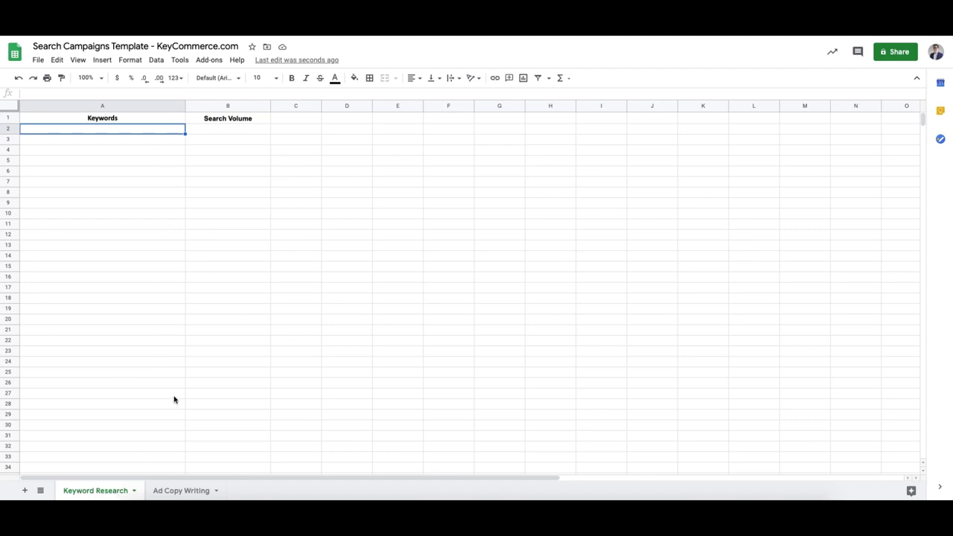
# Look over the keyword and ad text columns on the Ad Copy Writing sheet, and return to the Keyword Research sheet.
pyautogui.click(175, 489)
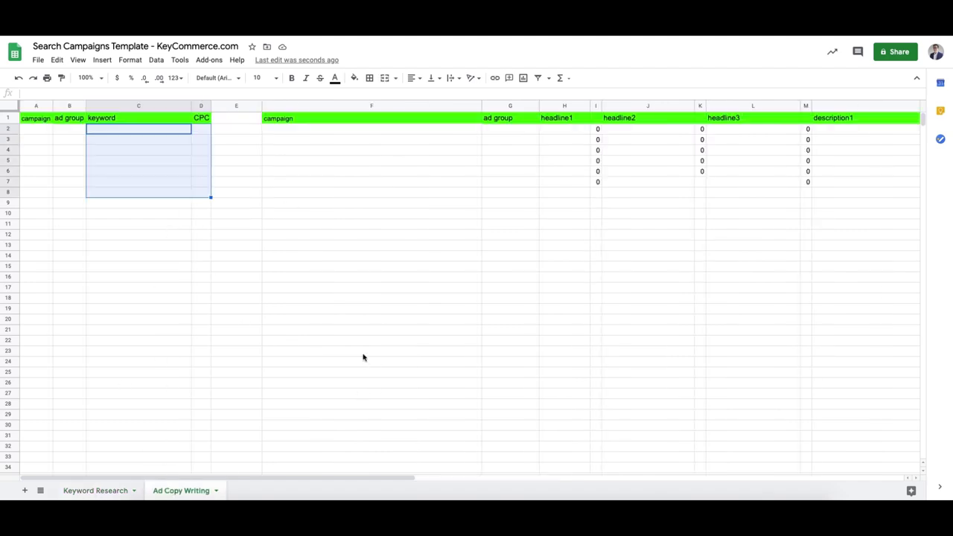
pyautogui.click(171, 226)
pyautogui.moveTo(155, 141); pyautogui.dragTo(823, 236)
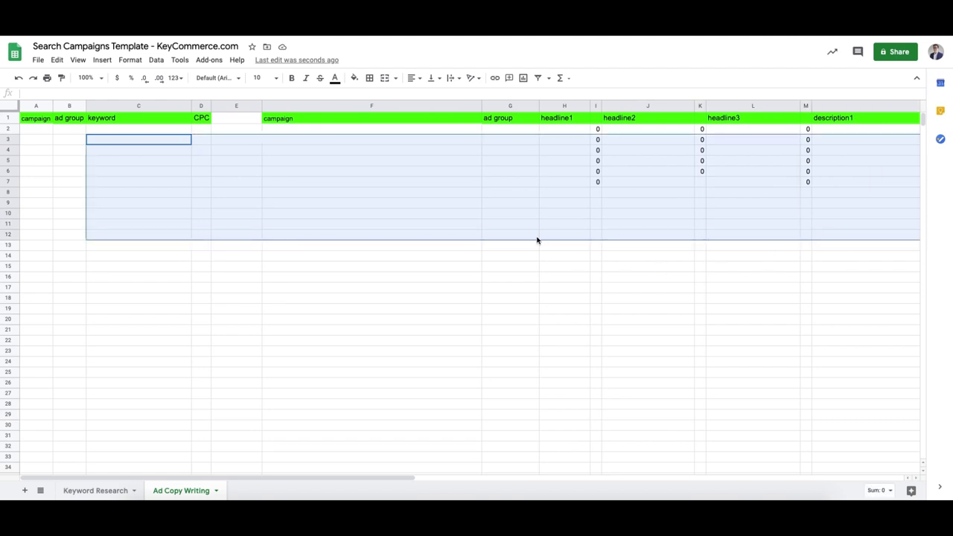
pyautogui.click(97, 490)
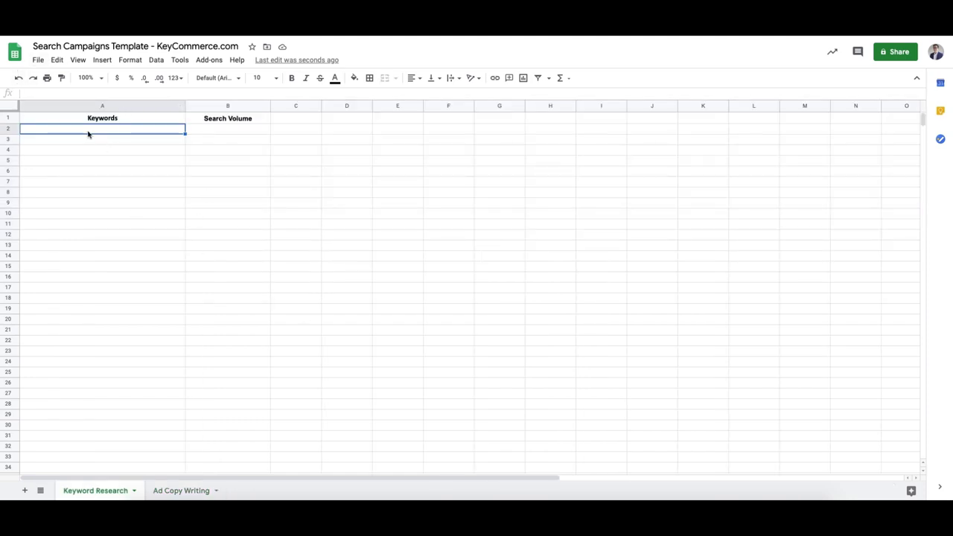
pyautogui.click(38, 61)
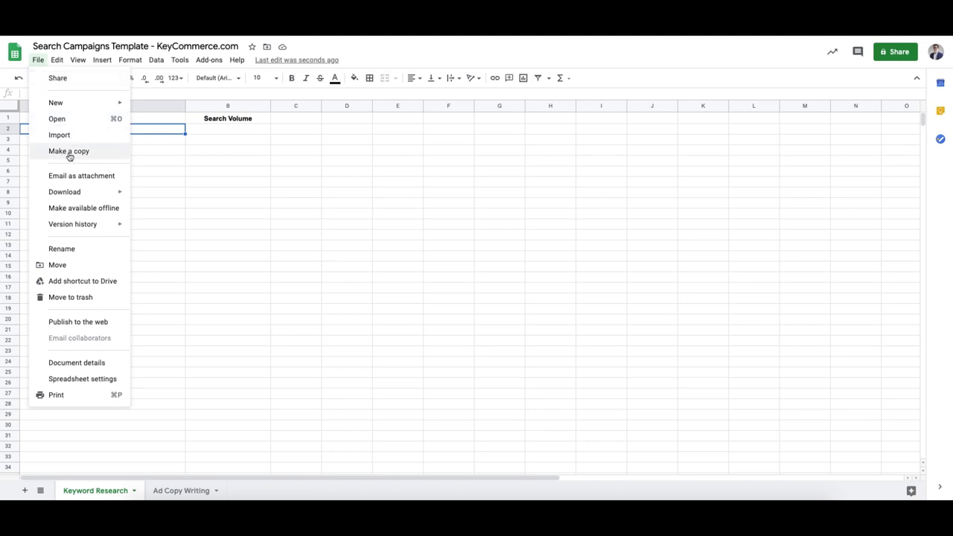
pyautogui.moveTo(57, 62)
pyautogui.click(311, 172)
pyautogui.click(134, 129)
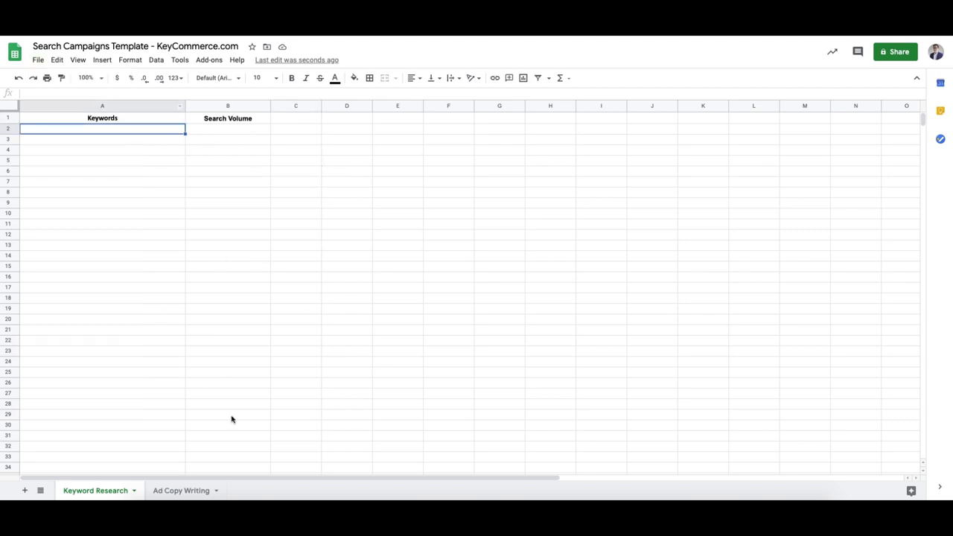
# Examine the headline and description columns and the character-count formulas on the Ad Copy Writing sheet, and return to Keyword Research.
pyautogui.click(175, 491)
pyautogui.click(602, 133)
pyautogui.moveTo(597, 130); pyautogui.dragTo(600, 183)
pyautogui.click(569, 134)
pyautogui.keyDown('shift'); pyautogui.click(566, 183); pyautogui.keyUp('shift')
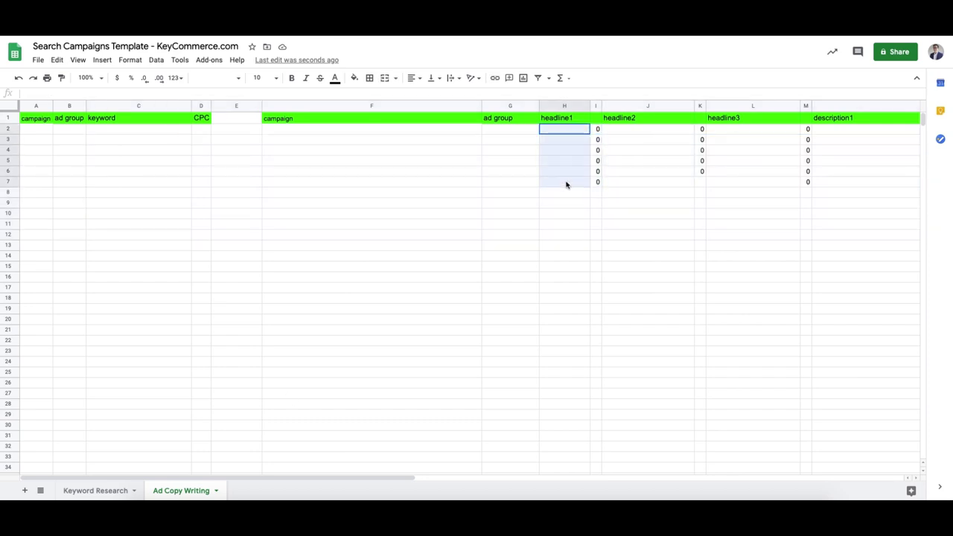
pyautogui.click(558, 132)
pyautogui.click(673, 134)
pyautogui.click(855, 136)
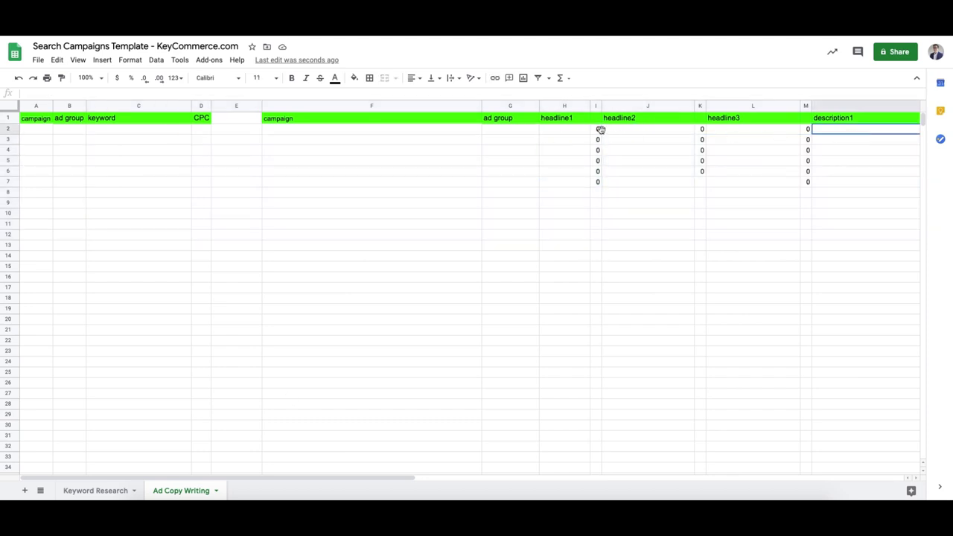
pyautogui.moveTo(600, 130); pyautogui.dragTo(600, 185)
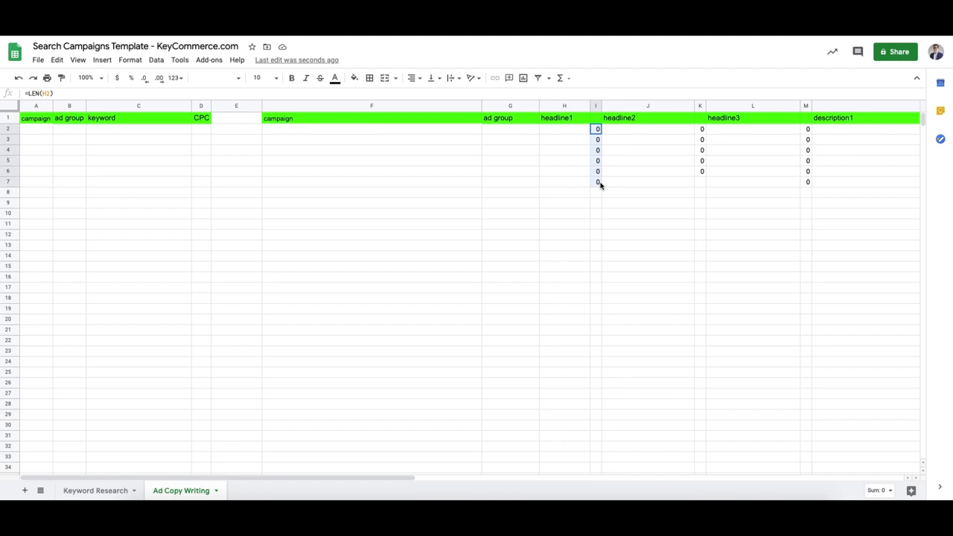
pyautogui.click(111, 491)
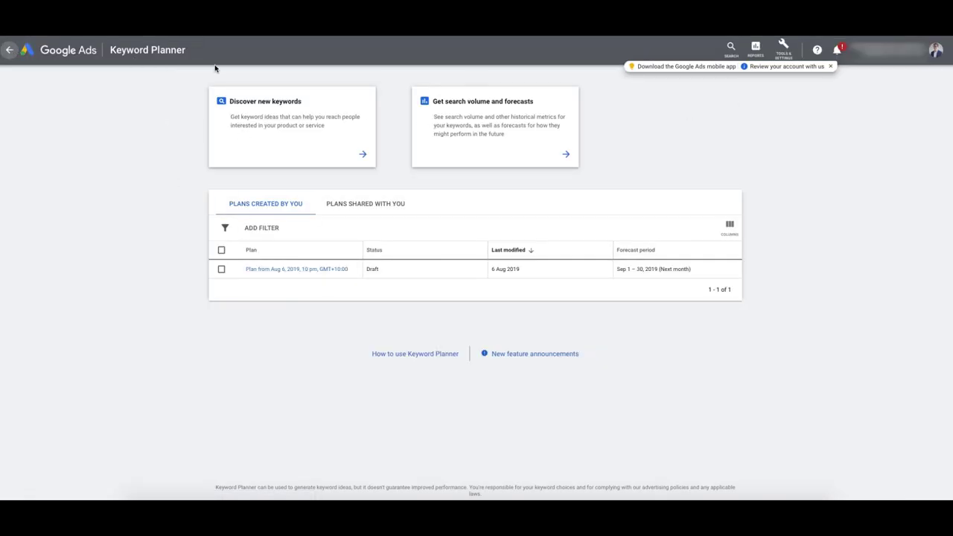
# Switch to Google Ads and open the Discover new keywords tool in Keyword Planner.
pyautogui.click(786, 49)
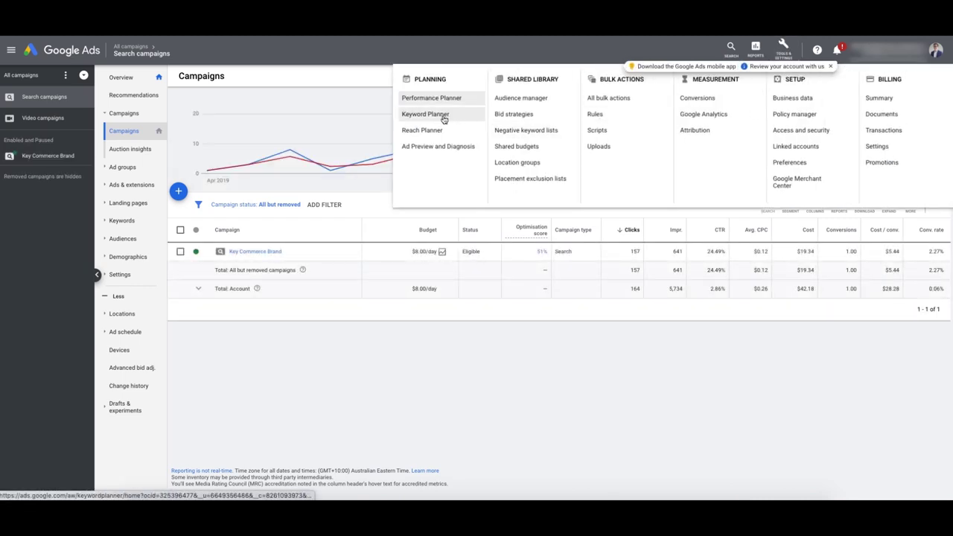
pyautogui.click(420, 118)
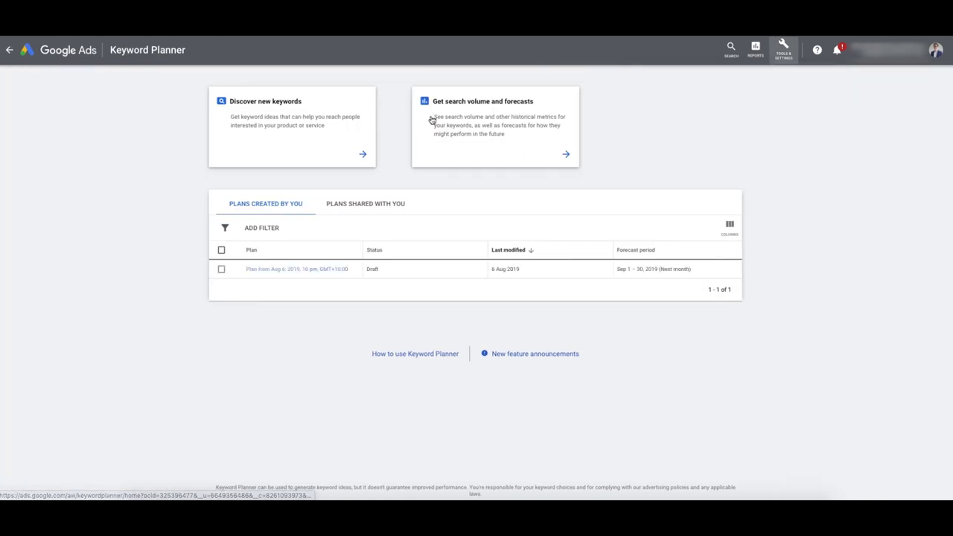
pyautogui.click(269, 120)
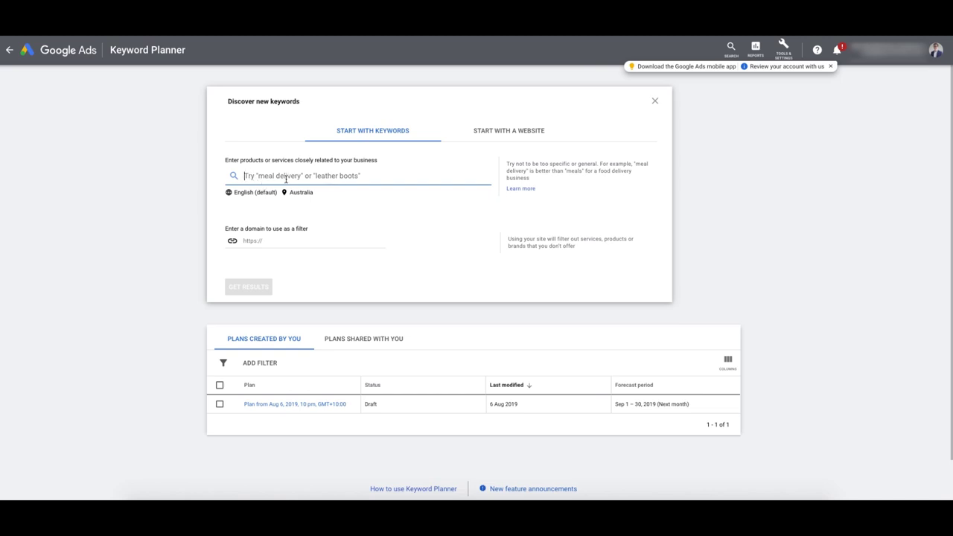
# Compare the website and keyword starting options for discovering new keywords, ending on the keyword option.
pyautogui.click(509, 133)
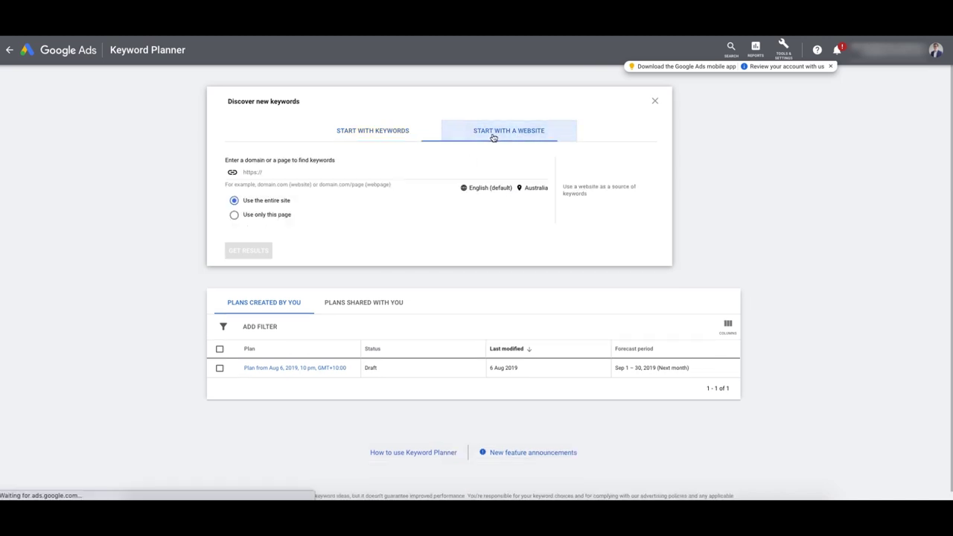
pyautogui.click(393, 133)
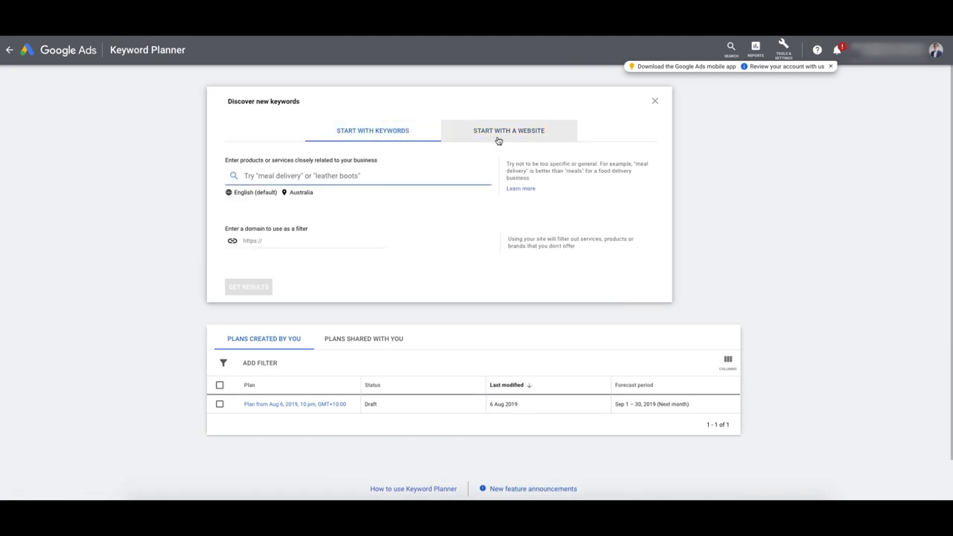
pyautogui.click(498, 139)
pyautogui.click(393, 139)
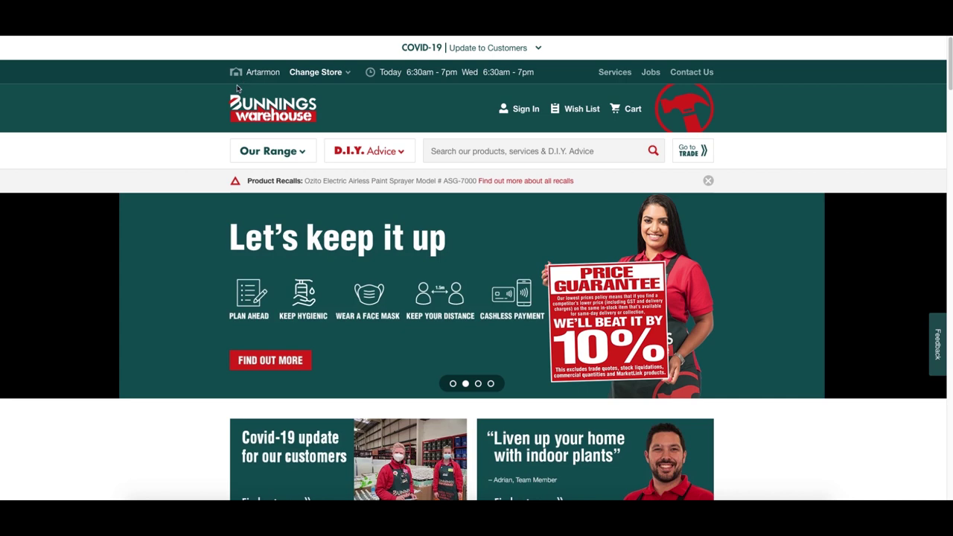
# Browse the Bunnings Warehouse home page to examine its product range, brands and categories.
pyautogui.scroll(-5, 219, 274)
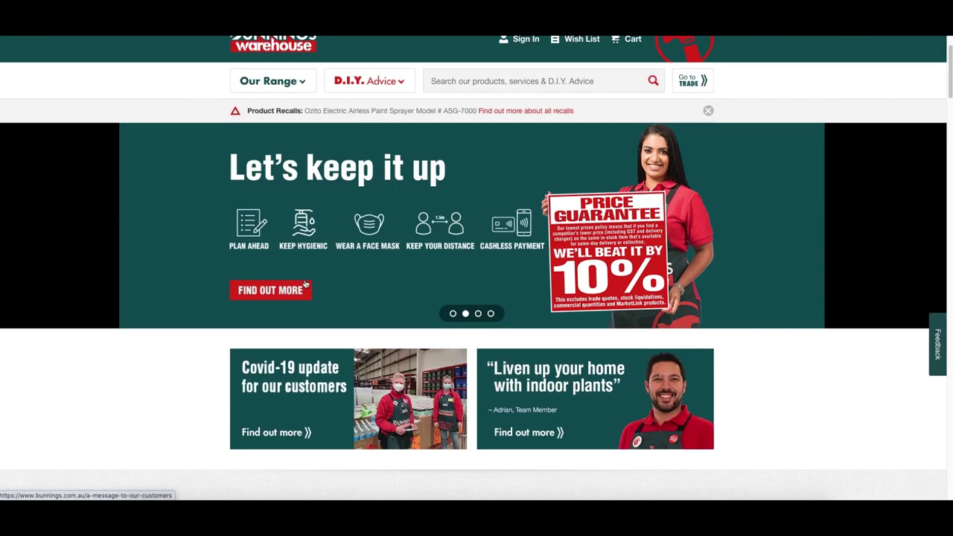
pyautogui.scroll(-4, 146, 304)
pyautogui.scroll(2, 178, 328)
pyautogui.scroll(-6, 201, 338)
pyautogui.scroll(-8, 131, 305)
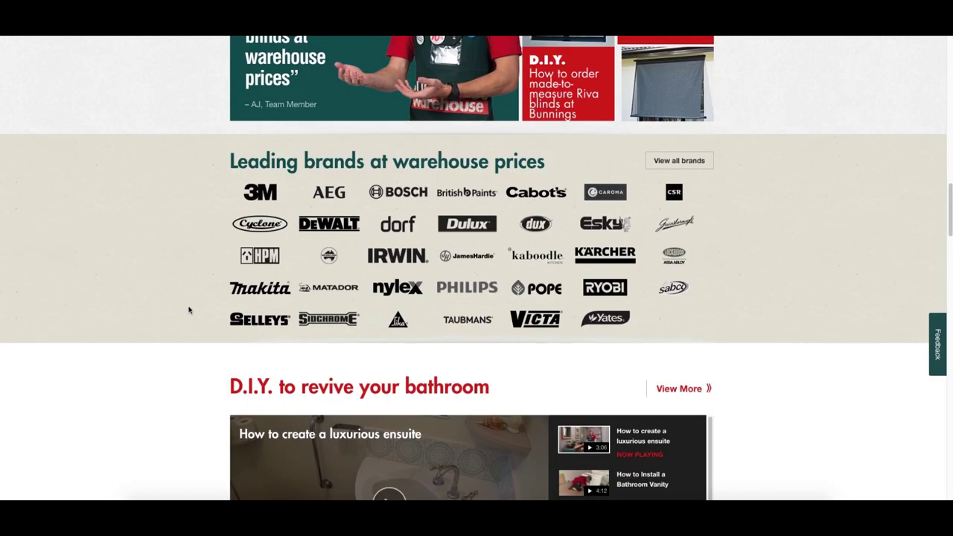
pyautogui.scroll(-7, 149, 322)
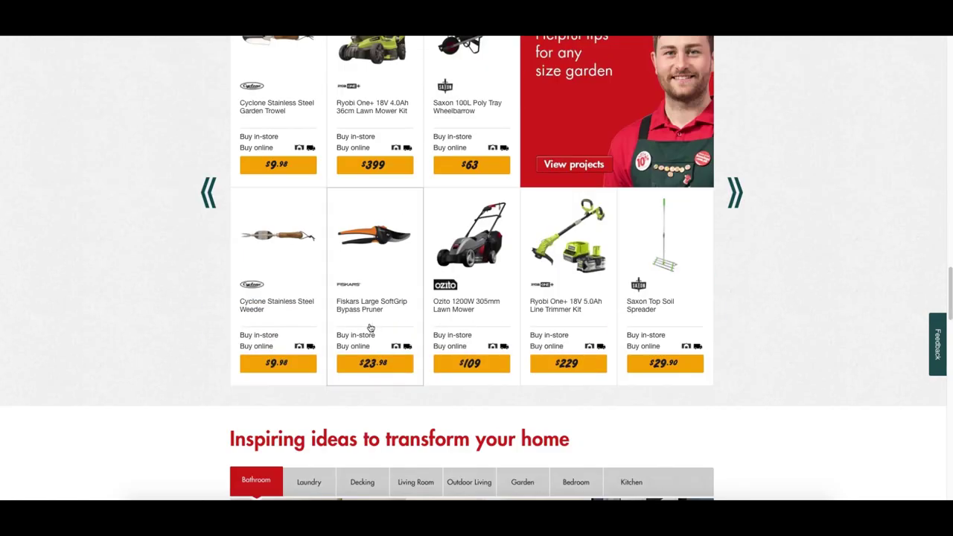
pyautogui.scroll(1, 215, 321)
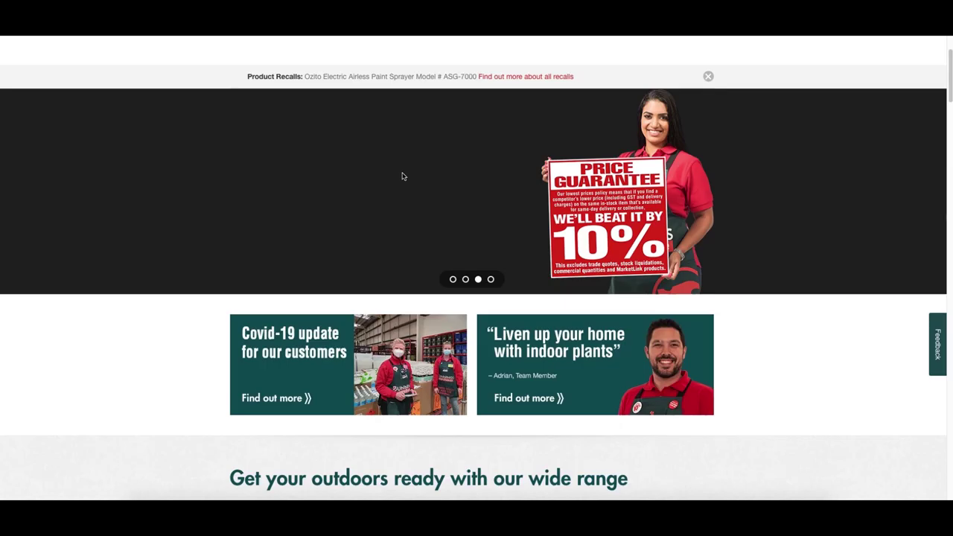
pyautogui.scroll(2, 402, 176)
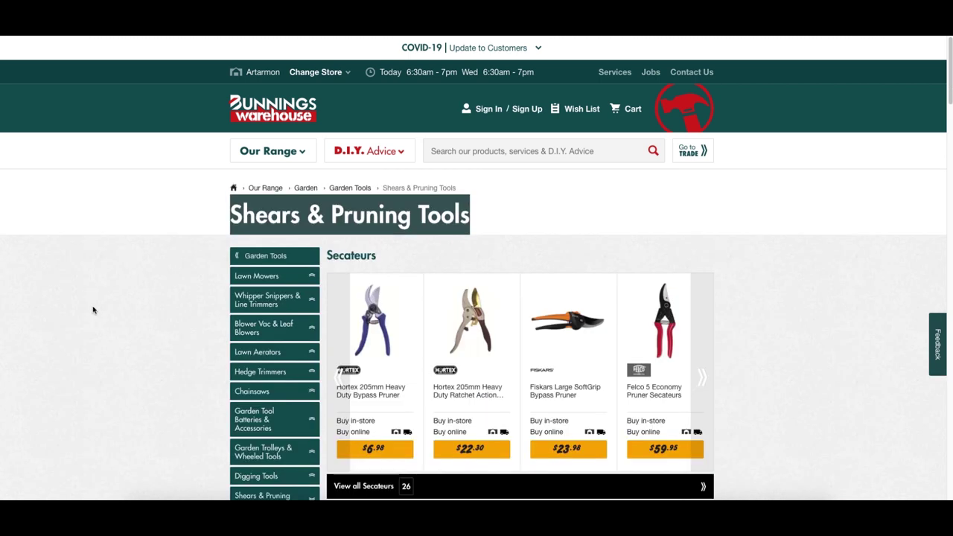
# Examine the heading of the Bunnings Shears & Pruning Tools category page as a source for a seed keyword.
pyautogui.moveTo(176, 202); pyautogui.dragTo(514, 224)
pyautogui.moveTo(491, 219)
pyautogui.mouseDown()
pyautogui.moveTo(232, 215)
pyautogui.moveTo(504, 227)
pyautogui.mouseUp()
pyautogui.click(233, 215)
pyautogui.click(479, 215)
pyautogui.moveTo(478, 215); pyautogui.dragTo(233, 215)
pyautogui.click(235, 215)
pyautogui.click(479, 216)
pyautogui.click(233, 216)
pyautogui.scroll(-1, 583, 209)
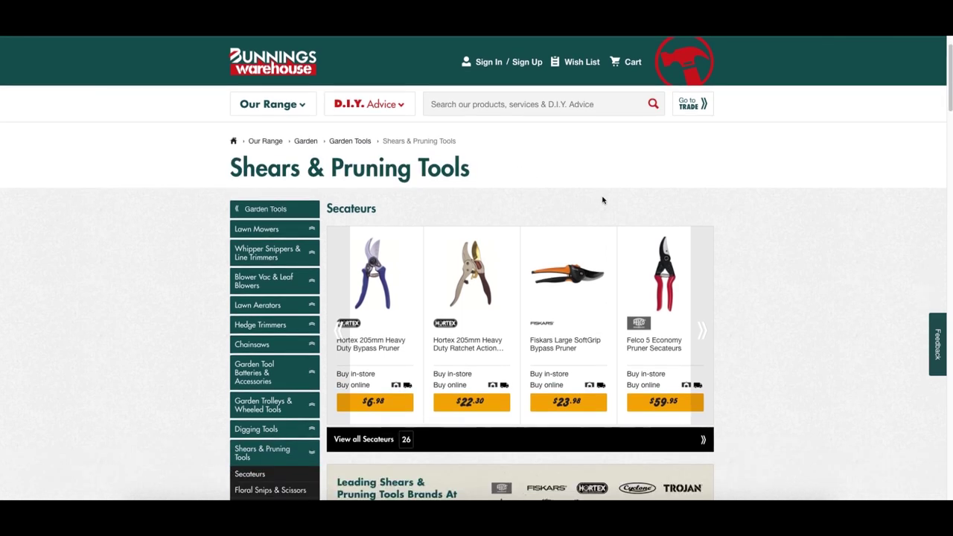
pyautogui.moveTo(483, 173); pyautogui.dragTo(231, 169)
pyautogui.scroll(-3, 778, 223)
pyautogui.scroll(5, 780, 223)
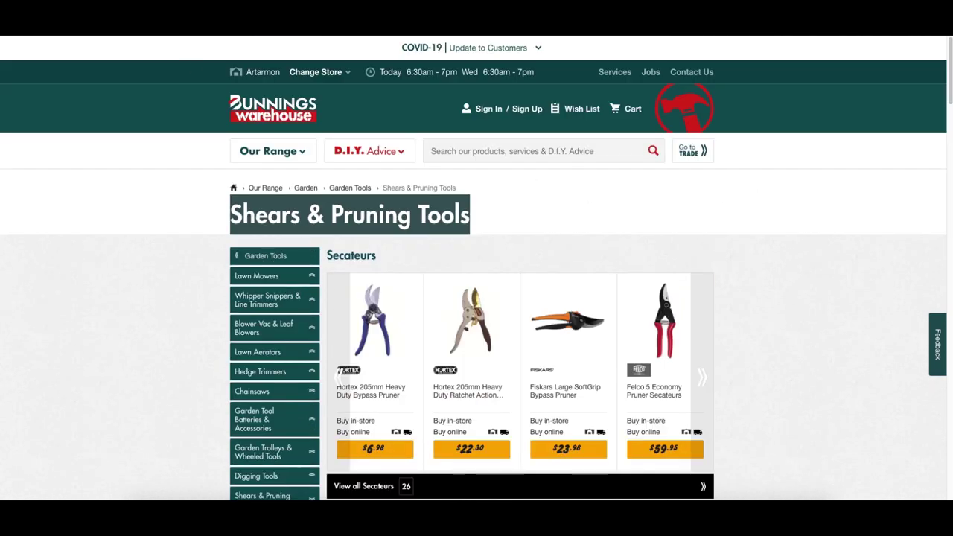
pyautogui.moveTo(228, 210); pyautogui.dragTo(486, 218)
pyautogui.click(495, 220)
# Review the category's product groups, from floral snips, loppers and tree pruners to hedge shears and grass shears.
pyautogui.scroll(-8, 526, 245)
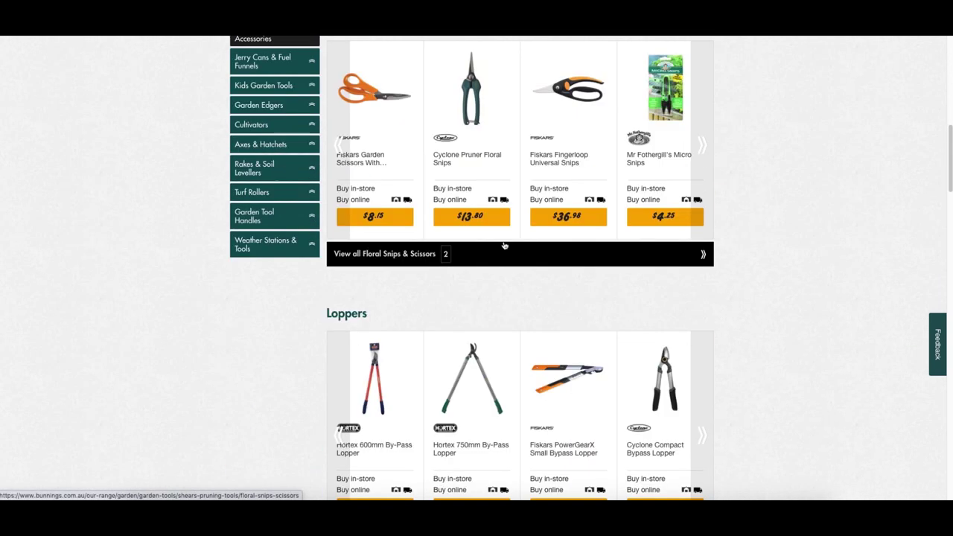
pyautogui.scroll(-1, 370, 380)
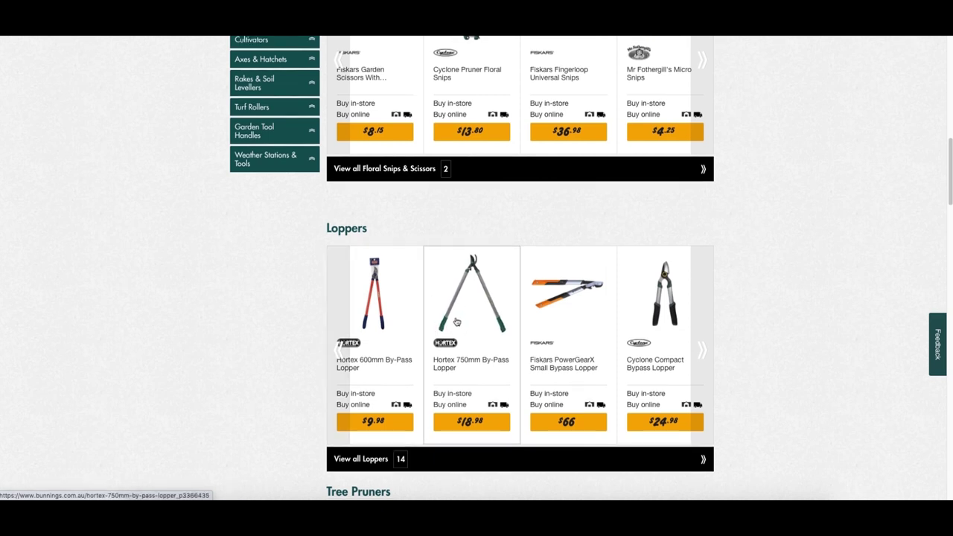
pyautogui.scroll(-4, 461, 324)
pyautogui.scroll(-1, 402, 290)
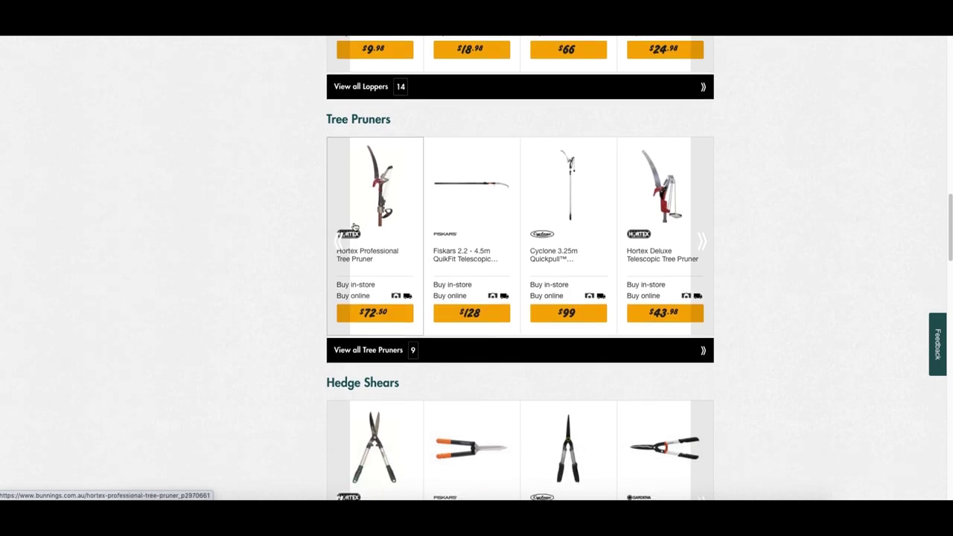
pyautogui.scroll(-2, 325, 236)
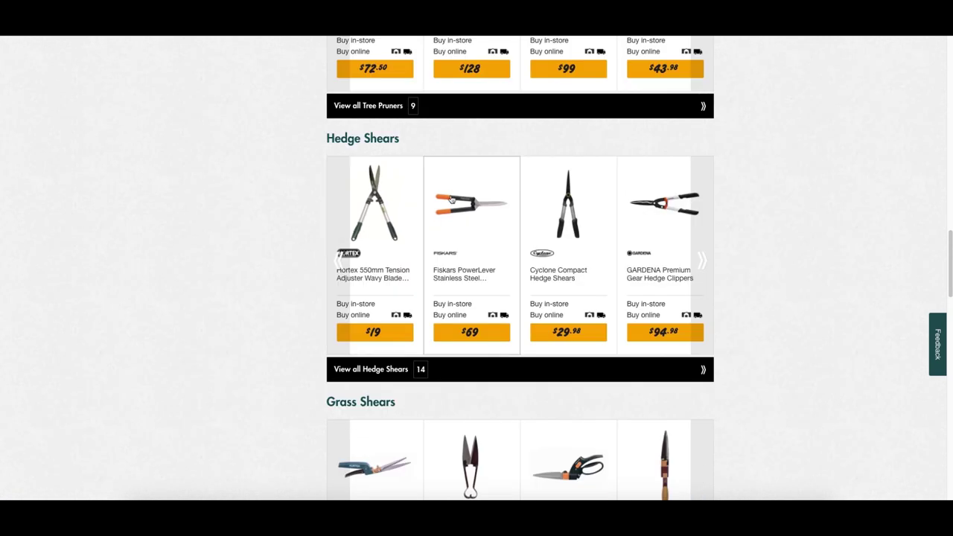
pyautogui.scroll(-2, 387, 320)
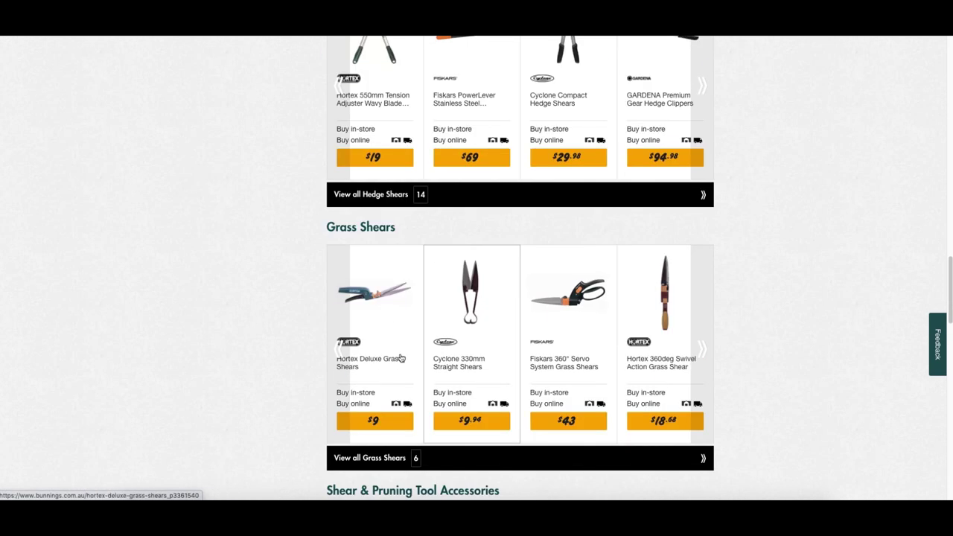
pyautogui.scroll(-2, 721, 271)
pyautogui.scroll(-3, 568, 287)
pyautogui.scroll(20, 646, 276)
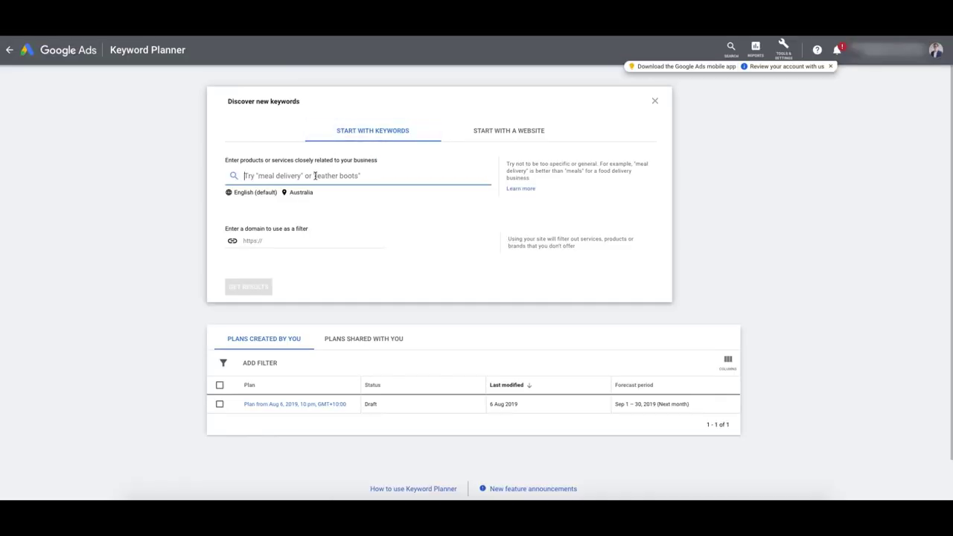
# Switch back to Google Ads Keyword Planner and get keyword ideas for "pruning tools" in English for Australia.
pyautogui.click(783, 48)
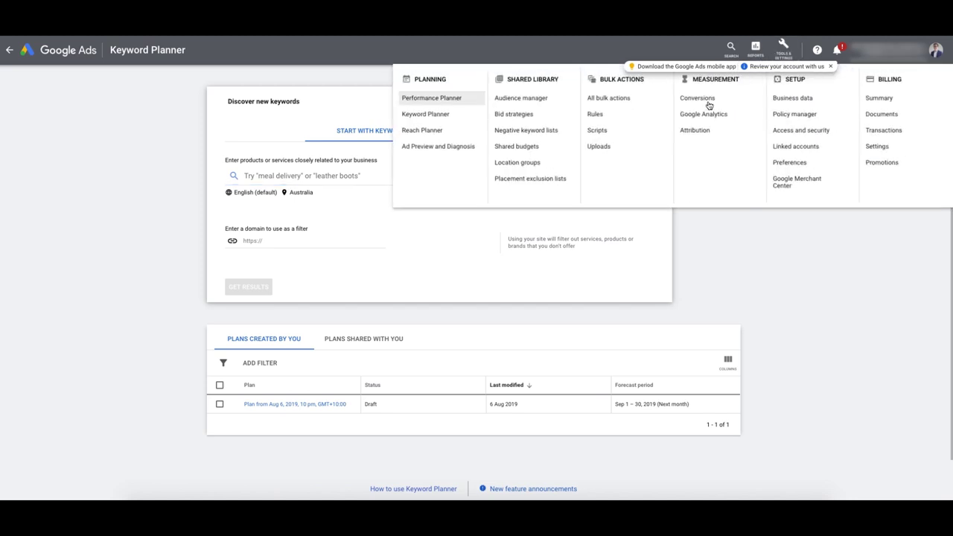
pyautogui.click(151, 217)
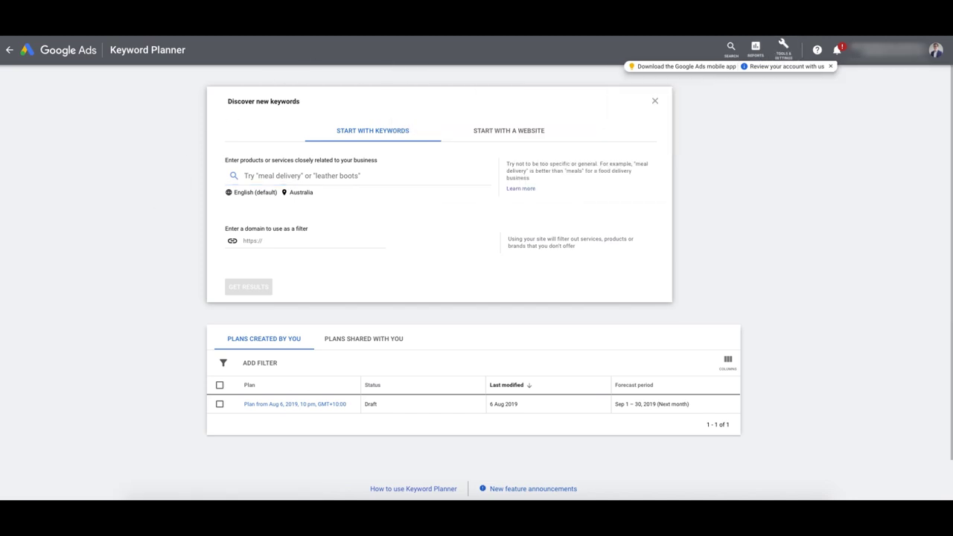
pyautogui.click(342, 175)
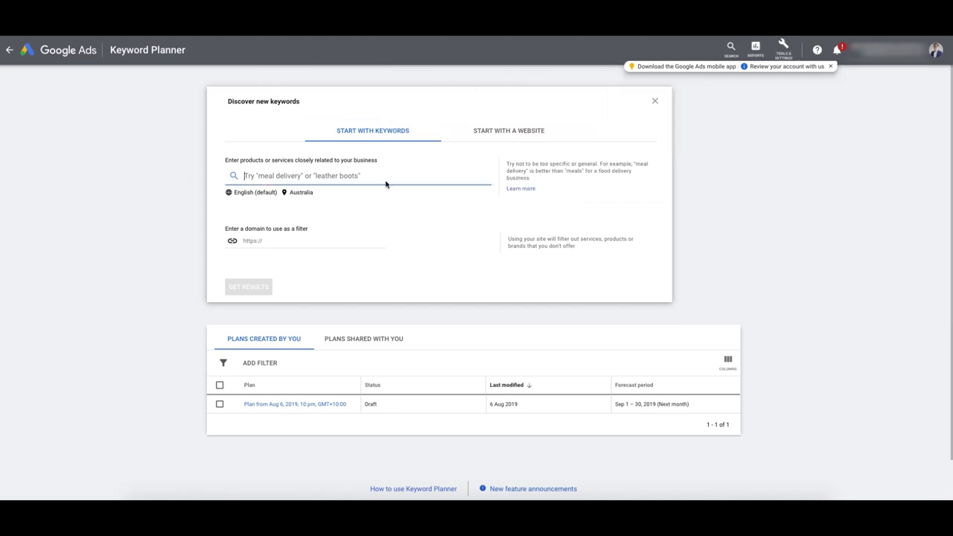
pyautogui.write('pruni')
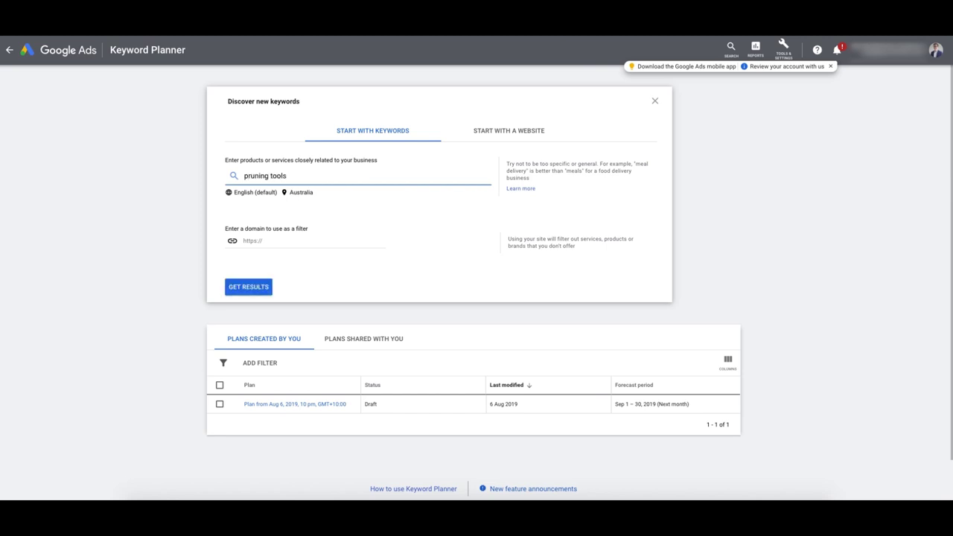
pyautogui.write('ng tools')
pyautogui.press('Return')
pyautogui.click(257, 286)
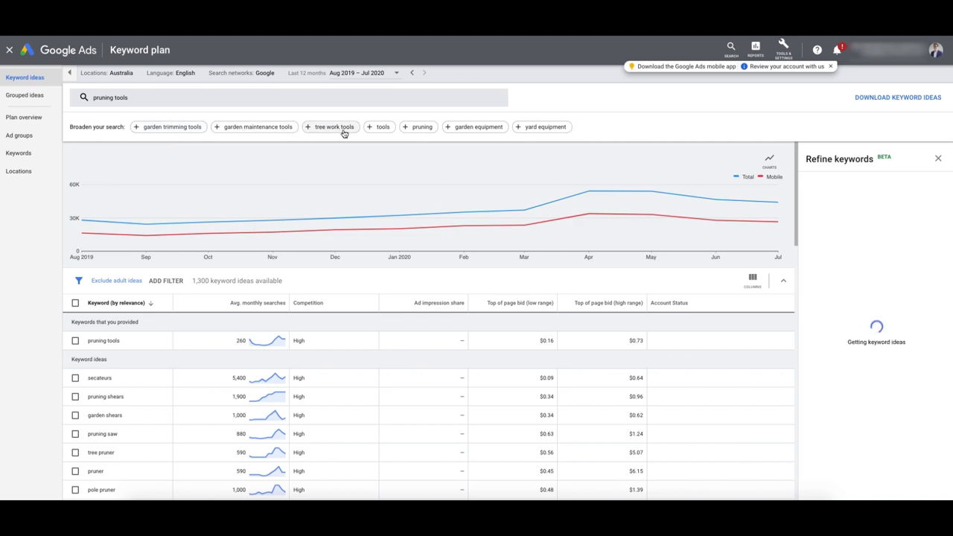
# Examine the top keyword ideas for "pruning tools", including secateurs, pruning shears, garden shears, pruning saw and pruner.
pyautogui.scroll(-1, 210, 337)
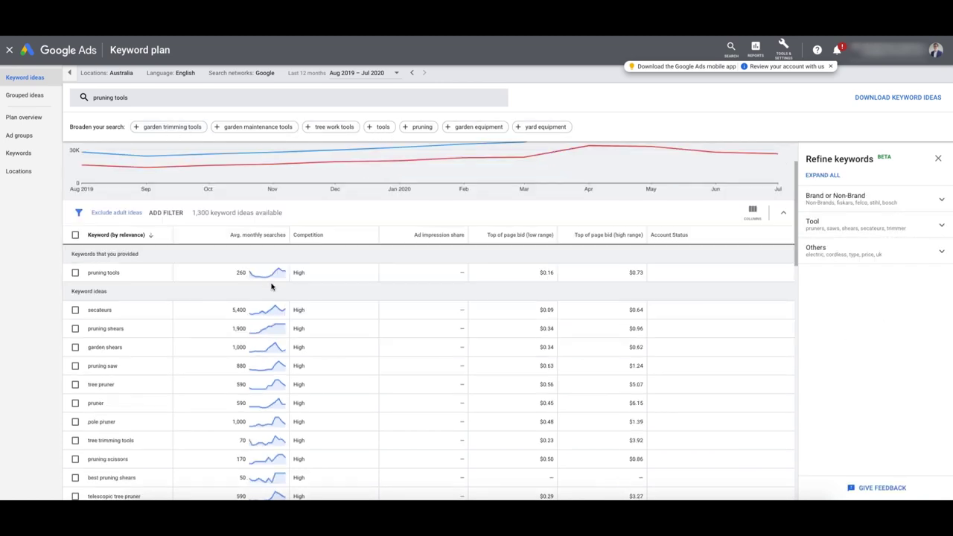
pyautogui.scroll(-1, 210, 337)
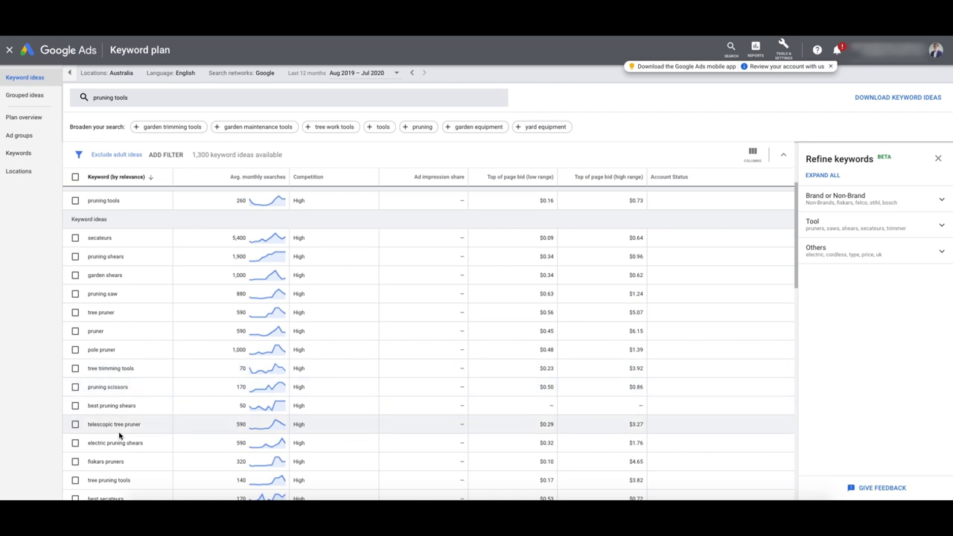
pyautogui.scroll(1, 133, 264)
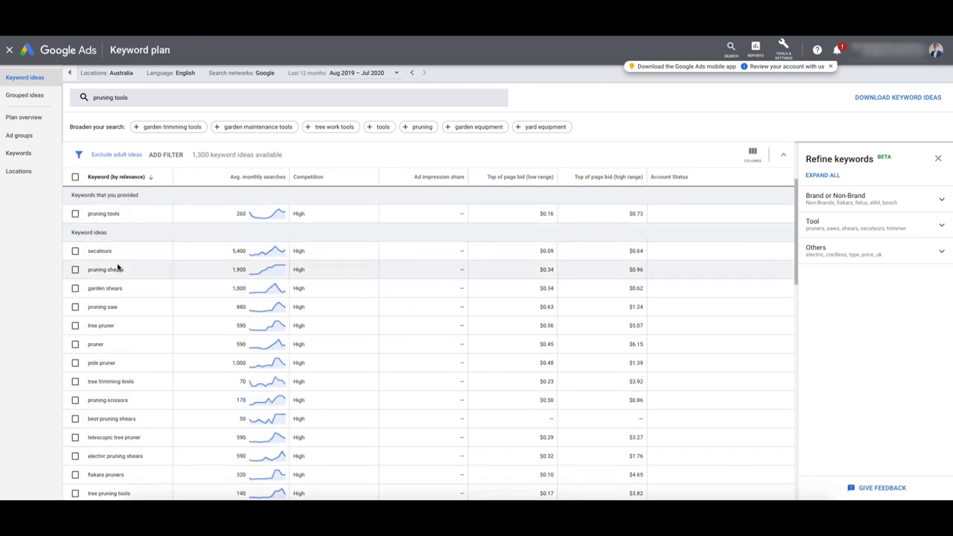
pyautogui.doubleClick(102, 252)
pyautogui.moveTo(133, 271); pyautogui.dragTo(89, 305)
pyautogui.moveTo(117, 344); pyautogui.dragTo(89, 343)
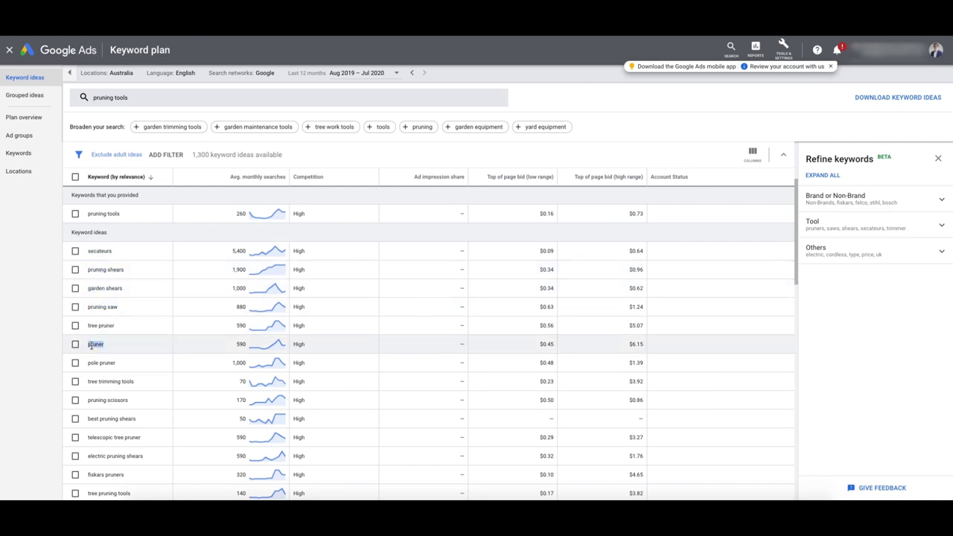
# Review the less relevant keyword ideas further down the list, noting branded terms such as "stihl pruning saw".
pyautogui.scroll(-2, 126, 356)
pyautogui.scroll(-5, 149, 385)
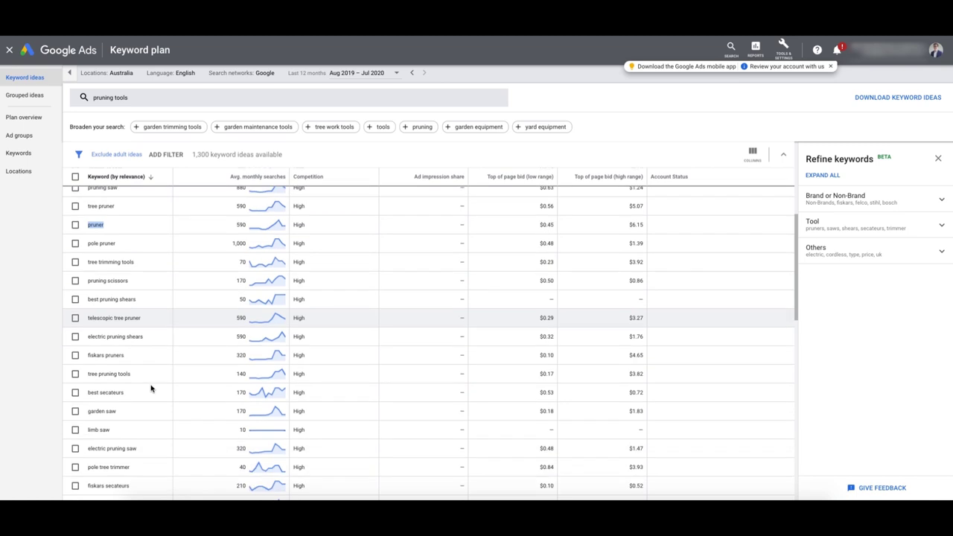
pyautogui.scroll(-6, 154, 400)
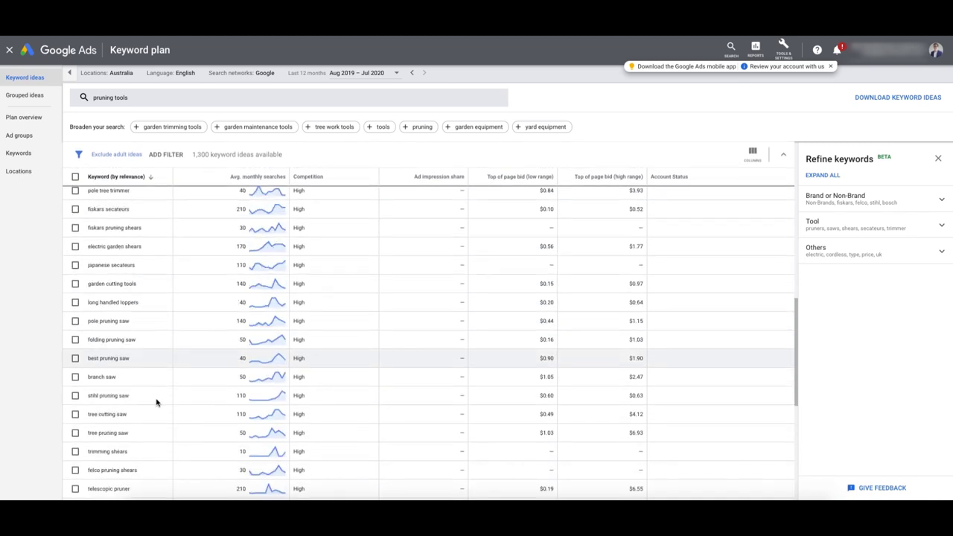
pyautogui.moveTo(129, 377); pyautogui.dragTo(89, 377)
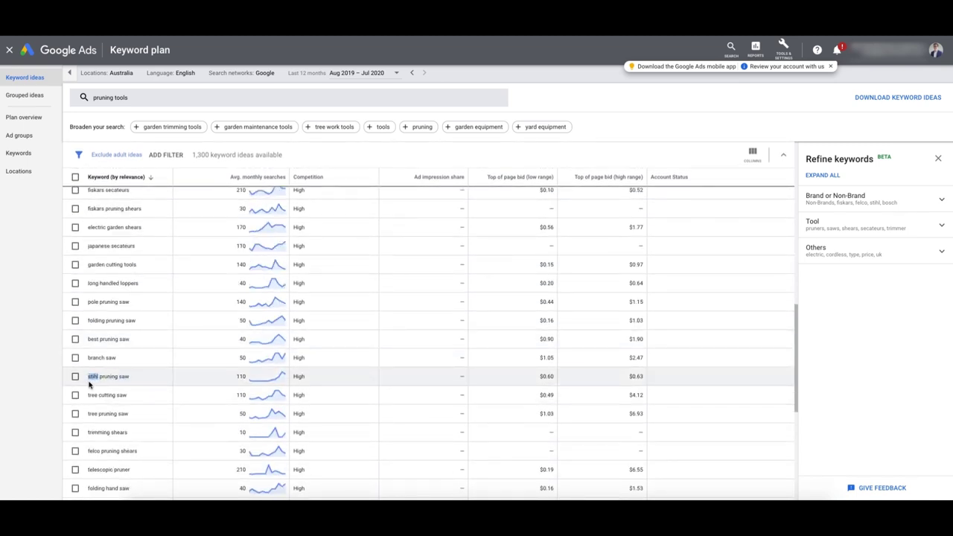
pyautogui.scroll(-4, 119, 380)
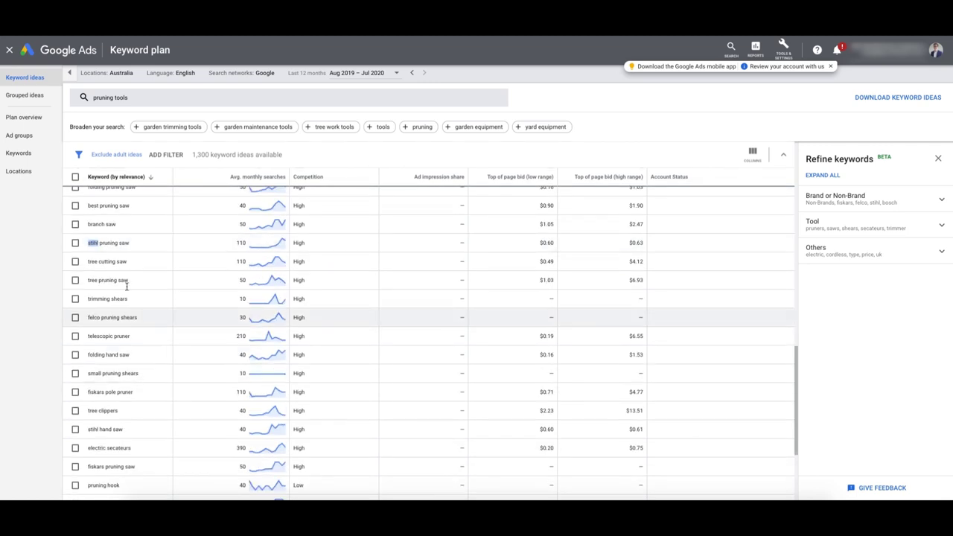
# Examine the long-tail keyword "small pruning shears" and its average monthly searches.
pyautogui.moveTo(90, 373)
pyautogui.mouseDown()
pyautogui.moveTo(144, 374)
pyautogui.moveTo(89, 372)
pyautogui.mouseUp()
pyautogui.click(138, 375)
pyautogui.scroll(-1, 125, 377)
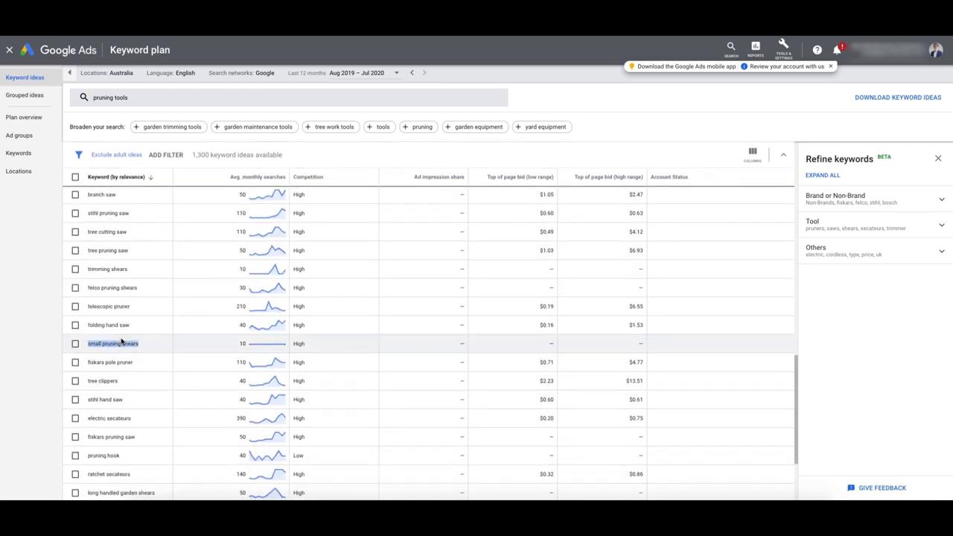
pyautogui.click(245, 343)
pyautogui.moveTo(138, 343); pyautogui.dragTo(87, 345)
pyautogui.moveTo(138, 344); pyautogui.dragTo(90, 341)
pyautogui.click(93, 344)
pyautogui.moveTo(144, 346); pyautogui.dragTo(86, 345)
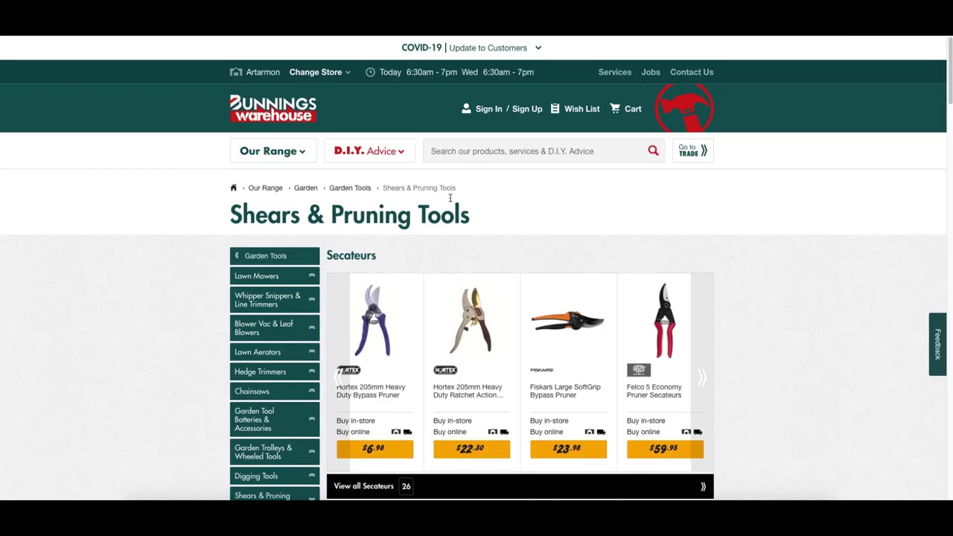
# Switch to the Bunnings Shears & Pruning Tools page and open its Secateurs category.
pyautogui.scroll(-3, 719, 315)
pyautogui.scroll(1, 742, 323)
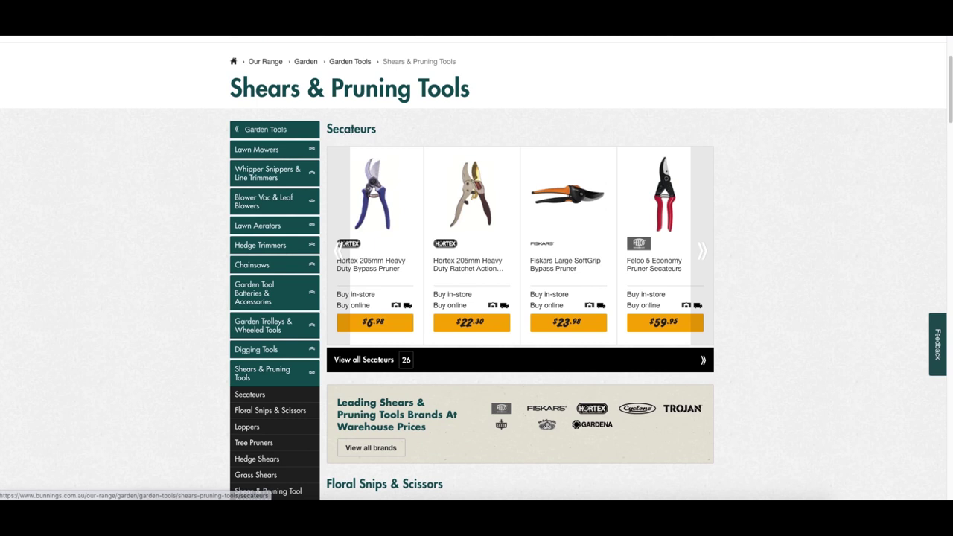
pyautogui.click(350, 129)
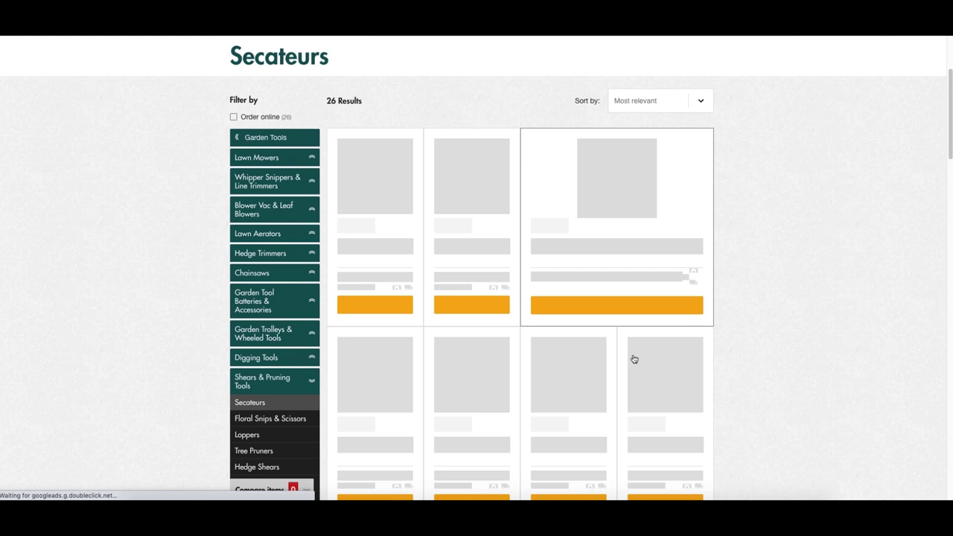
# Review the products and brands in the Bunnings Secateurs category to judge its fit as a landing page.
pyautogui.scroll(-2, 404, 382)
pyautogui.scroll(-8, 355, 242)
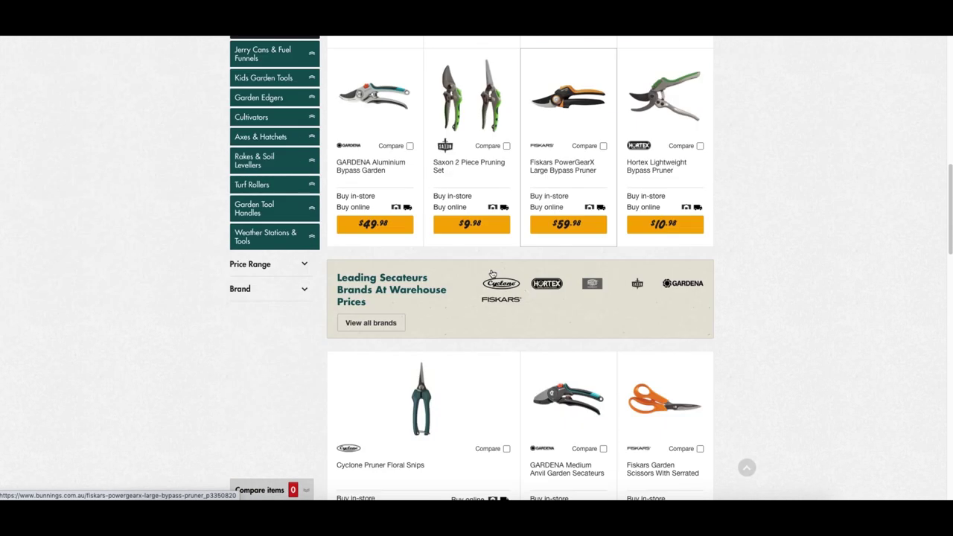
pyautogui.scroll(-6, 576, 251)
pyautogui.scroll(15, 295, 269)
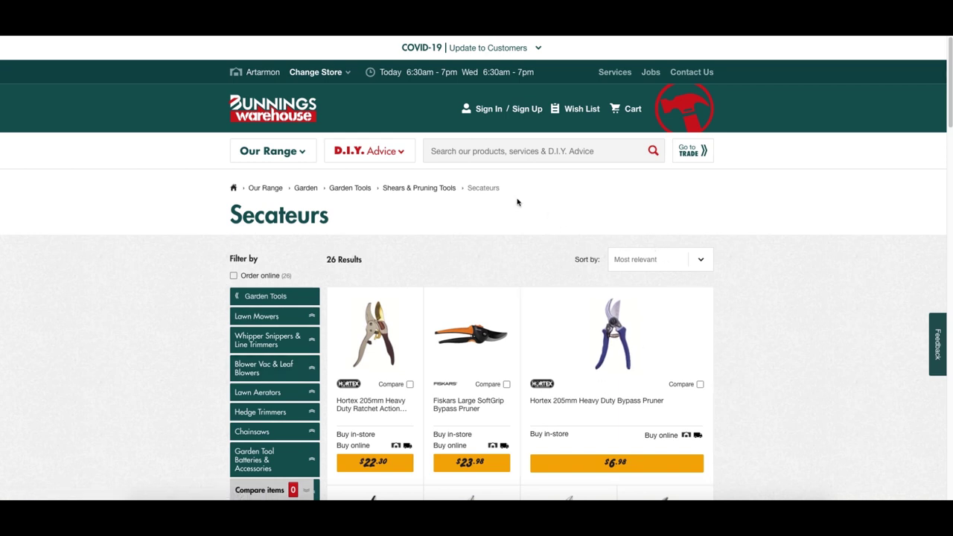
pyautogui.scroll(-1, 509, 272)
pyautogui.scroll(-1, 509, 272)
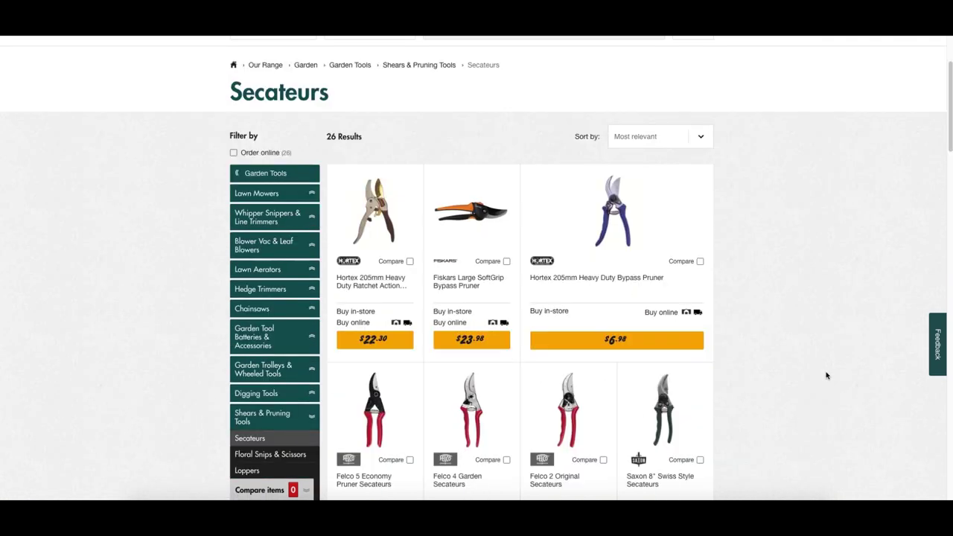
pyautogui.scroll(-1, 826, 376)
pyautogui.scroll(-9, 751, 298)
pyautogui.scroll(-8, 672, 312)
pyautogui.scroll(20, 706, 239)
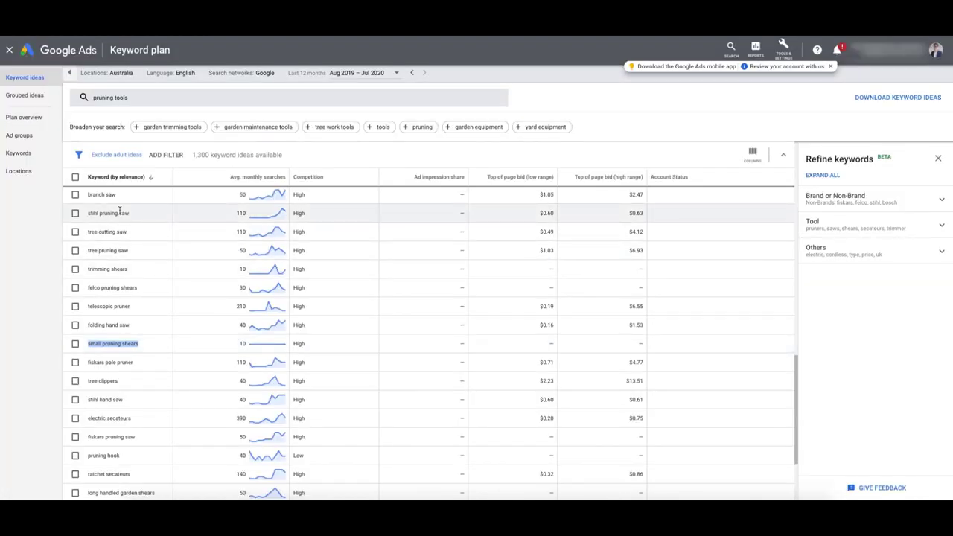
# Switch back to Google Ads Keyword Planner and examine "secateurs" among the "pruning tools" keyword ideas.
pyautogui.scroll(1, 125, 224)
pyautogui.scroll(15, 126, 246)
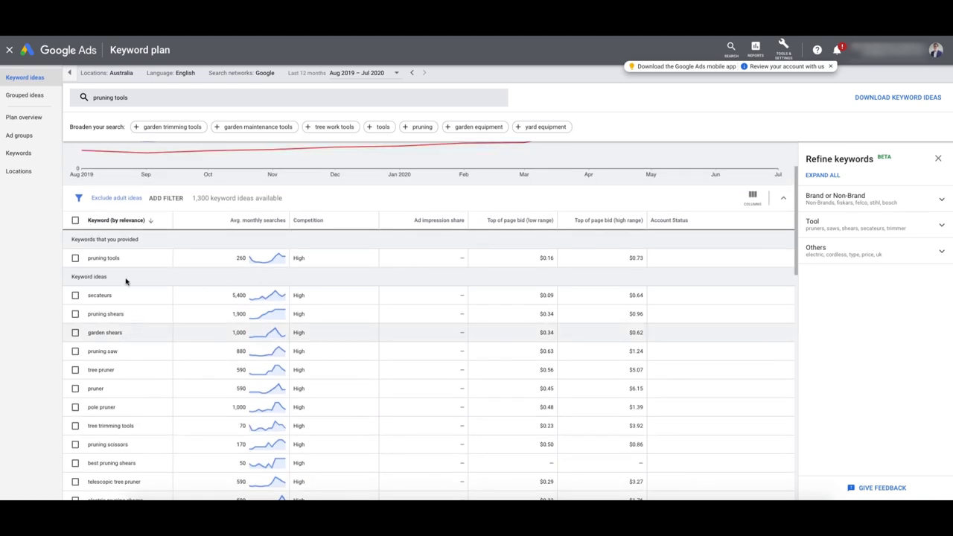
pyautogui.doubleClick(102, 295)
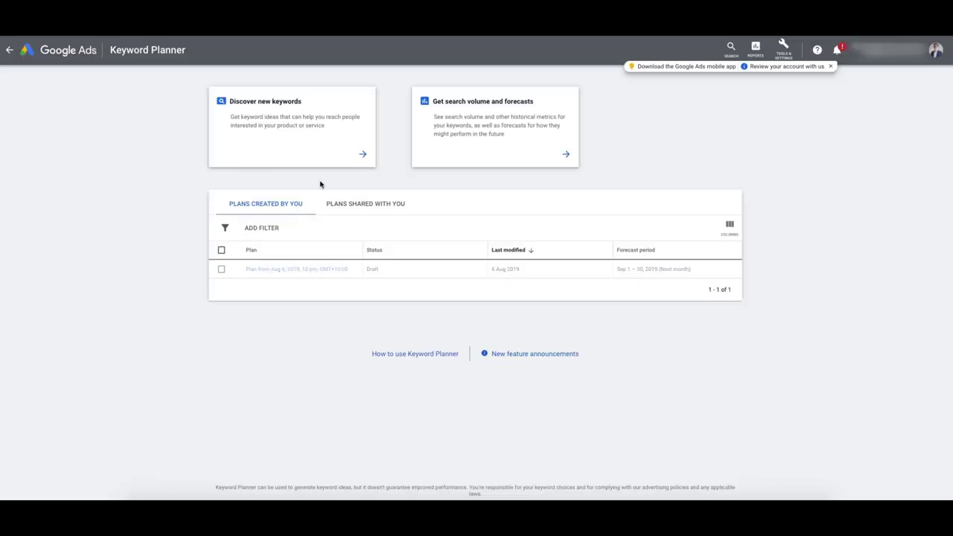
pyautogui.click(457, 119)
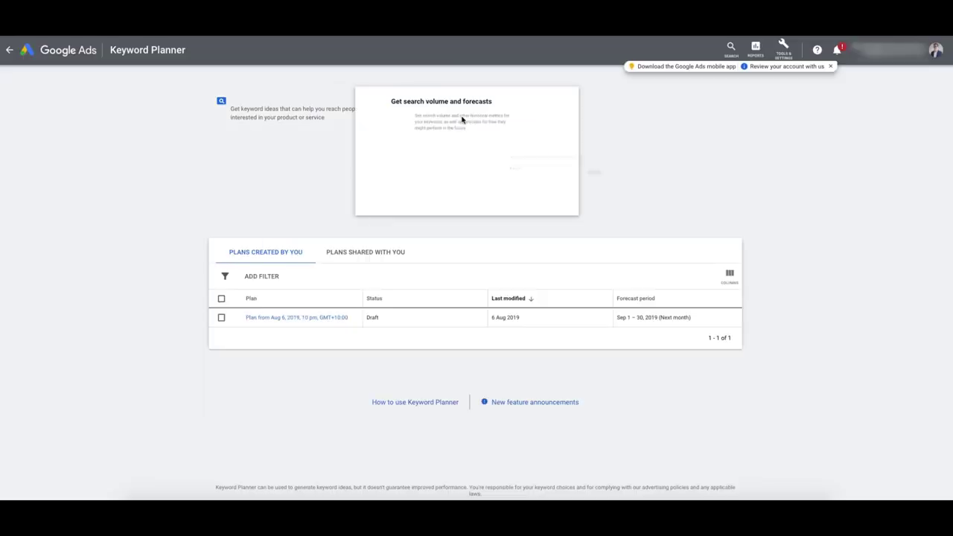
pyautogui.click(557, 101)
pyautogui.click(276, 134)
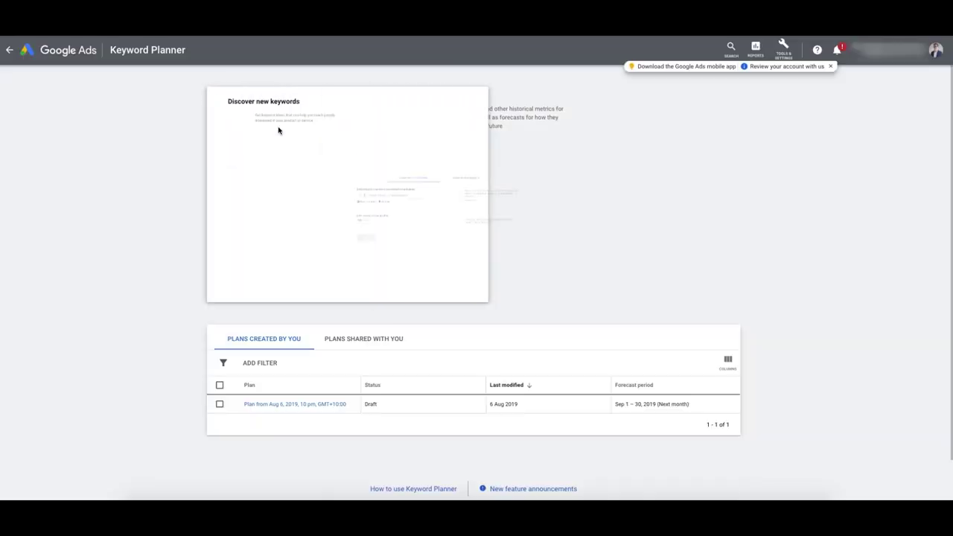
pyautogui.click(508, 130)
pyautogui.click(303, 173)
pyautogui.write('https://www.bunnings.com.au/our-range/garden/garden-tools/shears-pruning-tools')
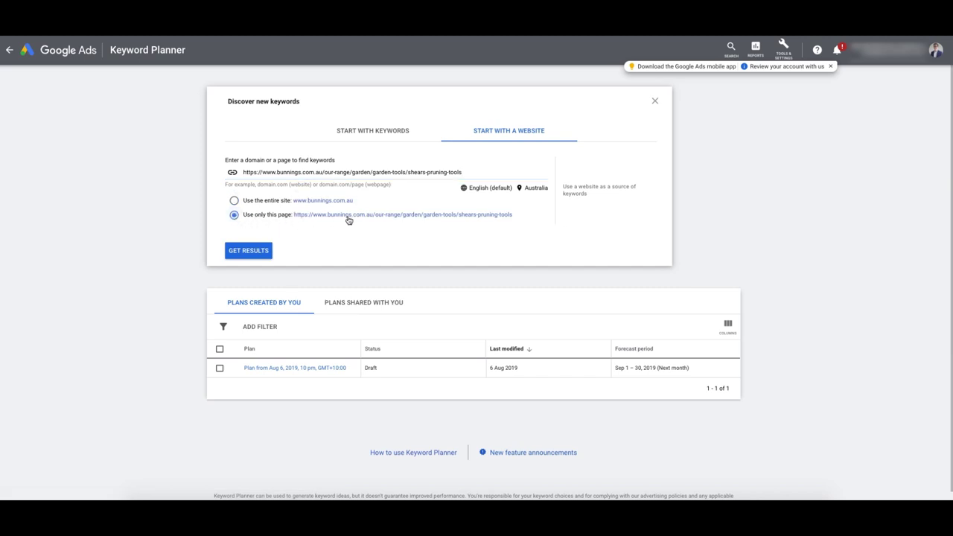
# Check the source page URL, and look through the product range categories on the Bunnings Warehouse home page.
pyautogui.moveTo(471, 172); pyautogui.dragTo(255, 172)
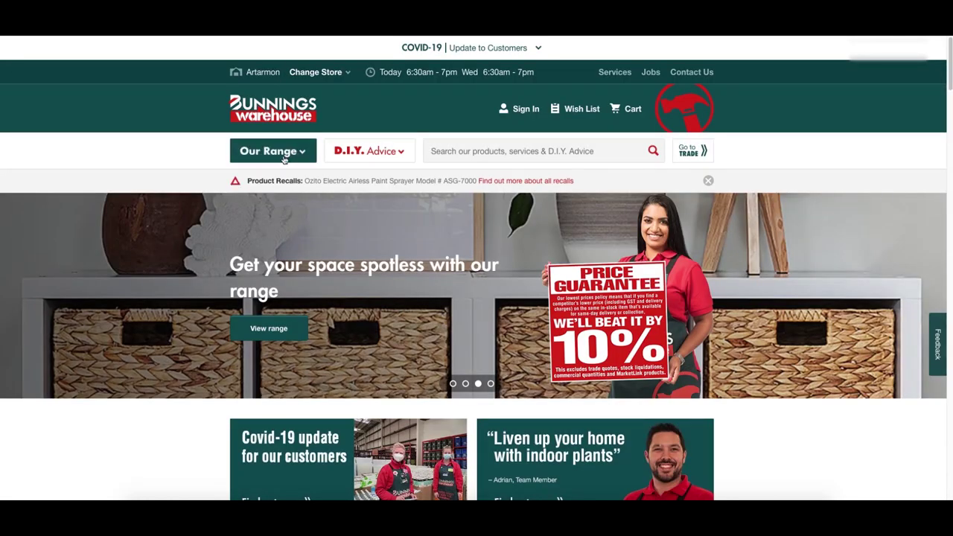
pyautogui.click(236, 158)
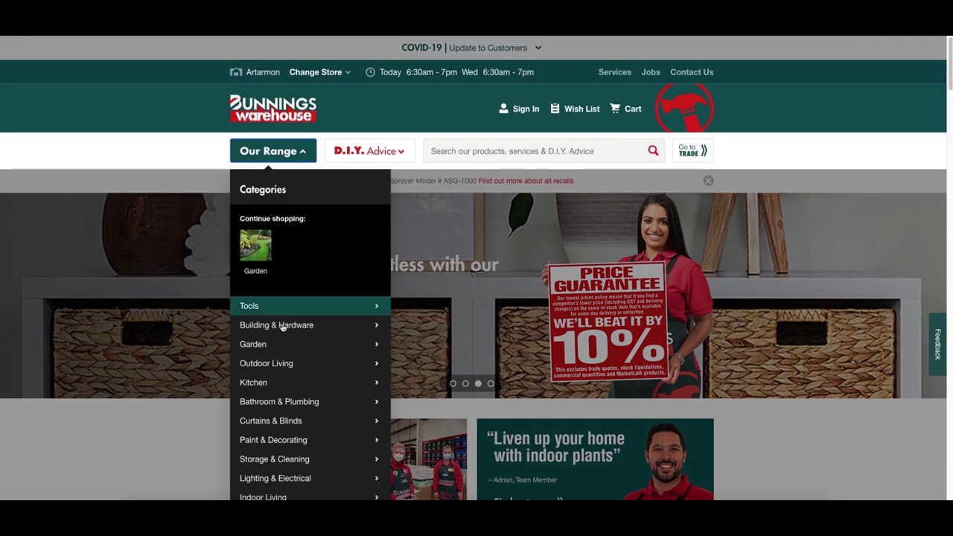
pyautogui.scroll(-2, 290, 298)
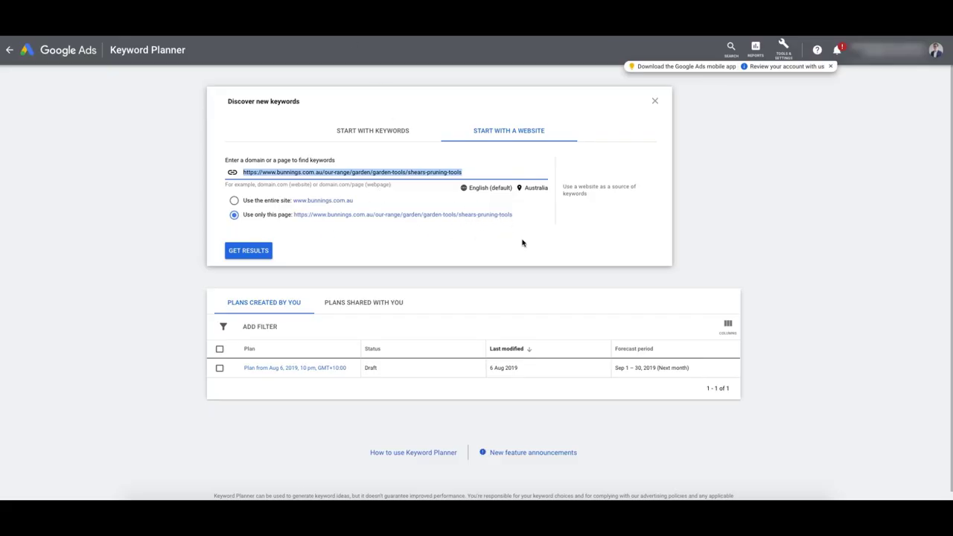
# Get keyword ideas from only the Shears & Pruning Tools page in Keyword Planner, and examine the top suggestions such as "pruning shears".
pyautogui.click(248, 251)
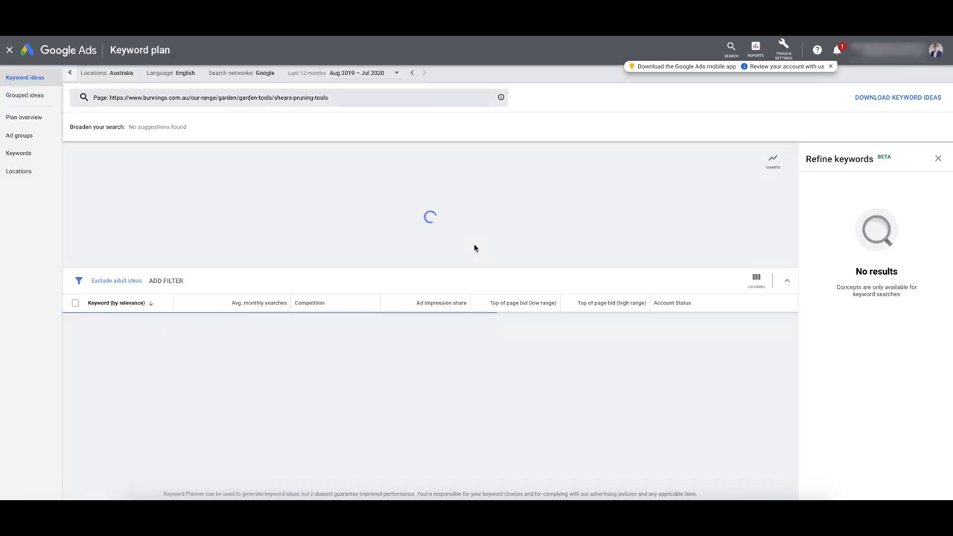
pyautogui.scroll(-2, 395, 246)
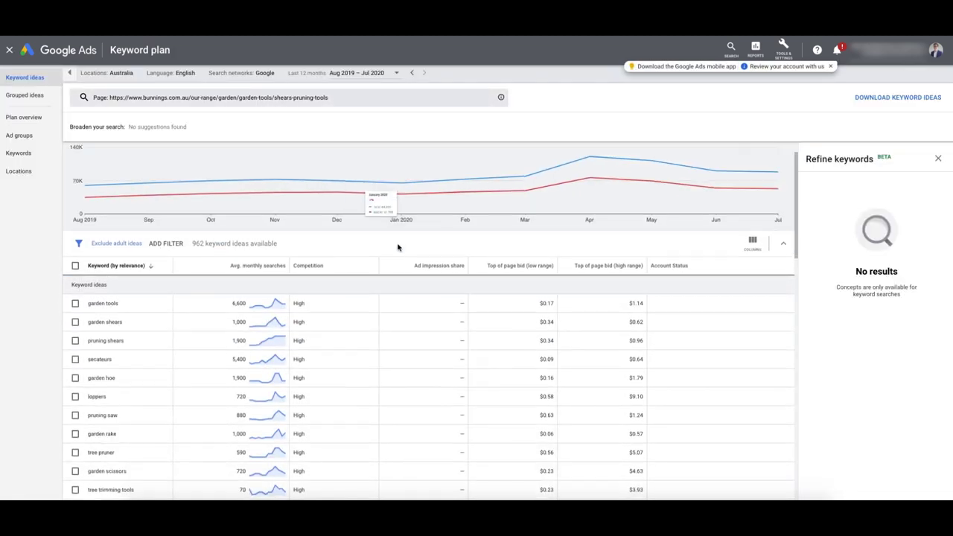
pyautogui.scroll(-1, 170, 325)
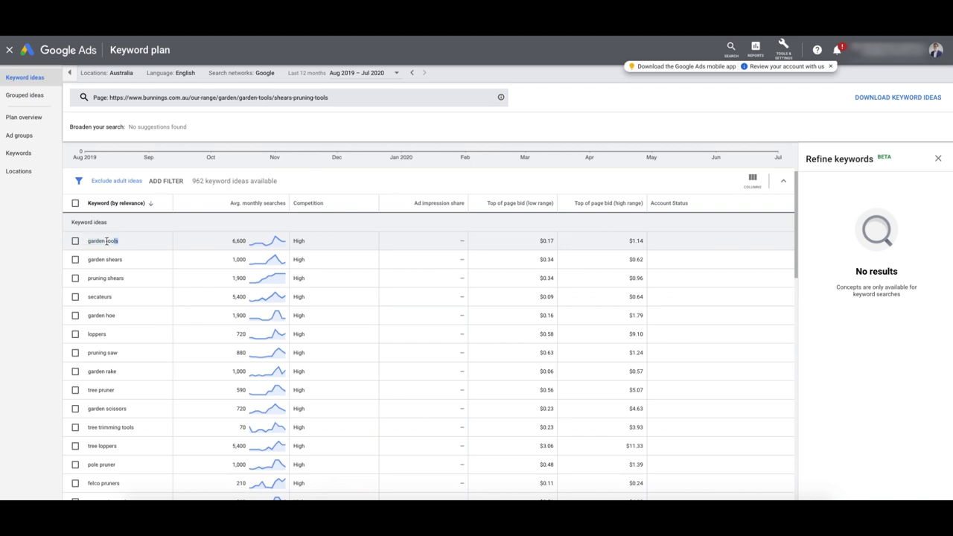
pyautogui.tripleClick(137, 279)
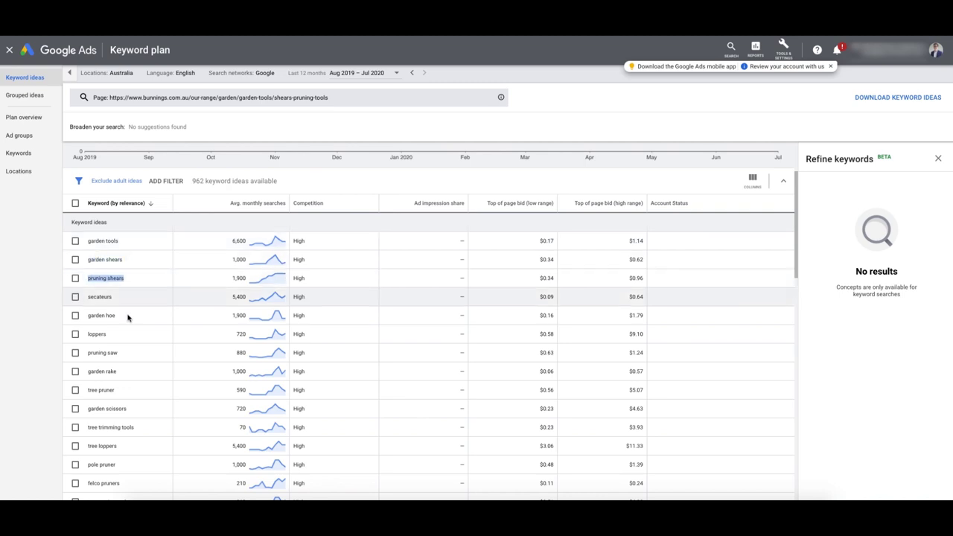
# Review the page-based keyword ideas and their average monthly searches, from secateurs and loppers to grass shears and garden hand tools.
pyautogui.scroll(-5, 155, 353)
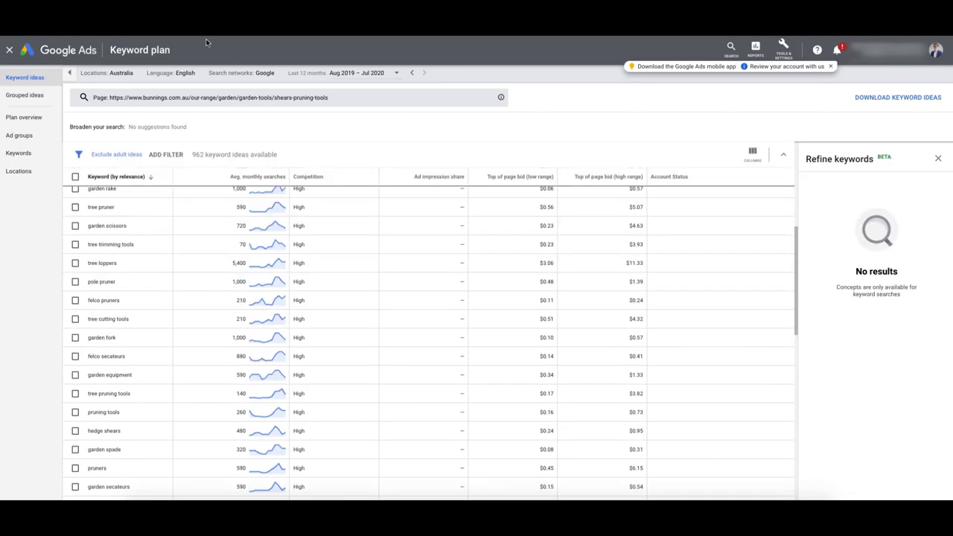
pyautogui.scroll(-10, 137, 327)
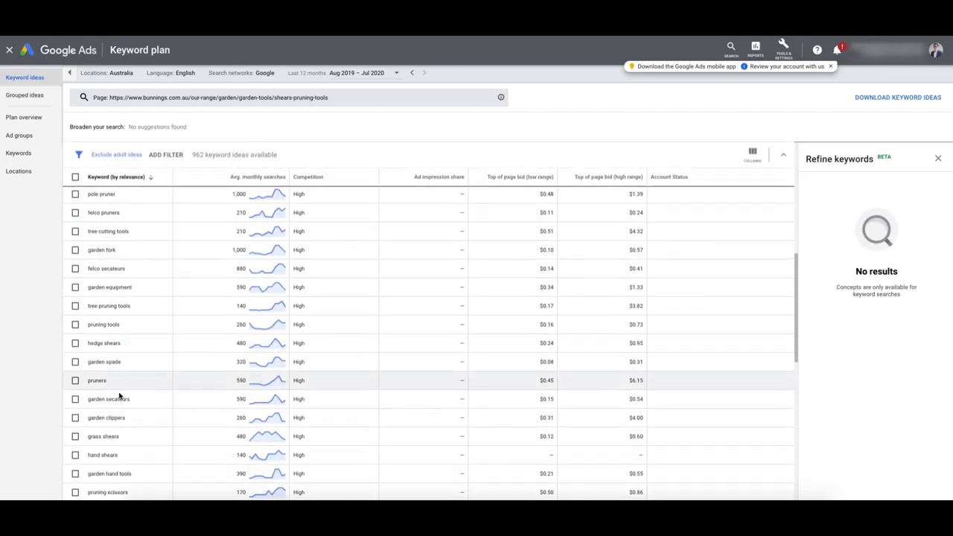
pyautogui.scroll(15, 133, 362)
pyautogui.scroll(-10, 141, 368)
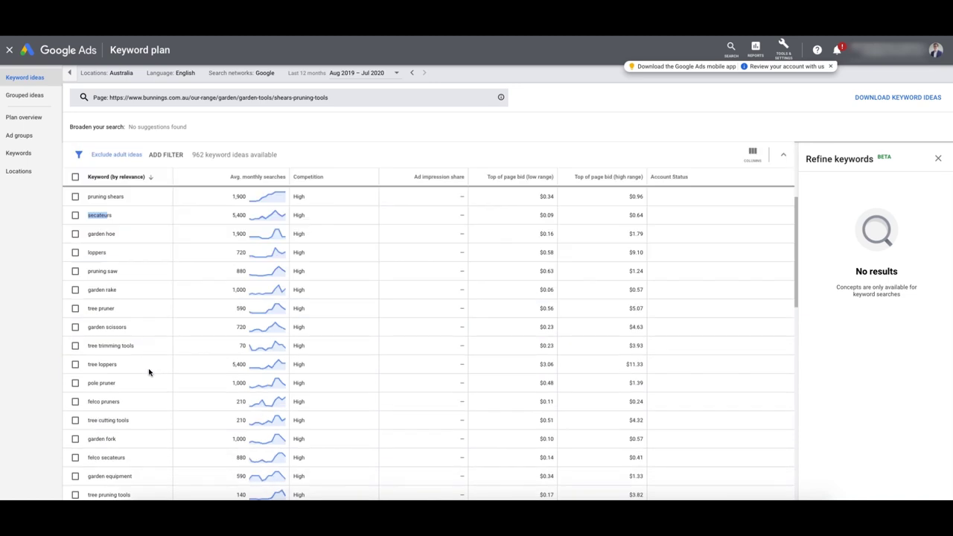
pyautogui.scroll(15, 186, 342)
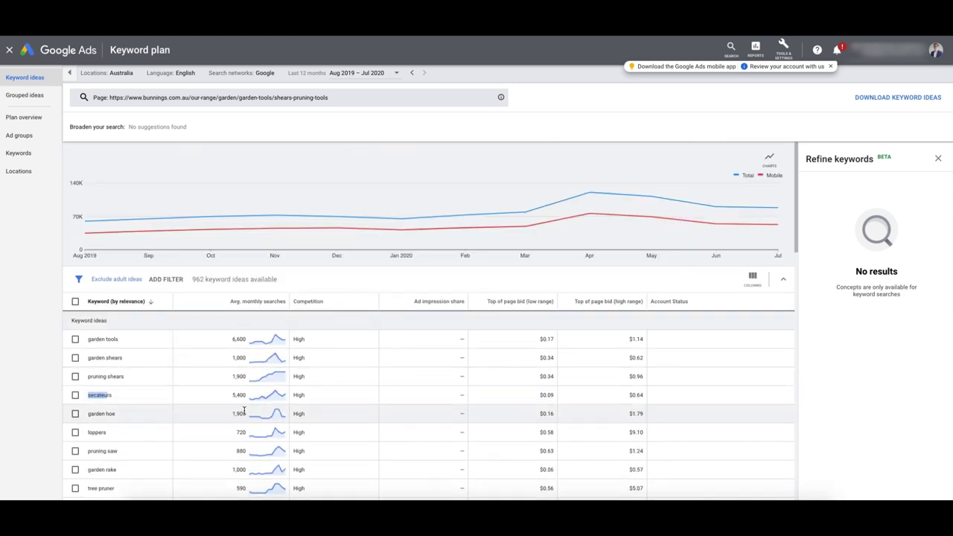
pyautogui.scroll(-8, 239, 324)
pyautogui.scroll(-5, 236, 383)
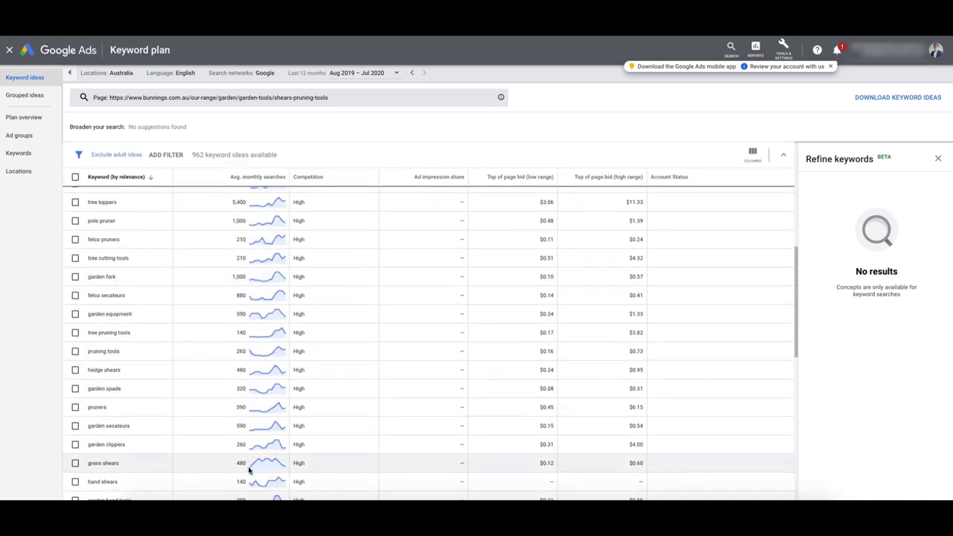
pyautogui.scroll(15, 231, 402)
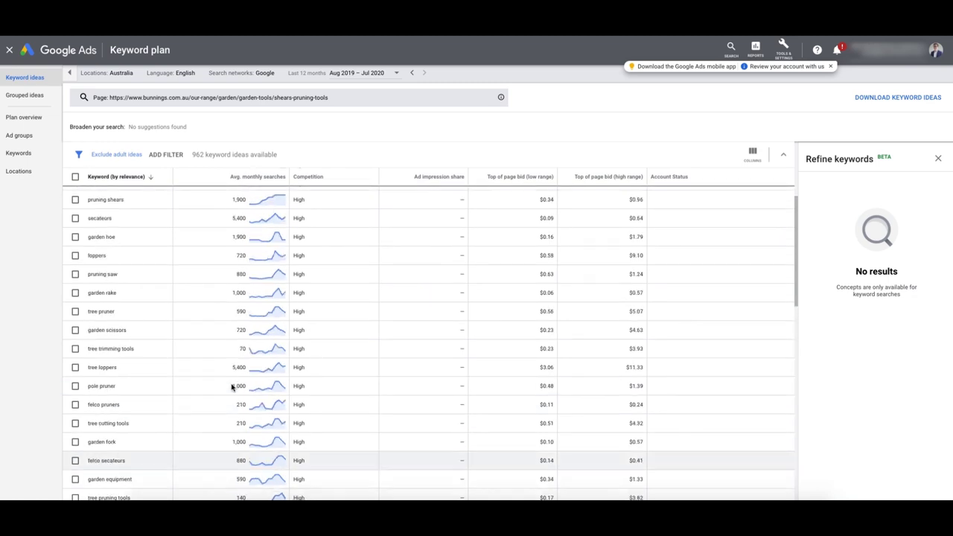
pyautogui.scroll(-8, 207, 392)
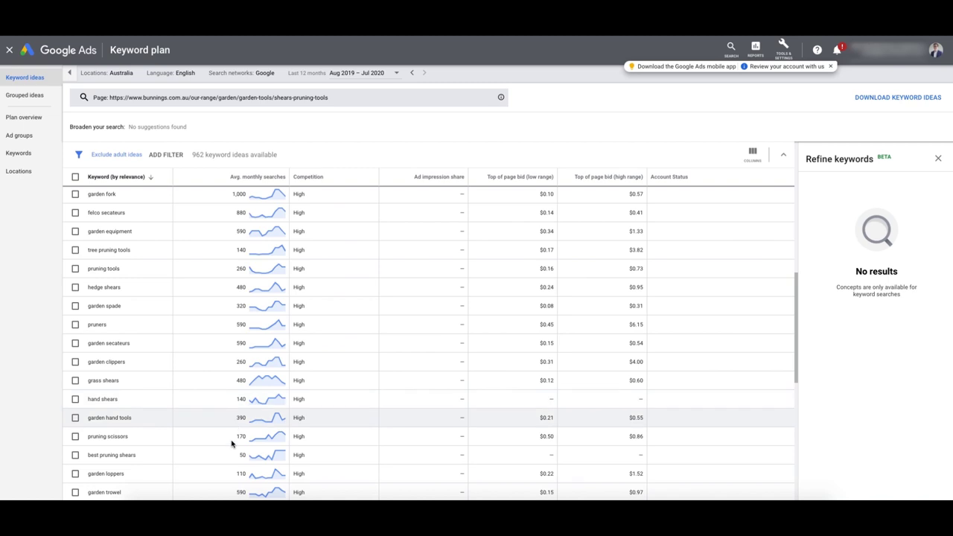
# Review the rest of the page-based keyword ideas and their average monthly searches, from "best pruning shears" to "garden tools list".
pyautogui.scroll(-1, 232, 446)
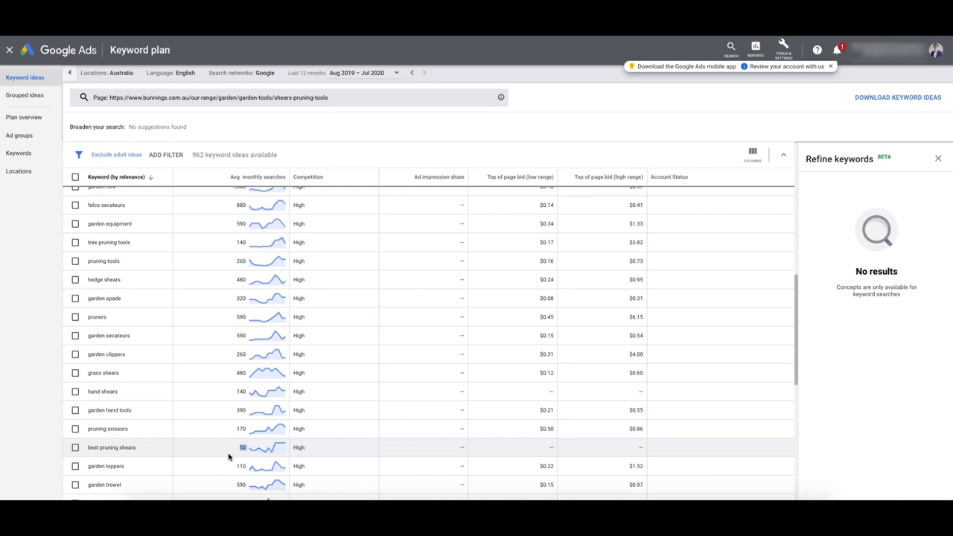
pyautogui.scroll(4, 122, 331)
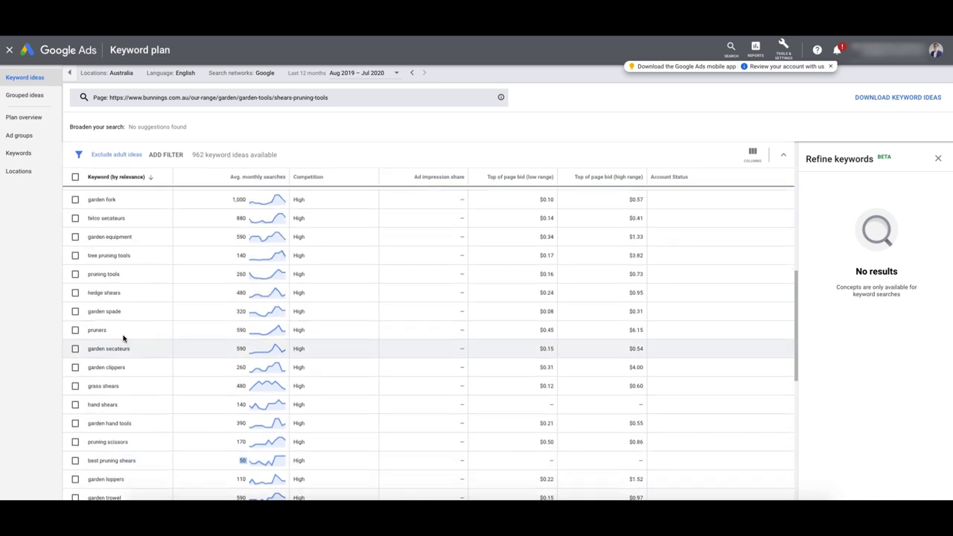
pyautogui.scroll(5, 123, 340)
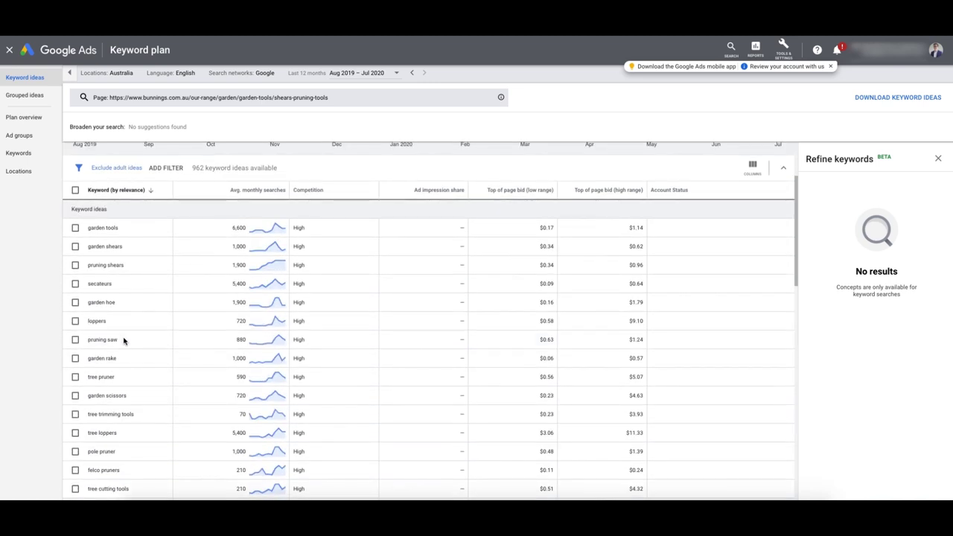
pyautogui.scroll(-10, 144, 348)
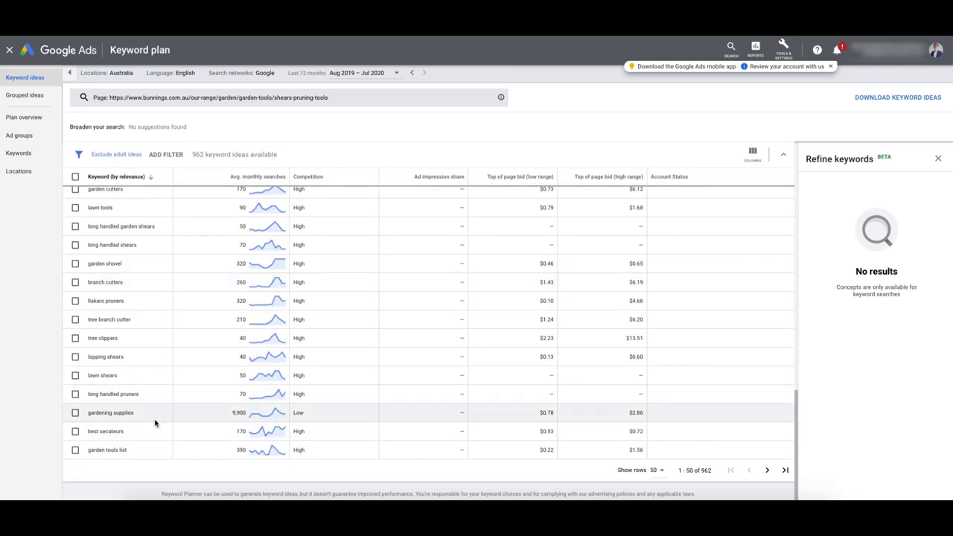
pyautogui.scroll(1, 170, 309)
pyautogui.scroll(10, 171, 311)
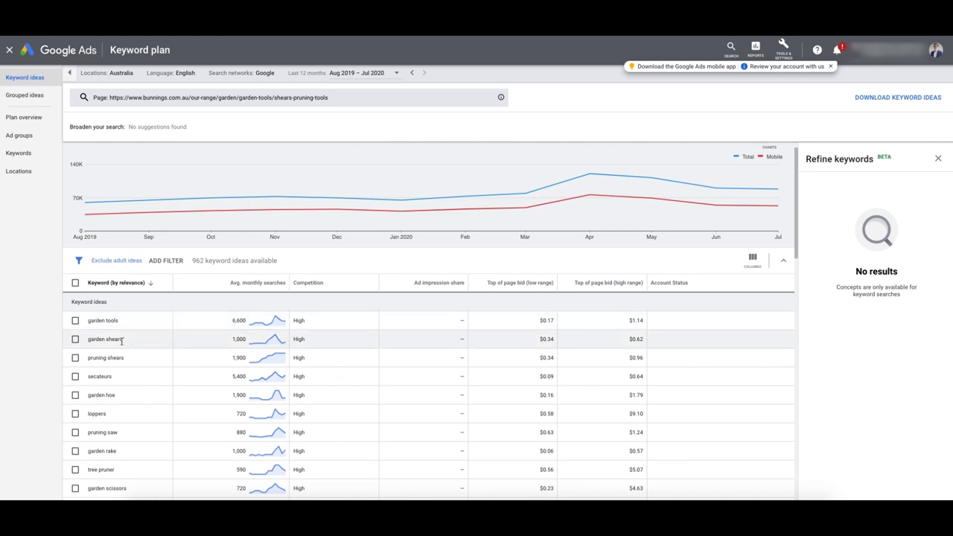
pyautogui.scroll(-2, 157, 350)
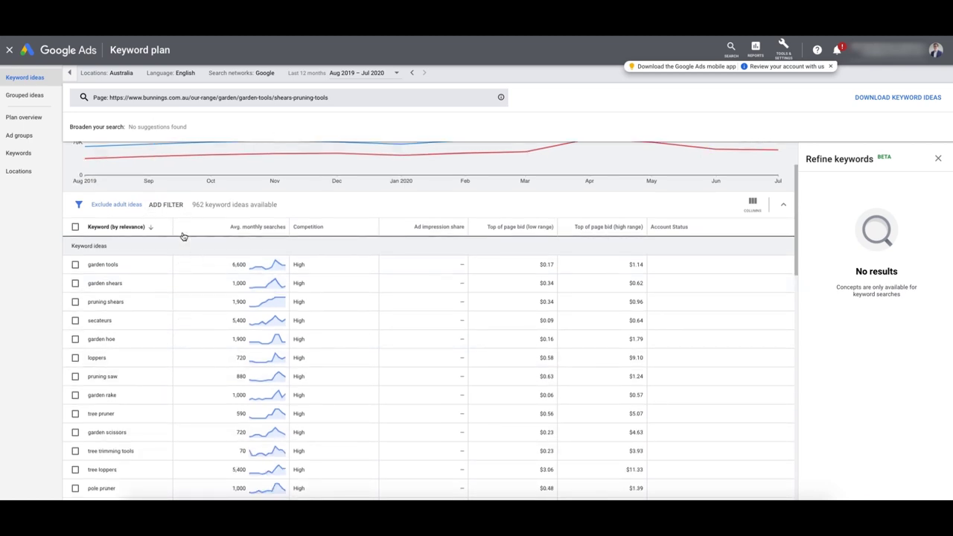
pyautogui.scroll(1, 220, 281)
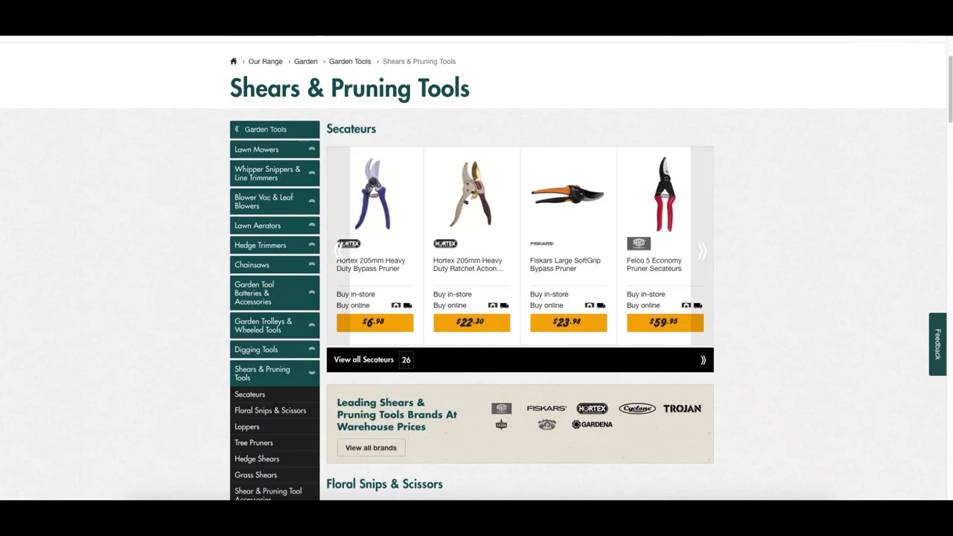
# Switch to the Bunnings Shears & Pruning Tools page and examine its Secateurs category alongside Floral Snips & Scissors.
pyautogui.scroll(1, 396, 210)
pyautogui.moveTo(396, 210); pyautogui.dragTo(329, 202)
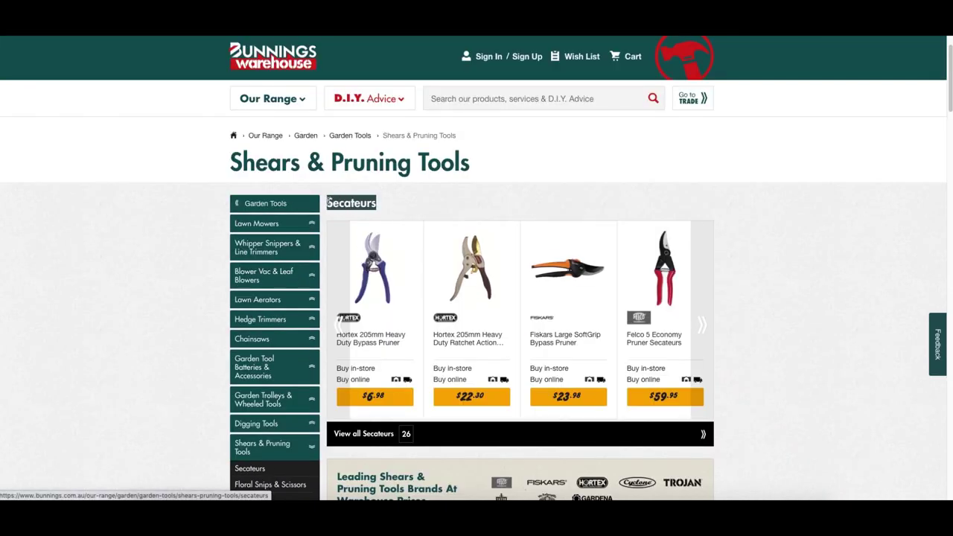
pyautogui.scroll(-5, 328, 202)
pyautogui.scroll(5, 328, 202)
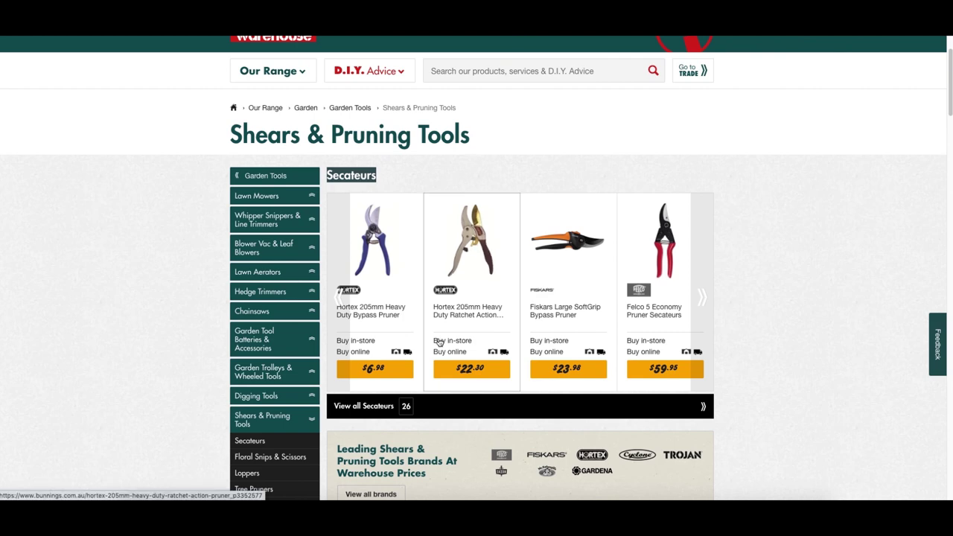
pyautogui.scroll(2, 342, 154)
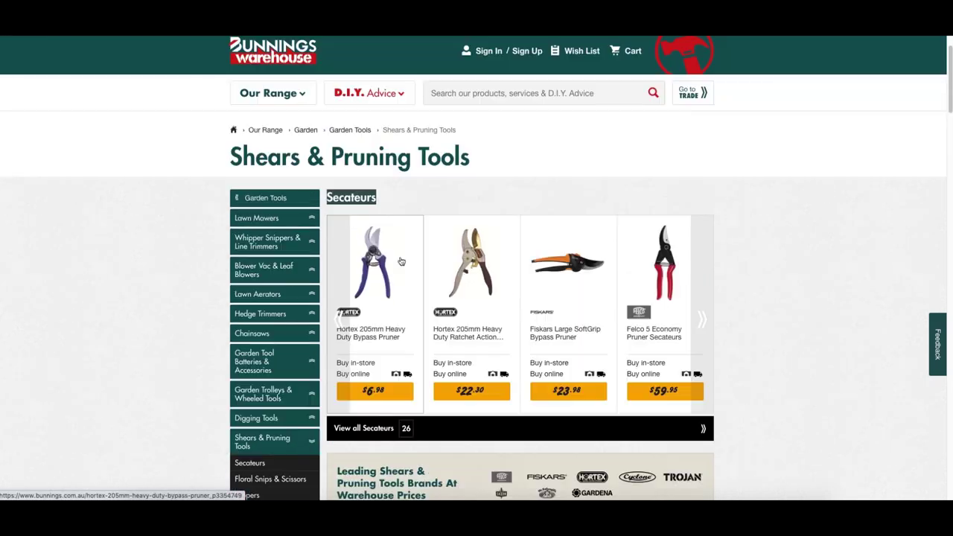
pyautogui.scroll(-1, 384, 179)
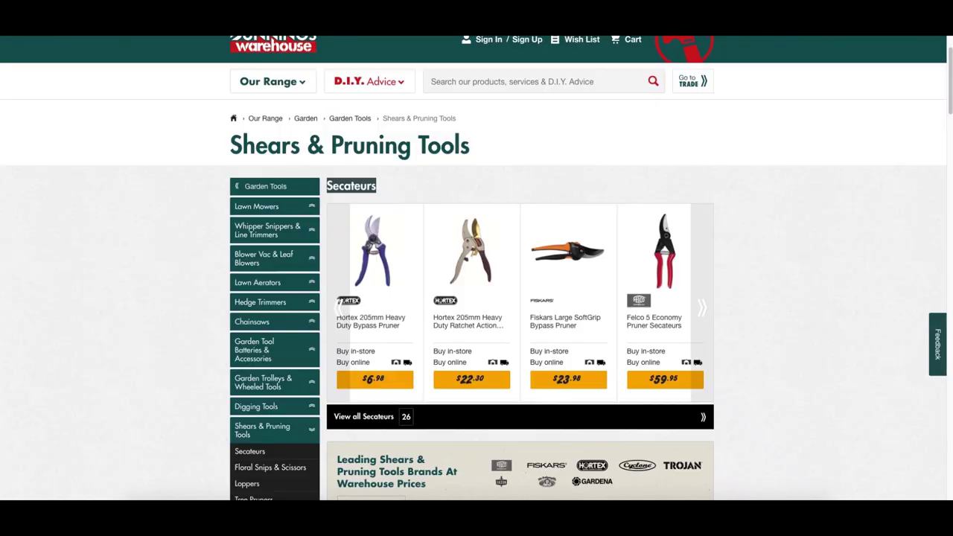
pyautogui.scroll(-5, 724, 253)
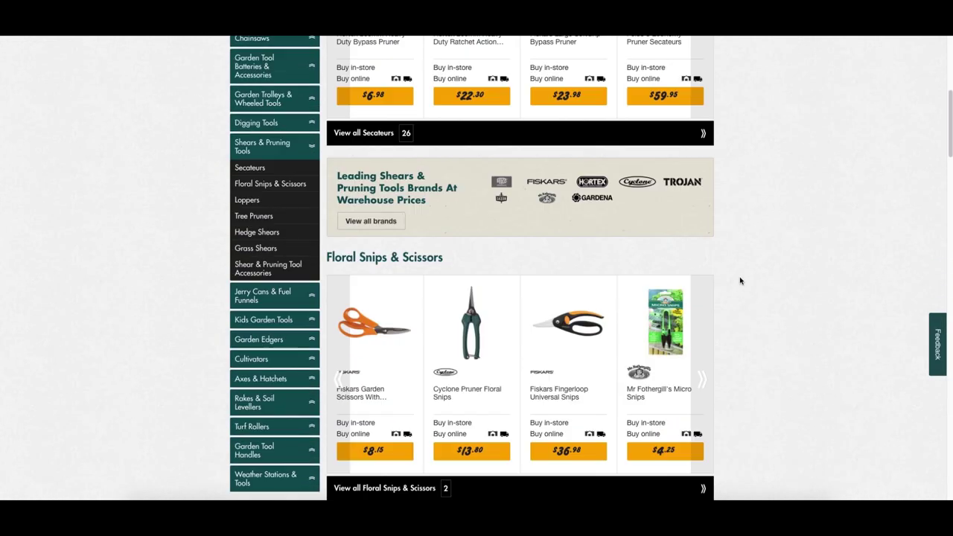
pyautogui.scroll(5, 739, 280)
pyautogui.moveTo(344, 255); pyautogui.dragTo(326, 255)
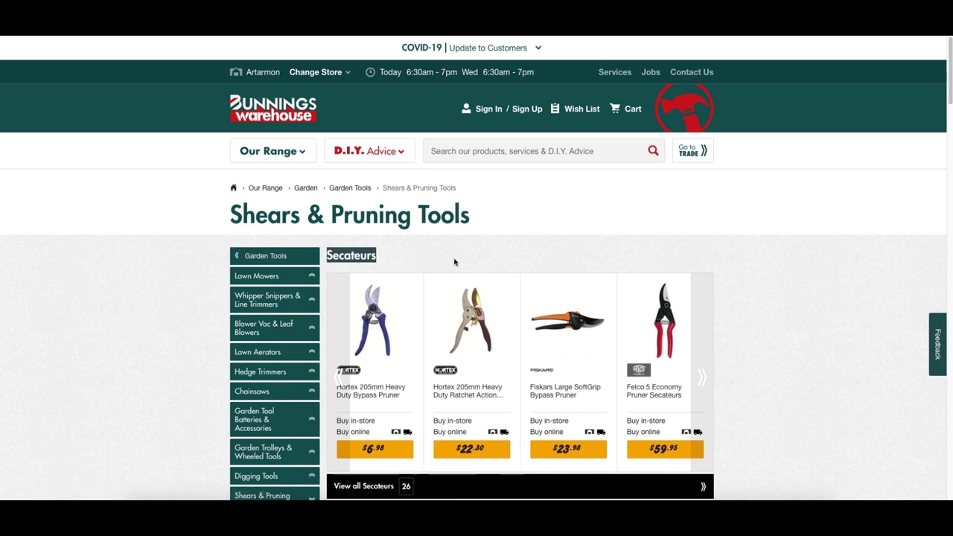
pyautogui.click(397, 256)
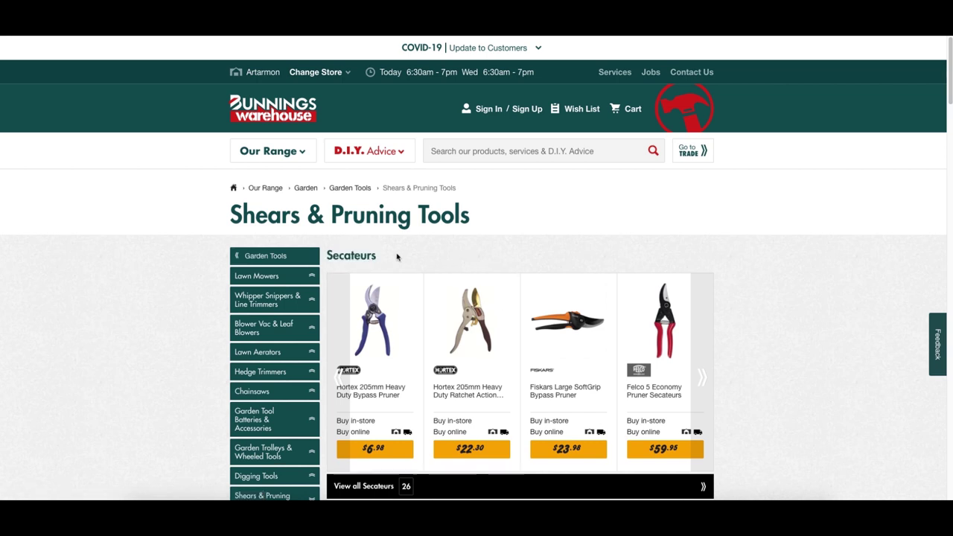
pyautogui.moveTo(377, 257); pyautogui.dragTo(328, 255)
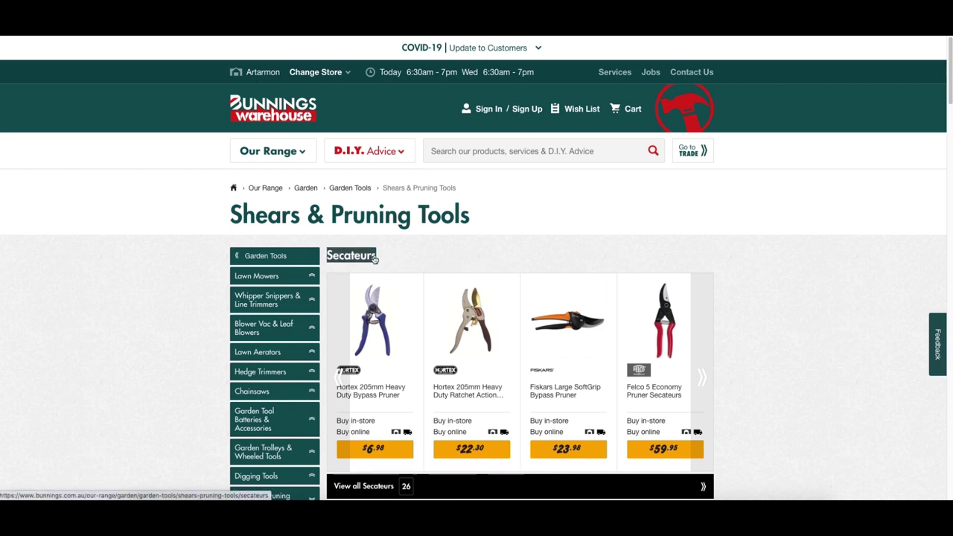
# Look through the product categories on the Bunnings page, from Loppers and Tree Pruners to Hedge Shears and Grass Shears.
pyautogui.scroll(-1, 374, 257)
pyautogui.click(751, 276)
pyautogui.scroll(-1, 528, 269)
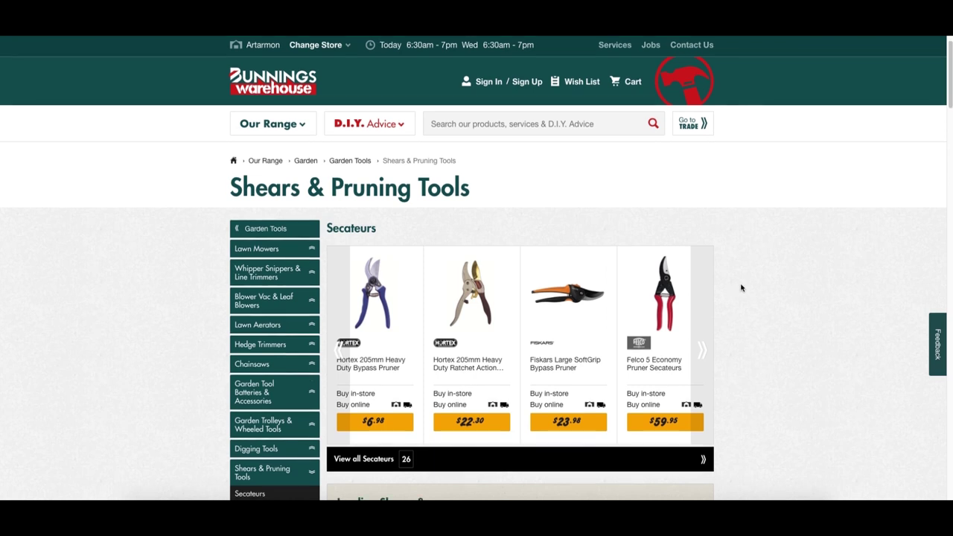
pyautogui.scroll(-5, 740, 289)
pyautogui.scroll(-9, 753, 294)
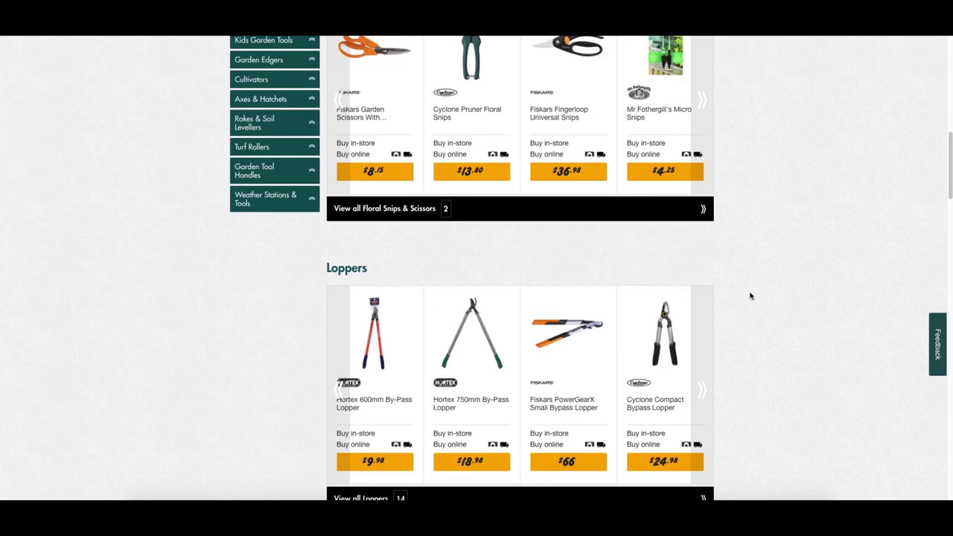
pyautogui.scroll(-1, 753, 301)
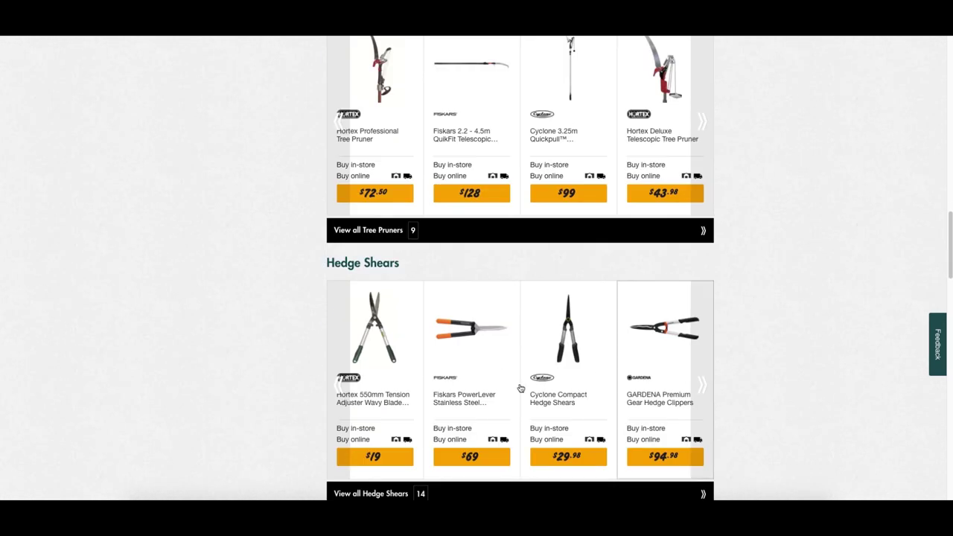
pyautogui.moveTo(427, 268); pyautogui.dragTo(312, 260)
pyautogui.scroll(-1, 327, 268)
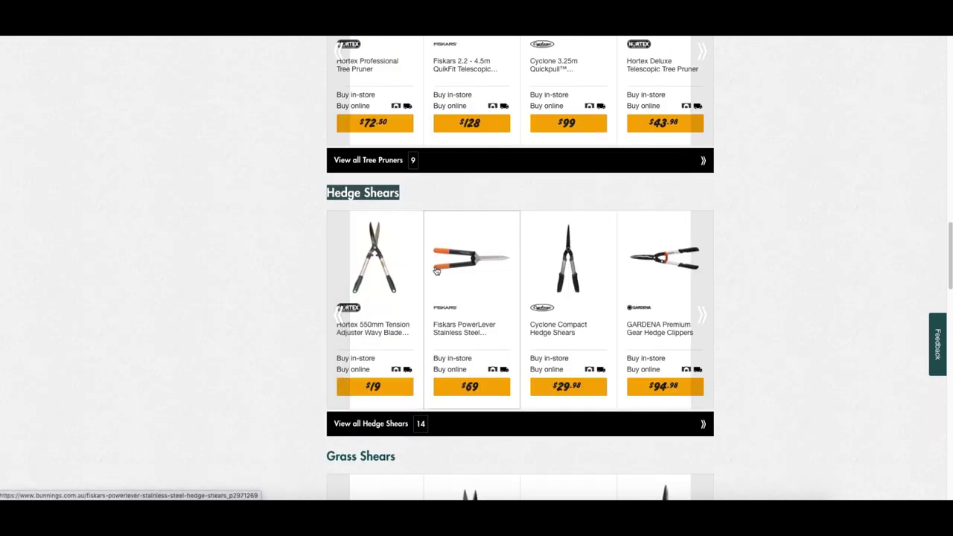
pyautogui.scroll(-2, 751, 273)
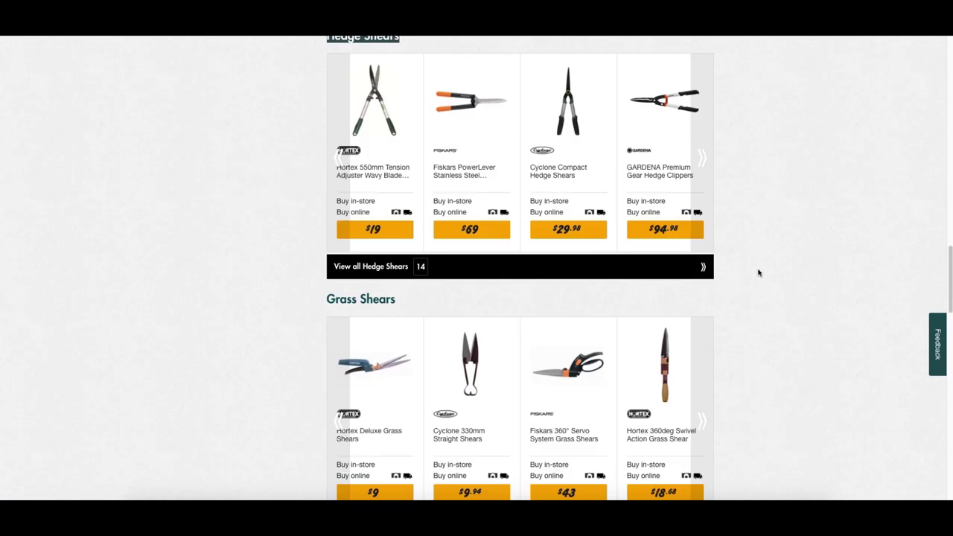
pyautogui.scroll(3, 500, 425)
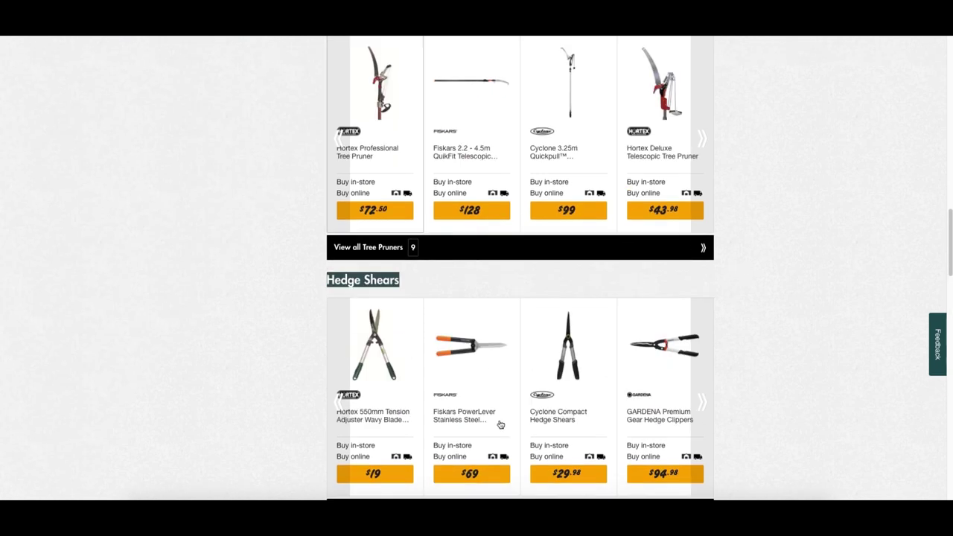
pyautogui.scroll(15, 759, 238)
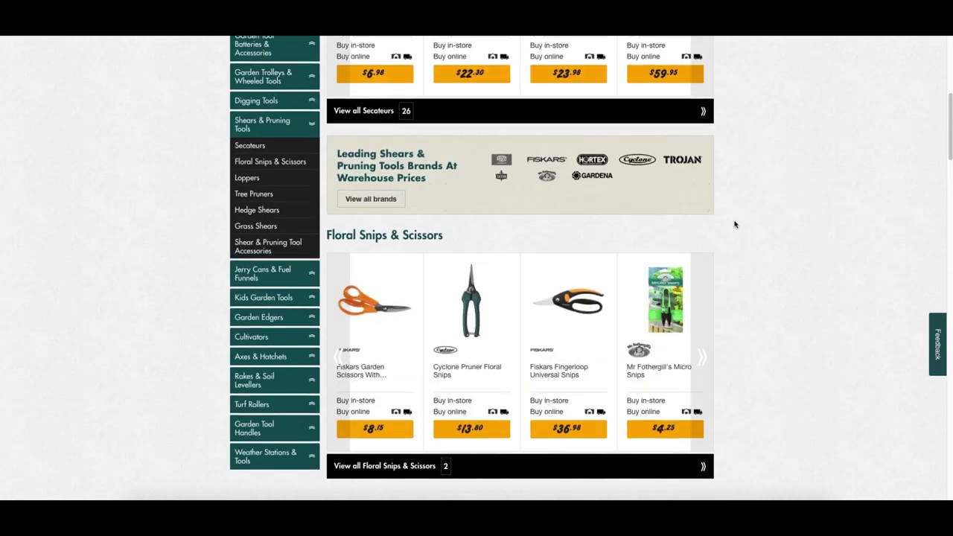
pyautogui.scroll(-3, 761, 231)
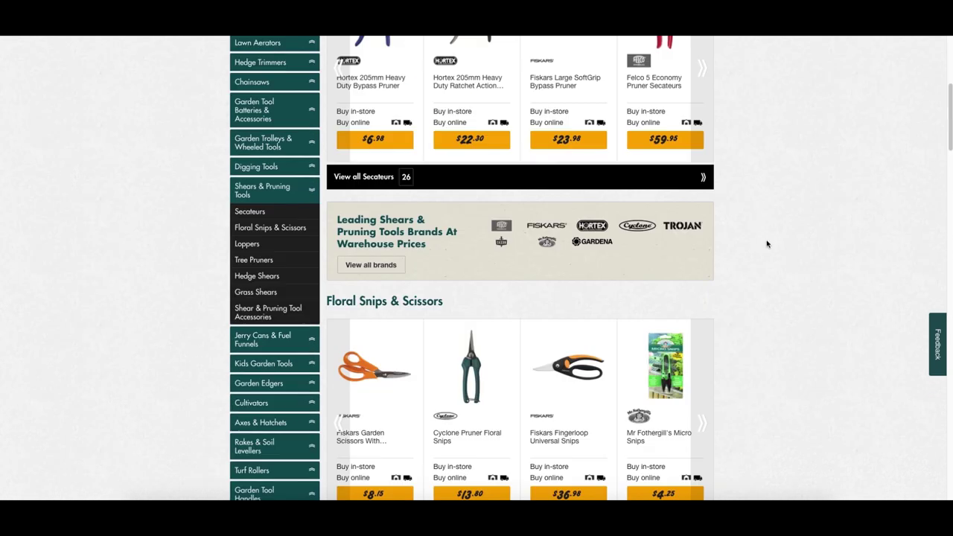
pyautogui.scroll(5, 766, 243)
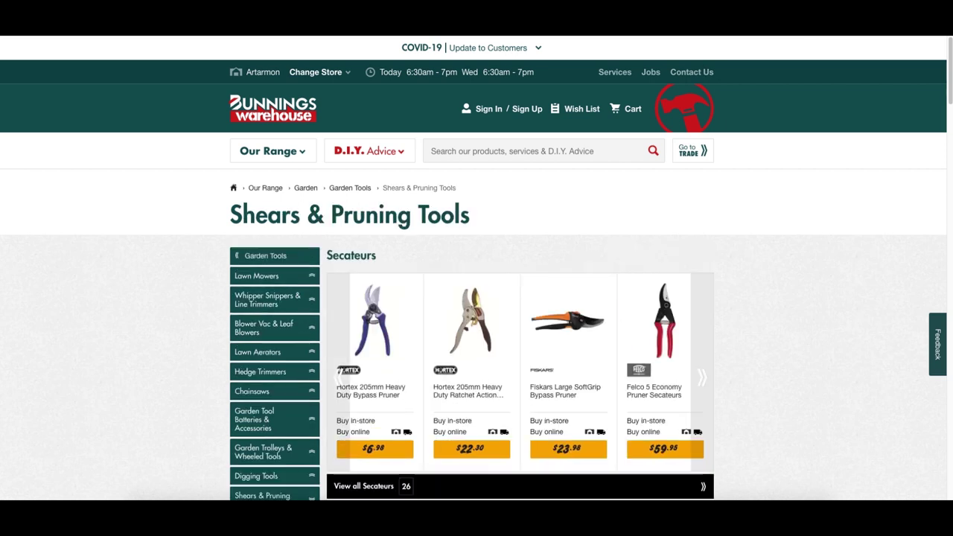
# Examine the Shears & Pruning Tools subcategories on the Bunnings page, comparing the page title with the Secateurs and Loppers headings.
pyautogui.press('Tab')
pyautogui.press('Tab')
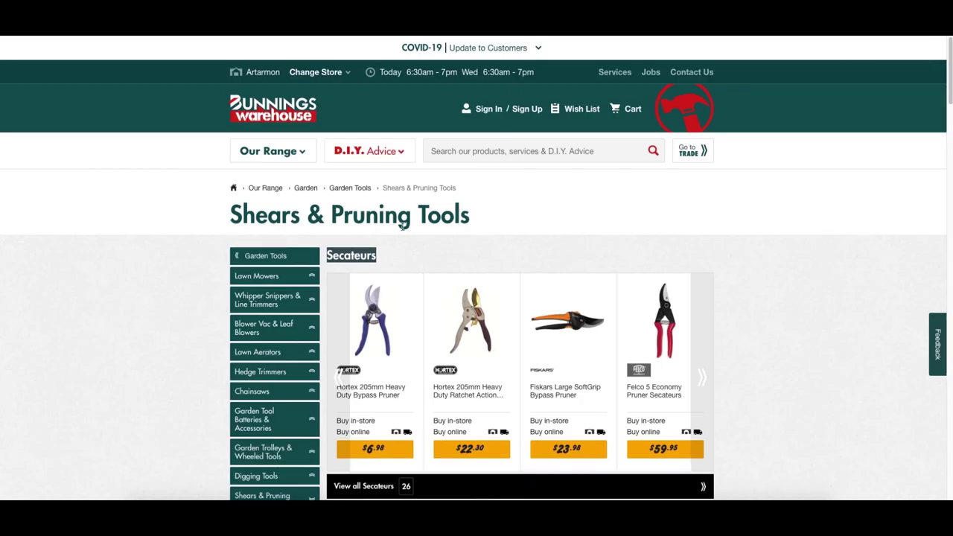
pyautogui.scroll(-3, 317, 235)
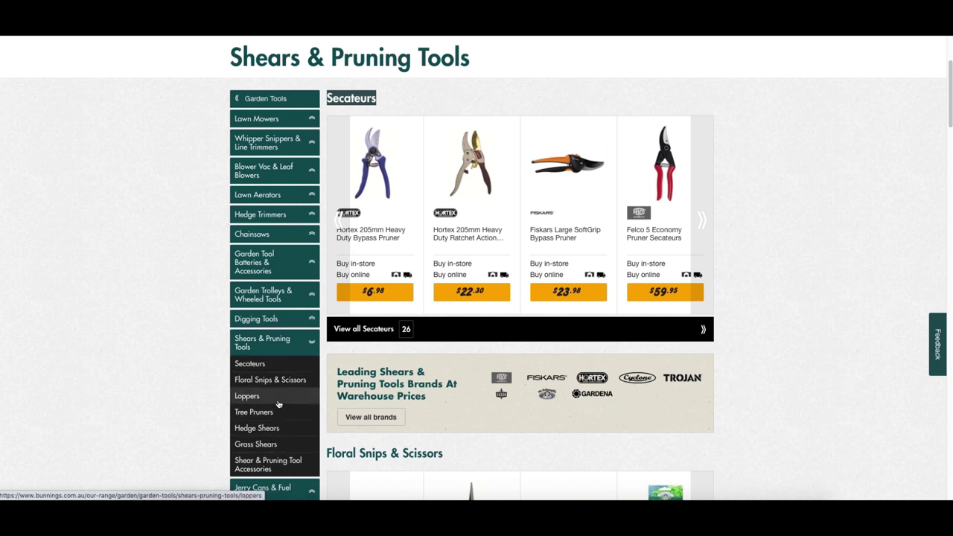
pyautogui.scroll(2, 795, 288)
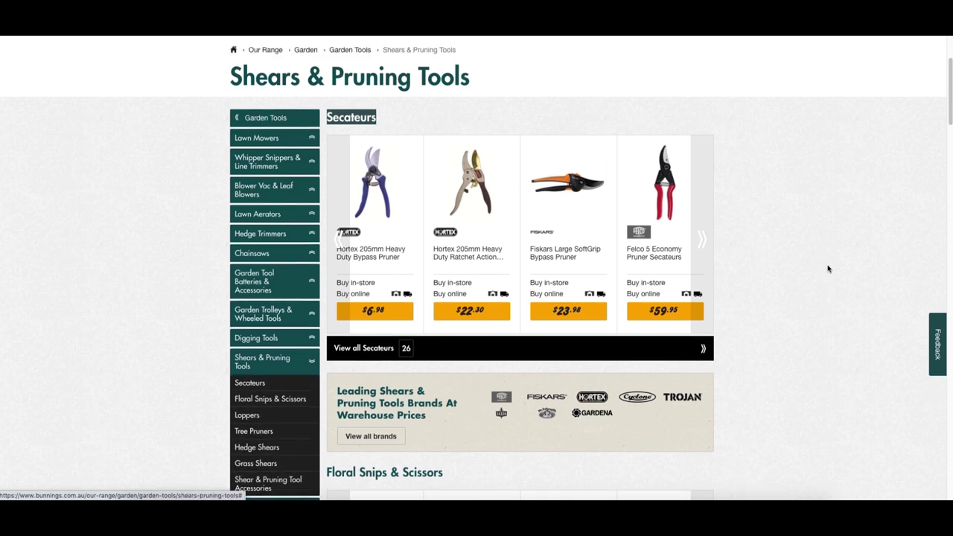
pyautogui.scroll(-2, 610, 153)
pyautogui.scroll(1, 437, 156)
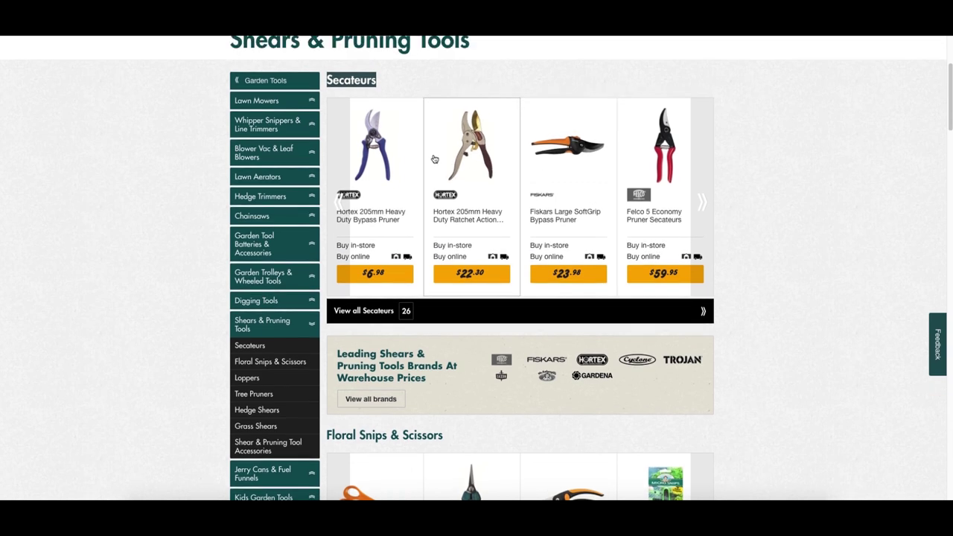
pyautogui.moveTo(227, 117); pyautogui.dragTo(456, 107)
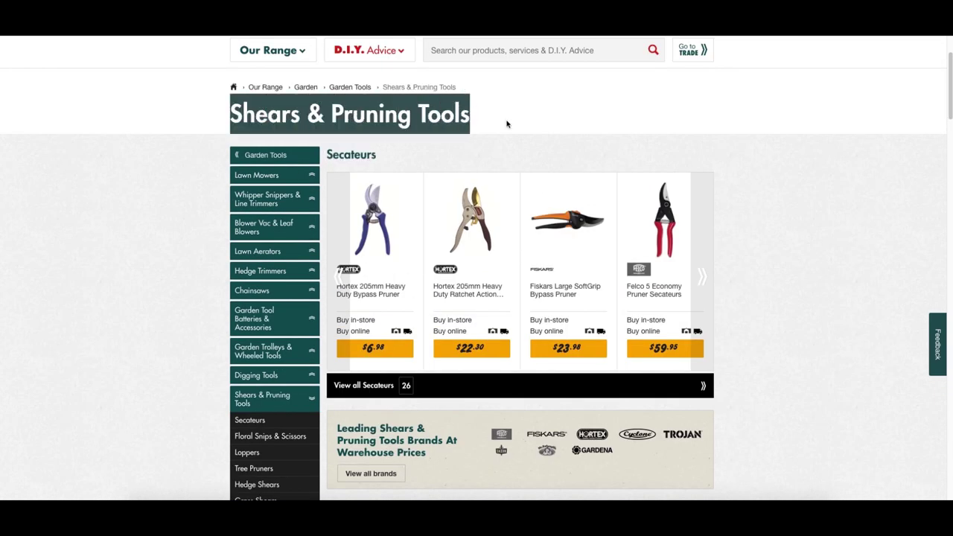
pyautogui.moveTo(401, 152); pyautogui.dragTo(322, 158)
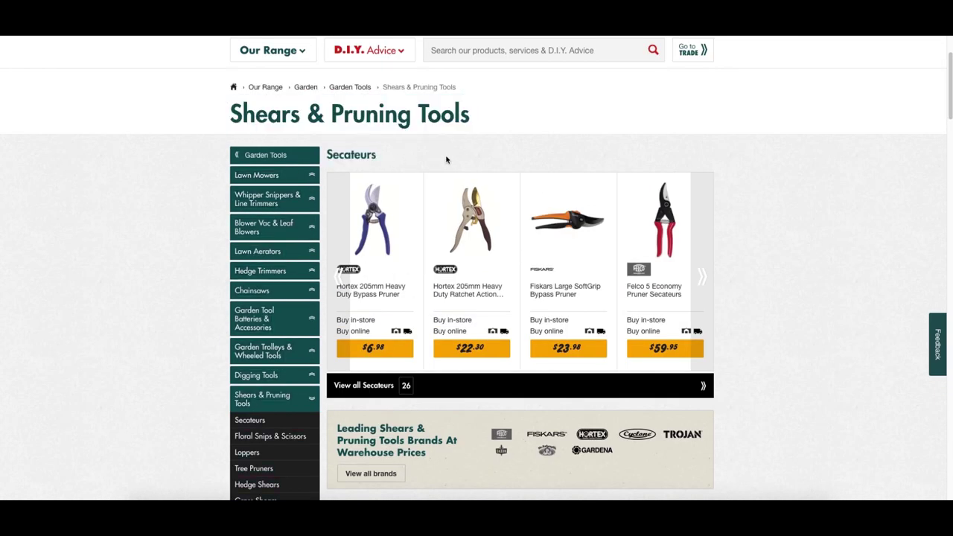
pyautogui.scroll(-5, 491, 179)
pyautogui.scroll(-1, 484, 236)
pyautogui.scroll(-2, 485, 235)
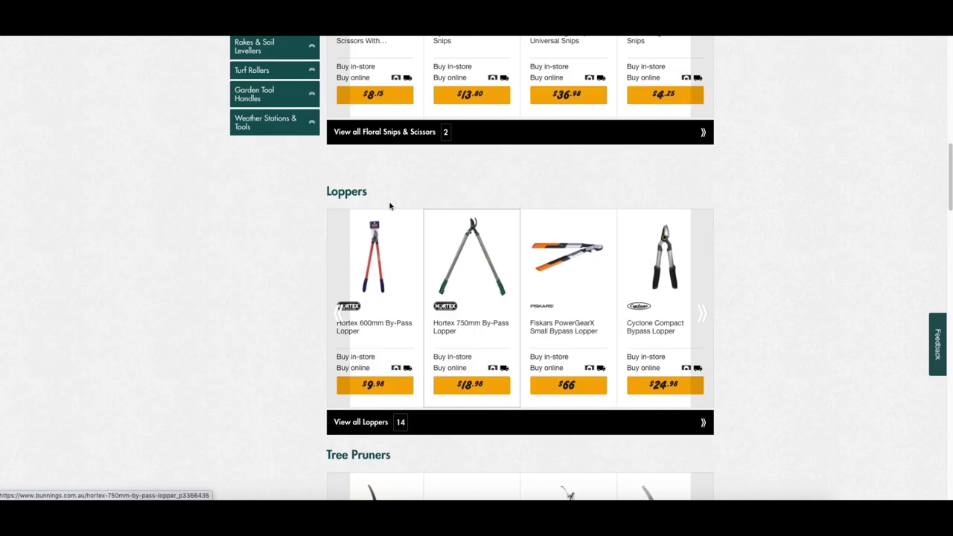
pyautogui.scroll(8, 484, 203)
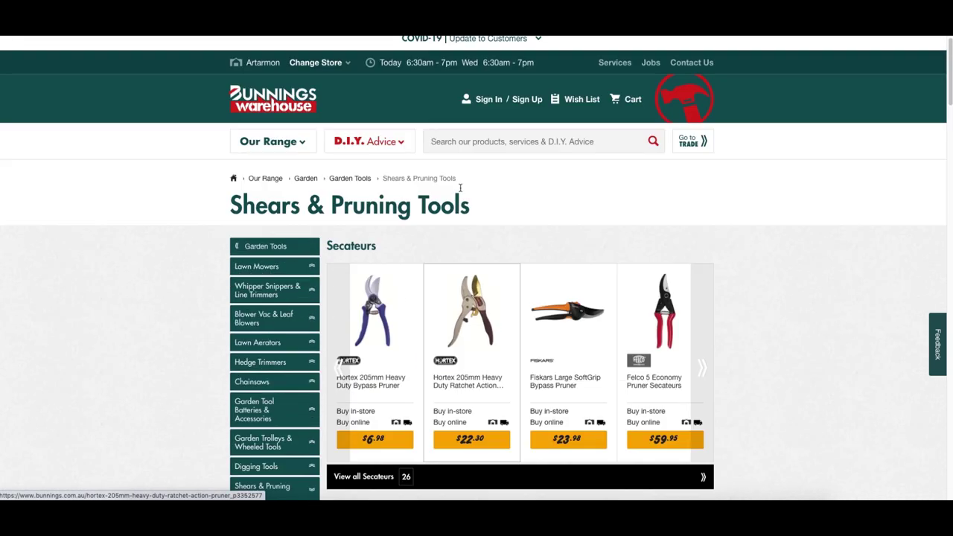
pyautogui.scroll(-8, 328, 245)
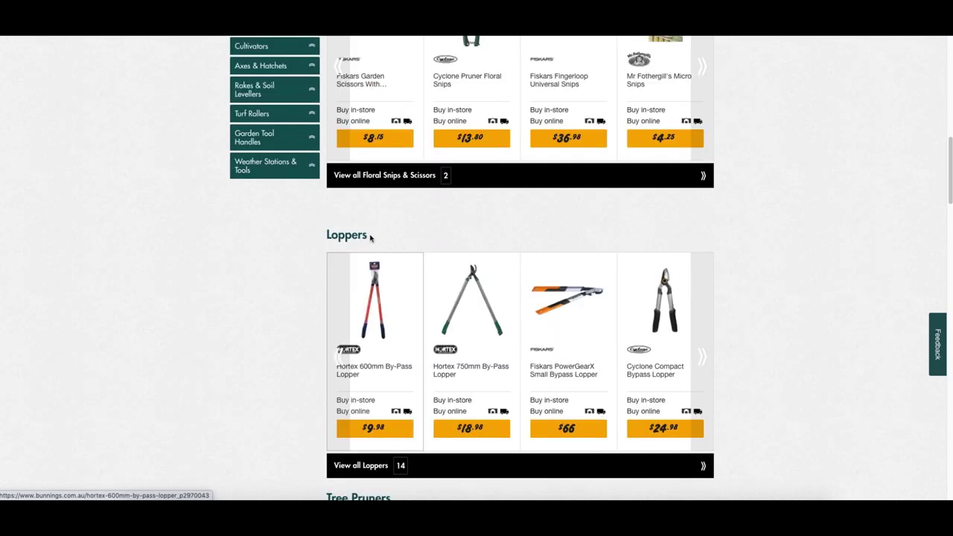
# Copy the Secateurs category name from the Bunnings page and get Keyword Planner ideas for it in place of "pruning tools".
pyautogui.scroll(6, 302, 234)
pyautogui.scroll(2, 375, 142)
pyautogui.moveTo(380, 140); pyautogui.dragTo(323, 140)
pyautogui.hotkey('ctrl', 'c')
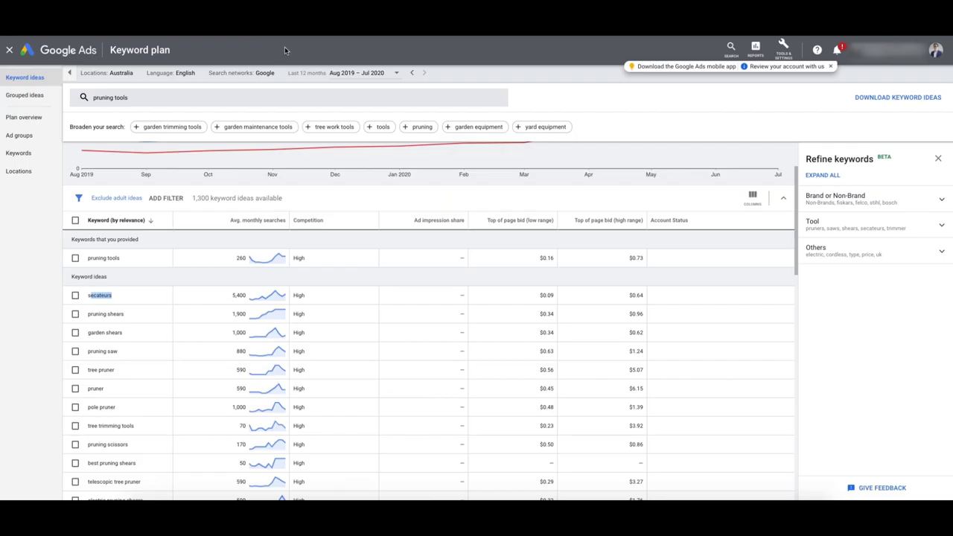
pyautogui.click(164, 102)
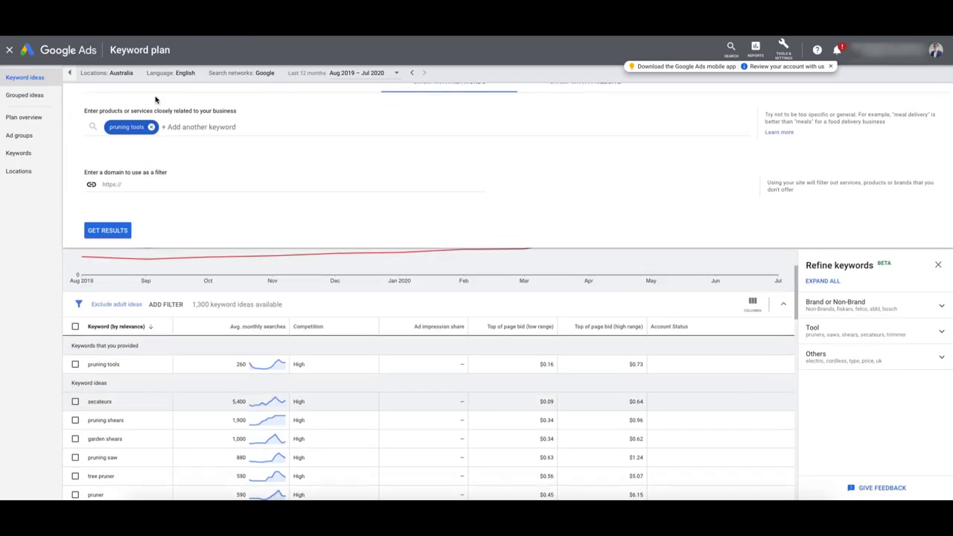
pyautogui.press('BackSpace')
pyautogui.hotkey('ctrl', 'v')
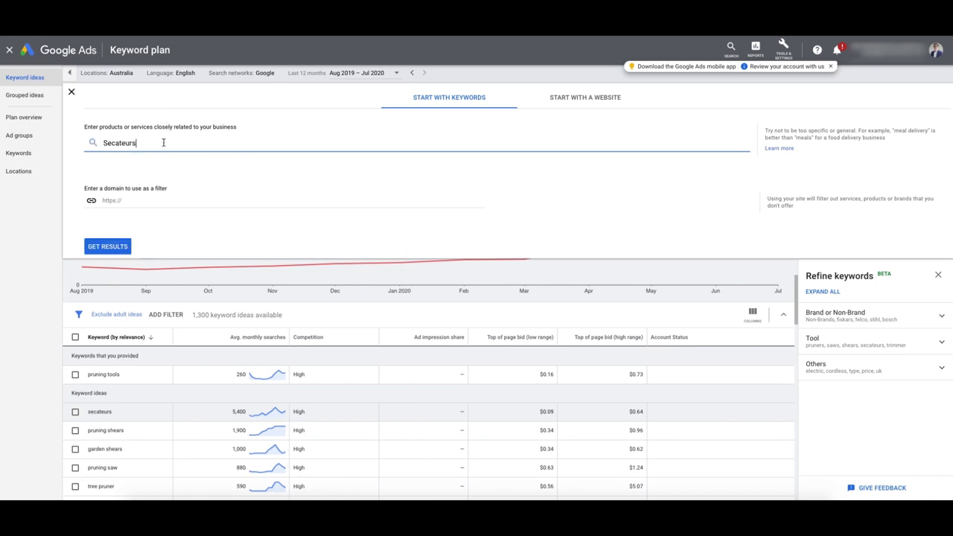
pyautogui.click(108, 247)
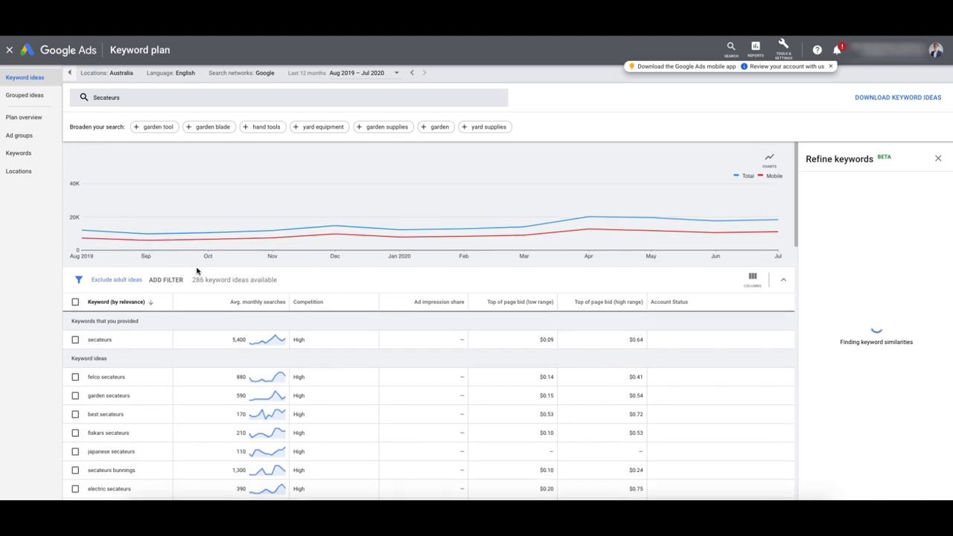
# Examine the secateurs keyword ideas, comparing brand and type variants such as fiskars, japanese, electric and long handled secateurs.
pyautogui.scroll(-1, 186, 274)
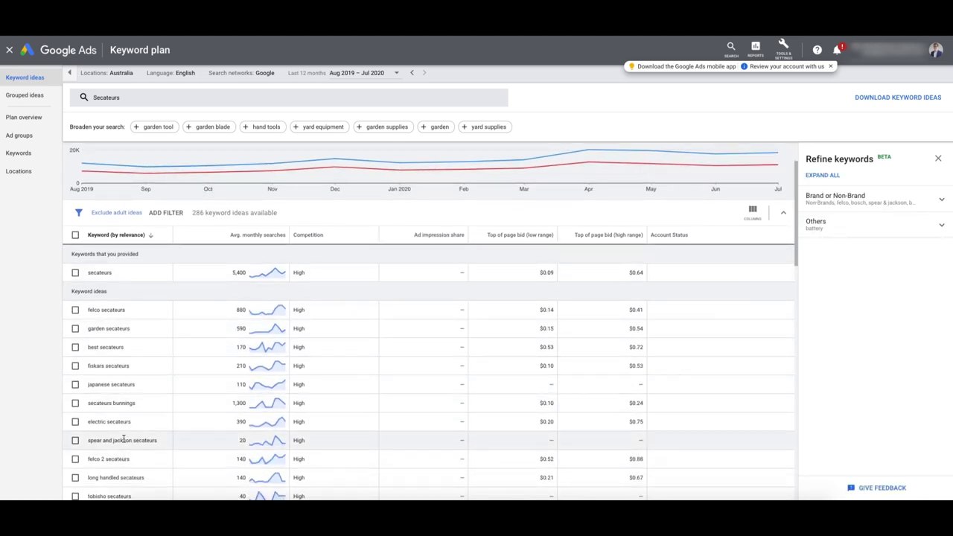
pyautogui.scroll(-1, 134, 372)
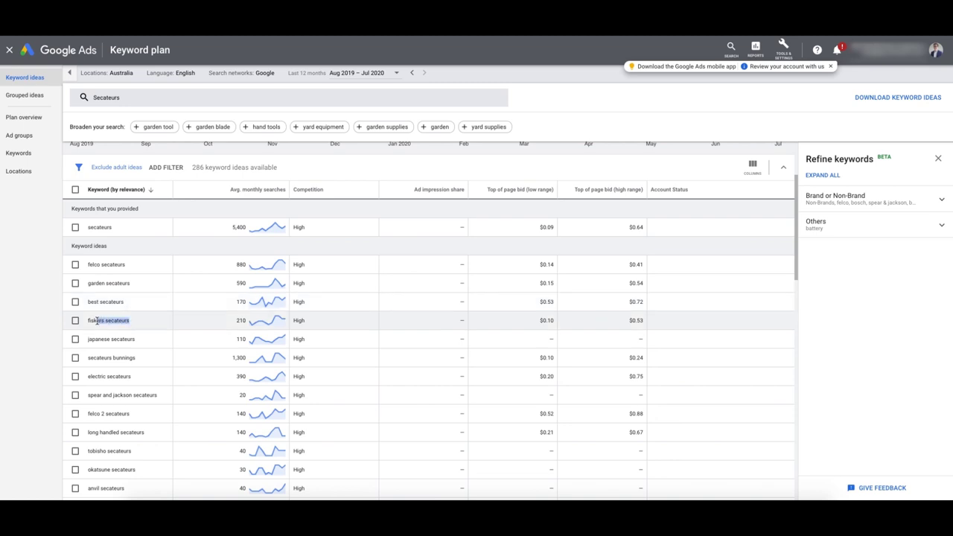
pyautogui.click(97, 321)
pyautogui.moveTo(136, 340); pyautogui.dragTo(89, 340)
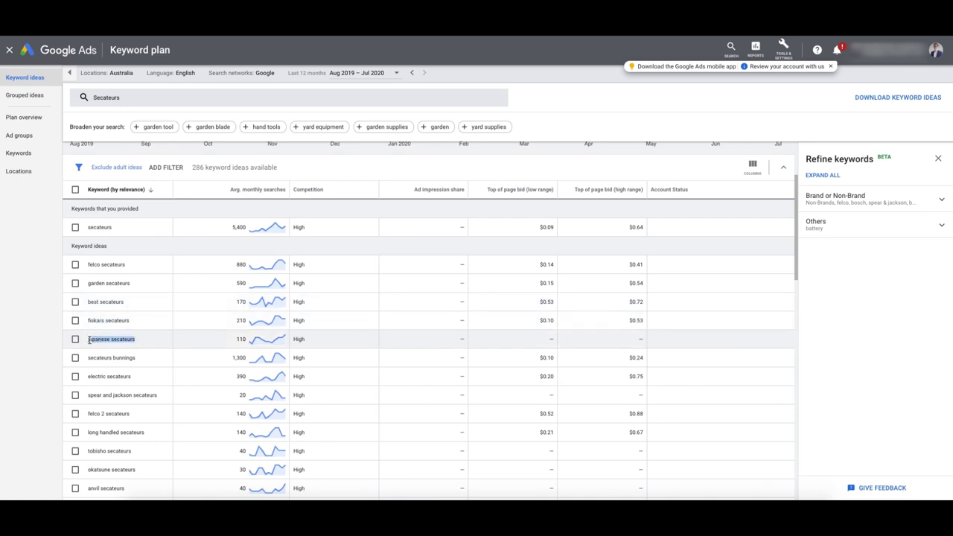
pyautogui.moveTo(137, 321); pyautogui.dragTo(111, 322)
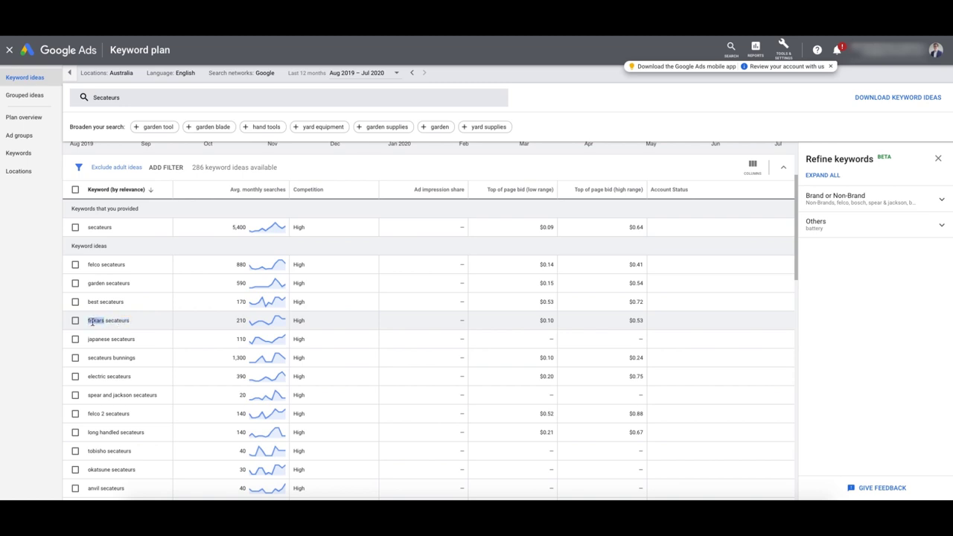
pyautogui.scroll(-1, 111, 350)
pyautogui.doubleClick(99, 367)
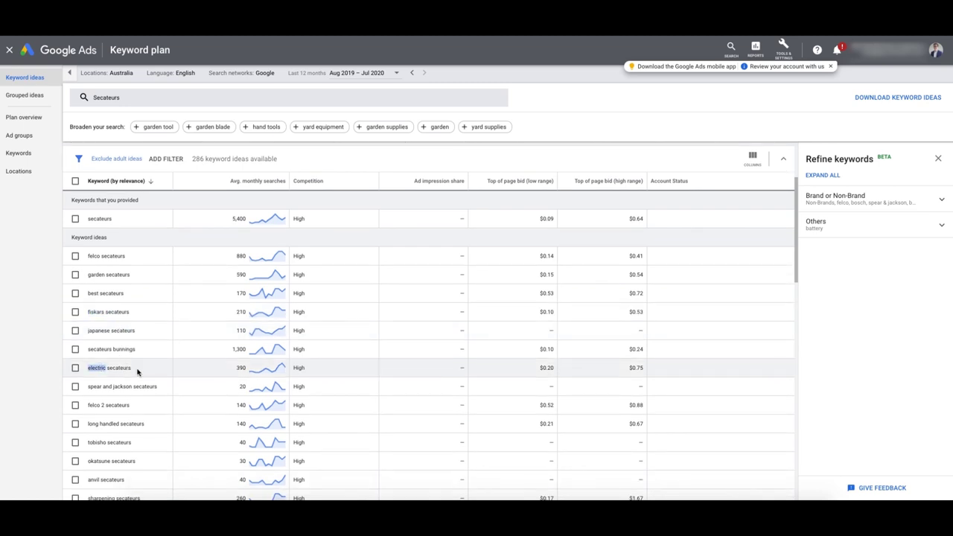
pyautogui.scroll(-1, 129, 388)
pyautogui.moveTo(131, 372); pyautogui.dragTo(113, 409)
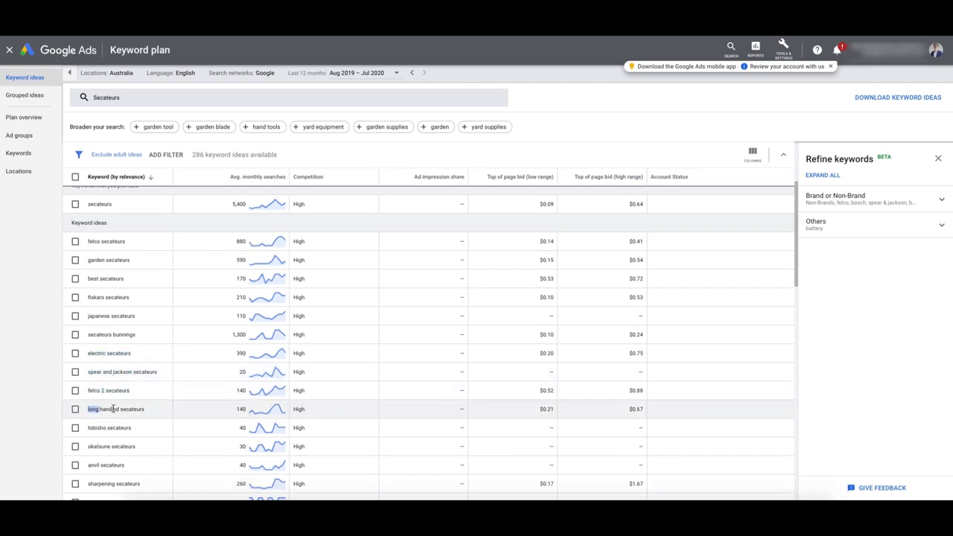
pyautogui.scroll(-1, 132, 401)
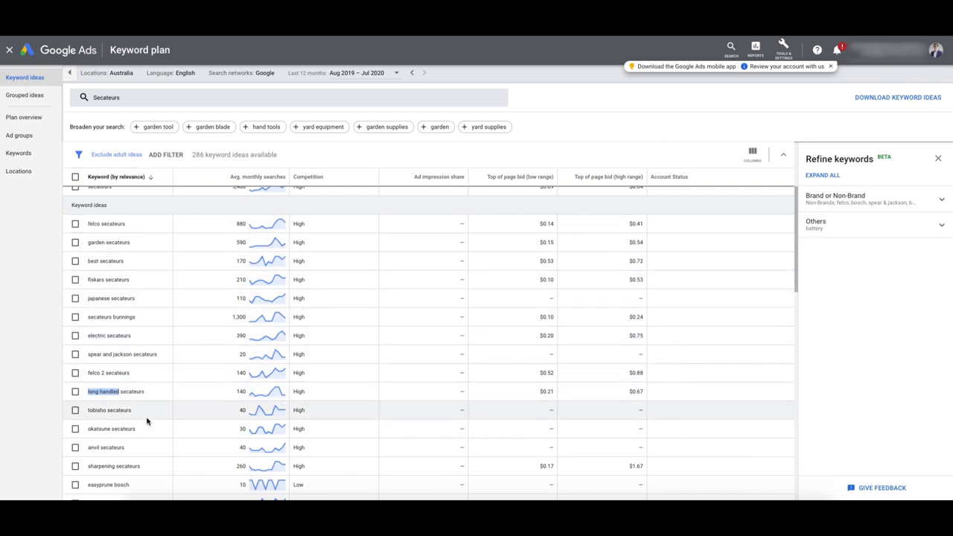
pyautogui.scroll(2, 134, 328)
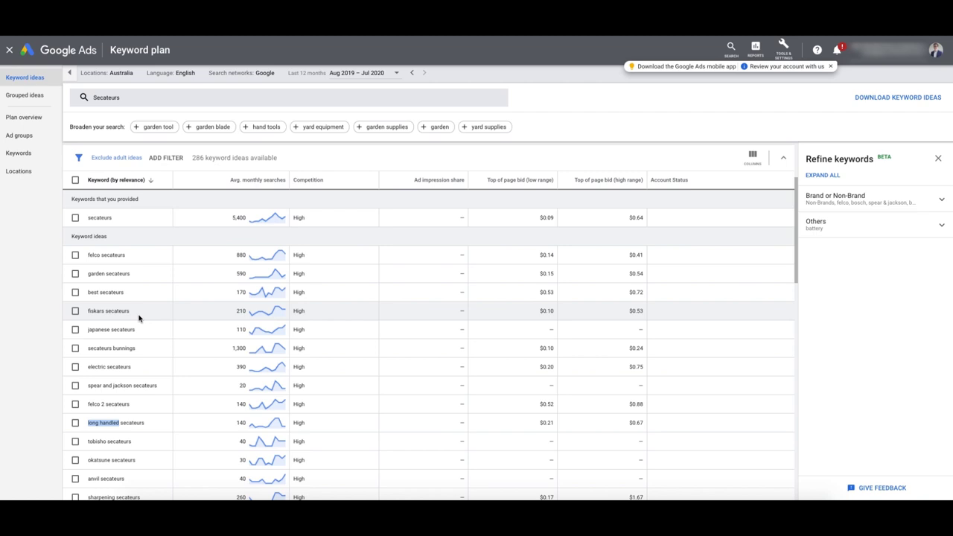
pyautogui.moveTo(138, 330); pyautogui.dragTo(88, 329)
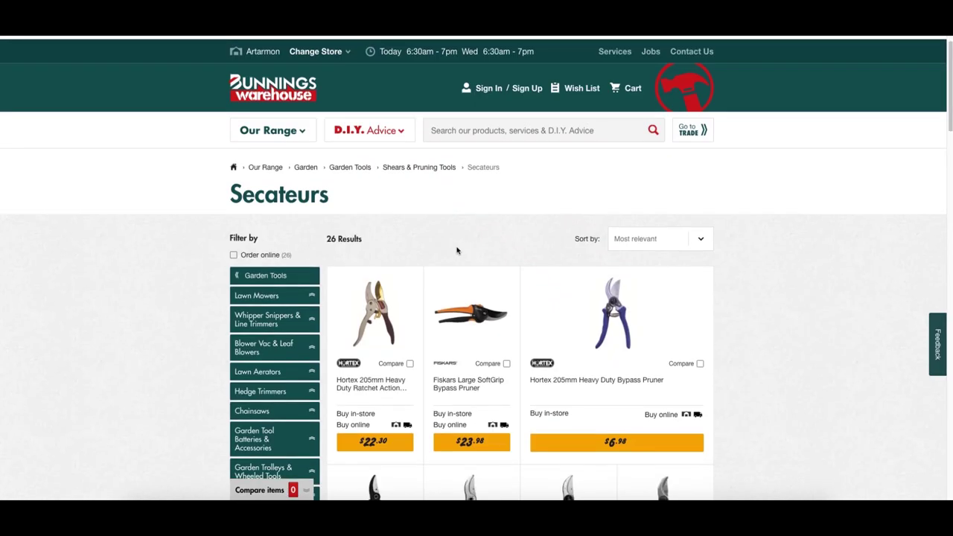
# Switch to the Bunnings site and look through the products listed on the Secateurs category page.
pyautogui.scroll(-5, 850, 156)
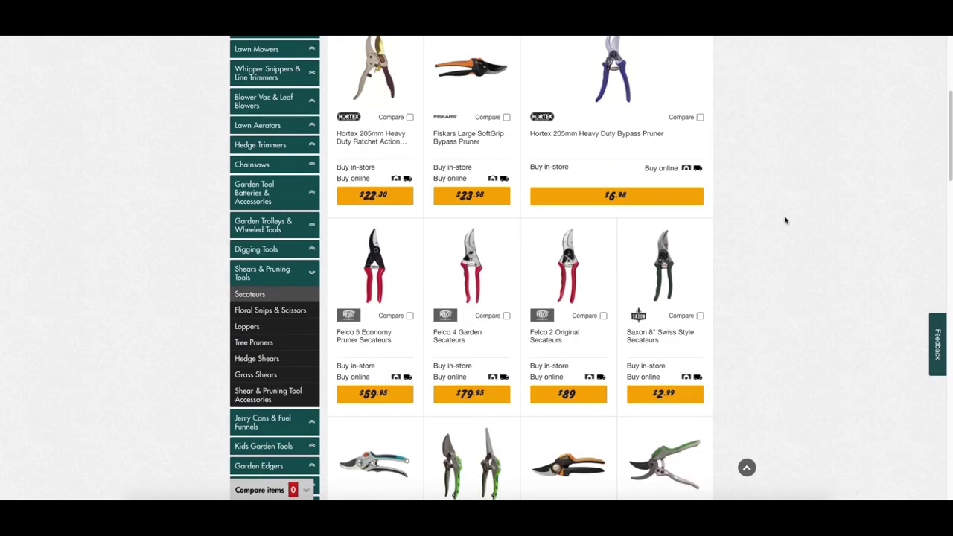
pyautogui.scroll(-1, 784, 220)
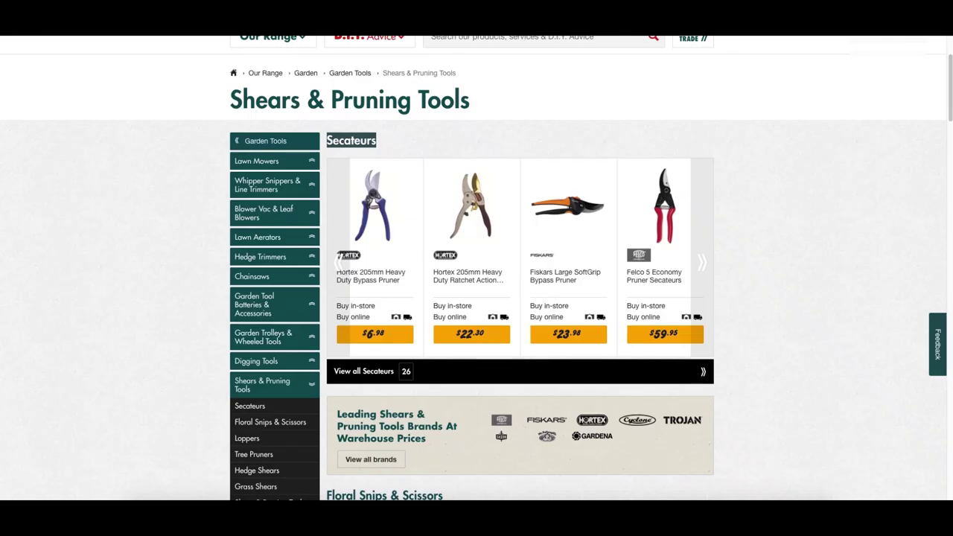
pyautogui.scroll(-10, 511, 256)
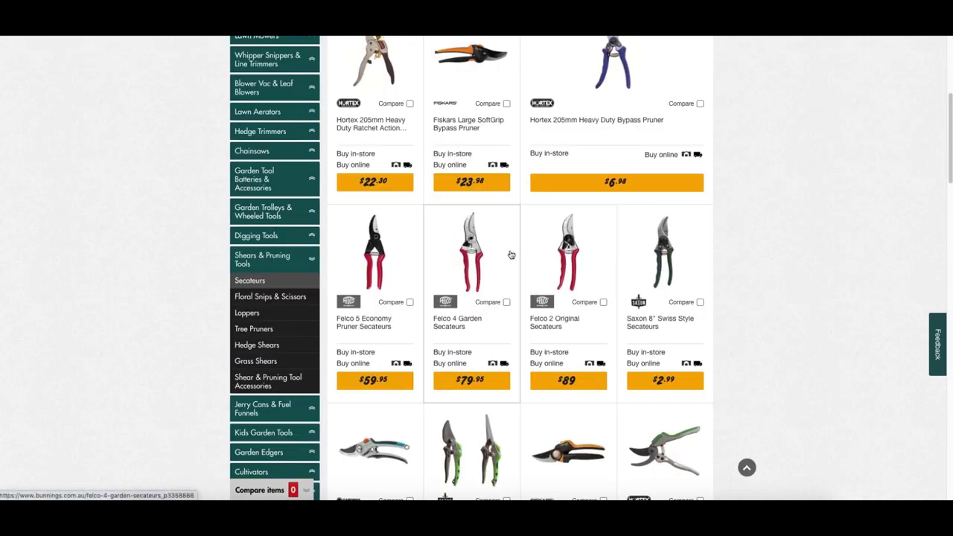
pyautogui.scroll(-1, 552, 315)
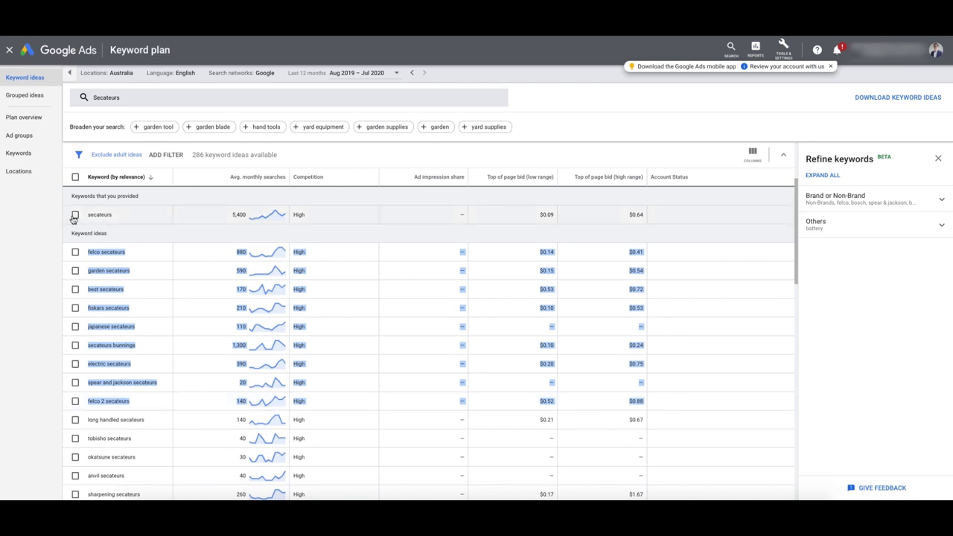
# In Keyword Planner, select the nine keyword ideas from "felco secateurs" through "felco 2 secateurs" and copy them.
pyautogui.click(75, 251)
pyautogui.click(75, 270)
pyautogui.click(75, 288)
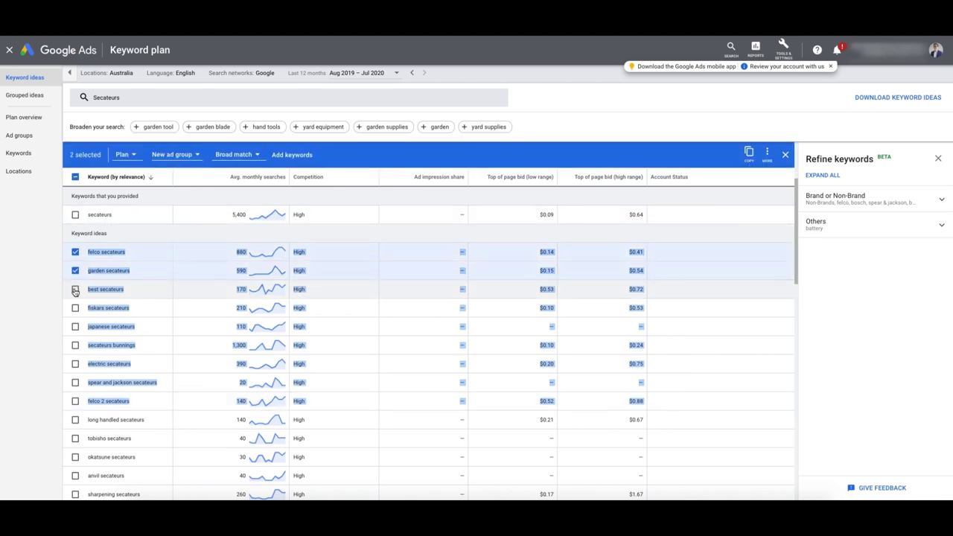
pyautogui.click(74, 307)
pyautogui.click(74, 326)
pyautogui.click(74, 344)
pyautogui.click(74, 363)
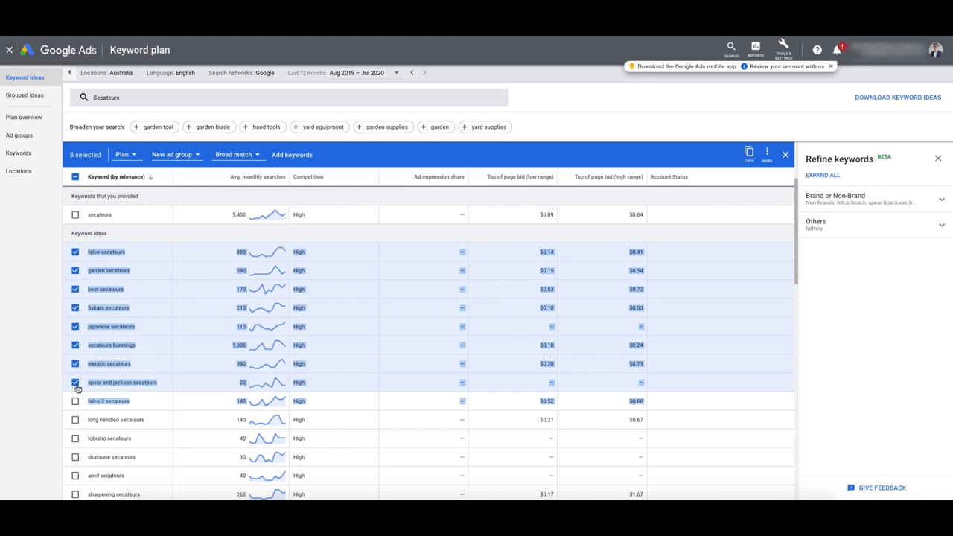
pyautogui.click(748, 152)
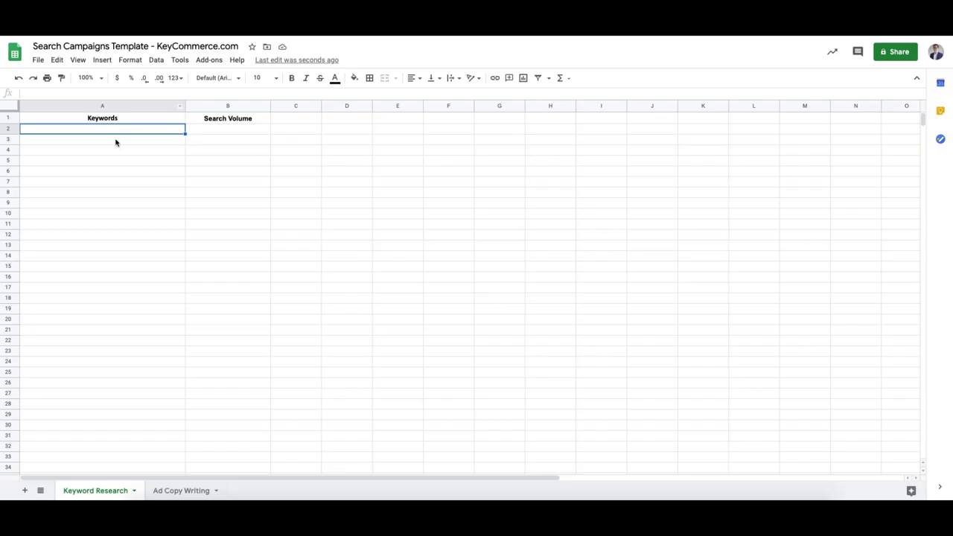
# Paste the copied keywords into the Keywords column of the Keyword Research sheet, starting at A2.
pyautogui.hotkey('ctrl', 'v')
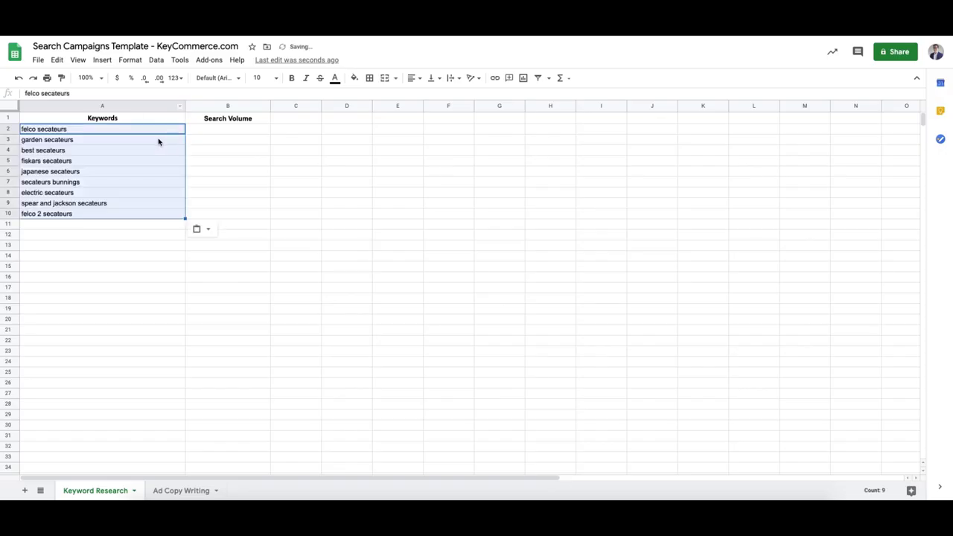
pyautogui.moveTo(197, 135); pyautogui.dragTo(209, 217)
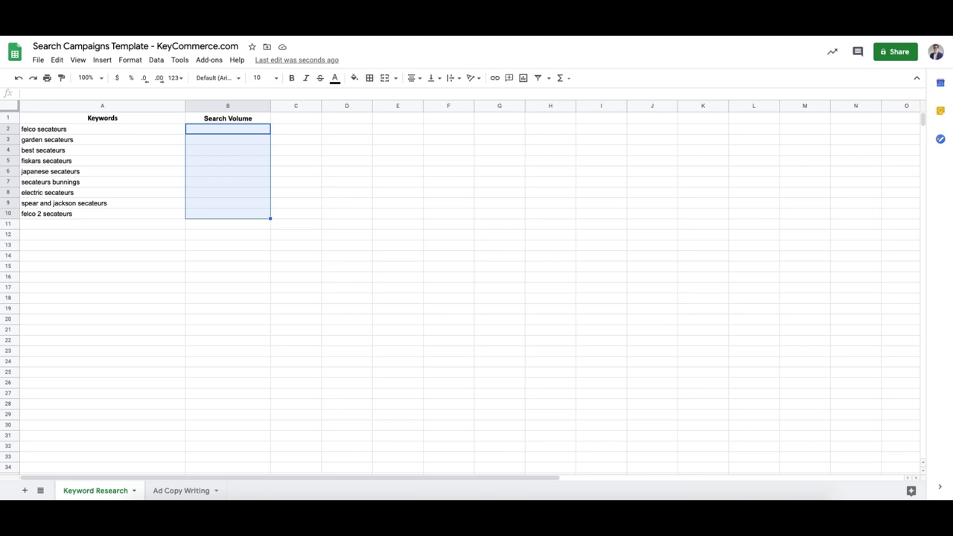
pyautogui.moveTo(93, 131); pyautogui.dragTo(85, 217)
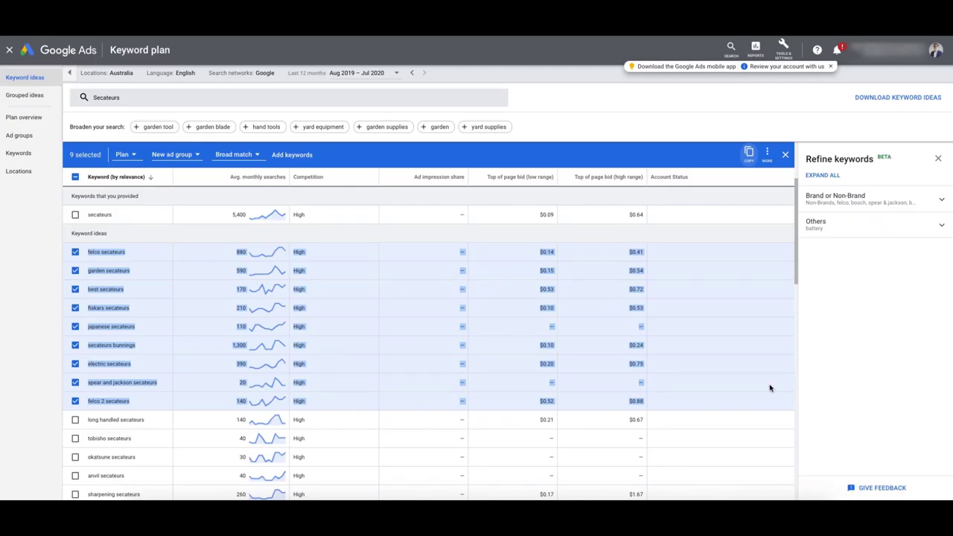
# Return to Keyword Planner and clear the selection of all keyword ideas.
pyautogui.click(683, 418)
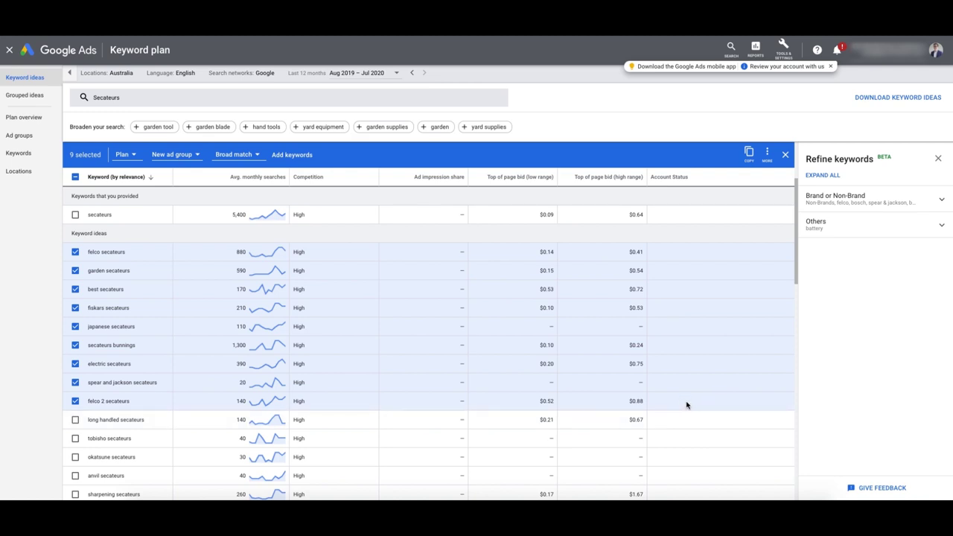
pyautogui.click(75, 178)
pyautogui.click(75, 177)
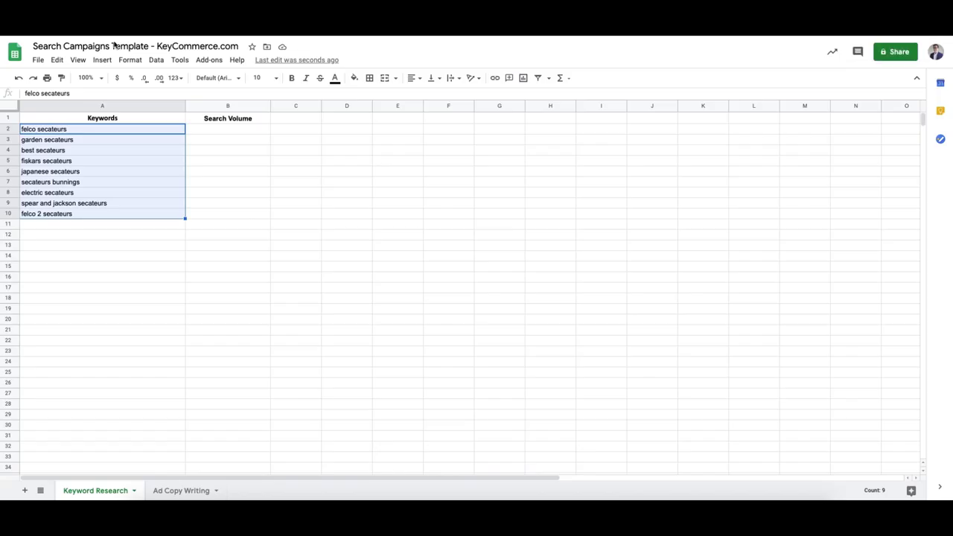
# Copy the secateurs keywords in A2:A10 of Keyword Research into the keyword column of the Ad Copy Writing sheet, starting at C2.
pyautogui.moveTo(99, 134); pyautogui.dragTo(95, 217)
pyautogui.hotkey('ctrl', 'c')
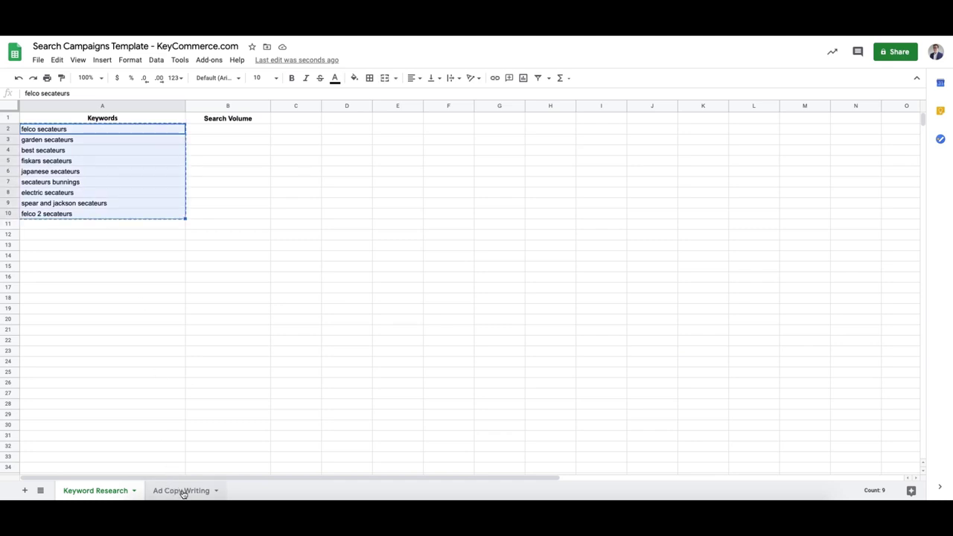
pyautogui.click(183, 491)
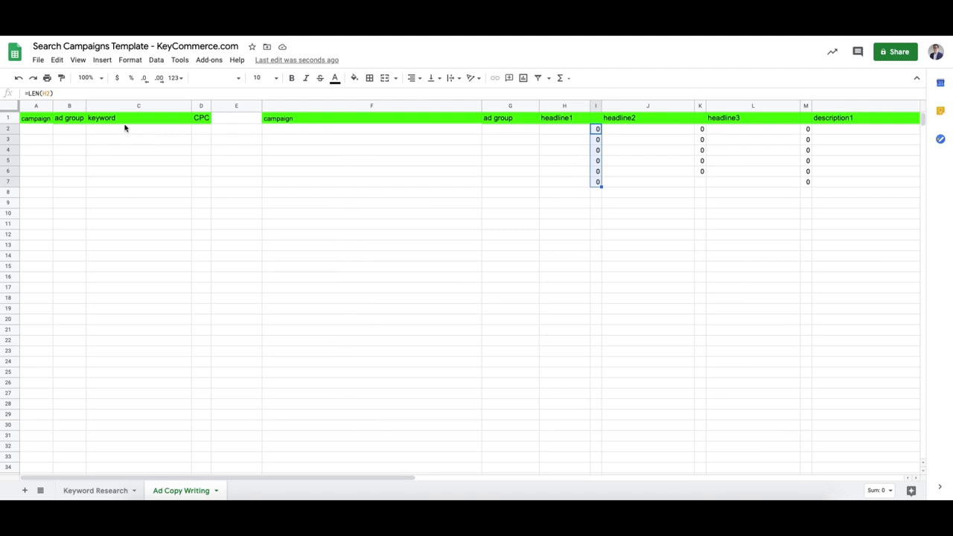
pyautogui.click(124, 129)
pyautogui.hotkey('ctrl', 'v')
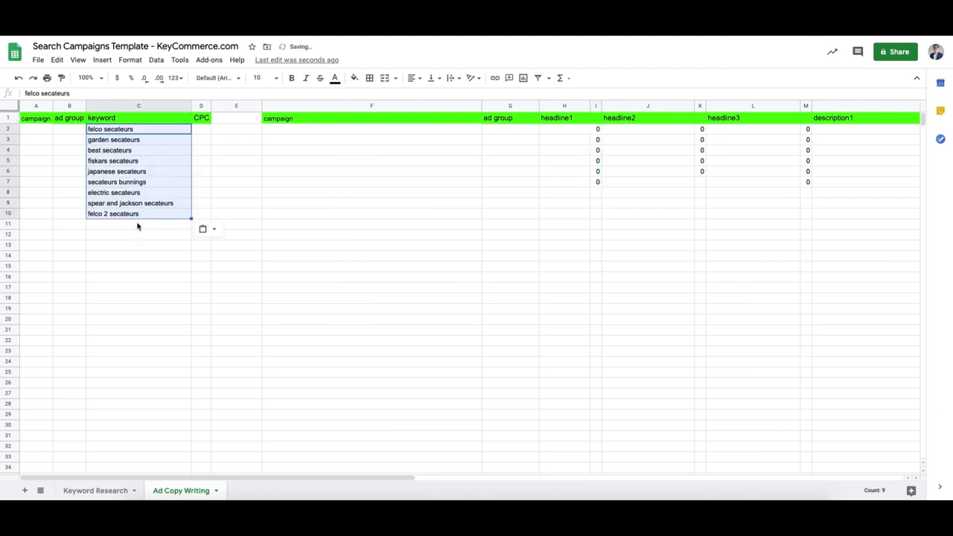
pyautogui.moveTo(125, 214); pyautogui.dragTo(123, 130)
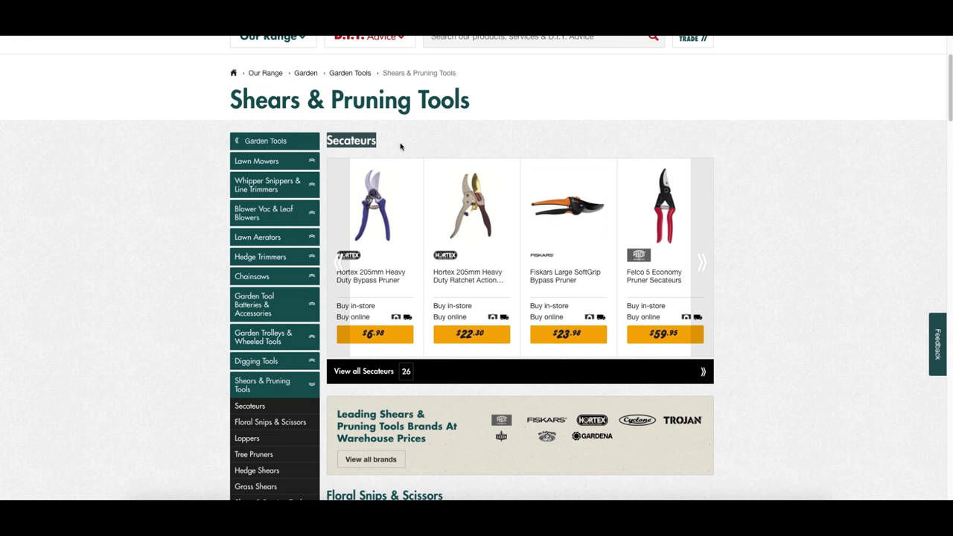
# Look over the Bunnings Shears & Pruning Tools page from the Secateurs section down to Loppers and Tree Pruners.
pyautogui.scroll(-3, 400, 147)
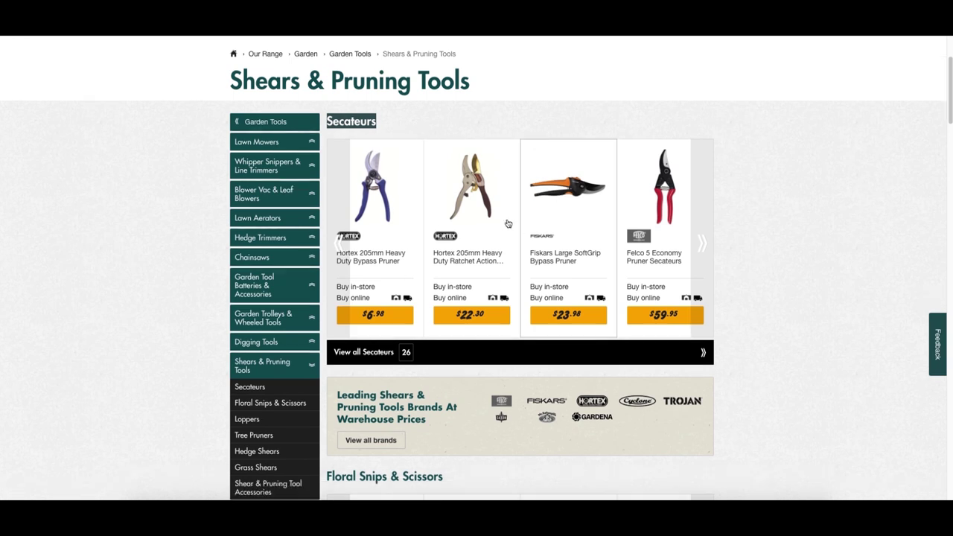
pyautogui.scroll(-6, 548, 307)
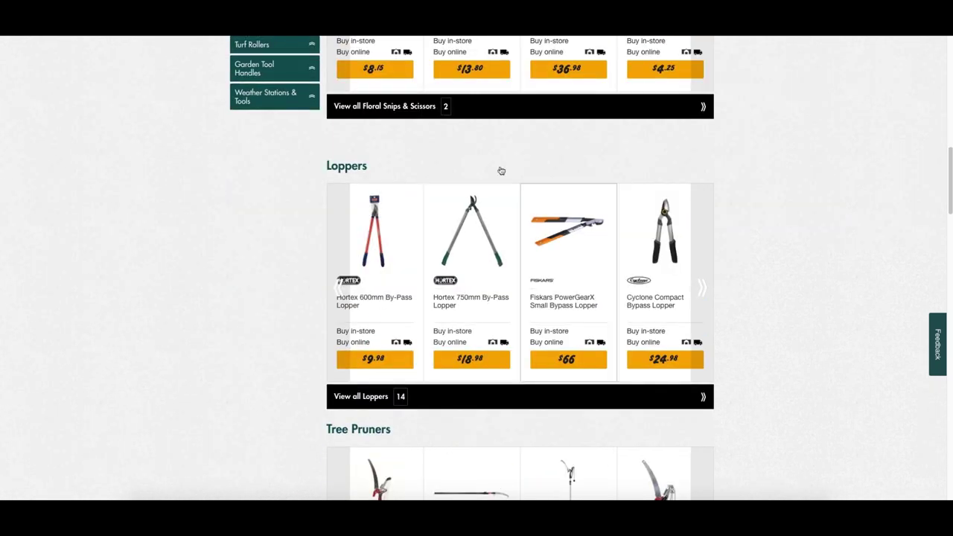
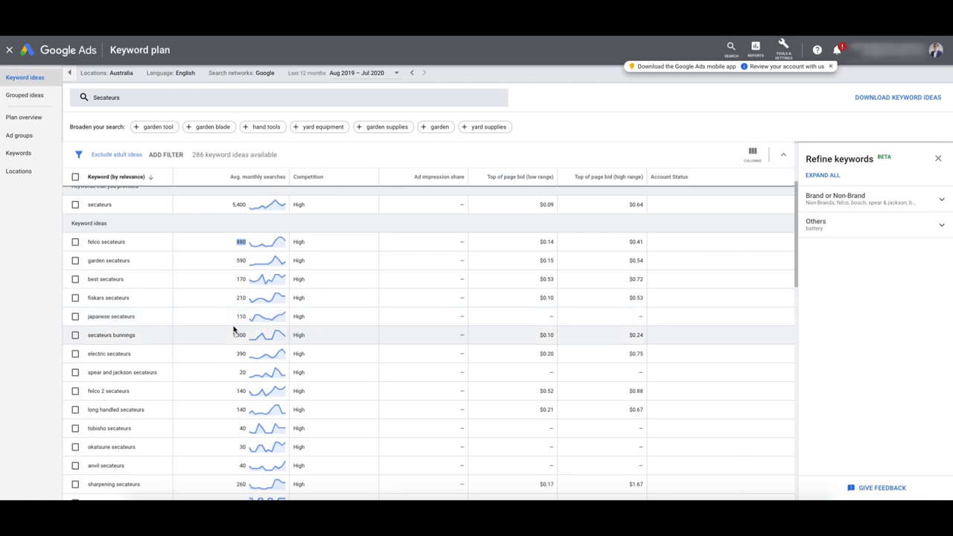
# Review the secateurs keyword ideas in Keyword Planner and sort them by average monthly searches.
pyautogui.moveTo(233, 336); pyautogui.dragTo(247, 338)
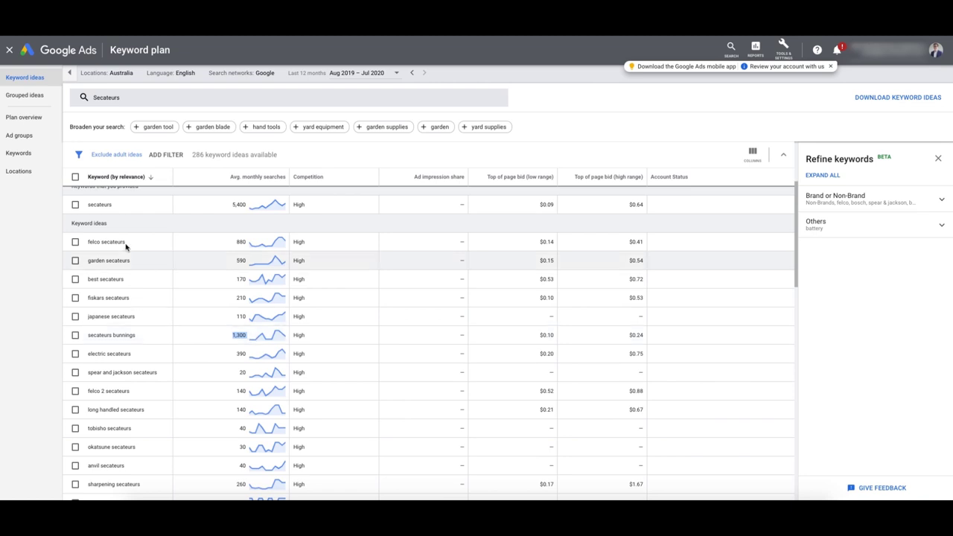
pyautogui.scroll(-1, 131, 268)
pyautogui.scroll(-3, 140, 258)
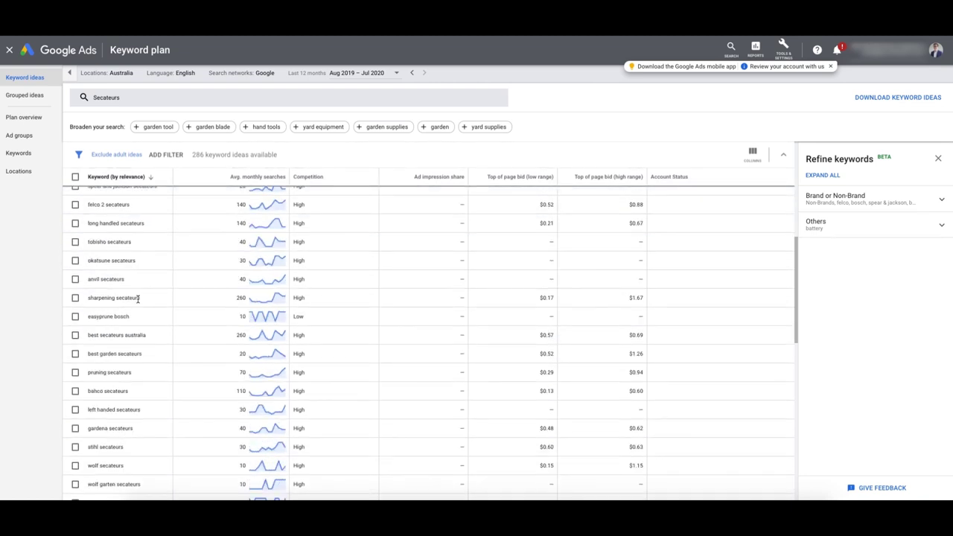
pyautogui.scroll(10, 223, 253)
pyautogui.moveTo(242, 236)
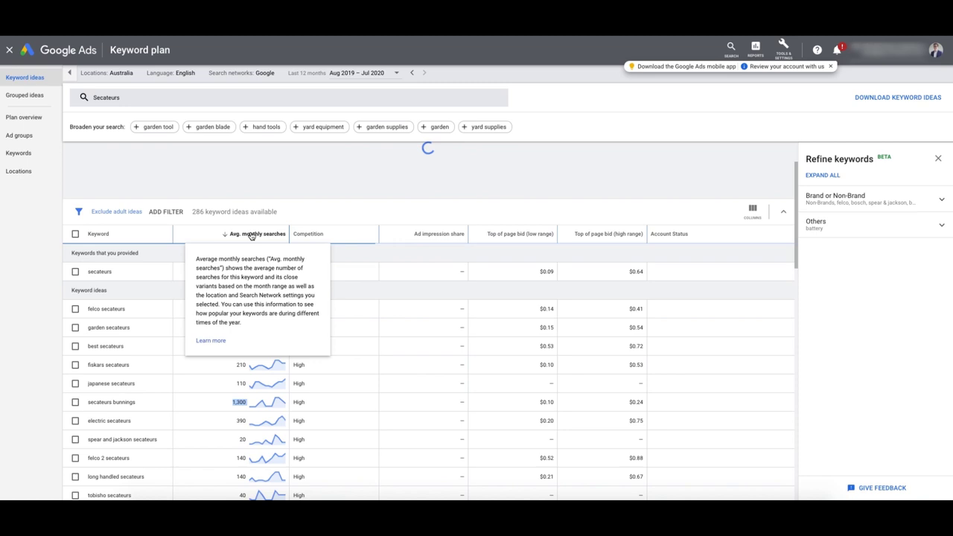
# Copy the provided keyword secateurs from the sorted Keyword Planner ideas into C11 of the Ad Copy Writing sheet.
pyautogui.moveTo(123, 273); pyautogui.dragTo(85, 274)
pyautogui.moveTo(136, 309); pyautogui.dragTo(87, 313)
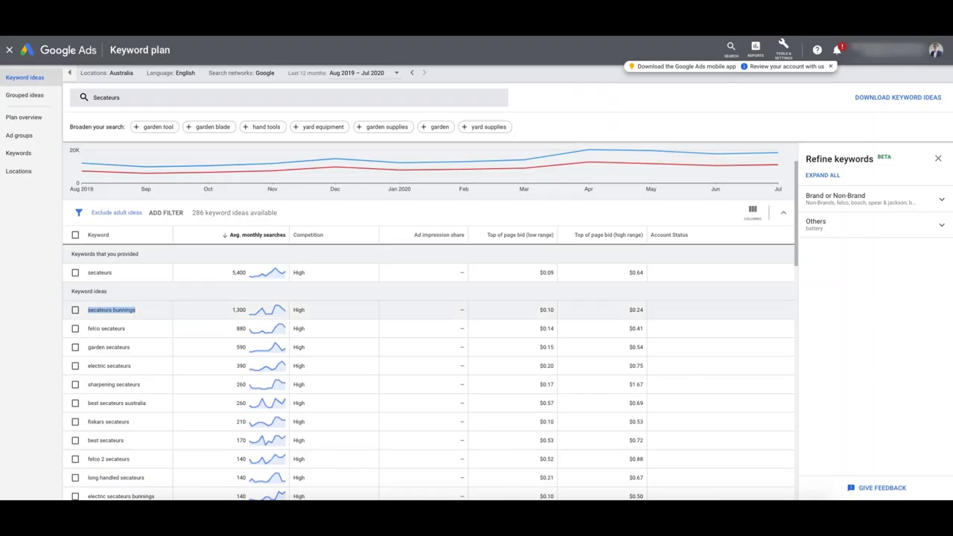
pyautogui.doubleClick(101, 328)
pyautogui.scroll(-1, 127, 353)
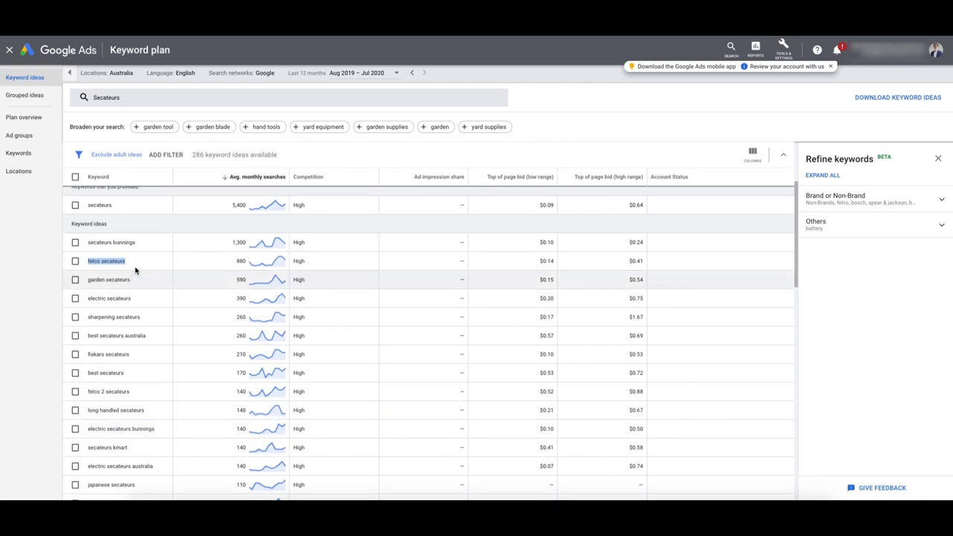
pyautogui.scroll(1, 131, 264)
pyautogui.moveTo(113, 251); pyautogui.dragTo(90, 250)
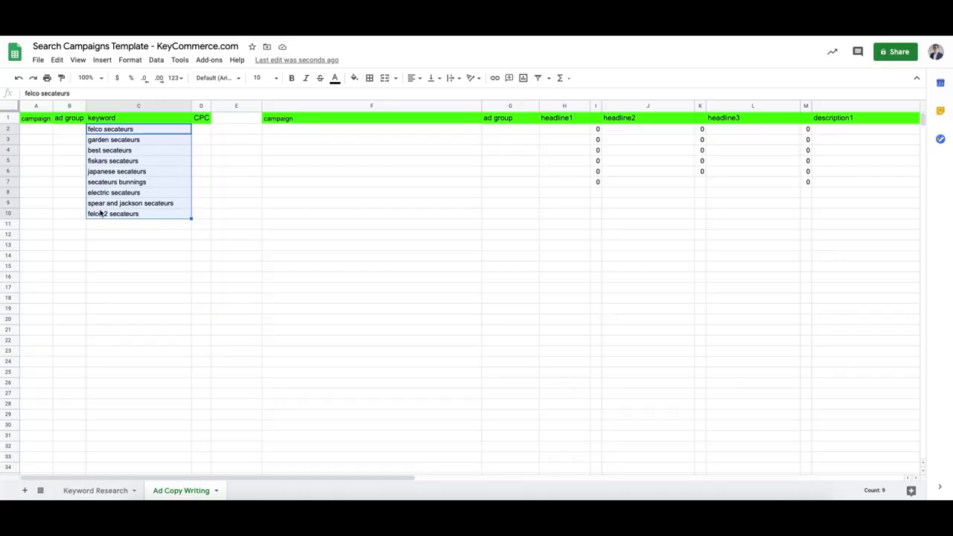
pyautogui.click(111, 235)
pyautogui.click(112, 226)
pyautogui.hotkey('ctrl', 'v')
pyautogui.keyDown('shift'); pyautogui.click(132, 131); pyautogui.keyUp('shift')
pyautogui.hotkey('ctrl', 'c')
pyautogui.click(130, 227)
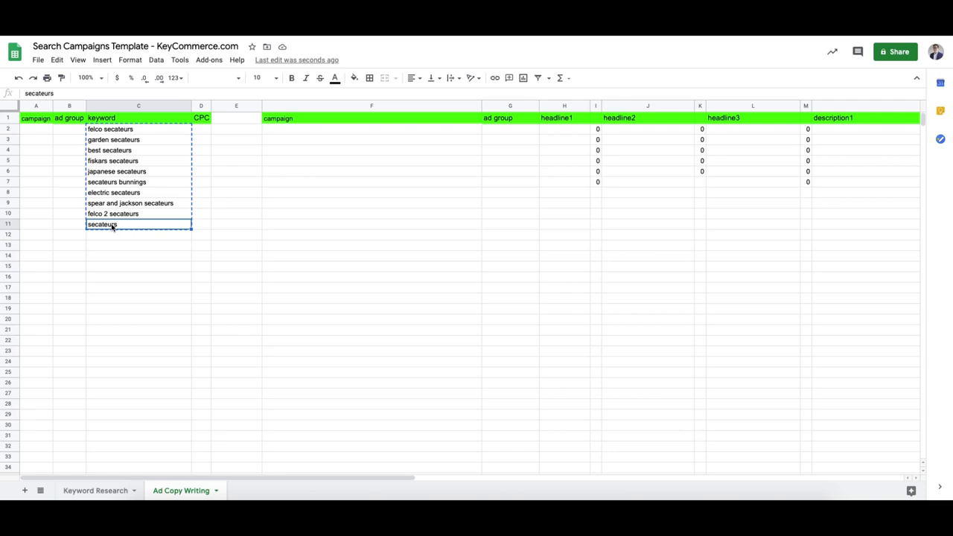
pyautogui.click(112, 151)
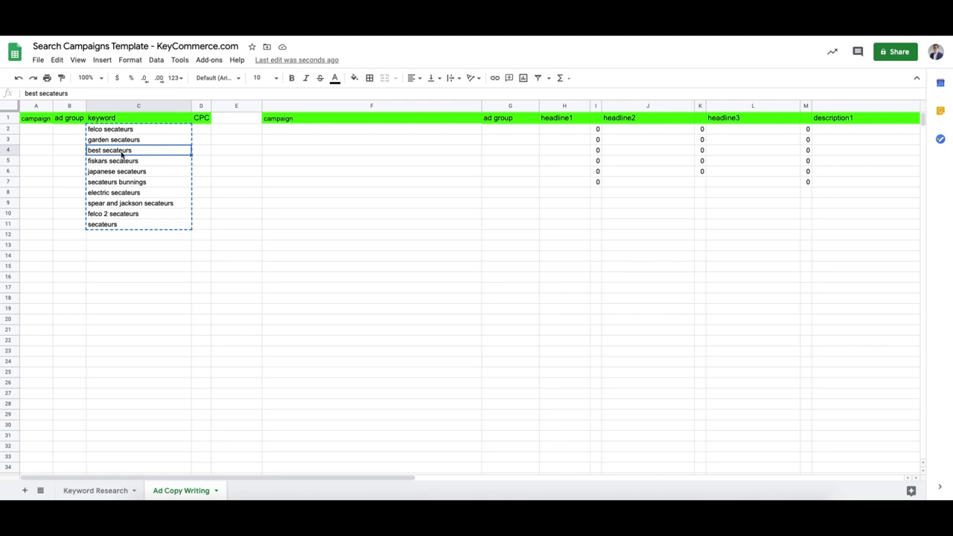
pyautogui.click(108, 226)
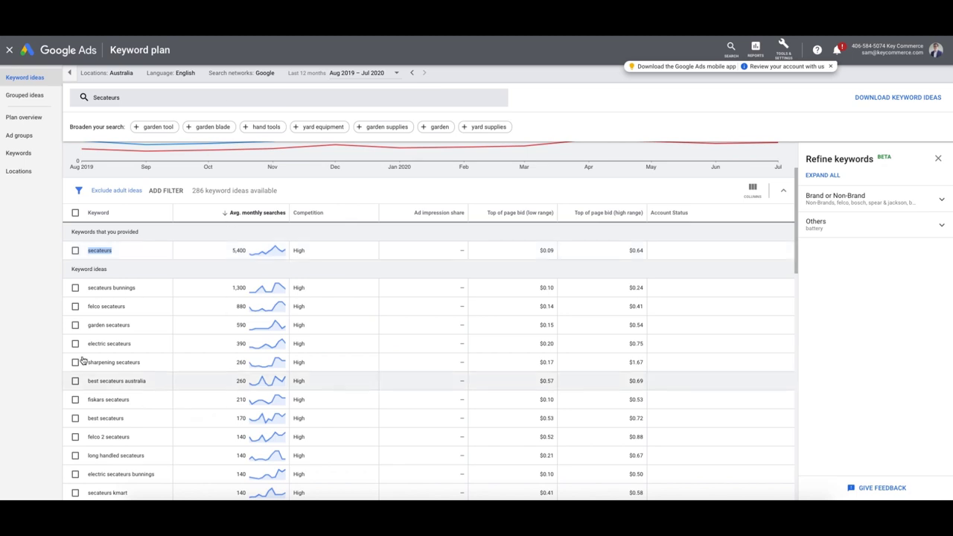
# Compare the low-range and high-range top of page bids of the leading secateurs keyword ideas in Keyword Planner.
pyautogui.scroll(-1, 163, 312)
pyautogui.doubleClick(545, 254)
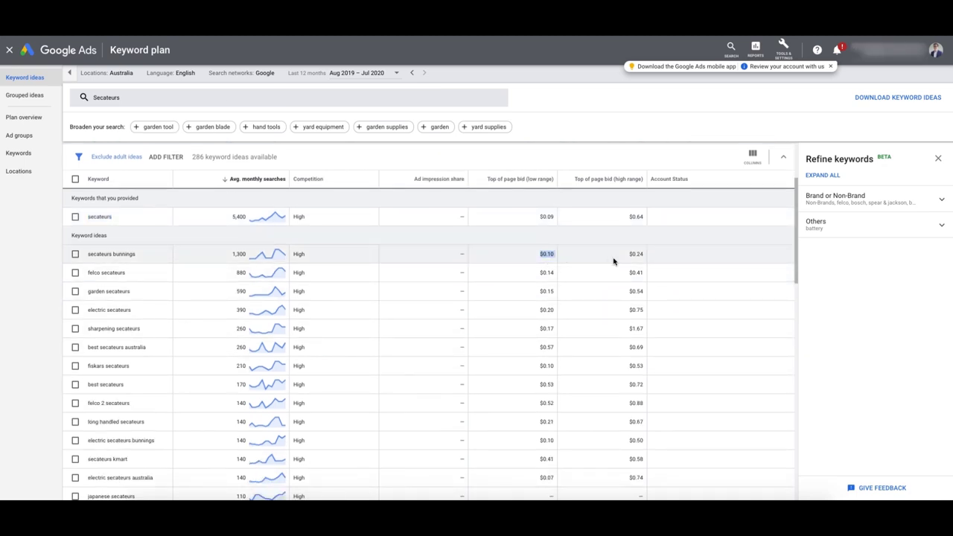
pyautogui.doubleClick(634, 254)
pyautogui.doubleClick(545, 272)
pyautogui.doubleClick(634, 273)
pyautogui.doubleClick(546, 291)
pyautogui.doubleClick(545, 310)
pyautogui.click(650, 314)
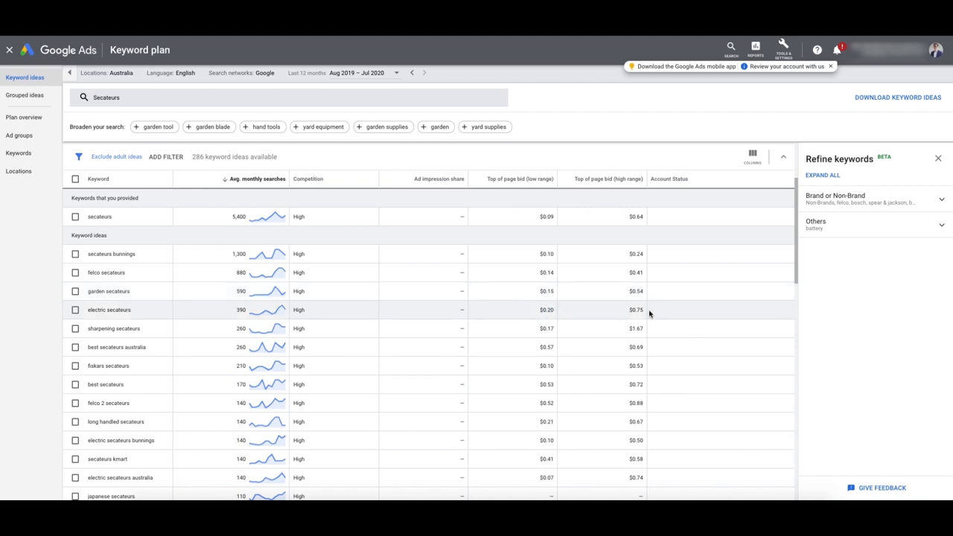
pyautogui.doubleClick(638, 311)
pyautogui.doubleClick(543, 310)
pyautogui.doubleClick(548, 291)
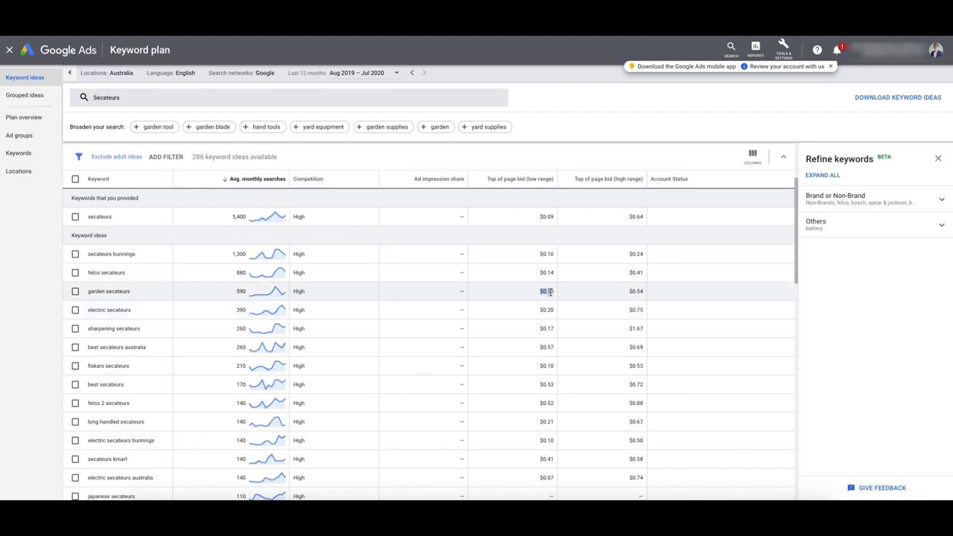
pyautogui.doubleClick(634, 293)
pyautogui.doubleClick(632, 309)
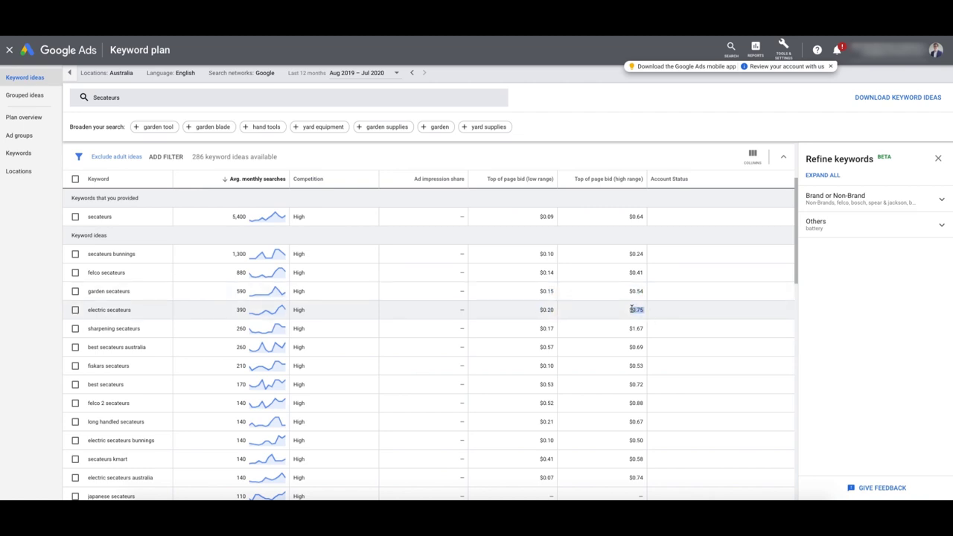
pyautogui.doubleClick(543, 328)
pyautogui.doubleClick(548, 310)
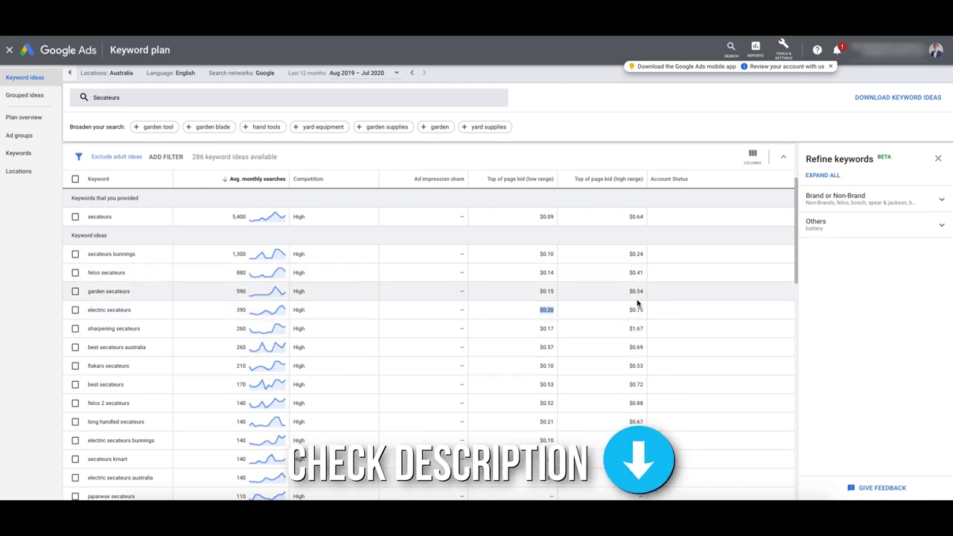
pyautogui.click(545, 329)
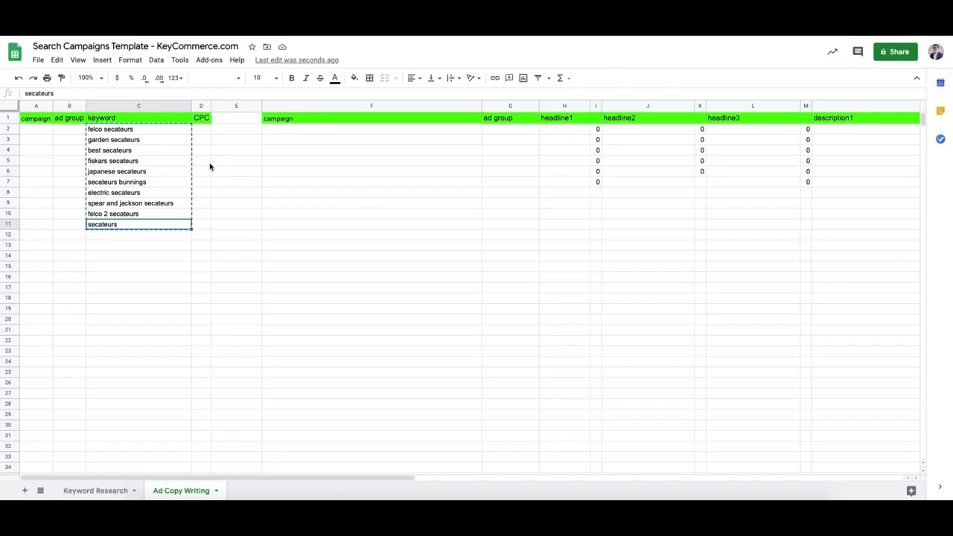
# Enter a CPC of 0.75 in D2 of the Ad Copy Writing sheet, shown with two decimals in a slightly wider column.
pyautogui.hotkey('ctrl', 'c')
pyautogui.click(206, 130)
pyautogui.write('0.75')
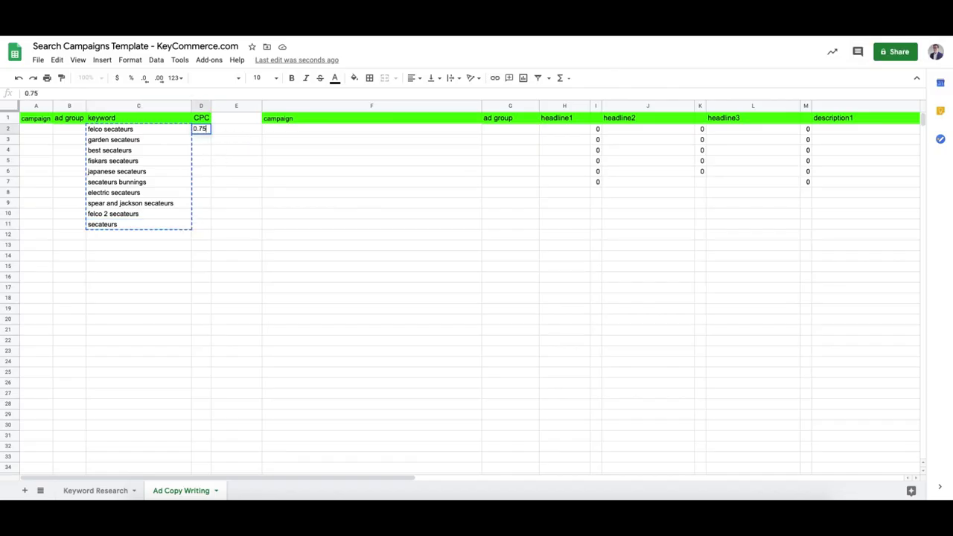
pyautogui.hotkey('ctrl', 'Return')
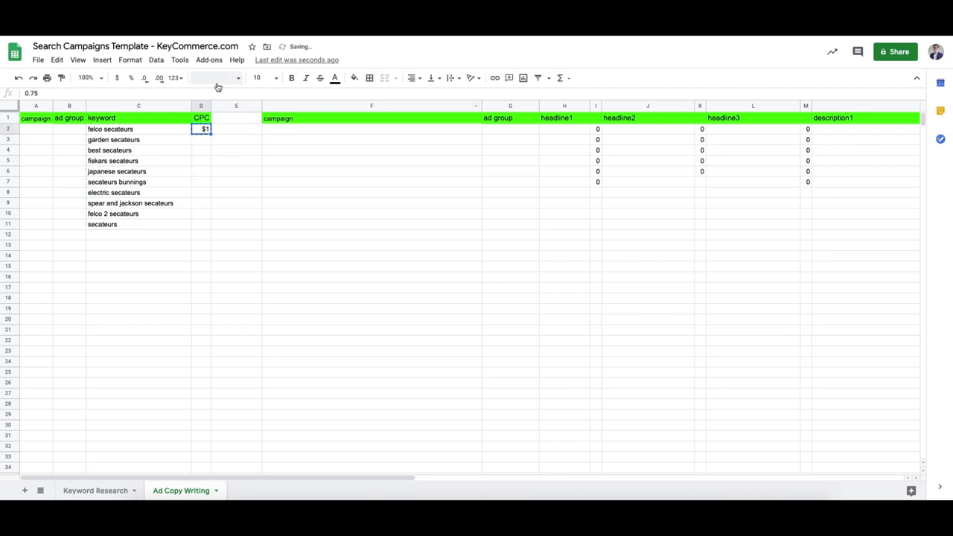
pyautogui.moveTo(211, 106); pyautogui.dragTo(218, 107)
pyautogui.click(157, 79)
pyautogui.click(156, 78)
# Fill the CPC from D2 down to D11 so every secateurs keyword has a bid of $0.75.
pyautogui.keyDown('shift'); pyautogui.click(199, 225); pyautogui.keyUp('shift')
pyautogui.hotkey('ctrl', 'd')
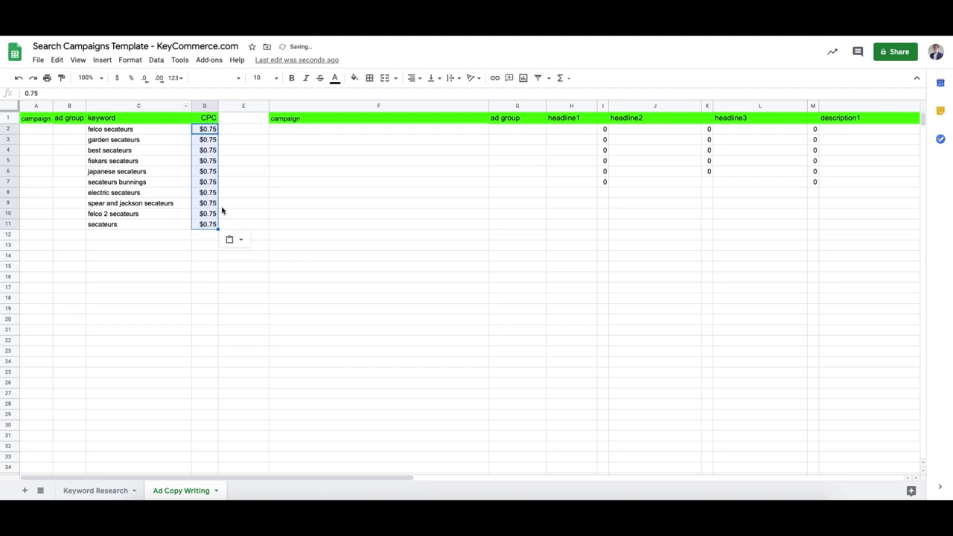
pyautogui.moveTo(204, 132); pyautogui.dragTo(202, 223)
pyautogui.click(208, 133)
pyautogui.moveTo(209, 138); pyautogui.dragTo(201, 223)
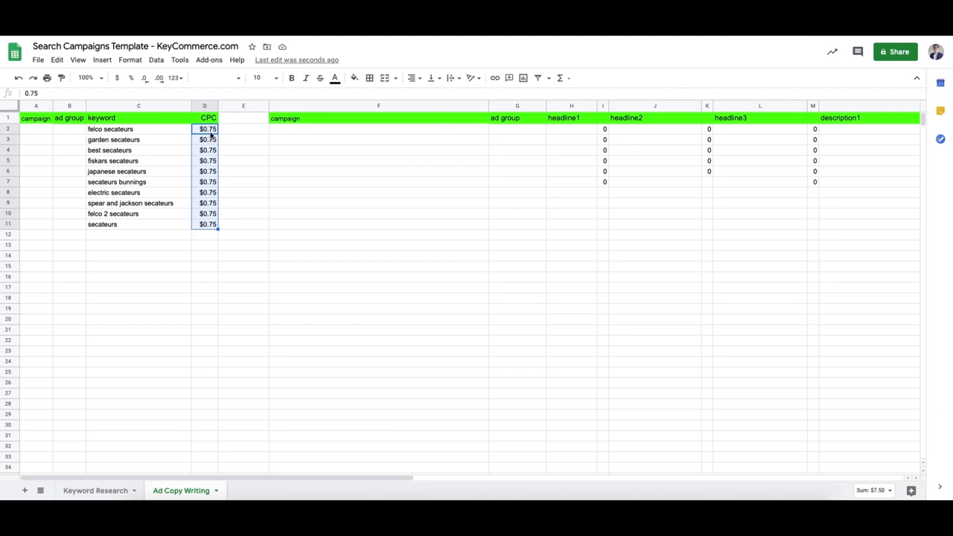
# Enter the campaign name Product Searches - Secateurs in F2.
pyautogui.click(306, 134)
pyautogui.write('Product Searches - Secateurs')
pyautogui.press('Return')
pyautogui.click(308, 127)
pyautogui.hotkey('ctrl', 'c')
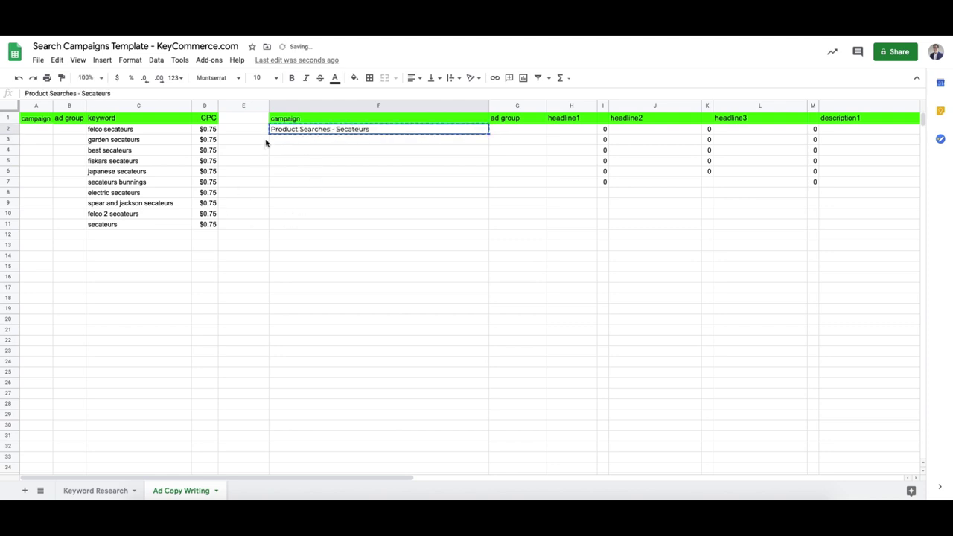
# Copy the ten keywords in C2:C11 into the ad group column, starting at G2.
pyautogui.click(115, 131)
pyautogui.keyDown('shift'); pyautogui.click(111, 227); pyautogui.keyUp('shift')
pyautogui.hotkey('ctrl', 'c')
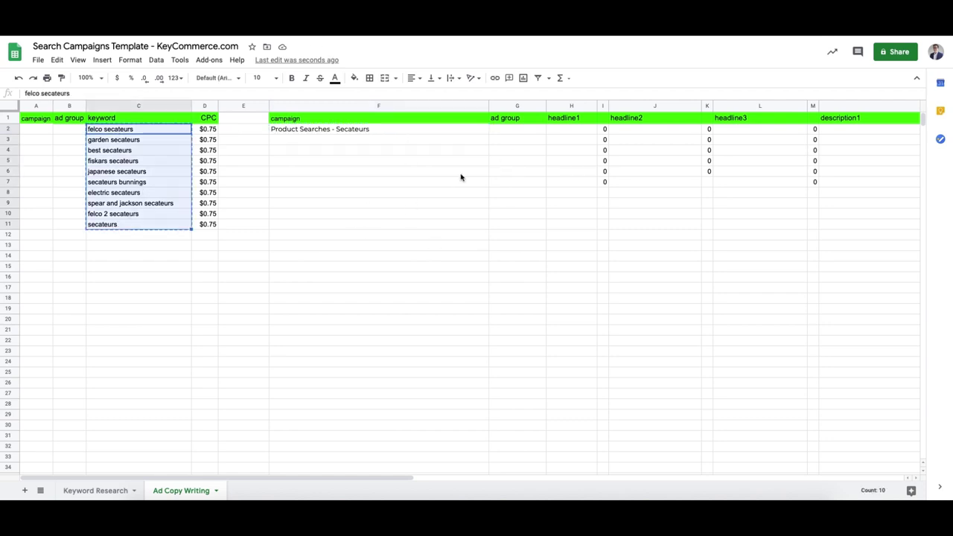
pyautogui.click(365, 133)
pyautogui.moveTo(151, 131); pyautogui.dragTo(142, 226)
pyautogui.click(511, 131)
pyautogui.hotkey('ctrl', 'v')
# Space out the ad groups with blank rows, moving garden secateurs to G4, best secateurs to G6 and fiskars secateurs to G8.
pyautogui.click(520, 142)
pyautogui.hotkey('ctrl', 'shift', 'Down')
pyautogui.hotkey('ctrl', 'x')
pyautogui.click(513, 150)
pyautogui.hotkey('ctrl', 'v')
pyautogui.click(515, 159)
pyautogui.keyDown('shift'); pyautogui.click(519, 235); pyautogui.keyUp('shift')
pyautogui.hotkey('ctrl', 'x')
pyautogui.click(512, 172)
pyautogui.hotkey('ctrl', 'v')
pyautogui.click(513, 182)
pyautogui.hotkey('ctrl', 'shift', 'Down')
pyautogui.hotkey('ctrl', 'x')
pyautogui.click(511, 192)
pyautogui.hotkey('ctrl', 'v')
# Continue the blank-row spacing by moving japanese secateurs to G10, secateurs bunnings to G12 and electric secateurs to G14.
pyautogui.click(514, 214)
pyautogui.keyDown('shift'); pyautogui.click(516, 258); pyautogui.keyUp('shift')
pyautogui.hotkey('ctrl', 'x')
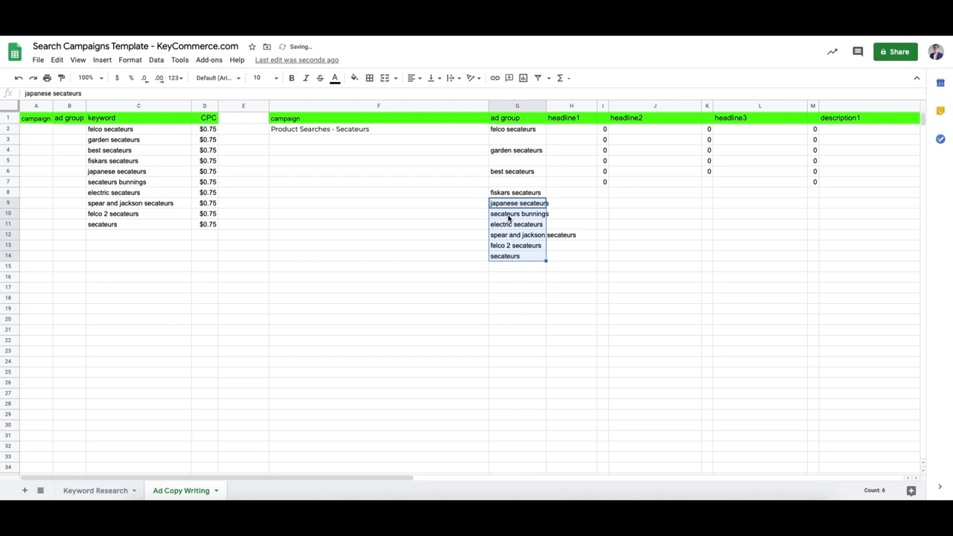
pyautogui.click(510, 216)
pyautogui.hotkey('ctrl', 'v')
pyautogui.click(512, 225)
pyautogui.hotkey('ctrl', 'shift', 'Down')
pyautogui.hotkey('ctrl', 'x')
pyautogui.click(512, 236)
pyautogui.hotkey('ctrl', 'v')
pyautogui.click(512, 248)
pyautogui.hotkey('ctrl', 'shift', 'Down')
pyautogui.hotkey('ctrl', 'x')
pyautogui.click(512, 256)
pyautogui.hotkey('ctrl', 'v')
# Finish spacing the ad groups, moving spear and jackson secateurs to G16, felco 2 secateurs to G18 and secateurs to G20.
pyautogui.click(509, 268)
pyautogui.hotkey('ctrl', 'shift', 'Down')
pyautogui.hotkey('ctrl', 'x')
pyautogui.click(509, 276)
pyautogui.hotkey('ctrl', 'v')
pyautogui.click(508, 288)
pyautogui.hotkey('ctrl', 'shift', 'Down')
pyautogui.hotkey('ctrl', 'x')
pyautogui.click(508, 298)
pyautogui.hotkey('ctrl', 'v')
pyautogui.click(509, 309)
pyautogui.hotkey('ctrl', 'x')
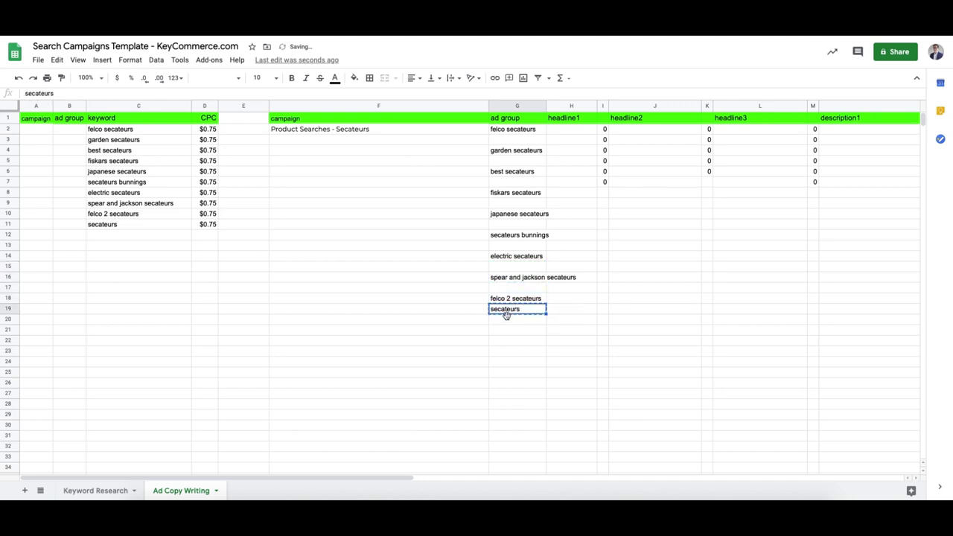
pyautogui.click(511, 319)
pyautogui.hotkey('ctrl', 'v')
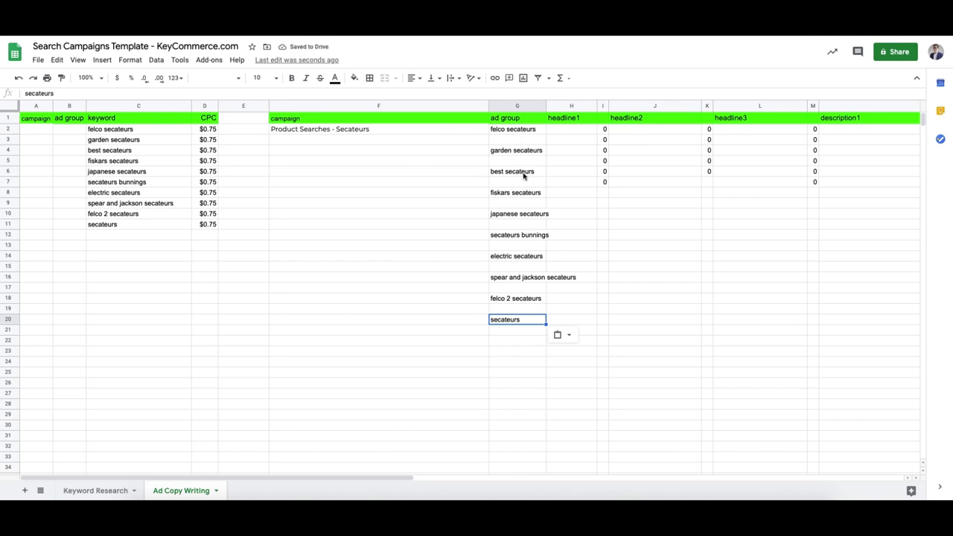
# Look over the campaign name in F2 and the spaced ad group names in column G.
pyautogui.click(564, 133)
pyautogui.click(369, 132)
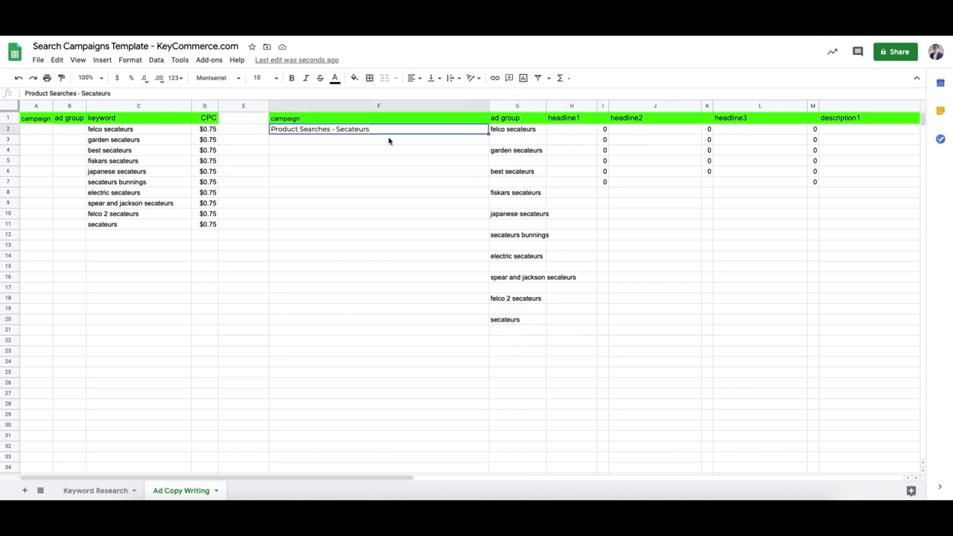
pyautogui.click(515, 162)
pyautogui.click(513, 192)
pyautogui.click(513, 214)
pyautogui.click(514, 234)
pyautogui.click(514, 256)
pyautogui.click(513, 277)
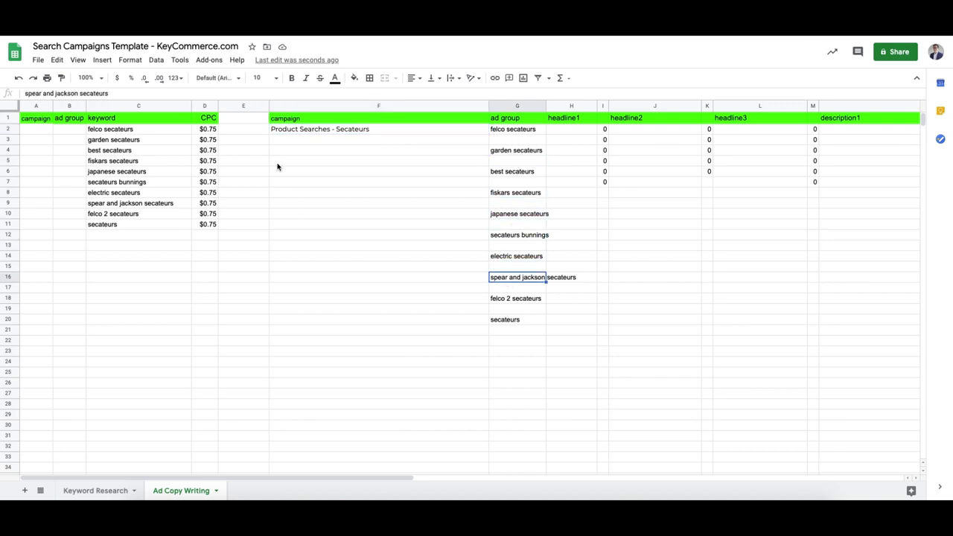
# Copy the campaign name from F2 down through F20.
pyautogui.click(318, 133)
pyautogui.hotkey('ctrl', 'c')
pyautogui.keyDown('shift'); pyautogui.click(399, 313); pyautogui.keyUp('shift')
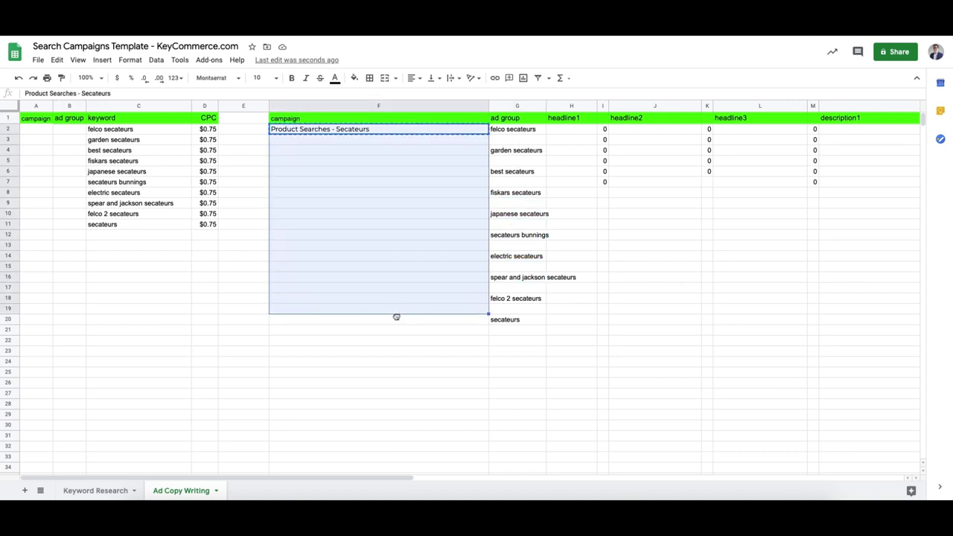
pyautogui.keyDown('shift'); pyautogui.click(405, 322); pyautogui.keyUp('shift')
pyautogui.hotkey('ctrl', 'v')
# Duplicate the felco, garden and best secateurs ad group names into the blank cells G3, G5 and G7.
pyautogui.click(513, 129)
pyautogui.hotkey('ctrl', 'c')
pyautogui.click(513, 139)
pyautogui.hotkey('ctrl', 'v')
pyautogui.press('Down')
pyautogui.click(510, 162)
pyautogui.hotkey('ctrl', 'v')
pyautogui.click(512, 171)
pyautogui.click(511, 181)
pyautogui.hotkey('ctrl', 'v')
# Duplicate the fiskars, japanese, secateurs bunnings and electric ad group names into G9, G11, G13 and G15.
pyautogui.click(511, 192)
pyautogui.click(512, 203)
pyautogui.hotkey('ctrl', 'v')
pyautogui.click(511, 213)
pyautogui.click(512, 224)
pyautogui.hotkey('ctrl', 'v')
pyautogui.click(511, 234)
pyautogui.click(511, 245)
pyautogui.hotkey('ctrl', 'v')
pyautogui.click(511, 267)
pyautogui.hotkey('ctrl', 'v')
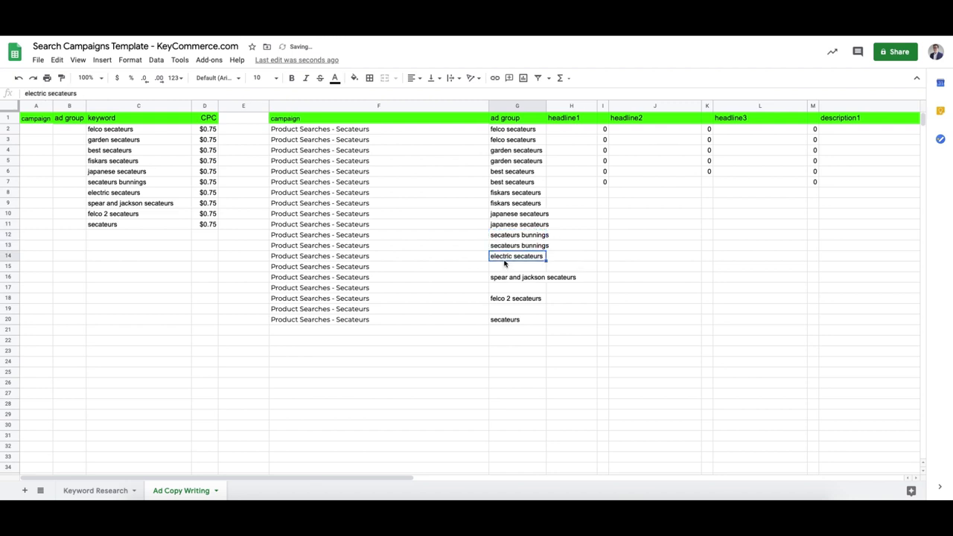
# Duplicate spear and jackson secateurs into G17 and felco 2 secateurs into G19.
pyautogui.click(504, 276)
pyautogui.hotkey('ctrl', 'c')
pyautogui.click(505, 288)
pyautogui.hotkey('ctrl', 'v')
pyautogui.click(505, 297)
pyautogui.hotkey('ctrl', 'c')
pyautogui.click(504, 308)
pyautogui.hotkey('ctrl', 'v')
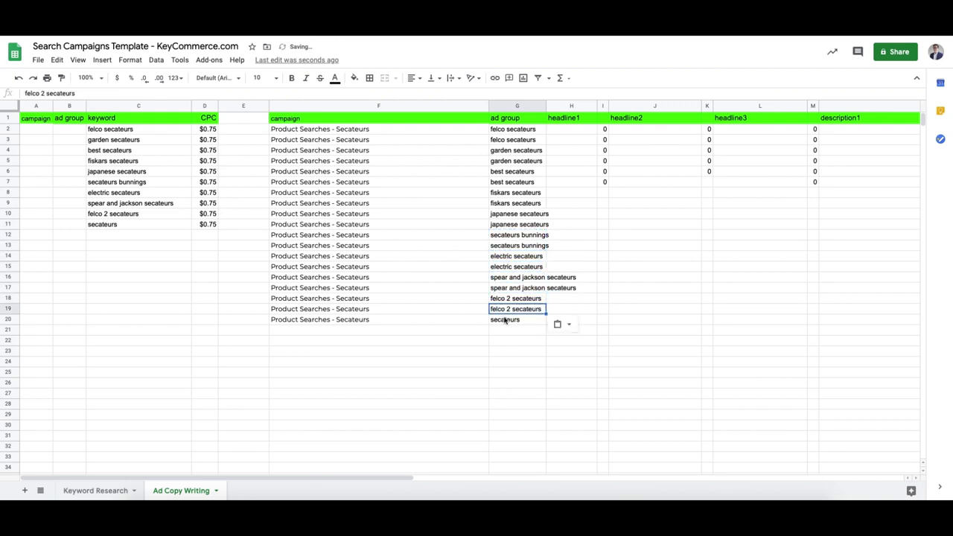
# Complete row 21 with the ad group secateurs in G21 and the campaign name Product Searches - Secateurs in F21.
pyautogui.click(507, 330)
pyautogui.hotkey('ctrl', 'v')
pyautogui.click(346, 320)
pyautogui.hotkey('ctrl', 'c')
pyautogui.click(348, 330)
pyautogui.hotkey('ctrl', 'v')
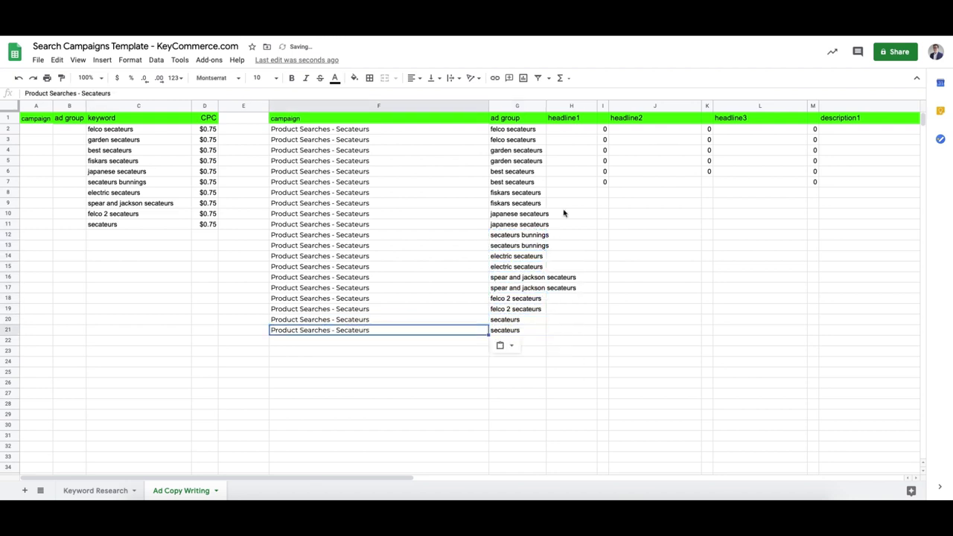
# Examine the paired ad groups in G2:G21 and the empty headline and description columns beside them.
pyautogui.click(560, 130)
pyautogui.moveTo(519, 131); pyautogui.dragTo(519, 331)
pyautogui.hscroll(1, 513, 232)
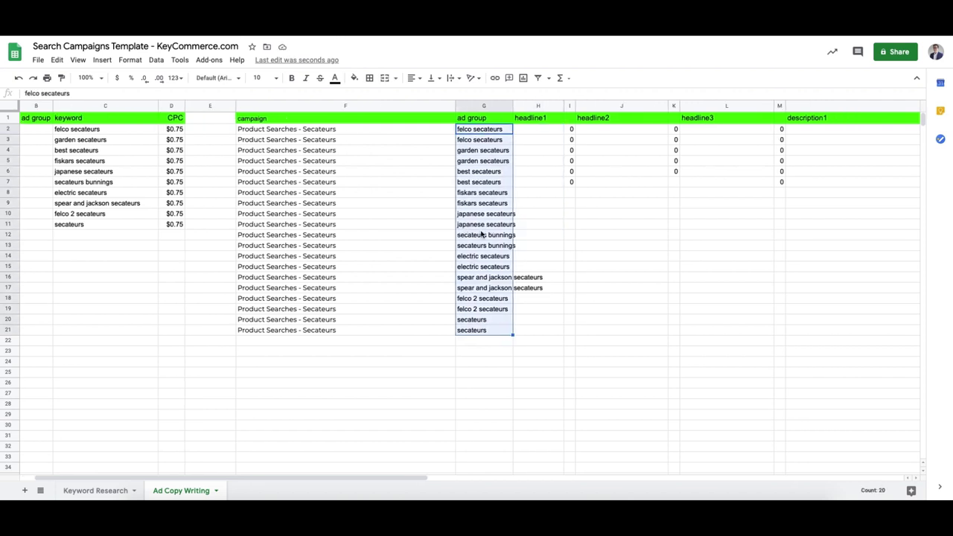
pyautogui.hscroll(6, 468, 171)
pyautogui.hscroll(-6, 466, 170)
pyautogui.click(538, 131)
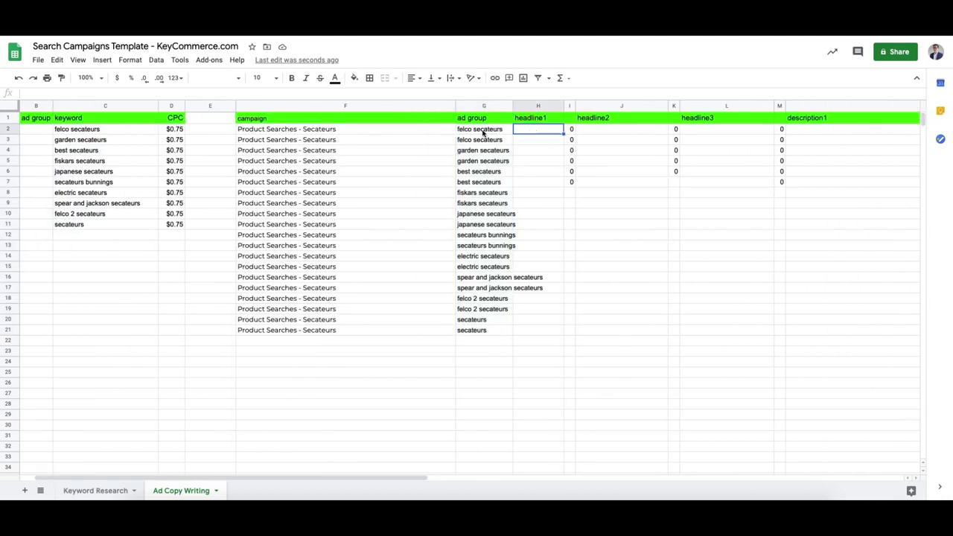
pyautogui.click(492, 134)
pyautogui.click(537, 132)
pyautogui.click(484, 135)
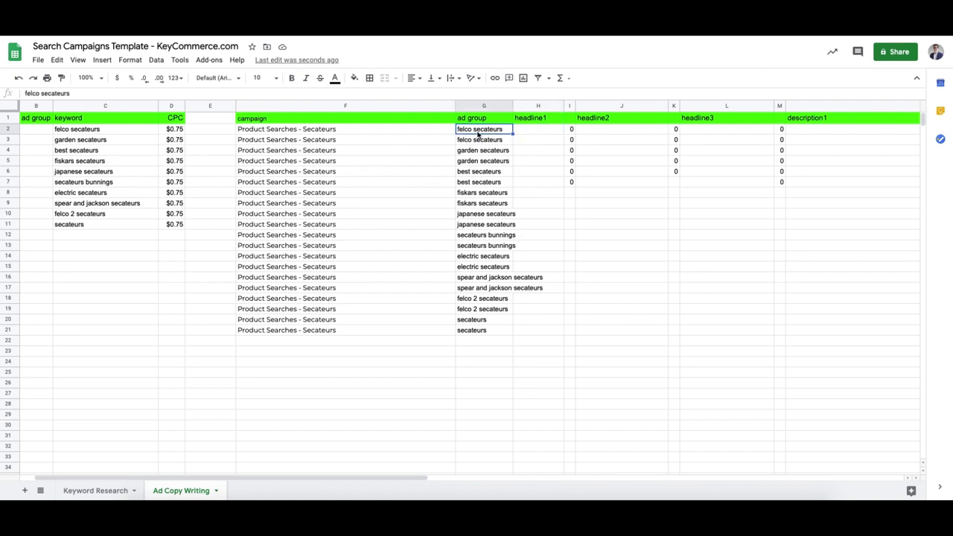
pyautogui.moveTo(524, 132); pyautogui.dragTo(538, 327)
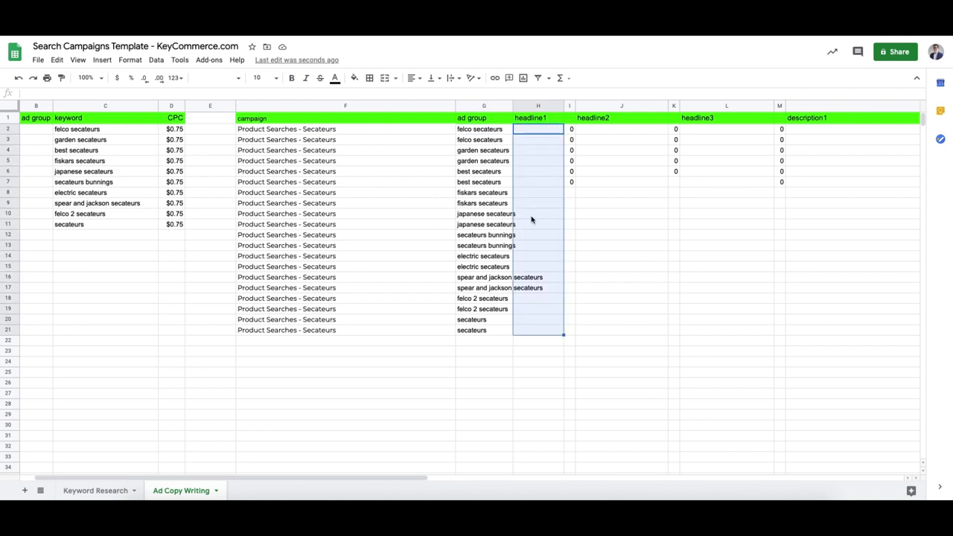
# Switch to the Bunnings Secateurs page and look over its first product listings.
pyautogui.click(526, 133)
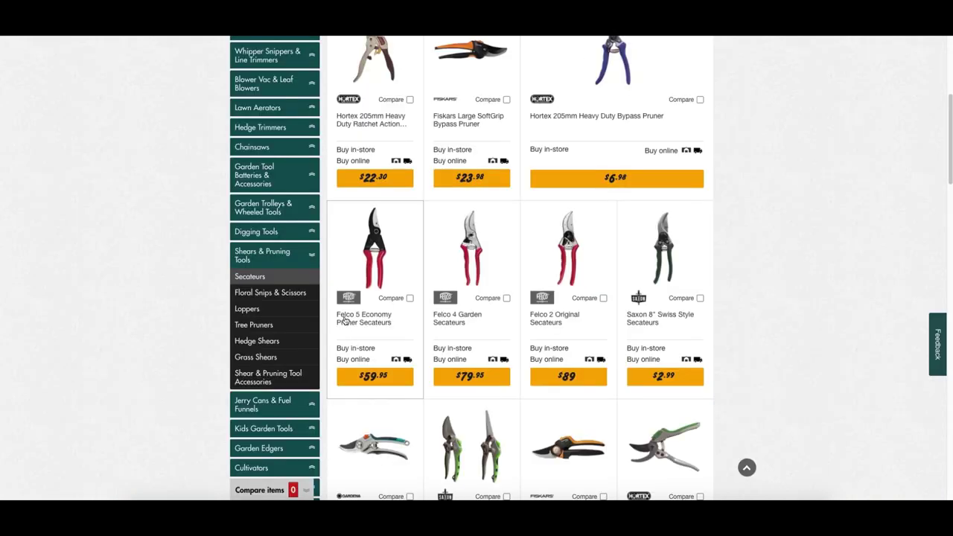
pyautogui.scroll(1, 582, 305)
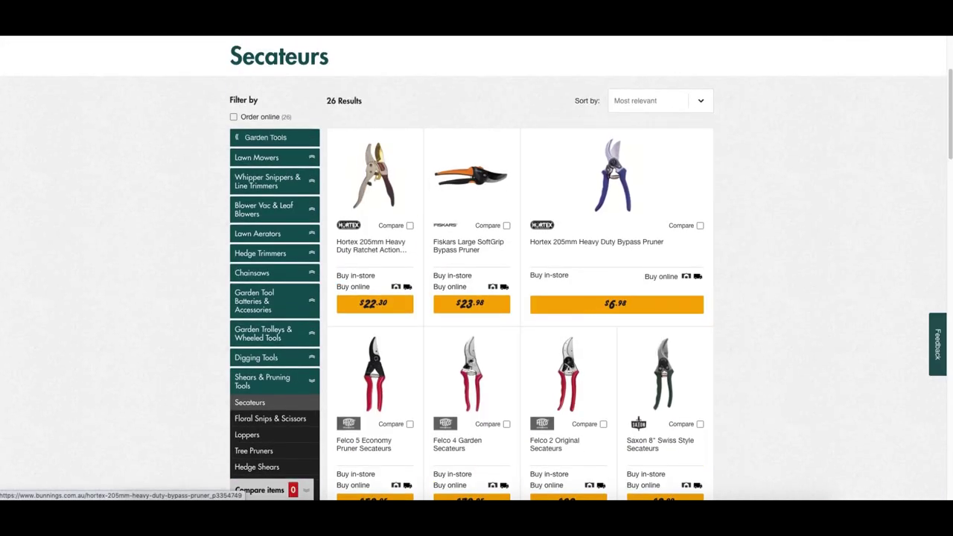
pyautogui.click(614, 171)
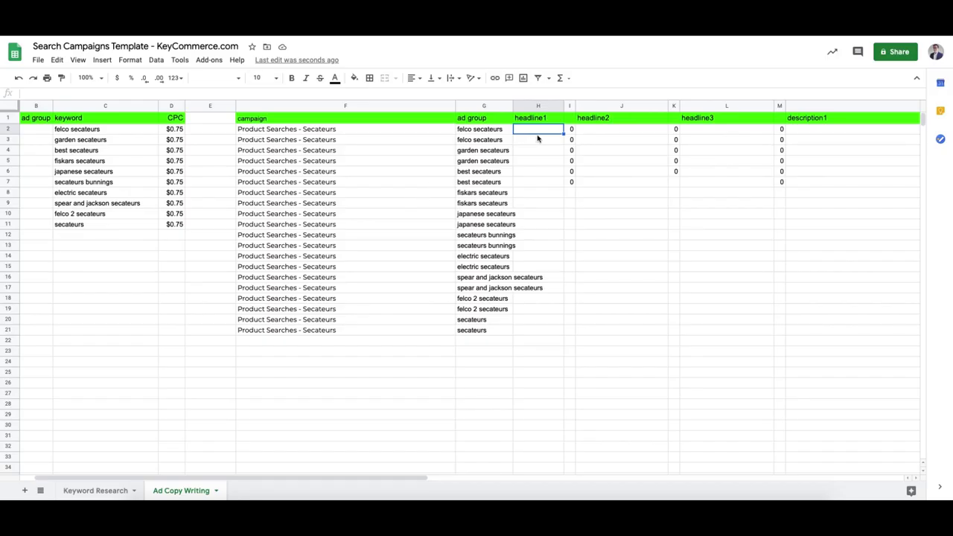
# Enter Buy Felco Secateurs Online as headline1 in H2 and widen column H to fit the text.
pyautogui.write('Buy Felco Secateurs Online')
pyautogui.press('Return')
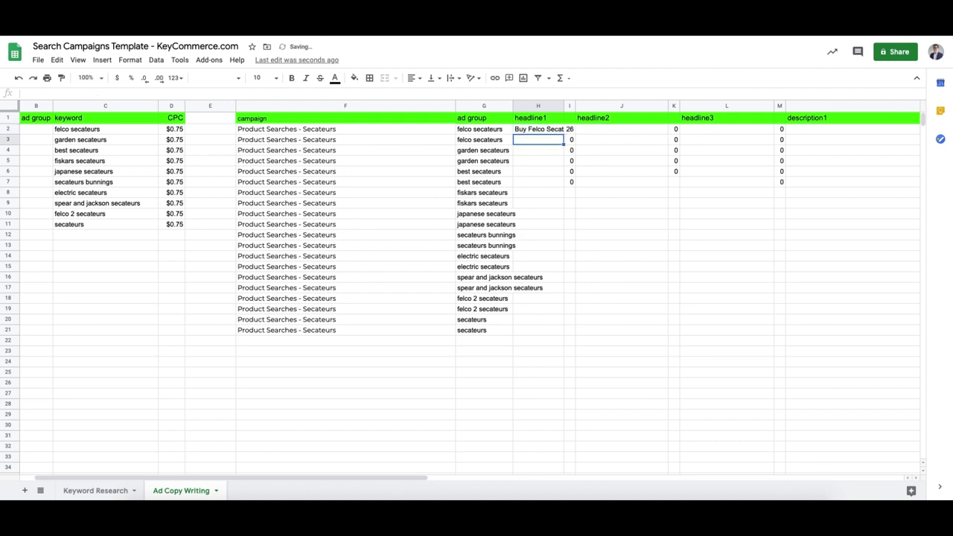
pyautogui.click(570, 131)
pyautogui.click(541, 128)
pyautogui.press('Right')
pyautogui.press('Left')
pyautogui.moveTo(563, 105); pyautogui.dragTo(599, 106)
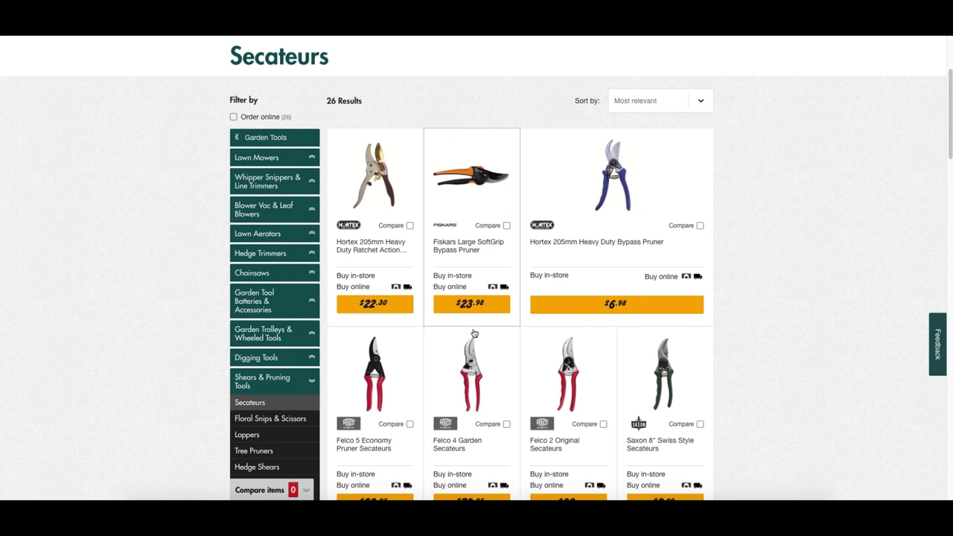
# Switch to the browser page with the Bunnings secateurs and search Google for felco secateurs.
pyautogui.scroll(-1, 353, 402)
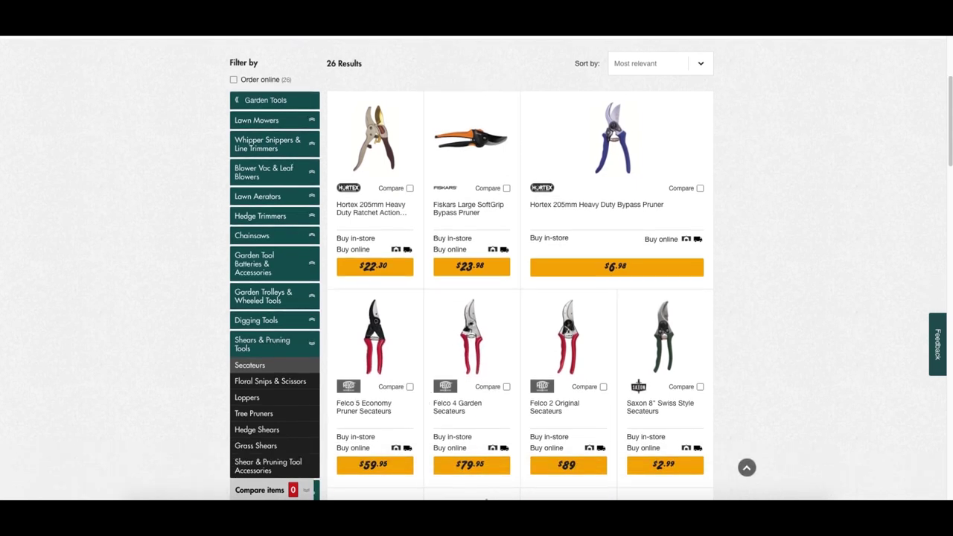
pyautogui.hotkey('ctrl', 'l')
pyautogui.write('felco sec')
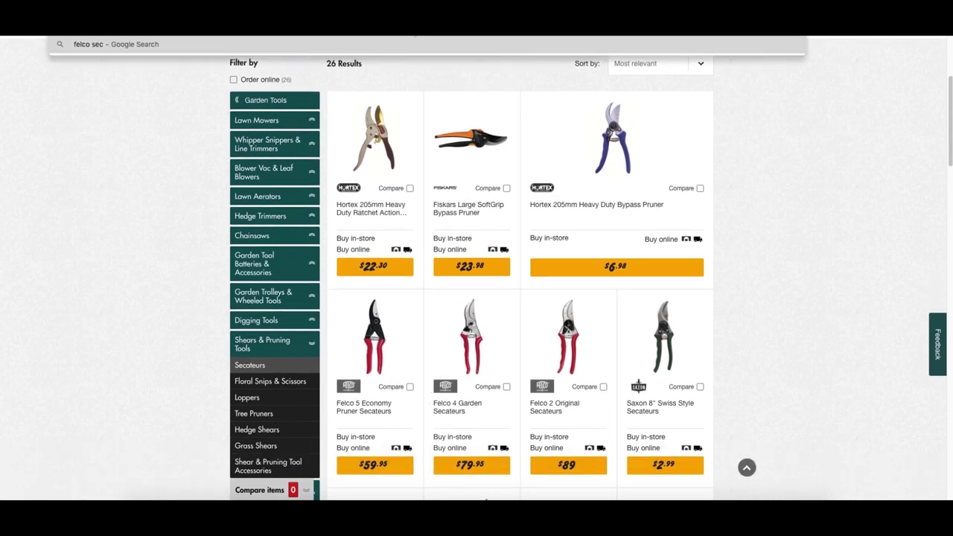
pyautogui.write('et')
pyautogui.press('BackSpace')
pyautogui.press('BackSpace')
pyautogui.write('ateurs')
pyautogui.press('Return')
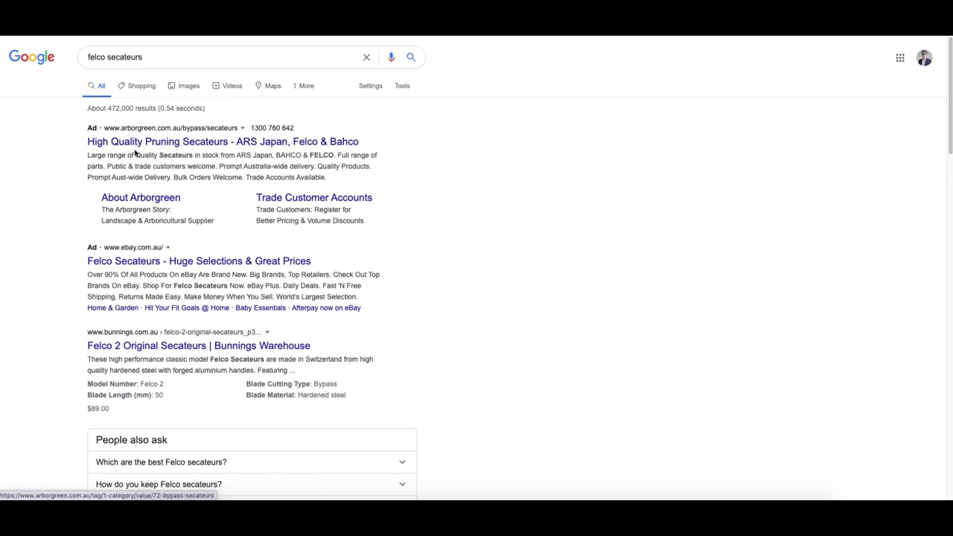
# Look through the felco secateurs results, from the Arborgreen and eBay ads down to the Felco and Just Tools listings.
pyautogui.scroll(-1, 207, 209)
pyautogui.scroll(-1, 209, 212)
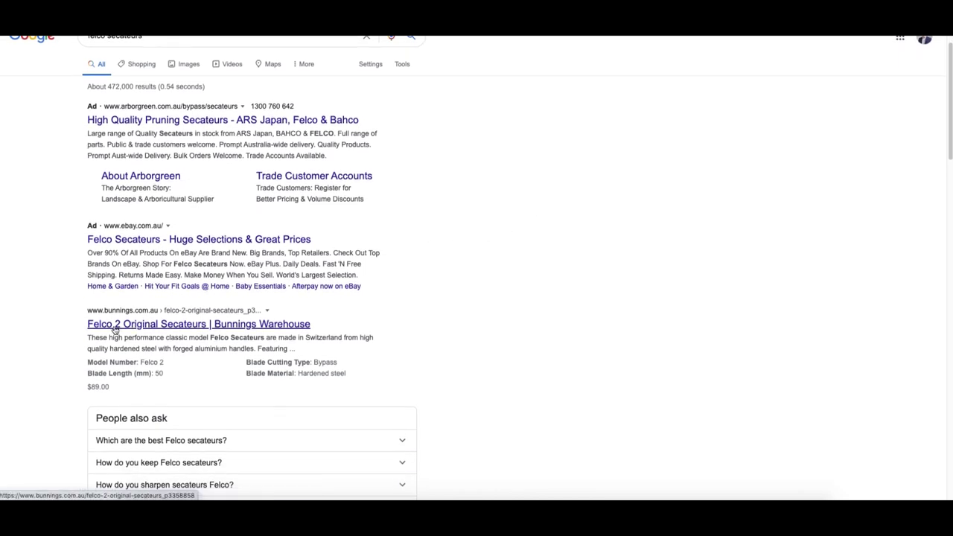
pyautogui.scroll(1, 131, 332)
pyautogui.click(141, 330)
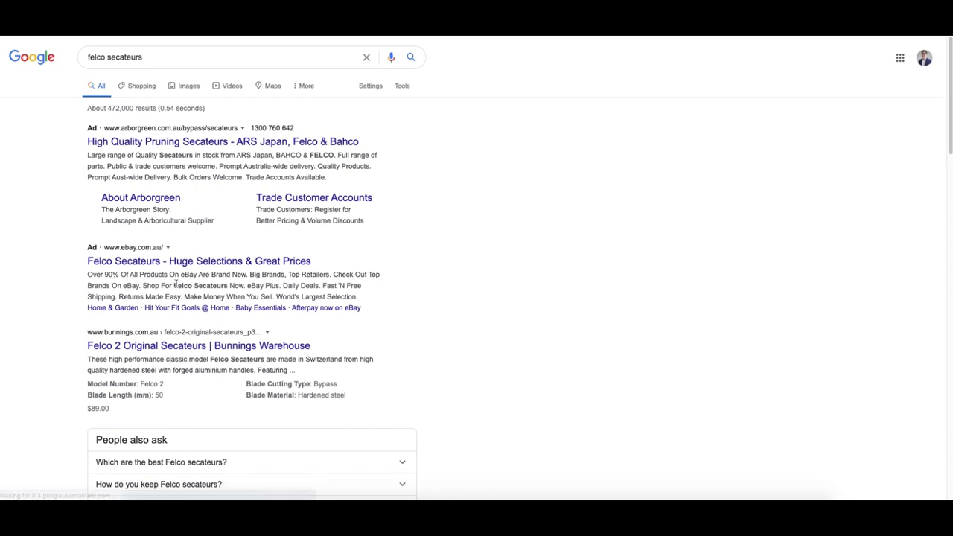
pyautogui.scroll(-2, 245, 282)
pyautogui.scroll(-4, 246, 283)
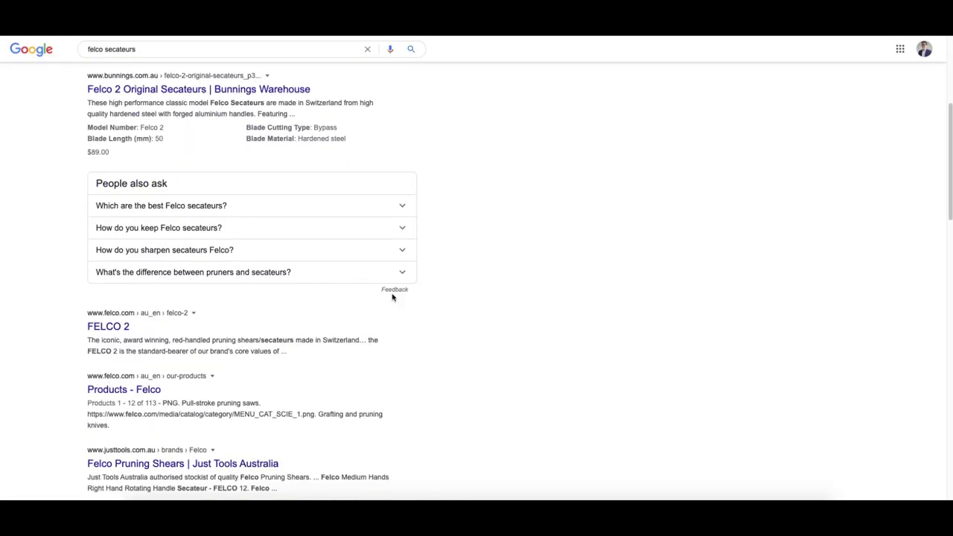
# Search Google for registered trademark and look through the results for a usable symbol.
pyautogui.scroll(6, 391, 298)
pyautogui.tripleClick(163, 56)
pyautogui.write('registered trademark')
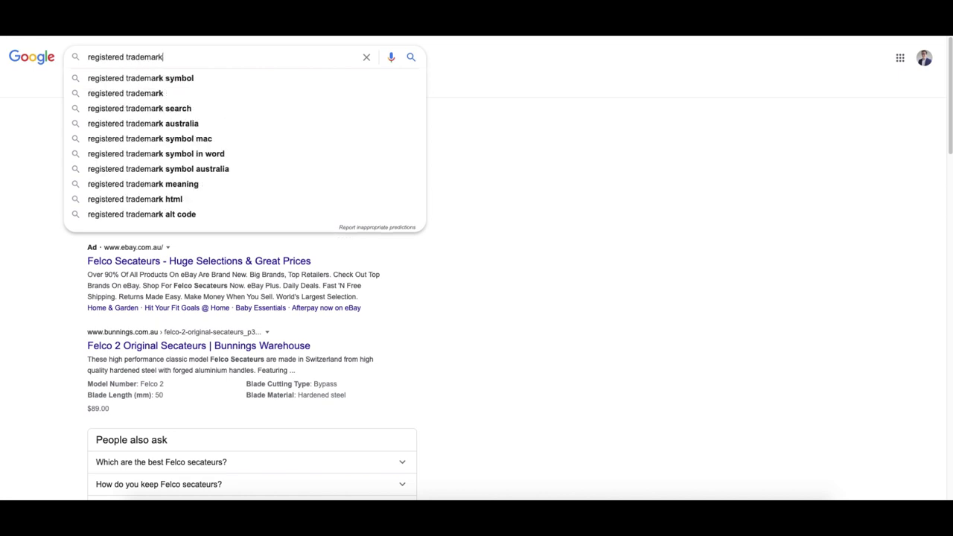
pyautogui.press('Return')
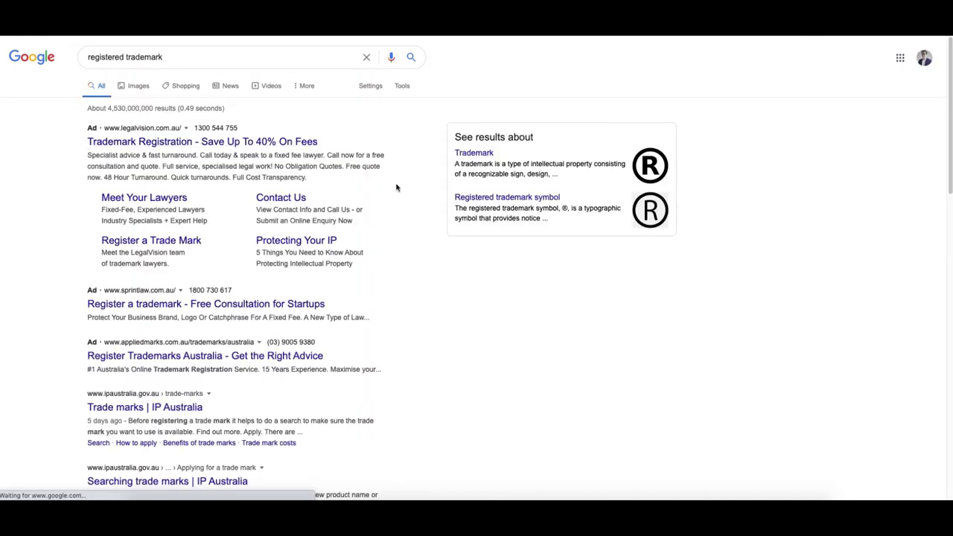
pyautogui.scroll(-2, 216, 361)
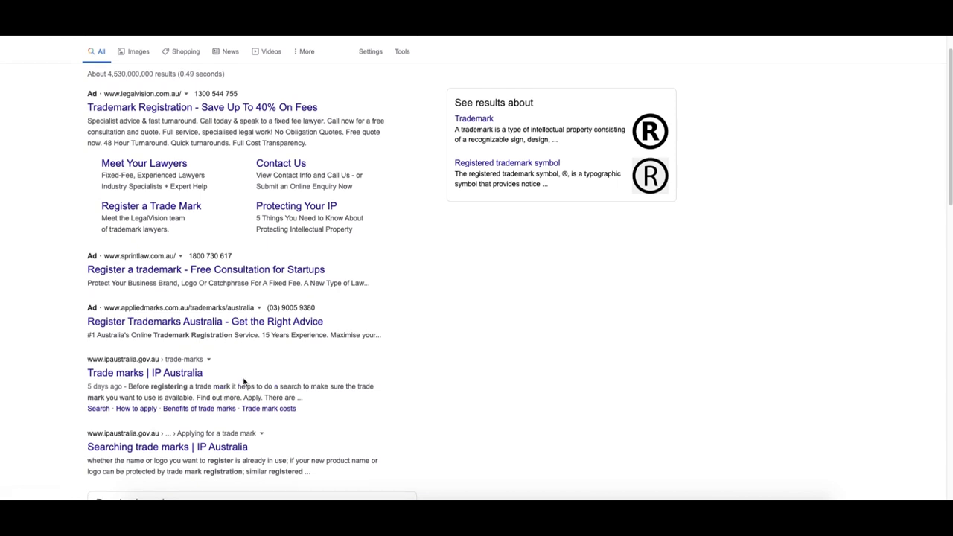
pyautogui.scroll(-3, 223, 365)
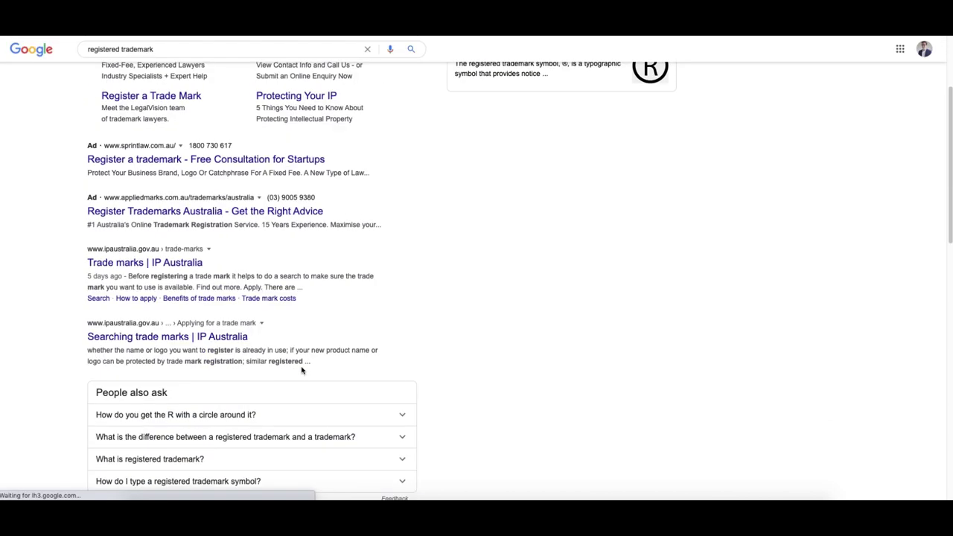
# Refine the Google search to registered trademark symbol and copy the ® character from the featured snippet.
pyautogui.scroll(5, 298, 367)
pyautogui.click(221, 62)
pyautogui.write('symbol')
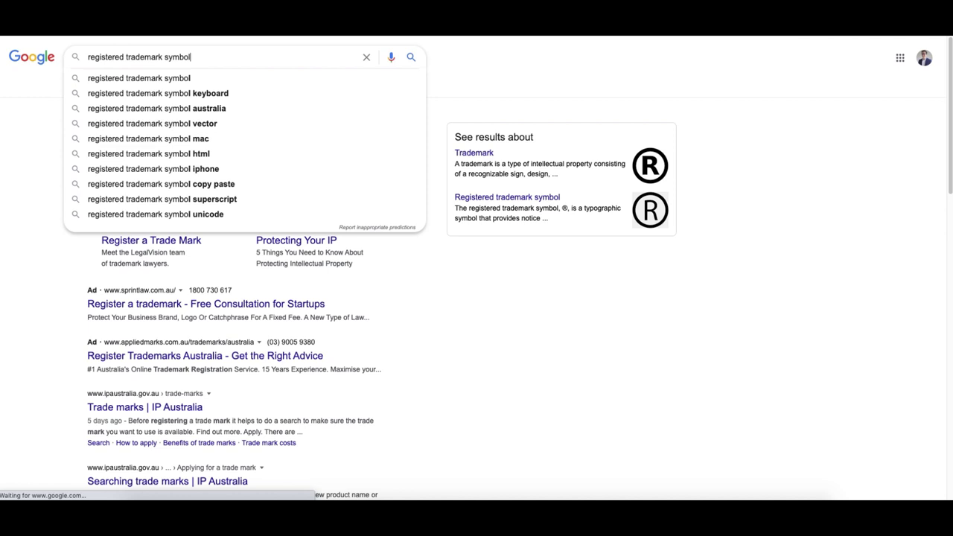
pyautogui.press('Return')
pyautogui.click(224, 60)
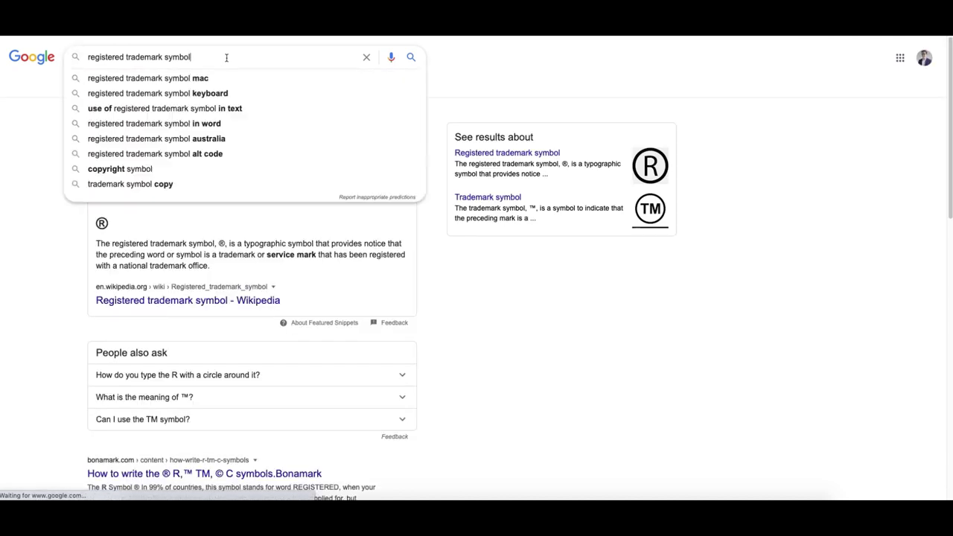
pyautogui.moveTo(109, 223); pyautogui.dragTo(91, 226)
pyautogui.hotkey('ctrl', 'c')
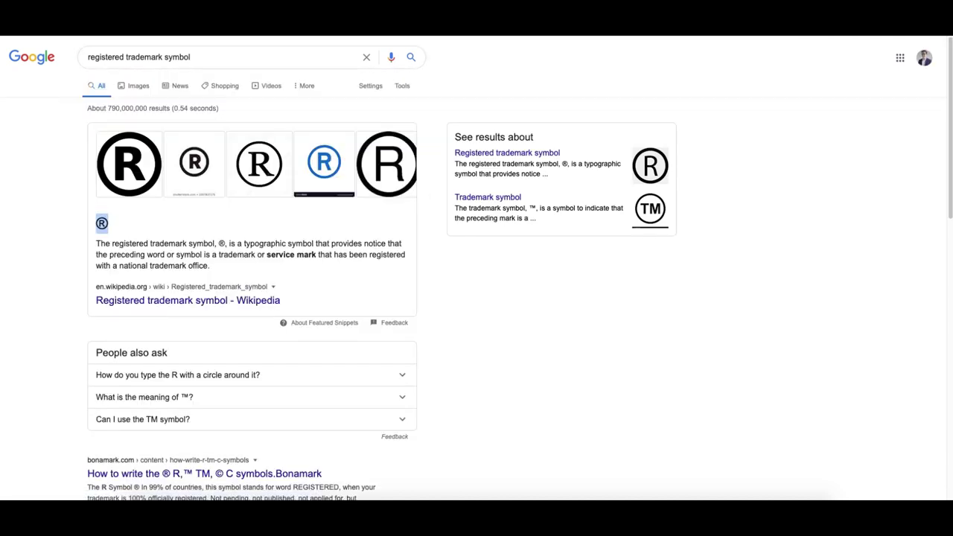
# Switch to the Google Sheets template and insert ® after Felco so the H2 headline reads Buy Felco® Secateurs Online.
pyautogui.hotkey('ctrl', 'Tab')
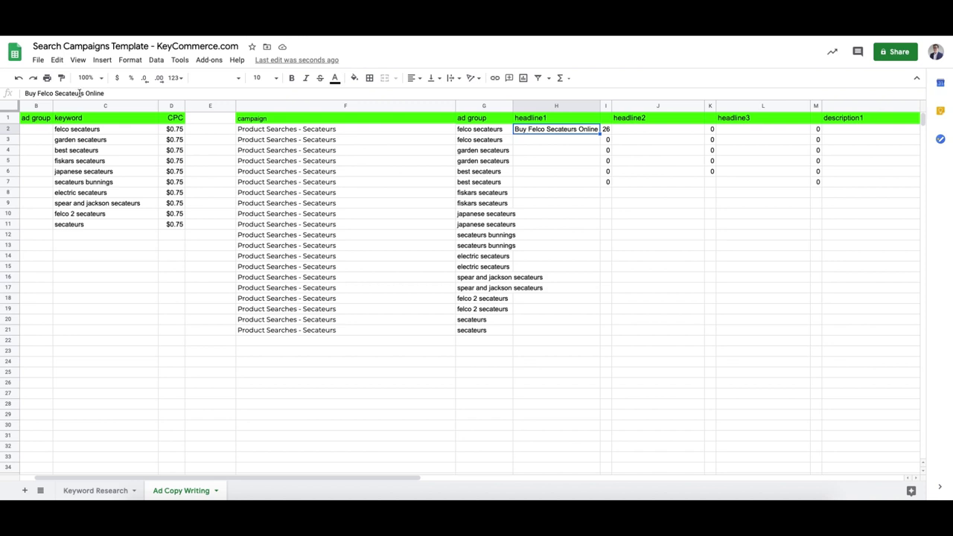
pyautogui.click(57, 93)
pyautogui.hotkey('ctrl', 'v')
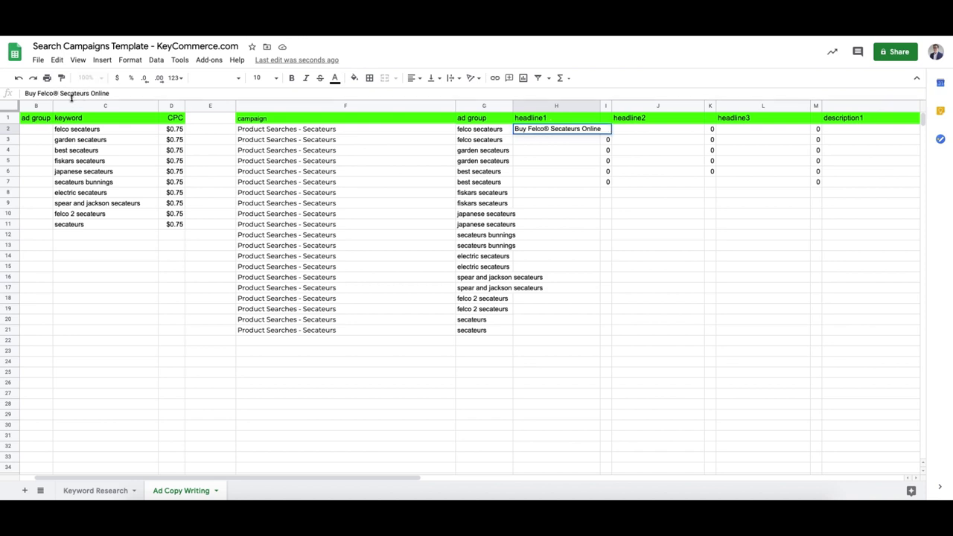
pyautogui.press('Return')
pyautogui.click(528, 132)
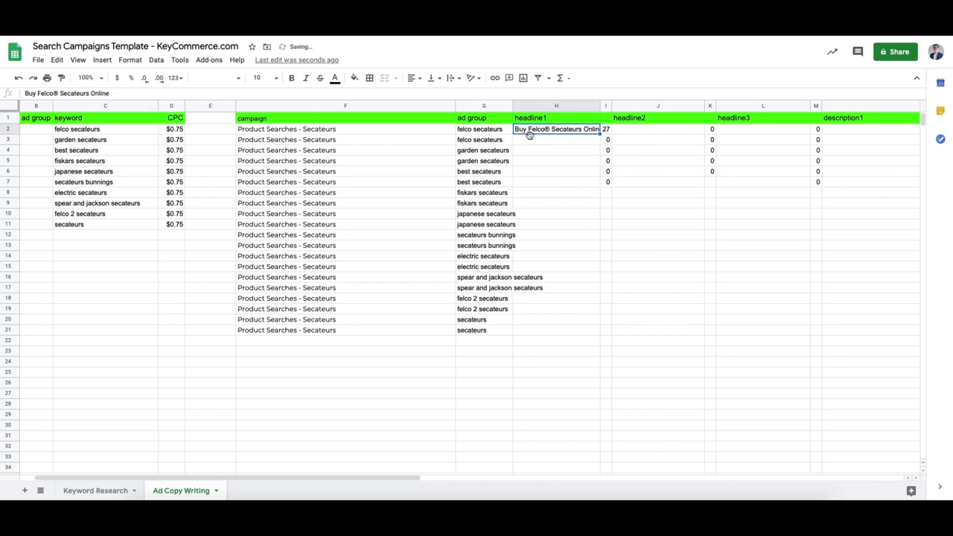
pyautogui.click(58, 93)
pyautogui.moveTo(37, 93); pyautogui.dragTo(56, 93)
pyautogui.click(541, 134)
pyautogui.moveTo(549, 192); pyautogui.dragTo(556, 140)
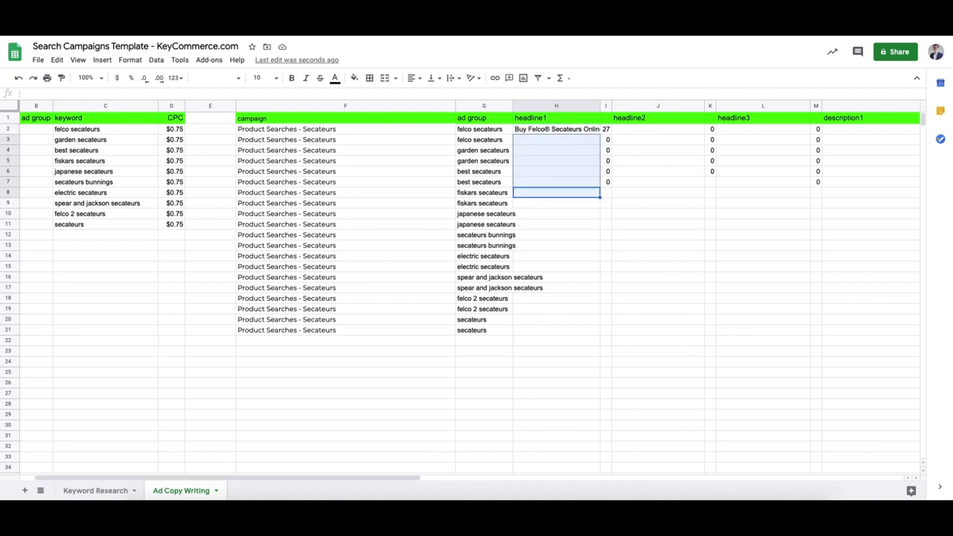
# Return to the Google results for felco secateurs and compare the search query with the wording of the top ads.
pyautogui.hotkey('ctrl', 'Tab')
pyautogui.hotkey('alt', 'Left')
pyautogui.hotkey('alt', 'Left')
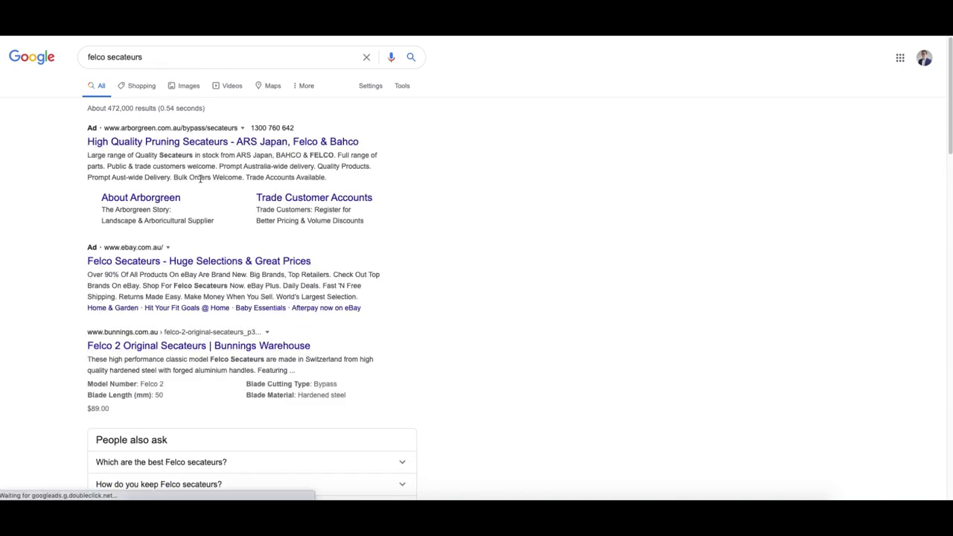
pyautogui.tripleClick(159, 57)
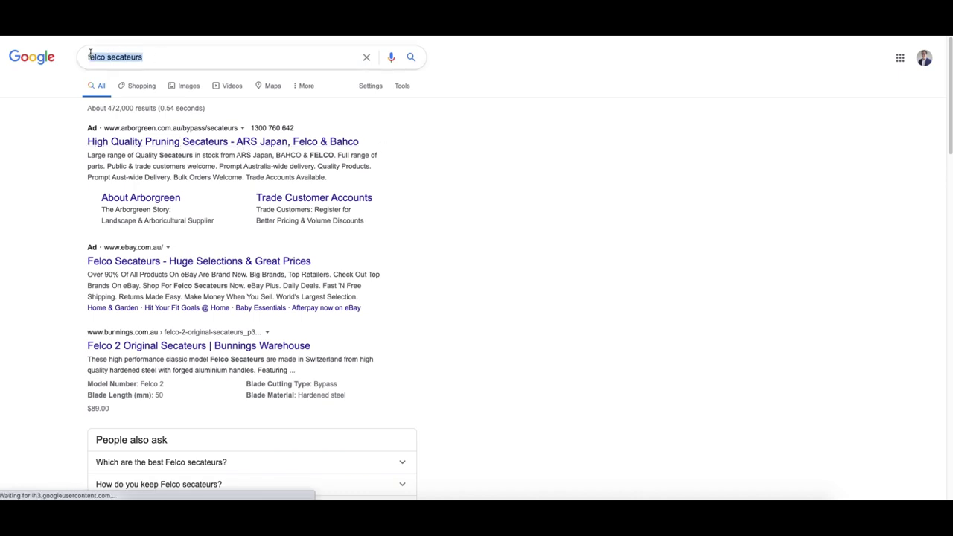
pyautogui.click(35, 160)
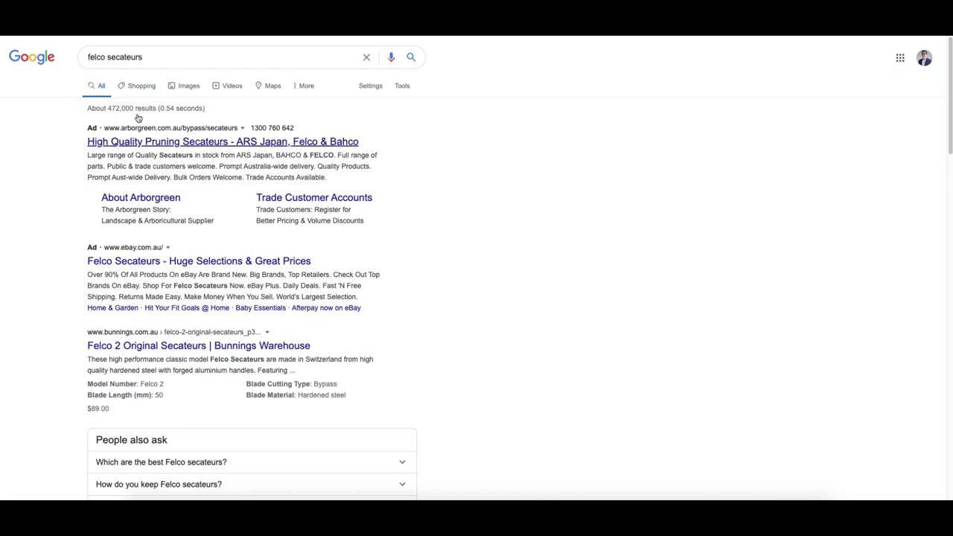
pyautogui.doubleClick(98, 58)
pyautogui.click(547, 159)
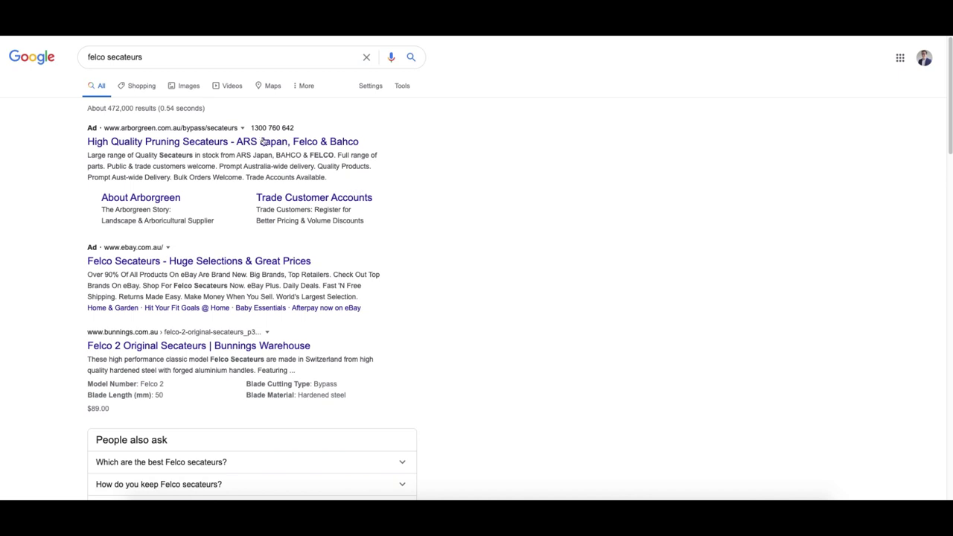
# Search Google for secateurs without the brand name and look through the first results page.
pyautogui.press('BackSpace')
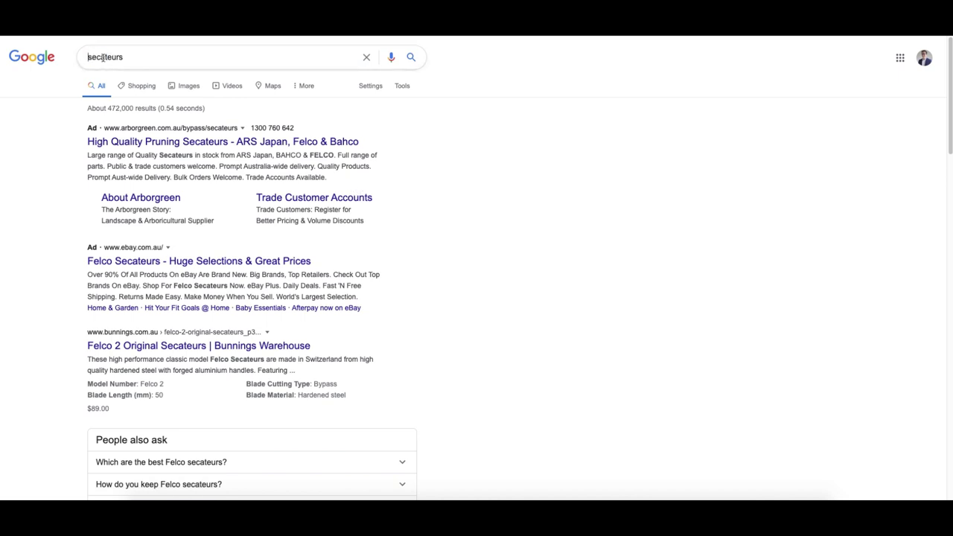
pyautogui.press('Return')
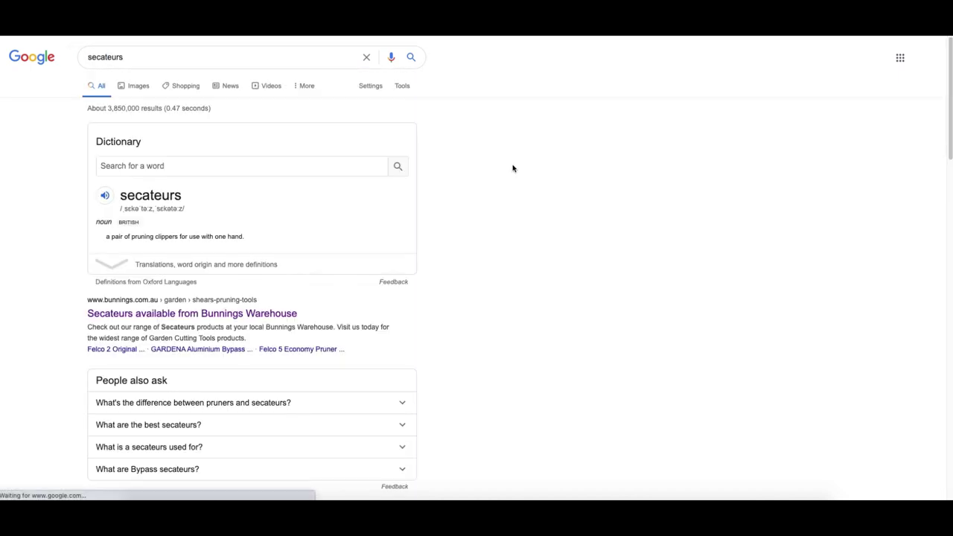
pyautogui.scroll(-8, 498, 251)
pyautogui.scroll(-6, 498, 253)
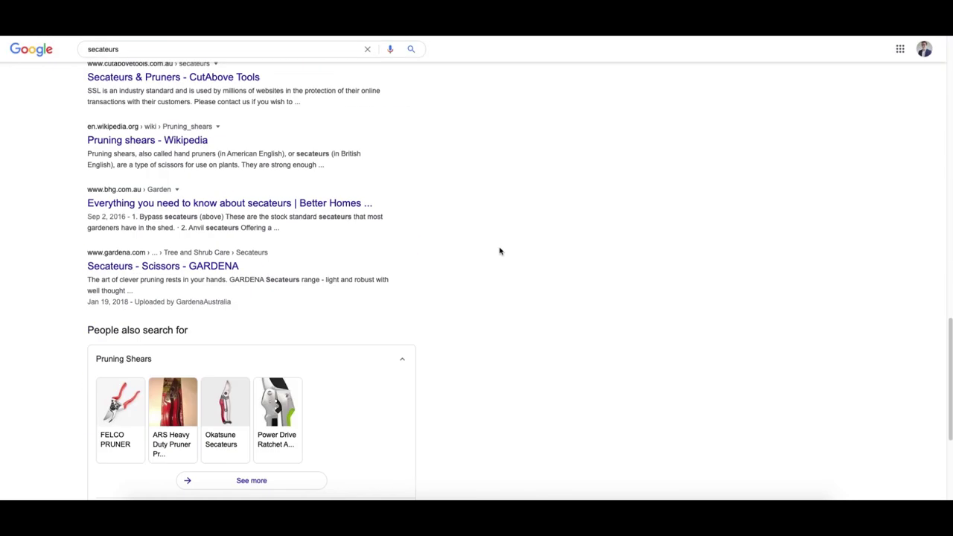
# Examine the ads at the end of the second and third Google results pages for secateurs.
pyautogui.click(331, 442)
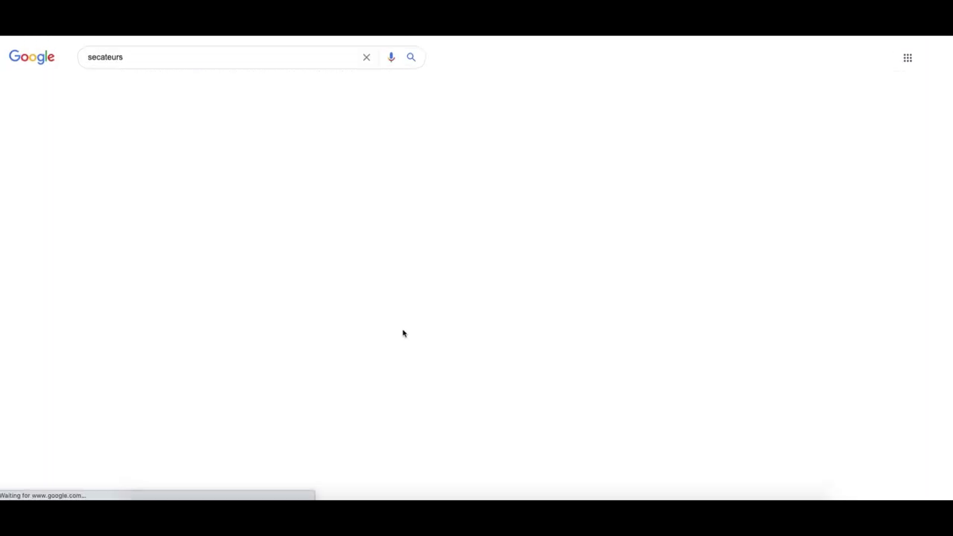
pyautogui.scroll(-10, 499, 251)
pyautogui.scroll(1, 456, 222)
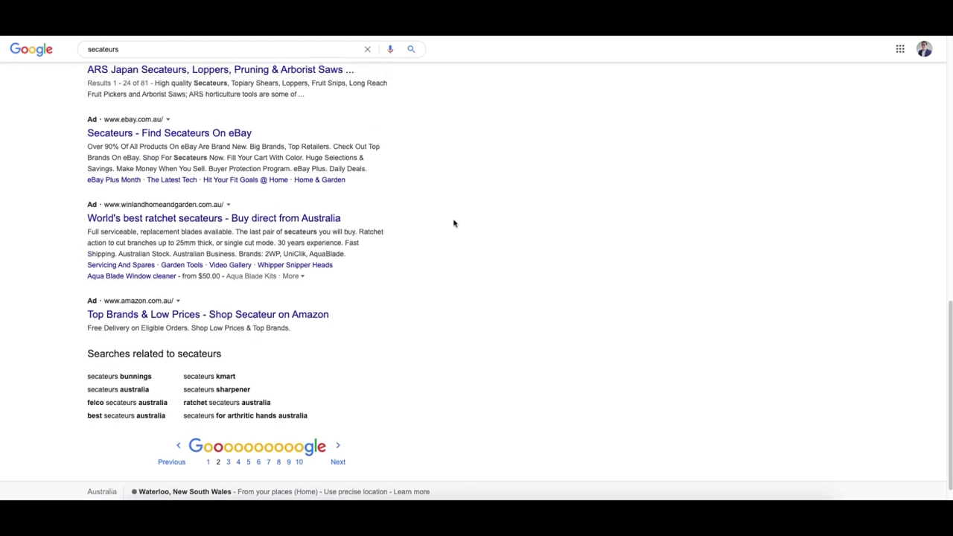
pyautogui.scroll(1, 322, 197)
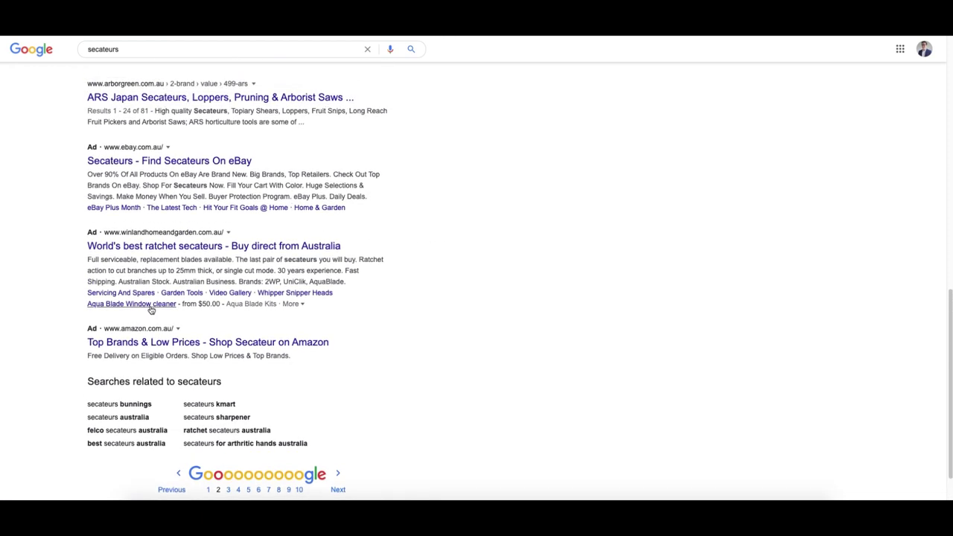
pyautogui.click(338, 489)
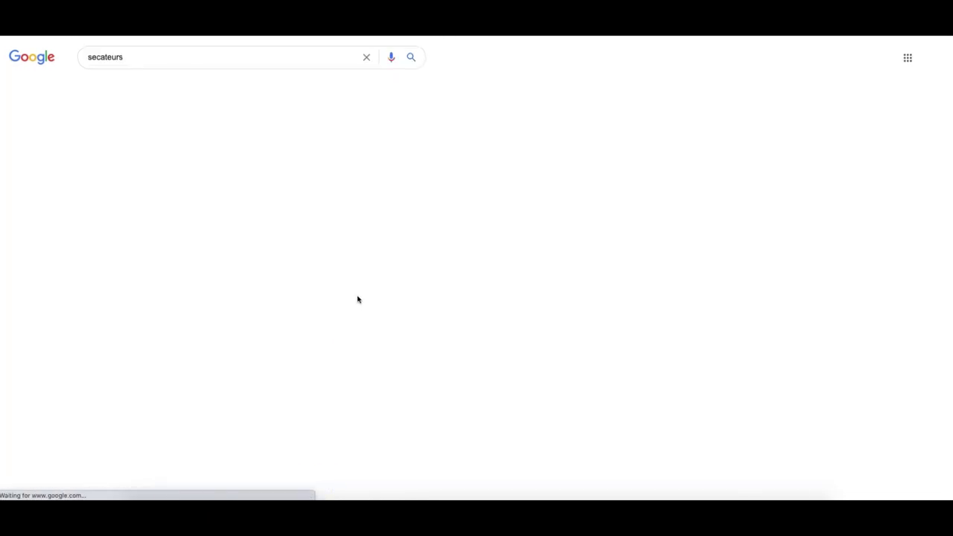
pyautogui.scroll(-15, 451, 266)
pyautogui.scroll(3, 442, 251)
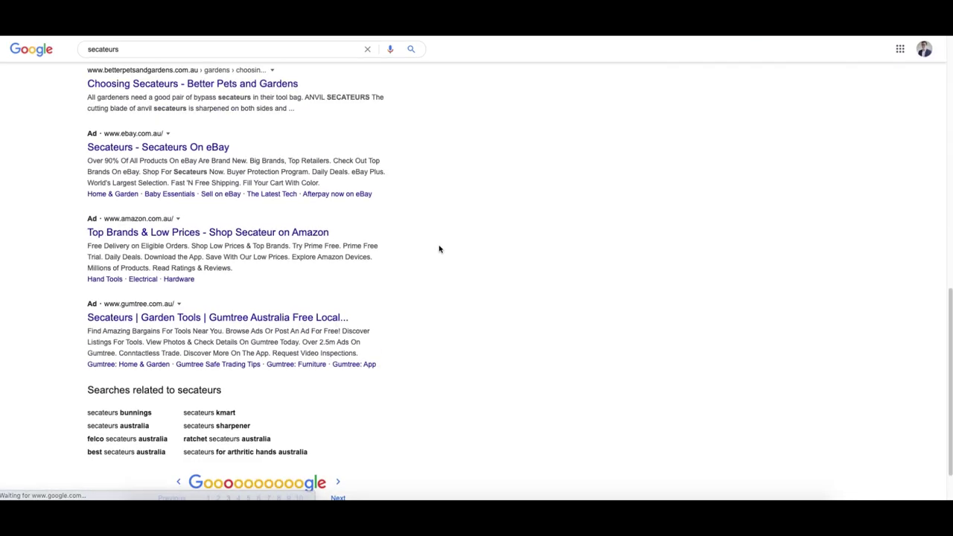
pyautogui.scroll(1, 430, 227)
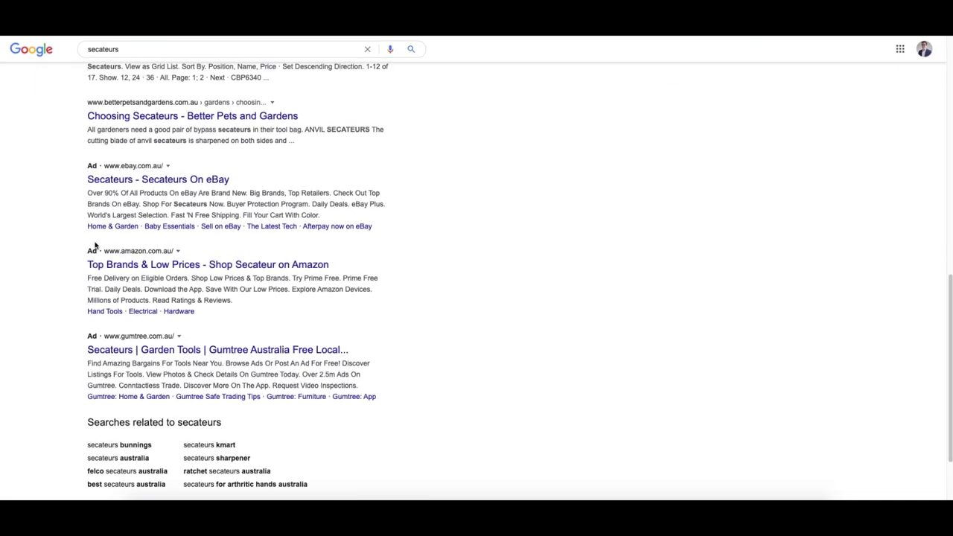
# Go back to the Google results for felco secateurs and highlight the search query.
pyautogui.hotkey('alt', 'Left')
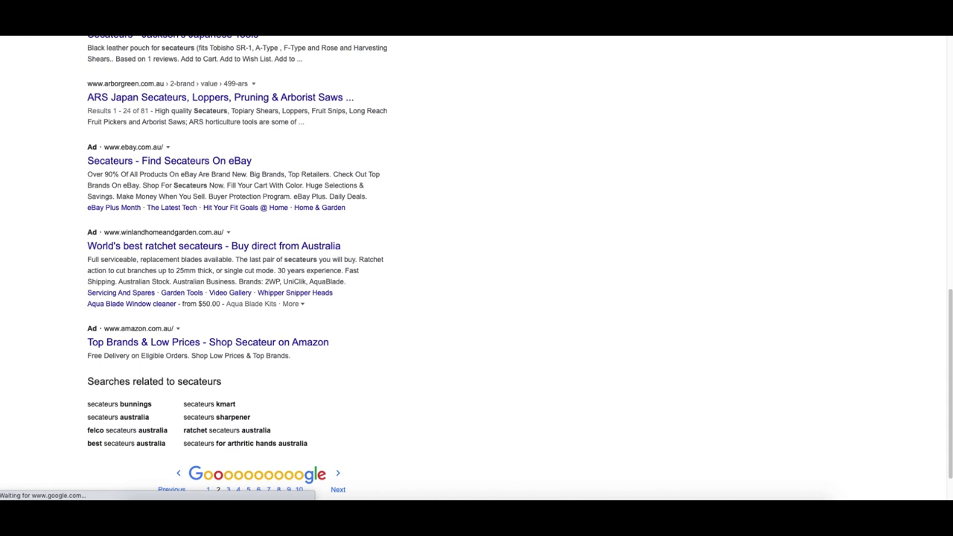
pyautogui.hotkey('alt', 'Left')
pyautogui.hotkey('alt', 'Left')
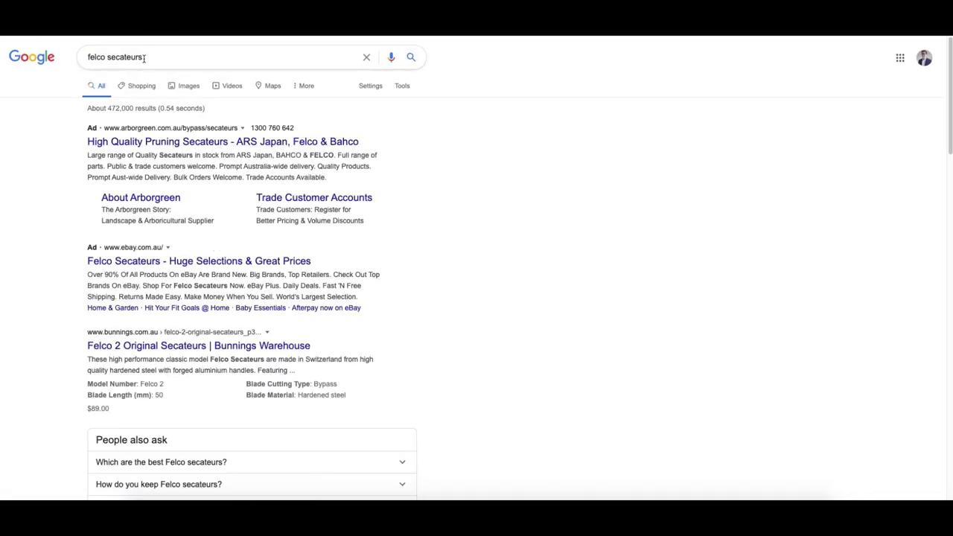
pyautogui.moveTo(144, 57); pyautogui.dragTo(87, 57)
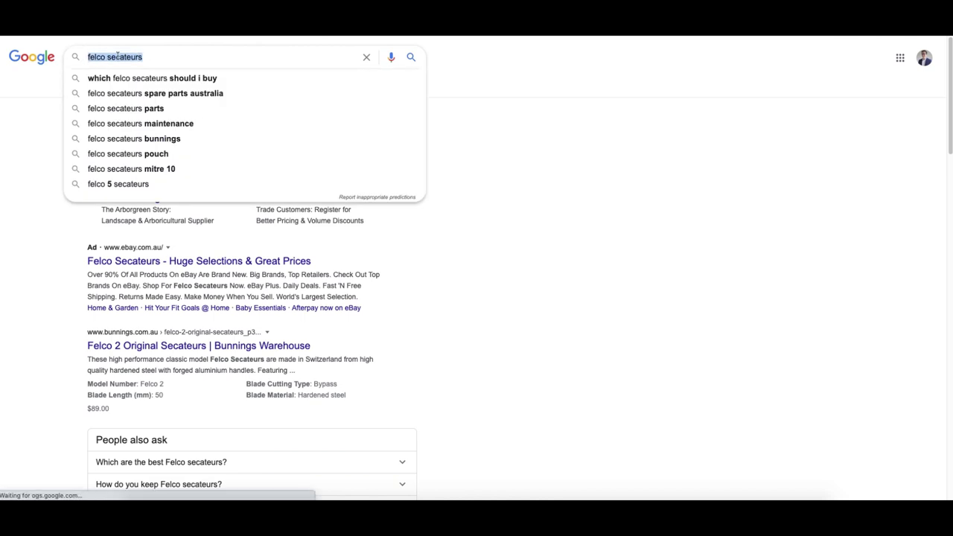
# Compare the felco secateurs query with the headline and description wording of the top Arborgreen ad.
pyautogui.click(609, 170)
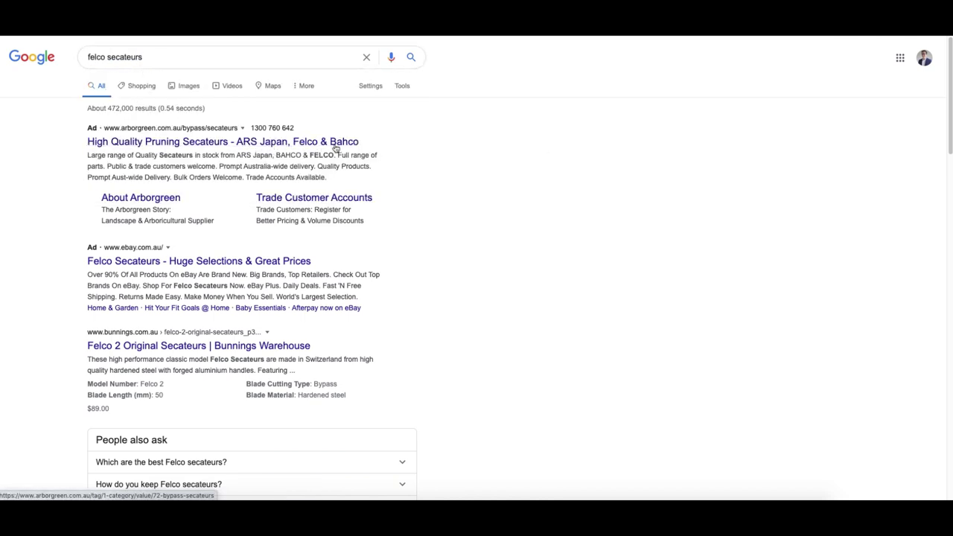
pyautogui.moveTo(144, 58); pyautogui.dragTo(52, 45)
pyautogui.click(512, 128)
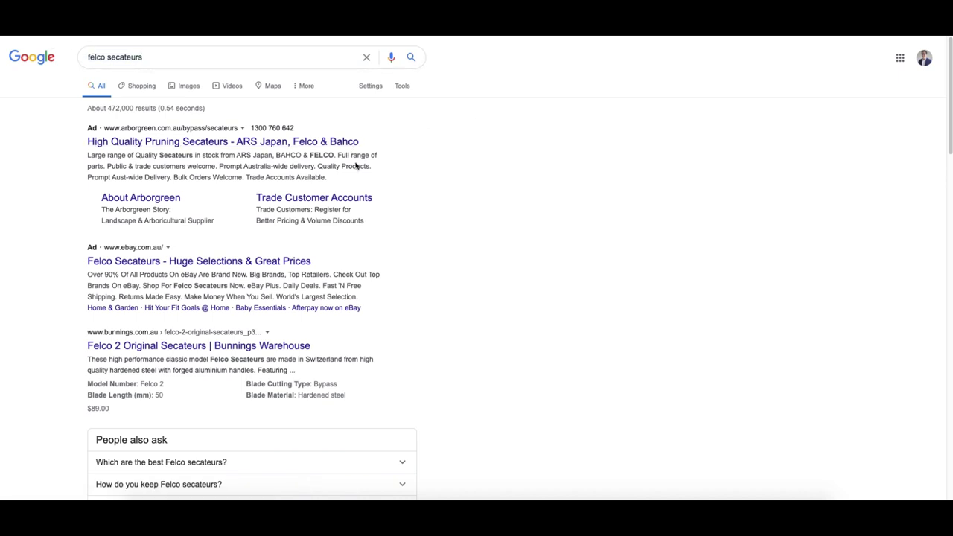
pyautogui.moveTo(321, 154); pyautogui.dragTo(220, 155)
pyautogui.click(221, 155)
# Open the Arborgreen ad's landing page and look through its bypass secateurs products.
pyautogui.click(188, 142)
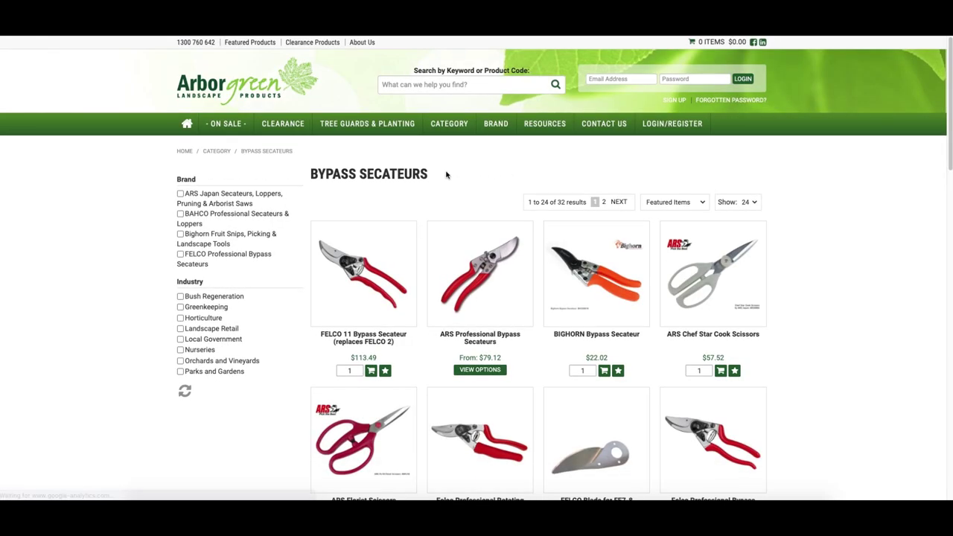
pyautogui.scroll(-2, 806, 215)
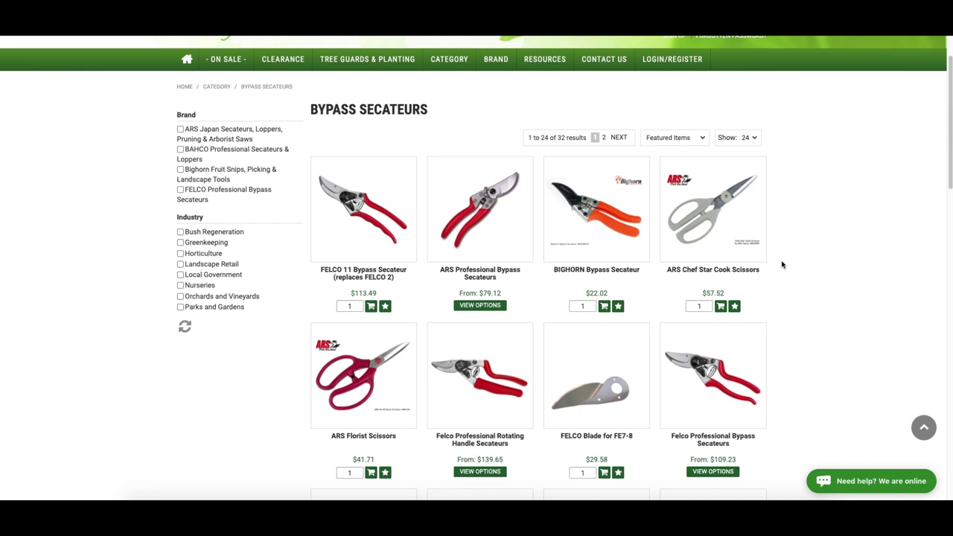
pyautogui.scroll(-4, 781, 264)
pyautogui.scroll(5, 339, 277)
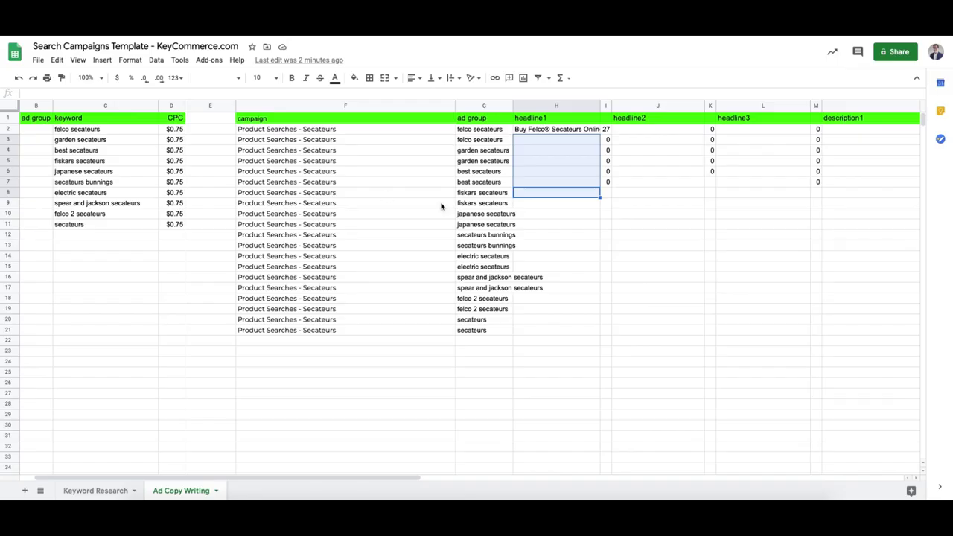
# Return to the Search Campaigns Template sheet and check the headline cells of the first felco secateurs row.
pyautogui.click(549, 142)
pyautogui.click(547, 132)
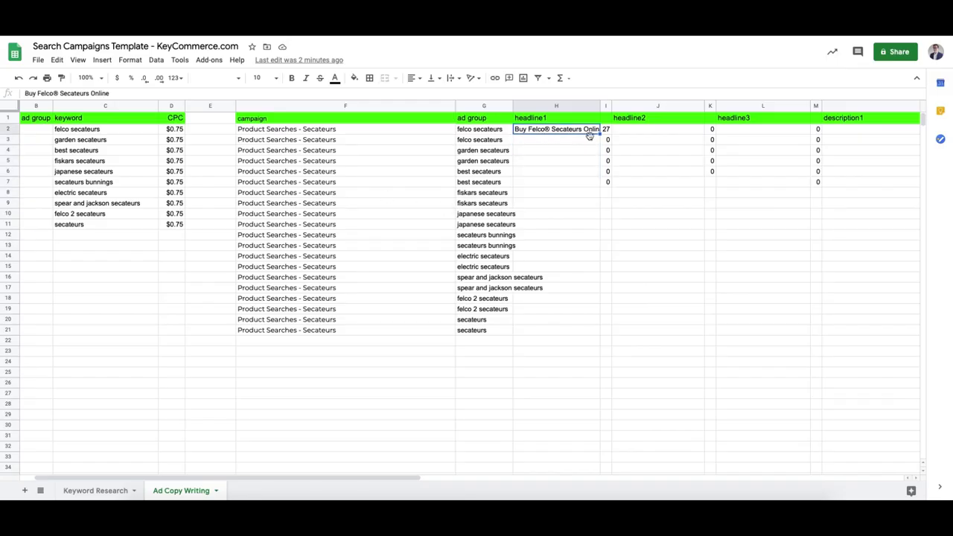
pyautogui.click(633, 132)
pyautogui.hscroll(1, 642, 137)
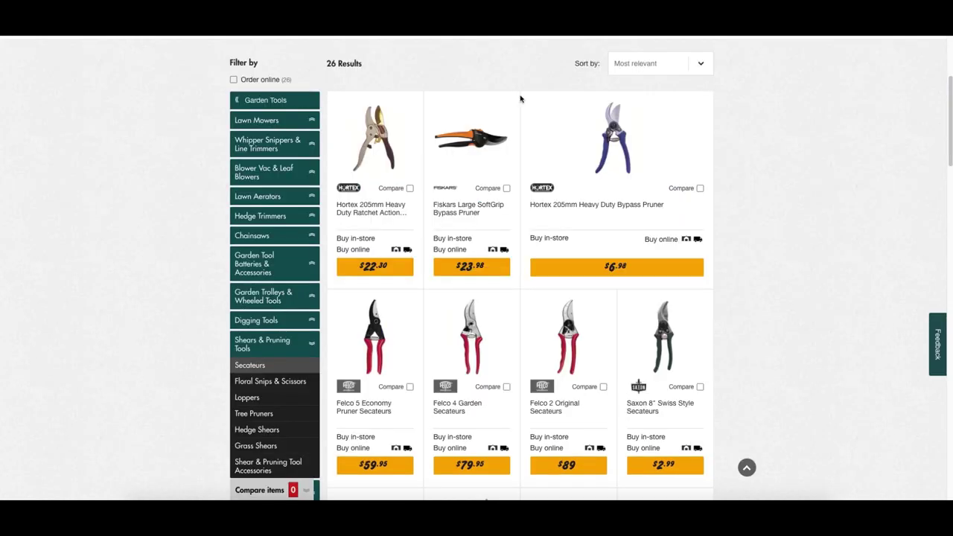
# Search the Bunnings Warehouse site for felco within the Felco brand and look over the product results.
pyautogui.scroll(3, 654, 111)
pyautogui.click(552, 148)
pyautogui.write('felc')
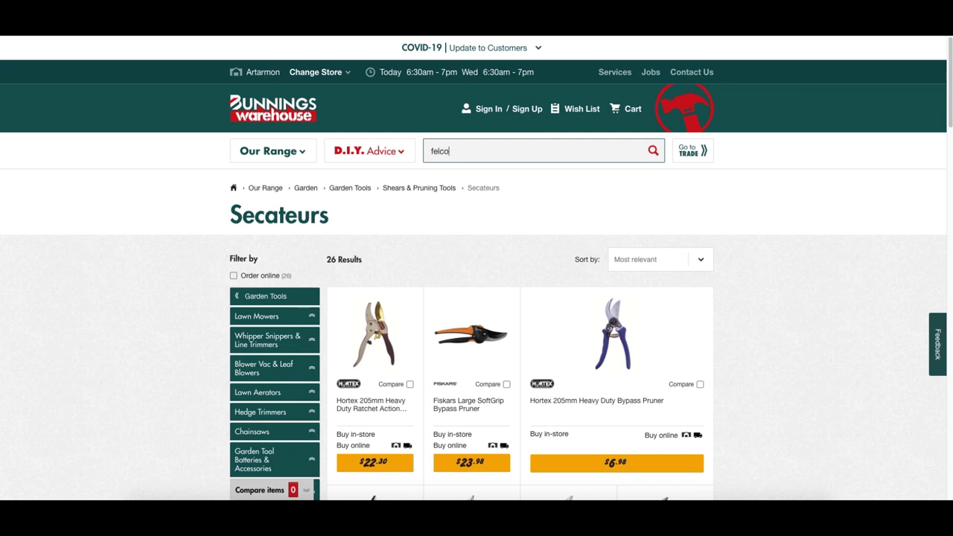
pyautogui.write('o')
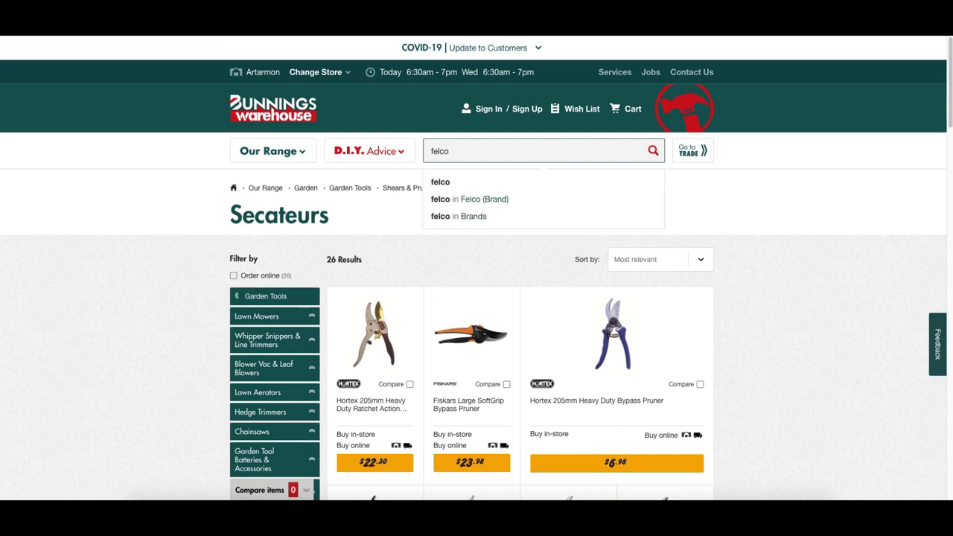
pyautogui.click(469, 200)
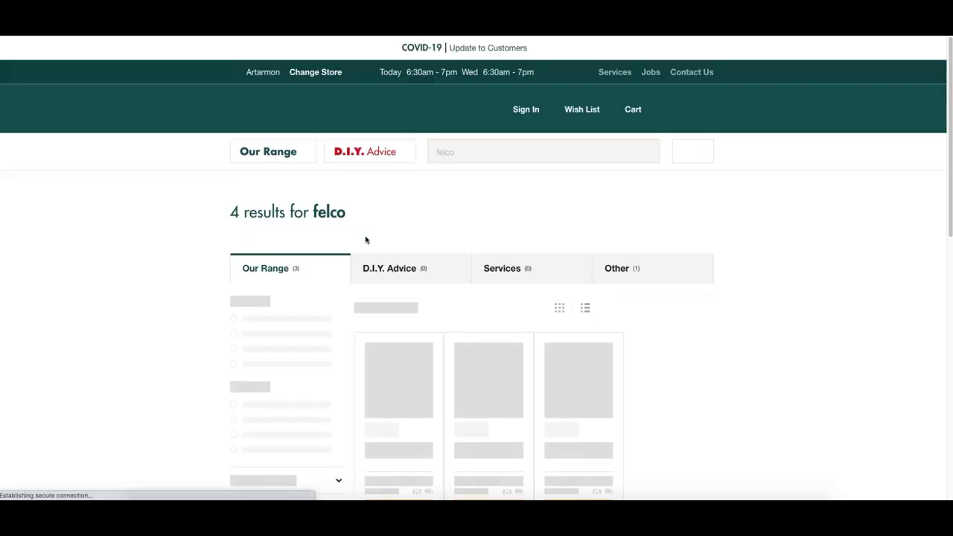
pyautogui.scroll(-3, 744, 261)
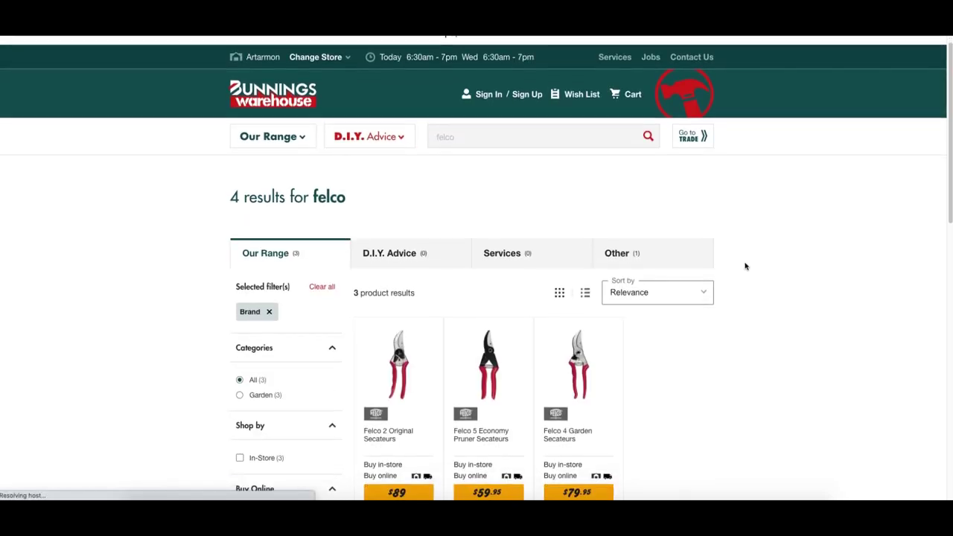
pyautogui.scroll(1, 746, 269)
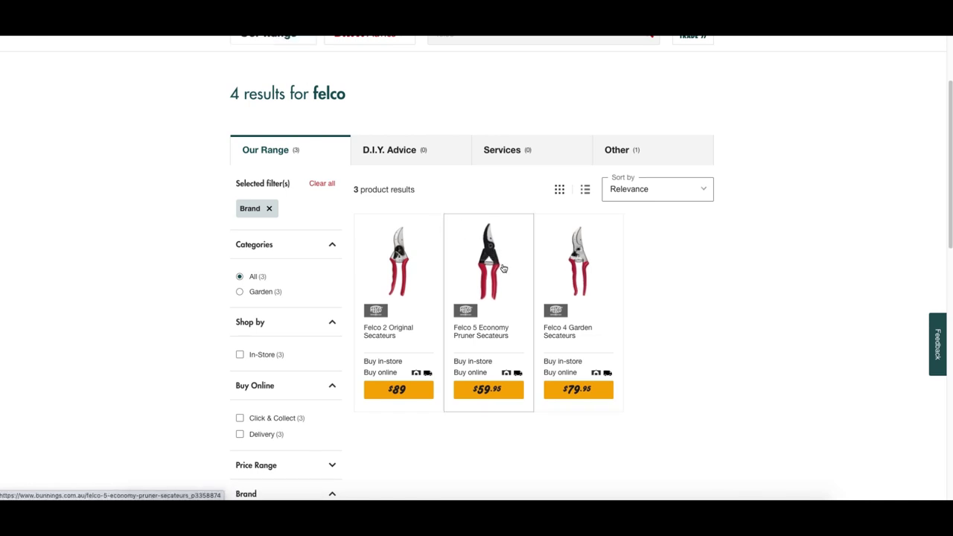
pyautogui.scroll(2, 447, 216)
pyautogui.scroll(-1, 525, 206)
pyautogui.scroll(-1, 540, 236)
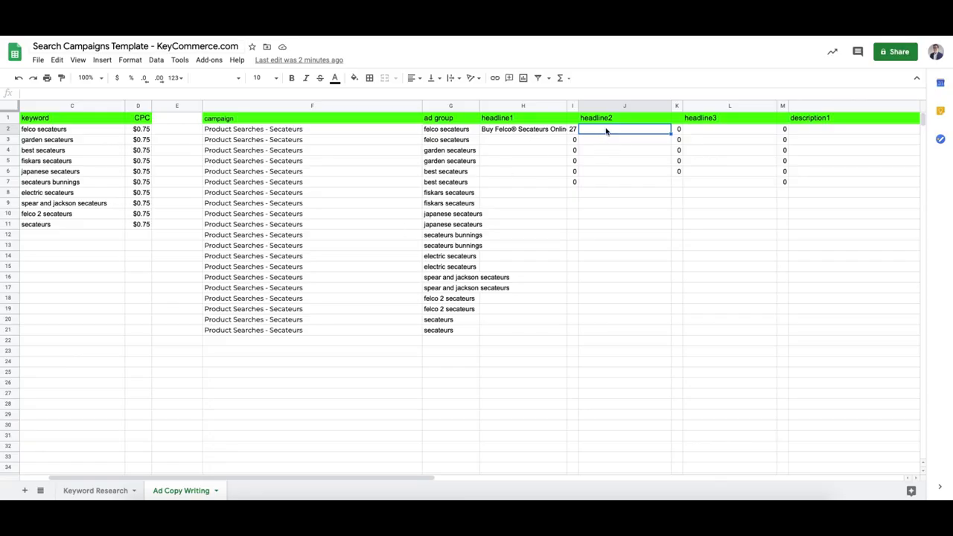
# Paste the Bunnings Felco search address as the final url of the first felco secateurs row in the sheet.
pyautogui.hscroll(5, 639, 145)
pyautogui.hscroll(5, 634, 149)
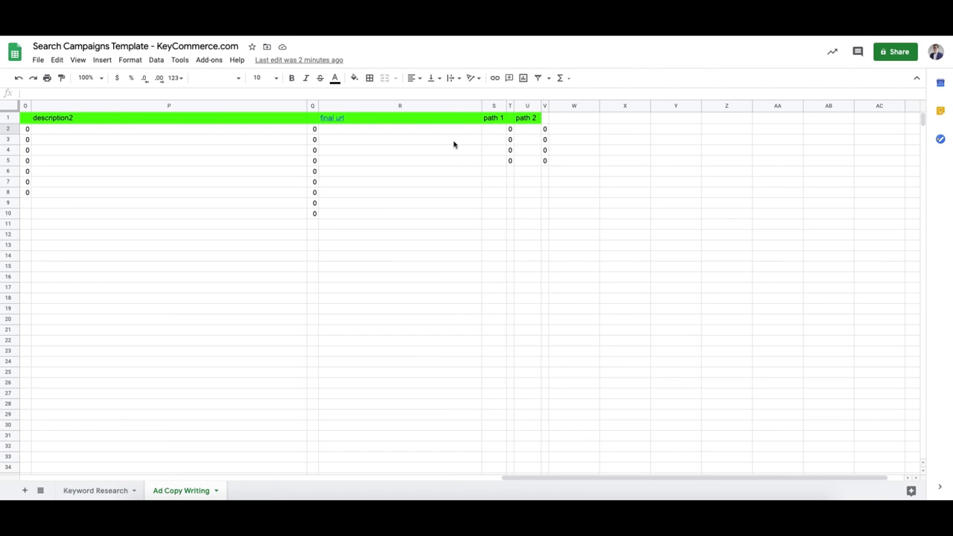
pyautogui.click(396, 132)
pyautogui.hotkey('ctrl', 'v')
pyautogui.press('Return')
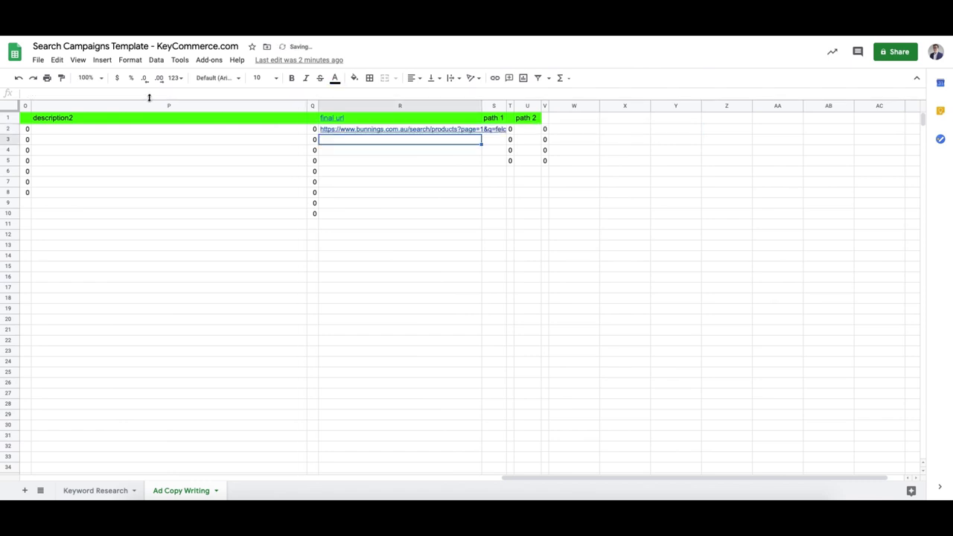
# Compare the Arborgreen bypass secateurs page with the Bunnings Shears & Pruning Tools page as ad destinations.
pyautogui.hscroll(-10, 323, 176)
pyautogui.hscroll(3, 368, 186)
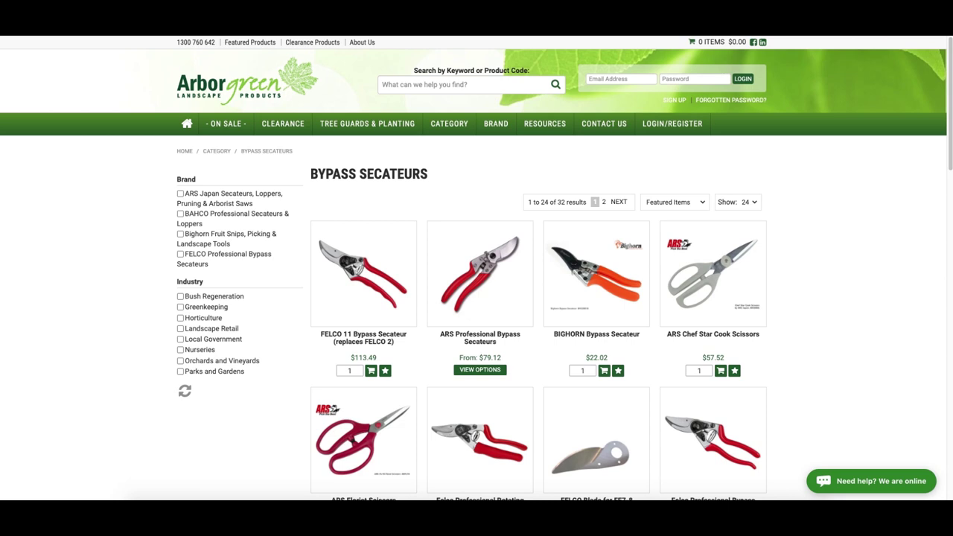
pyautogui.scroll(-2, 477, 297)
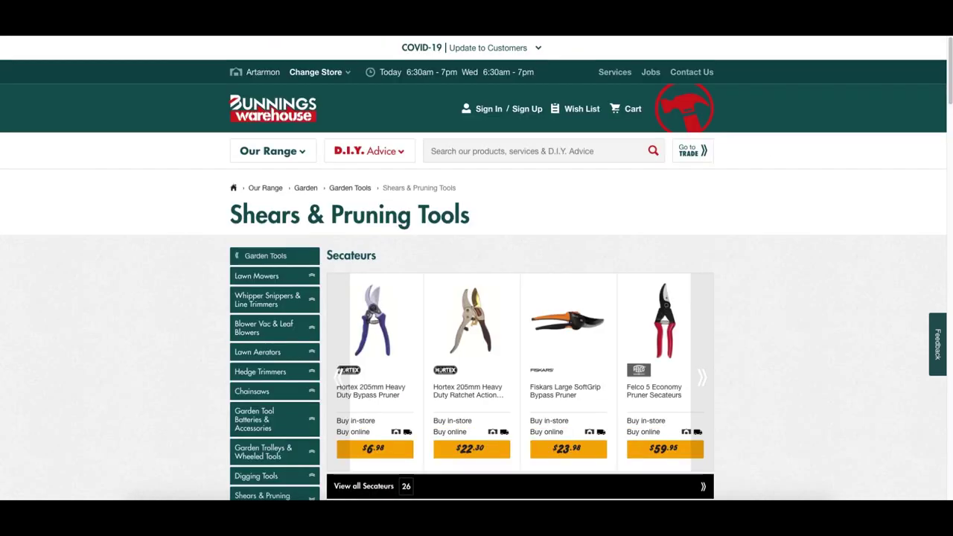
pyautogui.scroll(-2, 829, 315)
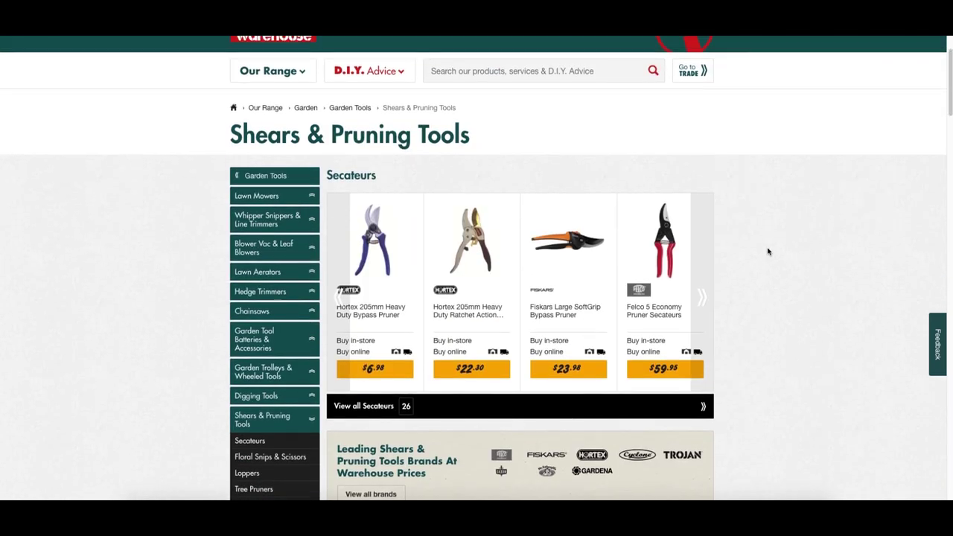
pyautogui.scroll(-1, 491, 164)
pyautogui.click(450, 264)
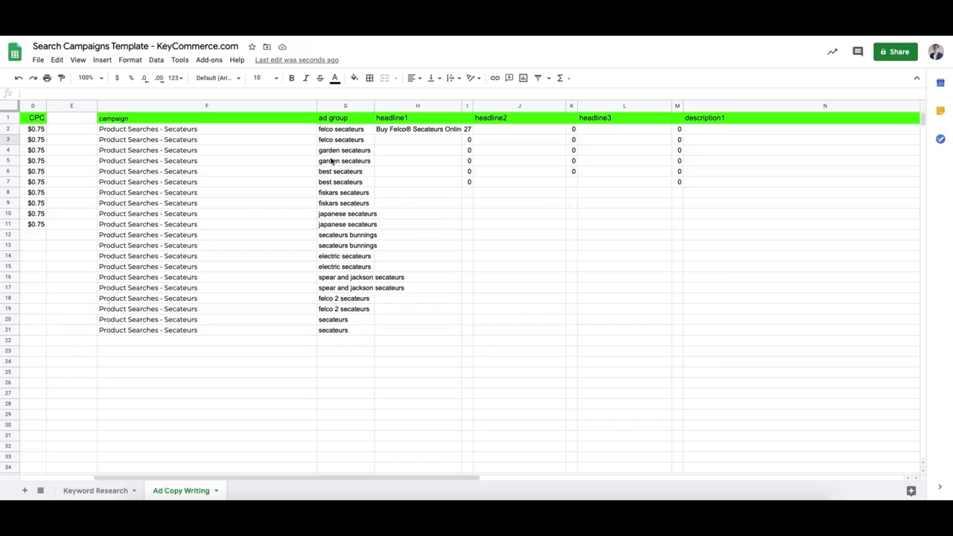
# Highlight the full headline1 text of the first felco secateurs row to review it.
pyautogui.click(395, 131)
pyautogui.click(50, 93)
pyautogui.keyDown('shift'); pyautogui.click(27, 89); pyautogui.keyUp('shift')
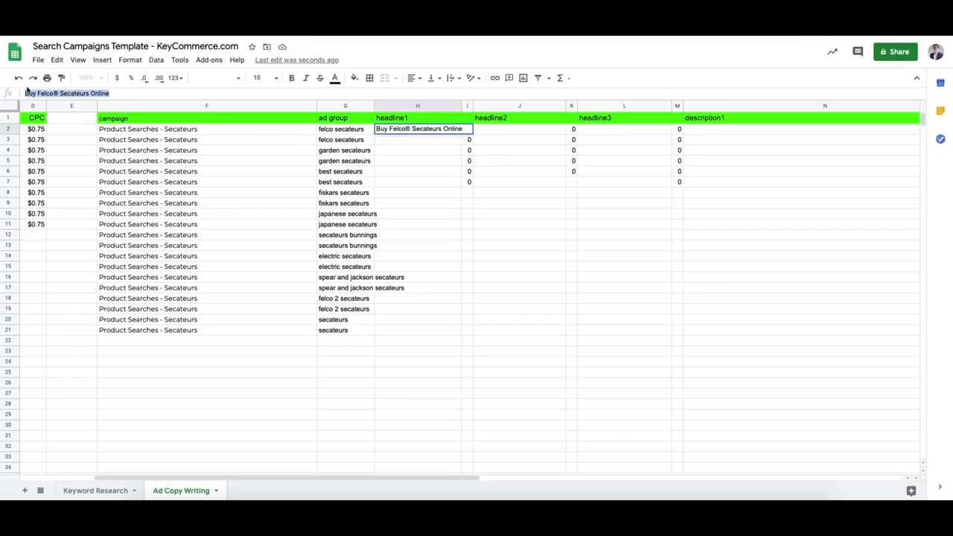
# Enter "Highest Quality Pruning Secateurs" as headline2 of the first felco secateurs row.
pyautogui.click(498, 129)
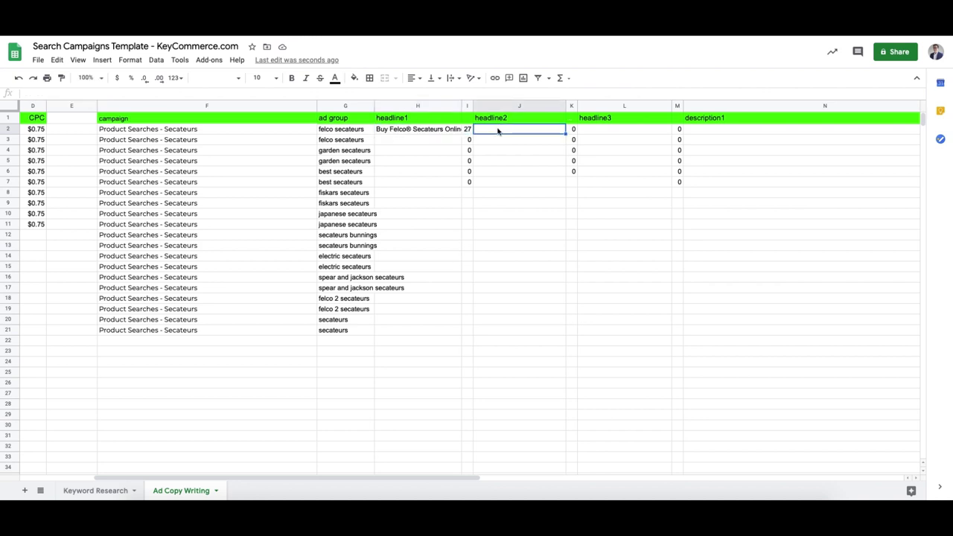
pyautogui.write('Highest ')
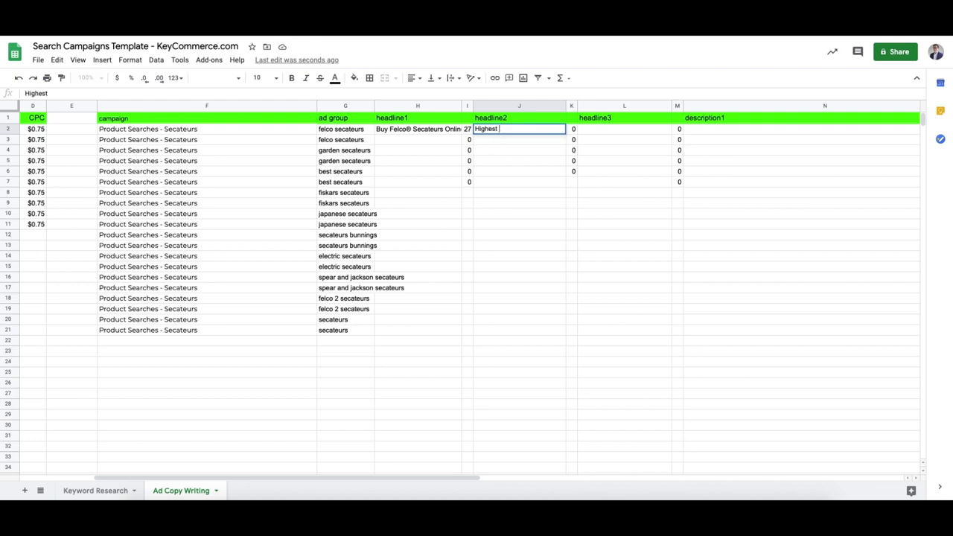
pyautogui.write('Qualtiy Pruning Sec')
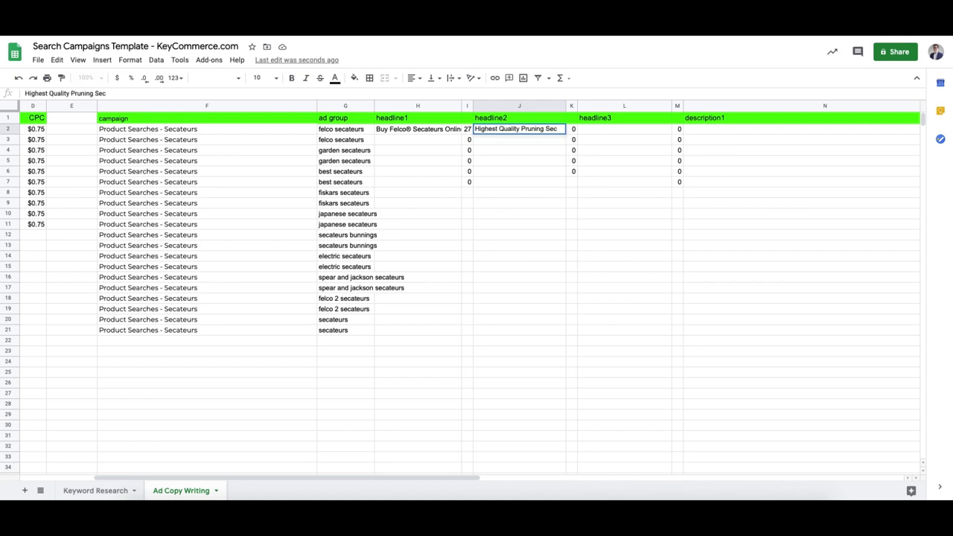
pyautogui.write('ateurs')
pyautogui.press('Tab')
# Shorten headline2 of the first felco secateurs row to "High Quality Pruning Secateurs".
pyautogui.doubleClick(511, 128)
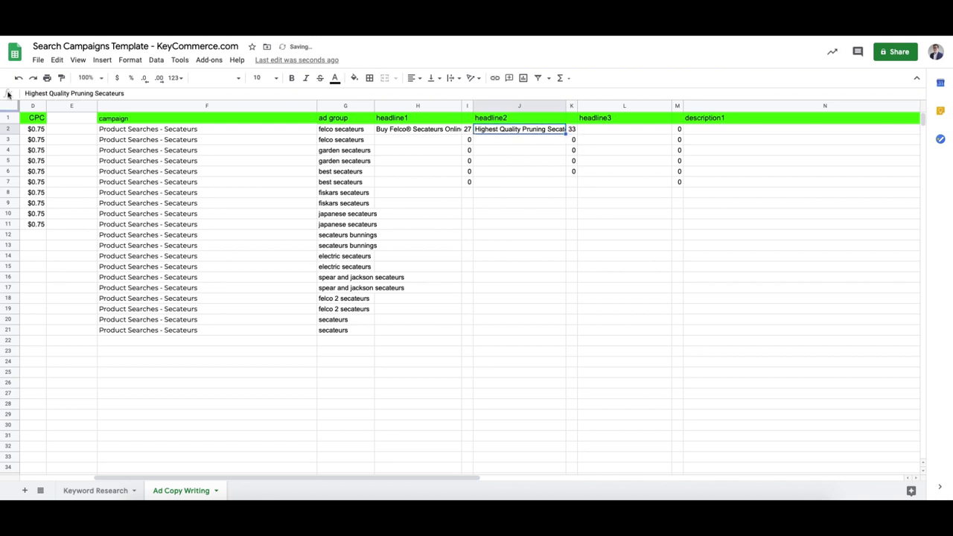
pyautogui.click(52, 93)
pyautogui.press('BackSpace')
pyautogui.press('BackSpace')
pyautogui.press('BackSpace')
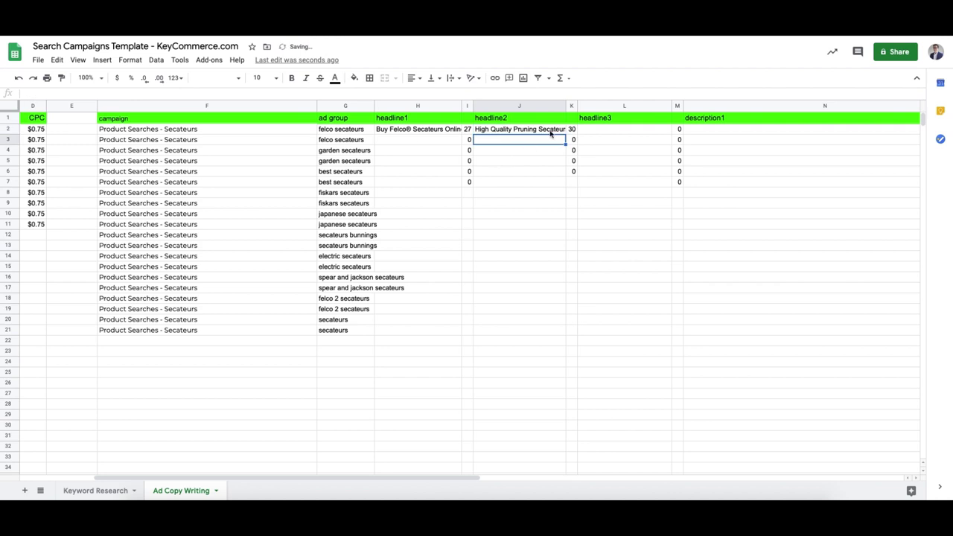
pyautogui.press('Tab')
# Review the headline and description columns and their adjoining character-count cells.
pyautogui.click(468, 130)
pyautogui.click(426, 121)
pyautogui.click(521, 120)
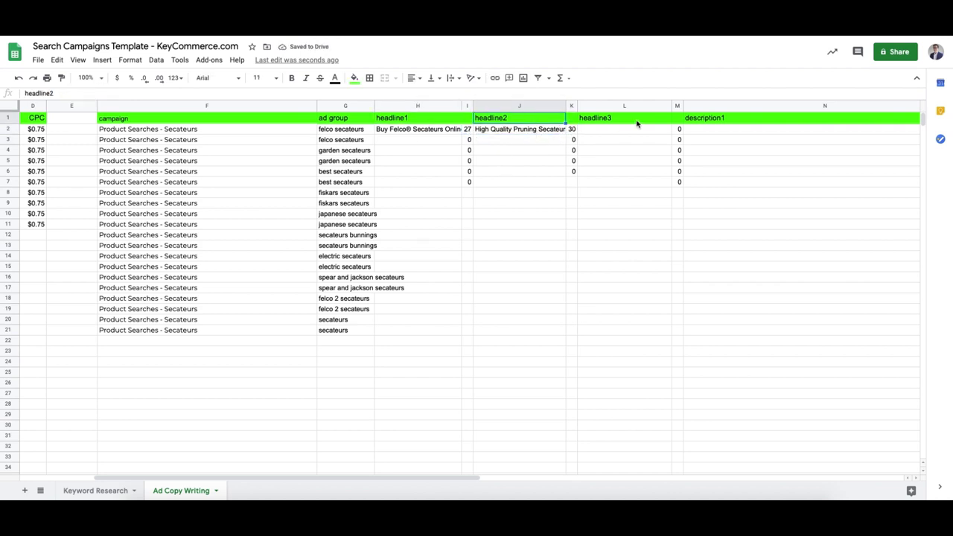
pyautogui.click(636, 121)
pyautogui.hscroll(8, 710, 134)
pyautogui.click(617, 130)
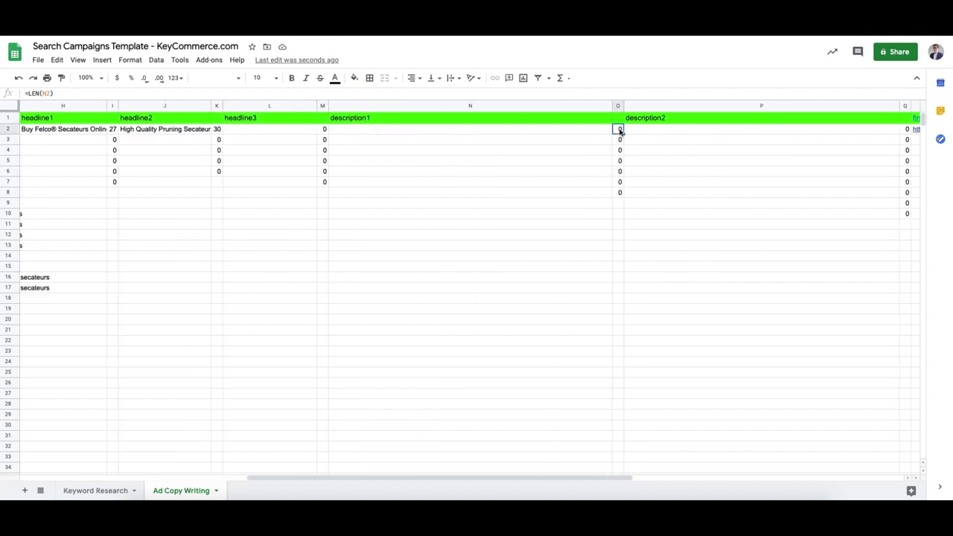
pyautogui.click(361, 122)
pyautogui.hscroll(-6, 362, 124)
pyautogui.click(461, 129)
pyautogui.click(531, 130)
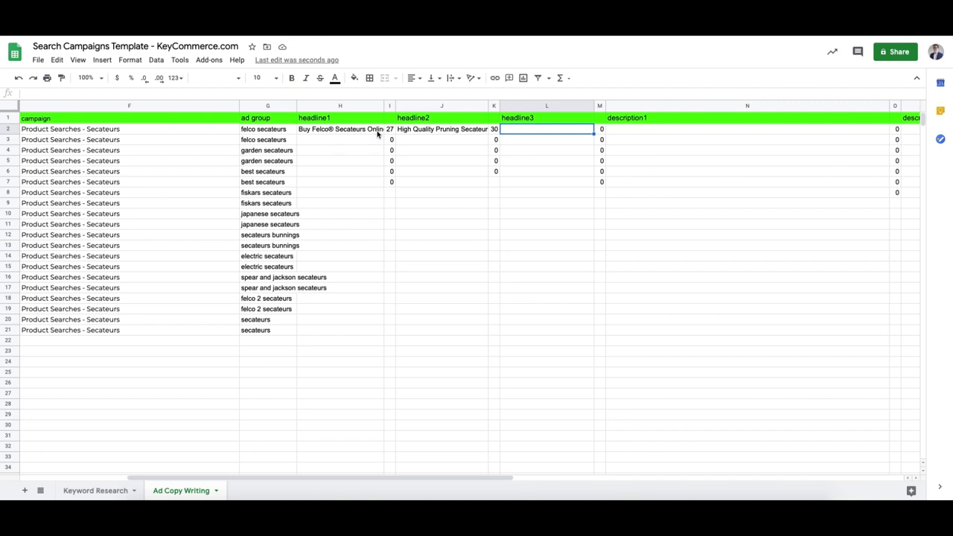
pyautogui.moveTo(377, 128); pyautogui.dragTo(379, 183)
pyautogui.moveTo(440, 129); pyautogui.dragTo(440, 182)
# Try lengthening "High" to "Highest" in headline2 of the first felco secateurs row.
pyautogui.doubleClick(429, 132)
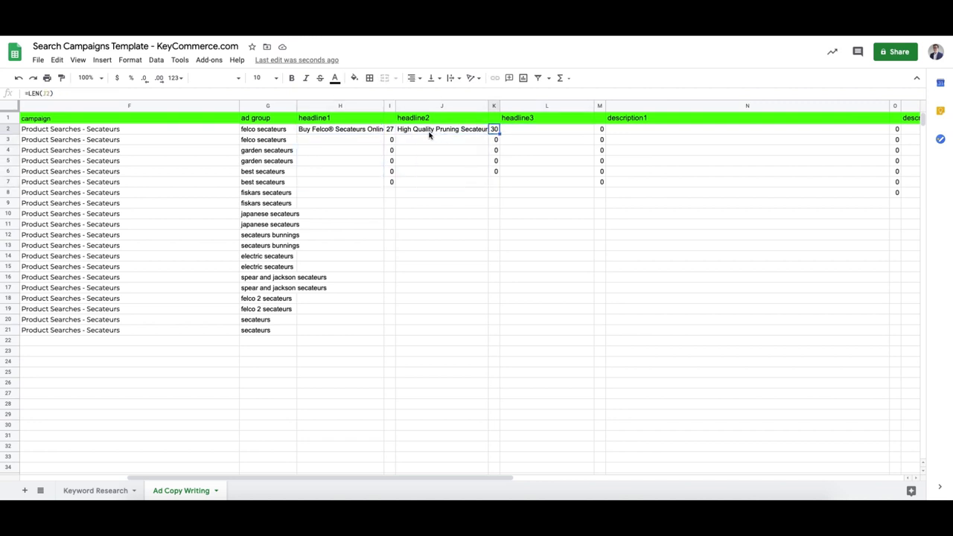
pyautogui.write('est')
pyautogui.press('BackSpace')
pyautogui.press('BackSpace')
pyautogui.press('BackSpace')
pyautogui.press('Return')
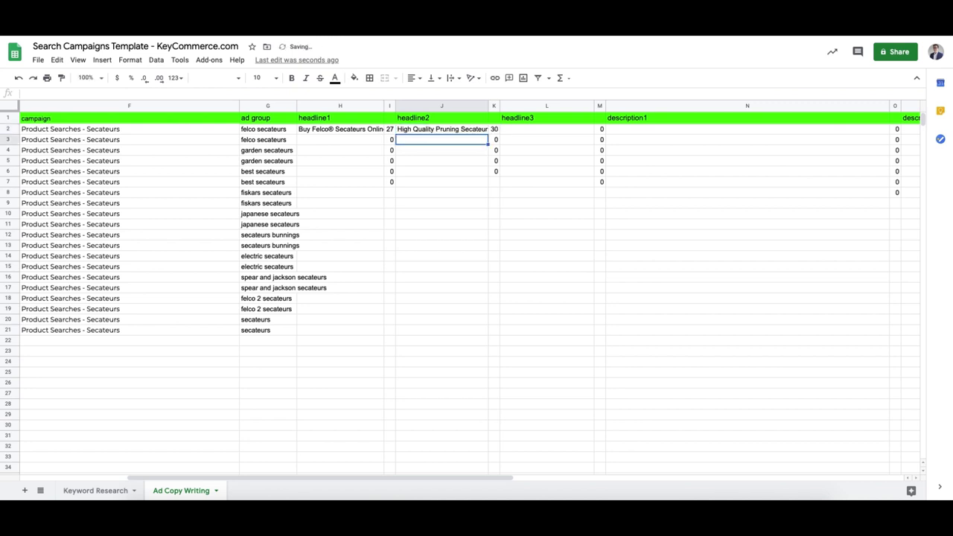
# Enter "100% Money Back Guarantee" as headline3 of the first felco secateurs row.
pyautogui.click(514, 128)
pyautogui.click(93, 94)
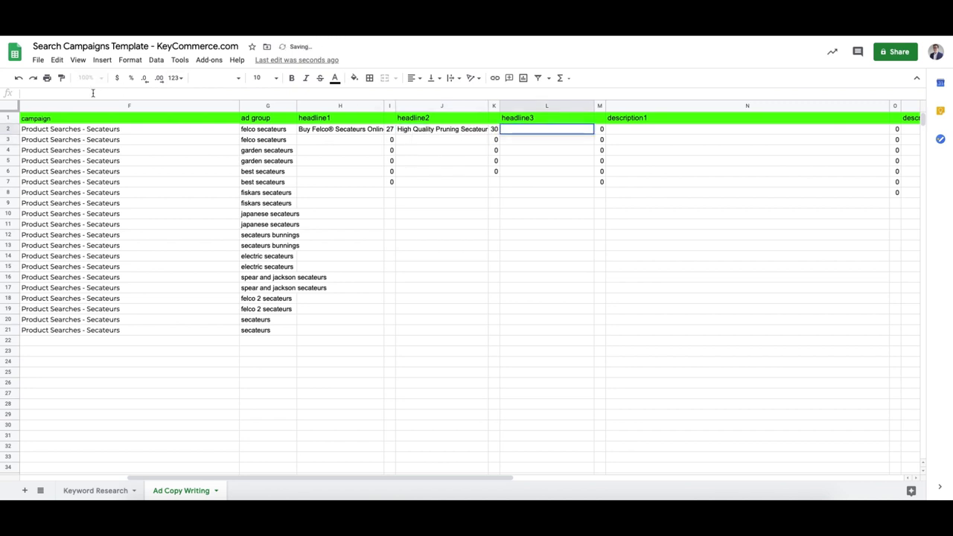
pyautogui.write('100% Mo')
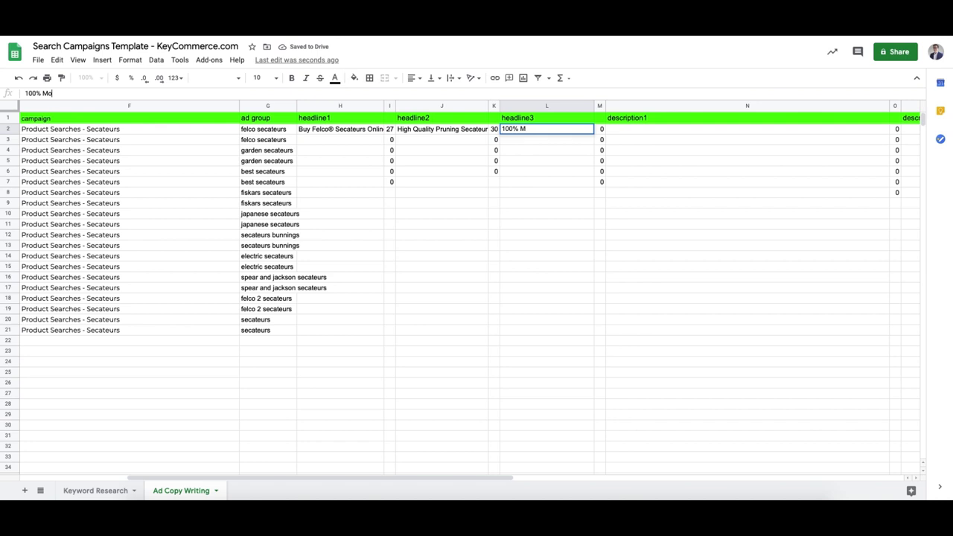
pyautogui.write('ney Back Guarantee')
pyautogui.press('Return')
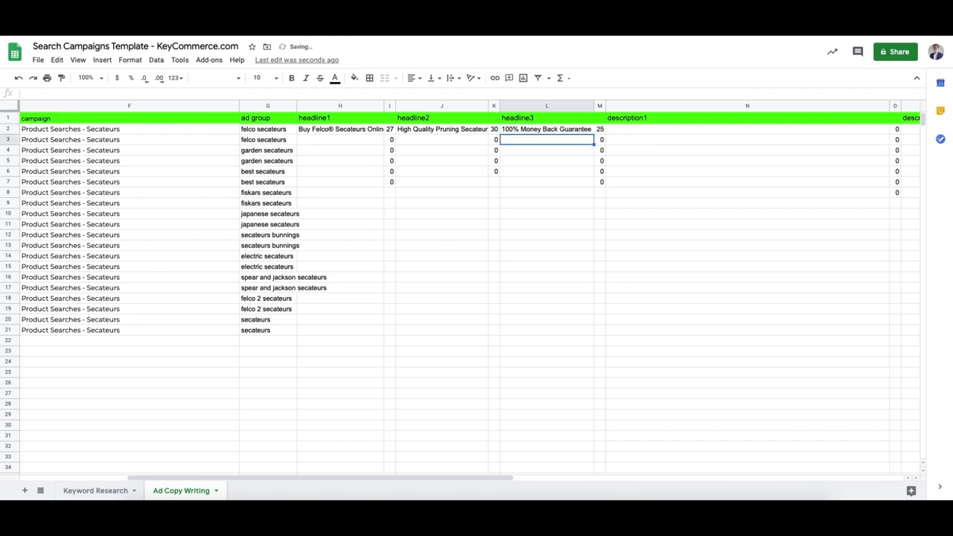
# Enter "Our Felco Secateurs have a lifetime guarantee" as description1 of the first felco secateurs row.
pyautogui.click(625, 131)
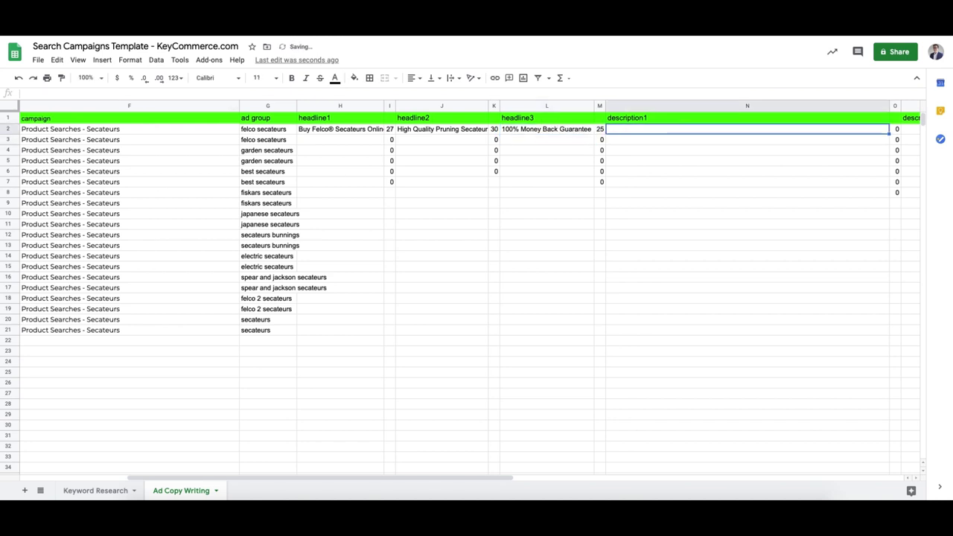
pyautogui.write('IO')
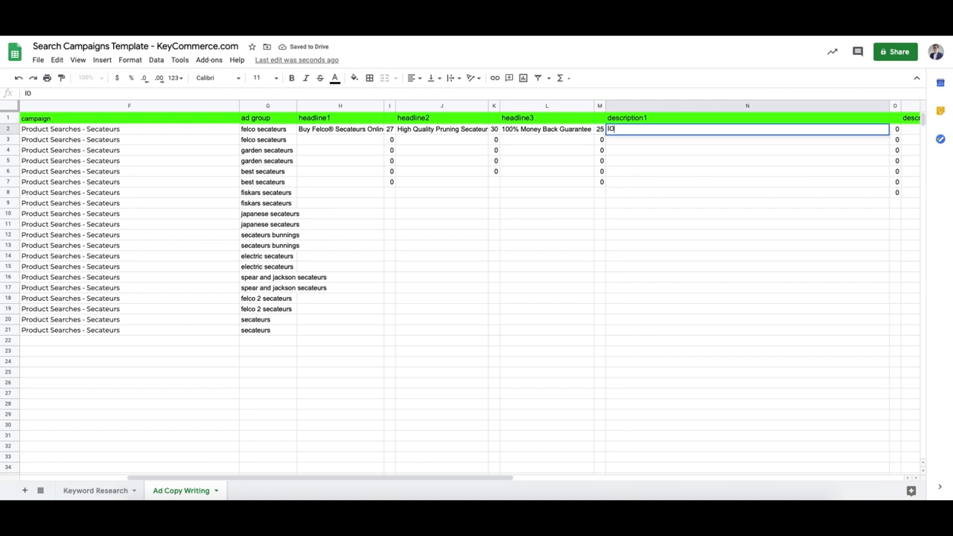
pyautogui.write('Our Felco')
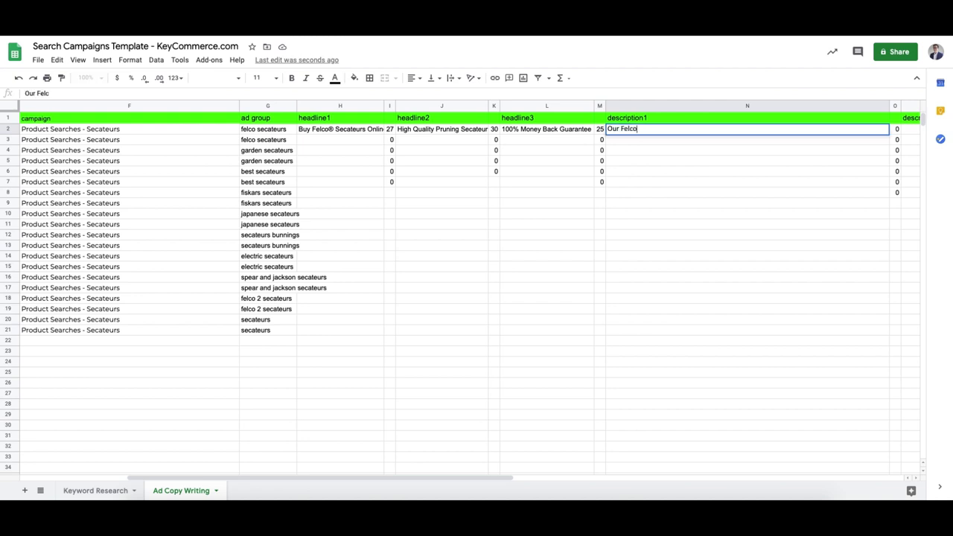
pyautogui.write(' Secateurs have a lifetime guarantee')
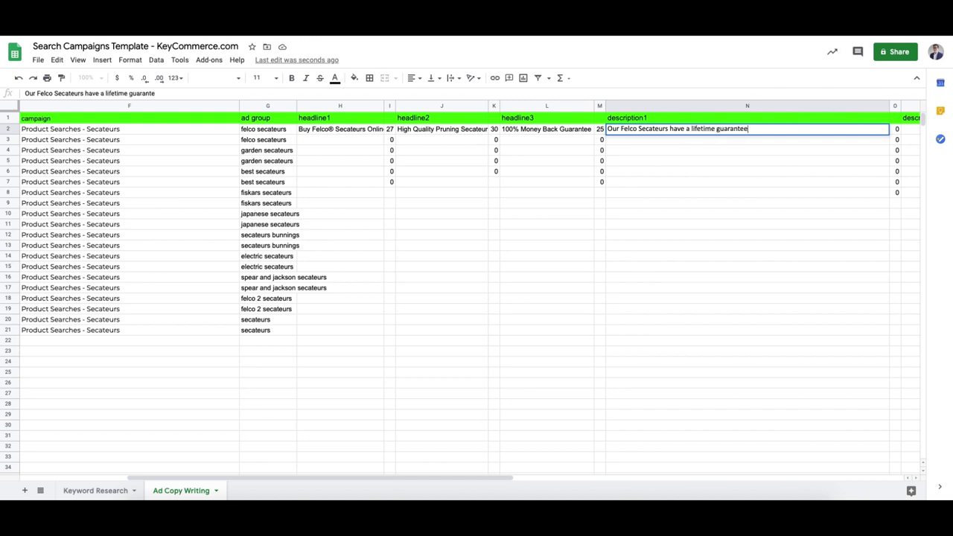
pyautogui.click(421, 131)
pyautogui.click(263, 132)
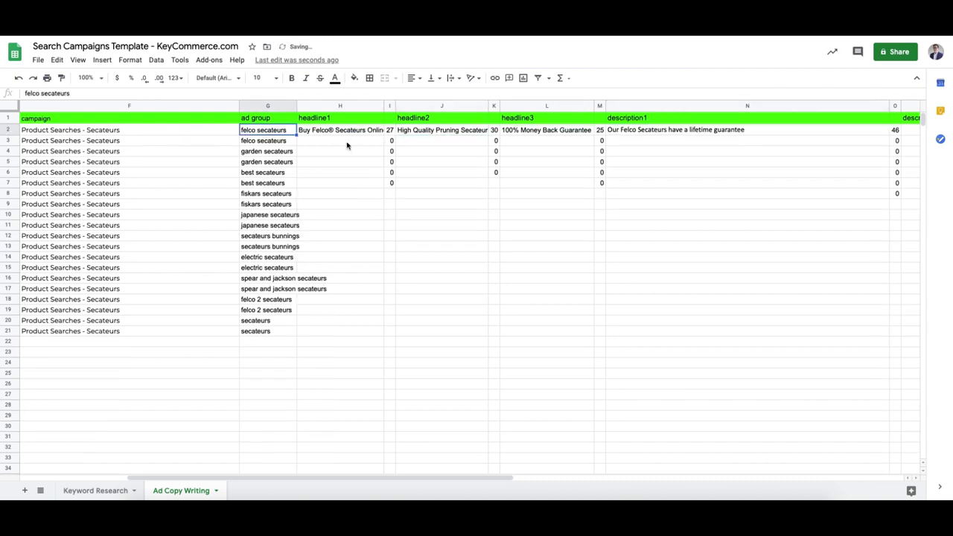
pyautogui.moveTo(268, 135); pyautogui.dragTo(320, 143)
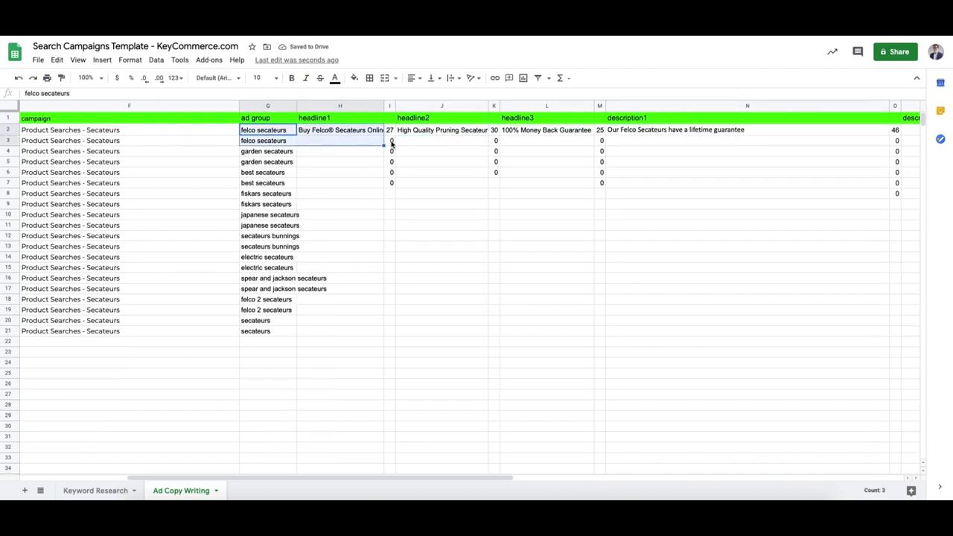
pyautogui.click(443, 141)
pyautogui.click(451, 133)
pyautogui.click(521, 135)
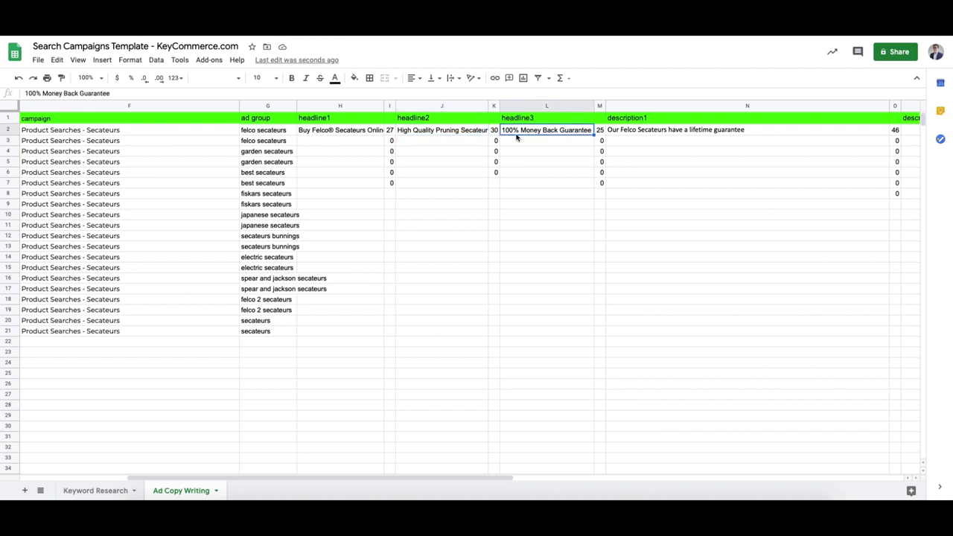
pyautogui.click(332, 143)
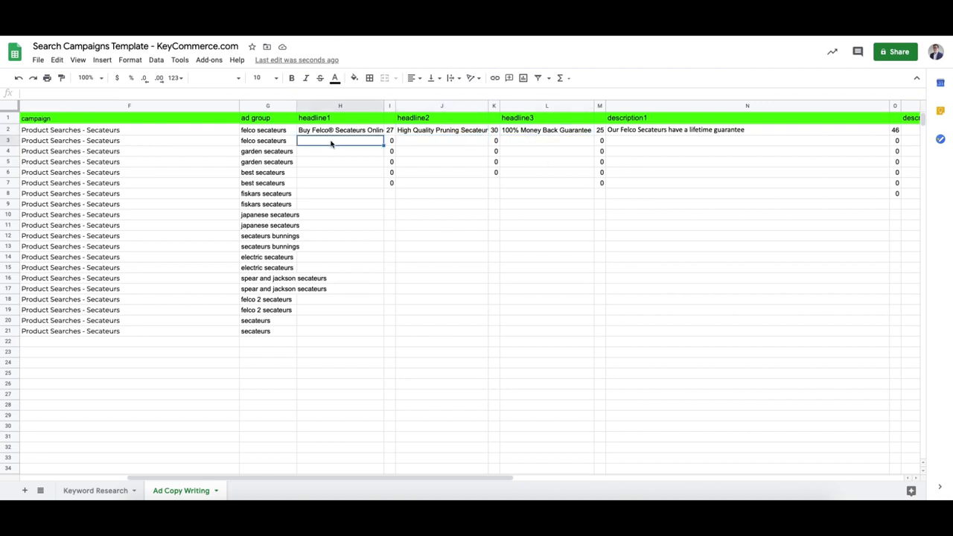
# Enter "Fast Free Delivery in 3 Days" as headline3 of the second felco secateurs row.
pyautogui.click(590, 139)
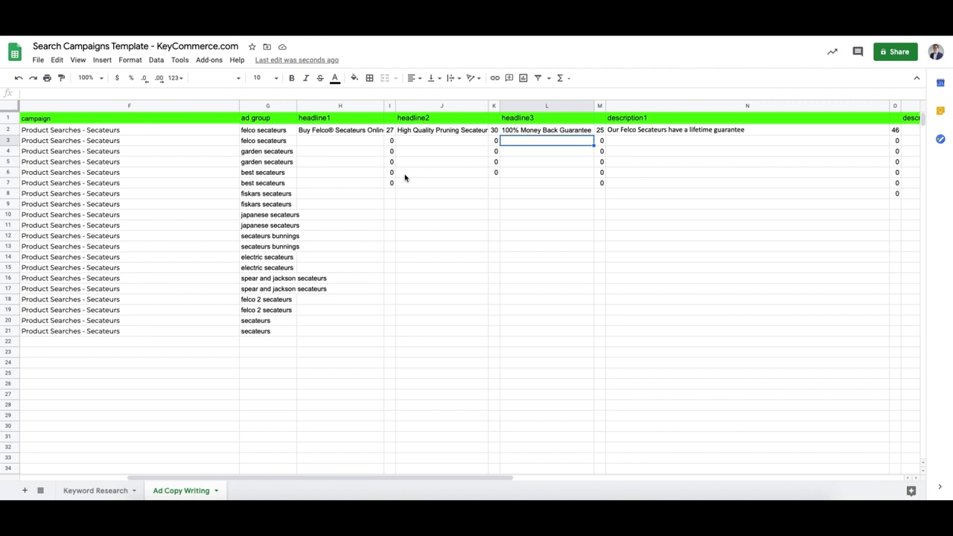
pyautogui.write('Fast Fr')
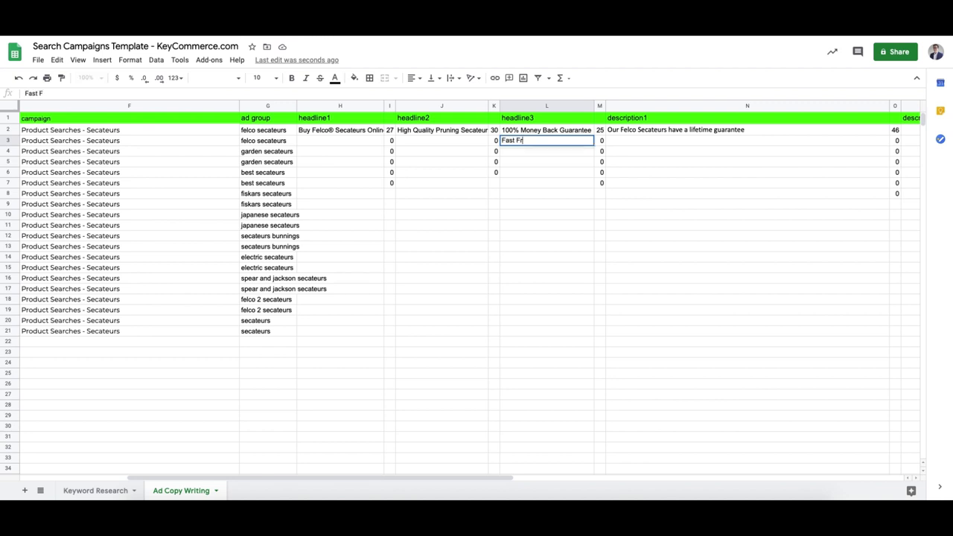
pyautogui.write('ee Delivery in 3 days')
pyautogui.press('Return')
pyautogui.press('Up')
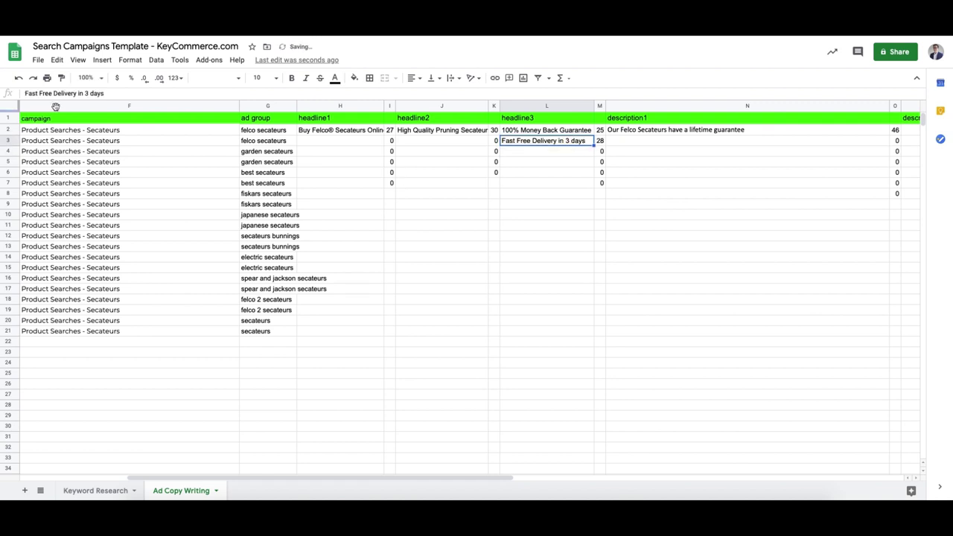
pyautogui.click(93, 92)
pyautogui.write('D')
pyautogui.press('BackSpace')
pyautogui.press('Return')
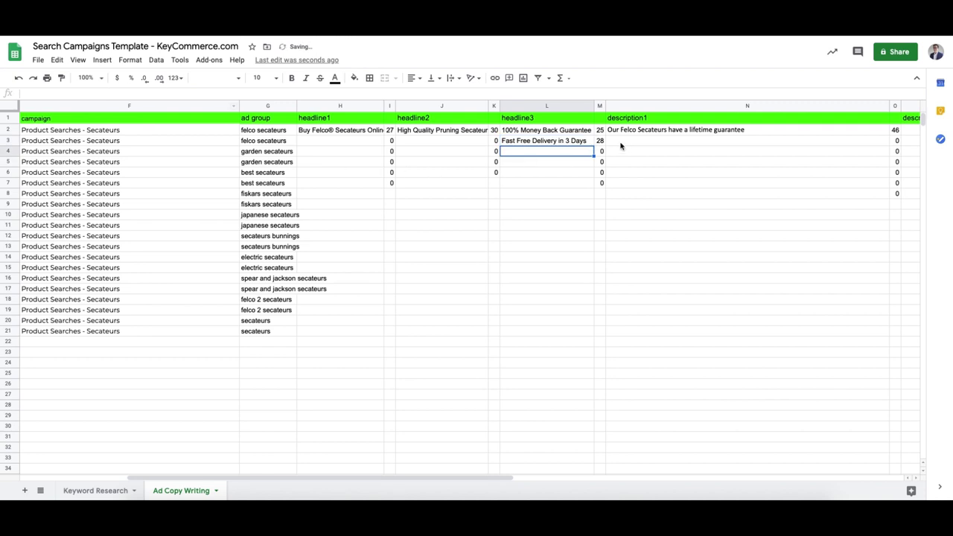
# Enter "Felco Pruning Secaeturs" as headline1 of the second felco secateurs row.
pyautogui.click(601, 140)
pyautogui.click(427, 144)
pyautogui.click(320, 142)
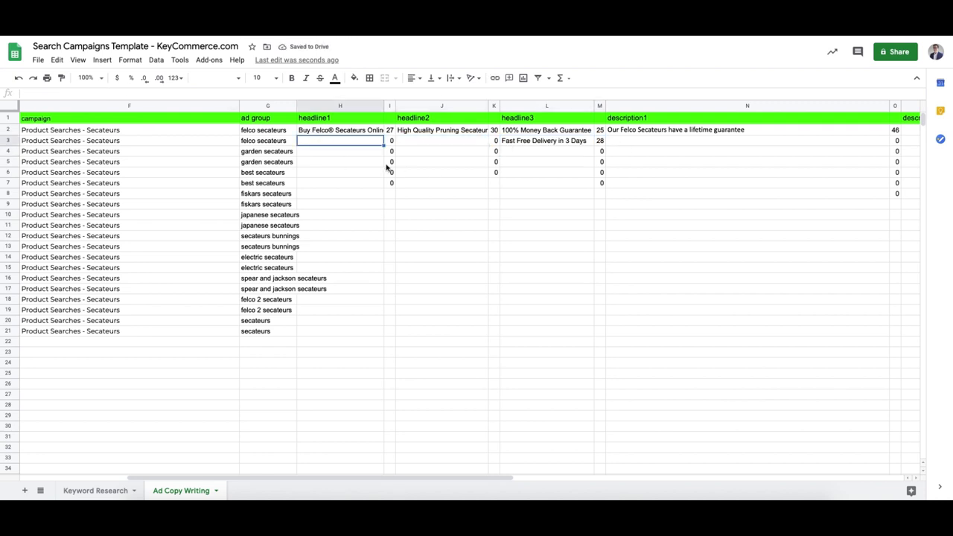
pyautogui.write('Felco Secateurs')
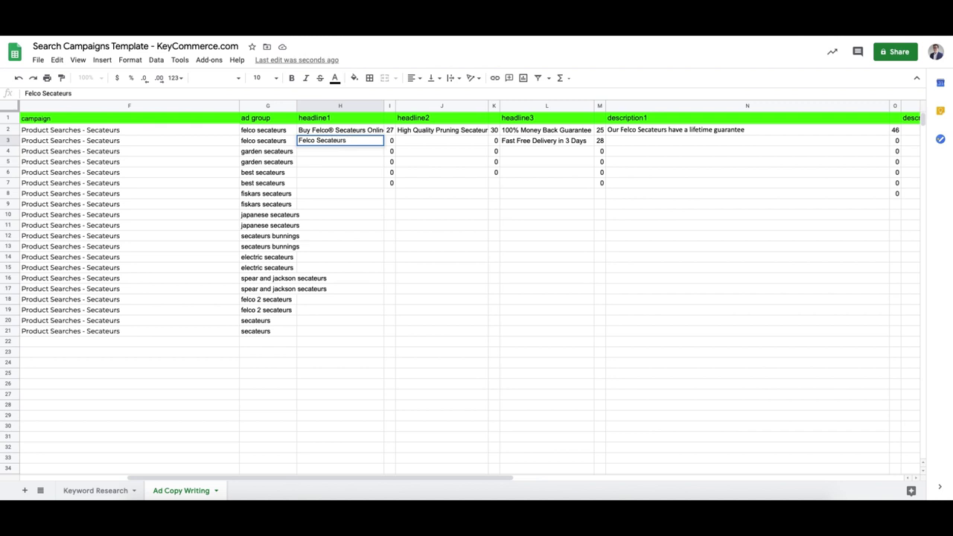
pyautogui.write('runing Secateurs')
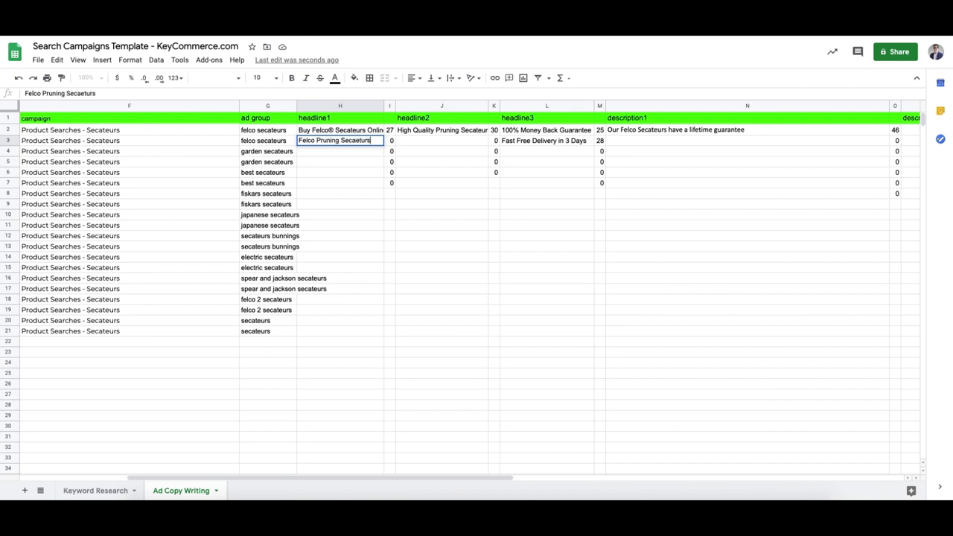
pyautogui.press('Tab')
# Enter "Bunnings Warehouse Online Store" as headline2 of the second felco secateurs row.
pyautogui.write('Bunnings Warehouse')
pyautogui.press('Return')
pyautogui.click(441, 140)
pyautogui.press('Return')
pyautogui.write('Online Store')
pyautogui.press('Return')
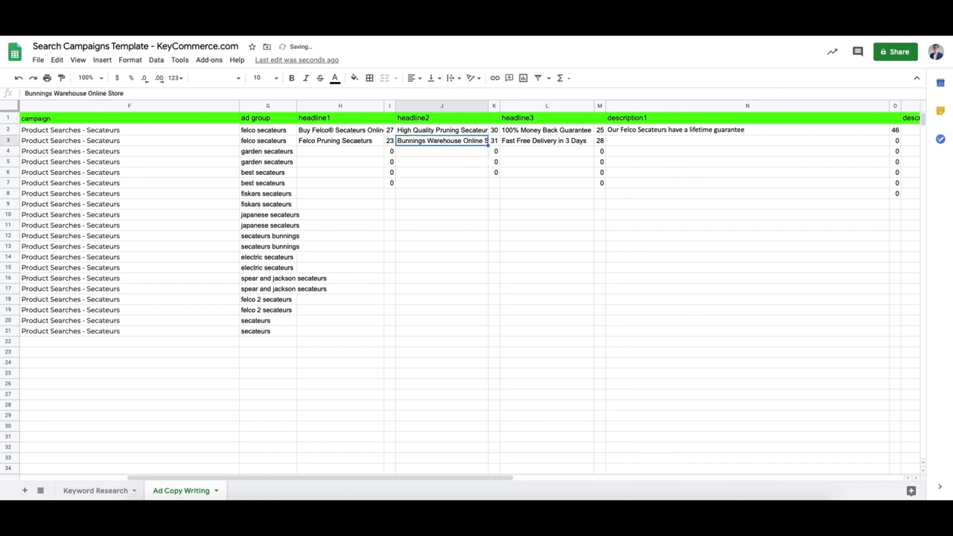
# Shorten headline2 of the second felco secateurs row to "Bunnings Warehouse".
pyautogui.click(160, 93)
pyautogui.hotkey('ctrl', 'shift', 'Left')
pyautogui.hotkey('ctrl', 'shift', 'Left')
pyautogui.press('BackSpace')
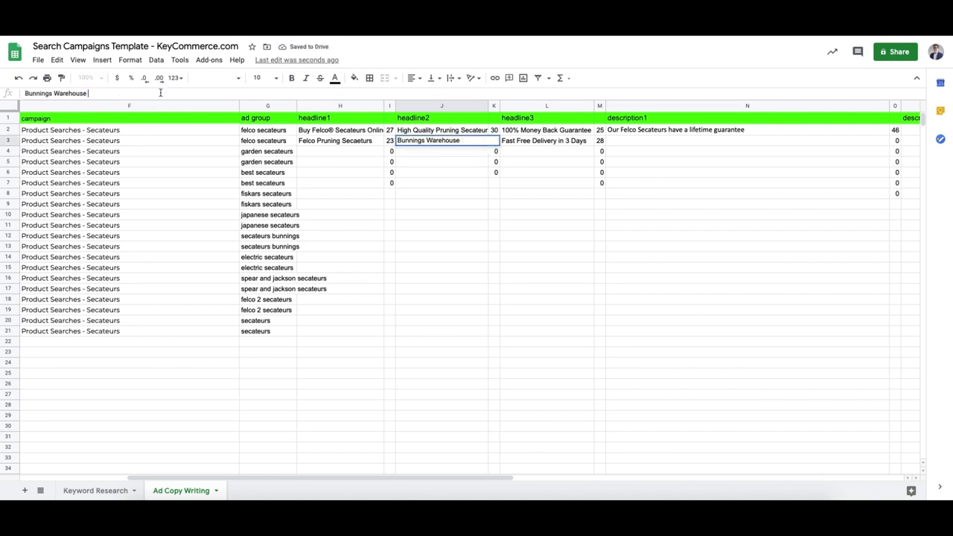
pyautogui.press('BackSpace')
# Try adding "| Buy Online" to headline2 of the second felco secateurs row, and remove the addition.
pyautogui.press('Return')
pyautogui.write('| Buy Online')
pyautogui.press('Return')
pyautogui.click(119, 93)
pyautogui.moveTo(121, 93); pyautogui.dragTo(83, 93)
pyautogui.press('BackSpace')
pyautogui.click(447, 151)
pyautogui.press('Up')
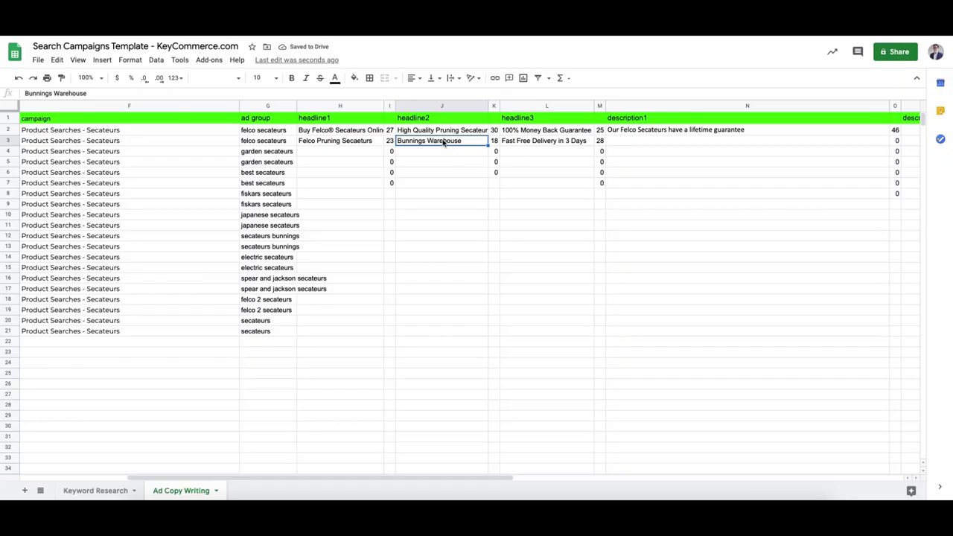
# Review the second felco secateurs row's headline1 and headline2 and the first row's description1 and description2 cells.
pyautogui.click(357, 144)
pyautogui.click(427, 144)
pyautogui.click(363, 141)
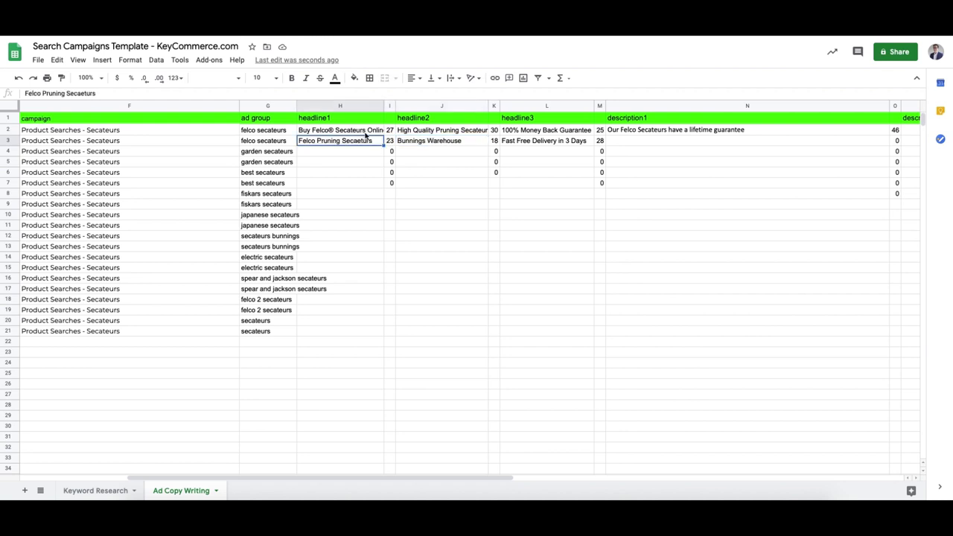
pyautogui.click(436, 144)
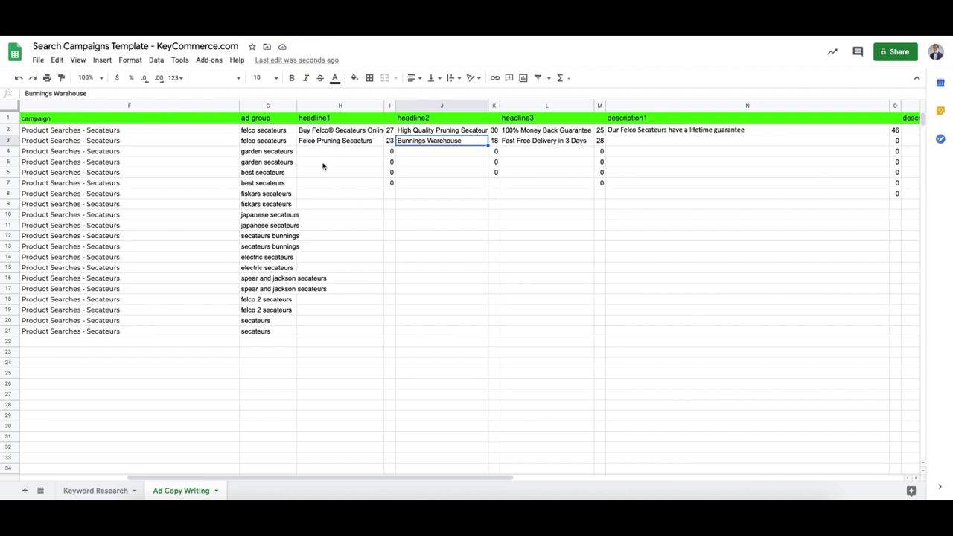
pyautogui.click(640, 134)
pyautogui.hscroll(4, 572, 152)
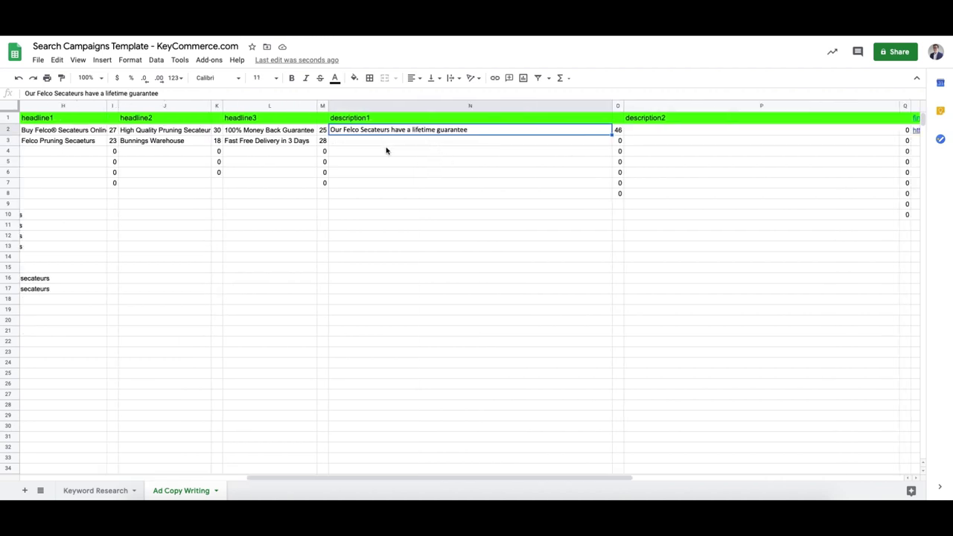
pyautogui.click(212, 93)
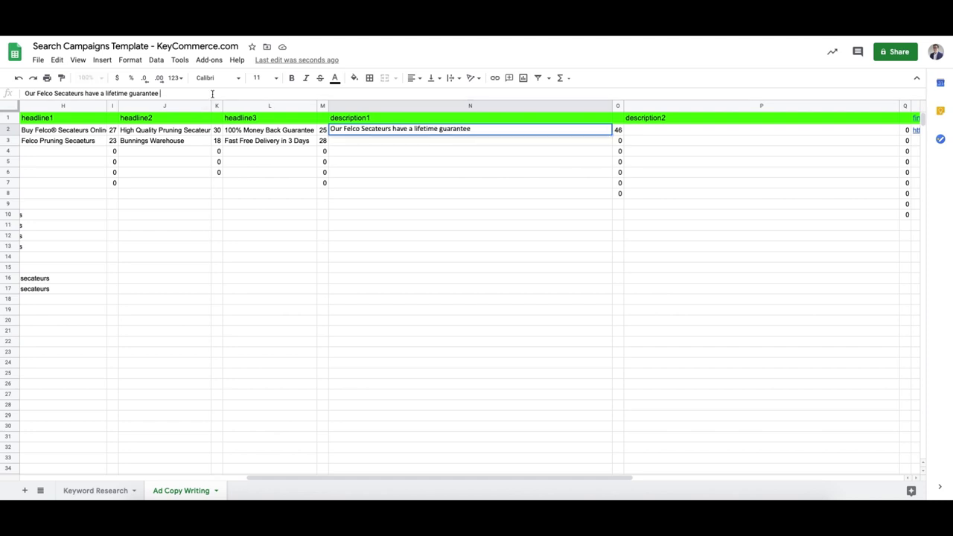
pyautogui.click(646, 132)
pyautogui.click(443, 132)
pyautogui.click(655, 132)
pyautogui.press('Return')
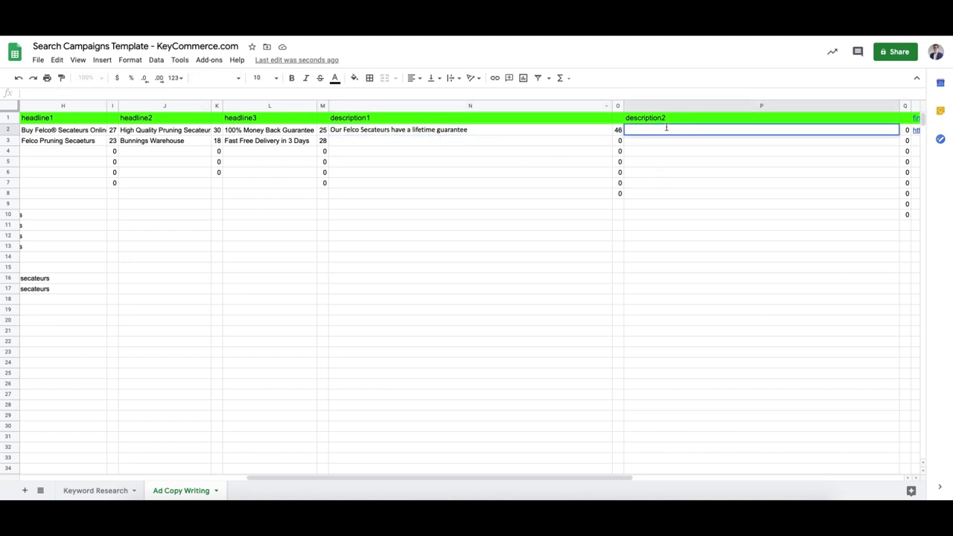
pyautogui.click(436, 131)
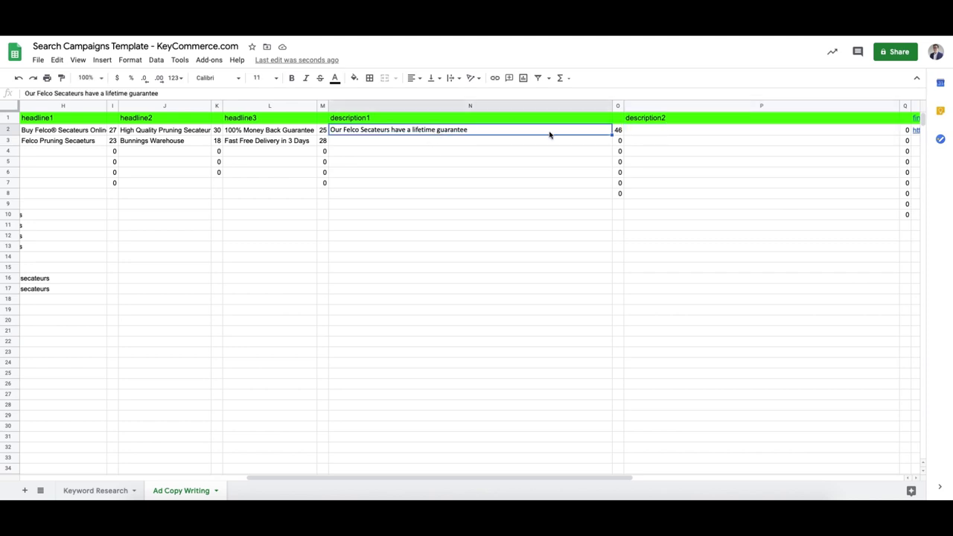
pyautogui.click(185, 95)
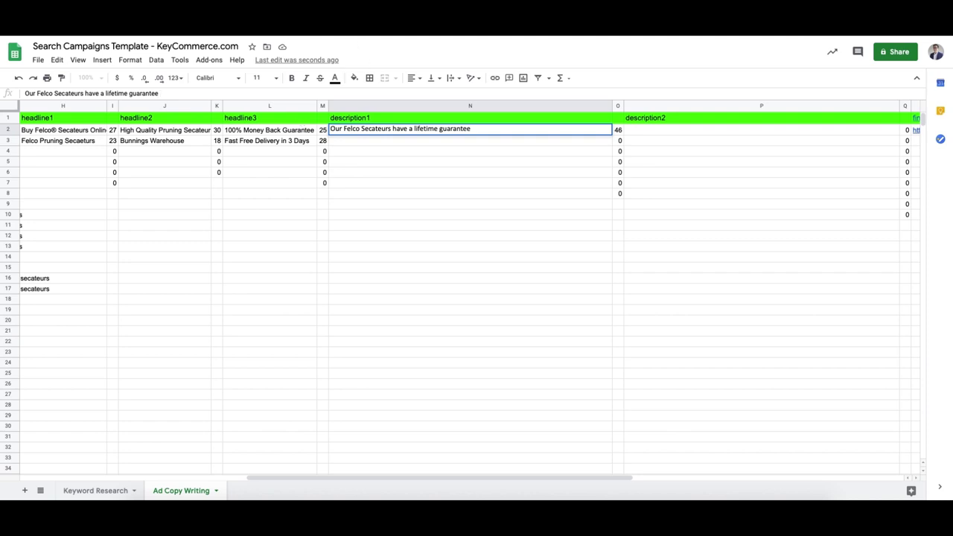
# Search Google for "cashvertising amazon" and open the Amazon Australia listing for the CA$HVERTISING book.
pyautogui.press('super+l')
pyautogui.write('cashvertising')
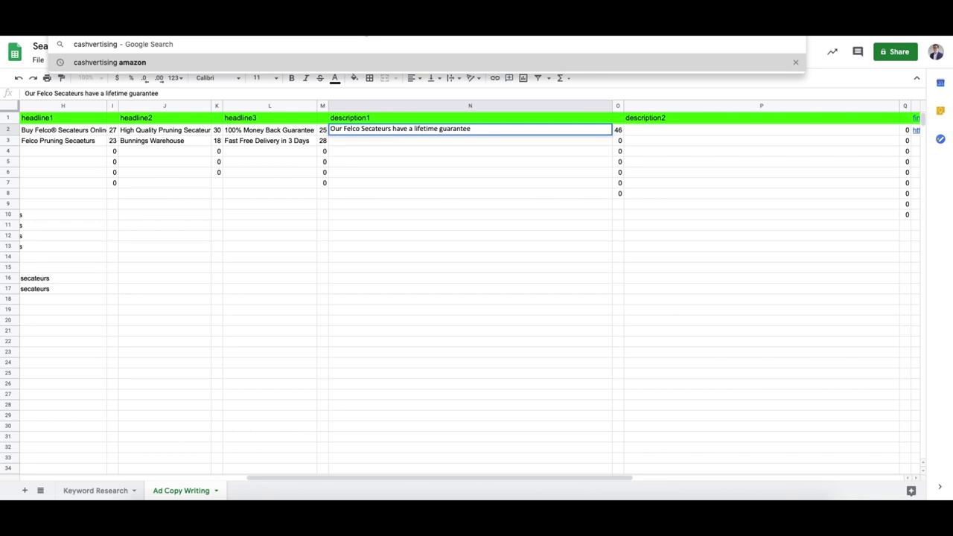
pyautogui.press('Return')
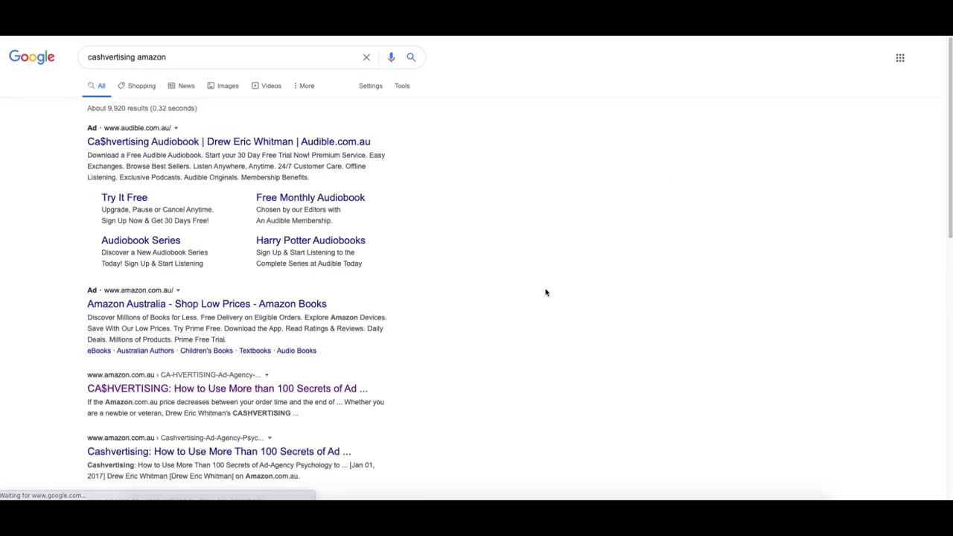
pyautogui.scroll(-2, 216, 331)
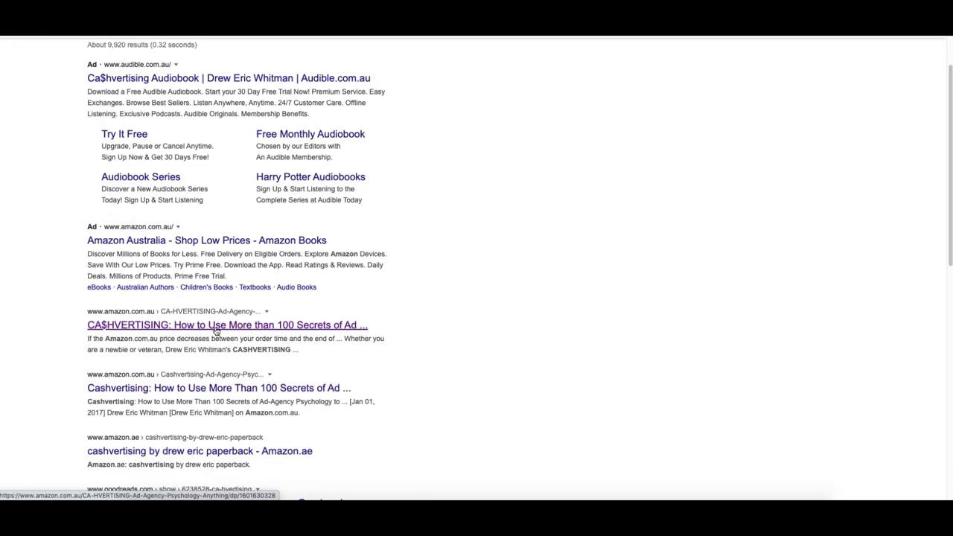
pyautogui.click(183, 329)
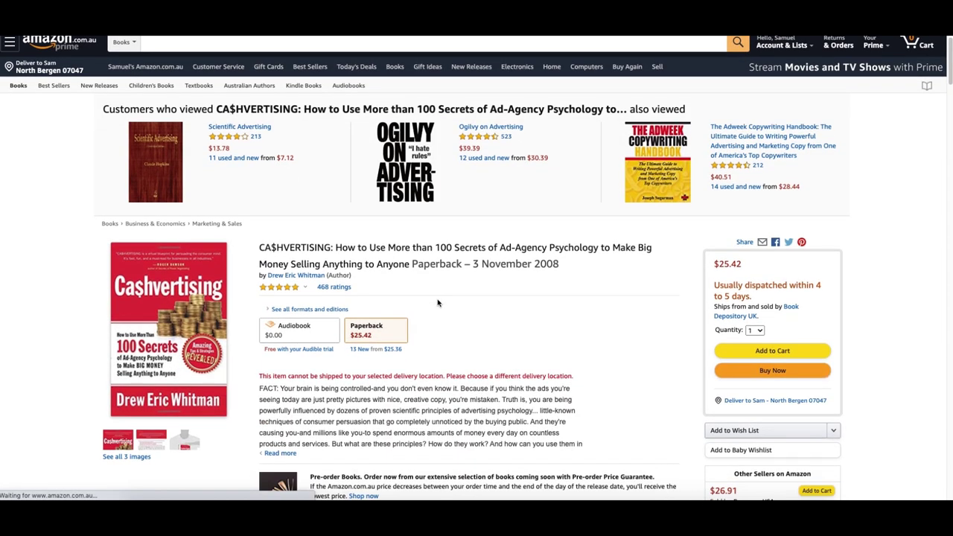
# Examine the CA$HVERTISING book's title, description and related advertising books on its Amazon product page.
pyautogui.scroll(-1, 438, 302)
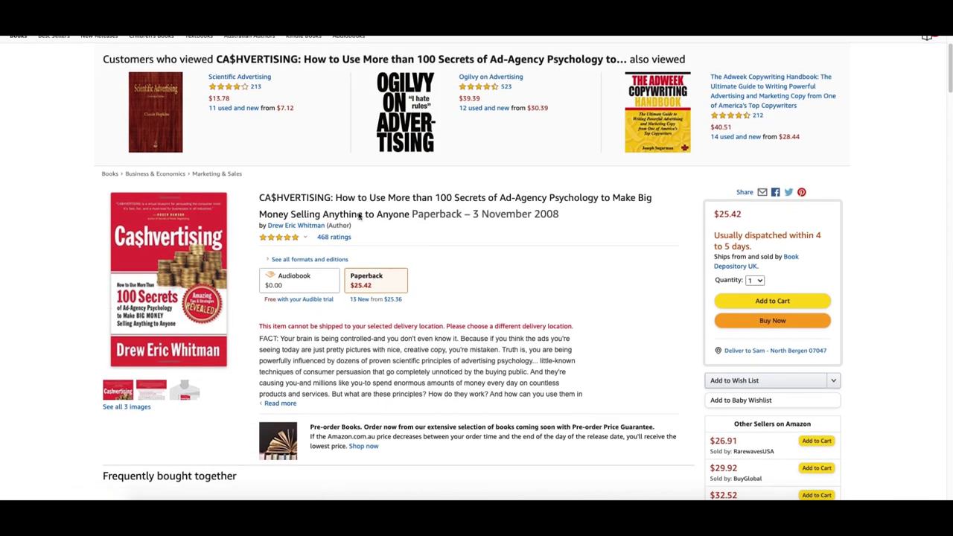
pyautogui.moveTo(246, 201); pyautogui.dragTo(573, 215)
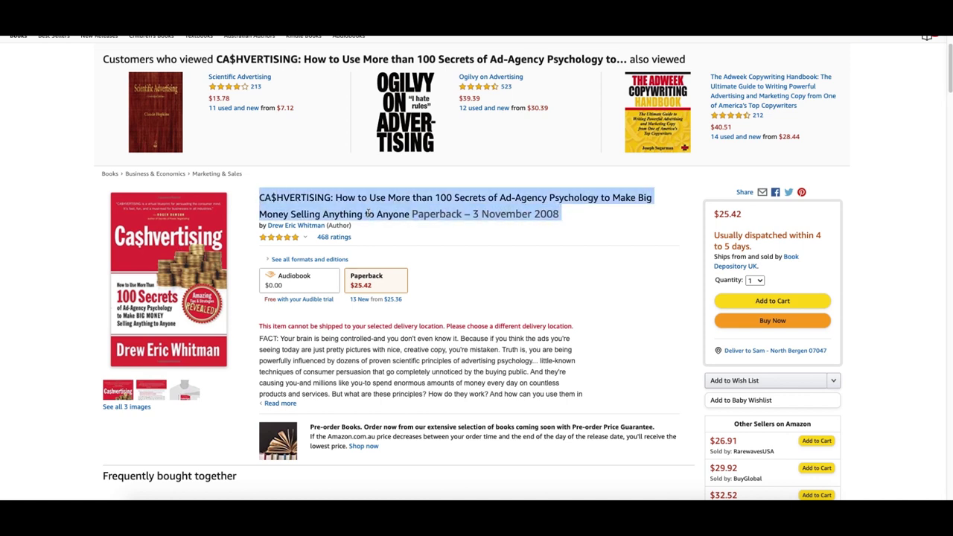
pyautogui.scroll(-1, 462, 232)
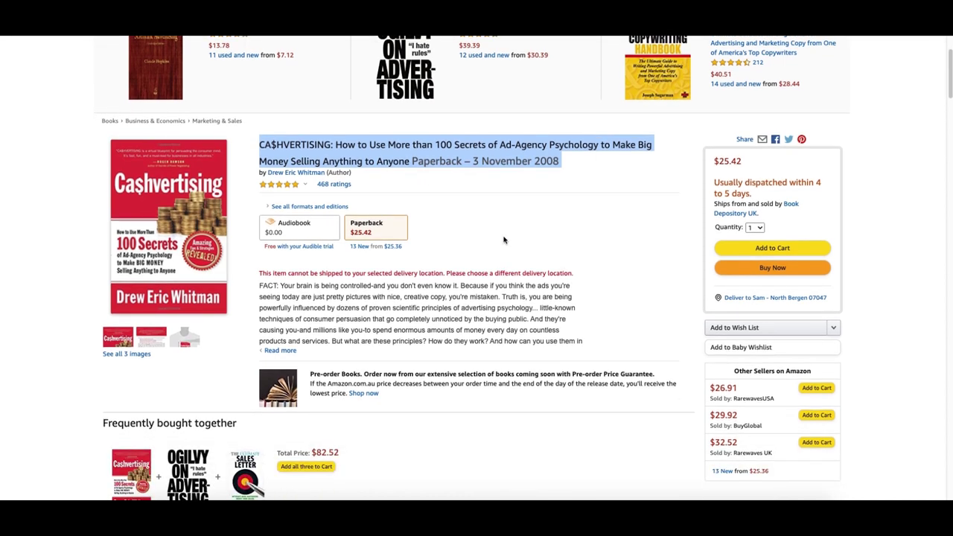
pyautogui.scroll(-1, 529, 240)
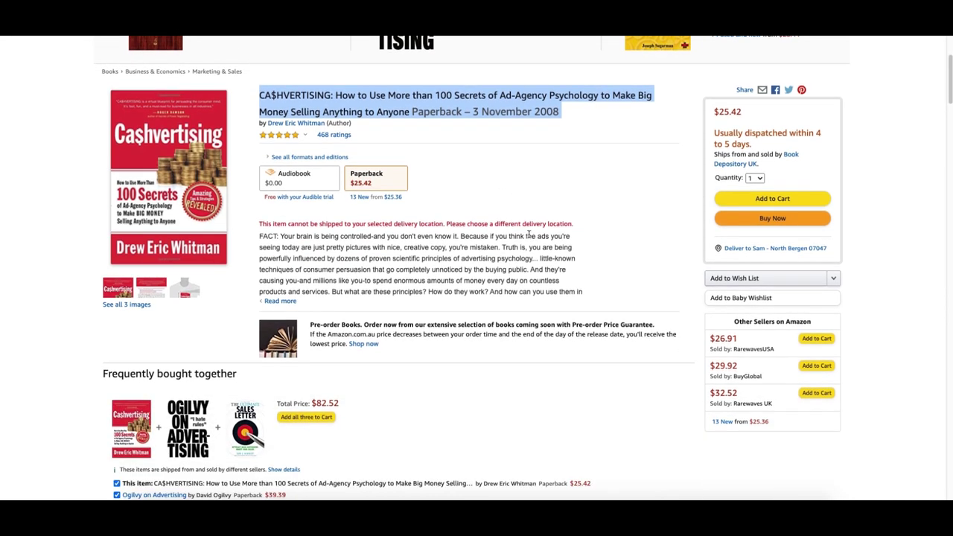
pyautogui.scroll(-2, 514, 234)
pyautogui.scroll(2, 565, 235)
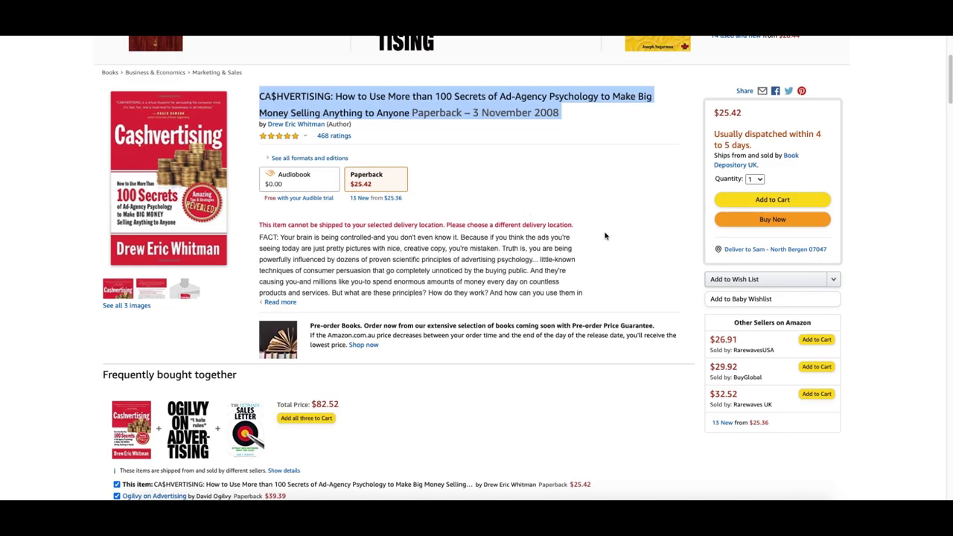
pyautogui.scroll(-6, 512, 223)
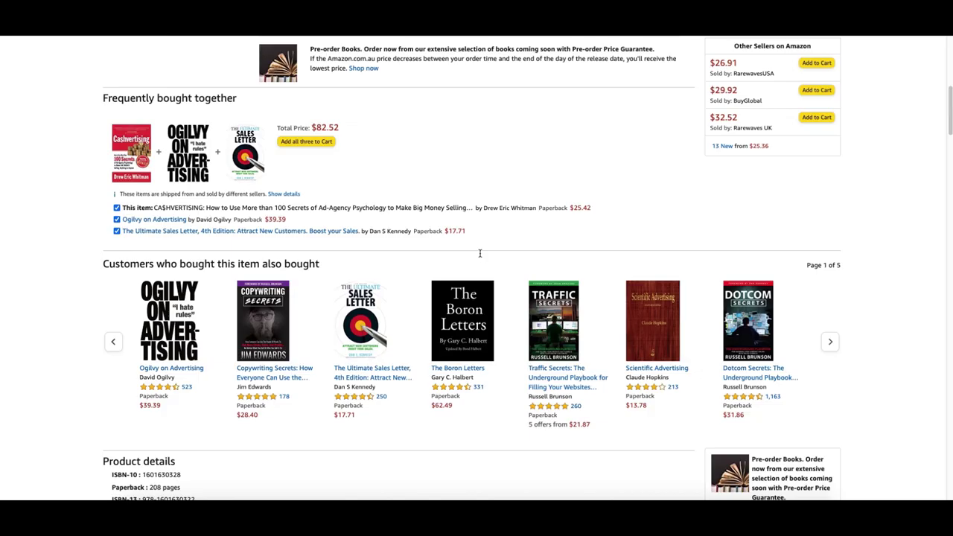
# Review the CA$HVERTISING book's author content, learning points and customer reviews on its Amazon page.
pyautogui.scroll(-15, 484, 256)
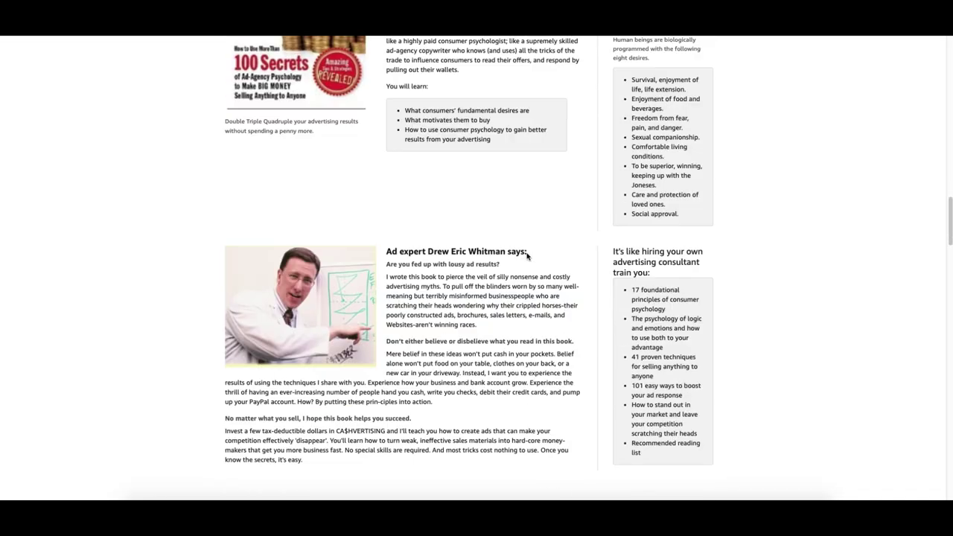
pyautogui.scroll(-15, 524, 258)
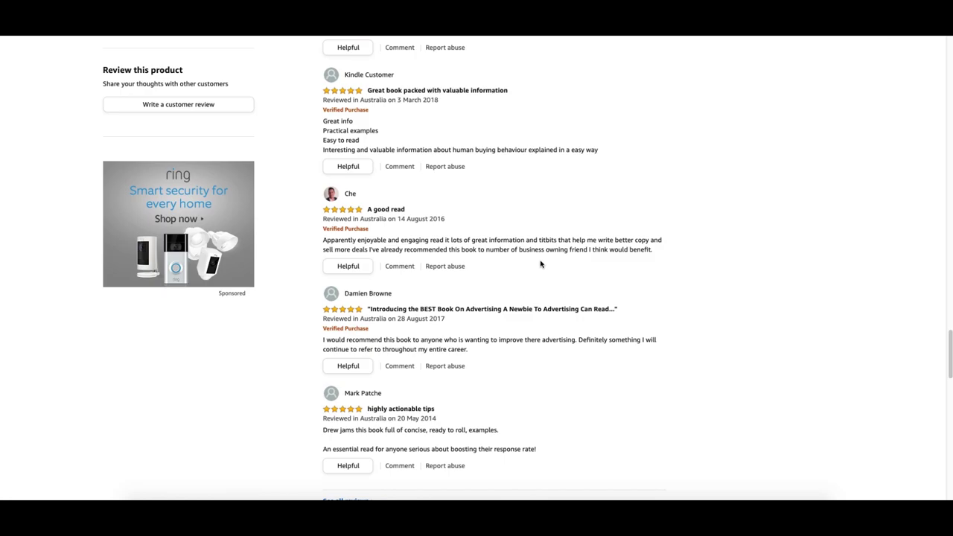
pyautogui.scroll(20, 519, 237)
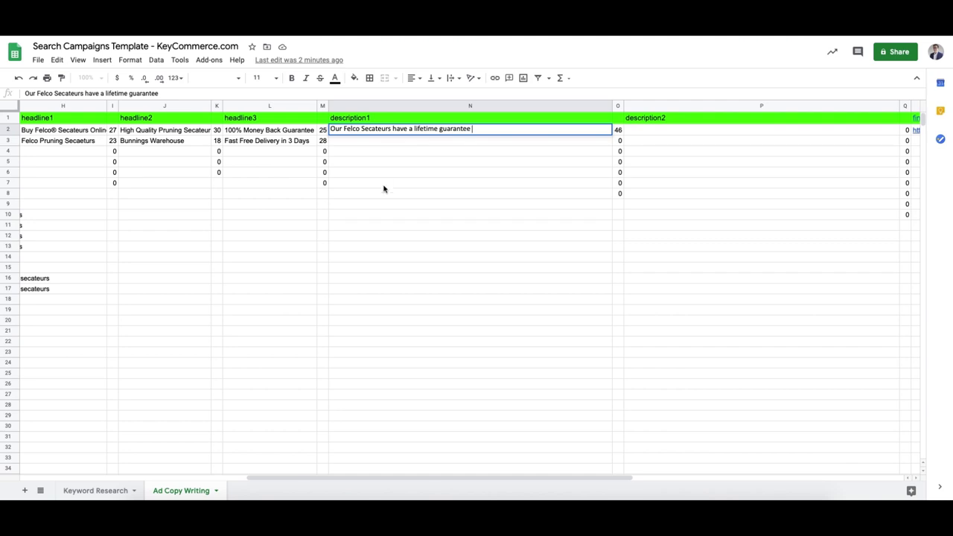
# Extend the first felco secateurs row's description1 with "and with Free Express Shipping in 3 days. Buy Now!".
pyautogui.write('and with')
pyautogui.write(' free')
pyautogui.write('ree Express Shipping in 3 days')
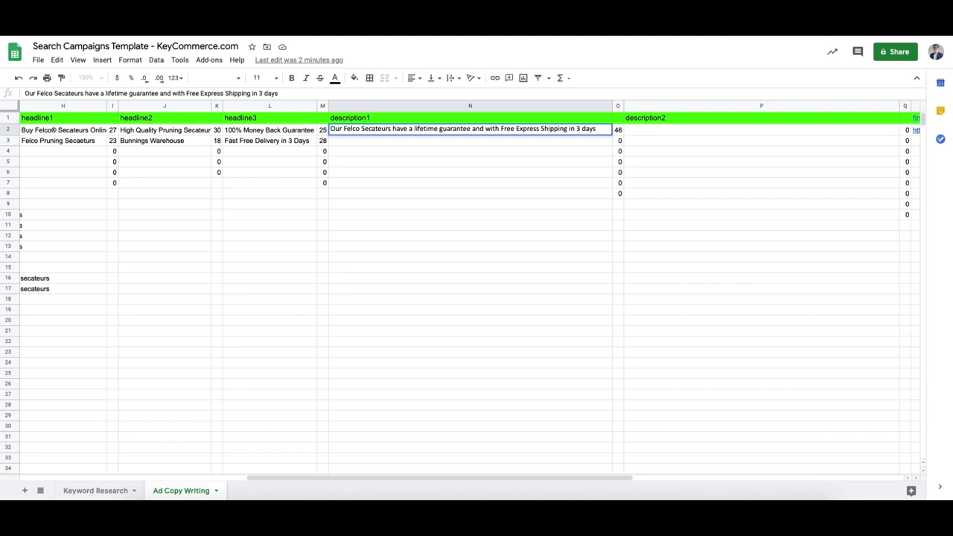
pyautogui.write('. Buy Now!')
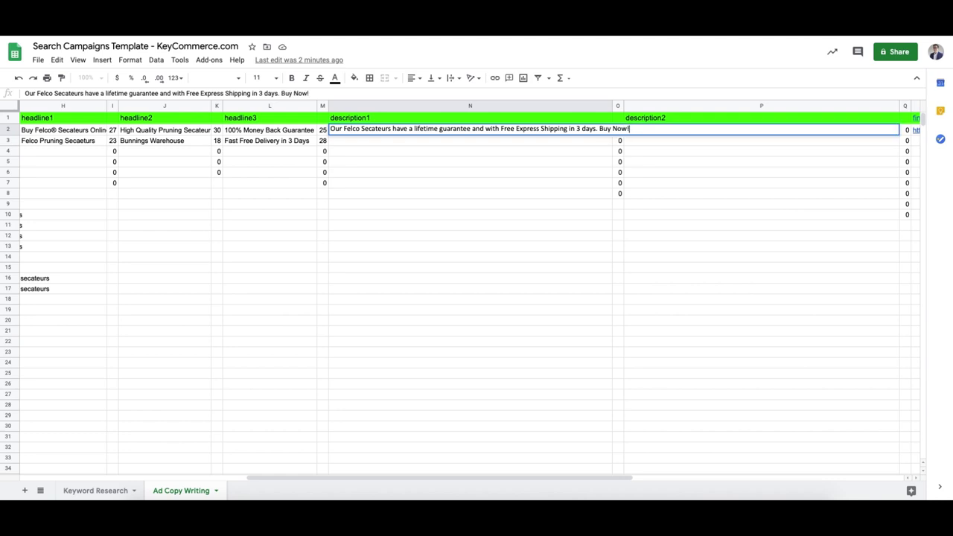
pyautogui.press('Return')
pyautogui.click(617, 130)
pyautogui.press('Left')
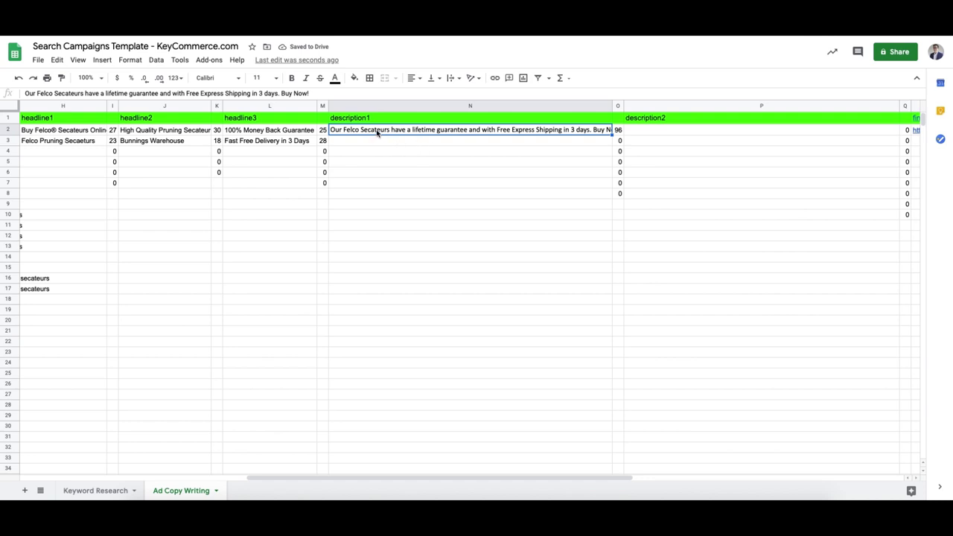
# Remove the word "and" before "with Free Express Shipping" in the first row's description1.
pyautogui.doubleClick(67, 93)
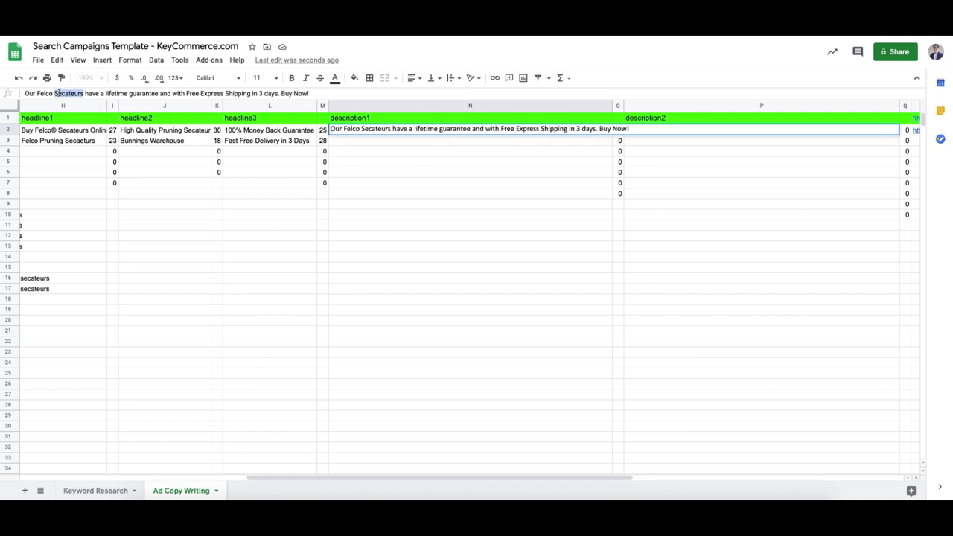
pyautogui.click(116, 93)
pyautogui.press('BackSpace')
pyautogui.press('BackSpace')
pyautogui.press('Return')
pyautogui.press('Up')
# Reword the shipping offer in the first row's description1 to "3-Day Free Express Shipping", dropping "in 3 days".
pyautogui.click(246, 94)
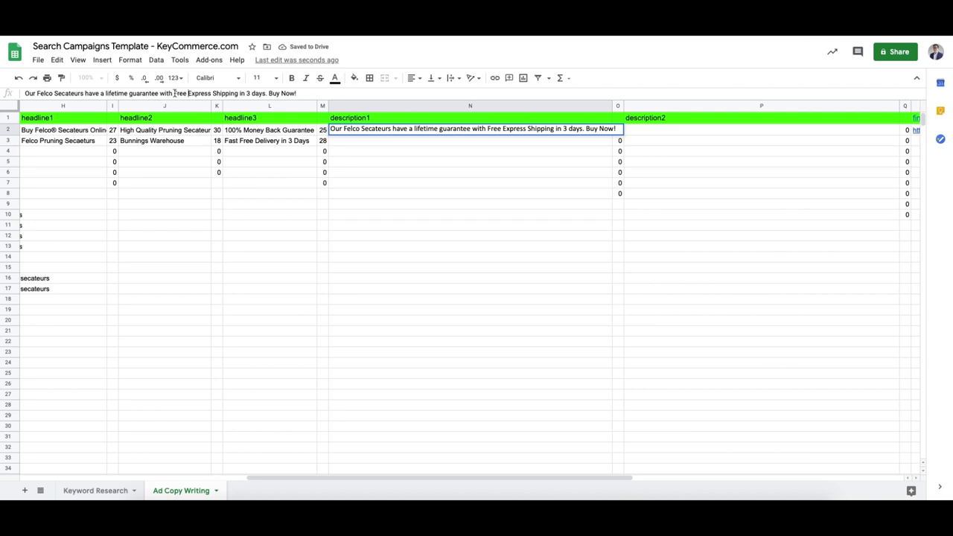
pyautogui.write('3-D')
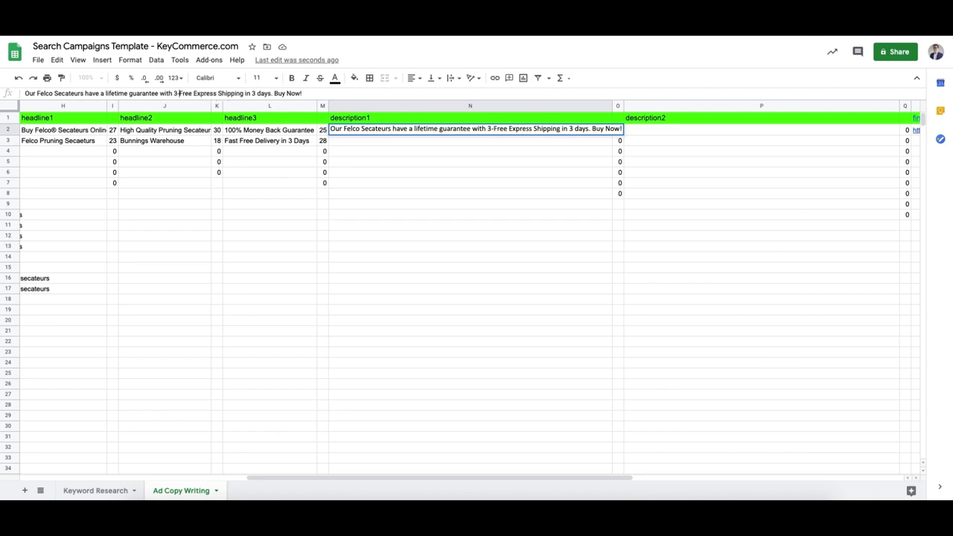
pyautogui.write('ay')
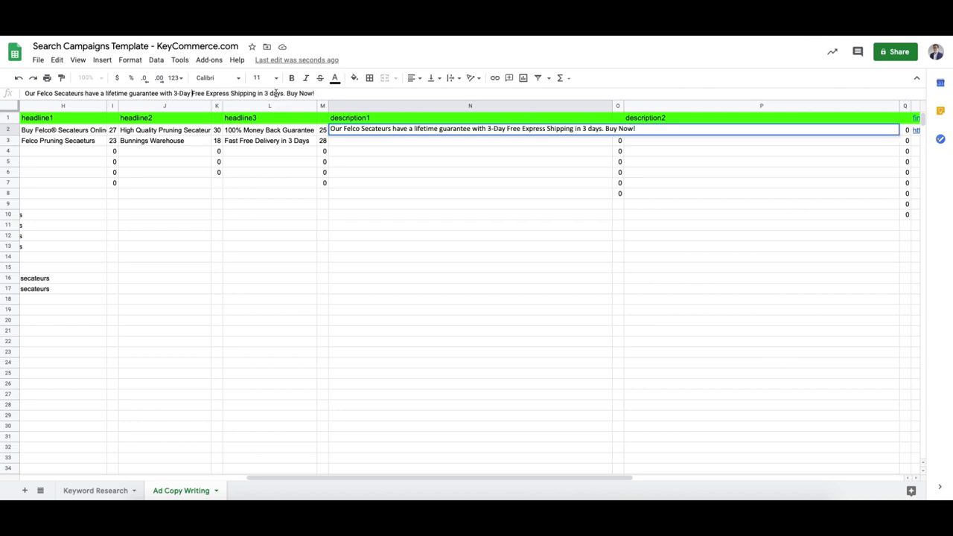
pyautogui.moveTo(284, 93); pyautogui.dragTo(254, 93)
pyautogui.press('BackSpace')
pyautogui.press('Return')
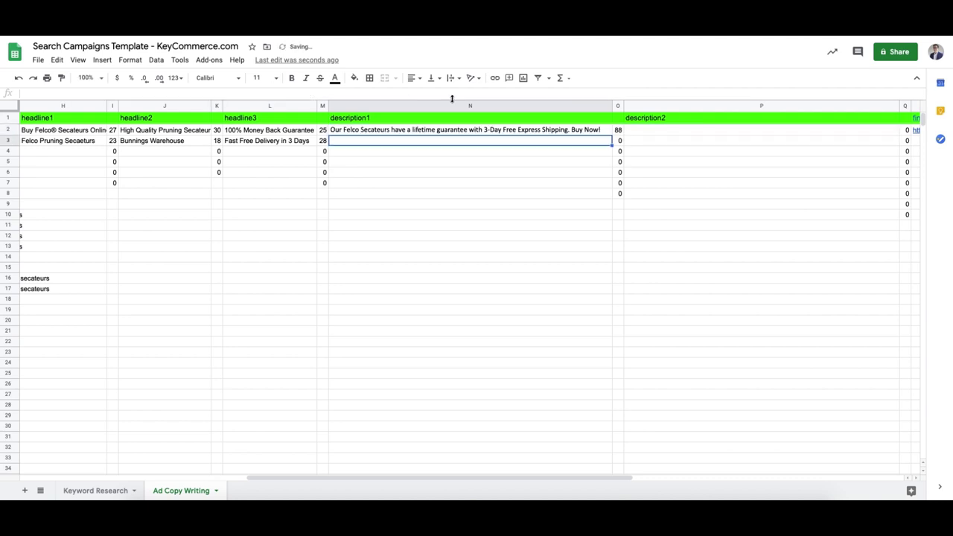
# Try removing "Buy Now!" from the first row's description1, and undo the removal.
pyautogui.click(554, 131)
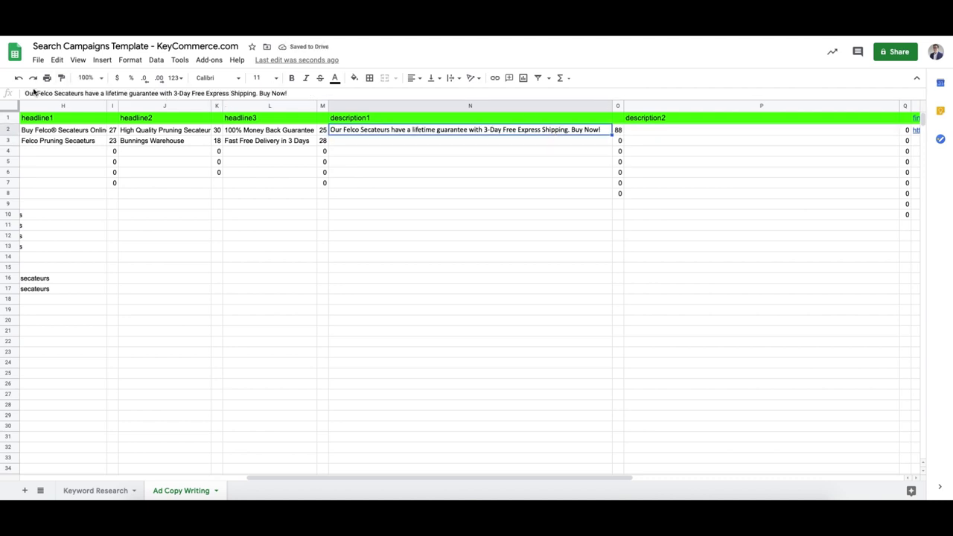
pyautogui.click(622, 135)
pyautogui.click(580, 135)
pyautogui.click(296, 93)
pyautogui.moveTo(292, 93); pyautogui.dragTo(260, 93)
pyautogui.press('BackSpace')
pyautogui.press('Return')
pyautogui.click(617, 129)
pyautogui.click(469, 130)
pyautogui.hotkey('ctrl', 'z')
# Copy the first row's description1 text into its description2 cell.
pyautogui.hotkey('ctrl', 'c')
pyautogui.click(641, 131)
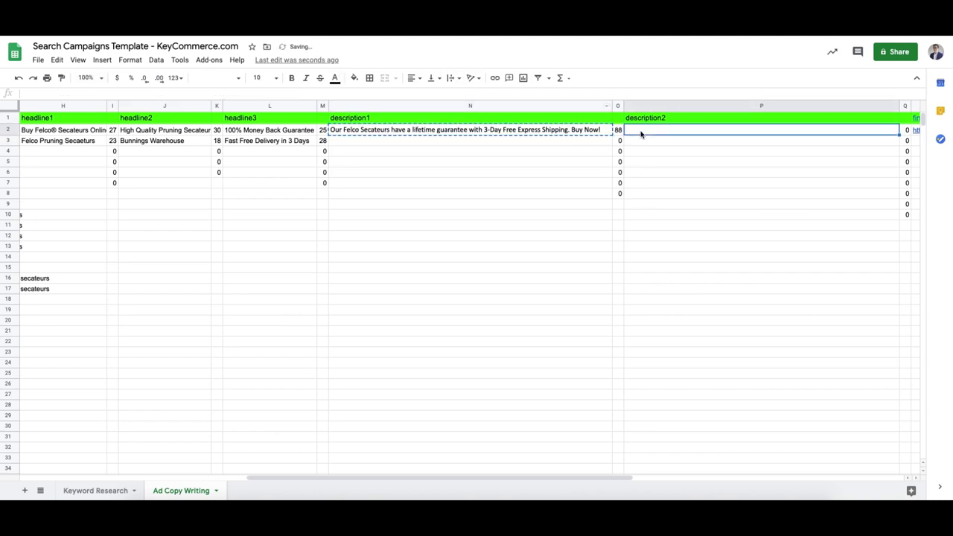
pyautogui.click(564, 132)
pyautogui.click(674, 133)
pyautogui.hotkey('ctrl', 'v')
# Replace the first row's description1 with "Need Quality Australia-made secateurs for your pruning job?".
pyautogui.click(528, 135)
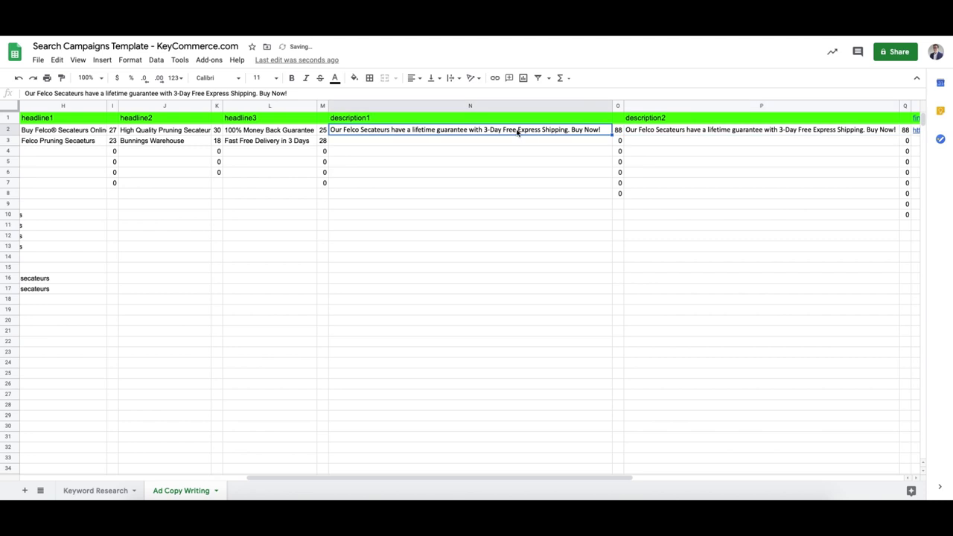
pyautogui.press('Delete')
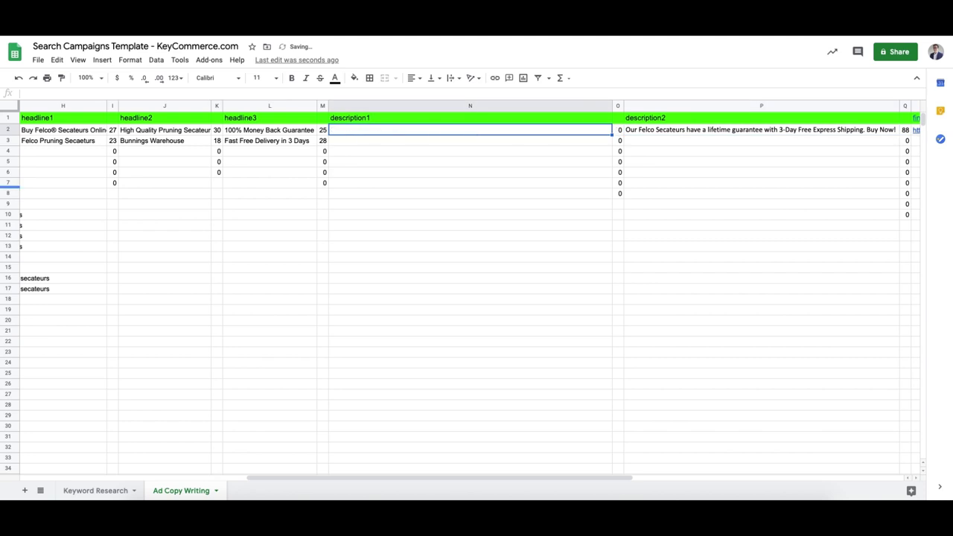
pyautogui.write('Need Quality')
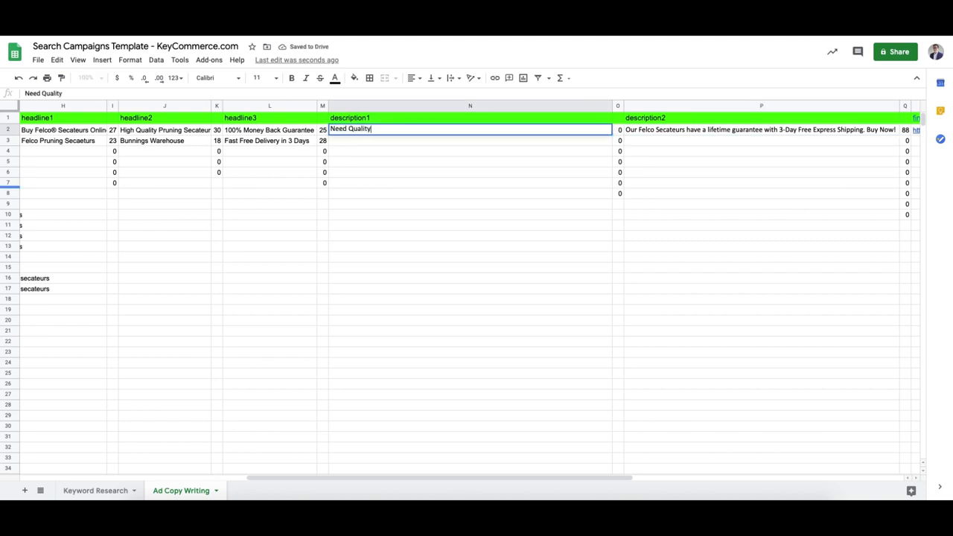
pyautogui.write(' Australia-made')
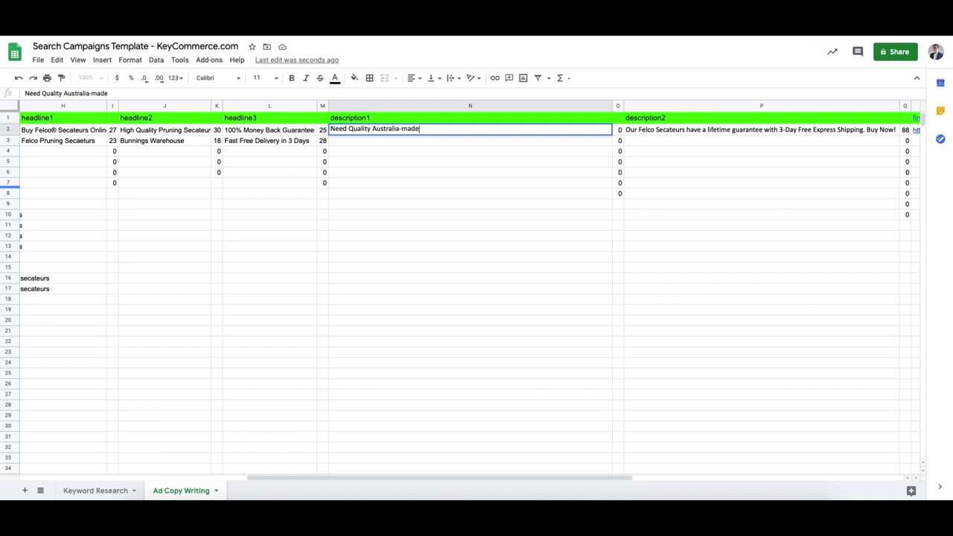
pyautogui.write(' secateurs to get')
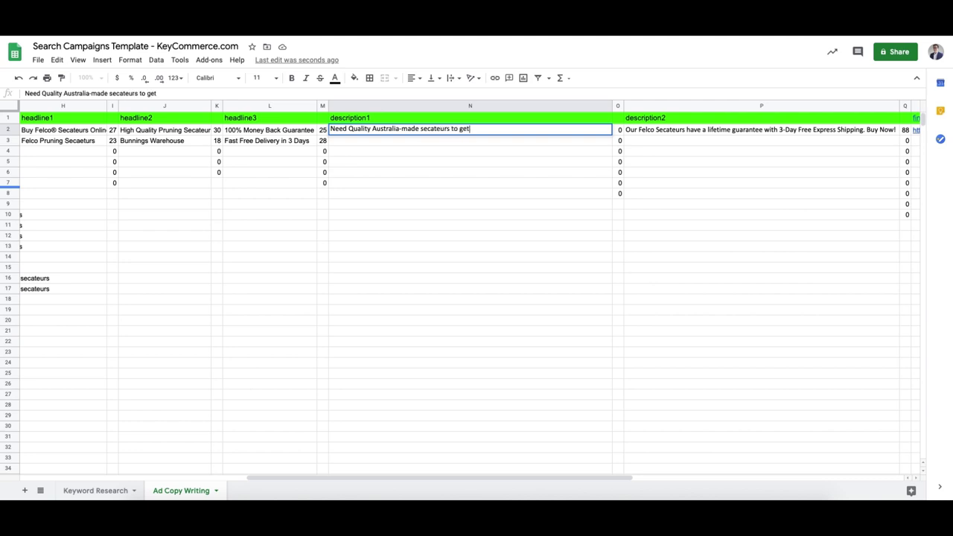
pyautogui.press('BackSpace')
pyautogui.press('BackSpace')
pyautogui.press('BackSpace')
pyautogui.press('BackSpace')
pyautogui.press('BackSpace')
pyautogui.press('BackSpace')
pyautogui.write('for your pruning job?')
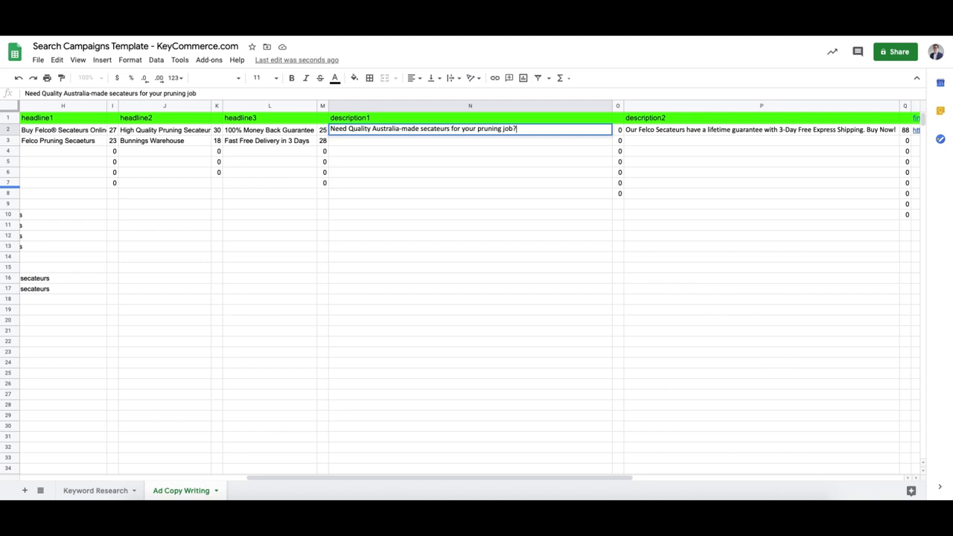
pyautogui.press('Return')
pyautogui.press('Up')
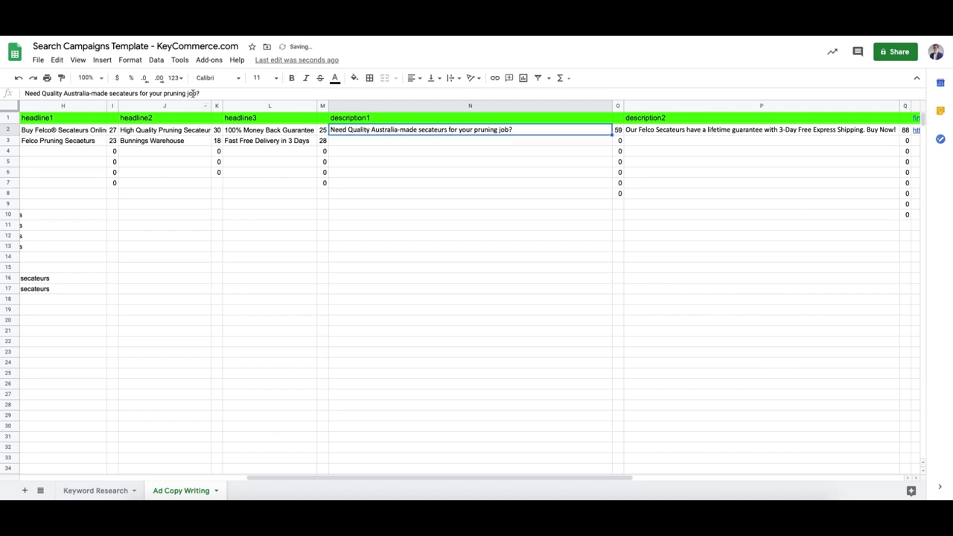
# Capitalise the words "Pruning" and "Job" in the first row's description1.
pyautogui.click(190, 93)
pyautogui.press('BackSpace')
pyautogui.write('J')
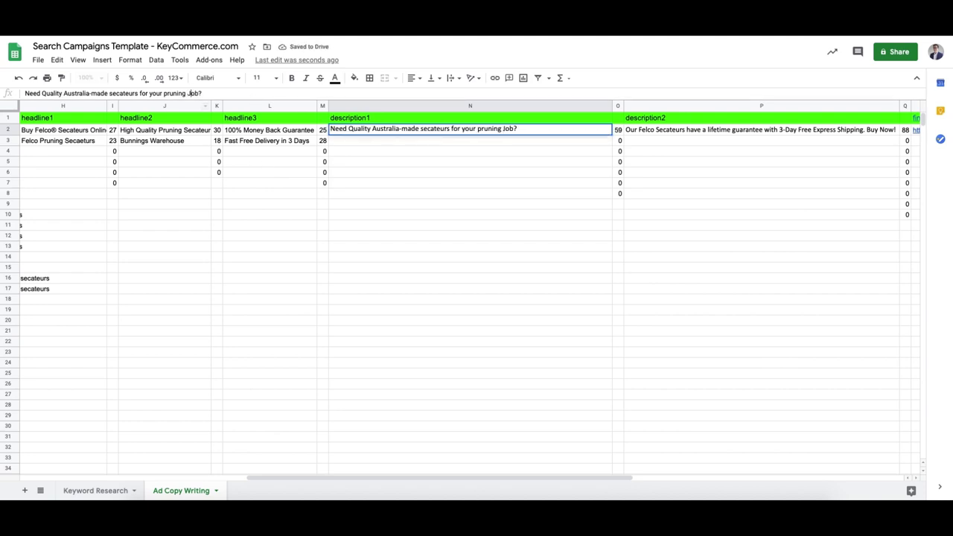
pyautogui.press('BackSpace')
pyautogui.hotkey('shift', 'Return')
pyautogui.write('P')
pyautogui.press('Escape')
pyautogui.click(384, 131)
pyautogui.click(166, 93)
pyautogui.write('P')
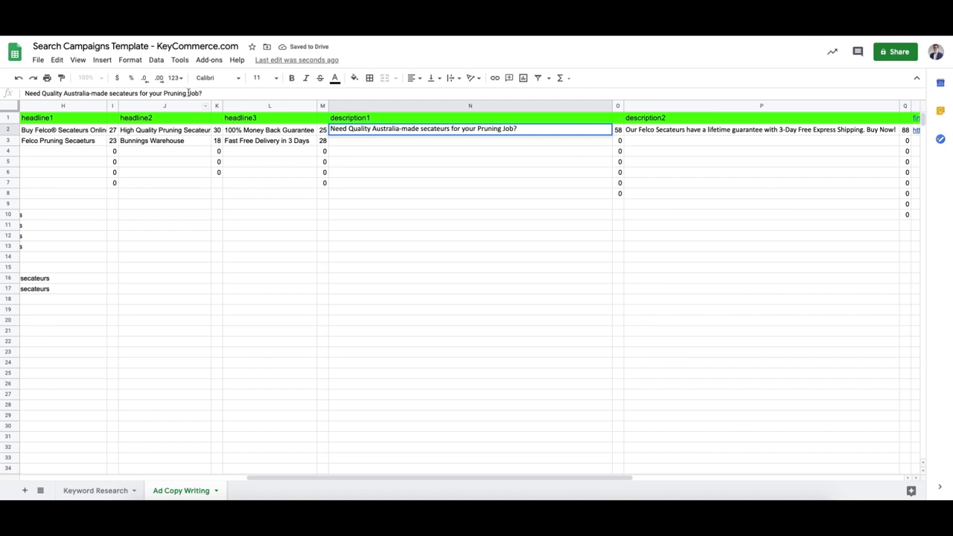
# Capitalise the words "Your" and "Secateurs" in the first row's description1.
pyautogui.click(151, 93)
pyautogui.write('Y')
pyautogui.press('Delete')
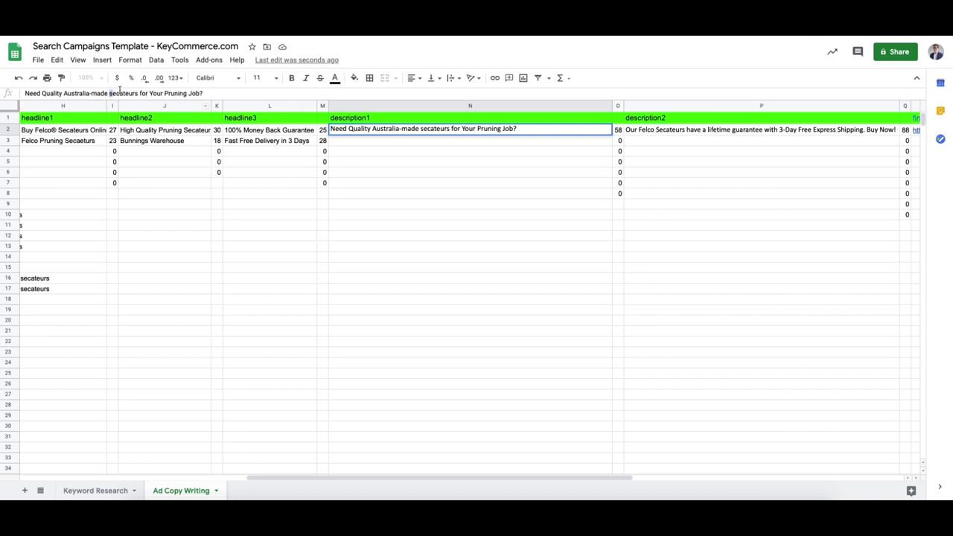
pyautogui.write('S')
pyautogui.press('Delete')
pyautogui.press('Return')
pyautogui.press('Up')
pyautogui.press('Right')
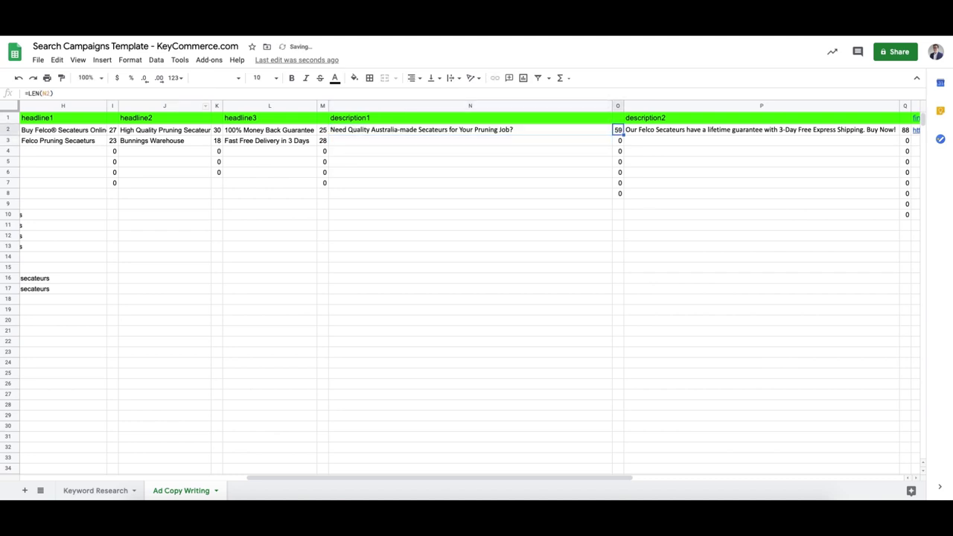
# Review the first row's description1, description2, final URL and path columns.
pyautogui.click(419, 132)
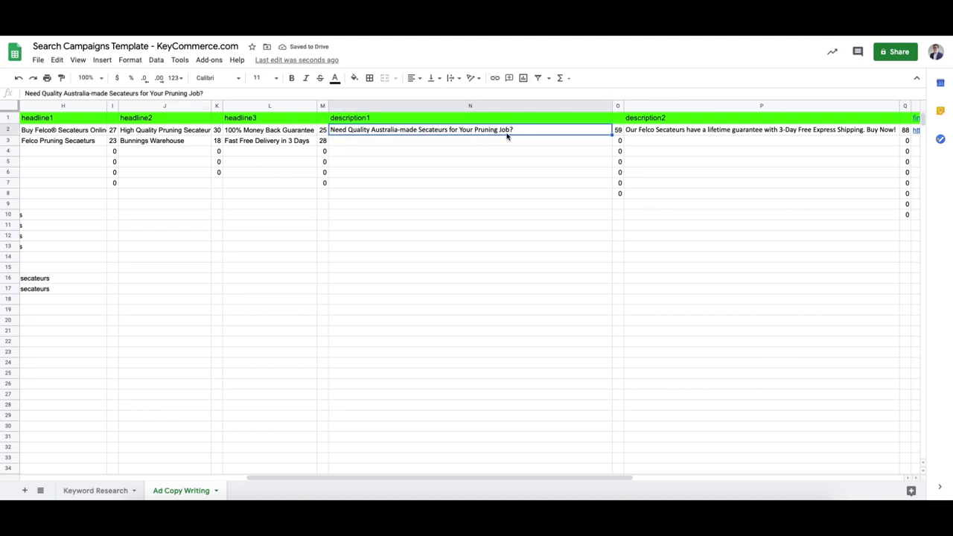
pyautogui.click(652, 134)
pyautogui.hscroll(2, 648, 134)
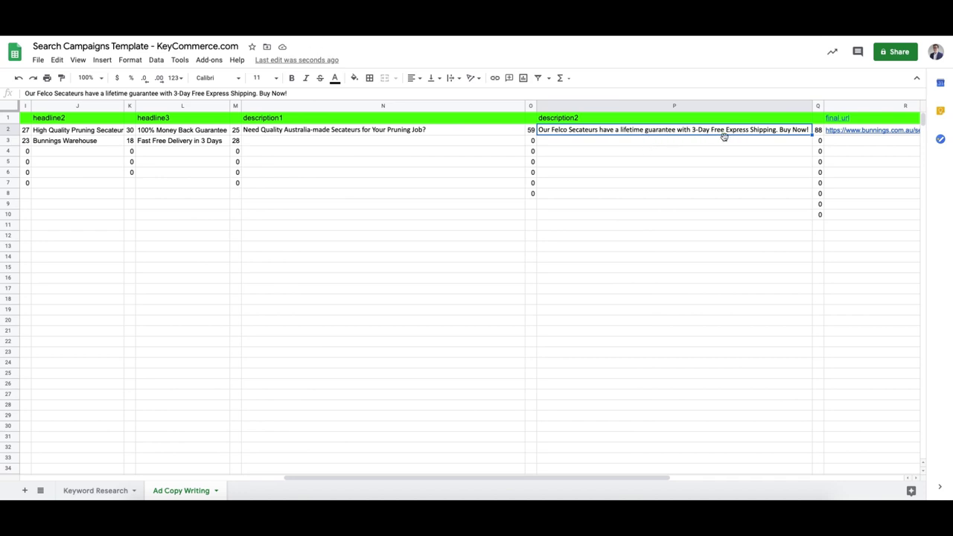
pyautogui.hscroll(3, 751, 148)
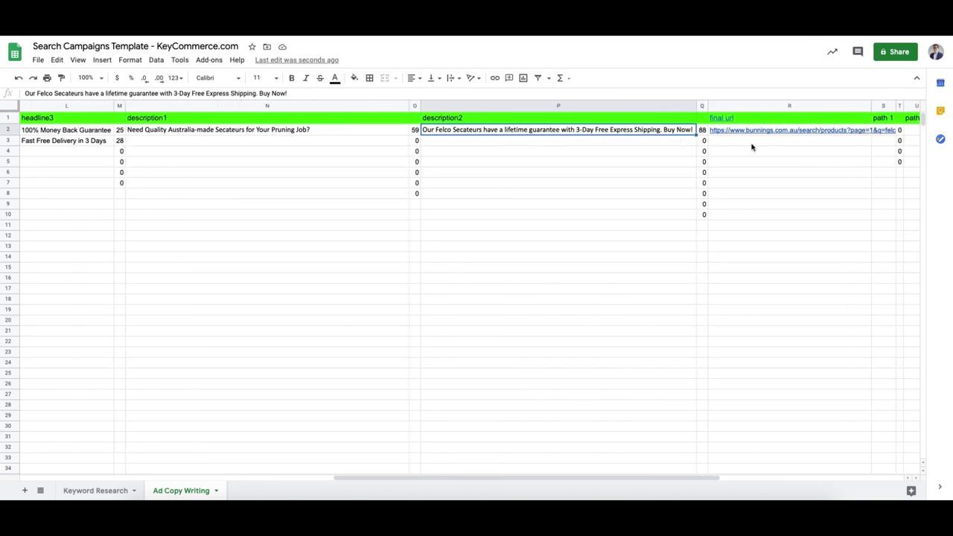
pyautogui.hscroll(3, 751, 147)
pyautogui.click(658, 131)
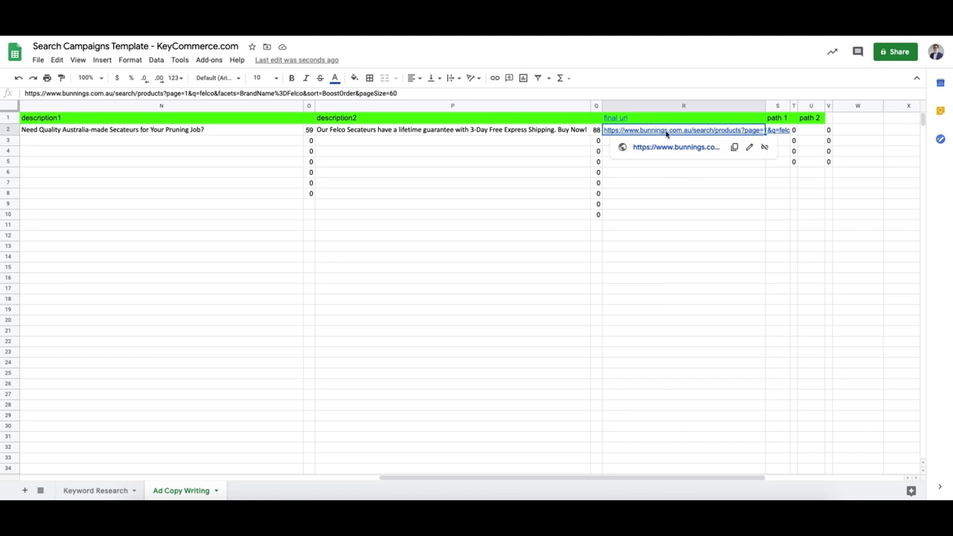
pyautogui.hscroll(5, 665, 134)
pyautogui.hscroll(-3, 469, 131)
pyautogui.click(498, 131)
pyautogui.click(515, 132)
pyautogui.click(491, 132)
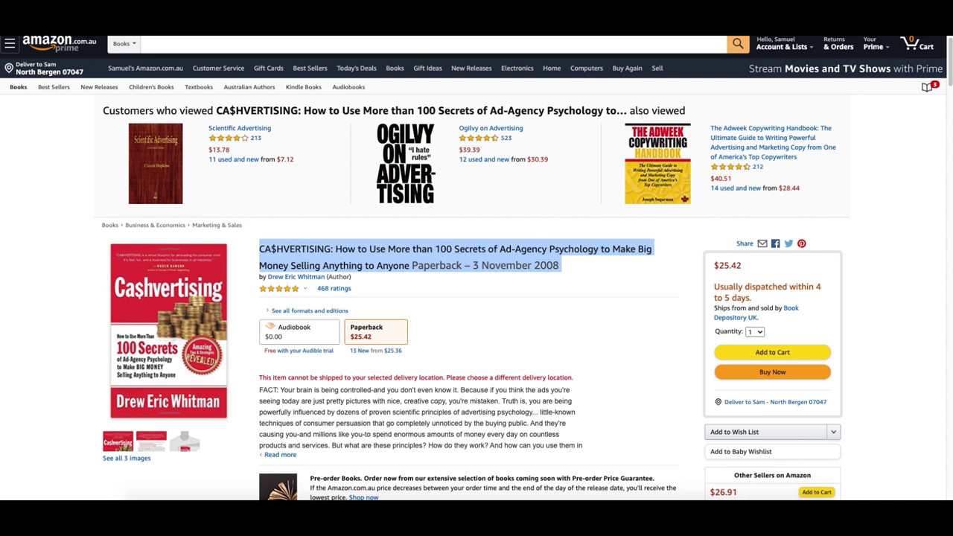
# Go back from the Amazon book listing to the Google results for "felco secateurs".
pyautogui.hotkey('alt', 'Left')
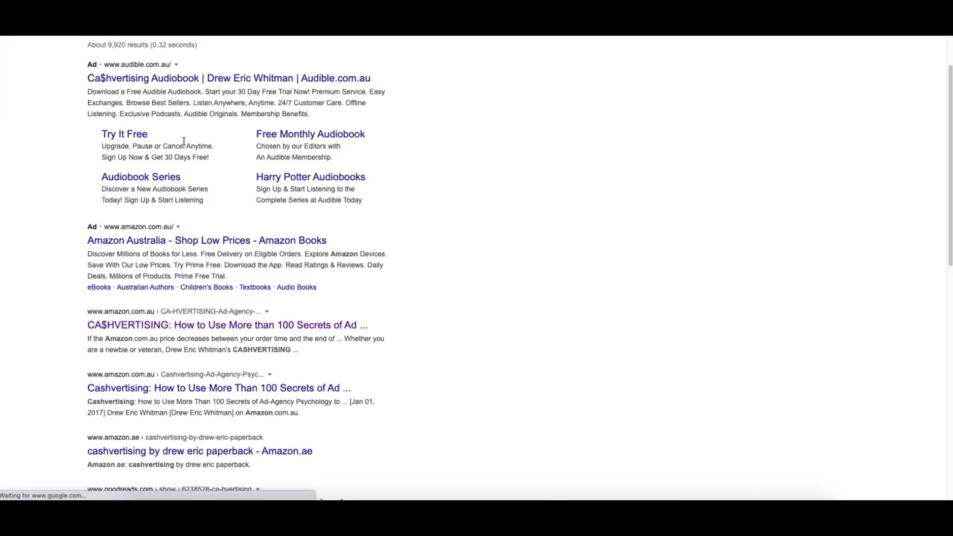
pyautogui.scroll(-10, 315, 206)
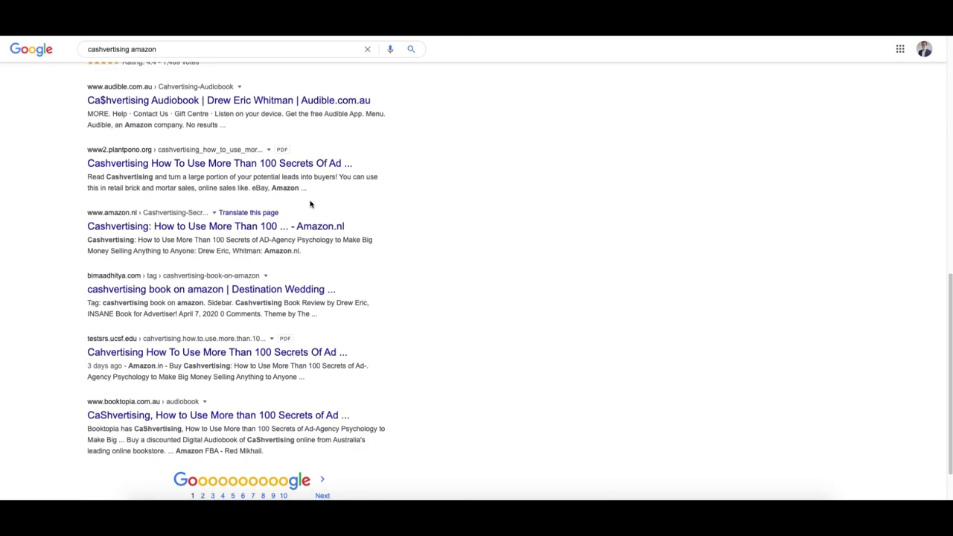
pyautogui.hotkey('alt', 'Left')
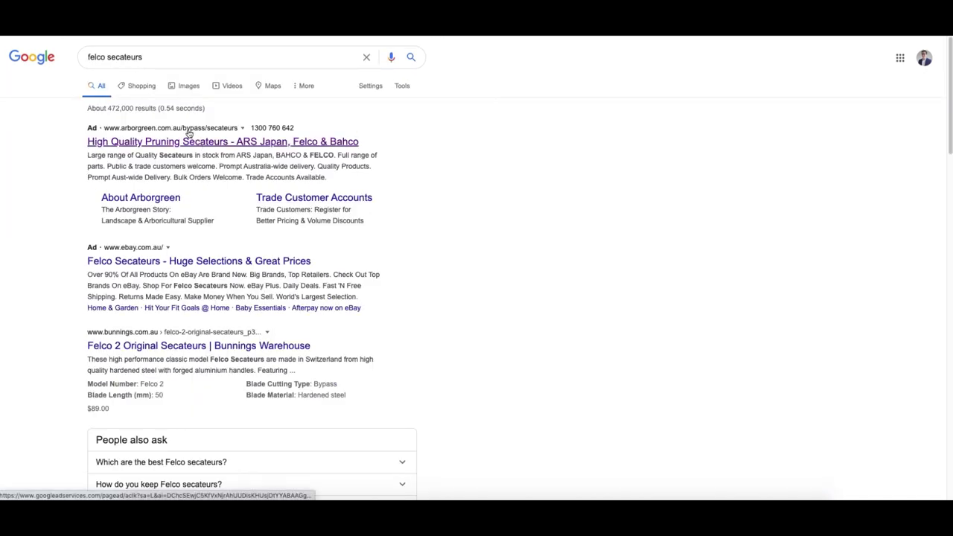
# Open the Arborgreen "High Quality Pruning Secateurs" ad and highlight the path portion of its landing page's URL.
pyautogui.click(226, 135)
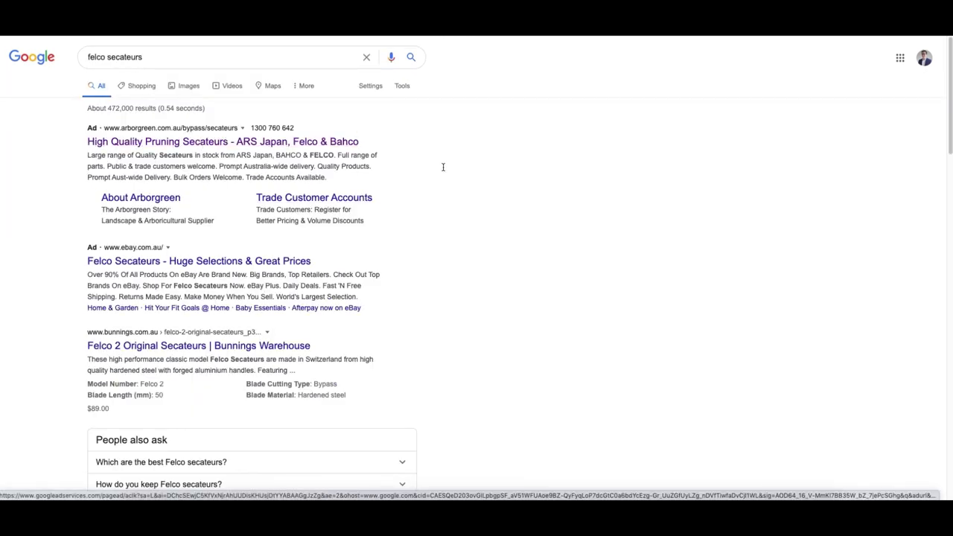
pyautogui.scroll(2, 140, 46)
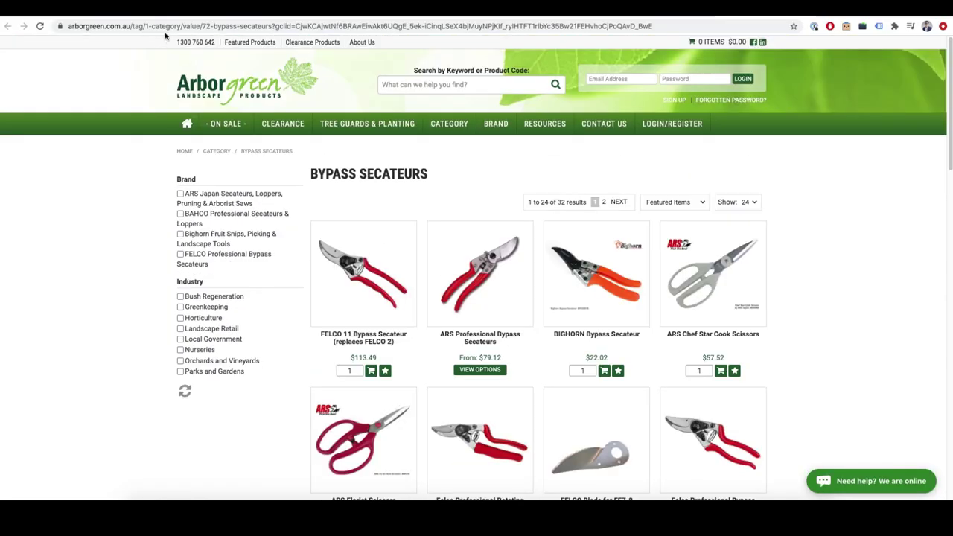
pyautogui.moveTo(132, 26); pyautogui.dragTo(406, 30)
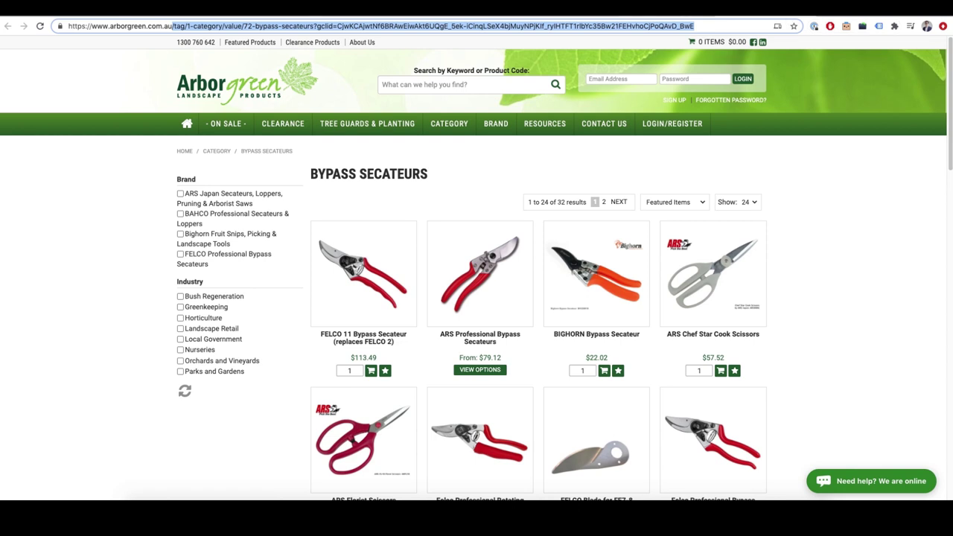
# Compare the Arborgreen ad in the Google results with its landing page and highlight the page address up to the question mark.
pyautogui.press('super+bracketleft')
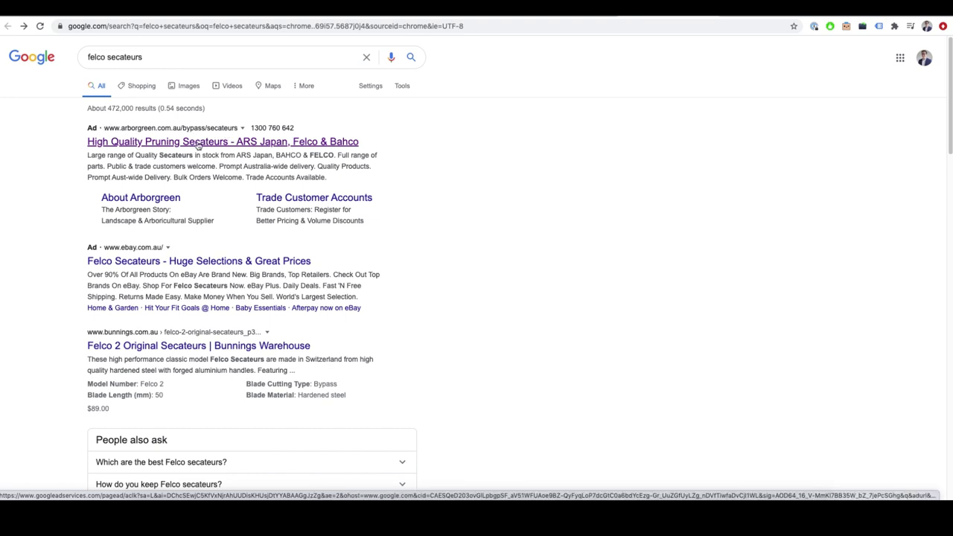
pyautogui.click(238, 142)
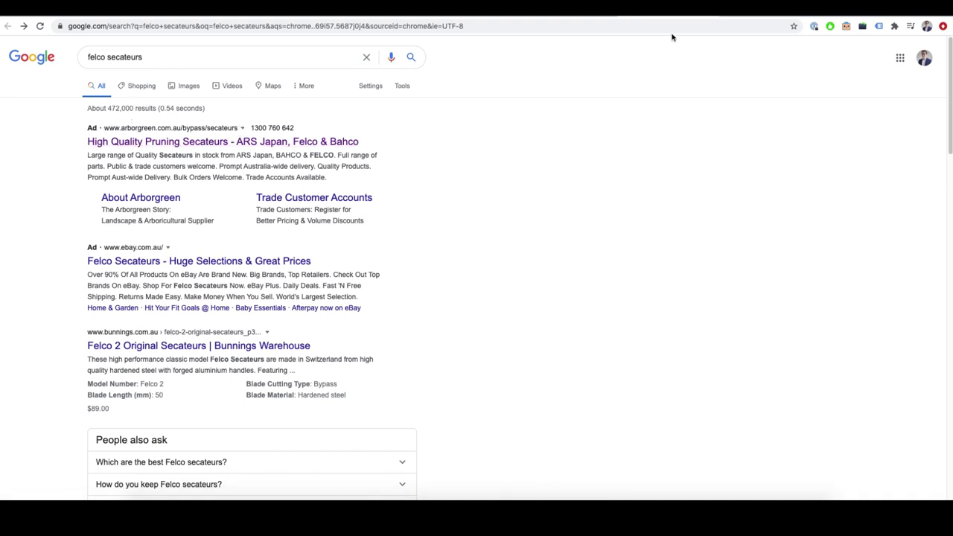
pyautogui.moveTo(101, 27); pyautogui.dragTo(68, 27)
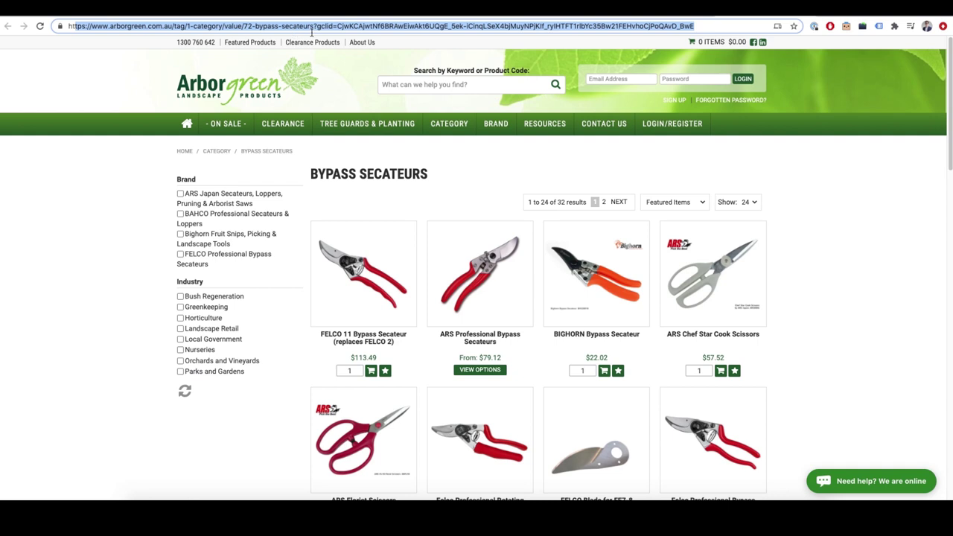
pyautogui.press('super+a')
pyautogui.click(311, 26)
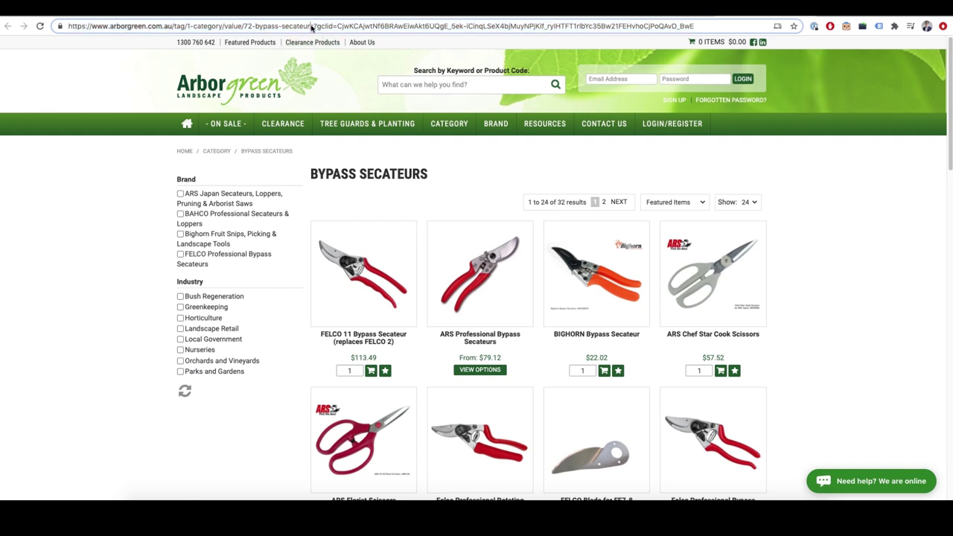
pyautogui.press('super+shift+Left')
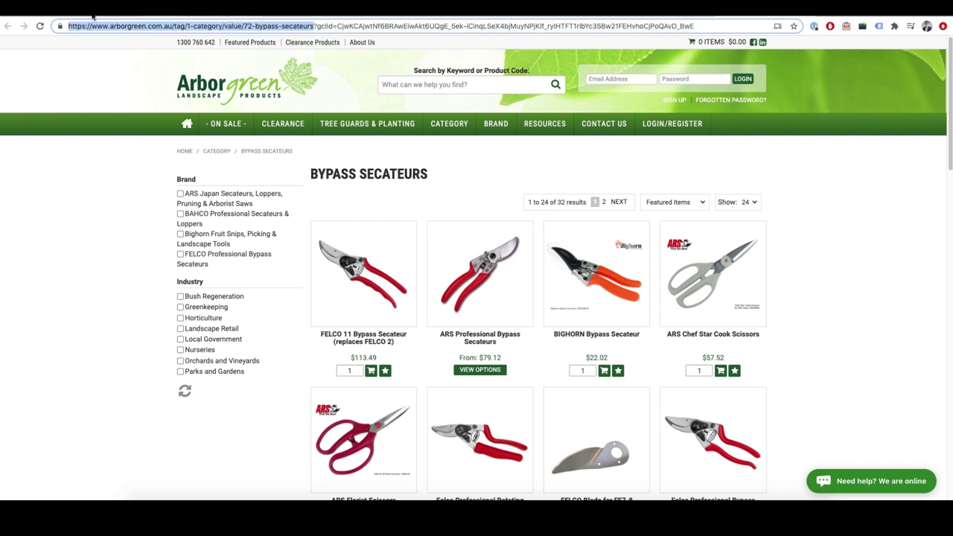
# Highlight the gclid tracking parameter in the Arborgreen landing page URL, and separately the clean address before it.
pyautogui.click(315, 27)
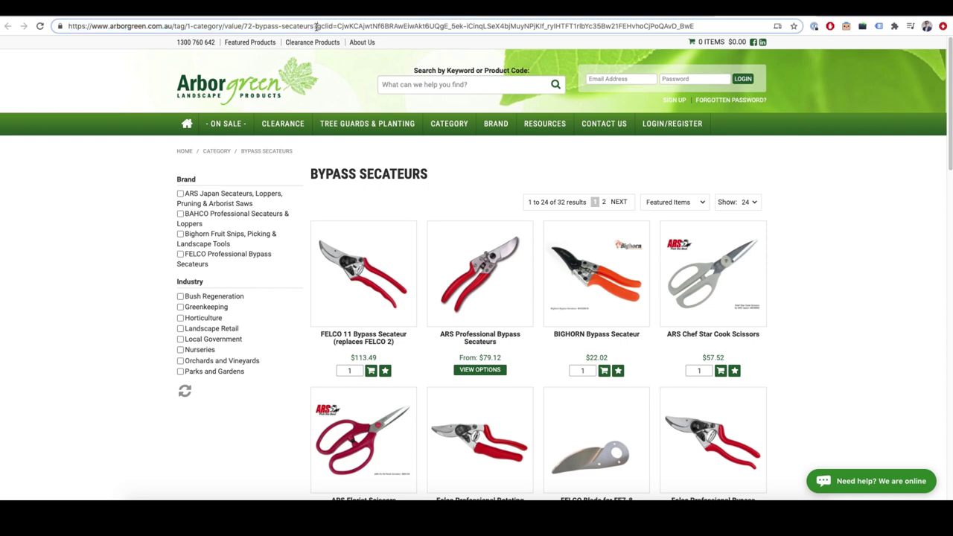
pyautogui.moveTo(697, 26); pyautogui.dragTo(318, 27)
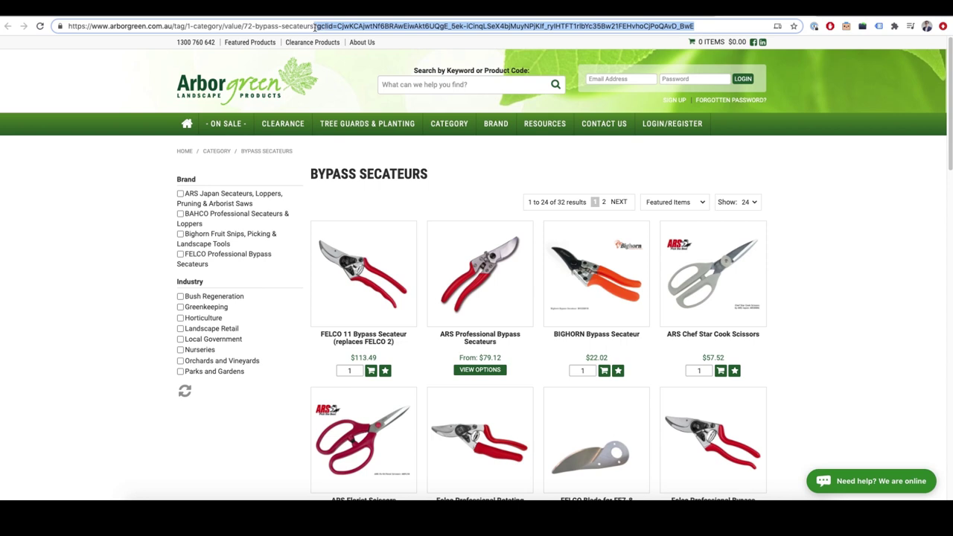
pyautogui.click(319, 28)
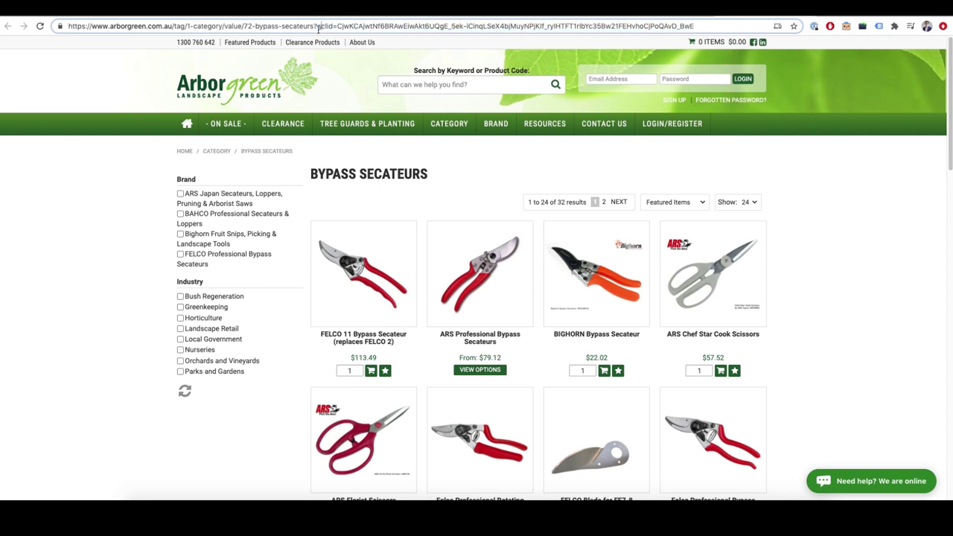
pyautogui.hotkey('shift', 'Home')
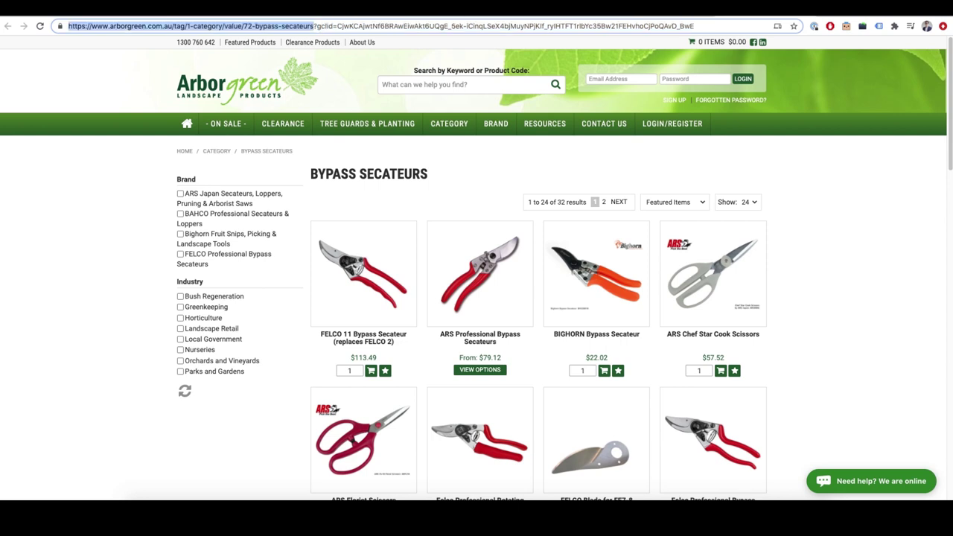
# Check the Arborgreen ad's display path in the Google results against the first row's path 1 cell in the campaign sheet.
pyautogui.click(673, 14)
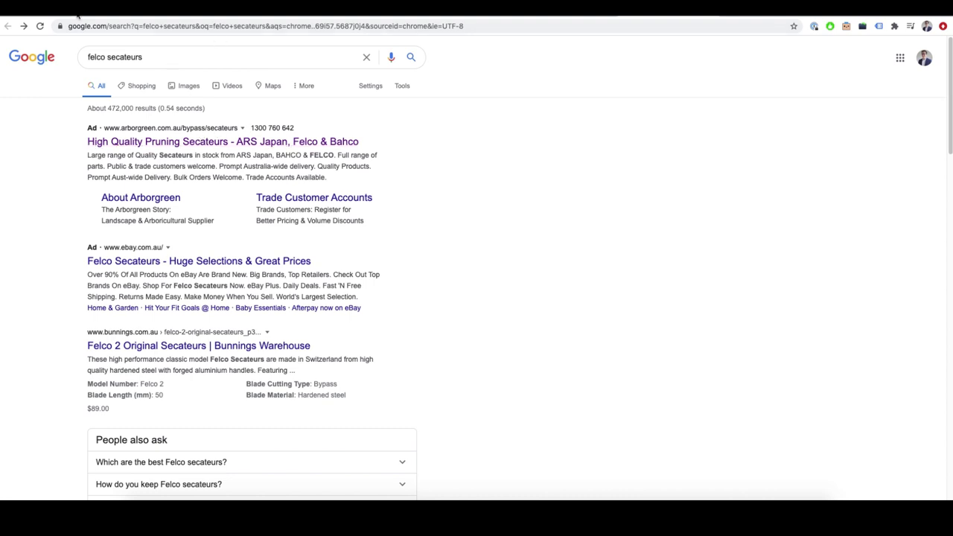
pyautogui.click(79, 17)
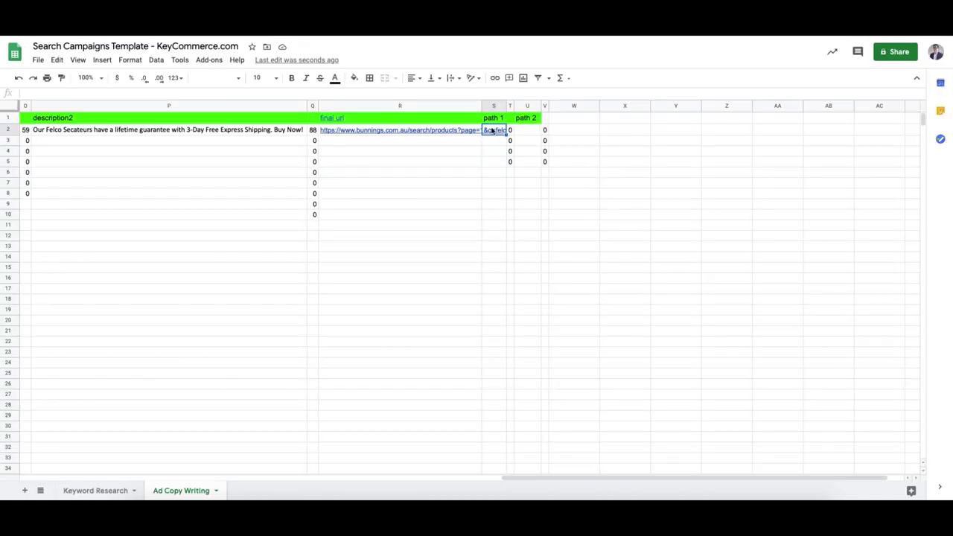
pyautogui.hotkey('ctrl', 'Tab')
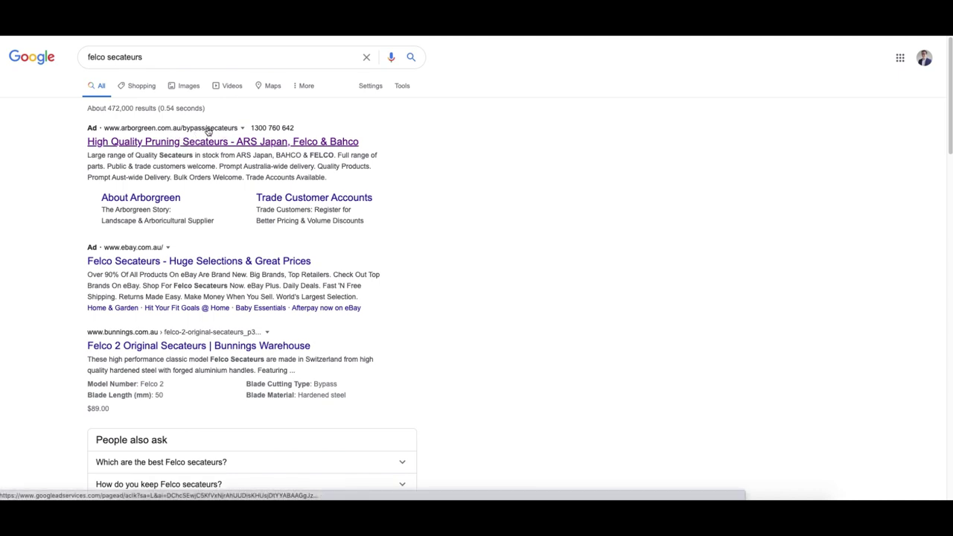
pyautogui.hotkey('ctrl', 'shift', 'Tab')
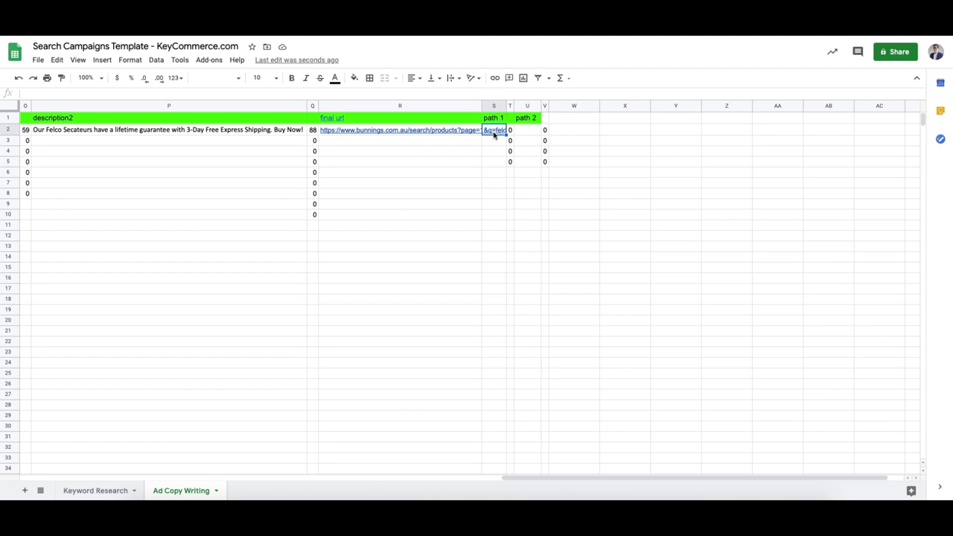
# Set the first row's path 1 to "Secateurs" and path 2 to "Felco".
pyautogui.write('FE')
pyautogui.write('Secateurs')
pyautogui.press('Tab')
pyautogui.press('Tab')
pyautogui.write('G')
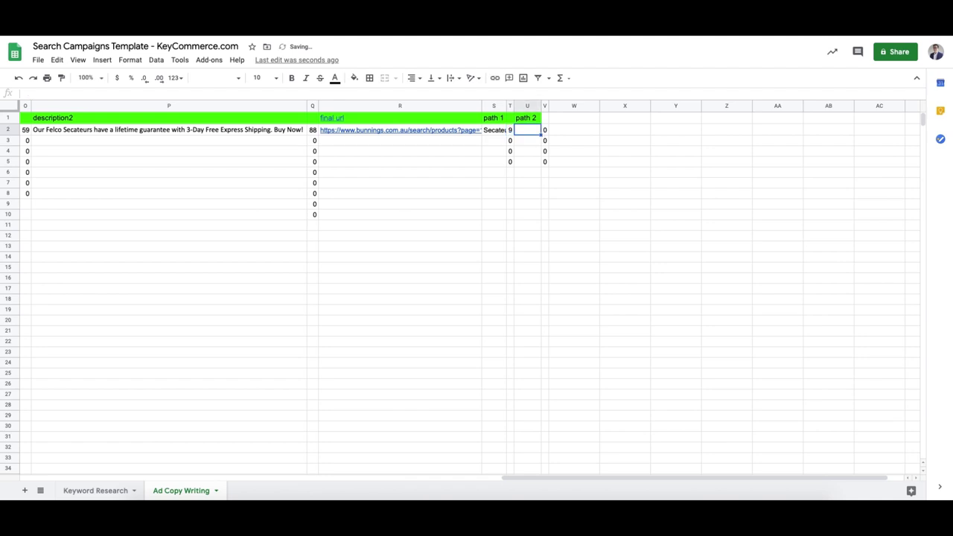
pyautogui.write('Felco')
pyautogui.press('Return')
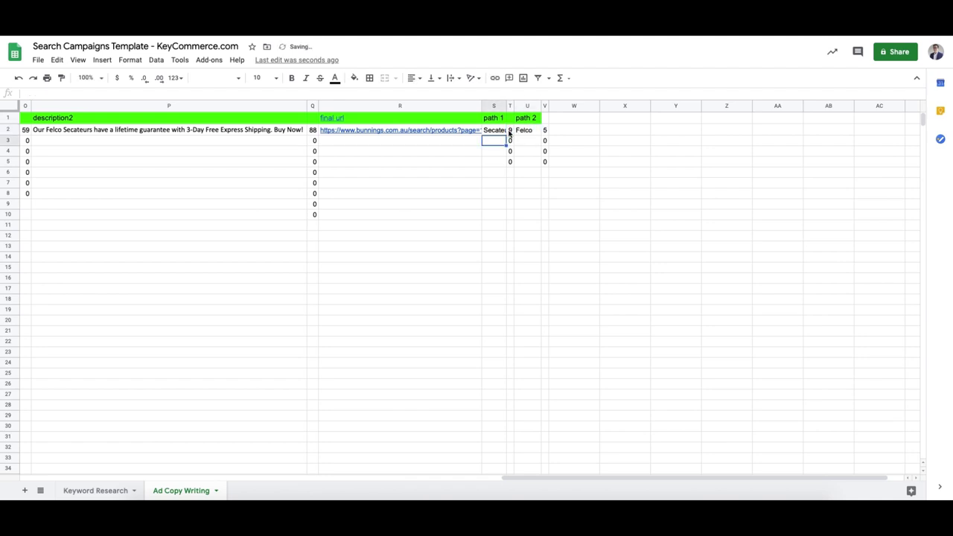
# Review the first row's path 1 and path 2 entries against the full Bunnings final URL.
pyautogui.click(499, 131)
pyautogui.click(523, 130)
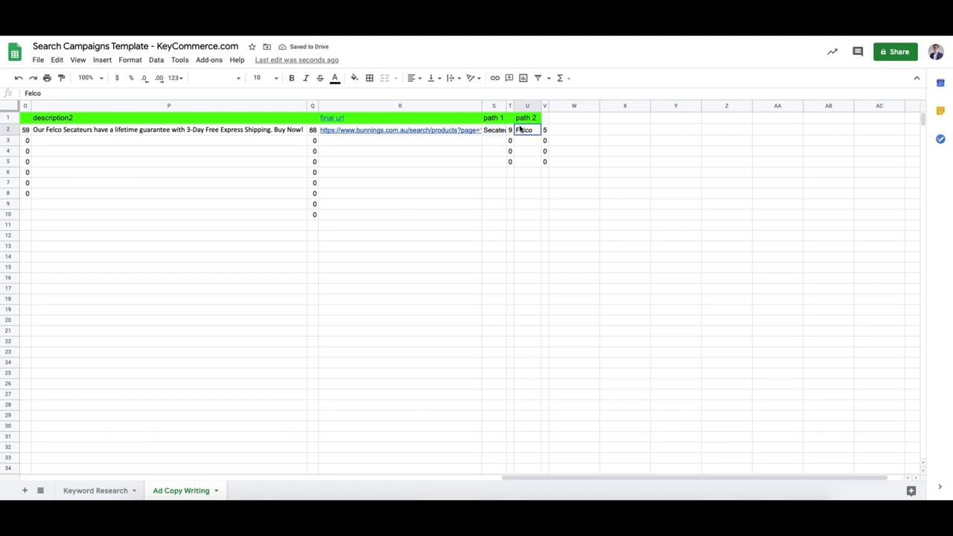
pyautogui.click(498, 131)
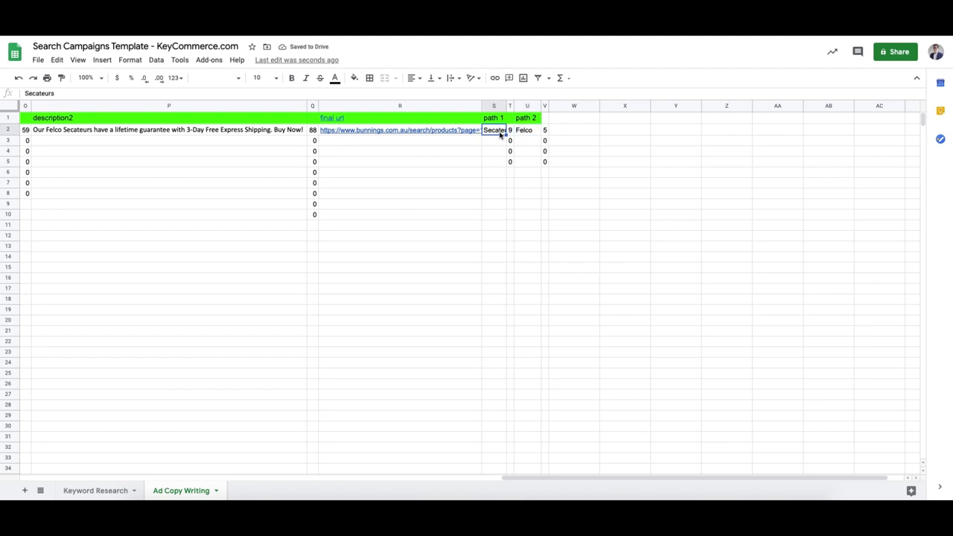
pyautogui.click(430, 131)
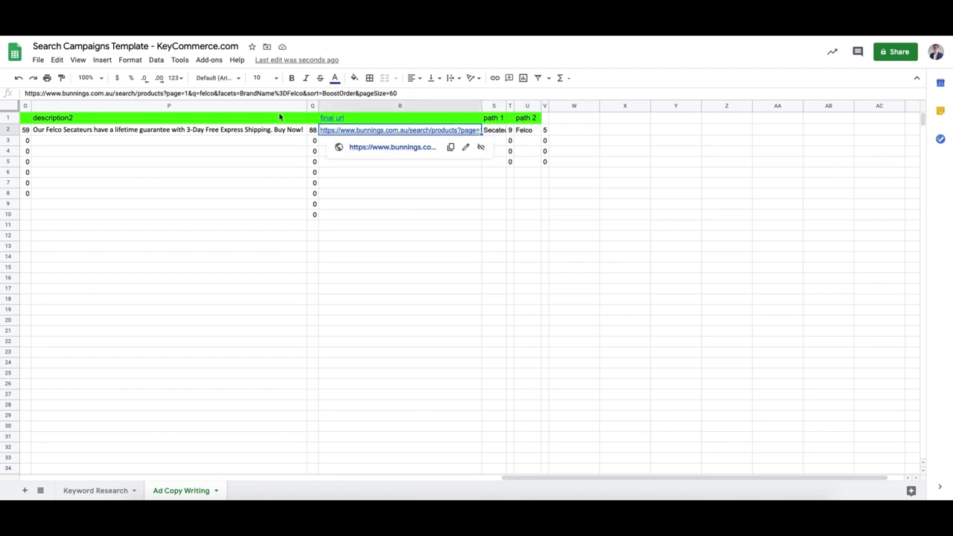
pyautogui.moveTo(398, 94); pyautogui.dragTo(25, 93)
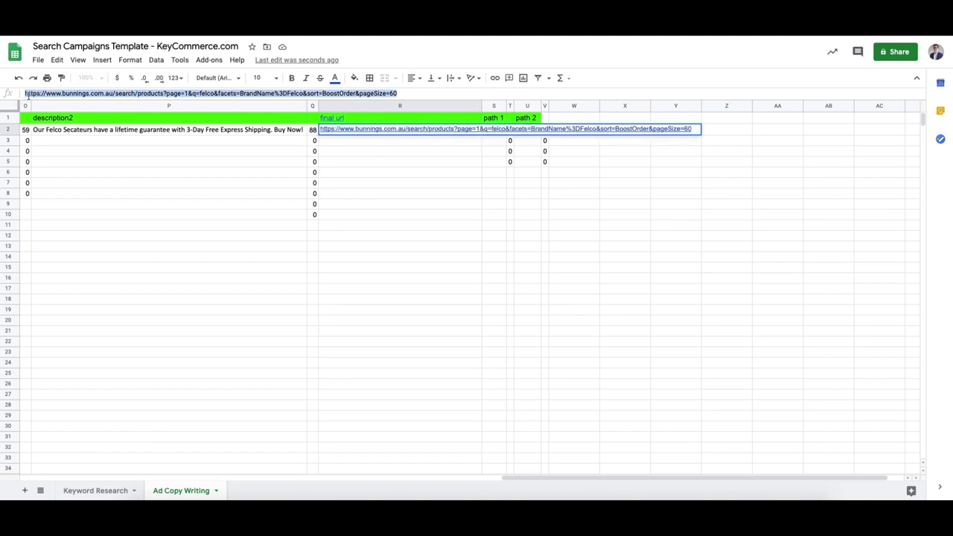
pyautogui.press('Escape')
pyautogui.click(495, 132)
pyautogui.click(528, 132)
pyautogui.click(495, 132)
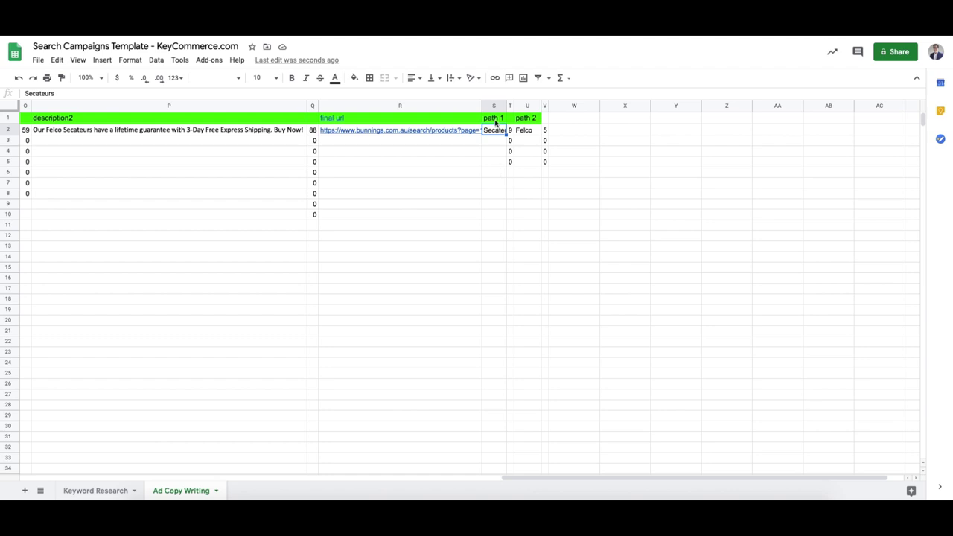
pyautogui.moveTo(525, 118); pyautogui.dragTo(529, 183)
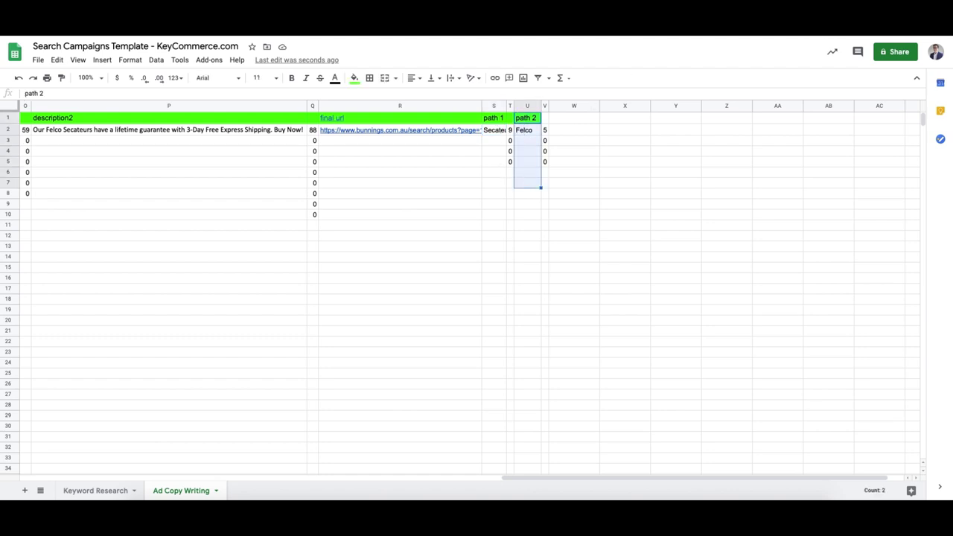
pyautogui.click(493, 131)
pyautogui.click(495, 141)
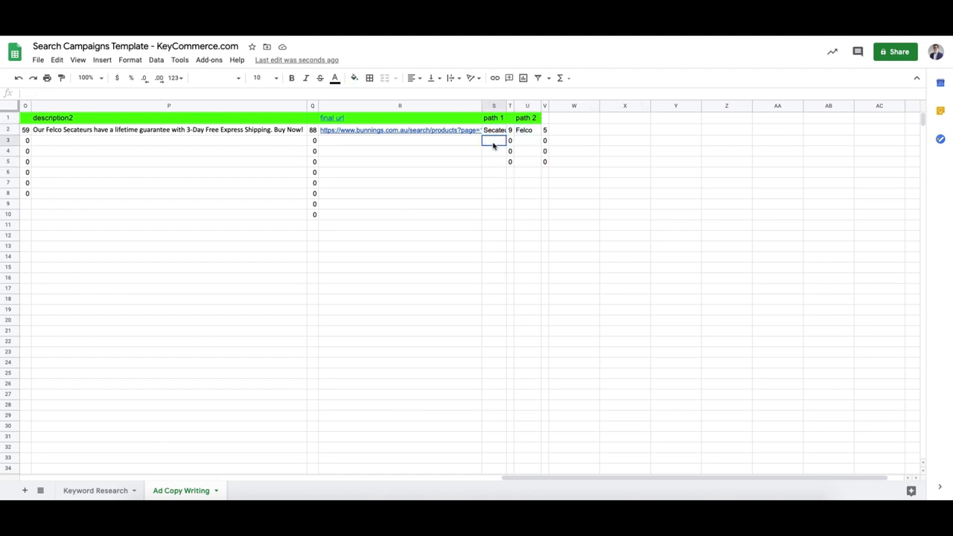
# Review the second felco secateurs row's three headlines and description1, and the first row's description2.
pyautogui.hscroll(-10, 454, 151)
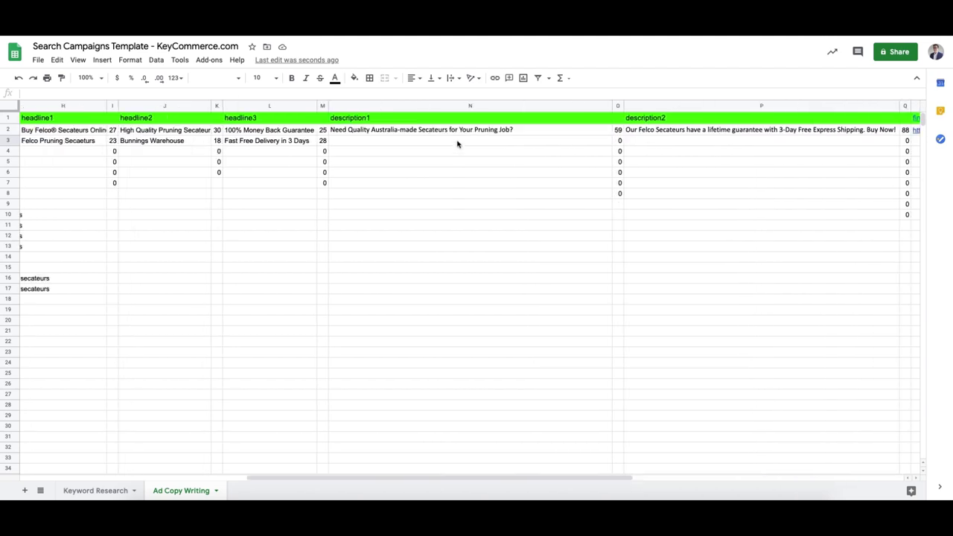
pyautogui.hscroll(-2, 310, 145)
pyautogui.click(393, 143)
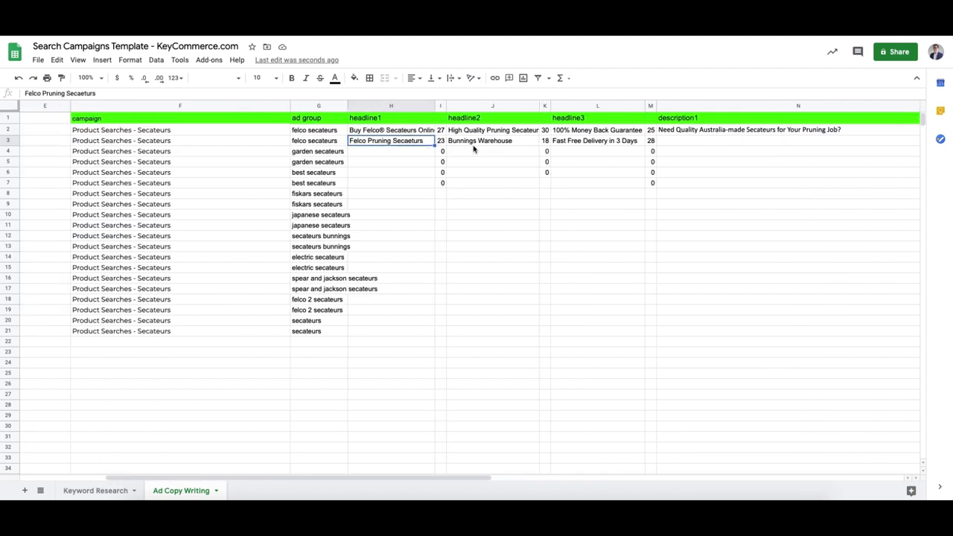
pyautogui.click(492, 143)
pyautogui.click(600, 147)
pyautogui.hscroll(2, 514, 160)
pyautogui.click(422, 142)
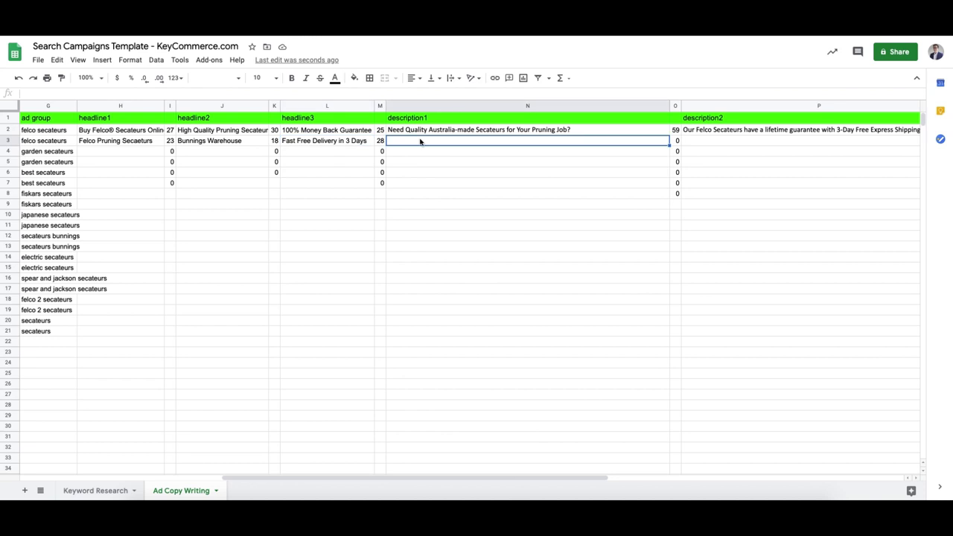
pyautogui.click(746, 131)
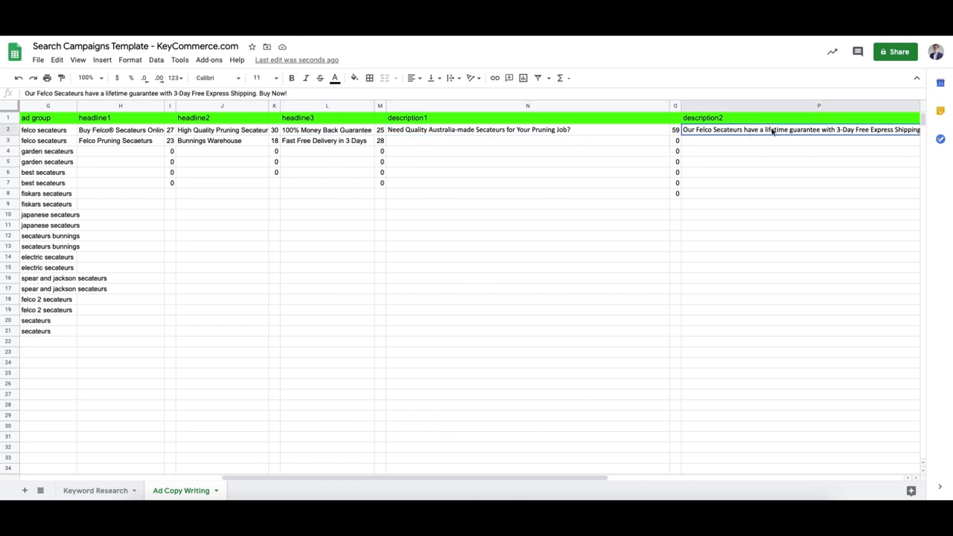
# Compare the second row's headline3 about fast free delivery with the shipping offer in the first row's description2.
pyautogui.click(340, 147)
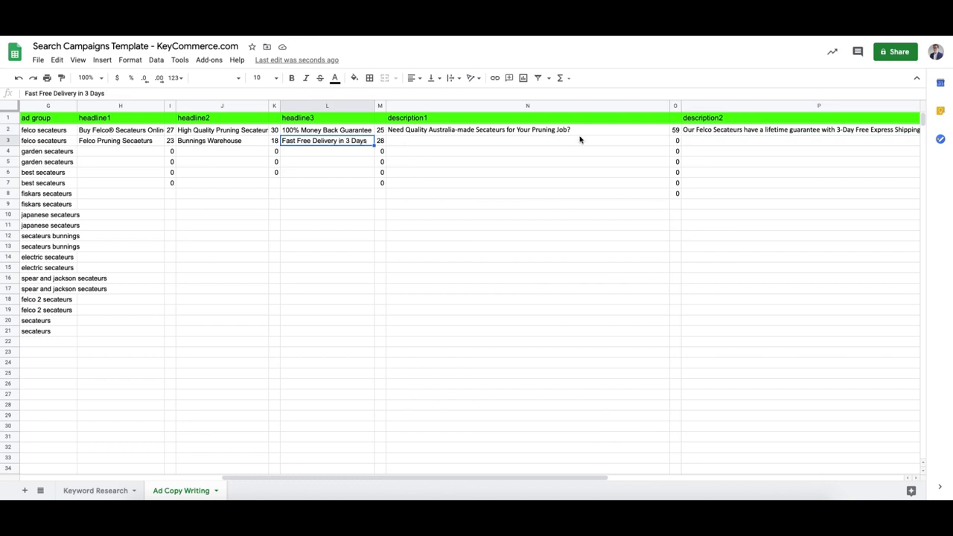
pyautogui.click(746, 133)
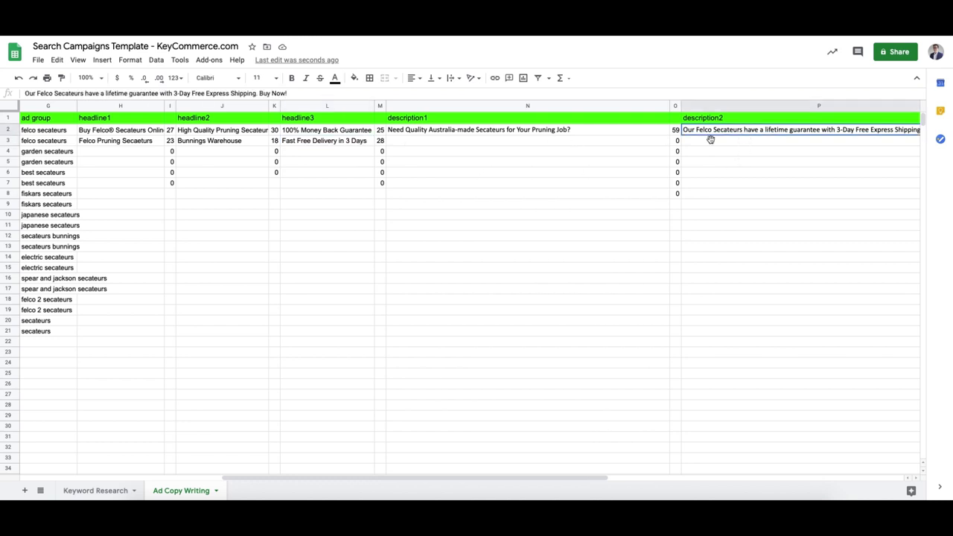
pyautogui.click(341, 141)
pyautogui.click(718, 137)
pyautogui.click(309, 144)
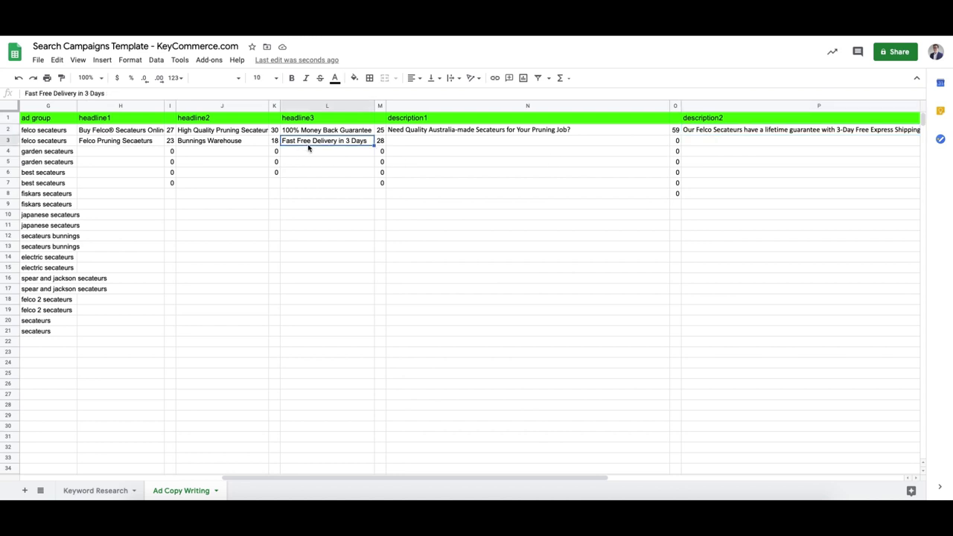
pyautogui.click(70, 152)
pyautogui.click(307, 149)
pyautogui.click(320, 141)
# Compare the two felco secateurs ad rows from the ad group column through description1.
pyautogui.click(405, 144)
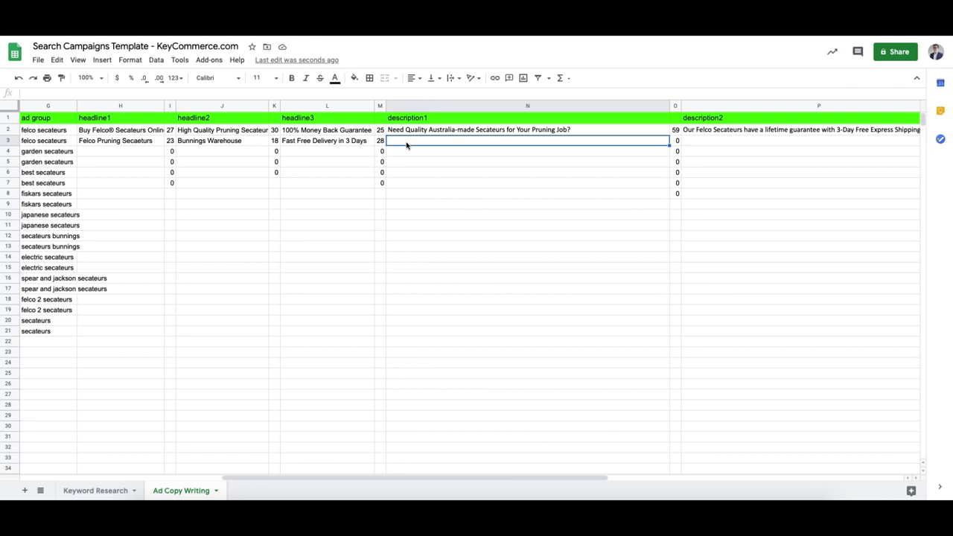
pyautogui.press('Left')
pyautogui.press('Left')
pyautogui.click(425, 144)
pyautogui.click(401, 132)
pyautogui.click(409, 146)
pyautogui.moveTo(53, 133); pyautogui.dragTo(456, 146)
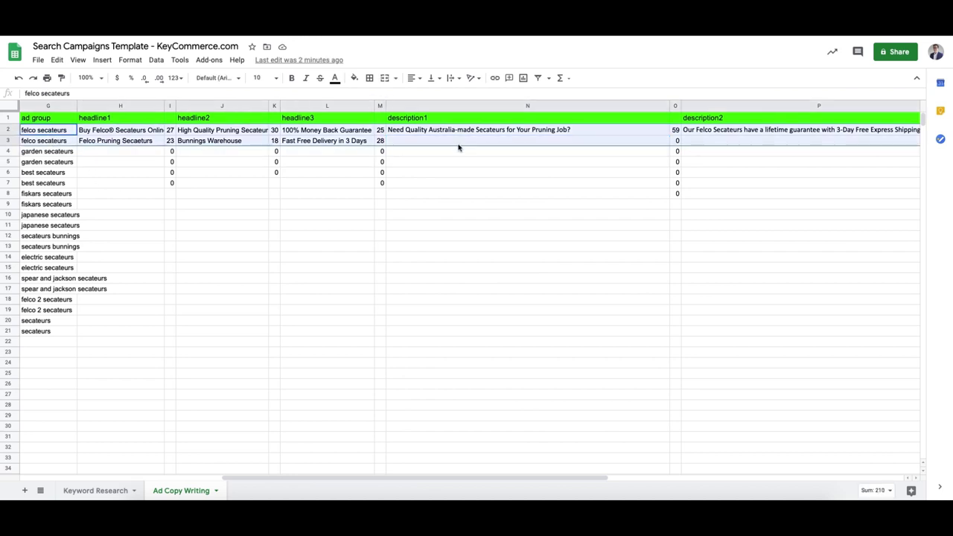
# Begin the second felco secateurs row's description2 with "Find our tools elsewhere for cheaper".
pyautogui.click(440, 143)
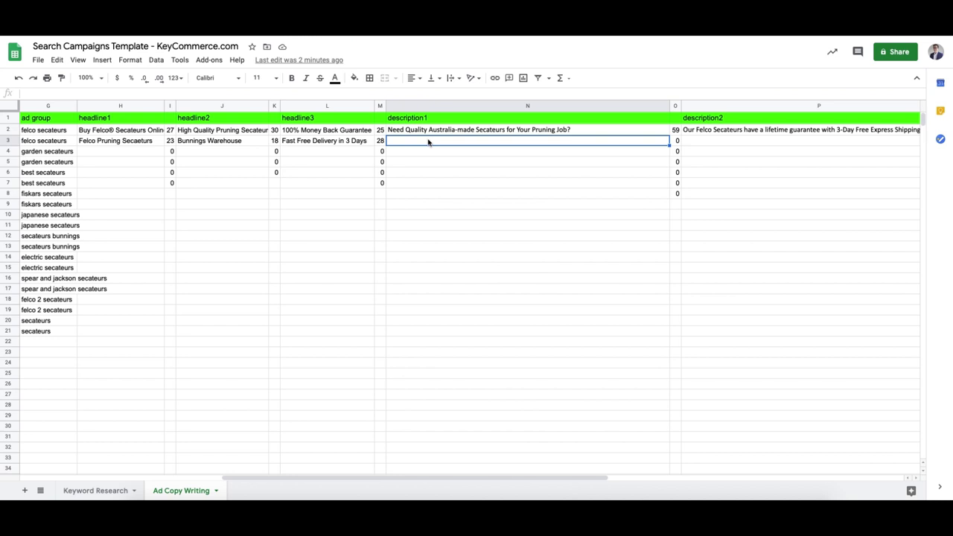
pyautogui.press('Tab')
pyautogui.press('Tab')
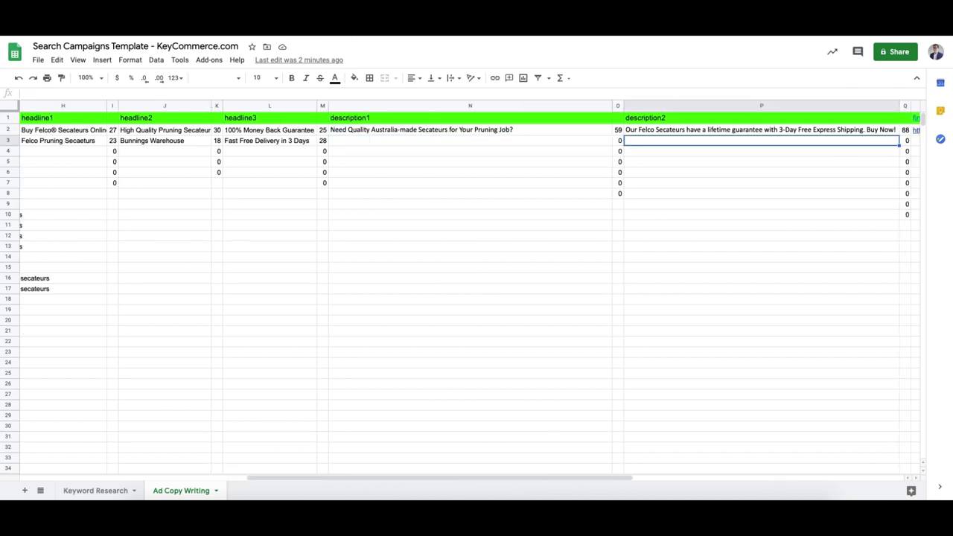
pyautogui.write('Find a cheaper')
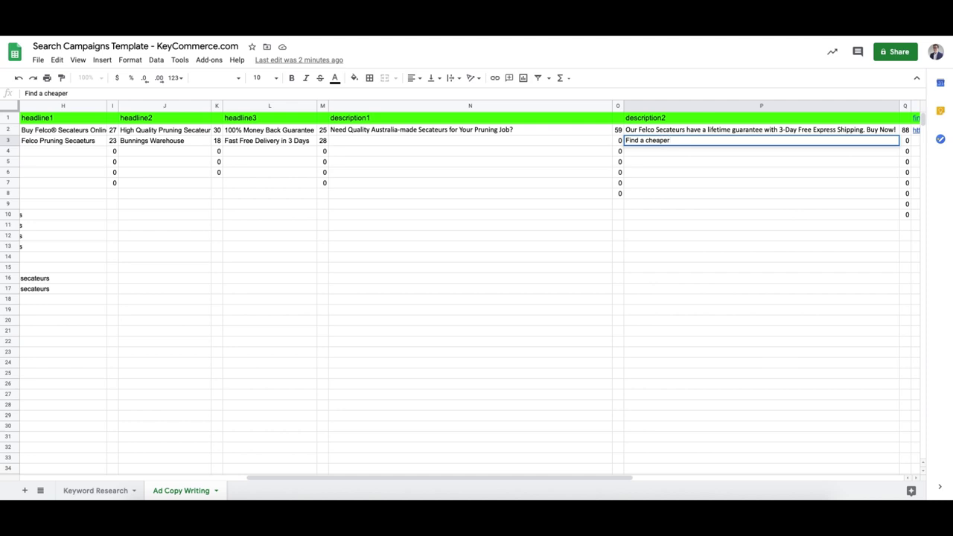
pyautogui.press('BackSpace')
pyautogui.press('BackSpace')
pyautogui.press('BackSpace')
pyautogui.press('BackSpace')
pyautogui.press('BackSpace')
pyautogui.press('BackSpace')
pyautogui.press('BackSpace')
pyautogui.write('the the')
pyautogui.press('BackSpace')
pyautogui.write('our tools elsewhere for cheaper')
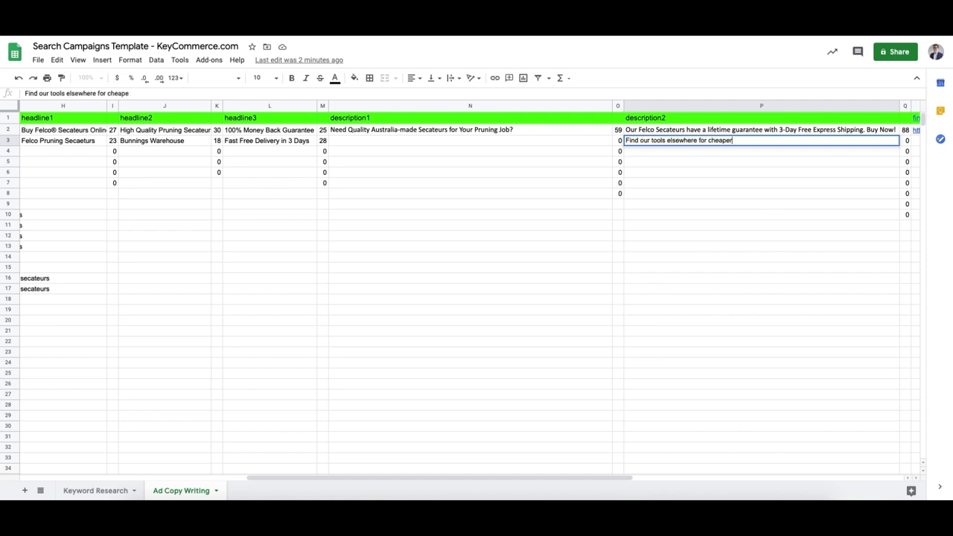
# Complete the second row's description2 with "and we'll beat it by 10%. Shop Secateurs Now.".
pyautogui.write(" and we'll take 10% off")
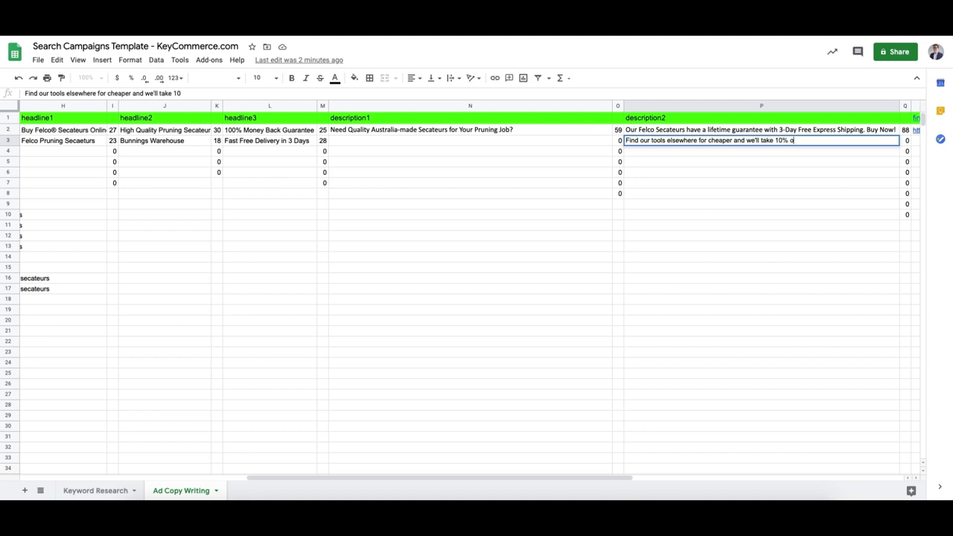
pyautogui.press('BackSpace')
pyautogui.press('BackSpace')
pyautogui.press('BackSpace')
pyautogui.press('BackSpace')
pyautogui.press('BackSpace')
pyautogui.press('BackSpace')
pyautogui.press('BackSpace')
pyautogui.press('BackSpace')
pyautogui.press('BackSpace')
pyautogui.press('BackSpace')
pyautogui.write('beat it by 10%. Shop Secat')
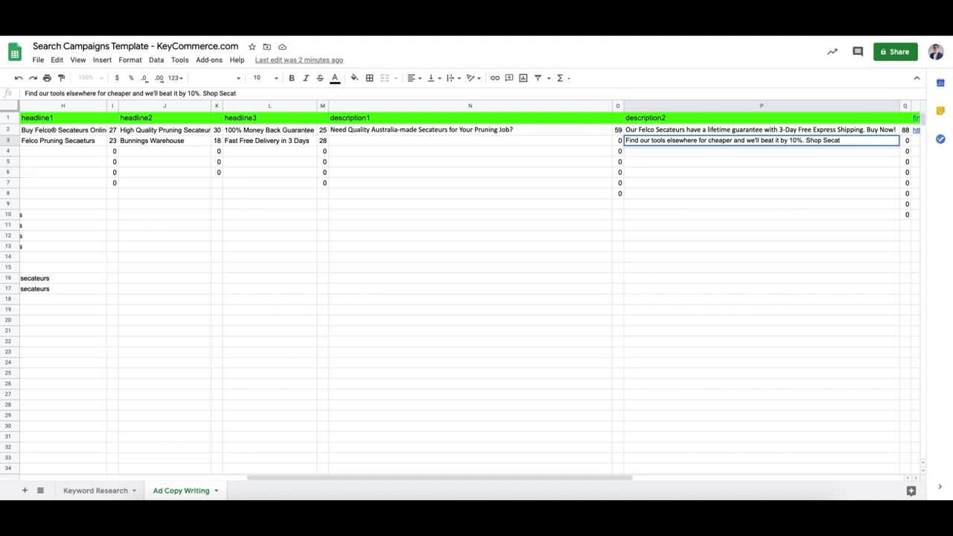
pyautogui.write('eurs Now.')
pyautogui.press('Return')
pyautogui.press('Up')
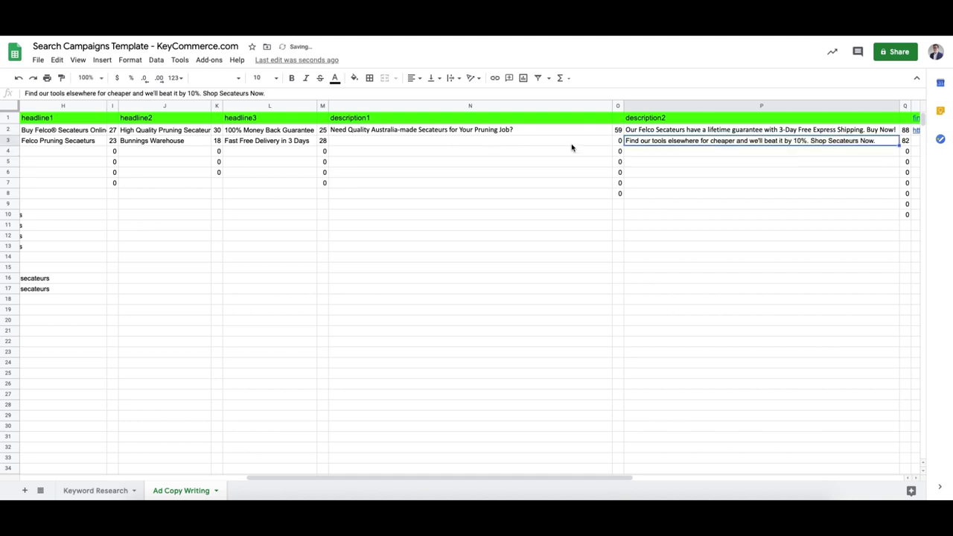
# Capitalise the words We'll, Beat and Cheaper in the second row's description2.
pyautogui.click(145, 93)
pyautogui.click(150, 93)
pyautogui.press('BackSpace')
pyautogui.write('W')
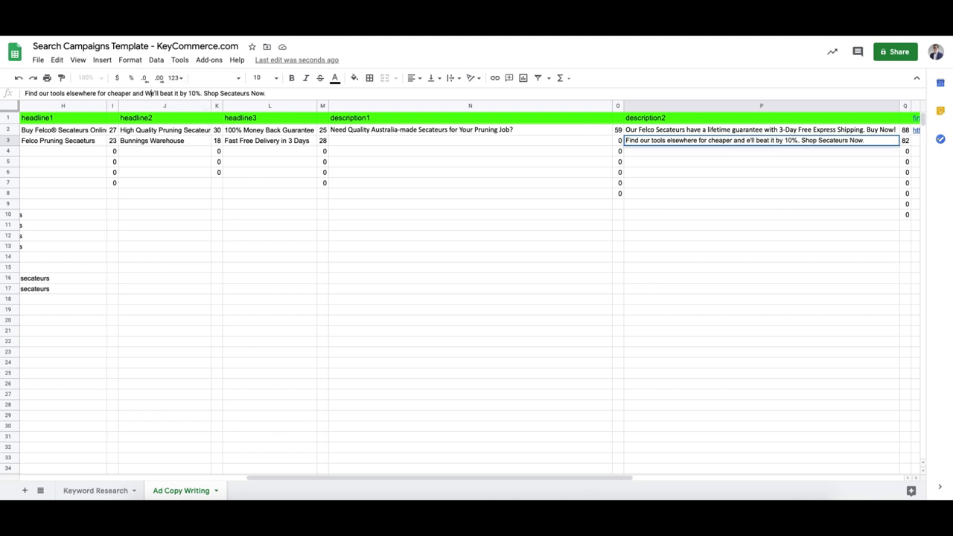
pyautogui.click(163, 93)
pyautogui.press('BackSpace')
pyautogui.write('B')
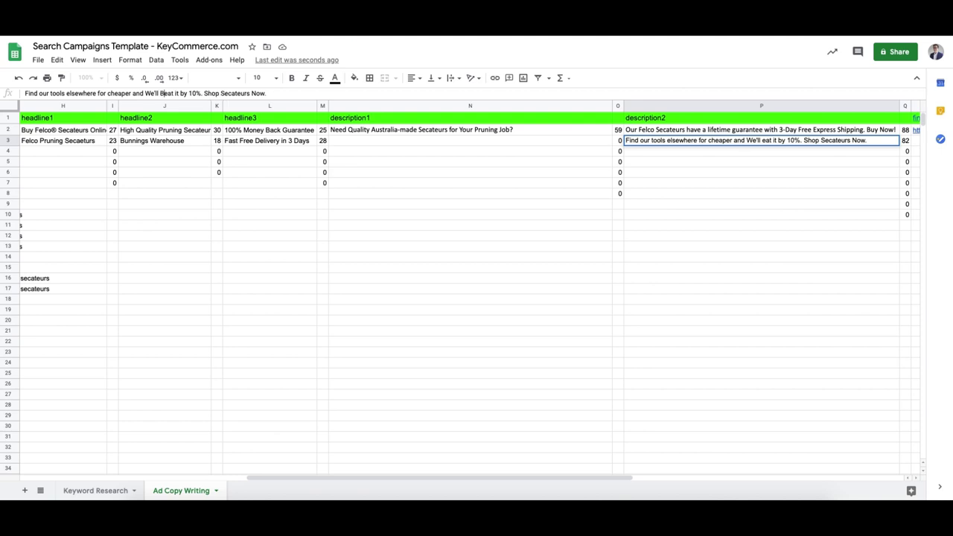
pyautogui.click(110, 93)
pyautogui.press('BackSpace')
pyautogui.write('C')
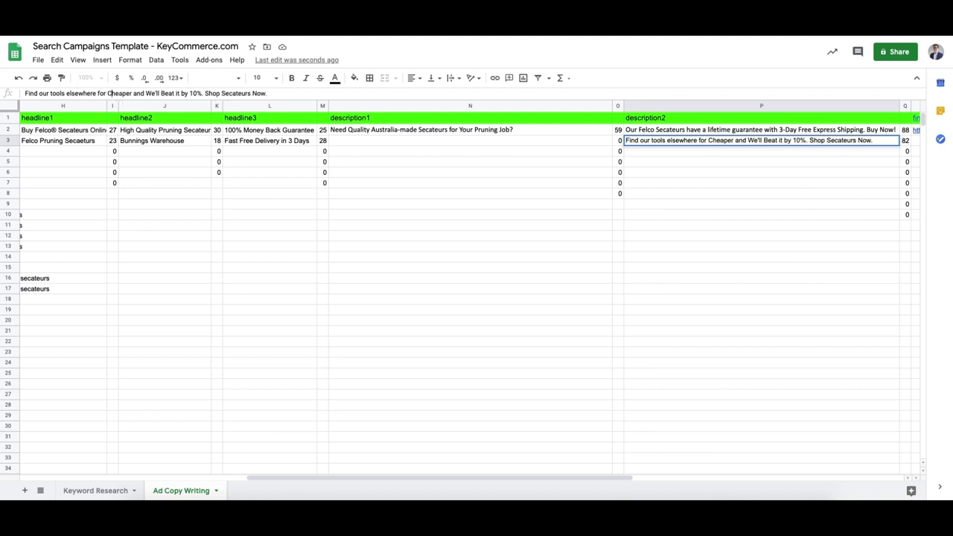
# Capitalise the words Elsewhere, Tools and Our in the second row's description2.
pyautogui.click(70, 93)
pyautogui.press('BackSpace')
pyautogui.write('E')
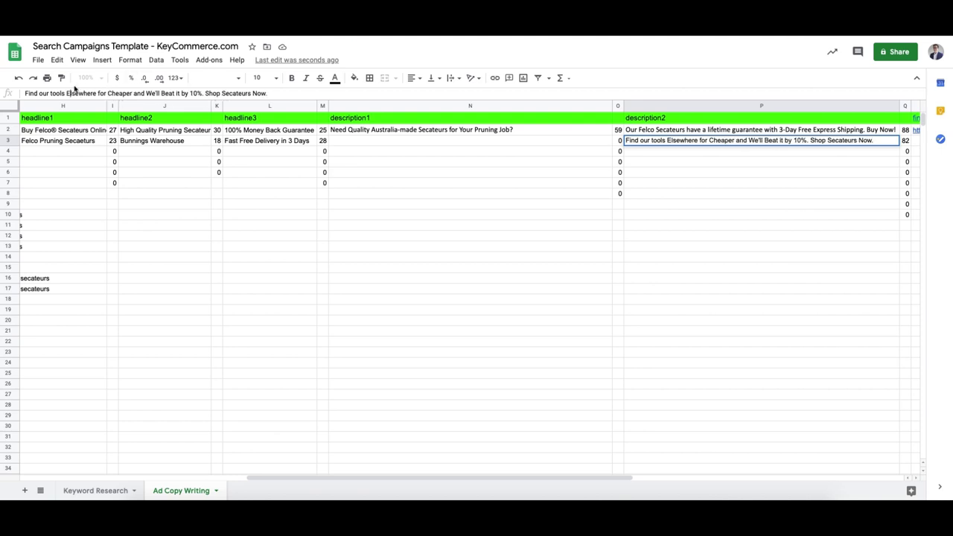
pyautogui.click(53, 93)
pyautogui.press('BackSpace')
pyautogui.write('T')
pyautogui.press('BackSpace')
pyautogui.write('O')
pyautogui.press('Return')
pyautogui.click(905, 140)
pyautogui.click(761, 140)
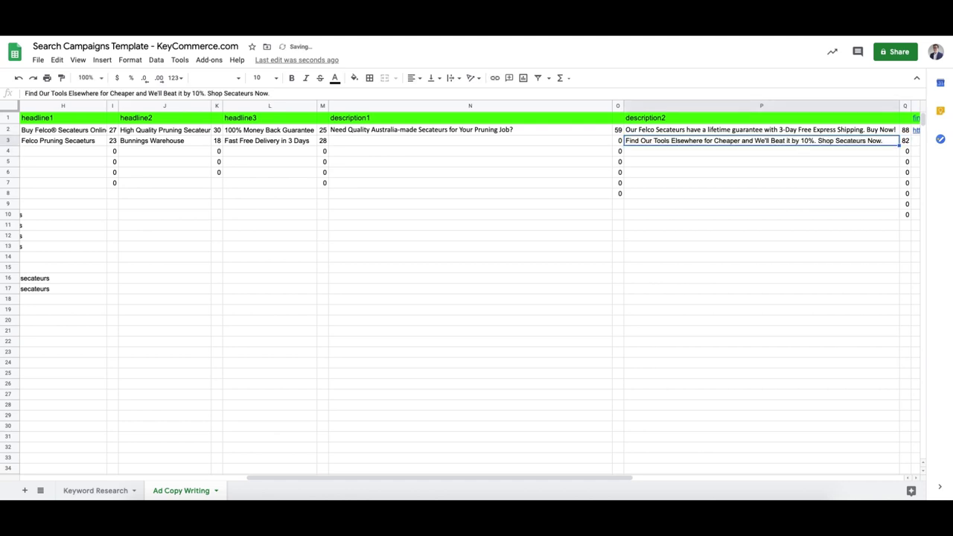
# Write the second row's description1 as "Tools you only need to buy once with a lifetime guarantee. High Quality Stainless Steel.".
pyautogui.click(409, 145)
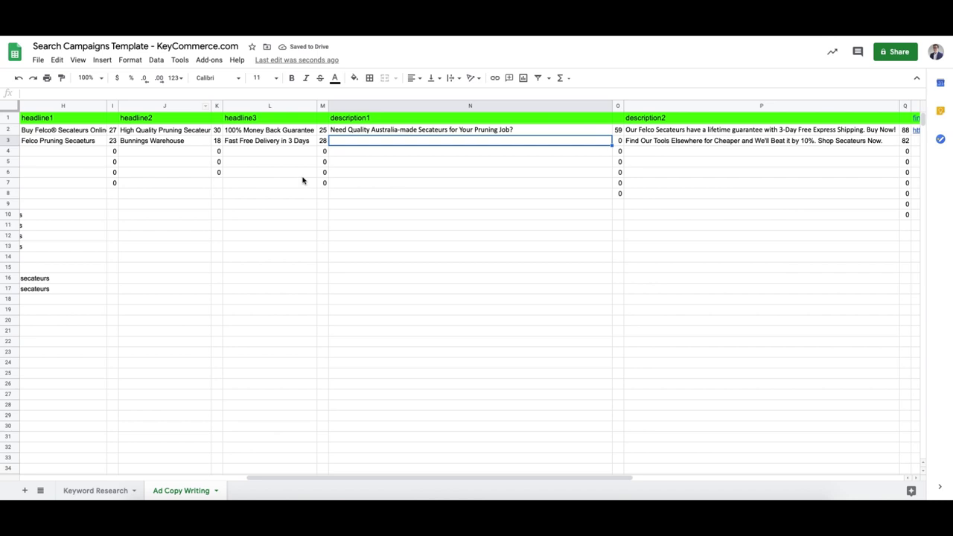
pyautogui.click(685, 144)
pyautogui.click(426, 143)
pyautogui.write('Tools you o')
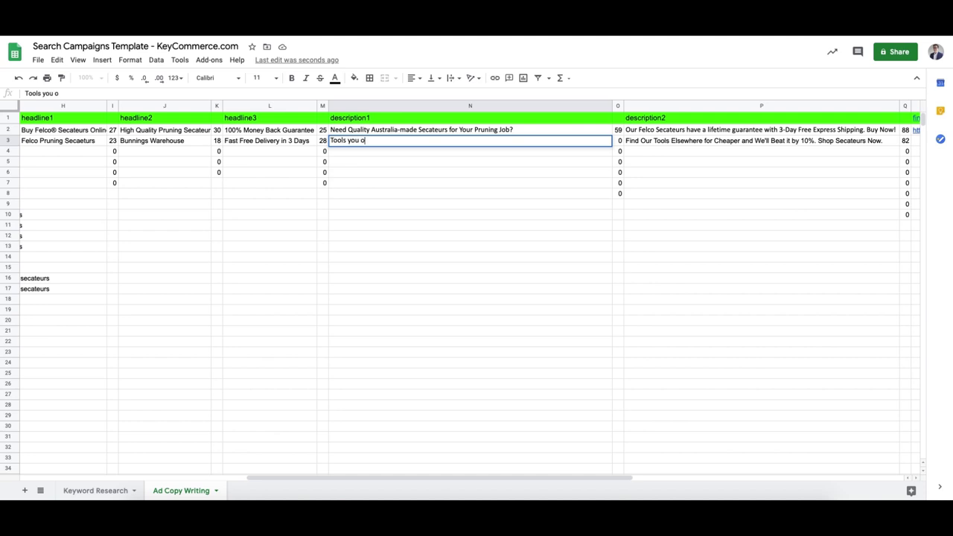
pyautogui.write('nly need to by')
pyautogui.write('y once with a l')
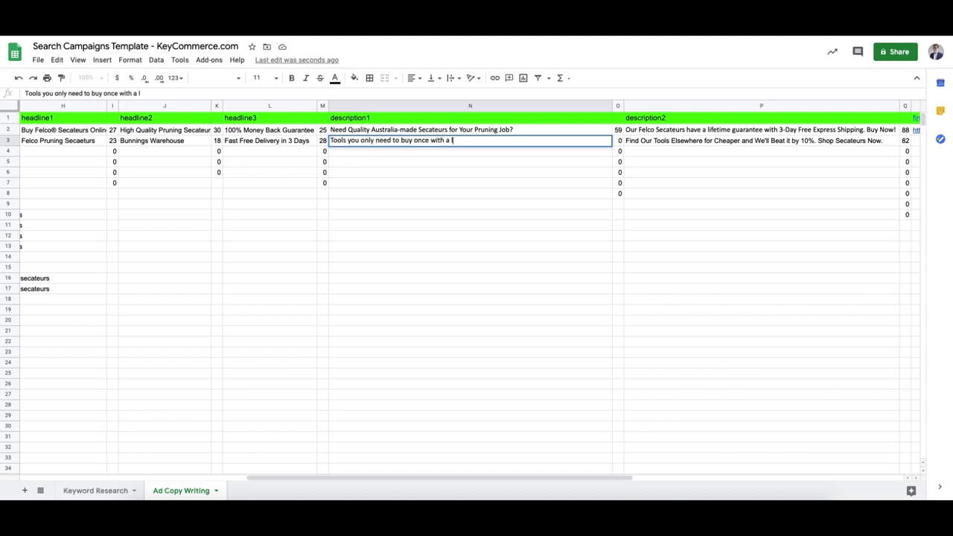
pyautogui.write('ifetime guarantee. High Quality Stainless Steel')
pyautogui.press('Return')
pyautogui.click(469, 140)
pyautogui.click(291, 93)
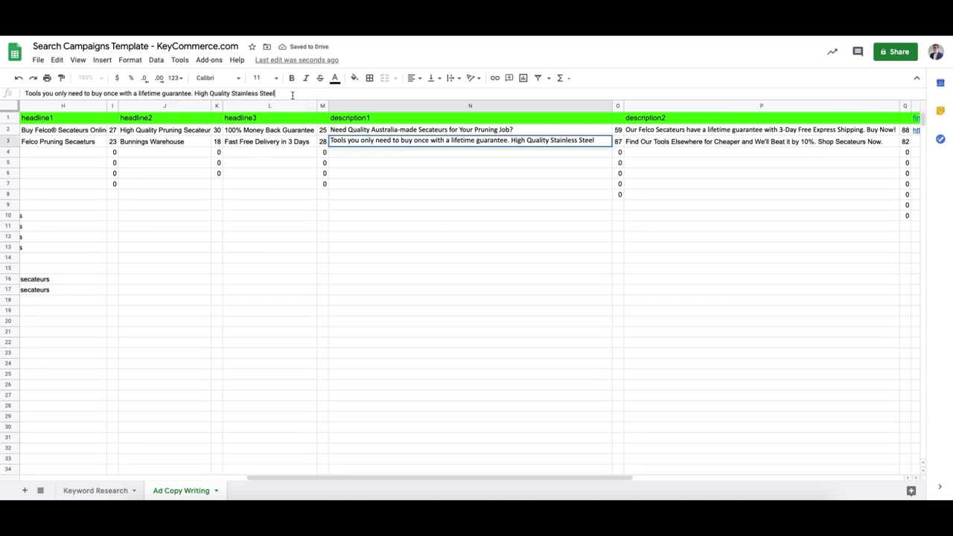
pyautogui.write('.')
pyautogui.press('Return')
pyautogui.click(494, 142)
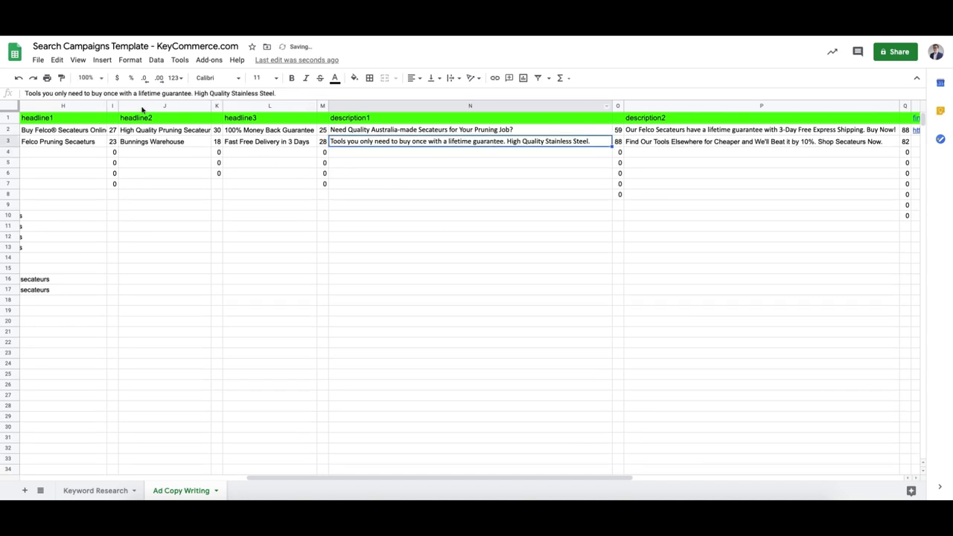
# Capitalise the words Lifetime, Guarantee and Only in the second row's description1.
pyautogui.click(143, 93)
pyautogui.press('BackSpace')
pyautogui.write('L')
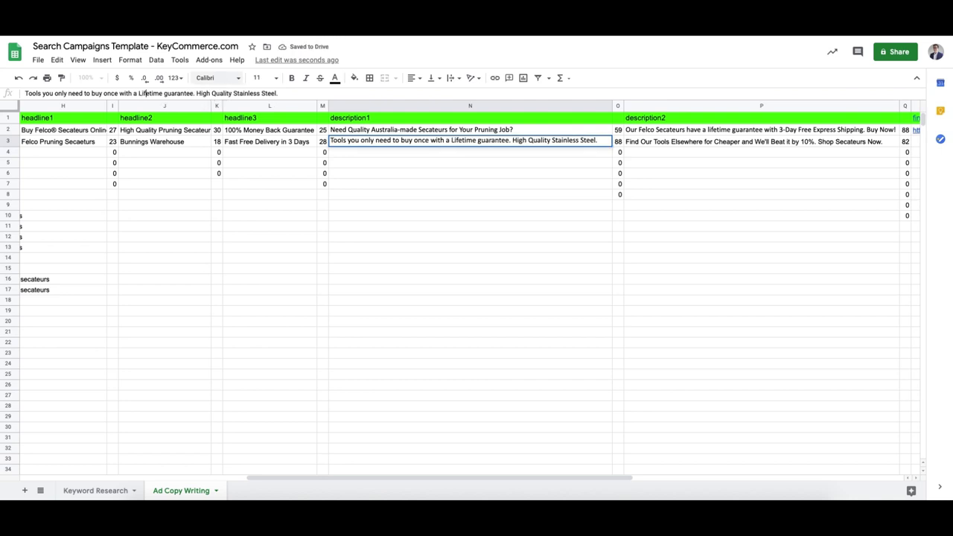
pyautogui.click(165, 93)
pyautogui.press('BackSpace')
pyautogui.write('G')
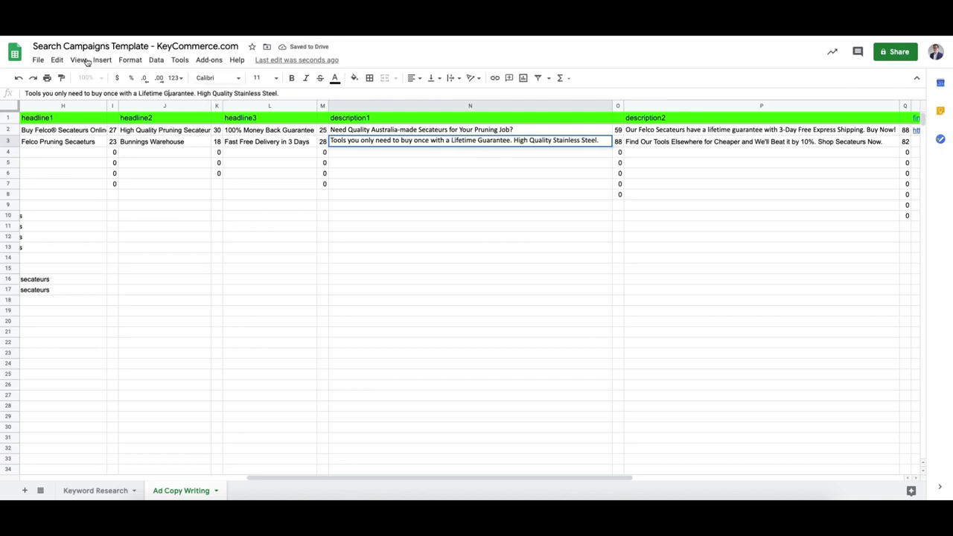
pyautogui.click(59, 93)
pyautogui.press('BackSpace')
pyautogui.write('O')
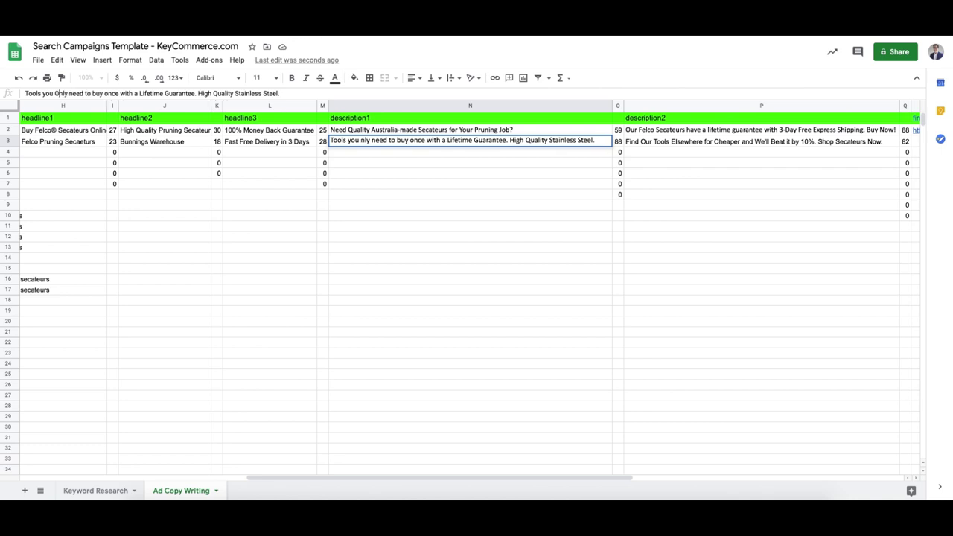
# Capitalise the words You, Need and To in the second row's description1.
pyautogui.click(47, 93)
pyautogui.press('BackSpace')
pyautogui.write('Y')
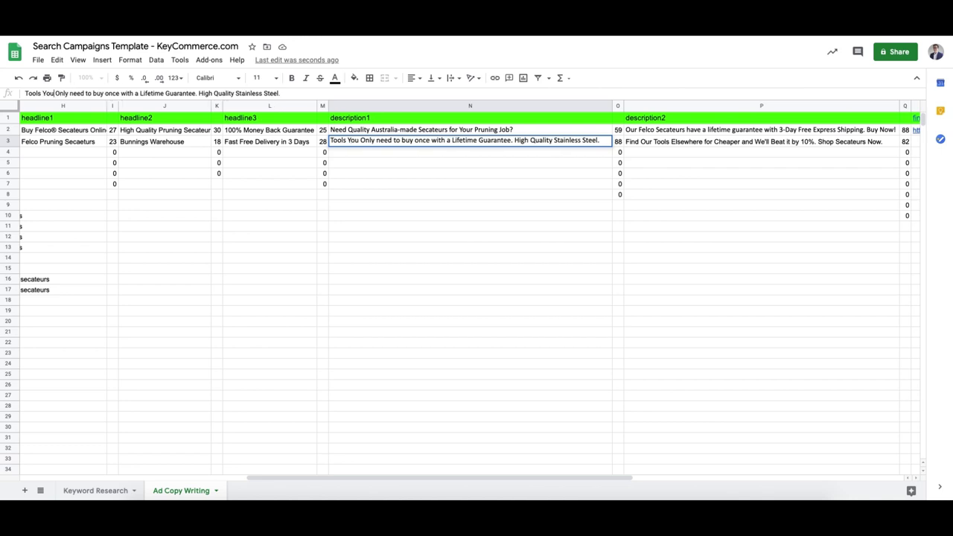
pyautogui.click(76, 93)
pyautogui.press('BackSpace')
pyautogui.write('N')
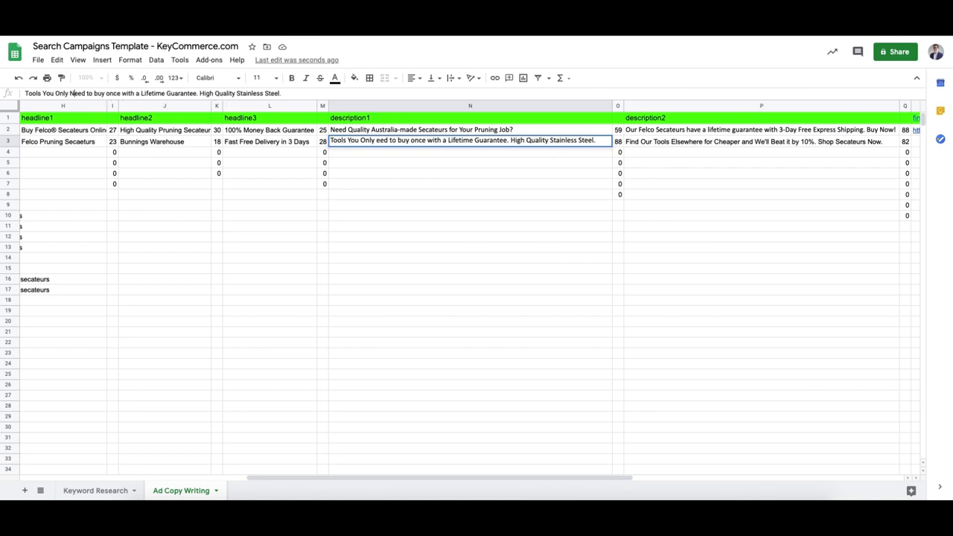
pyautogui.click(90, 93)
pyautogui.press('BackSpace')
pyautogui.write('T')
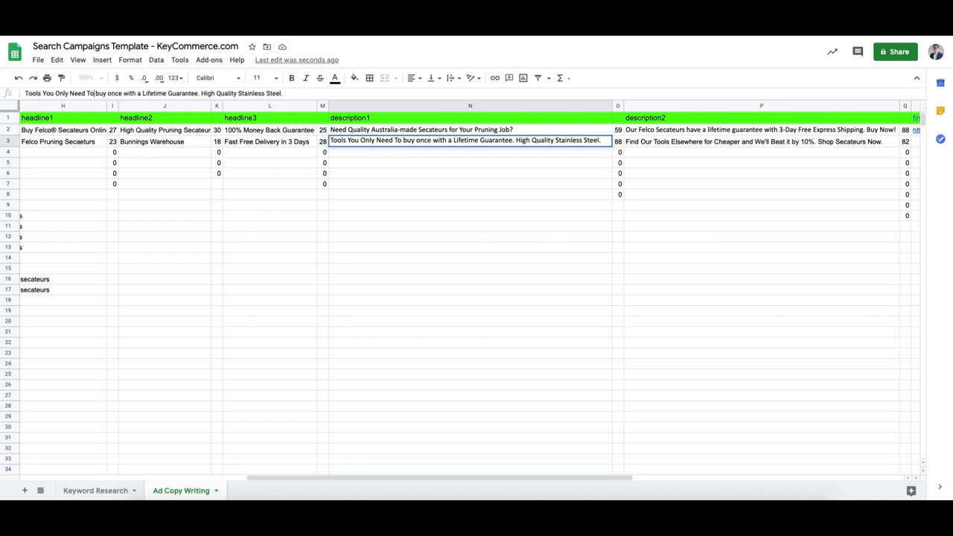
# Capitalise the words Buy, Once and With in the second row's description1.
pyautogui.click(98, 93)
pyautogui.press('BackSpace')
pyautogui.write('B')
pyautogui.click(110, 93)
pyautogui.press('BackSpace')
pyautogui.write('O')
pyautogui.click(125, 93)
pyautogui.press('BackSpace')
pyautogui.write('W')
pyautogui.press('Return')
pyautogui.press('Up')
# Select both felco secateurs ads from headline1 through description2 and review their copy.
pyautogui.click(699, 147)
pyautogui.moveTo(699, 146); pyautogui.dragTo(80, 132)
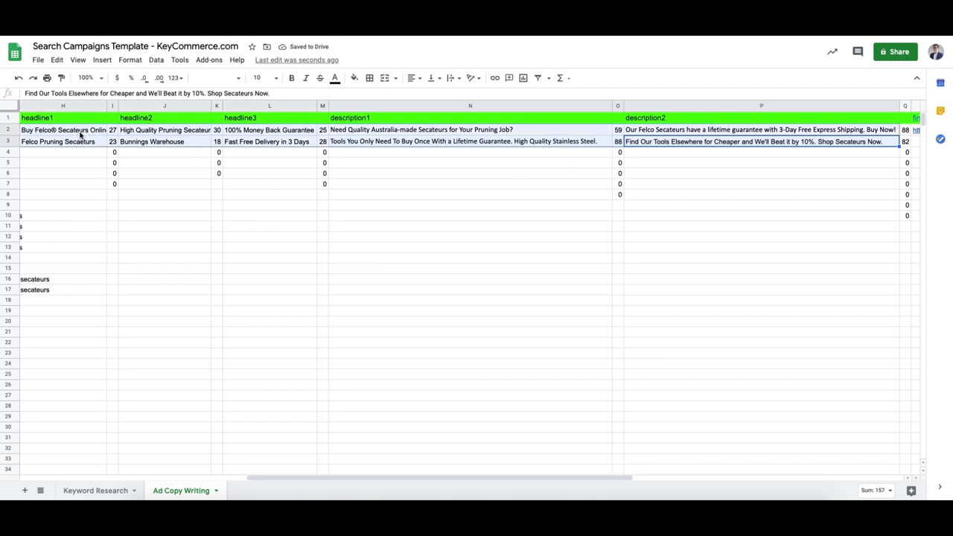
pyautogui.hscroll(-5, 91, 130)
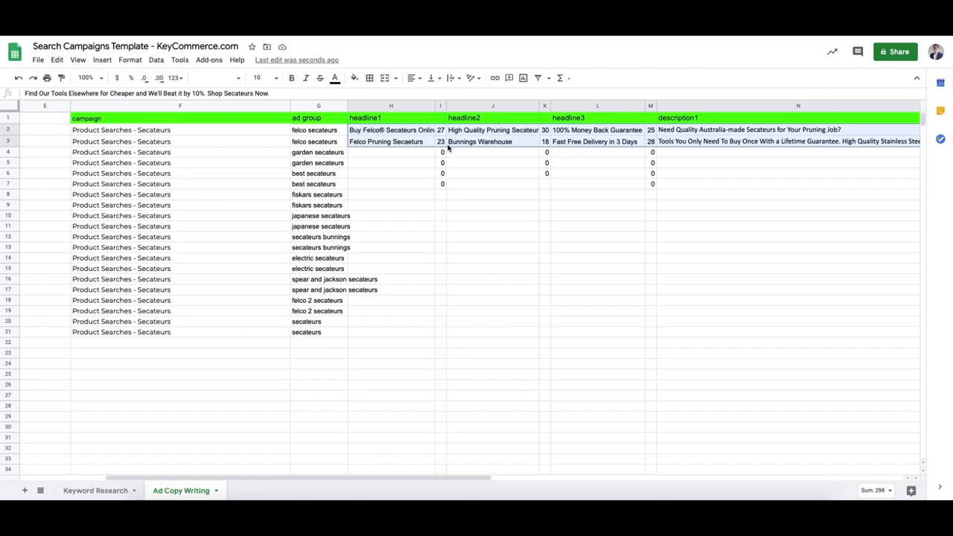
# Open the KeyCommerce free course page and examine its headline and list of benefits.
pyautogui.click(385, 133)
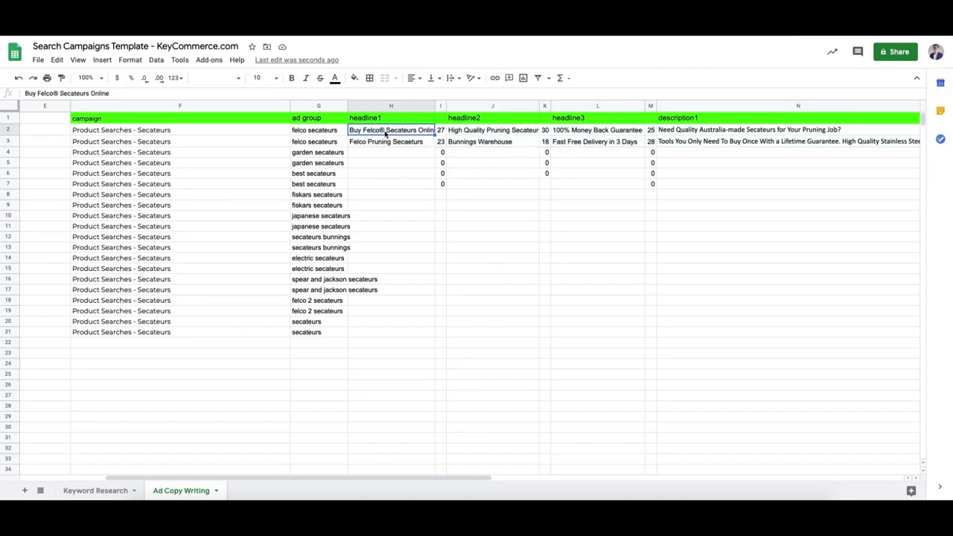
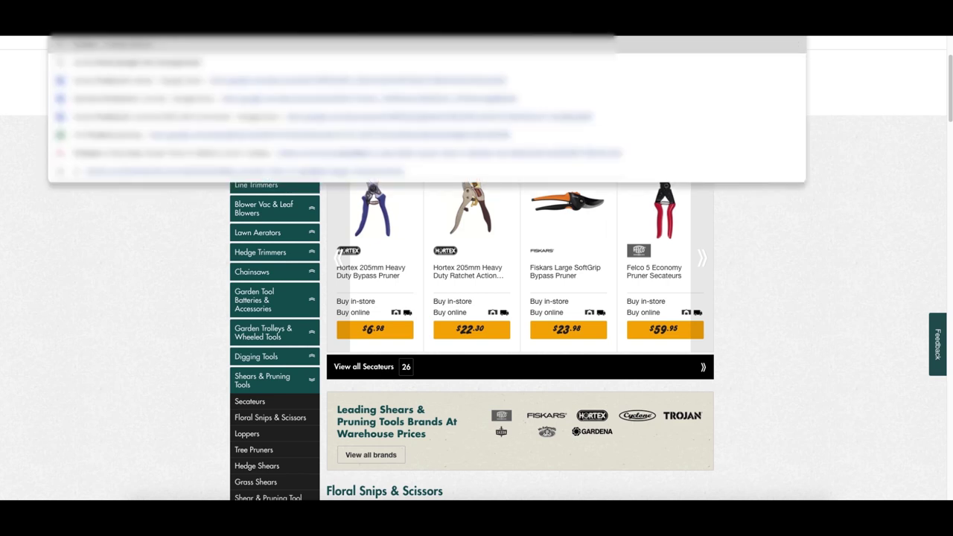
pyautogui.press('Return')
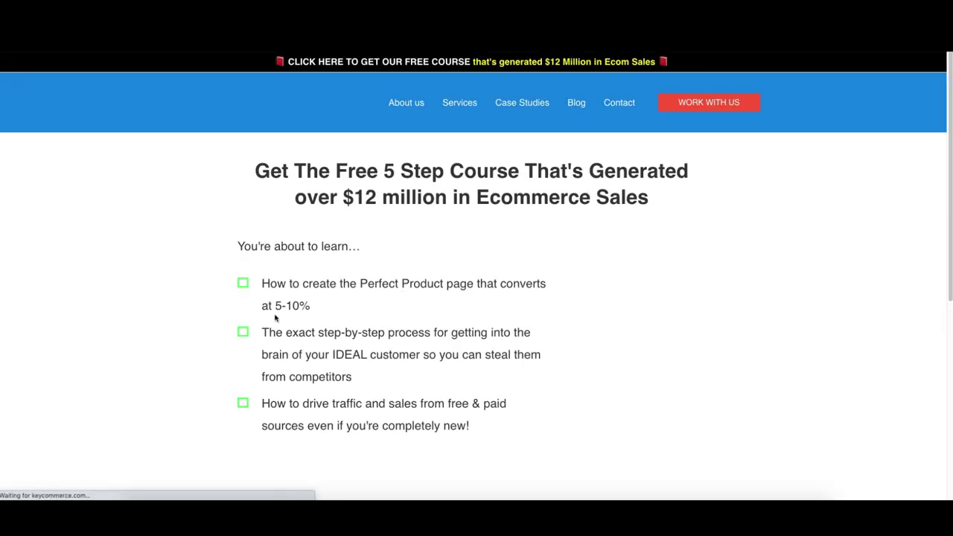
pyautogui.scroll(-2, 496, 283)
pyautogui.scroll(2, 479, 228)
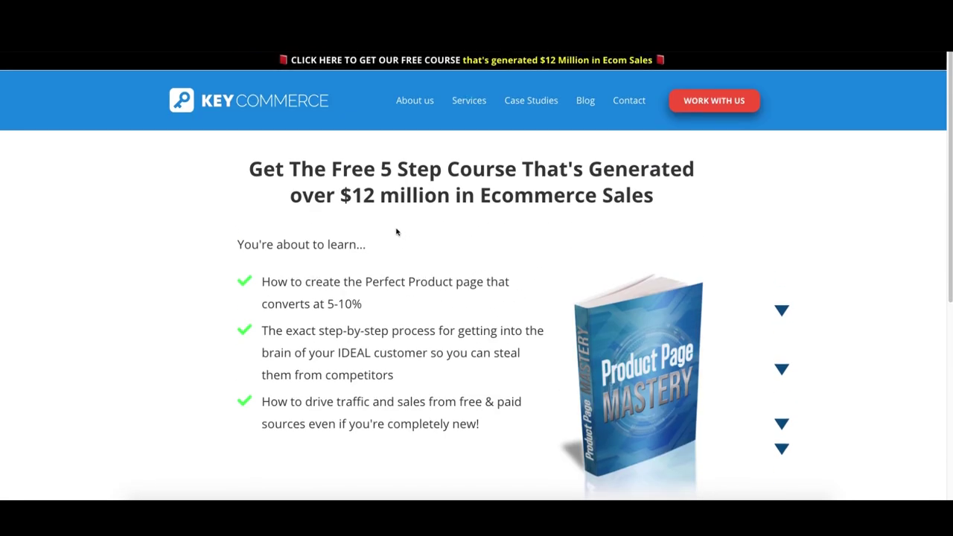
pyautogui.scroll(-5, 396, 232)
pyautogui.scroll(5, 508, 221)
pyautogui.moveTo(251, 168)
pyautogui.mouseDown()
pyautogui.moveTo(634, 195)
pyautogui.moveTo(250, 169)
pyautogui.mouseUp()
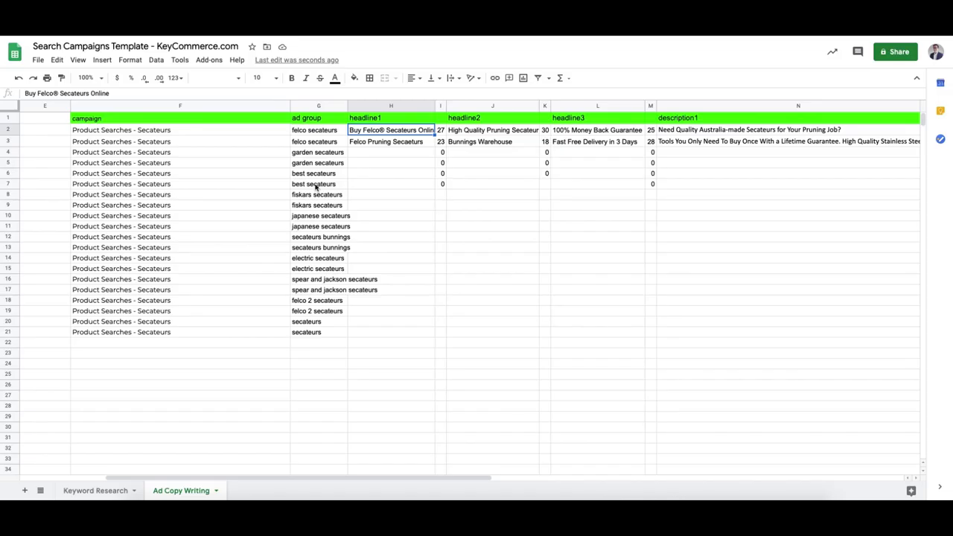
# Review the headlines and descriptions of the two felco secateurs ads in the Ad Copy Writing sheet.
pyautogui.moveTo(219, 119); pyautogui.dragTo(691, 142)
pyautogui.hscroll(5, 712, 157)
pyautogui.hscroll(-5, 442, 157)
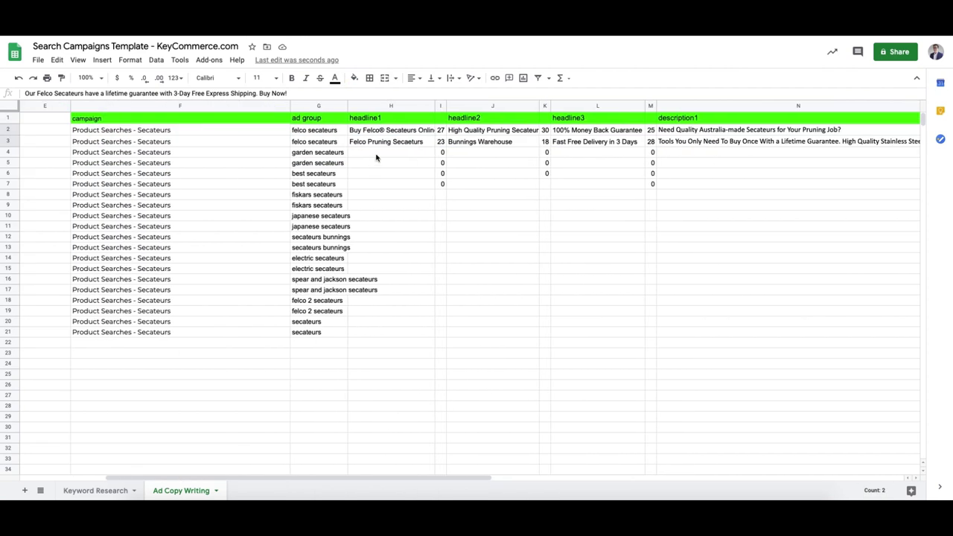
pyautogui.moveTo(391, 131); pyautogui.dragTo(409, 145)
pyautogui.moveTo(484, 131); pyautogui.dragTo(484, 147)
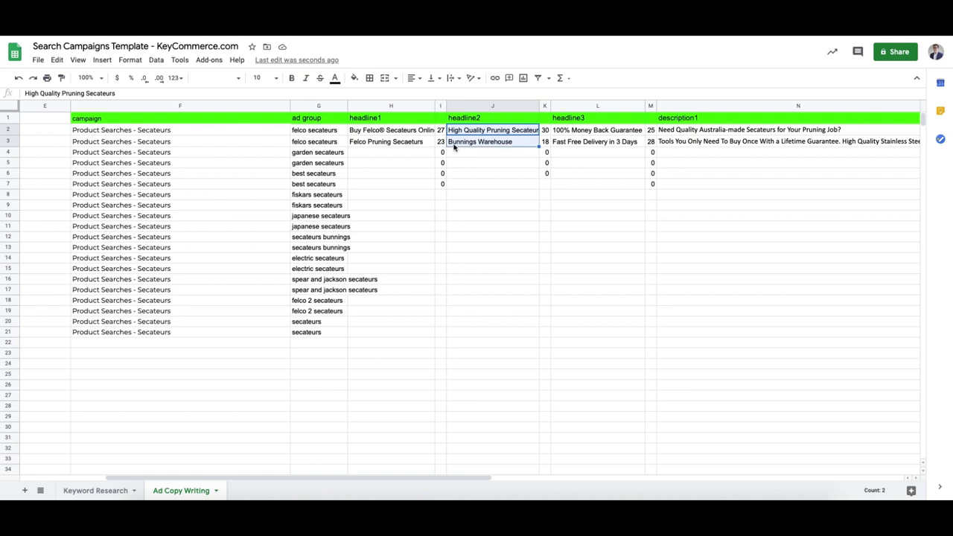
# Correct the spelling in the second felco ad's headline1 to "Felco Pruning Secateurs".
pyautogui.click(418, 147)
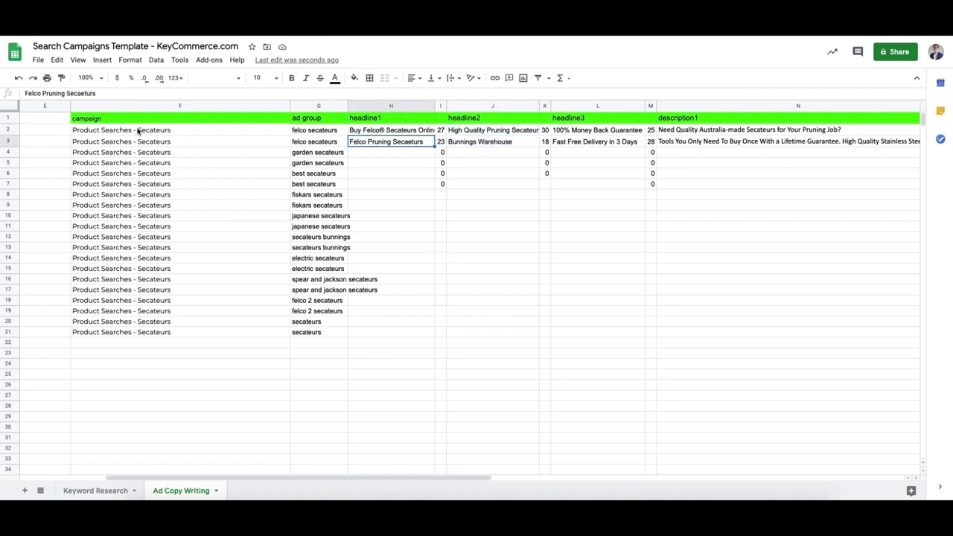
pyautogui.doubleClick(73, 93)
pyautogui.write('Secateurs')
pyautogui.press('Return')
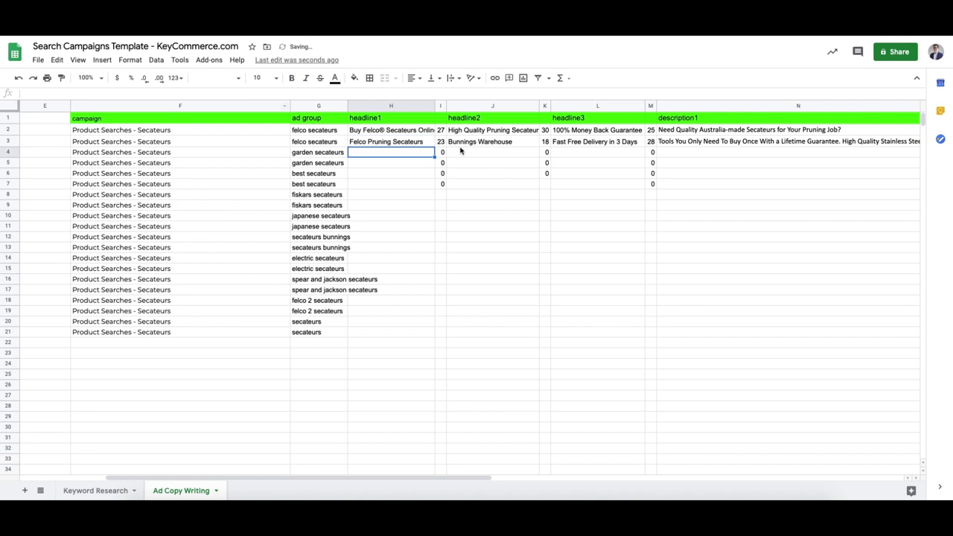
# Compare the headlines of both felco ads and examine the second ad's full copy from headline1 through description2.
pyautogui.moveTo(409, 131); pyautogui.dragTo(408, 142)
pyautogui.moveTo(473, 132); pyautogui.dragTo(469, 143)
pyautogui.click(411, 145)
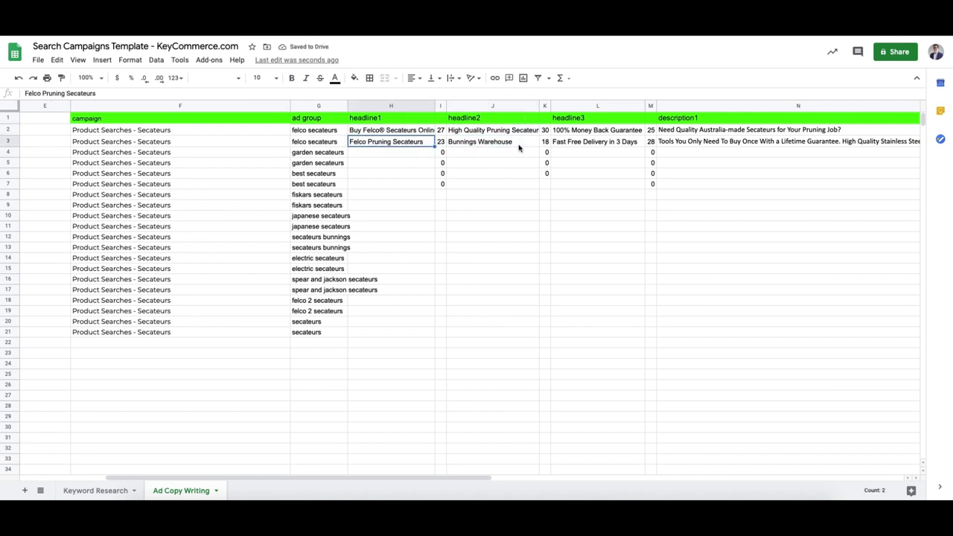
pyautogui.keyDown('ctrl'); pyautogui.click(450, 146); pyautogui.keyUp('ctrl')
pyautogui.keyDown('ctrl'); pyautogui.click(610, 142); pyautogui.keyUp('ctrl')
pyautogui.keyDown('ctrl'); pyautogui.click(702, 145); pyautogui.keyUp('ctrl')
pyautogui.hscroll(5, 701, 149)
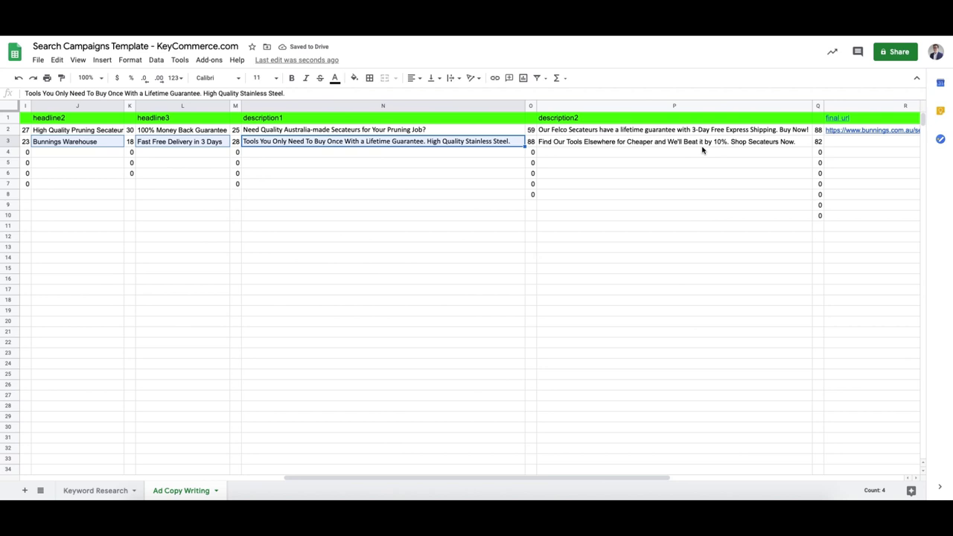
pyautogui.keyDown('ctrl'); pyautogui.click(702, 145); pyautogui.keyUp('ctrl')
pyautogui.hscroll(5, 779, 145)
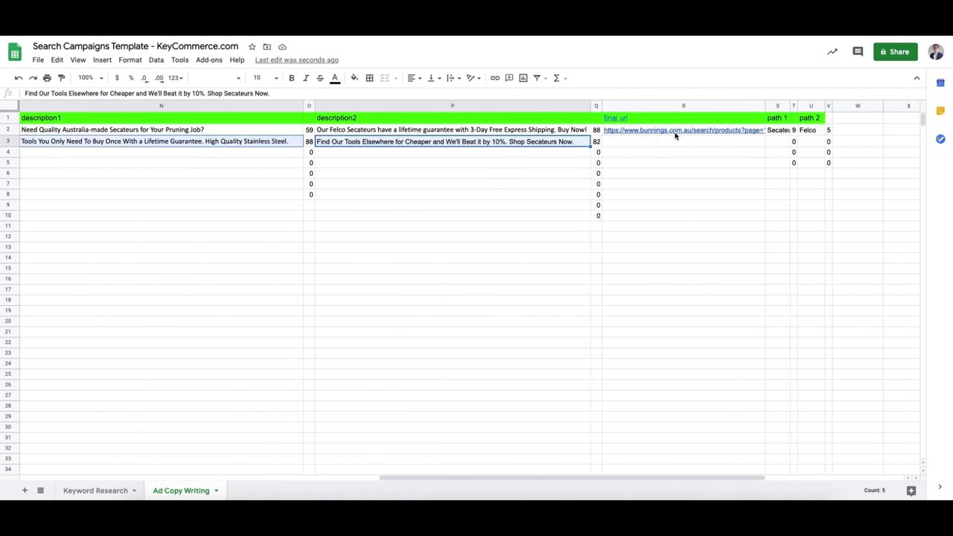
# Copy the first felco ad's final url into the second felco ad's row.
pyautogui.click(675, 134)
pyautogui.hotkey('ctrl', 'c')
pyautogui.click(607, 144)
pyautogui.hotkey('ctrl', 'v')
pyautogui.hotkey('shift', 'Up')
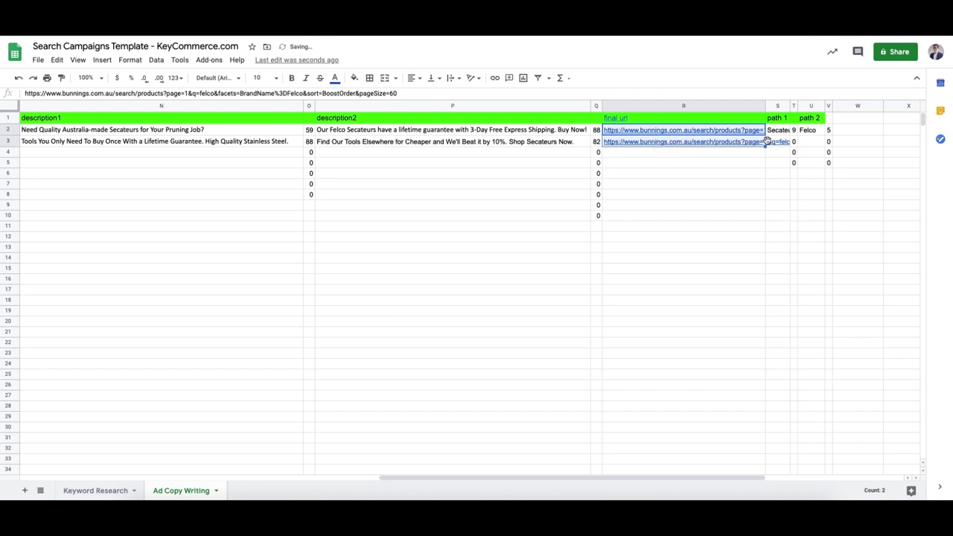
# Reuse the path 1 value "Secateurs" and path 2 value "Felco" for the second felco ad.
pyautogui.moveTo(776, 130); pyautogui.dragTo(776, 141)
pyautogui.hotkey('ctrl', 'd')
pyautogui.click(808, 130)
pyautogui.hotkey('ctrl', 'c')
pyautogui.press('Down')
pyautogui.hotkey('ctrl', 'v')
# Open the felco ads' final url in the browser and examine the Felco 2 Original Secateurs product page.
pyautogui.click(680, 142)
pyautogui.hotkey('shift', 'Up')
pyautogui.hotkey('ctrl', 'c')
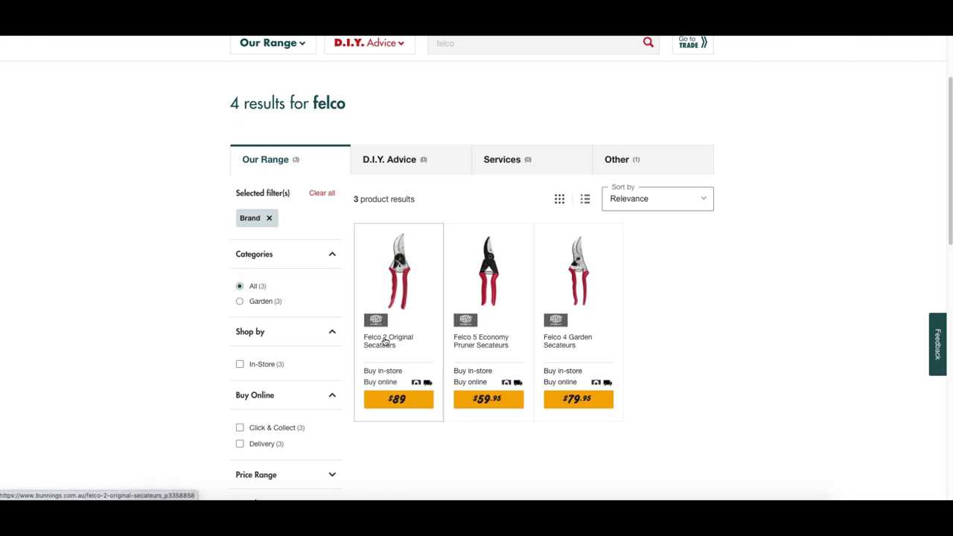
pyautogui.click(398, 292)
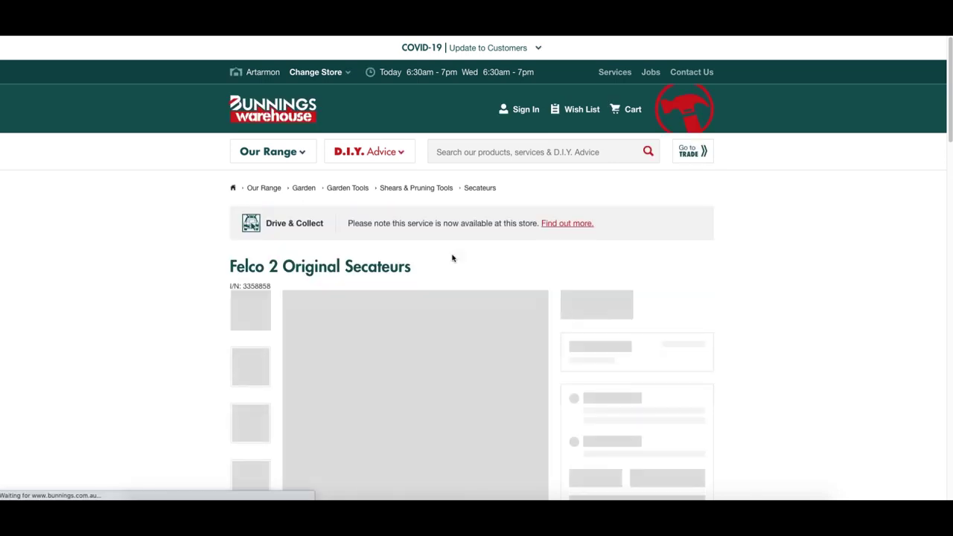
pyautogui.scroll(-4, 510, 221)
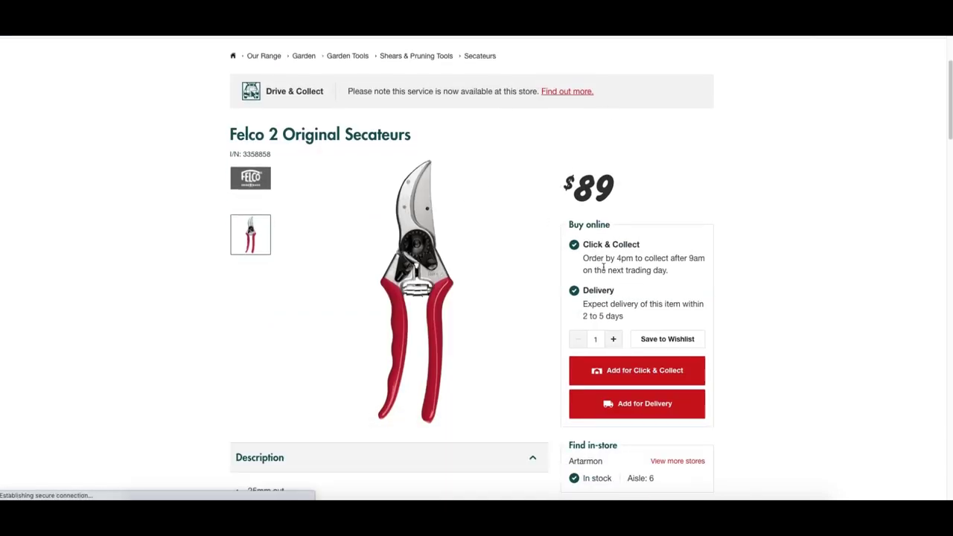
pyautogui.scroll(-7, 521, 242)
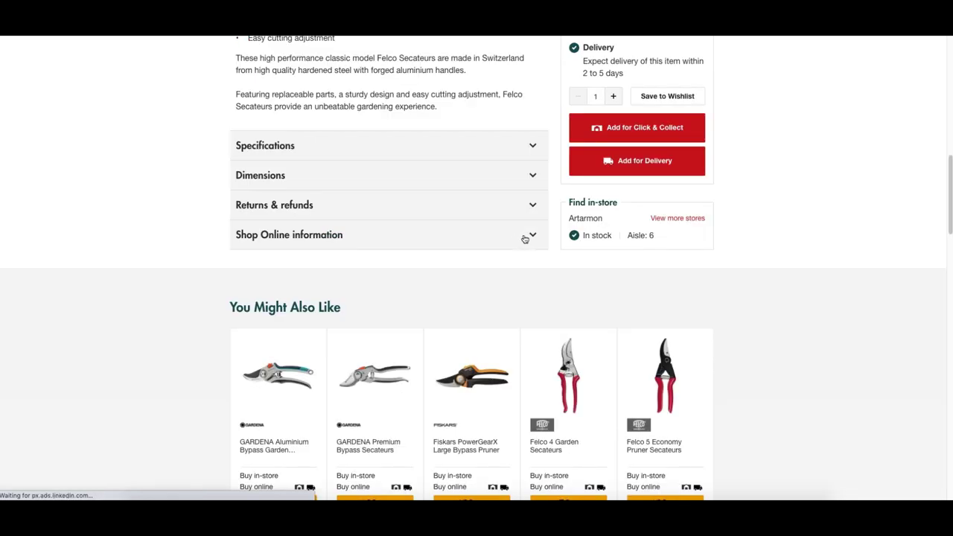
pyautogui.scroll(-5, 703, 244)
pyautogui.scroll(20, 787, 74)
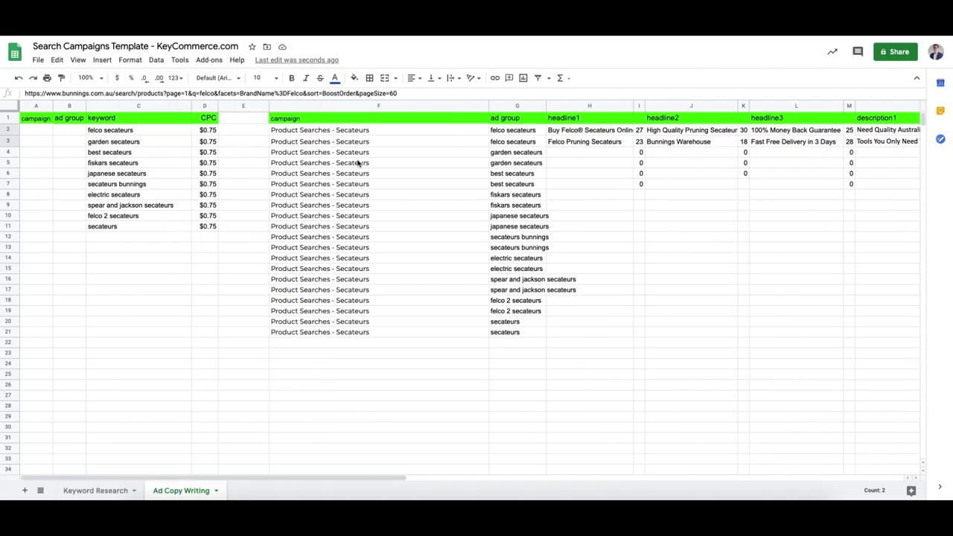
# Review the ad groups that still lack ad copy, from garden secateurs down to secateurs in row 21.
pyautogui.hscroll(2, 529, 149)
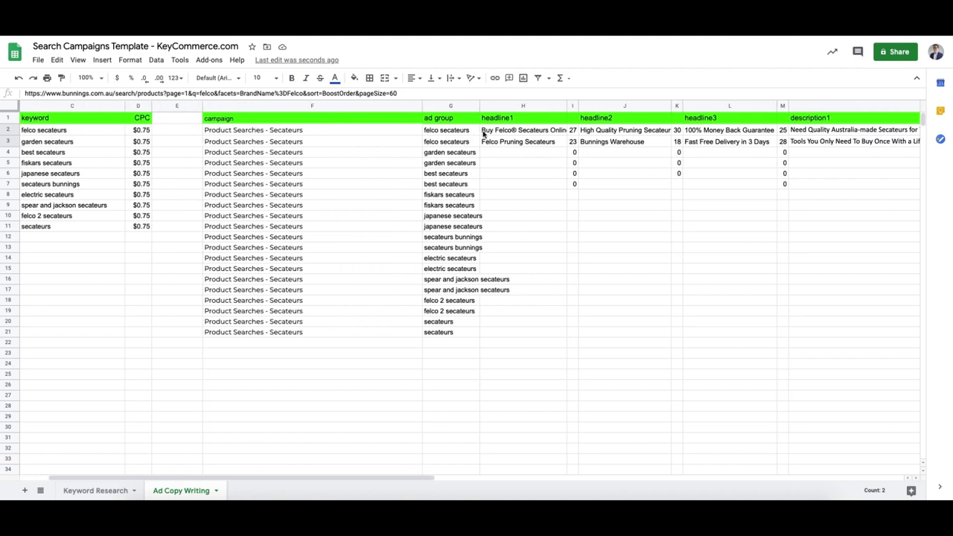
pyautogui.moveTo(484, 133); pyautogui.dragTo(484, 142)
pyautogui.click(487, 154)
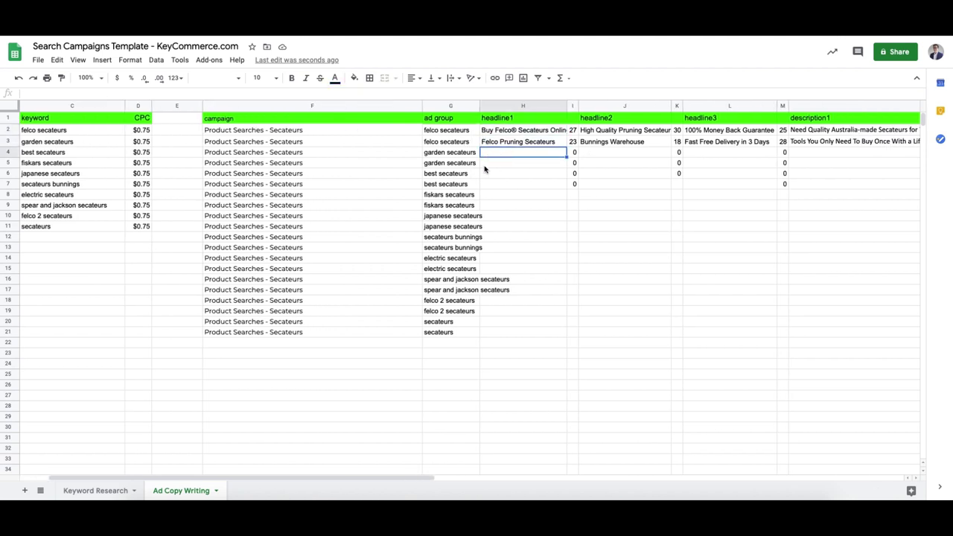
pyautogui.hscroll(10, 433, 179)
pyautogui.hscroll(-15, 434, 179)
pyautogui.moveTo(513, 154); pyautogui.dragTo(511, 334)
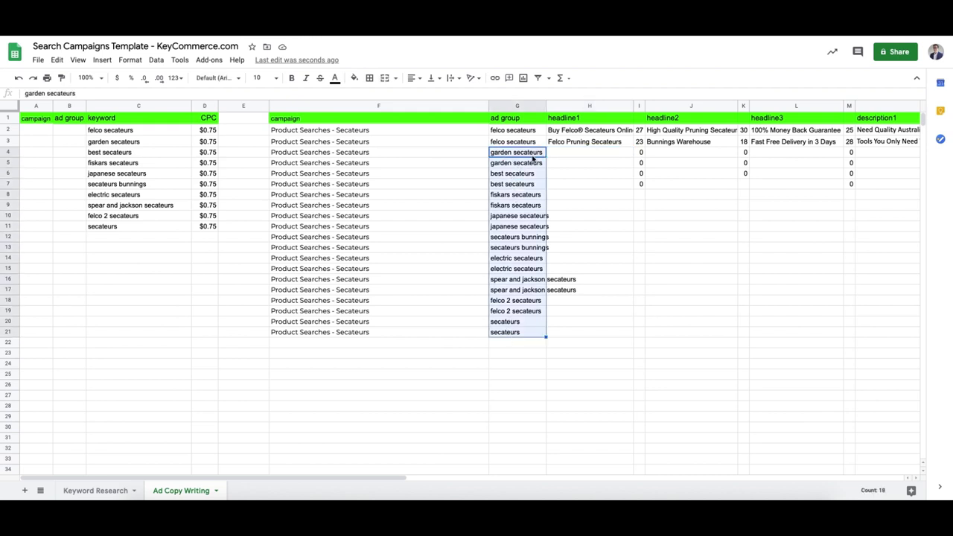
pyautogui.click(575, 156)
pyautogui.moveTo(520, 167); pyautogui.dragTo(512, 334)
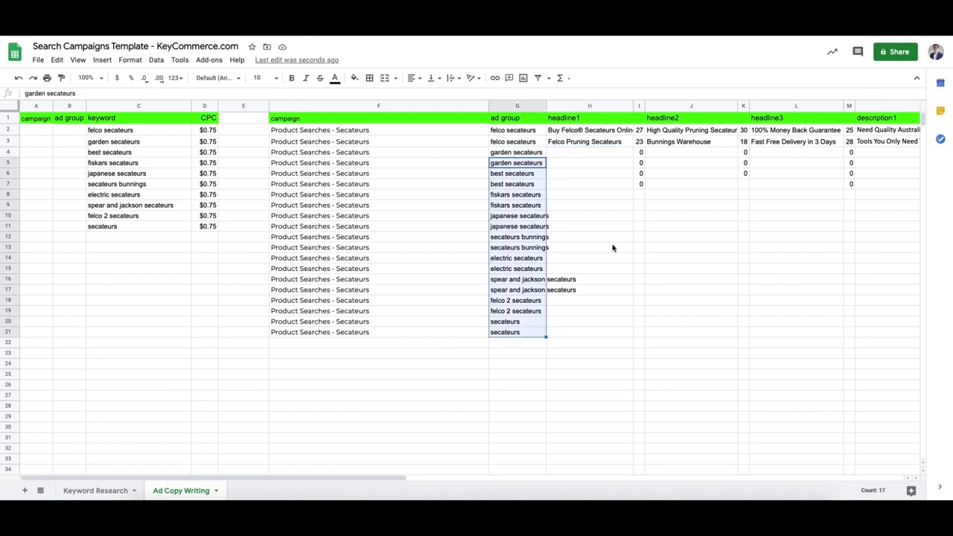
# Examine headline2, headline3 and description1 of the two felco secateurs ads for reusable copy.
pyautogui.hscroll(5, 612, 248)
pyautogui.click(489, 132)
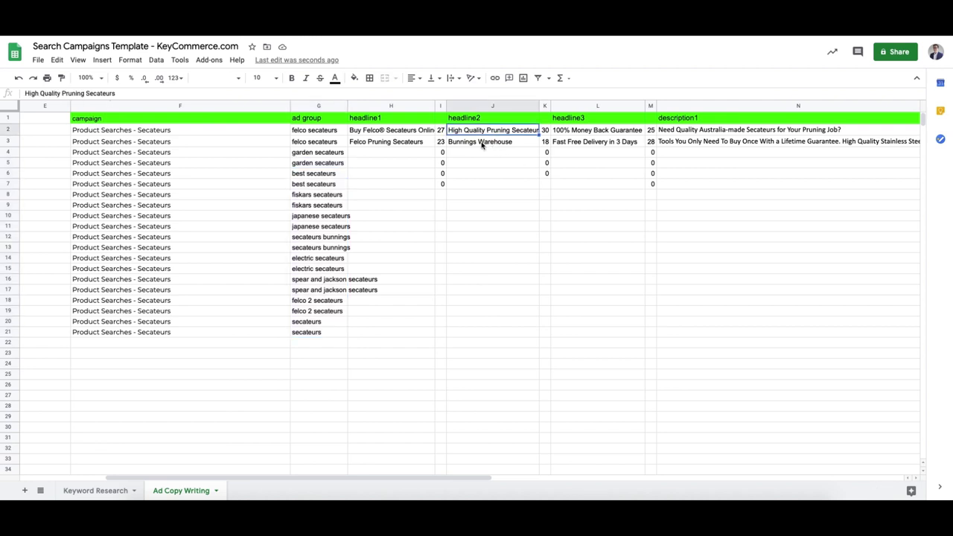
pyautogui.moveTo(484, 141); pyautogui.dragTo(486, 131)
pyautogui.moveTo(687, 132); pyautogui.dragTo(624, 144)
pyautogui.hscroll(10, 677, 142)
pyautogui.moveTo(390, 131); pyautogui.dragTo(389, 142)
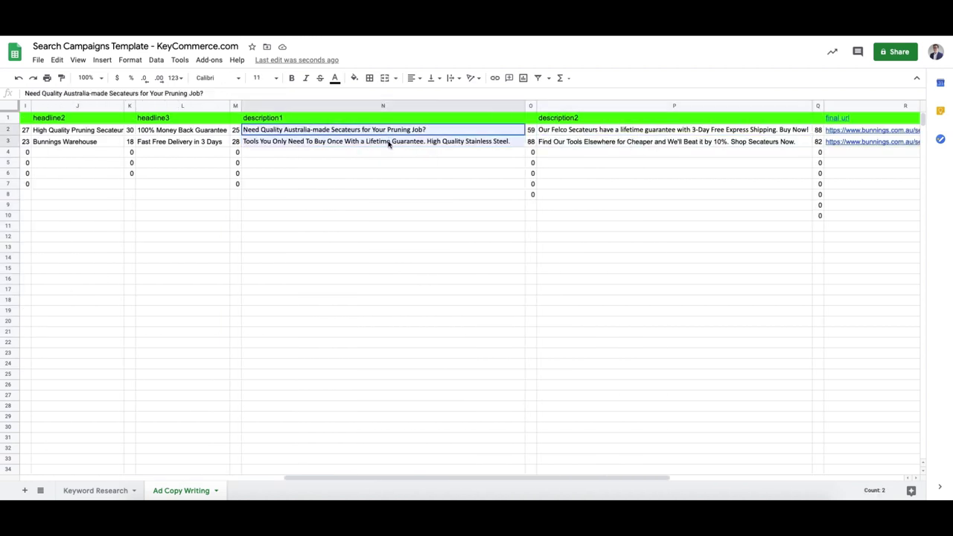
# Try pasting the two felco headline3 texts into the garden secateurs rows, undoing each paste.
pyautogui.moveTo(184, 131); pyautogui.dragTo(179, 145)
pyautogui.hscroll(-4, 236, 134)
pyautogui.hotkey('ctrl', 'c')
pyautogui.hscroll(-6, 332, 158)
pyautogui.click(429, 154)
pyautogui.hotkey('ctrl', 'v')
pyautogui.hotkey('ctrl', 'z')
pyautogui.click(530, 155)
pyautogui.hotkey('ctrl', 'v')
pyautogui.hotkey('ctrl', 'z')
pyautogui.click(436, 160)
pyautogui.click(525, 166)
pyautogui.moveTo(542, 342); pyautogui.dragTo(532, 157)
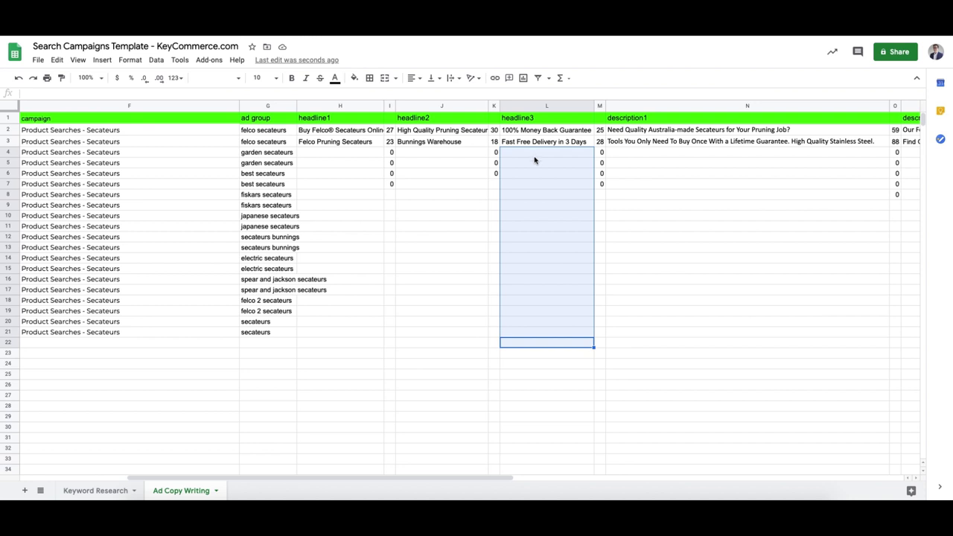
pyautogui.click(529, 156)
# Fill the LEN character-count formulas beside headline1, headline2 and headline3 down to row 21.
pyautogui.click(493, 180)
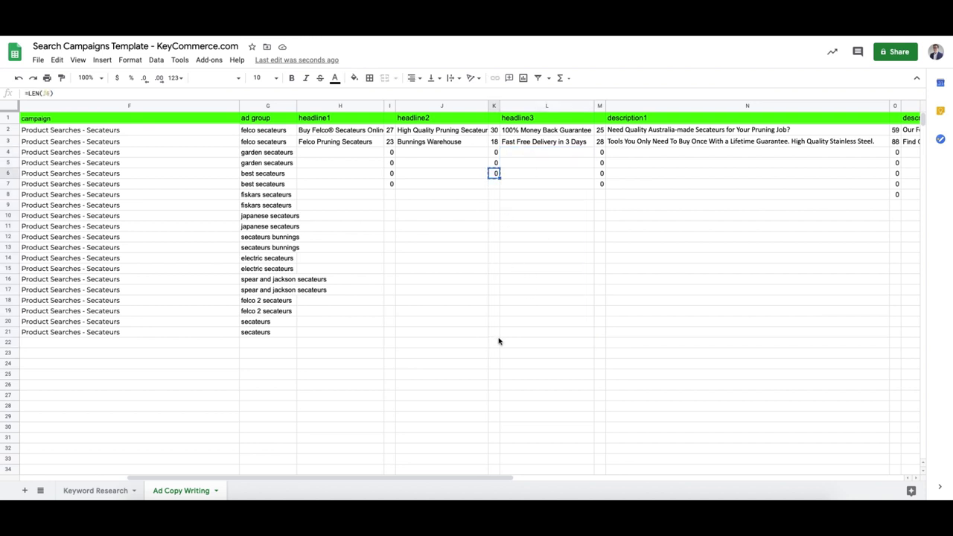
pyautogui.keyDown('shift'); pyautogui.click(497, 335); pyautogui.keyUp('shift')
pyautogui.hotkey('ctrl', 'd')
pyautogui.click(390, 184)
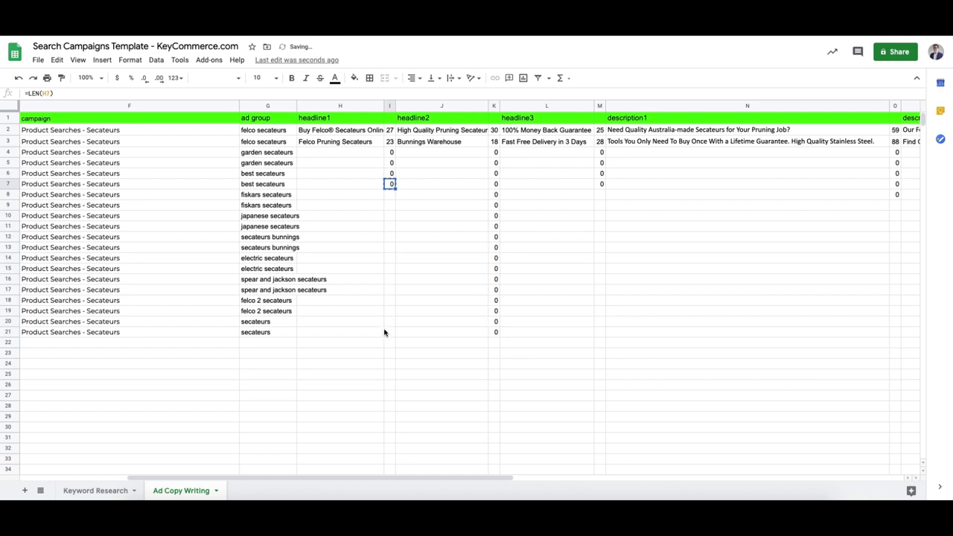
pyautogui.keyDown('shift'); pyautogui.click(384, 332); pyautogui.keyUp('shift')
pyautogui.keyDown('shift'); pyautogui.click(393, 333); pyautogui.keyUp('shift')
pyautogui.hotkey('ctrl', 'd')
pyautogui.click(601, 184)
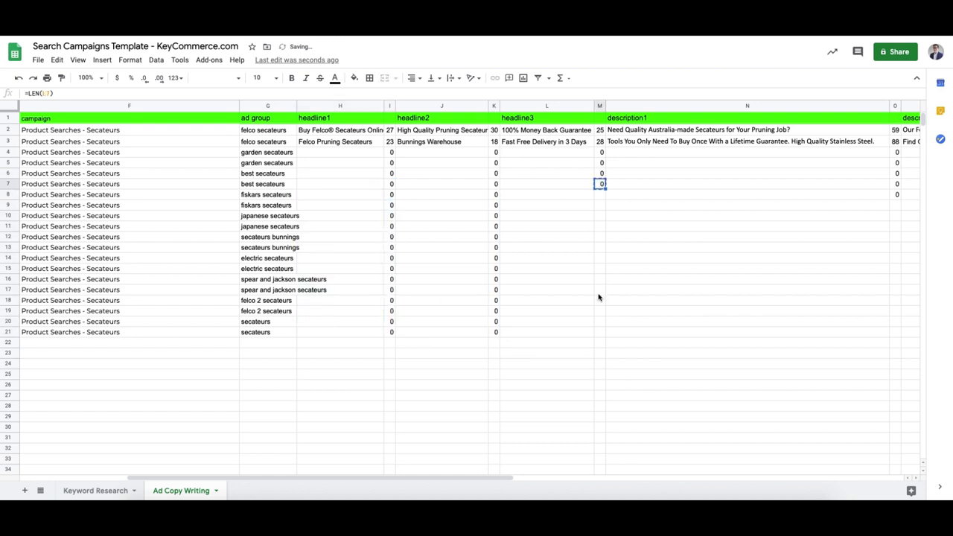
pyautogui.keyDown('shift'); pyautogui.click(599, 333); pyautogui.keyUp('shift')
pyautogui.hotkey('ctrl', 'd')
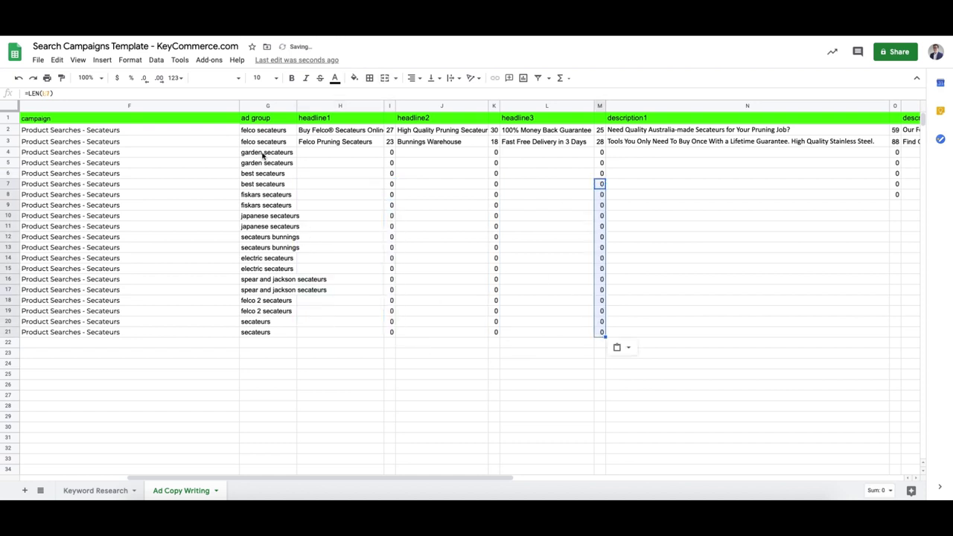
# Review the ad group names, including best secateurs, electric secateurs and garden secateurs, in the ad group column.
pyautogui.click(270, 176)
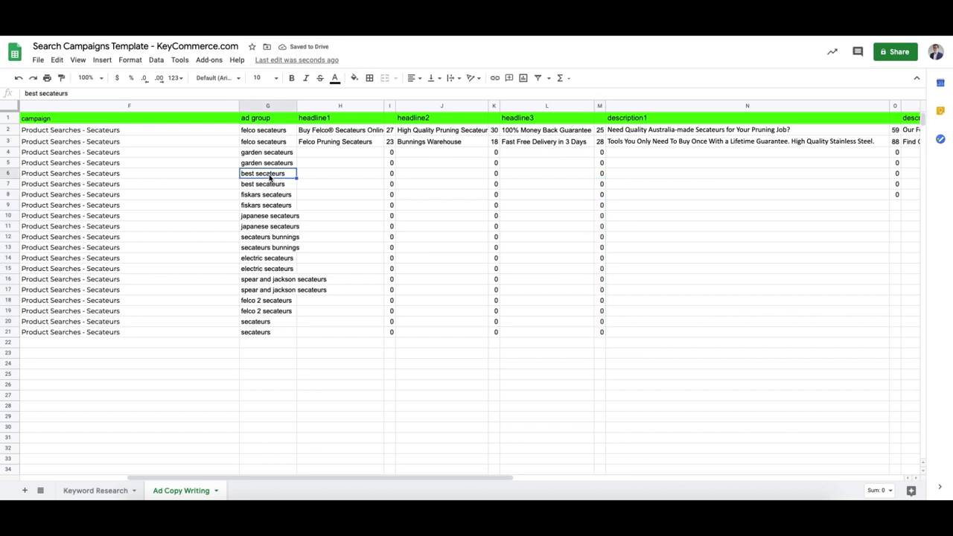
pyautogui.press('Up')
pyautogui.press('Up')
pyautogui.press('Up')
pyautogui.press('Up')
pyautogui.click(257, 175)
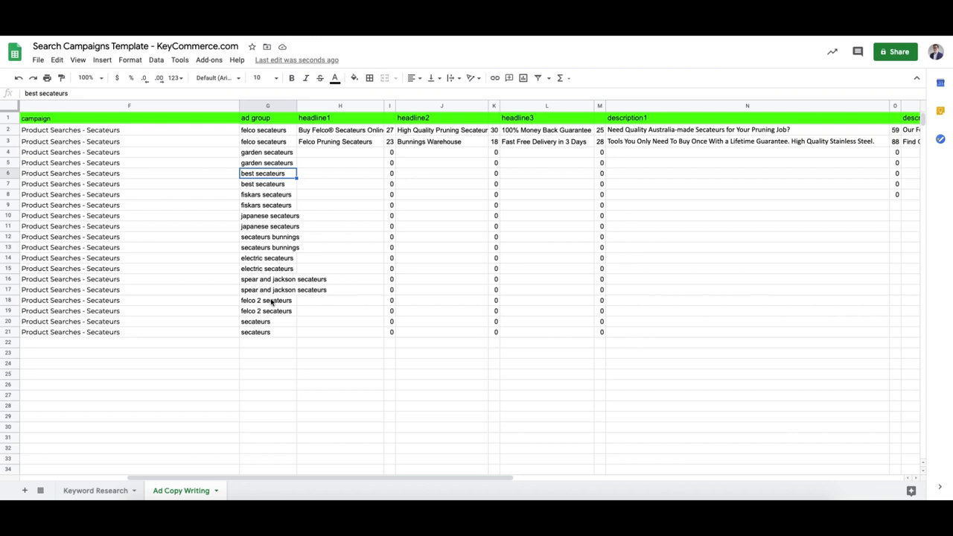
pyautogui.click(260, 262)
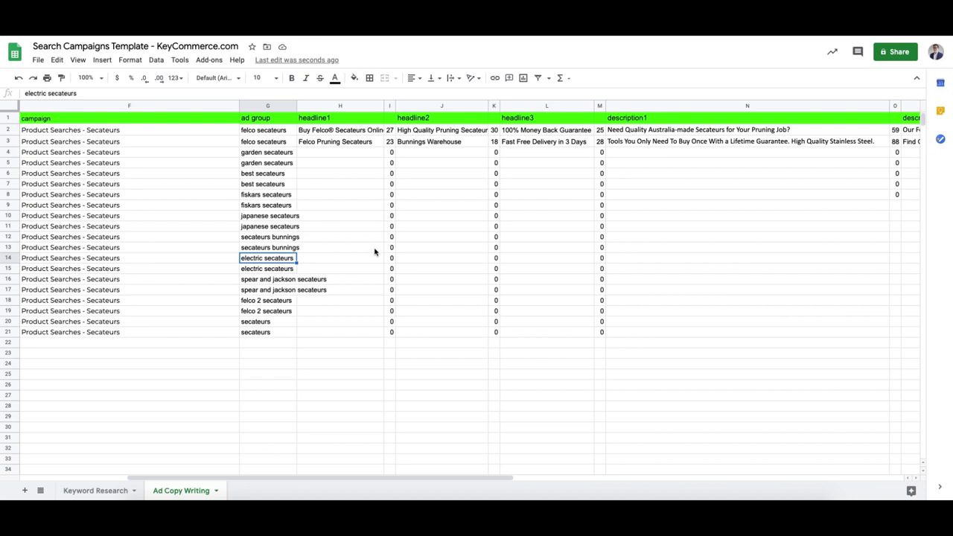
pyautogui.click(423, 263)
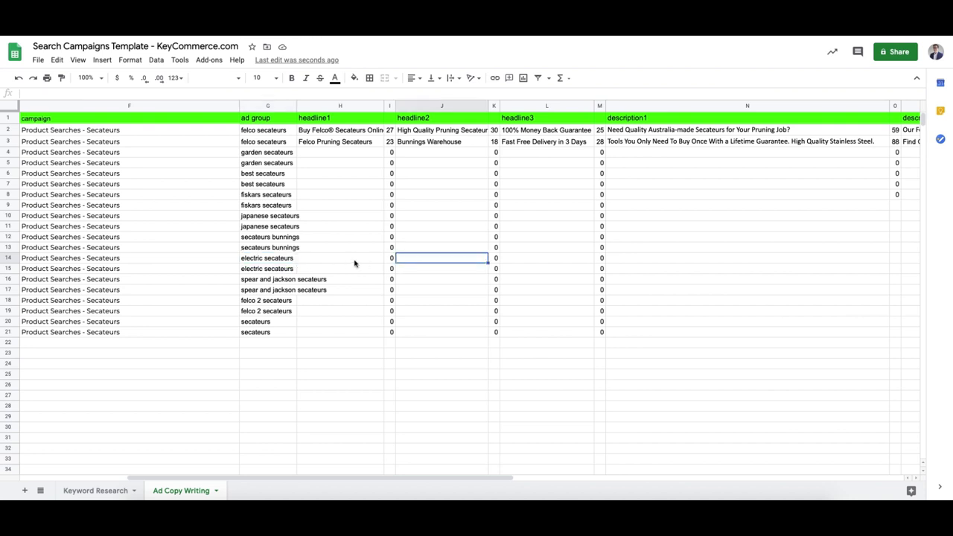
pyautogui.click(276, 262)
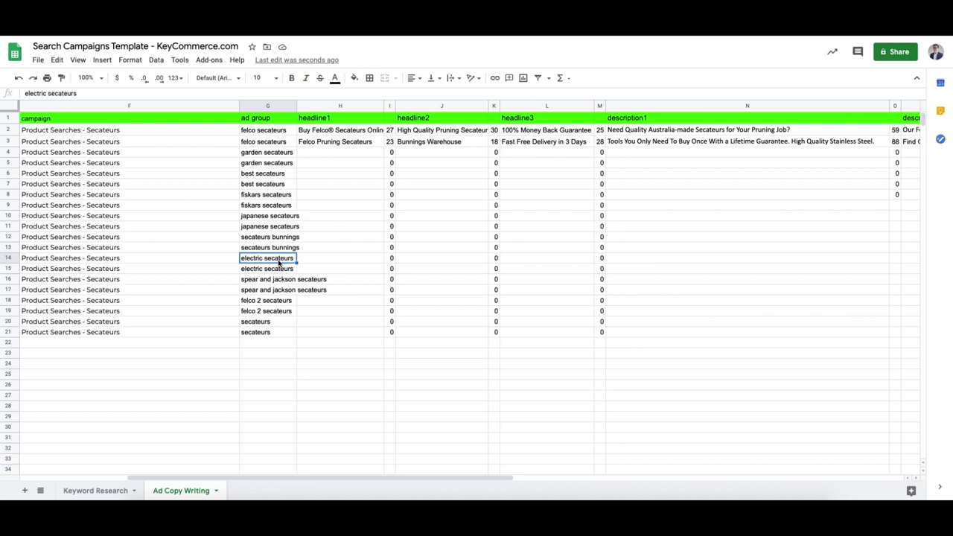
pyautogui.click(271, 153)
pyautogui.hscroll(-2, 345, 161)
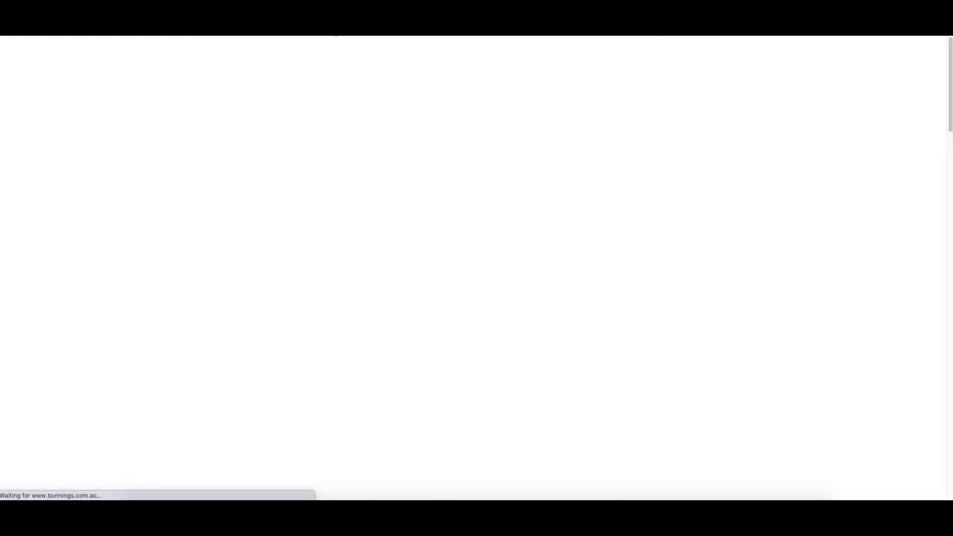
# Enter the Bunnings secateurs category page address as the final URL for both garden secateurs ads.
pyautogui.scroll(-2, 521, 238)
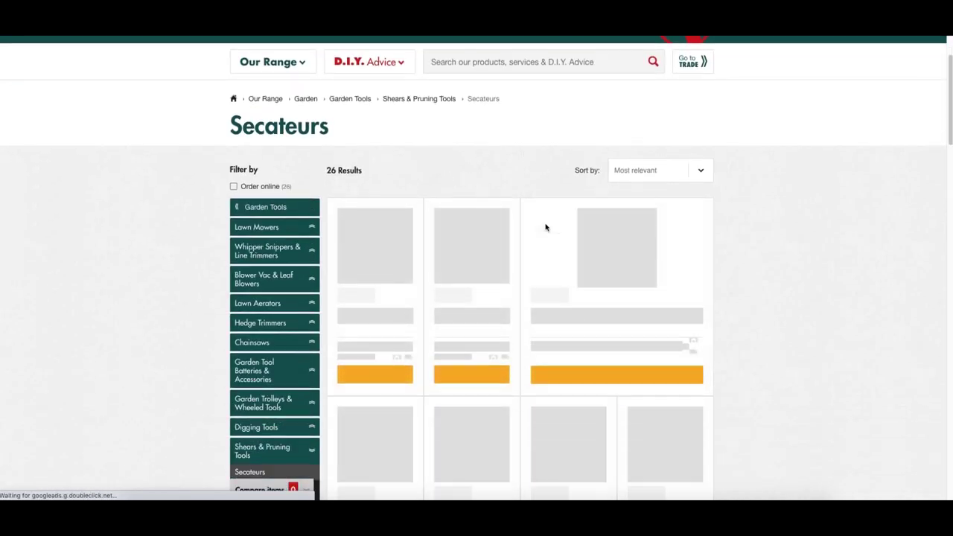
pyautogui.scroll(2, 596, 186)
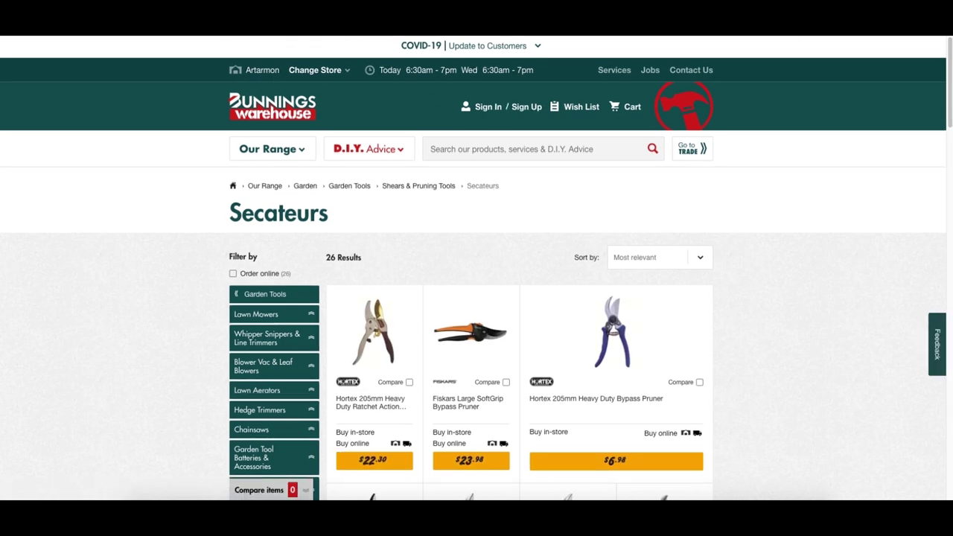
pyautogui.hotkey('ctrl', 'Tab')
pyautogui.hscroll(6, 622, 141)
pyautogui.keyDown('shift'); pyautogui.click(744, 156); pyautogui.keyUp('shift')
pyautogui.write('https://www.bunnings.com.au/our-range/garden/garden-tools/shears-pruning-tools/secateurs')
pyautogui.click(744, 163)
pyautogui.write('https://www.bunnings.com.au/our-range/garden/garden-tools/shears-pruning-tools/secateurs')
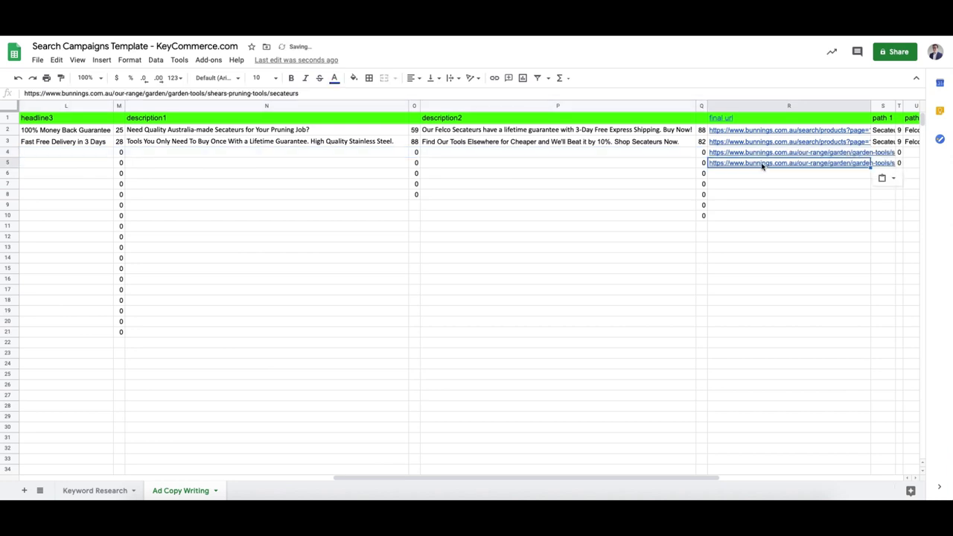
# Copy the path 1 text Secateurs into the two garden secateurs rows.
pyautogui.hscroll(3, 755, 167)
pyautogui.click(776, 142)
pyautogui.hotkey('ctrl', 'c')
pyautogui.moveTo(777, 152)
pyautogui.mouseDown()
pyautogui.moveTo(777, 162)
pyautogui.moveTo(778, 134)
pyautogui.moveTo(786, 163)
pyautogui.mouseUp()
pyautogui.hotkey('ctrl', 'v')
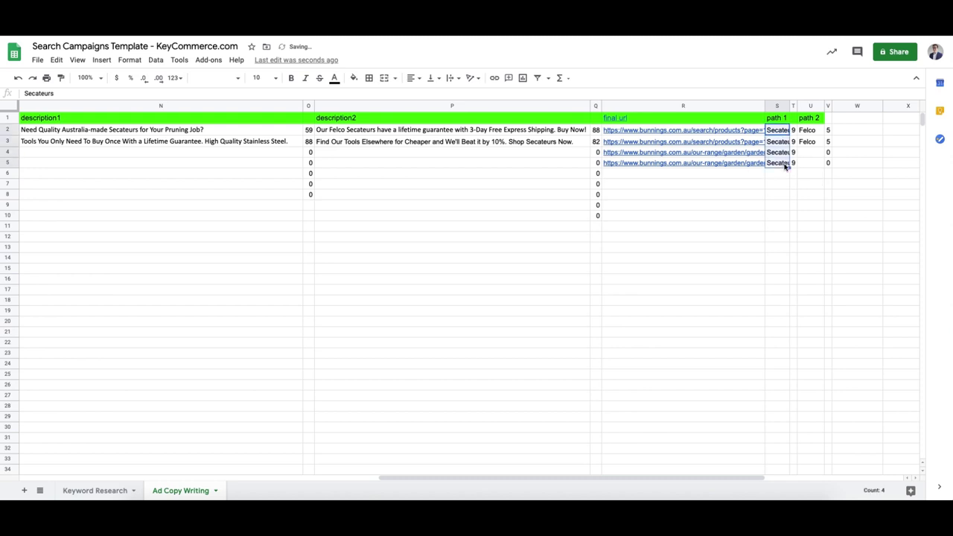
# Check the path 2 entries and compare them with the display URLs of the ads in the Google results for felco secateurs.
pyautogui.moveTo(808, 130); pyautogui.dragTo(812, 167)
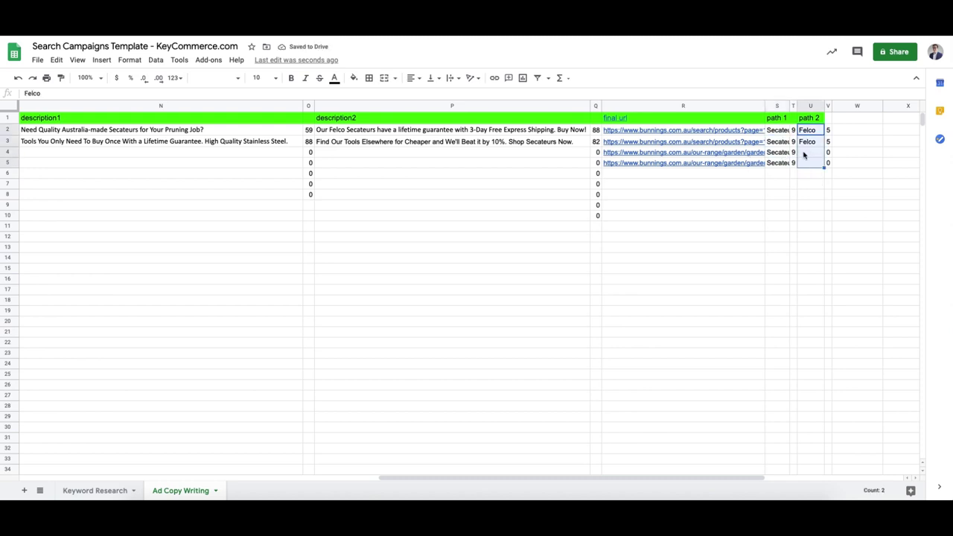
pyautogui.click(772, 158)
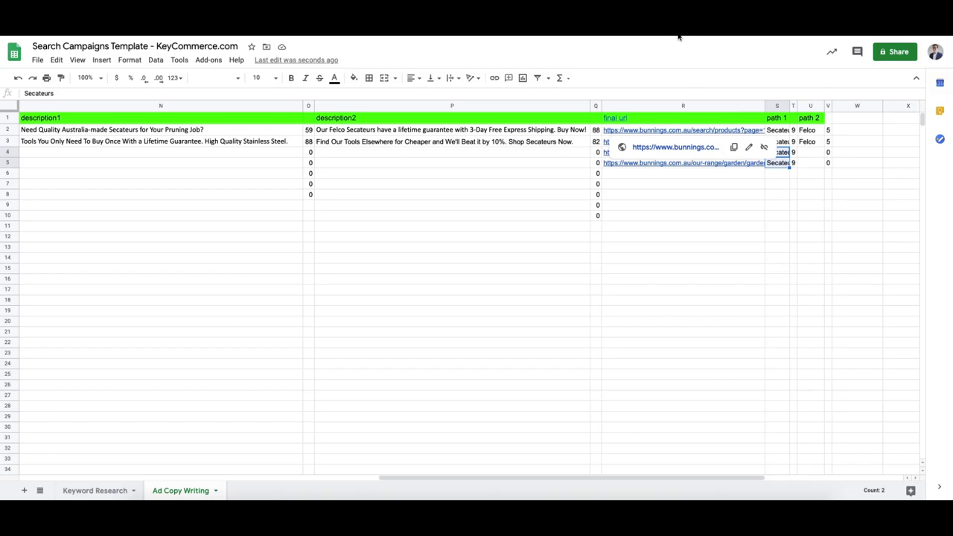
pyautogui.click(605, 37)
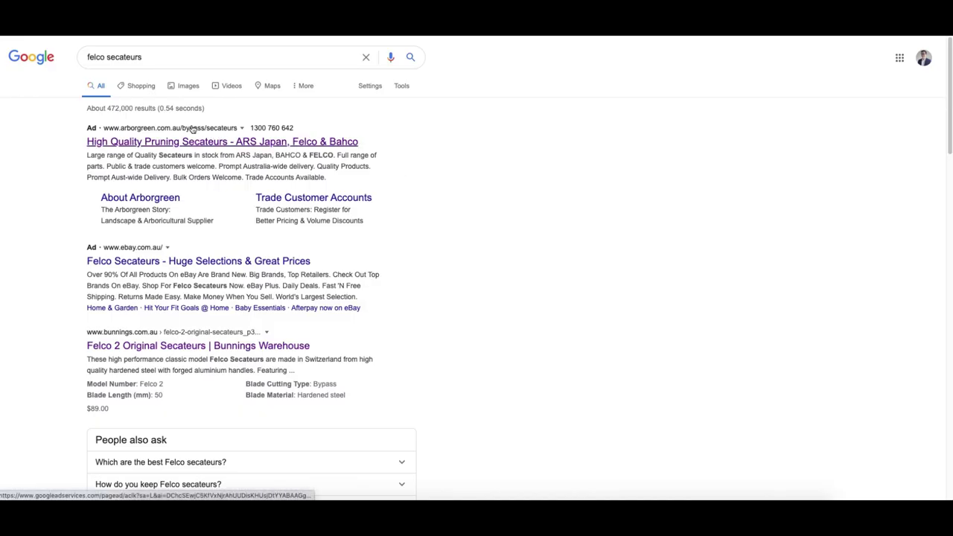
pyautogui.hotkey('ctrl', 'shift', 'Tab')
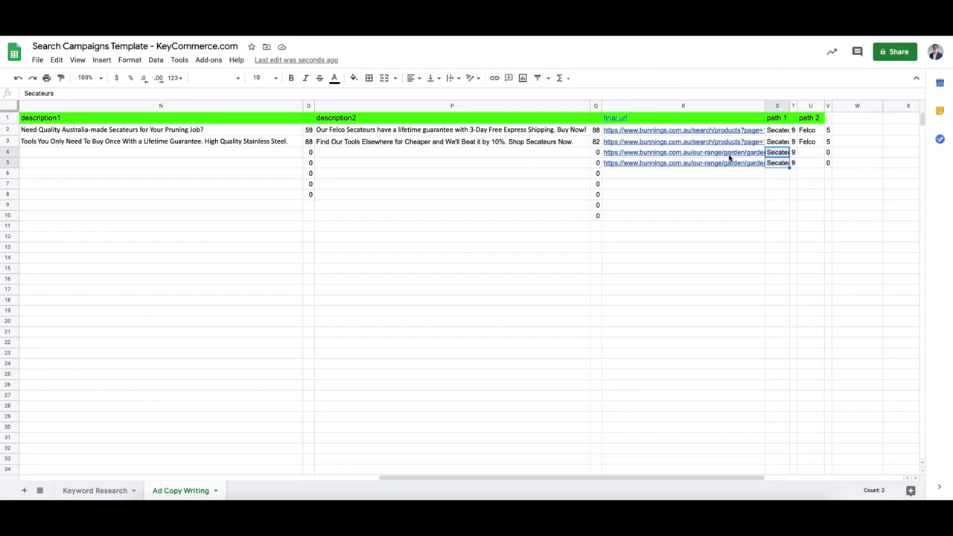
# Enter "Buy Garden Secateurs Online" and "Quality Garden Secateurs" as headline1 of the first and second garden secateurs ads.
pyautogui.click(436, 156)
pyautogui.hscroll(-15, 410, 148)
pyautogui.moveTo(257, 153); pyautogui.dragTo(296, 162)
pyautogui.click(328, 155)
pyautogui.write('Buy Garden Secateurs Online')
pyautogui.press('Return')
pyautogui.press('Up')
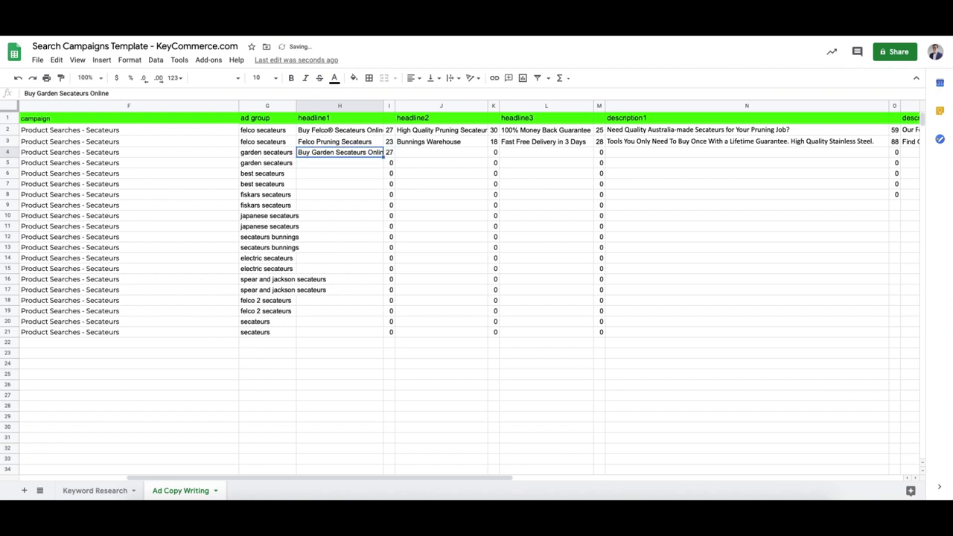
pyautogui.click(340, 162)
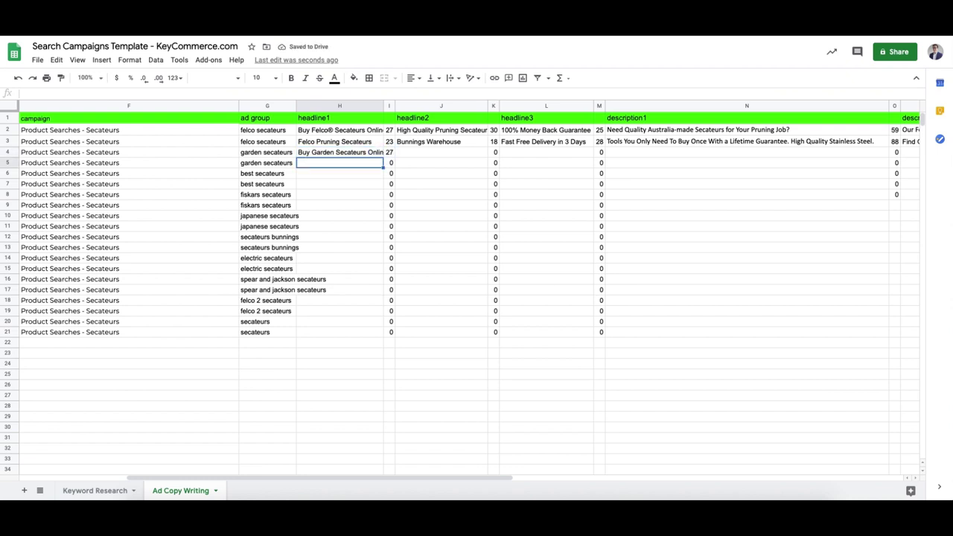
pyautogui.write('Quality Garden Secateurs')
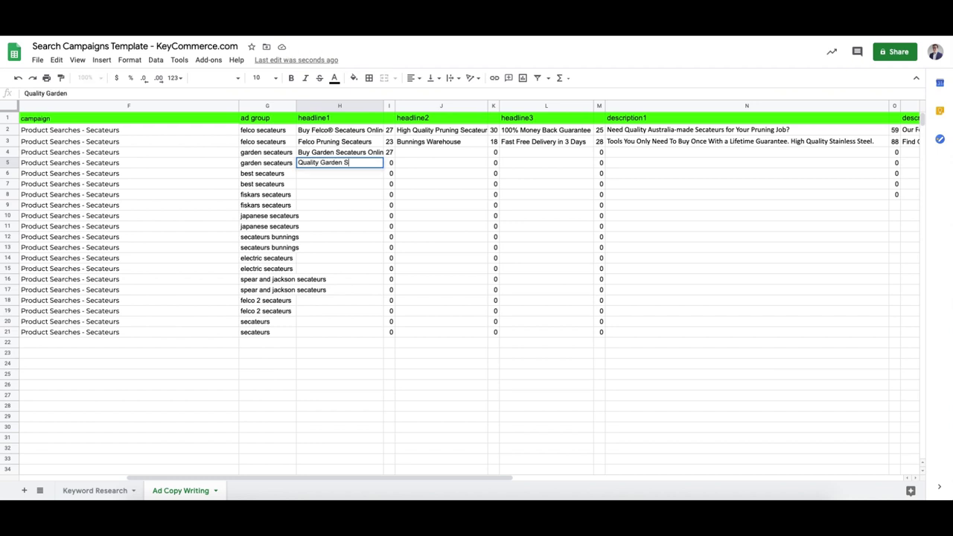
pyautogui.press('Tab')
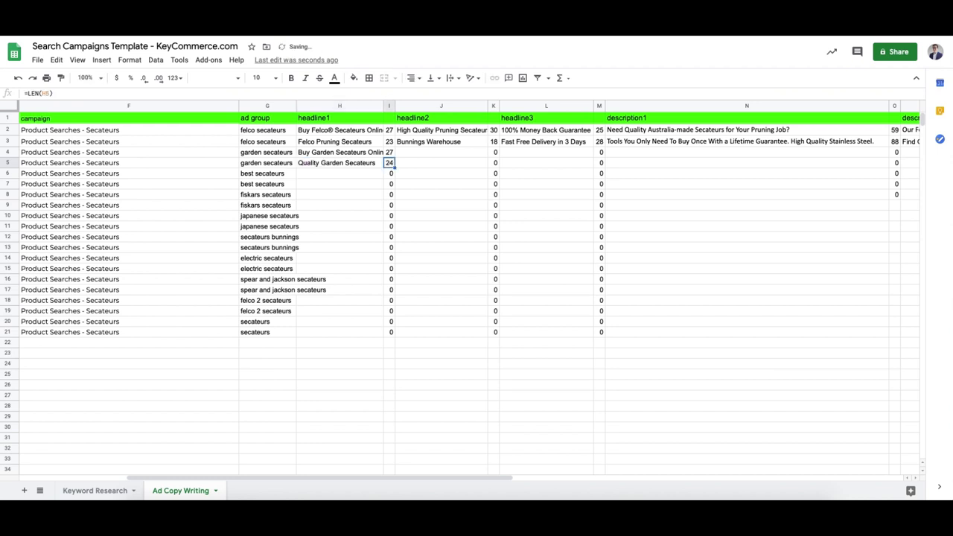
pyautogui.click(441, 152)
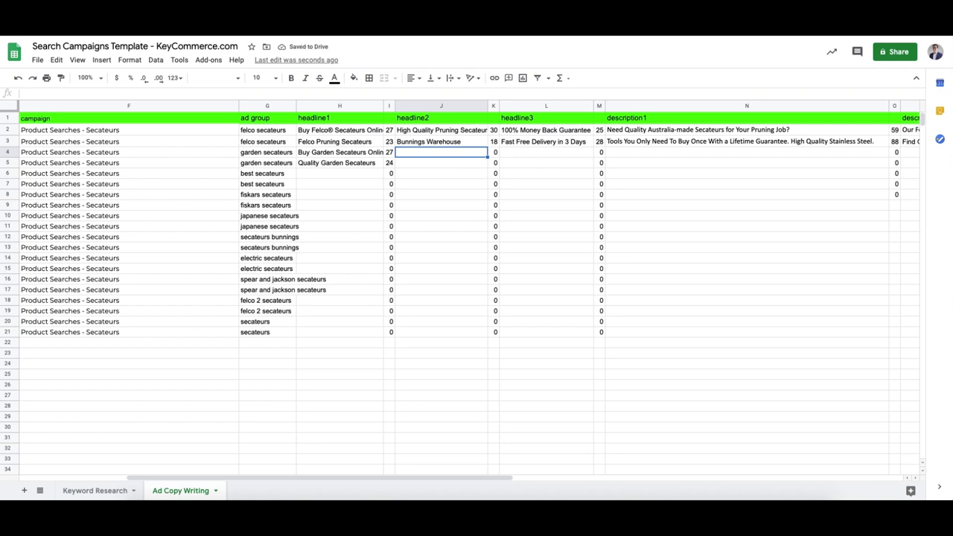
pyautogui.write('The best gua')
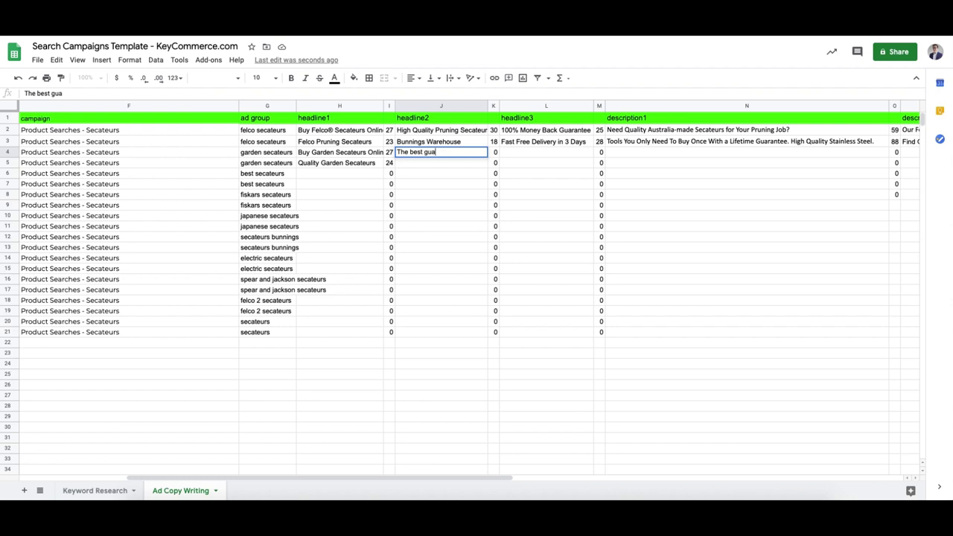
pyautogui.write('den')
pyautogui.hotkey('ctrl', 'a')
pyautogui.press('BackSpace')
pyautogui.press('Down')
pyautogui.press('Down')
pyautogui.press('Up')
pyautogui.press('Up')
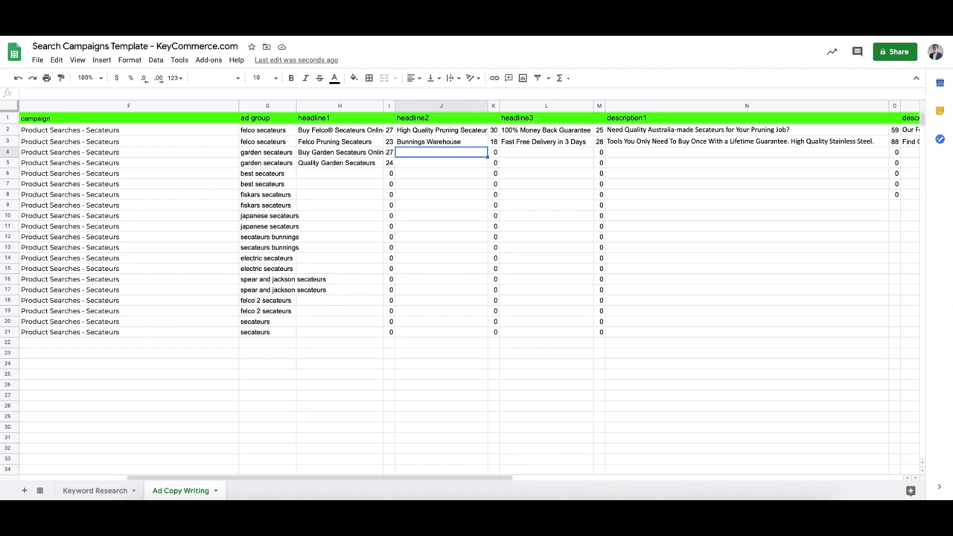
# Try "Made by Gardeners for Gardeneres" as headline2 of the first garden secateurs ad.
pyautogui.write('Made b')
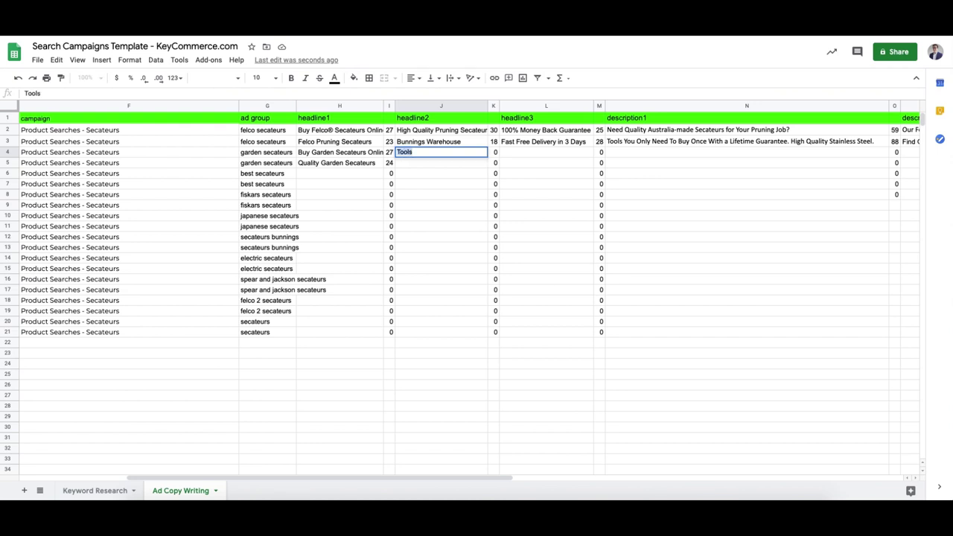
pyautogui.write('y Gardeners ')
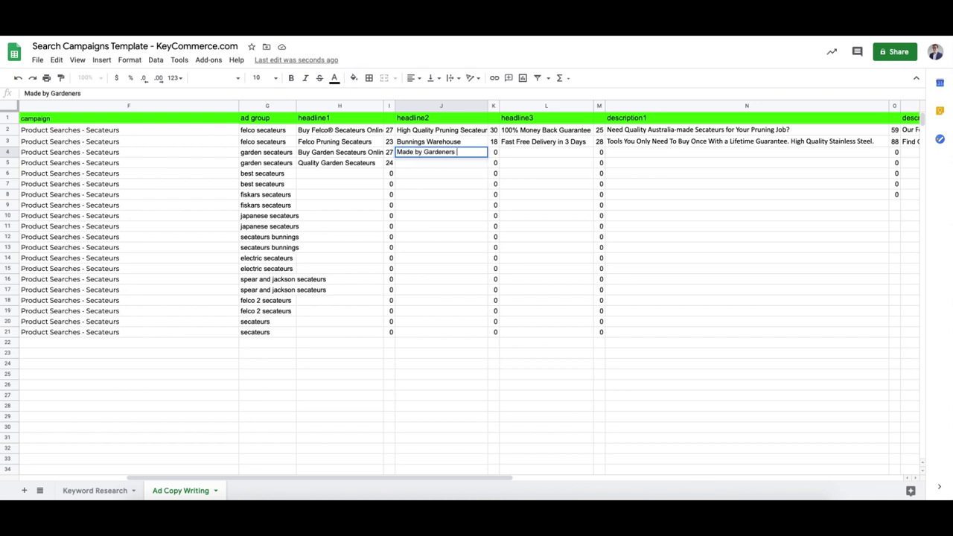
pyautogui.write('for Gaden')
pyautogui.write('deneres')
pyautogui.press('Return')
pyautogui.press('Up')
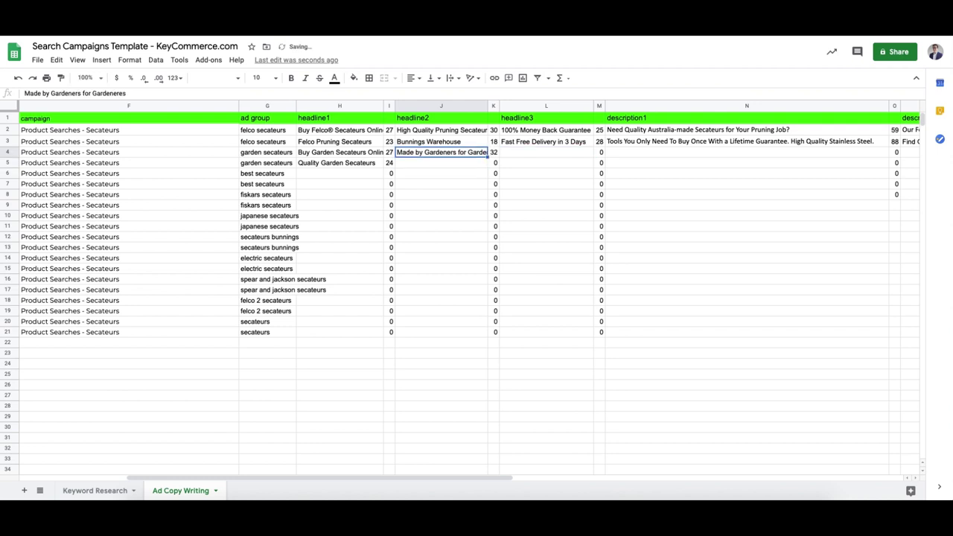
# Shorten headline2 of the first garden secateurs ad to "Made by Gardeners 4 Gardeners".
pyautogui.doubleClick(88, 93)
pyautogui.write('4')
pyautogui.press('Return')
pyautogui.press('Up')
pyautogui.click(117, 94)
pyautogui.press('BackSpace')
pyautogui.press('Return')
pyautogui.click(461, 154)
pyautogui.moveTo(122, 94); pyautogui.dragTo(24, 94)
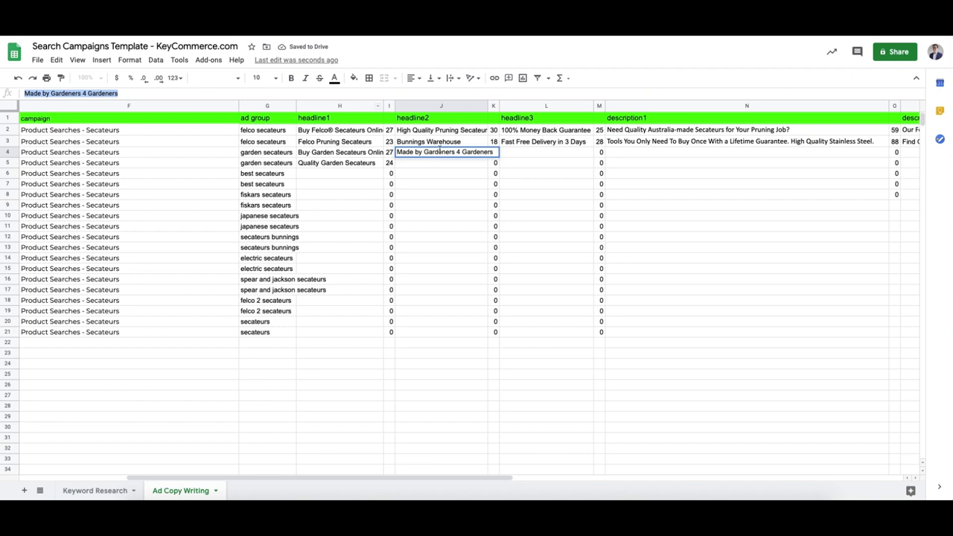
pyautogui.doubleClick(441, 151)
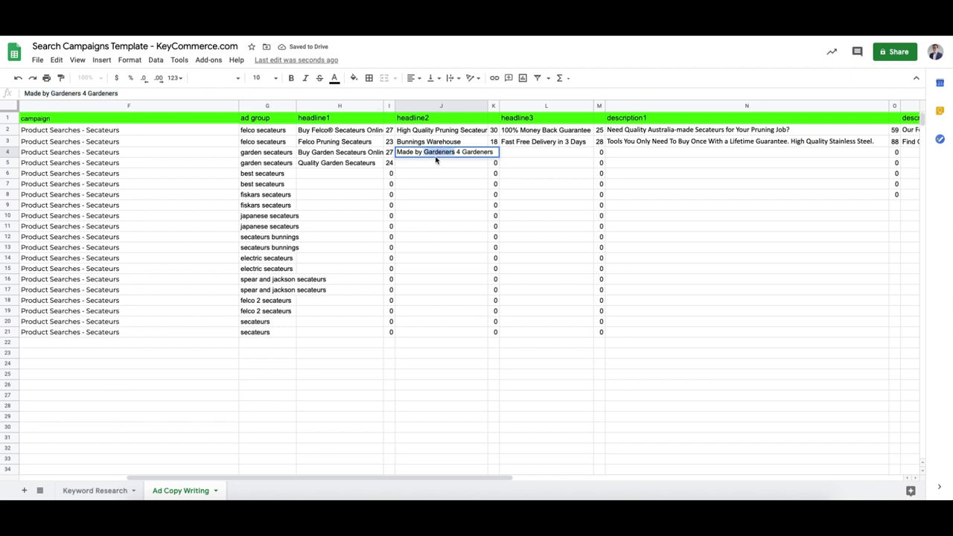
pyautogui.click(437, 163)
pyautogui.click(429, 153)
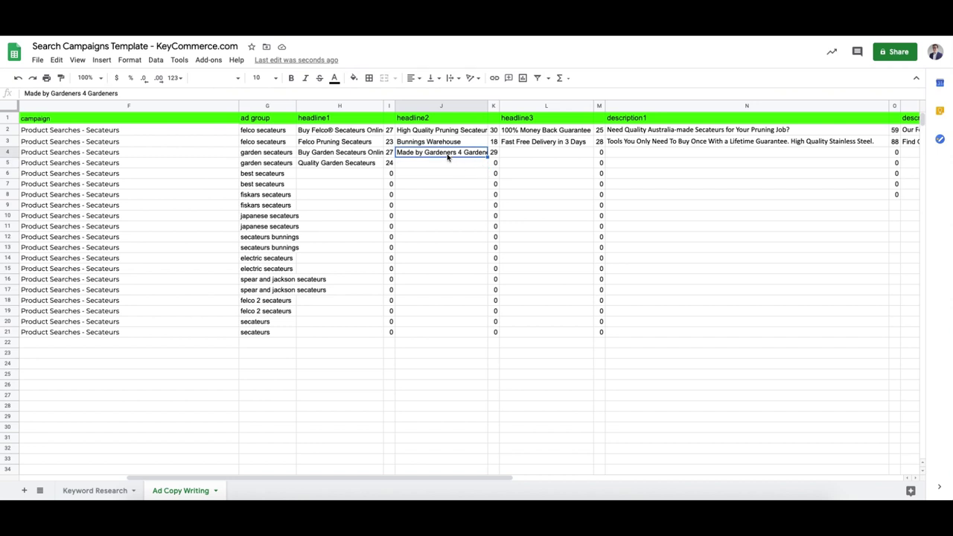
# Set headline2 of the two garden secateurs ads to "Lifetime Tool Guarantee" and "Stainless Steel Construction".
pyautogui.write('Lifetime Tool gua')
pyautogui.press('BackSpace')
pyautogui.write('Guarantee')
pyautogui.press('Return')
pyautogui.write('Stainless Steel')
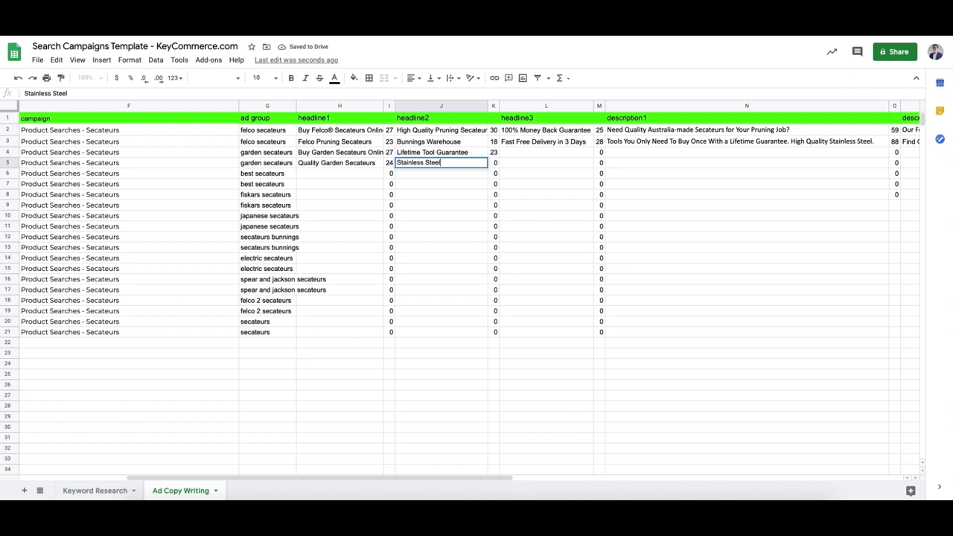
pyautogui.write(' Constedu')
pyautogui.write('tru')
pyautogui.write('ction')
pyautogui.press('Tab')
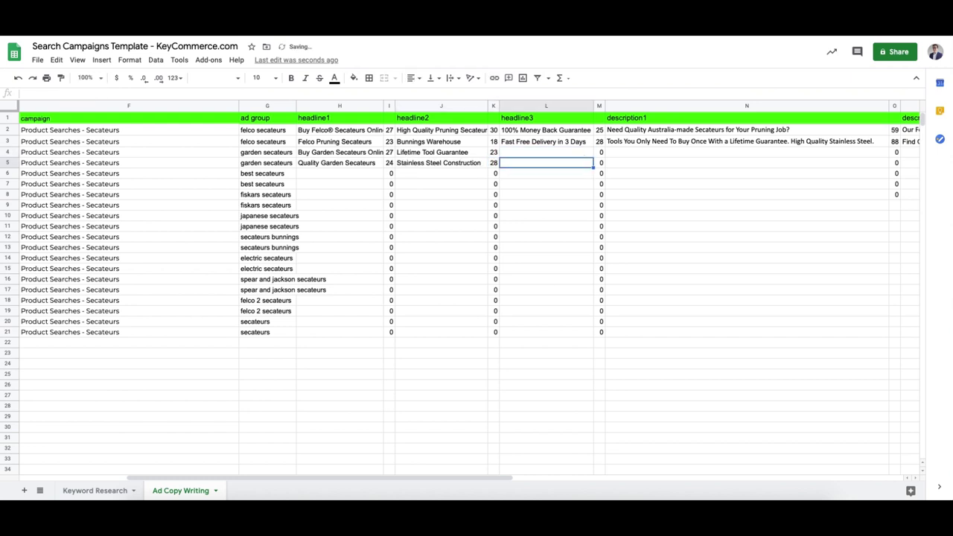
# Move "Stainless Steel Construction" from headline2 to headline3 in the second garden secateurs ad.
pyautogui.press('Left')
pyautogui.hotkey('ctrl', 'x')
pyautogui.press('Right')
pyautogui.press('Right')
pyautogui.hotkey('ctrl', 'v')
pyautogui.press('Left')
# Enter "Felco, ARS Japan, Bahco" as headline2 of the second garden secateurs ad, taking the brand names from the Google ad for pruning secateurs.
pyautogui.click(441, 162)
pyautogui.write('Felco')
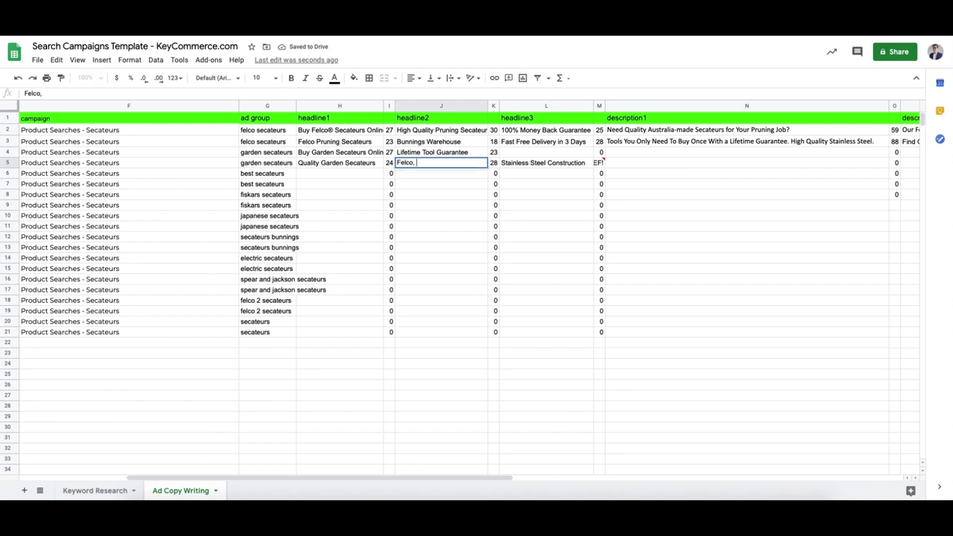
pyautogui.hotkey('ctrl', 'Tab')
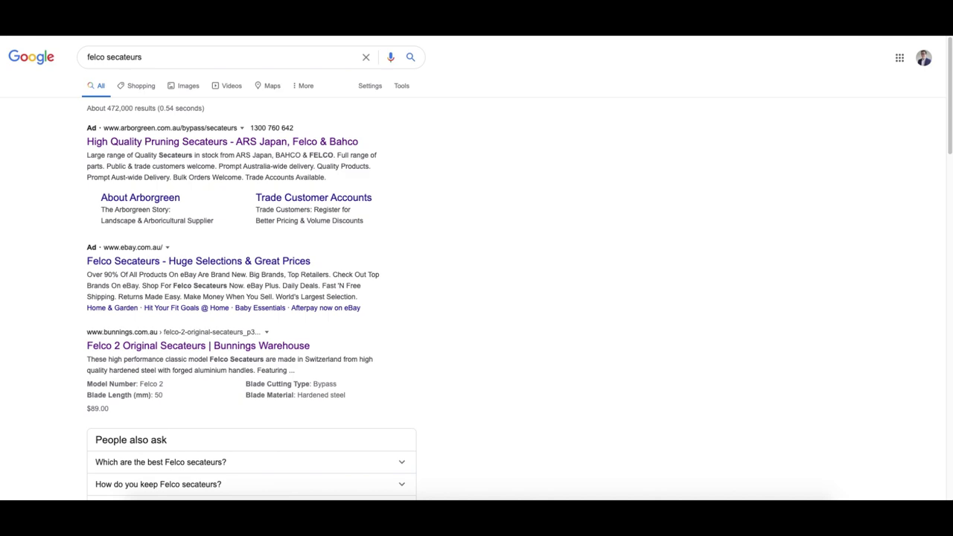
pyautogui.hotkey('ctrl', 'shift', 'Tab')
pyautogui.write('ARS Japan,')
pyautogui.hotkey('ctrl', 'Tab')
pyautogui.hotkey('ctrl', 'shift', 'Tab')
pyautogui.write('Bahco')
pyautogui.press('Return')
pyautogui.press('Up')
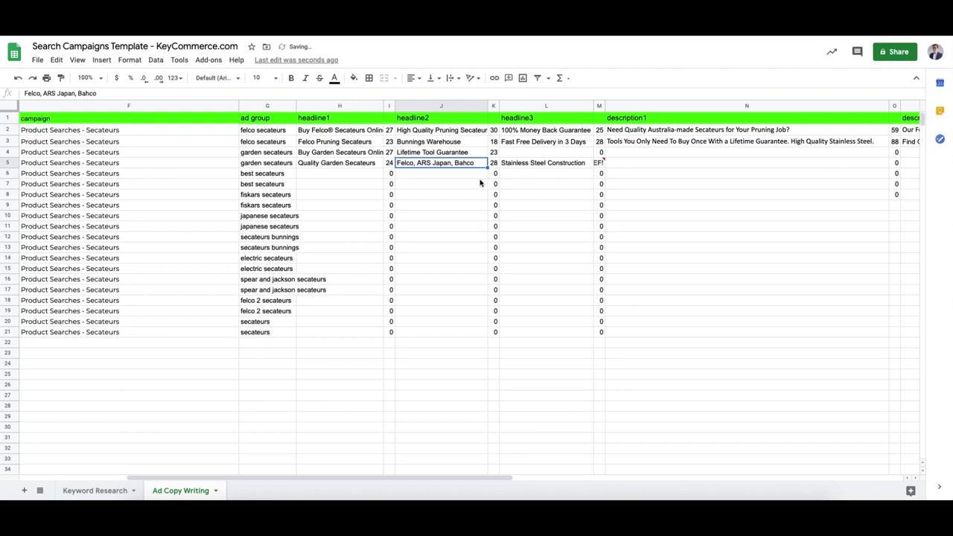
# Enter "Fast Next-Day Express Delivery" as headline3 of the first garden secateurs ad.
pyautogui.click(431, 154)
pyautogui.click(428, 163)
pyautogui.click(518, 166)
pyautogui.click(443, 164)
pyautogui.click(549, 162)
pyautogui.click(553, 153)
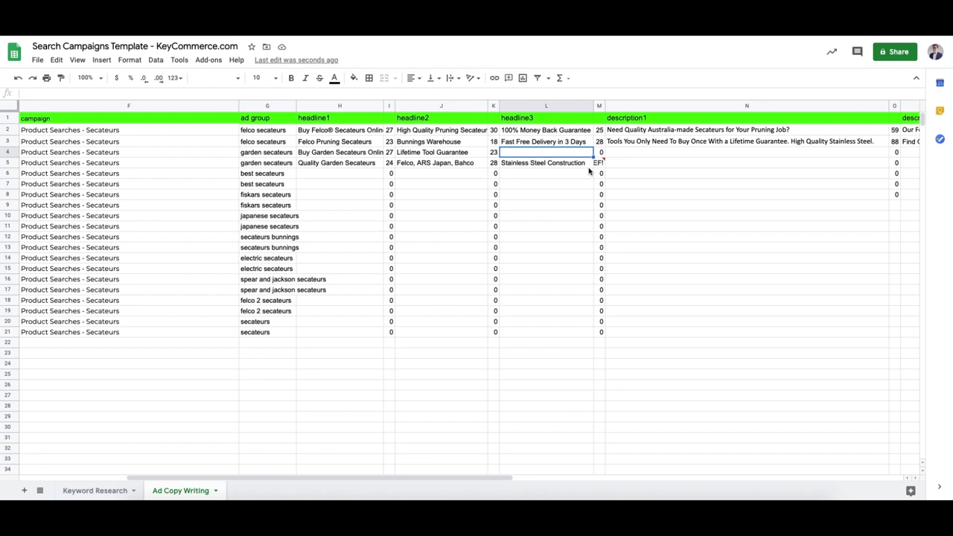
pyautogui.write('Fast Next-D')
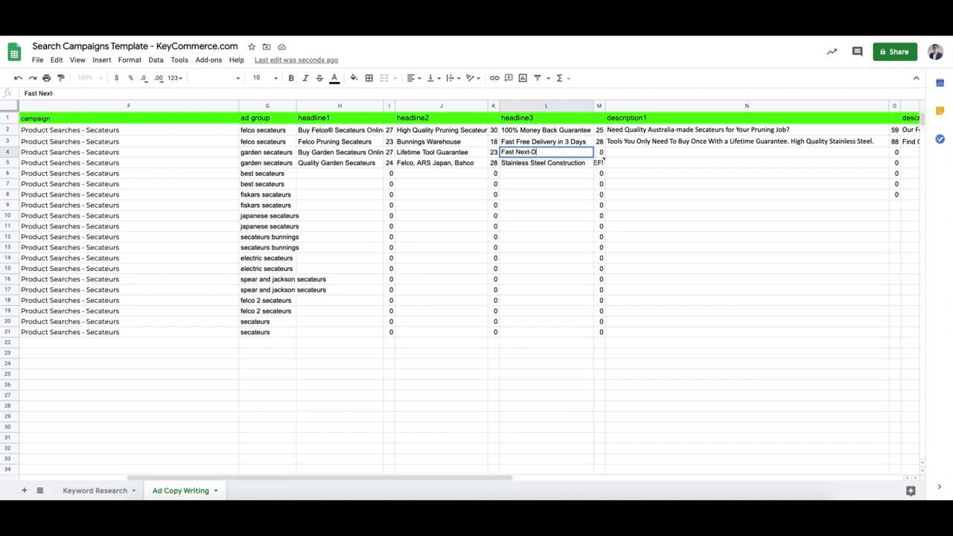
pyautogui.write('ay Express Delivery')
pyautogui.press('Return')
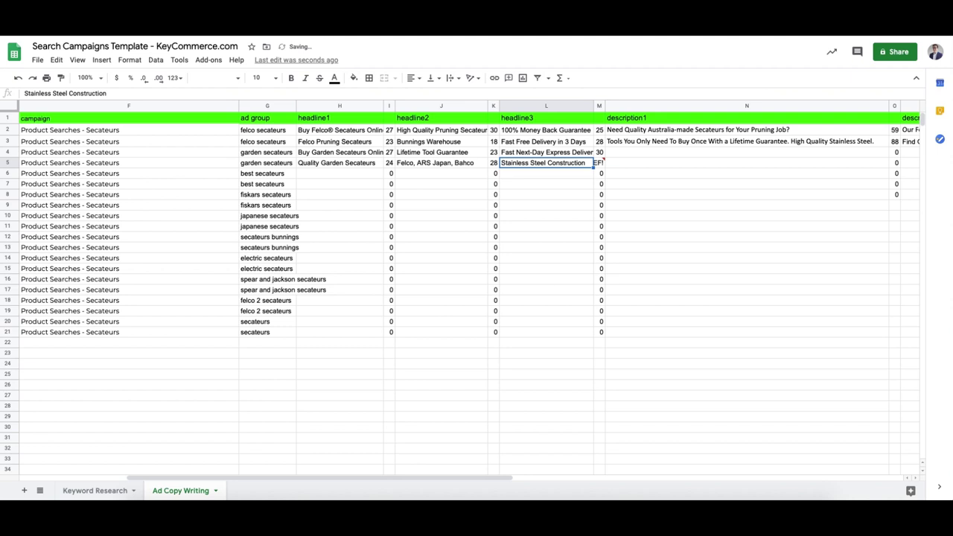
# Repair the LEN character count beside headline3 of the second garden secateurs ad and fill the formula down to row 23.
pyautogui.press('Tab')
pyautogui.hotkey('ctrl', 'v')
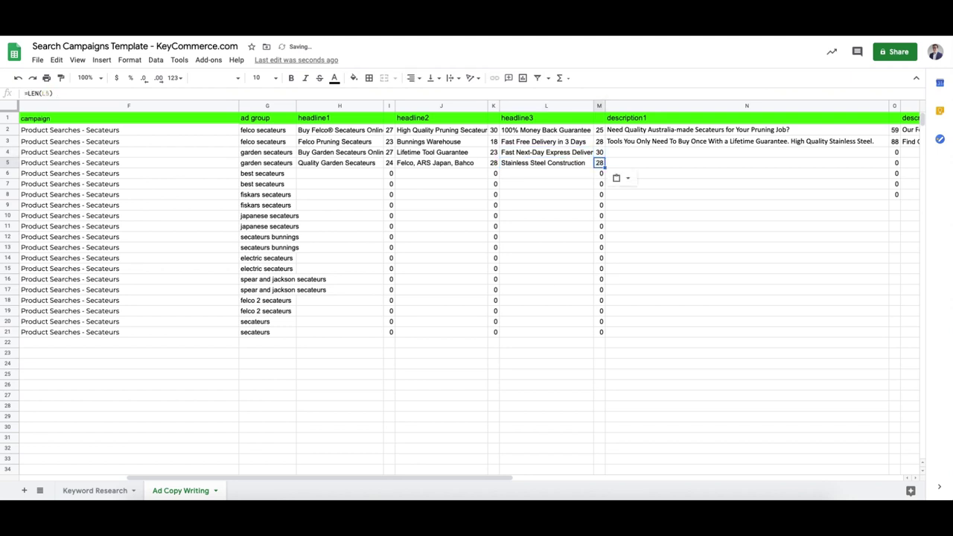
pyautogui.click(601, 152)
pyautogui.click(601, 194)
pyautogui.keyDown('shift'); pyautogui.click(600, 332); pyautogui.keyUp('shift')
pyautogui.click(601, 163)
pyautogui.moveTo(604, 168); pyautogui.dragTo(602, 354)
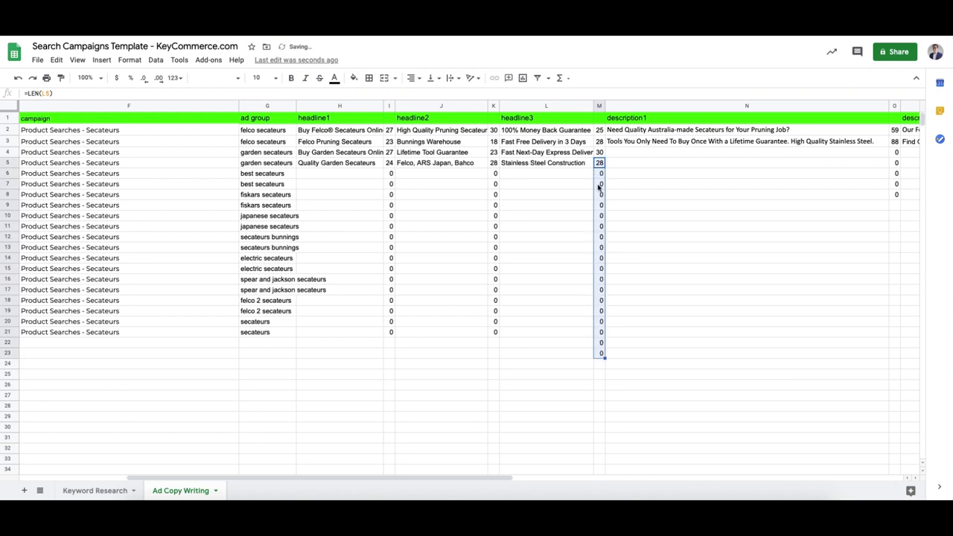
# Inspect the LEN formula that counts the characters in headline3 of the second garden secateurs ad.
pyautogui.click(600, 162)
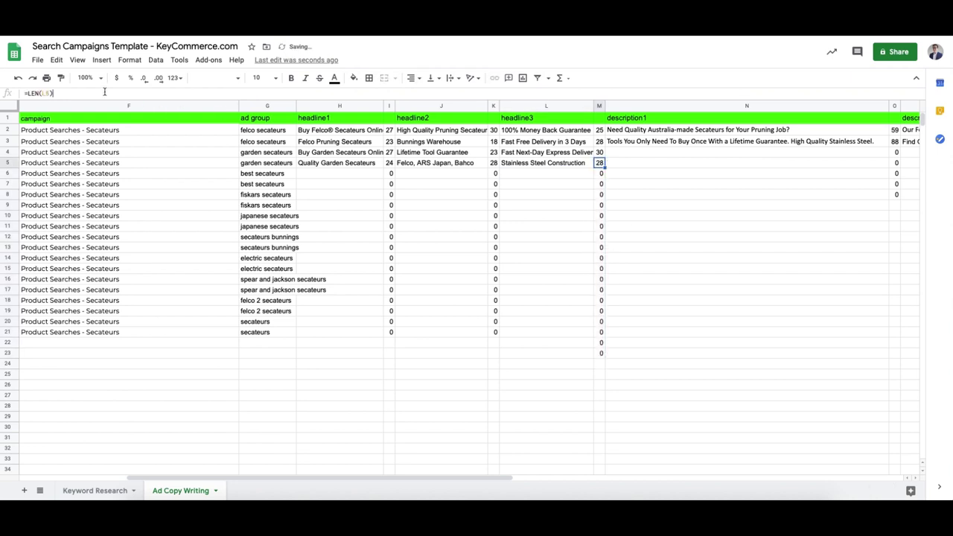
pyautogui.click(80, 94)
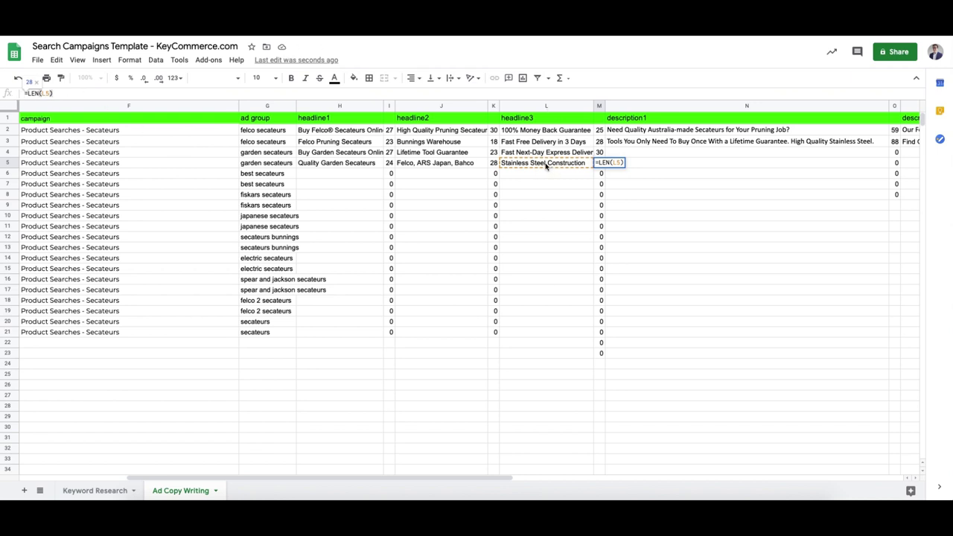
pyautogui.doubleClick(34, 93)
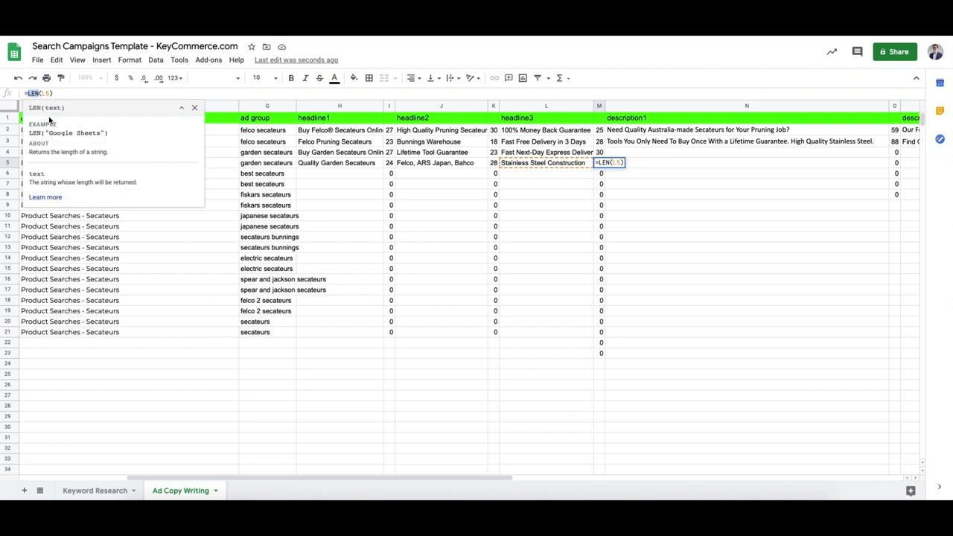
pyautogui.click(601, 162)
# Enter "Every Tool is uniquely designed and made in AUS to ensure the Highest Quality." as description1 of the first garden secateurs ad.
pyautogui.click(638, 153)
pyautogui.hscroll(5, 582, 152)
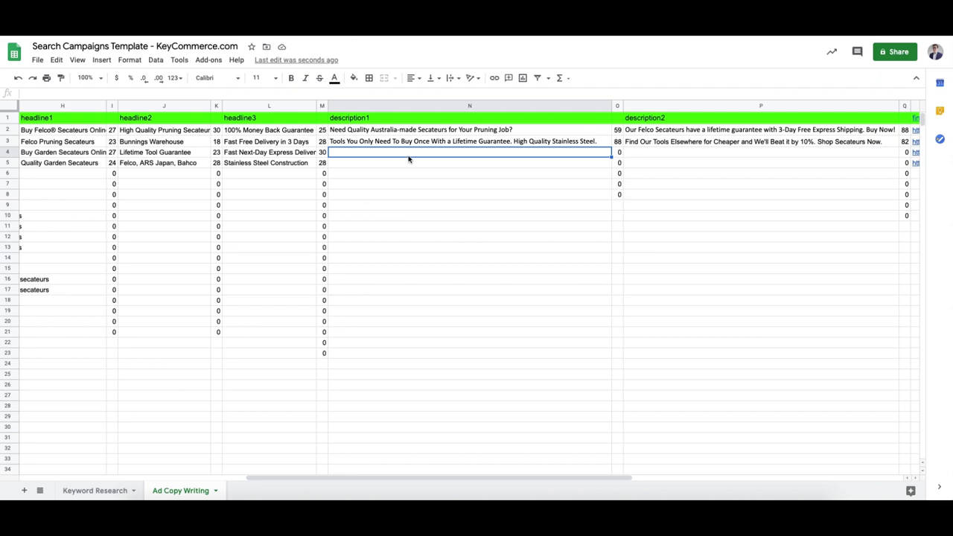
pyautogui.write('Every Tool is uniquely ')
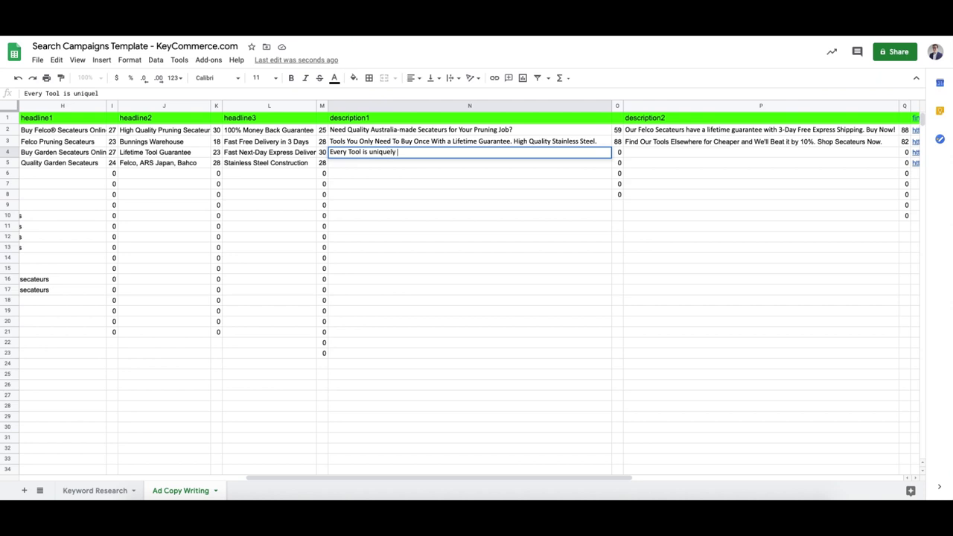
pyautogui.write('designed and made in ')
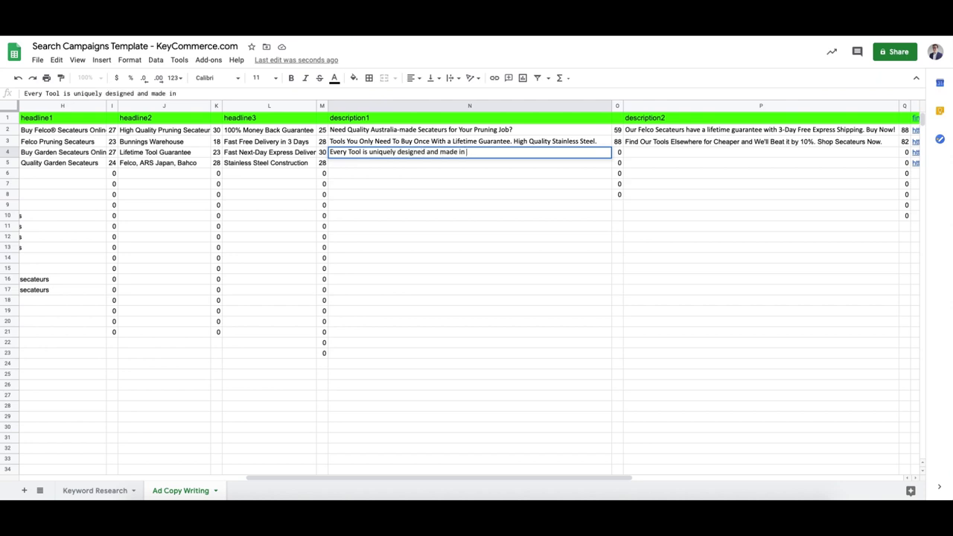
pyautogui.write('AUS to ensure the HighestyQuality.')
pyautogui.press('Return')
# Replace "AUS" with "Australia" in description1 of the first garden secateurs ad.
pyautogui.click(465, 153)
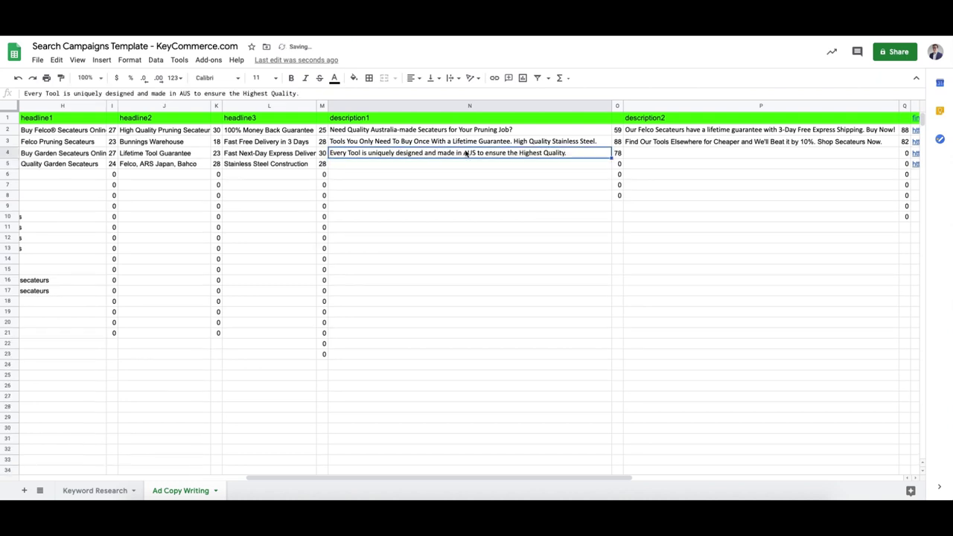
pyautogui.click(190, 93)
pyautogui.press('BackSpace')
pyautogui.press('BackSpace')
pyautogui.write('ustralia')
pyautogui.press('Return')
# Capitalize the first letters of "Uniquely", "Designed" and "Made" in description1 of the first garden secateurs ad.
pyautogui.click(451, 157)
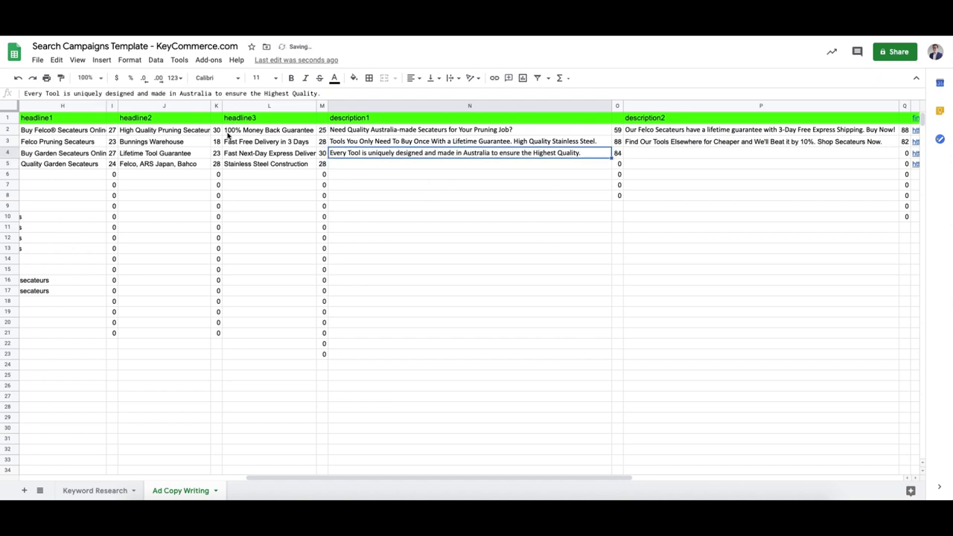
pyautogui.click(78, 93)
pyautogui.press('BackSpace')
pyautogui.write('U')
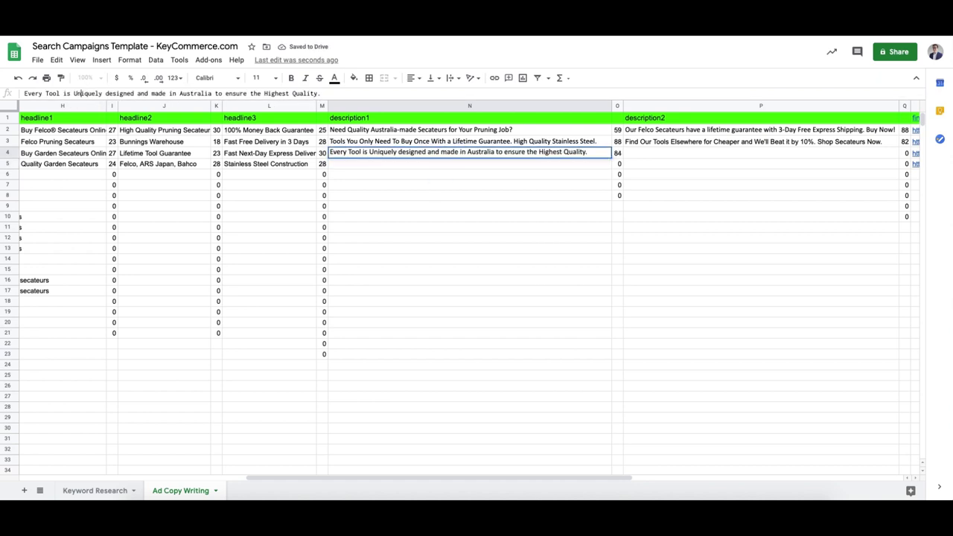
pyautogui.click(109, 93)
pyautogui.press('BackSpace')
pyautogui.write('D')
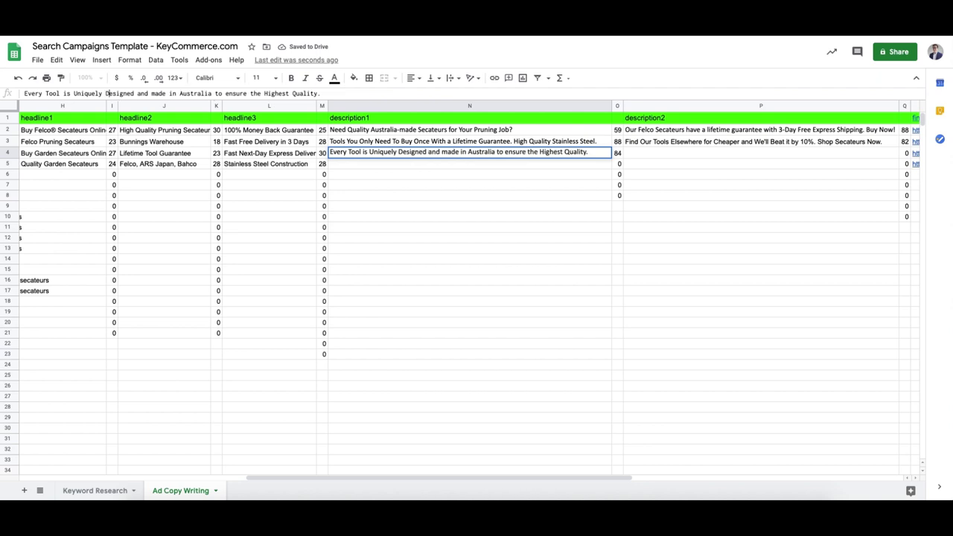
pyautogui.click(157, 93)
pyautogui.press('BackSpace')
pyautogui.write('M')
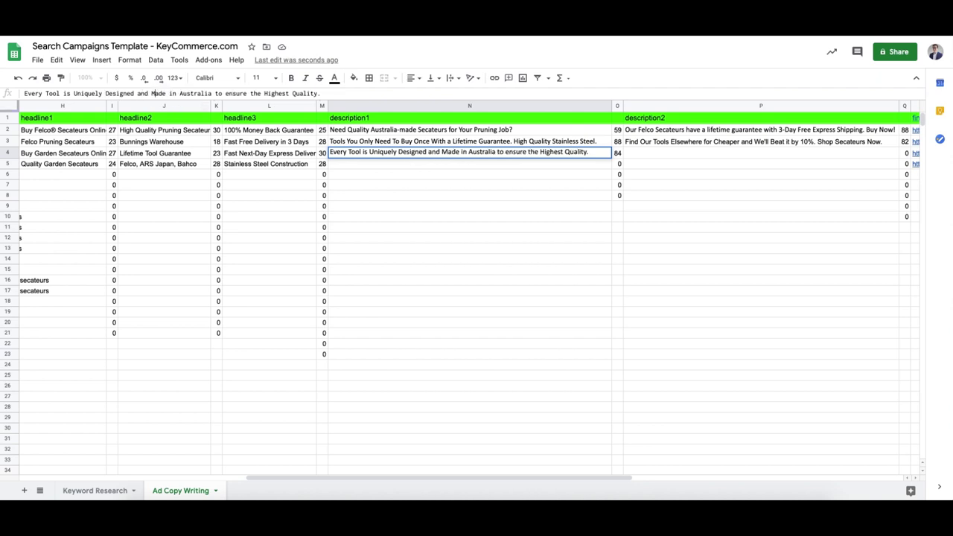
# Capitalize the first letter of "Ensure" in description1 of the first garden secateurs ad.
pyautogui.doubleClick(192, 93)
pyautogui.moveTo(151, 93); pyautogui.dragTo(207, 93)
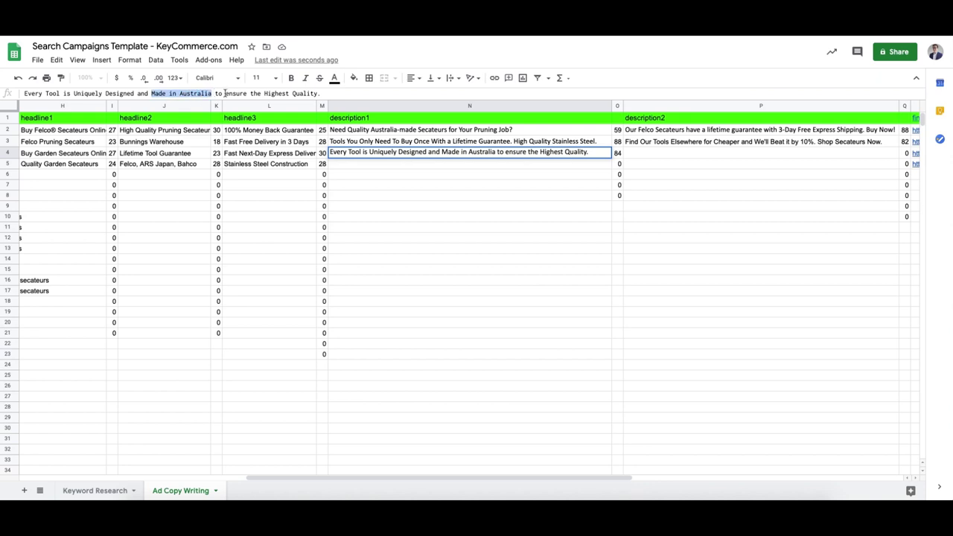
pyautogui.press('Right')
pyautogui.click(229, 93)
pyautogui.press('BackSpace')
pyautogui.write('E')
pyautogui.press('Return')
pyautogui.press('Up')
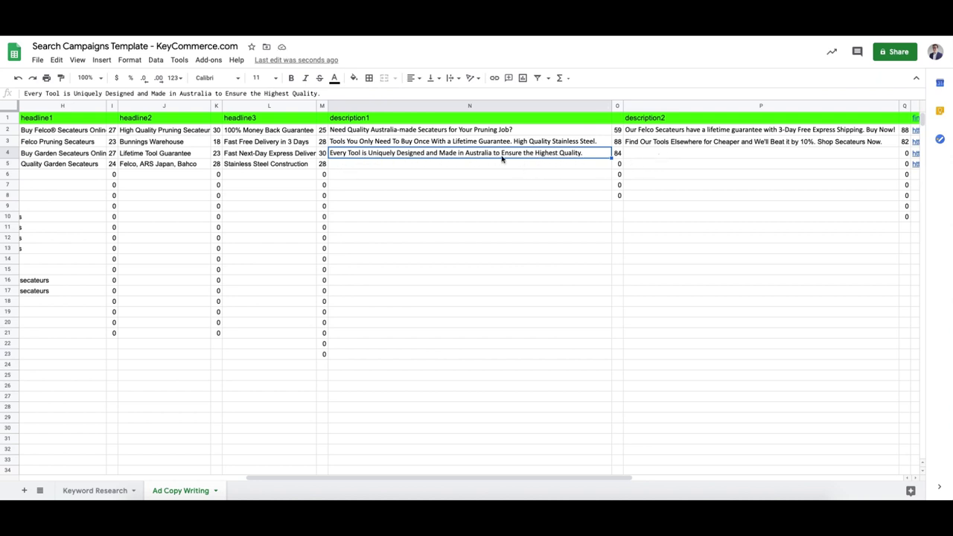
# Enter "Biggest and Best Garden Secateur Range in Australia. Shop Online Now." as description2 of the first garden secateurs ad.
pyautogui.hscroll(-5, 491, 158)
pyautogui.hscroll(5, 471, 164)
pyautogui.click(638, 154)
pyautogui.click(167, 90)
pyautogui.write('Big')
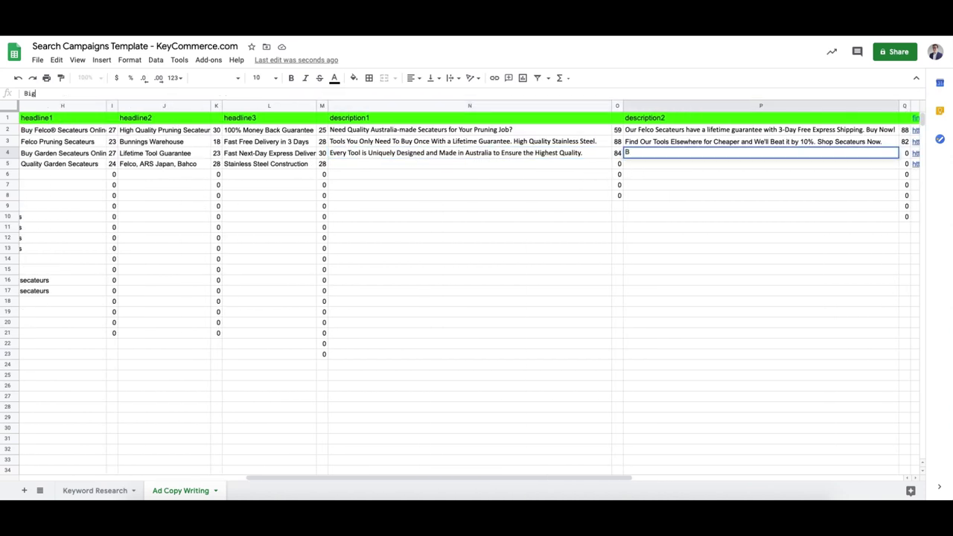
pyautogui.write('gest and Best Garden Seca')
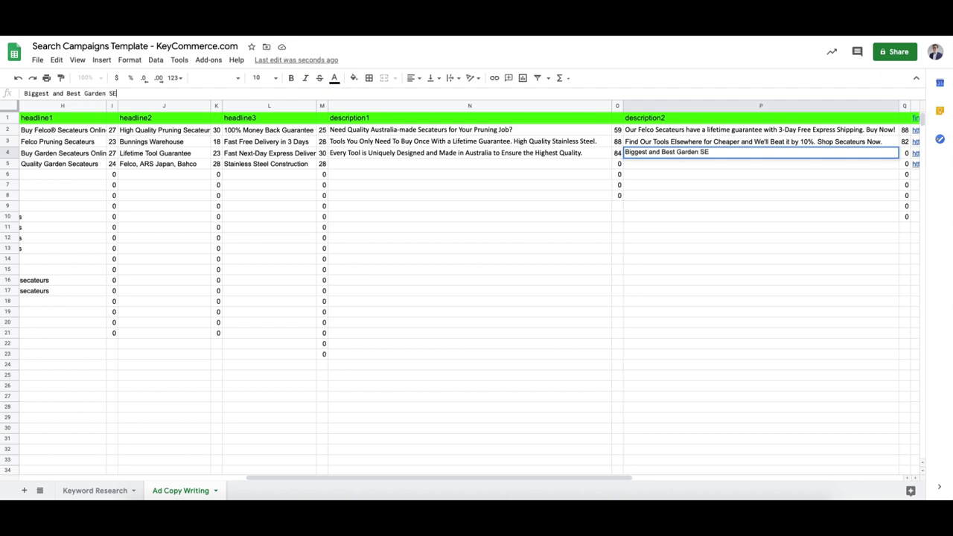
pyautogui.write('teur rang')
pyautogui.press('BackSpace')
pyautogui.press('BackSpace')
pyautogui.press('BackSpace')
pyautogui.press('BackSpace')
pyautogui.press('BackSpace')
pyautogui.write('Ranege in Australia. ')
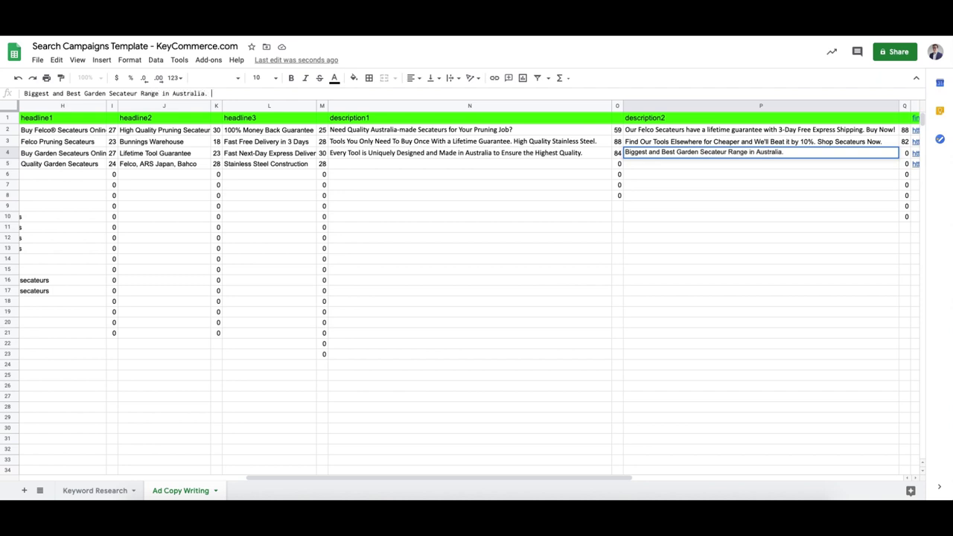
pyautogui.write('Shop Online Now.')
pyautogui.press('Return')
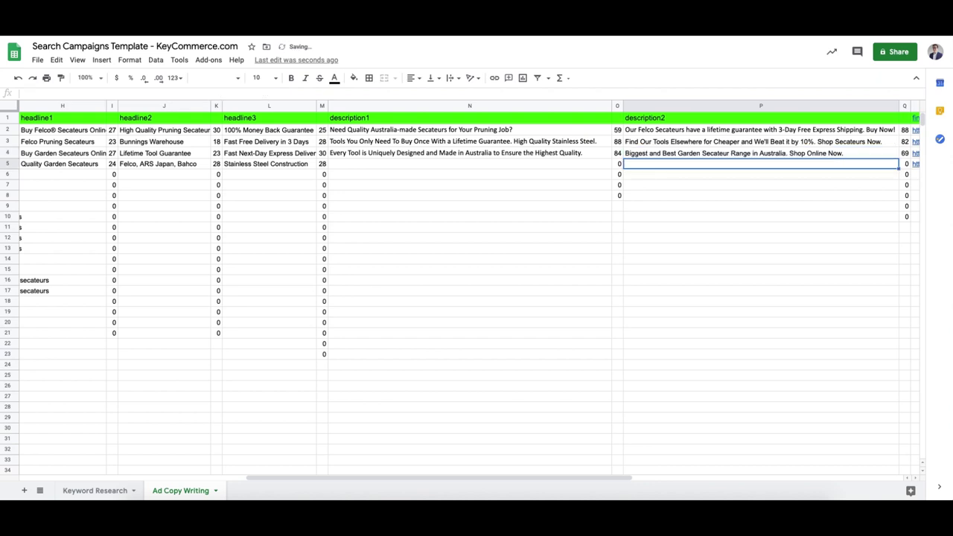
pyautogui.hscroll(2, 673, 145)
pyautogui.click(678, 153)
pyautogui.hscroll(2, 587, 166)
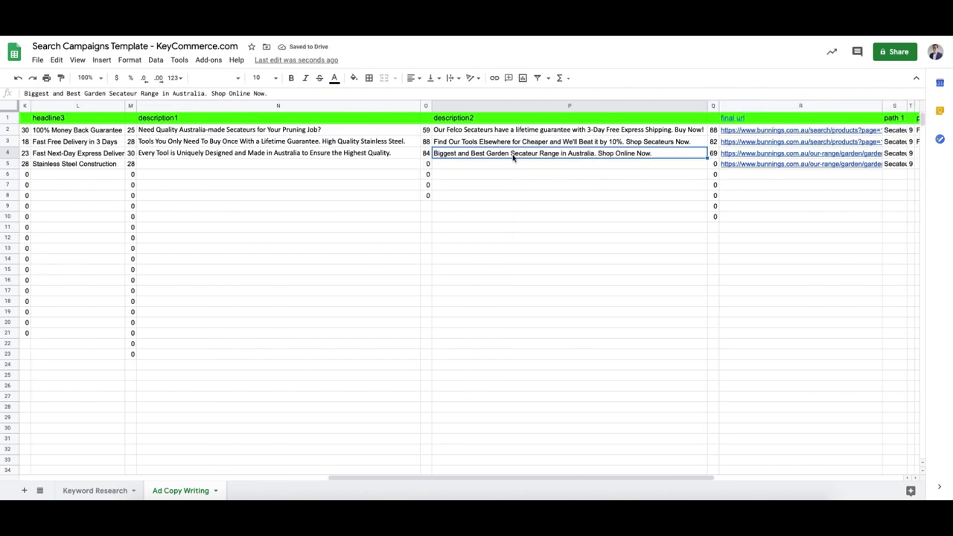
pyautogui.hscroll(2, 602, 167)
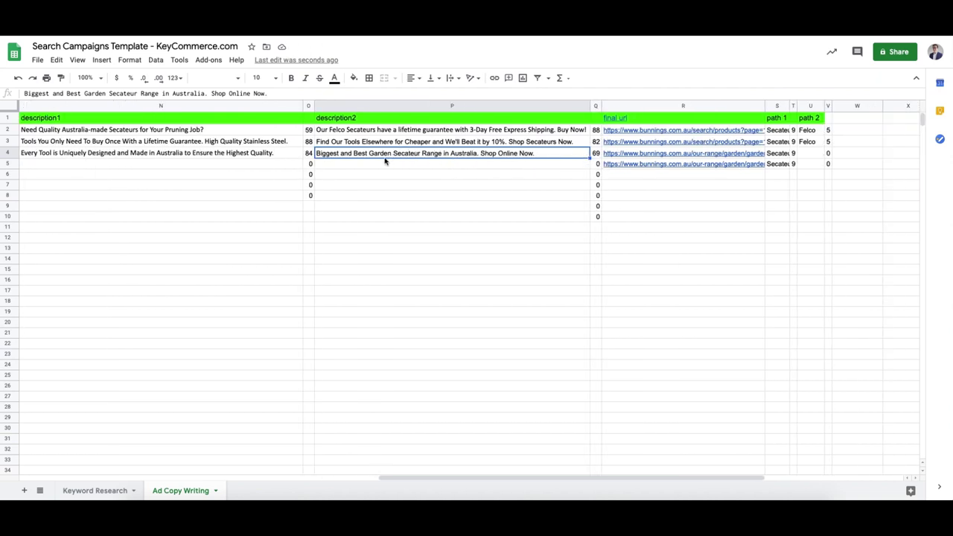
pyautogui.hscroll(-8, 355, 159)
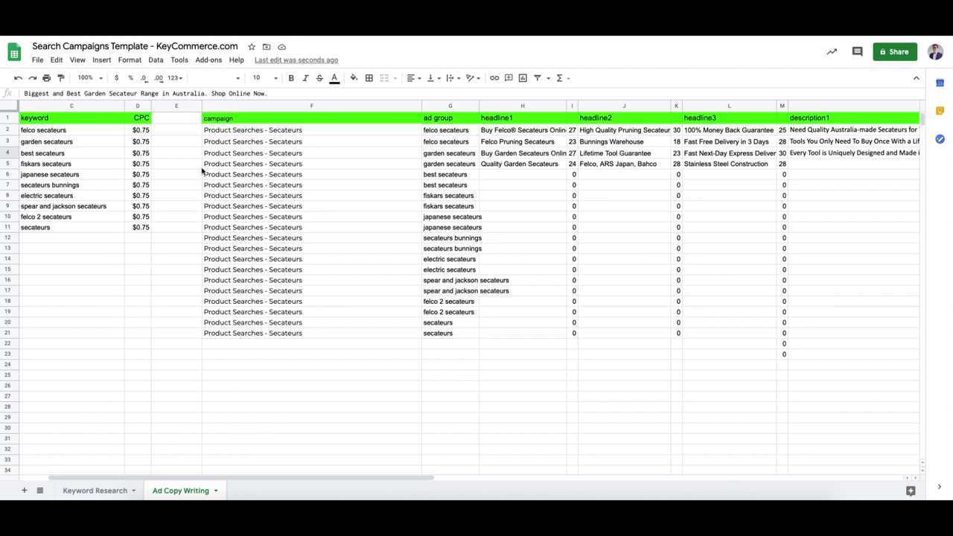
pyautogui.hscroll(8, 477, 155)
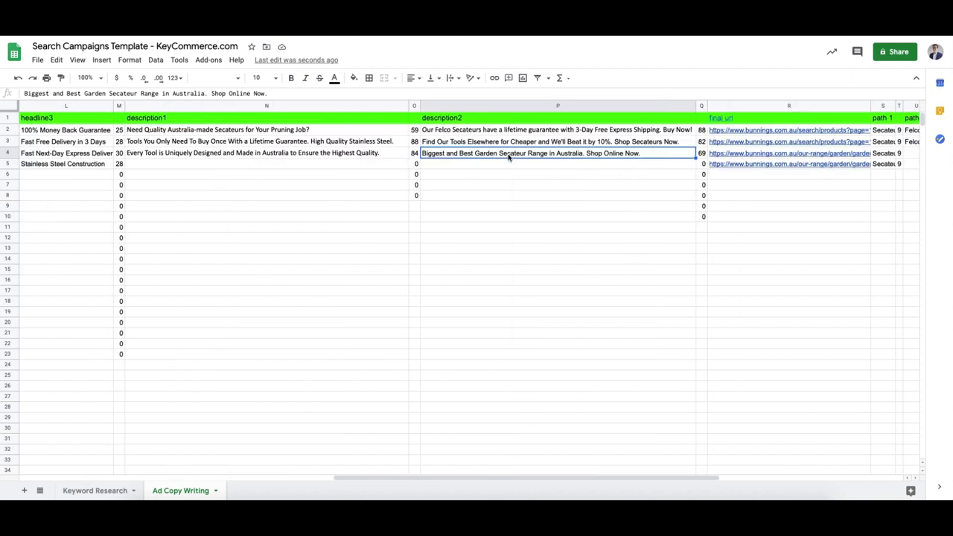
# Enter "We only sell tools that we use ourselves!" as the opening of description1 of the second garden secateurs ad.
pyautogui.click(485, 166)
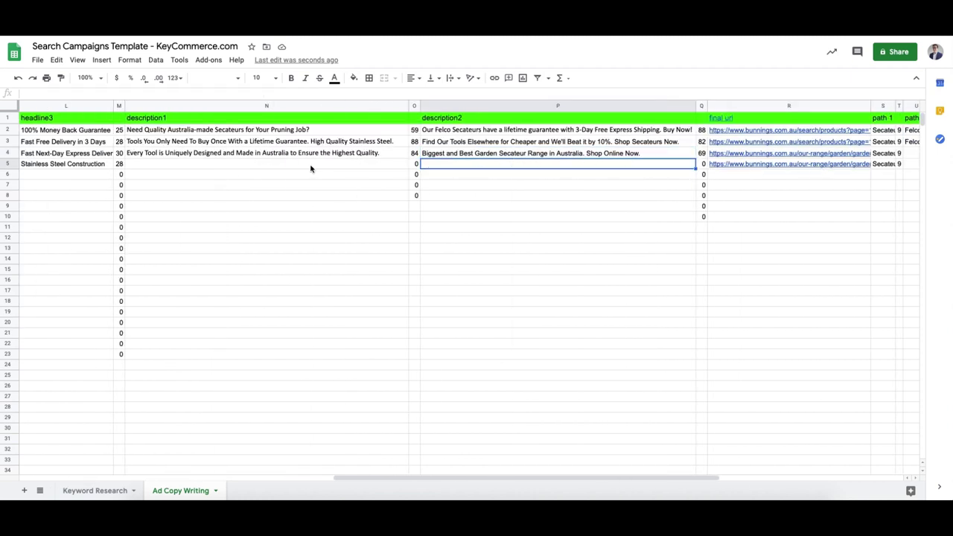
pyautogui.click(311, 169)
pyautogui.hscroll(-3, 313, 167)
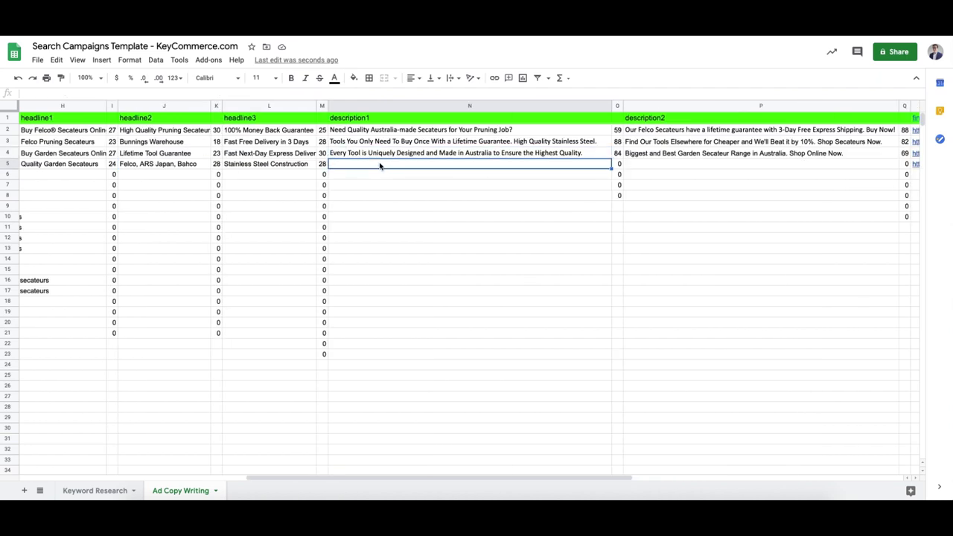
pyautogui.write('We only sell tollsls that we s')
pyautogui.press('BackSpace')
pyautogui.write('use ourselves!')
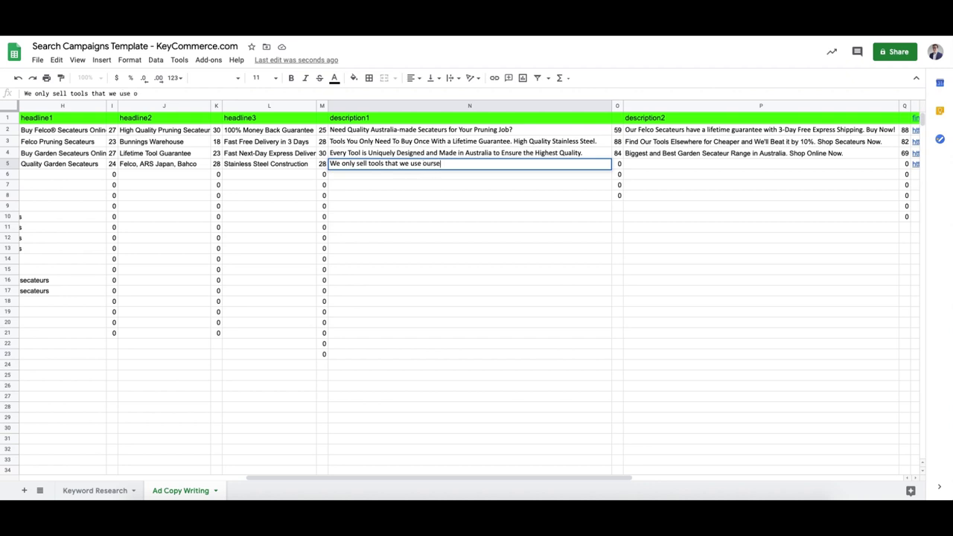
pyautogui.write('biggest ra')
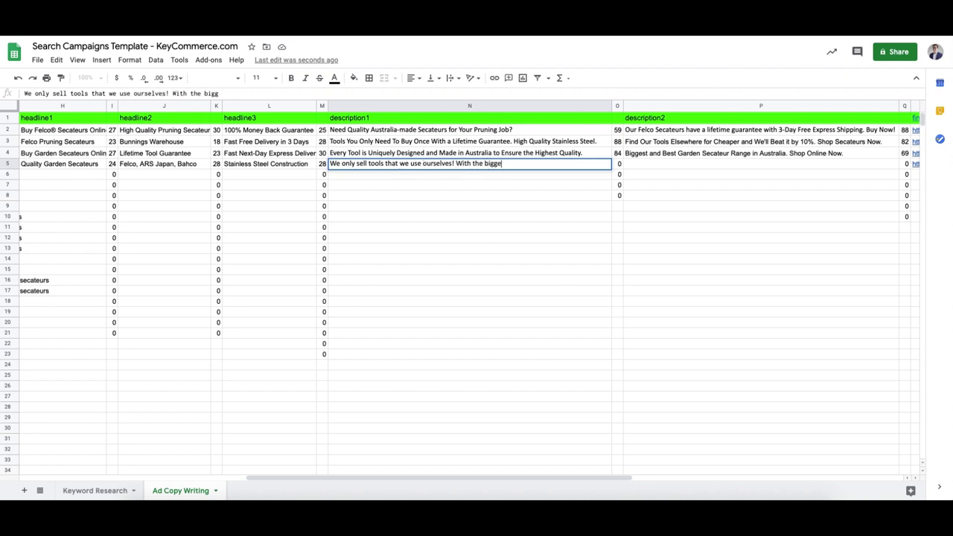
pyautogui.press('BackSpace')
pyautogui.press('BackSpace')
pyautogui.press('BackSpace')
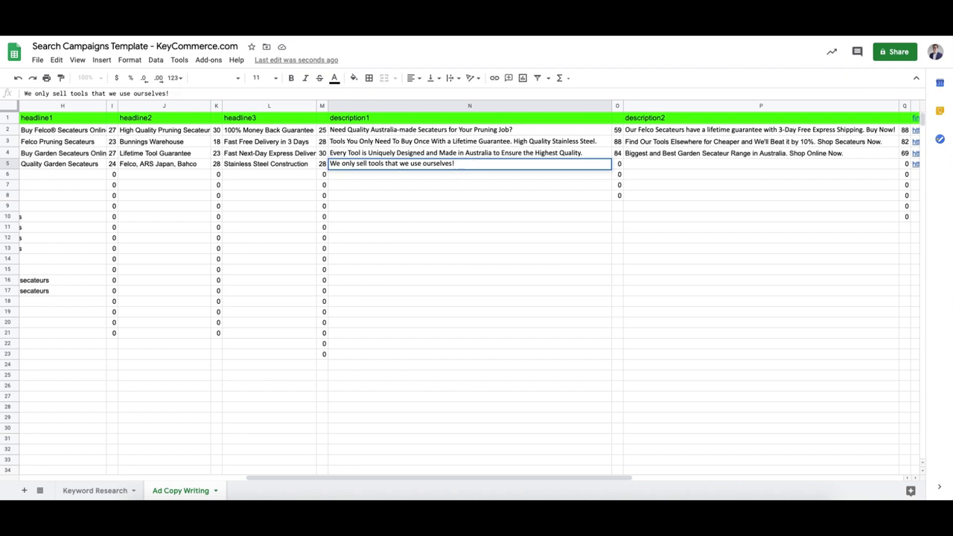
# Append "Get the job done right the first time." to description1 of the second garden secateurs ad.
pyautogui.write('et the job done ri')
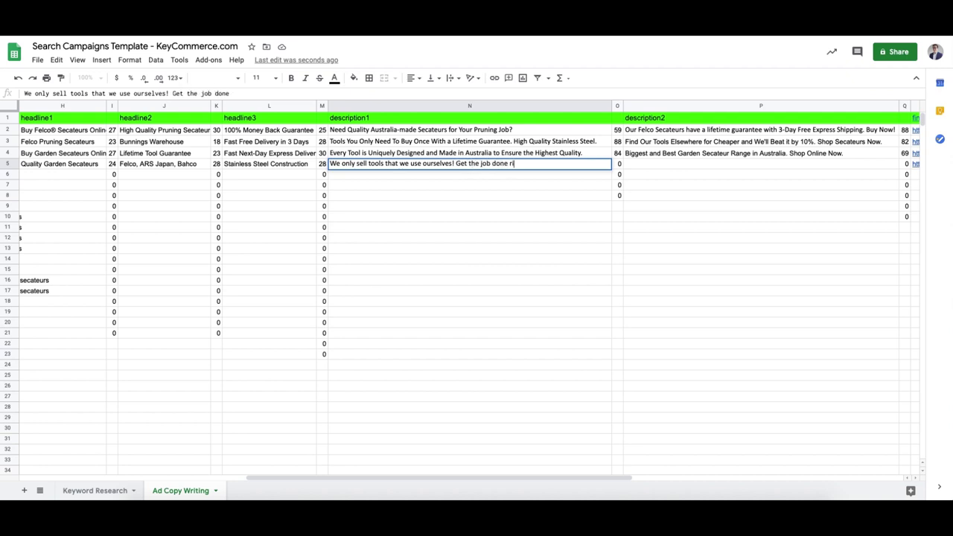
pyautogui.write('ght the firset ttime.')
pyautogui.hotkey('ctrl', 'Return')
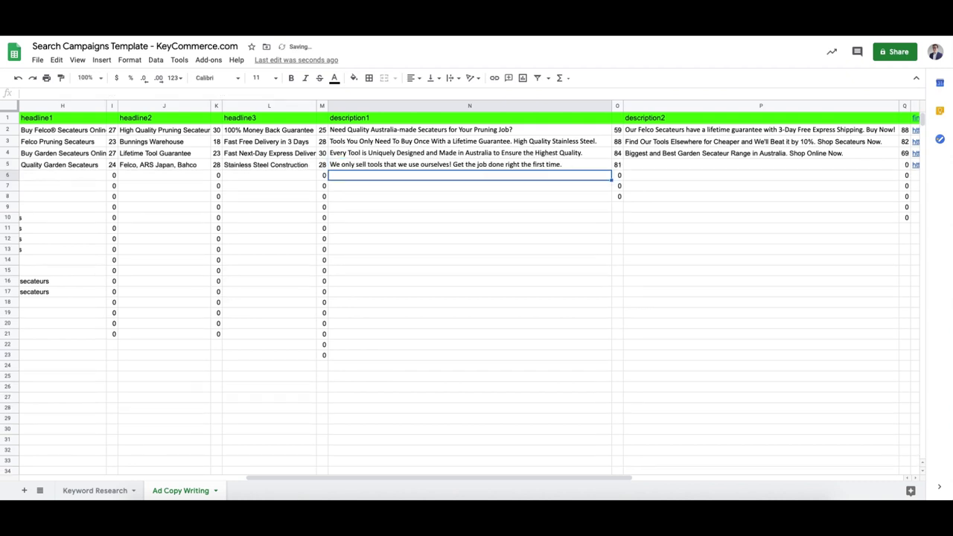
# Change "job" to "Pruning Job" in description1 of the second garden secateurs ad.
pyautogui.click(200, 93)
pyautogui.write('Pri')
pyautogui.press('BackSpace')
pyautogui.write('uning')
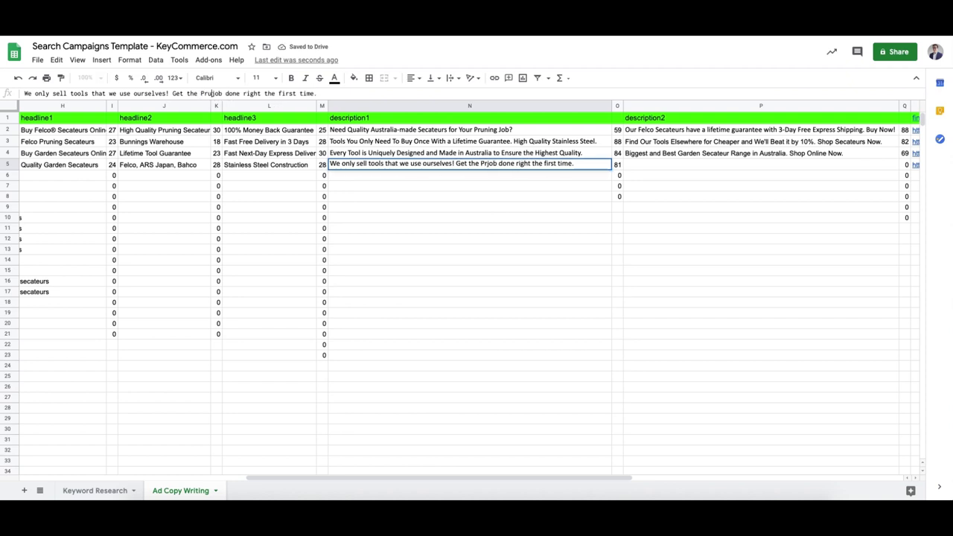
pyautogui.press('Delete')
pyautogui.write('J')
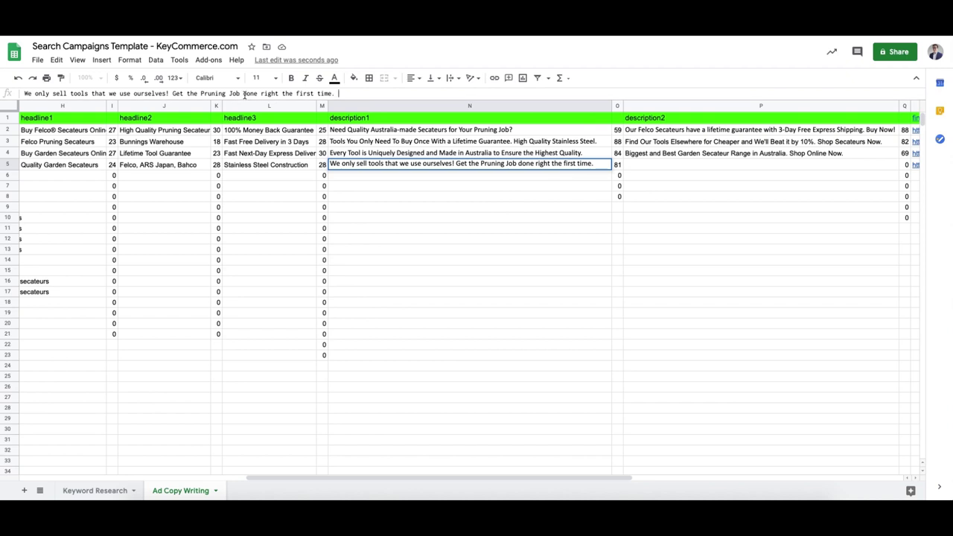
# Capitalize the first letters of "Done", "Right", "First" and "Time" in description1 of the second garden secateurs ad.
pyautogui.click(243, 95)
pyautogui.press('Delete')
pyautogui.write('D')
pyautogui.click(262, 94)
pyautogui.press('Delete')
pyautogui.write('R')
pyautogui.click(297, 93)
pyautogui.press('Delete')
pyautogui.write('F')
pyautogui.click(320, 94)
pyautogui.press('Delete')
pyautogui.write('T')
# Capitalize the first letters of "Ourselves", "Use" and "That" in description1 of the second garden secateurs ad.
pyautogui.click(135, 94)
pyautogui.press('Delete')
pyautogui.write('O')
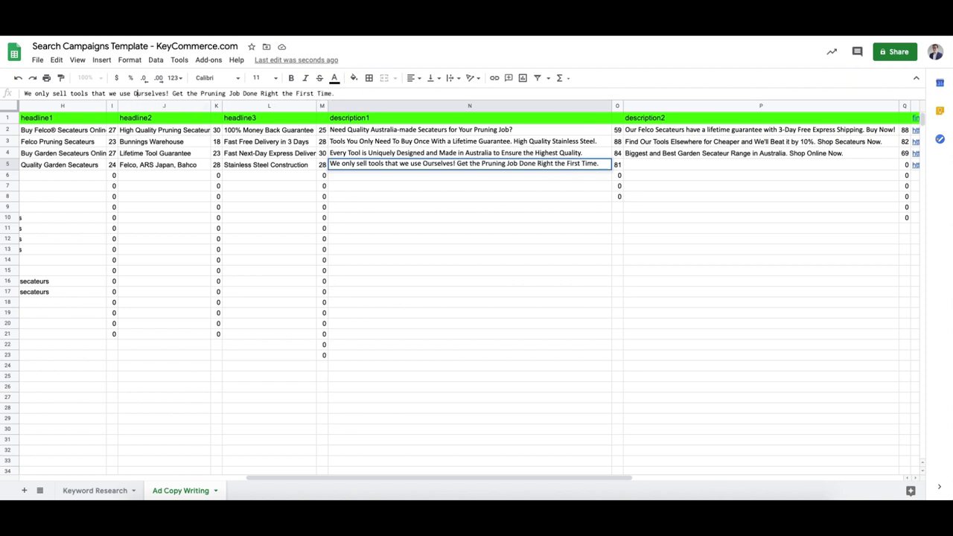
pyautogui.click(121, 93)
pyautogui.press('Delete')
pyautogui.write('U')
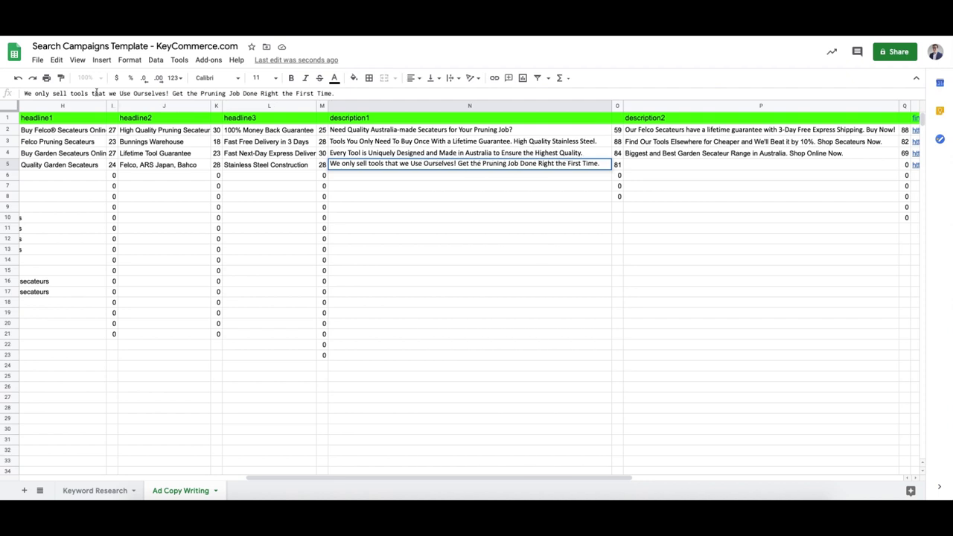
pyautogui.click(93, 94)
pyautogui.press('Delete')
pyautogui.write('T')
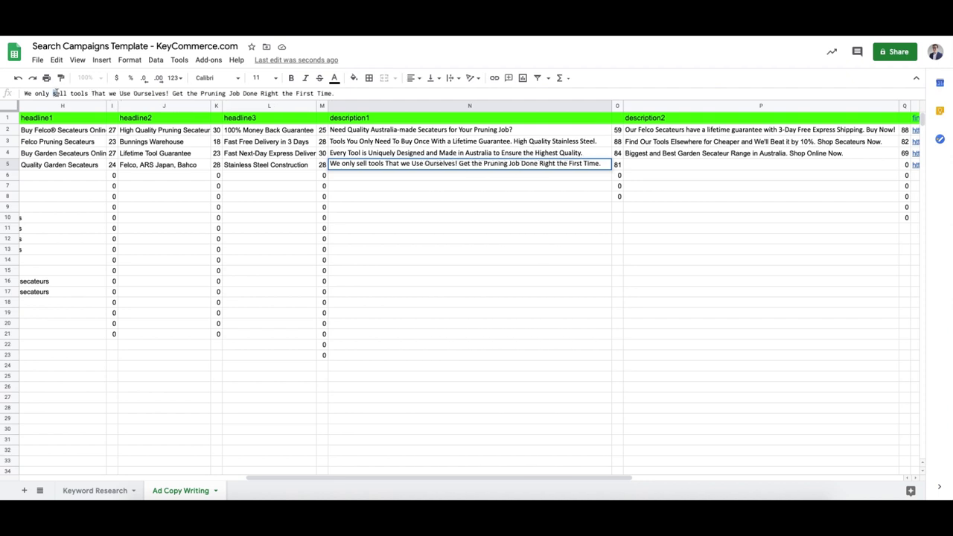
# Capitalize the first letters of "Sell", "Only", "Tools", "We" and "The" throughout description1 of the second garden secateurs ad.
pyautogui.write('S')
pyautogui.click(35, 93)
pyautogui.press('Delete')
pyautogui.write('O')
pyautogui.click(70, 94)
pyautogui.press('Delete')
pyautogui.write('T')
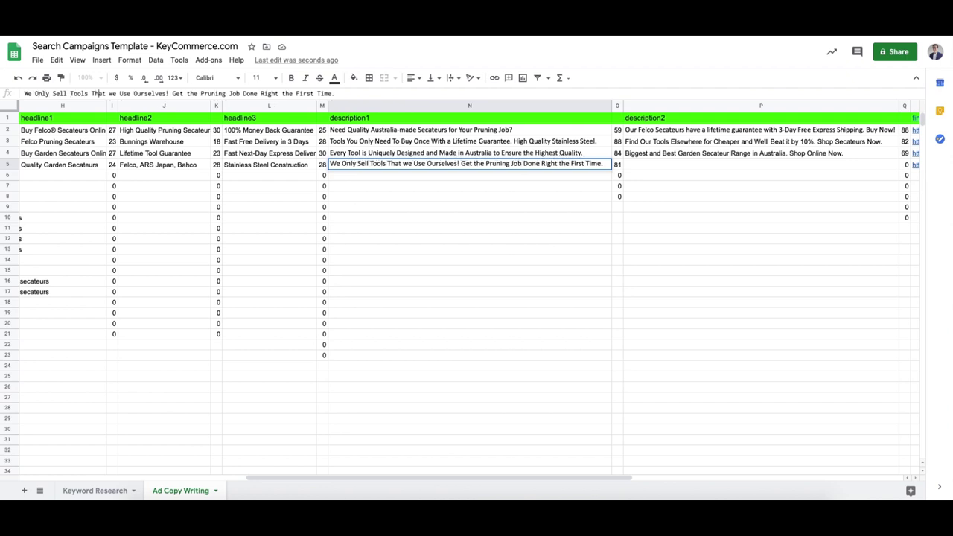
pyautogui.press('Delete')
pyautogui.write('W')
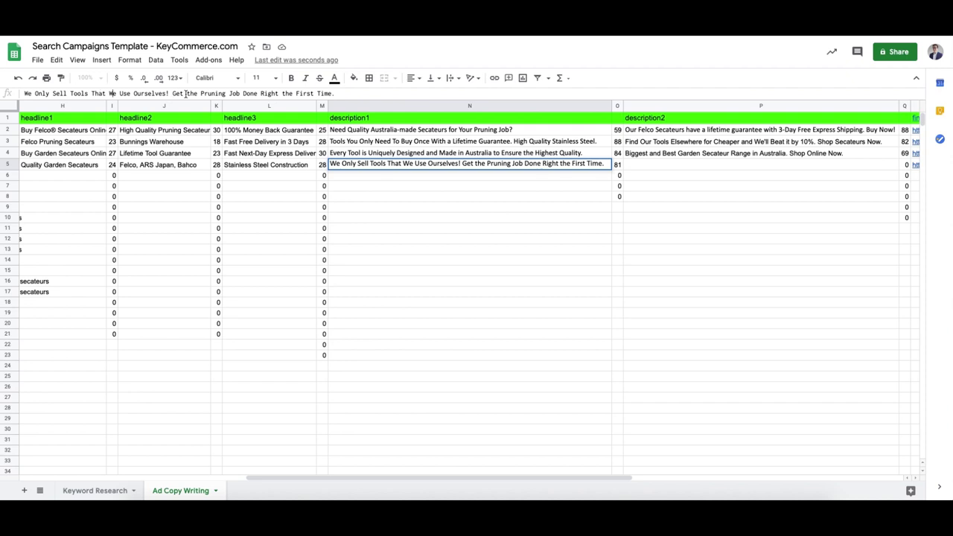
pyautogui.click(187, 93)
pyautogui.press('Delete')
pyautogui.write('T')
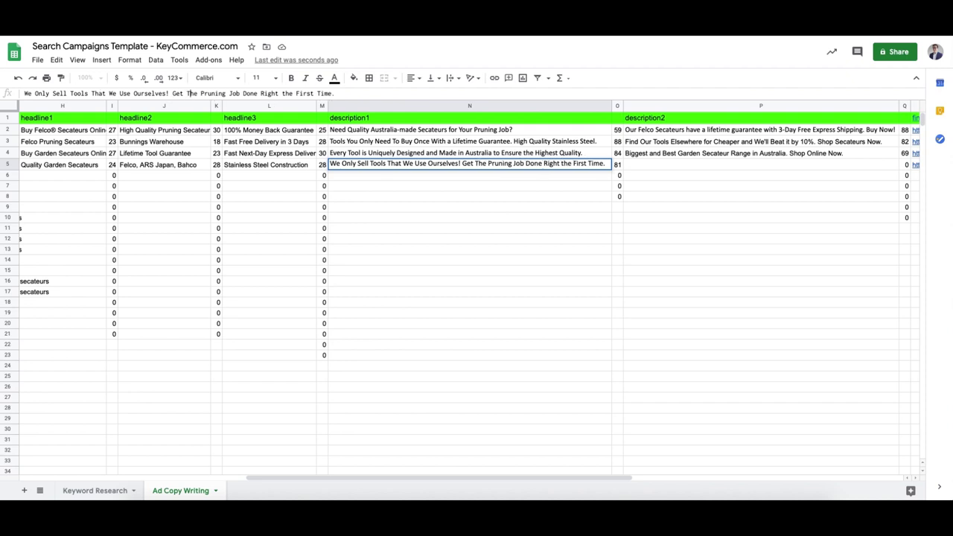
pyautogui.press('Return')
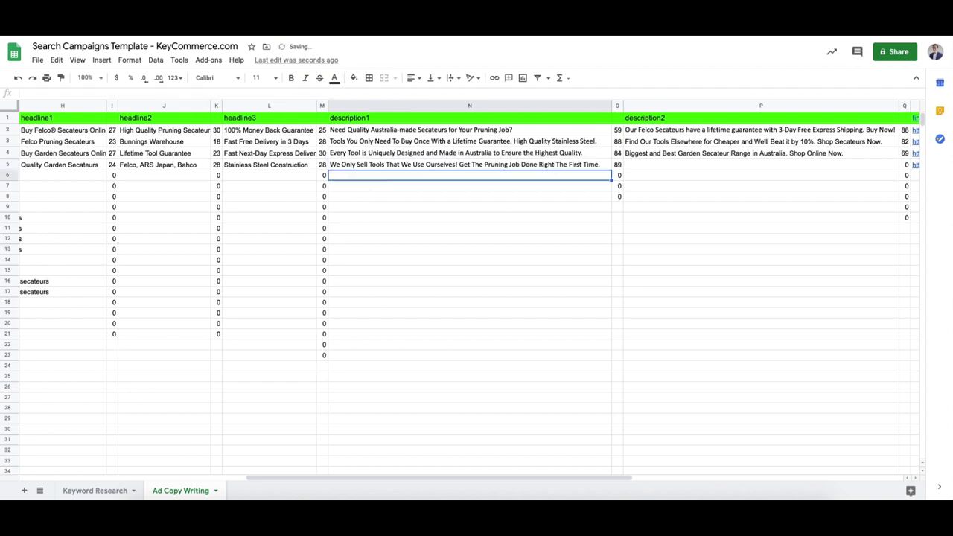
pyautogui.click(579, 165)
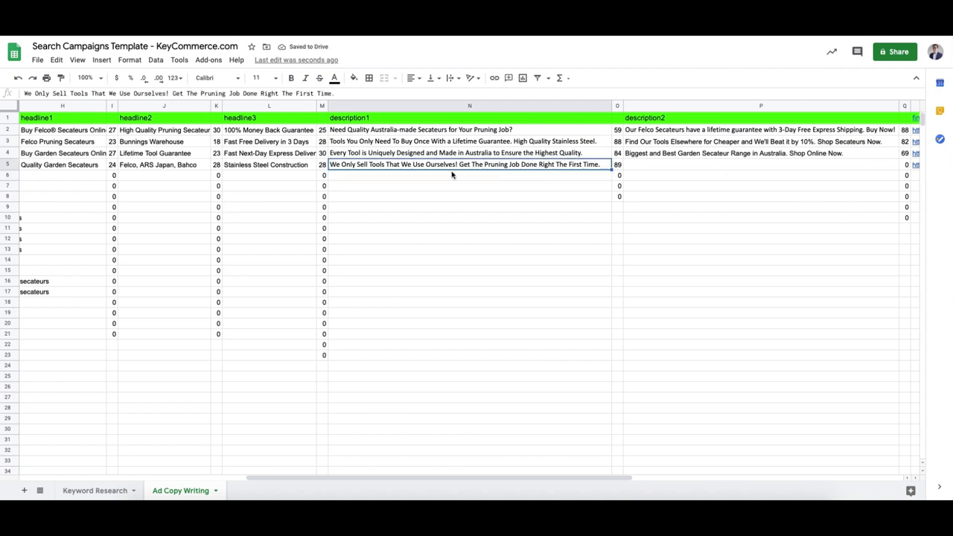
# Begin description2 of the second garden secateurs ad with "Get New Garden Secateurs".
pyautogui.click(657, 170)
pyautogui.hscroll(5, 640, 173)
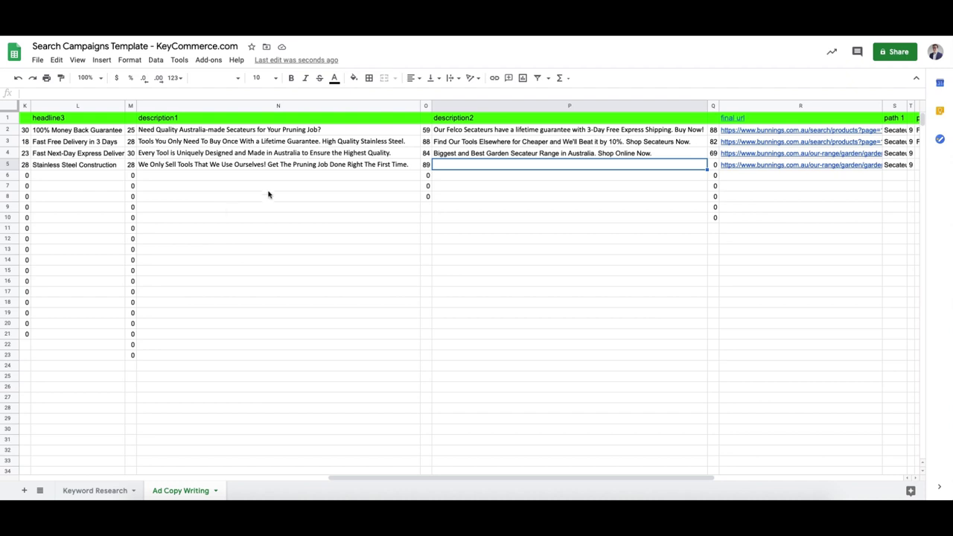
pyautogui.click(221, 170)
pyautogui.hscroll(-5, 222, 170)
pyautogui.press('Left')
pyautogui.press('Left')
pyautogui.press('Left')
pyautogui.press('Left')
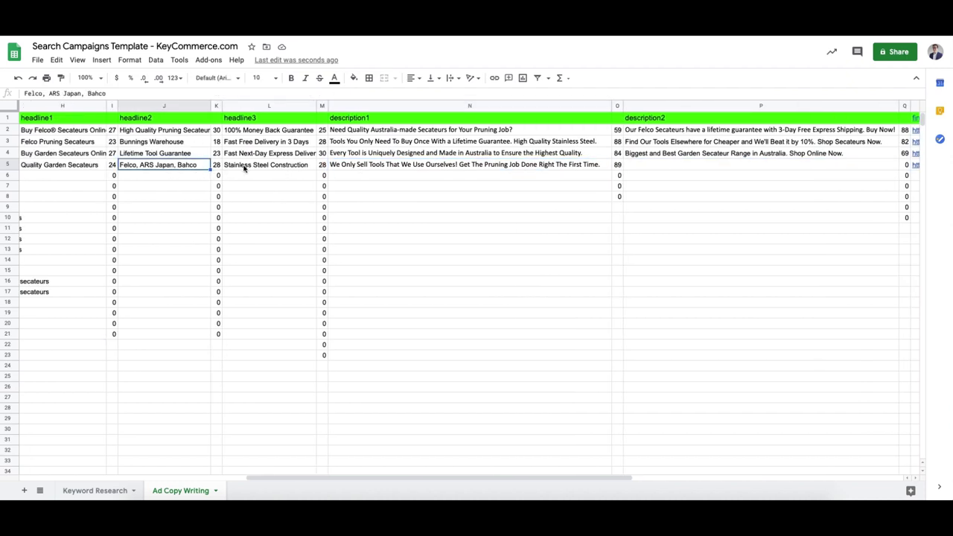
pyautogui.click(261, 172)
pyautogui.click(709, 165)
pyautogui.write('Get New Garden SEcat')
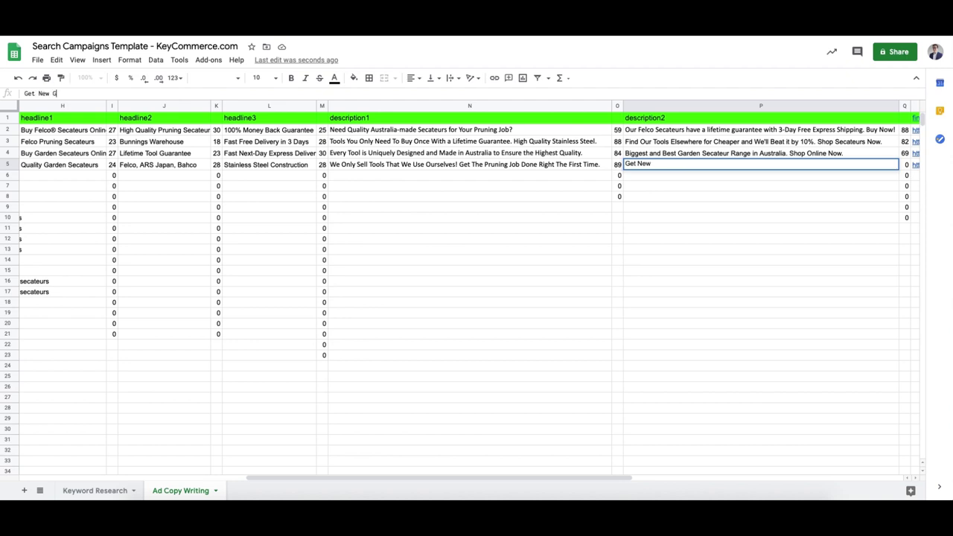
pyautogui.press('BackSpace')
pyautogui.press('BackSpace')
pyautogui.press('BackSpace')
pyautogui.press('BackSpace')
pyautogui.write('ecateurs')
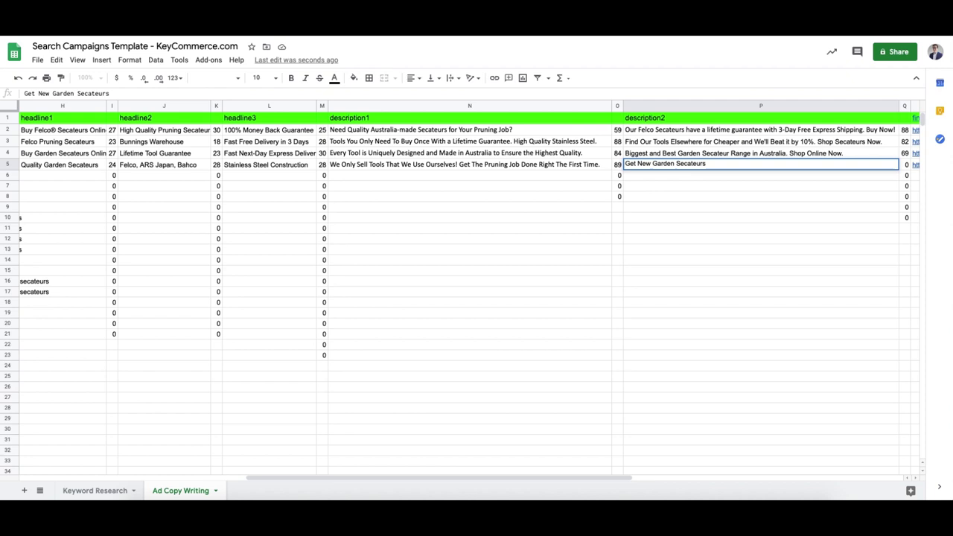
# Complete description2 of the second garden secateurs ad with "by Tomorrow with Our Next Day Express Shipping. Buy Online Now.".
pyautogui.write(' By TYmorrow iwth Our')
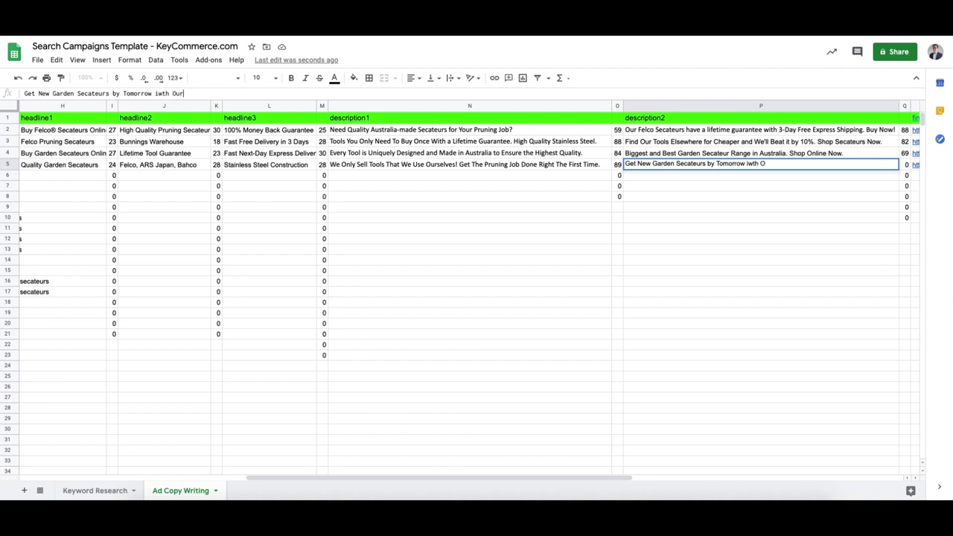
pyautogui.write(' Next Day Express')
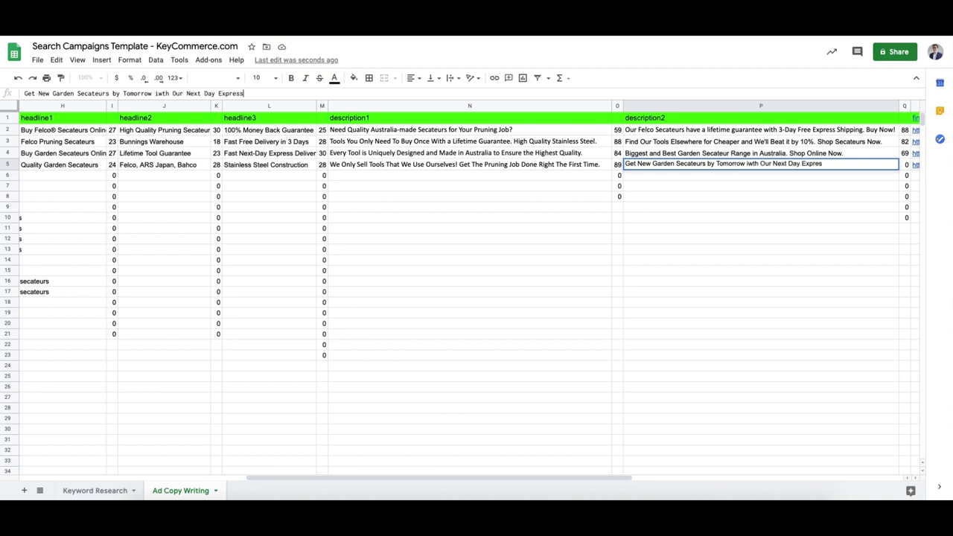
pyautogui.write(' Shipping. Buy On')
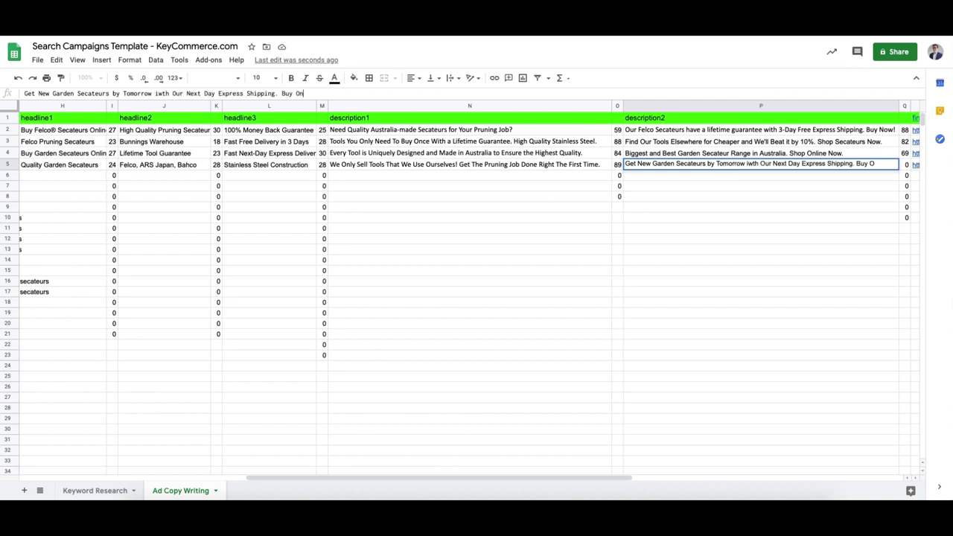
pyautogui.write('line Now.')
pyautogui.press('Return')
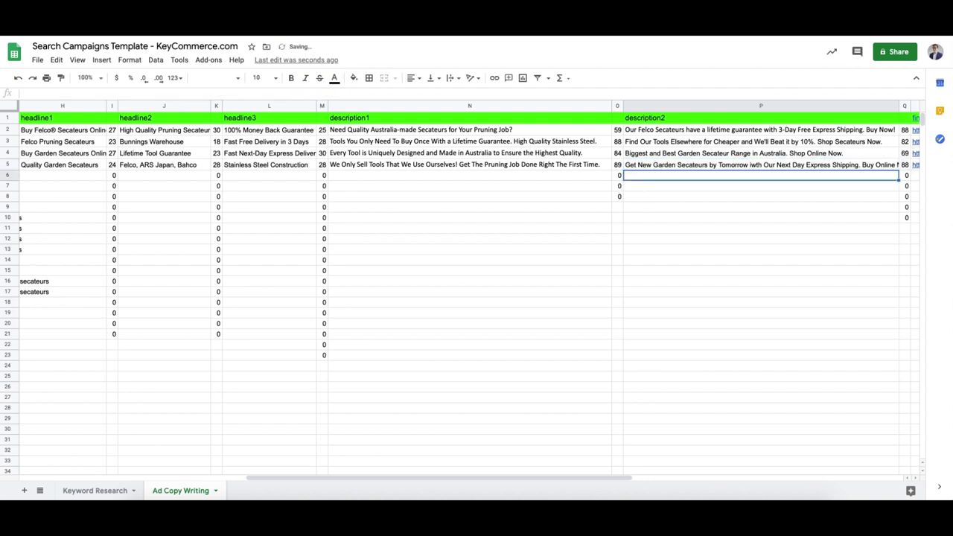
pyautogui.click(800, 167)
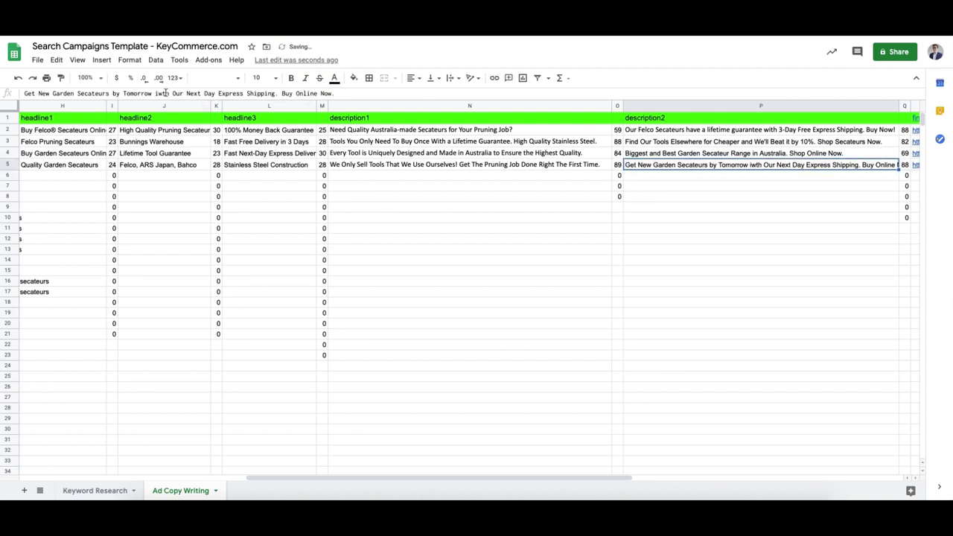
pyautogui.doubleClick(163, 94)
pyautogui.write('with')
pyautogui.press('Return')
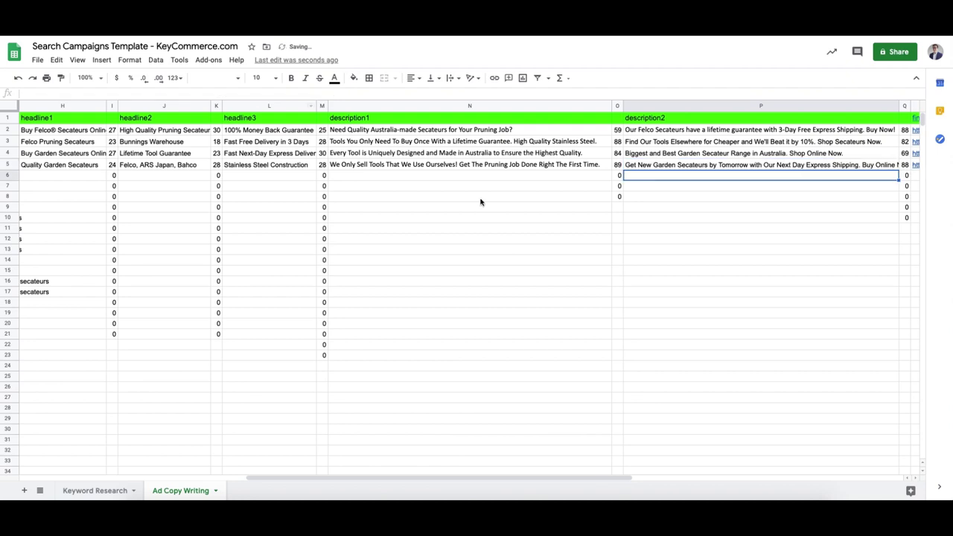
# Change "Our" to lowercase "our" in description2 of the second garden secateurs ad.
pyautogui.hscroll(2, 727, 230)
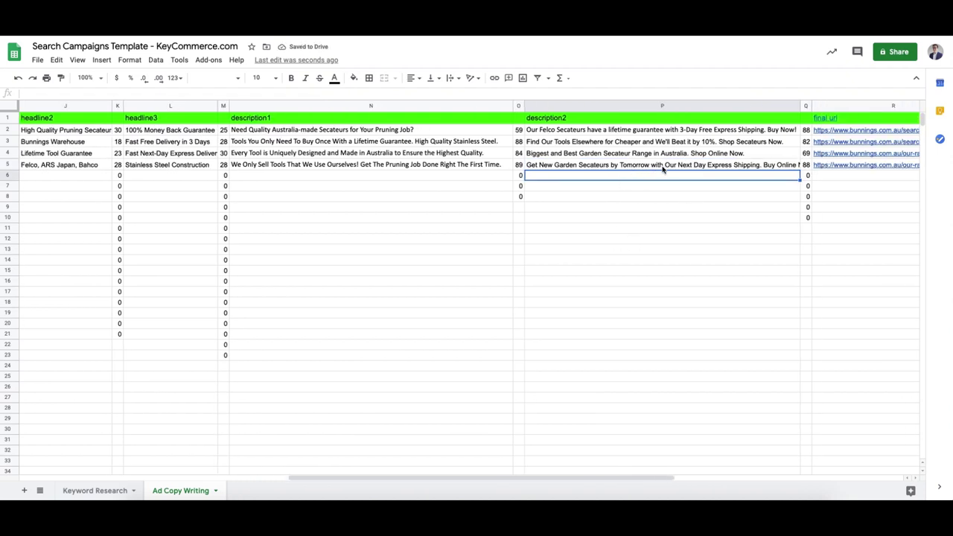
pyautogui.hscroll(1, 662, 170)
pyautogui.click(618, 167)
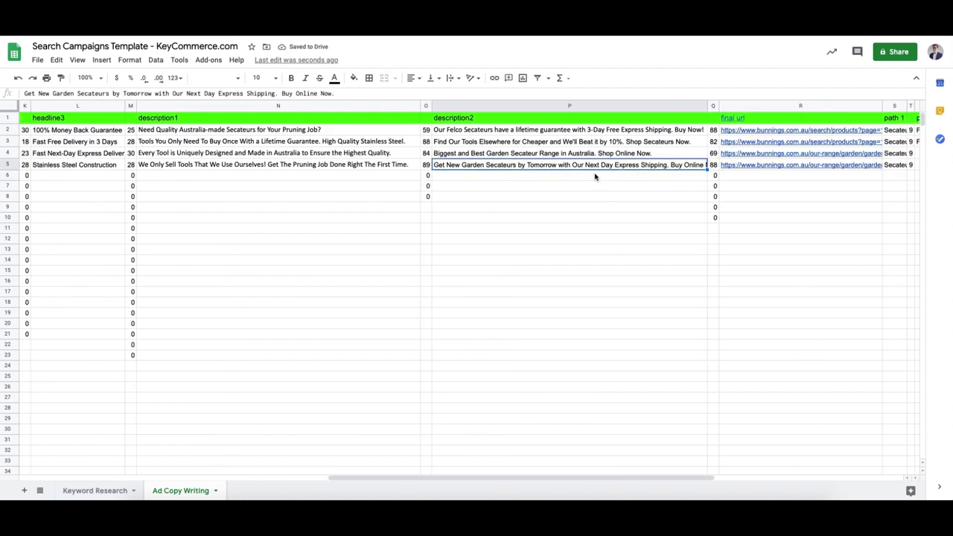
pyautogui.click(173, 92)
pyautogui.press('BackSpace')
pyautogui.write('o')
pyautogui.press('Return')
pyautogui.press('Up')
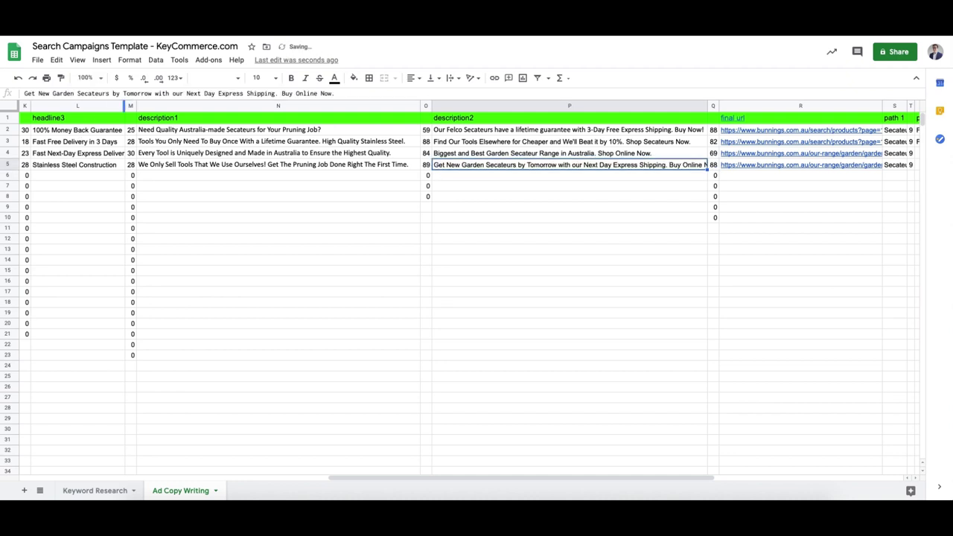
# Hyphenate "Next-Day" in description2 of the second garden secateurs ad.
pyautogui.click(205, 94)
pyautogui.press('BackSpace')
pyautogui.write('-')
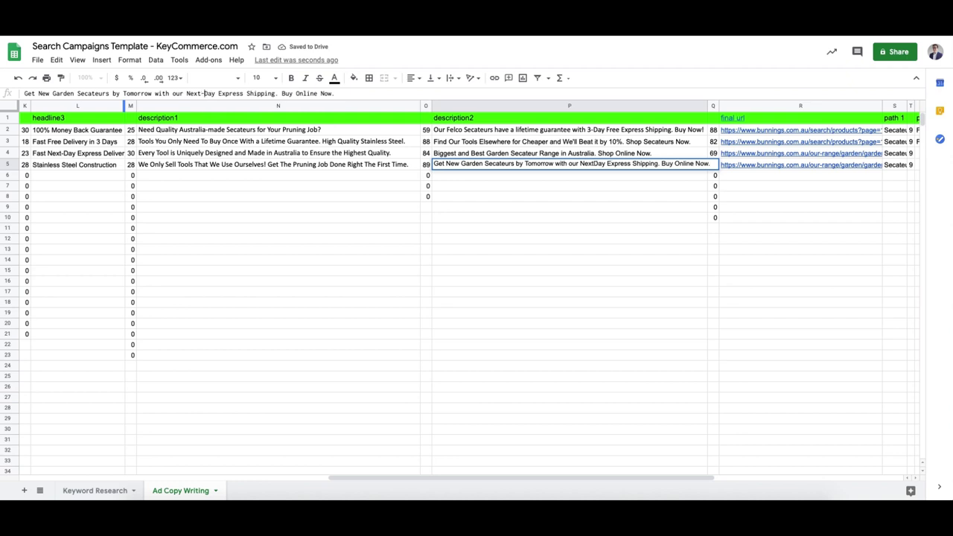
pyautogui.press('Return')
pyautogui.click(647, 164)
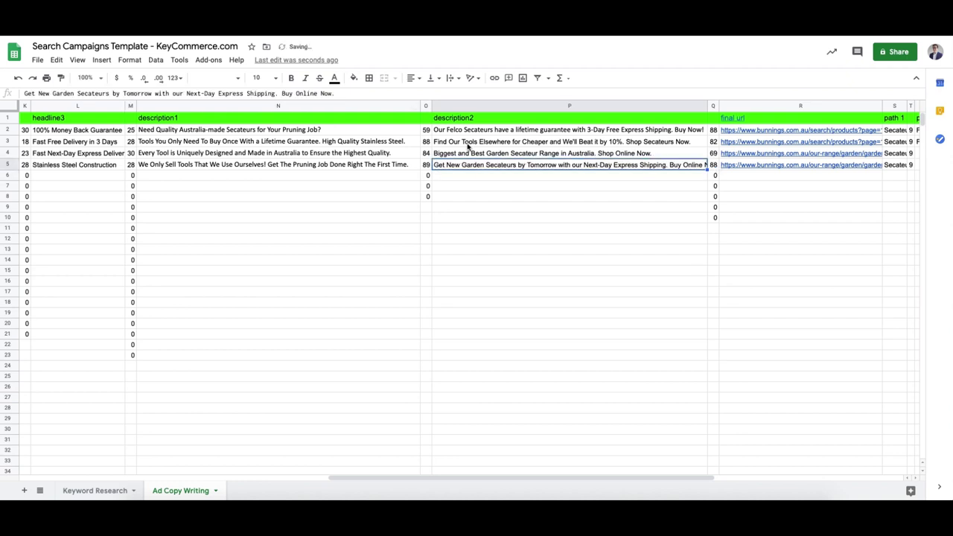
# Replace "Online" with "Secateurs" in the closing phrase of description2 of the second garden secateurs ad.
pyautogui.doubleClick(305, 93)
pyautogui.write('Secateu')
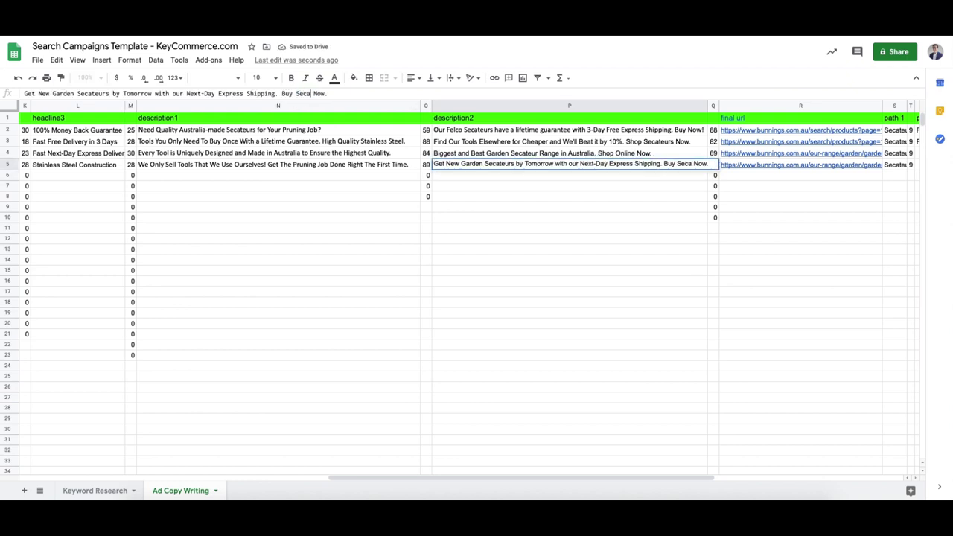
pyautogui.write('rs')
pyautogui.press('Return')
pyautogui.press('Up')
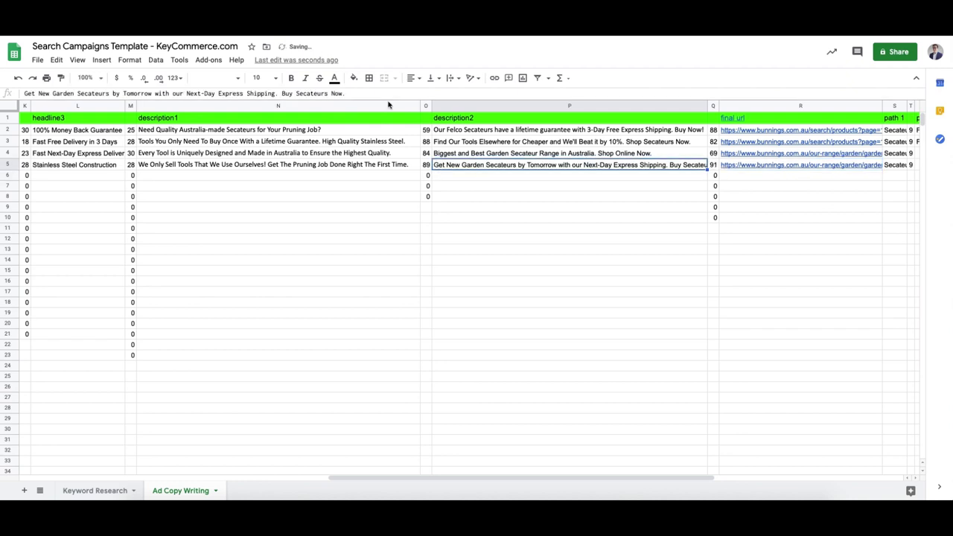
# Remove the final period from description2 of the second garden secateurs ad.
pyautogui.doubleClick(642, 165)
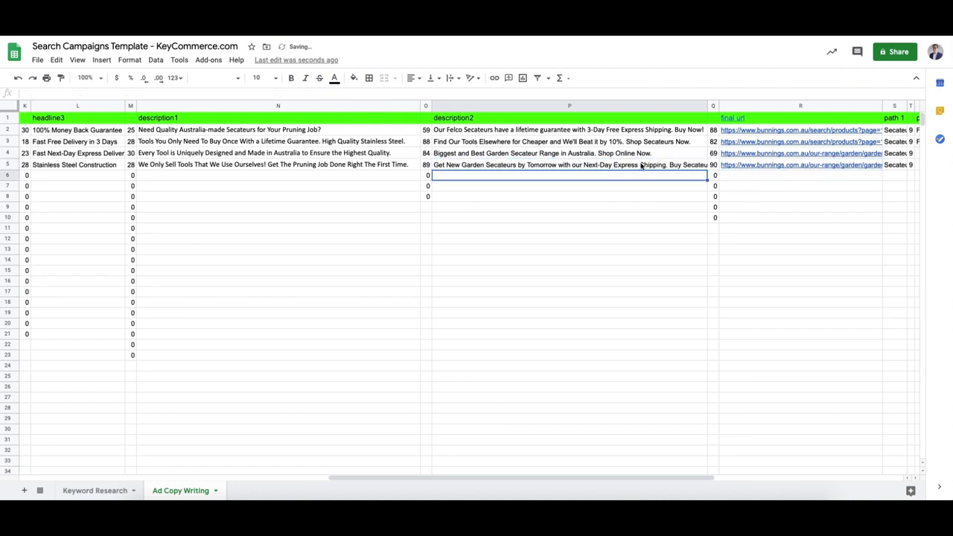
pyautogui.press('BackSpace')
pyautogui.press('Return')
pyautogui.press('Up')
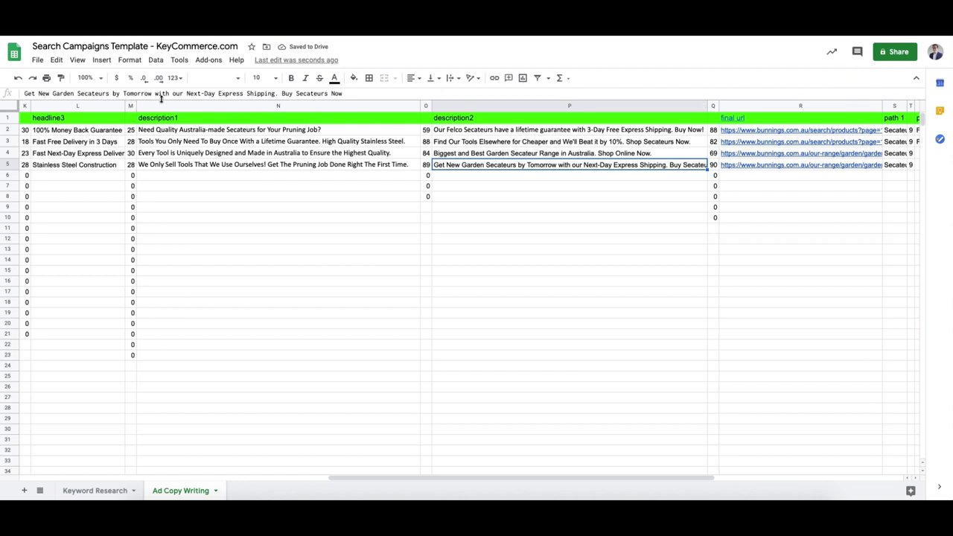
# Reword the end of the second garden secateurs description2 to "with Next-Day Express Shipping. Shop Secateurs Now." and widen the description2 column.
pyautogui.doubleClick(178, 93)
pyautogui.press('BackSpace')
pyautogui.press('BackSpace')
pyautogui.doubleClick(273, 93)
pyautogui.write('Shop')
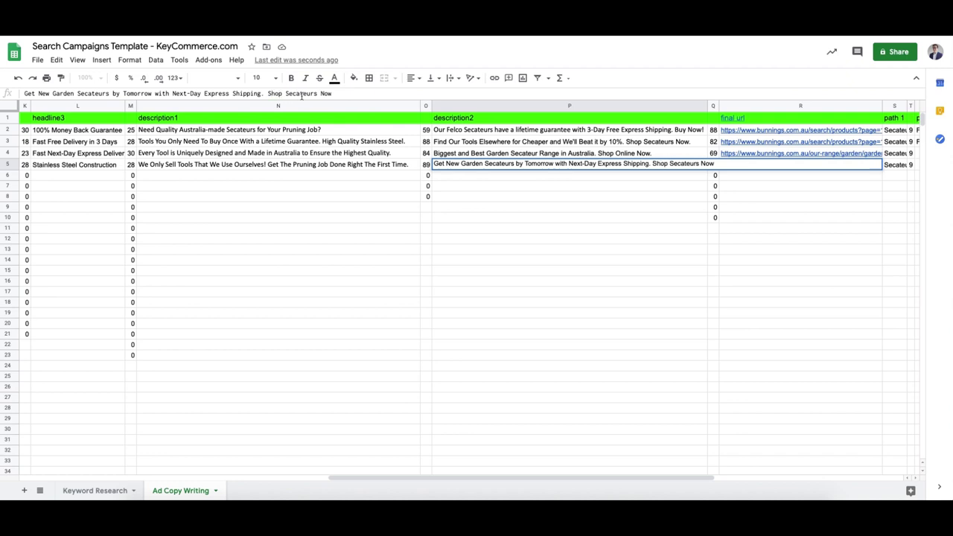
pyautogui.press('Return')
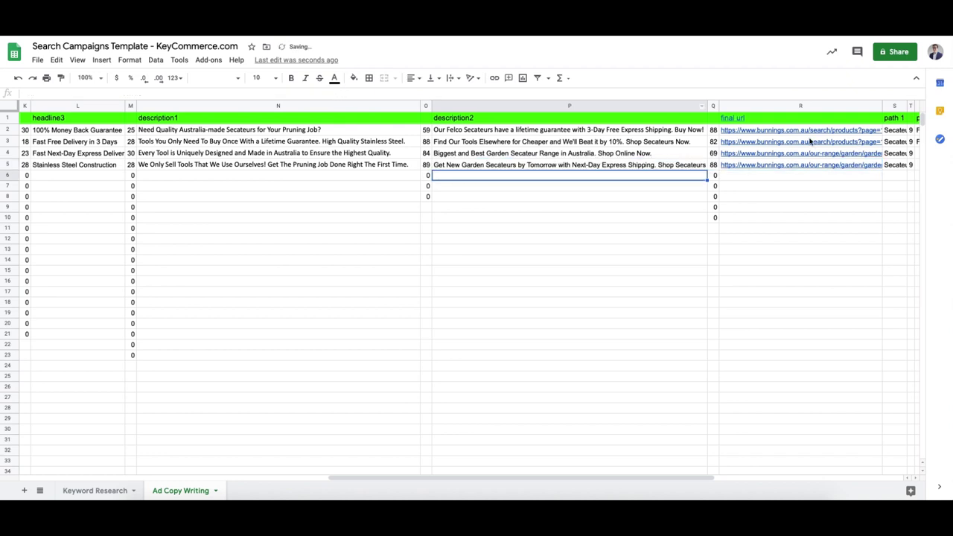
pyautogui.moveTo(721, 106); pyautogui.dragTo(752, 106)
pyautogui.click(697, 163)
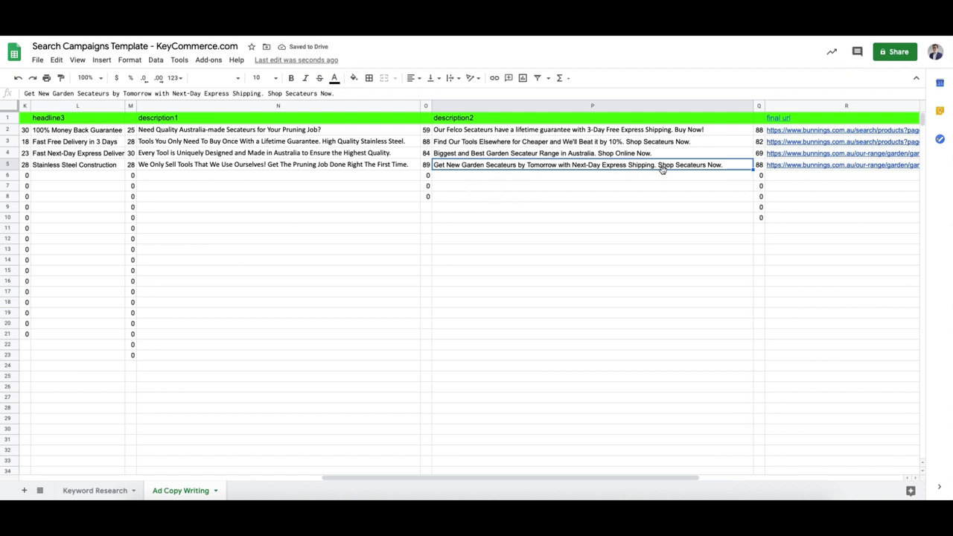
# Review the descriptions and character counts of the four written ads and the campaign's ad group rows.
pyautogui.hscroll(5, 662, 171)
pyautogui.hscroll(-10, 558, 175)
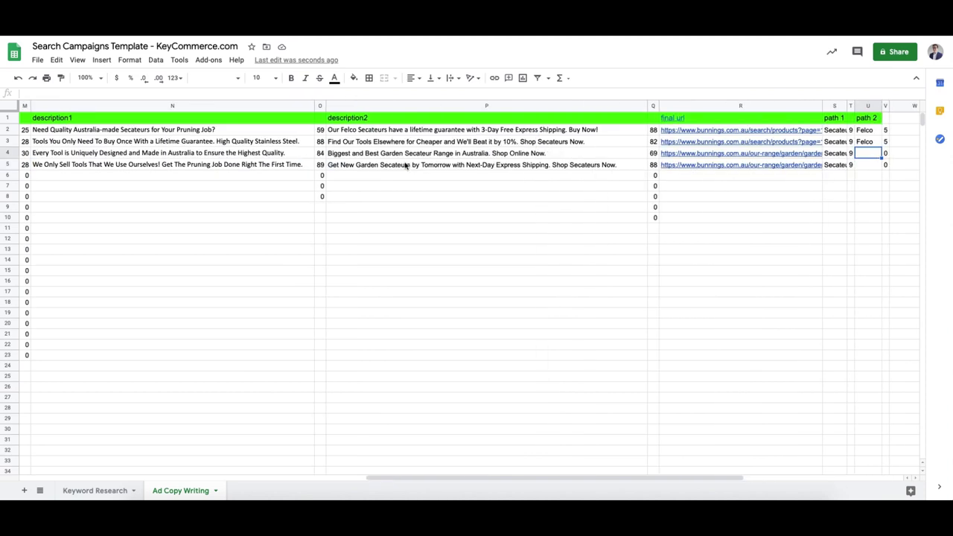
pyautogui.click(398, 134)
pyautogui.moveTo(330, 154); pyautogui.dragTo(326, 167)
pyautogui.moveTo(315, 130); pyautogui.dragTo(320, 165)
pyautogui.hscroll(-1, 201, 156)
pyautogui.hscroll(-2, 201, 155)
pyautogui.moveTo(334, 132); pyautogui.dragTo(313, 323)
pyautogui.press('Right')
pyautogui.moveTo(482, 151); pyautogui.dragTo(473, 233)
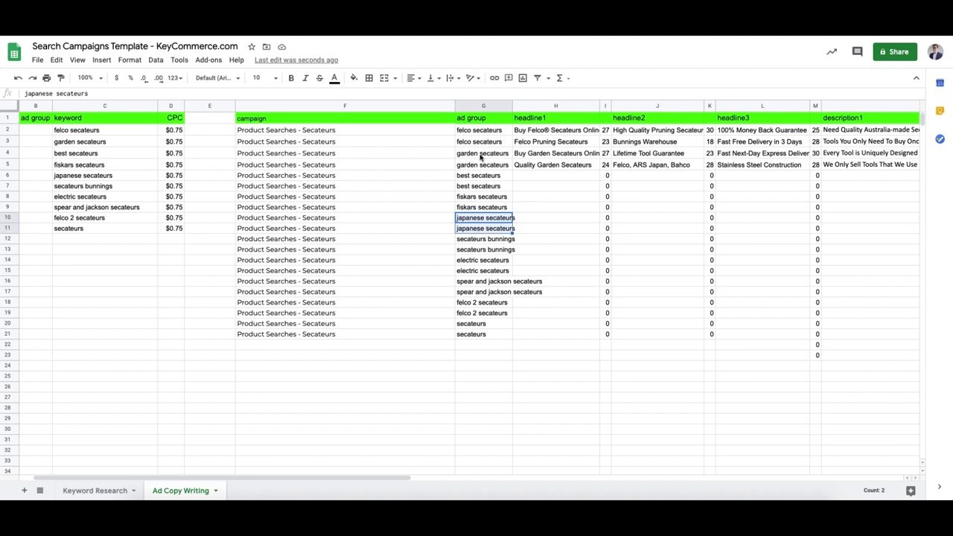
# Examine the paired ad group rows from felco secateurs to secateurs alongside their headline and description columns.
pyautogui.moveTo(482, 156); pyautogui.dragTo(482, 170)
pyautogui.hscroll(3, 477, 168)
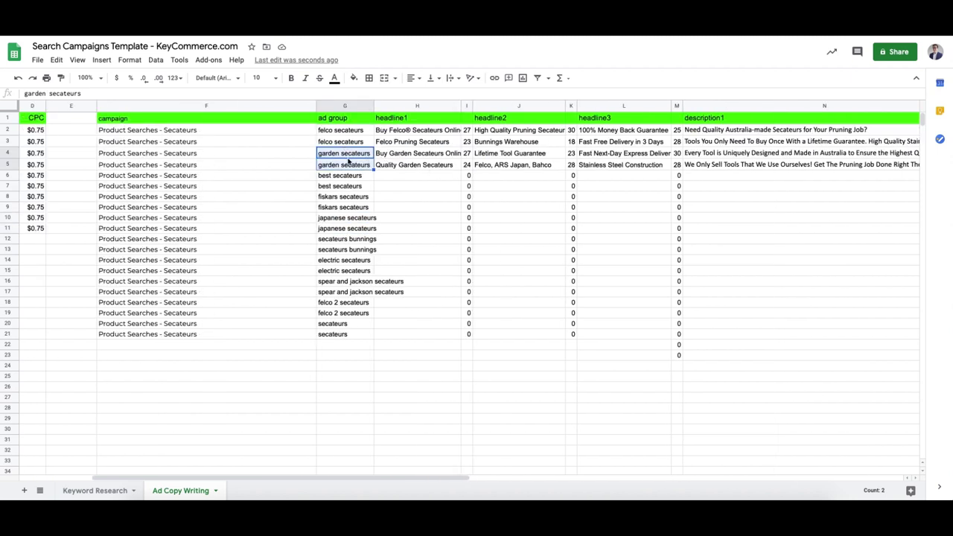
pyautogui.moveTo(340, 183); pyautogui.dragTo(348, 167)
pyautogui.hscroll(3, 402, 201)
pyautogui.hscroll(-6, 446, 223)
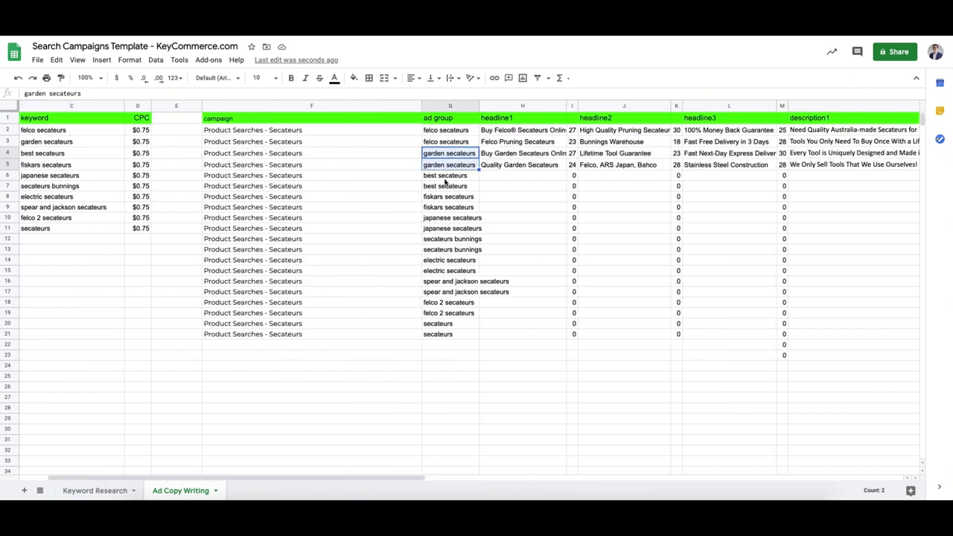
pyautogui.moveTo(453, 304); pyautogui.dragTo(453, 314)
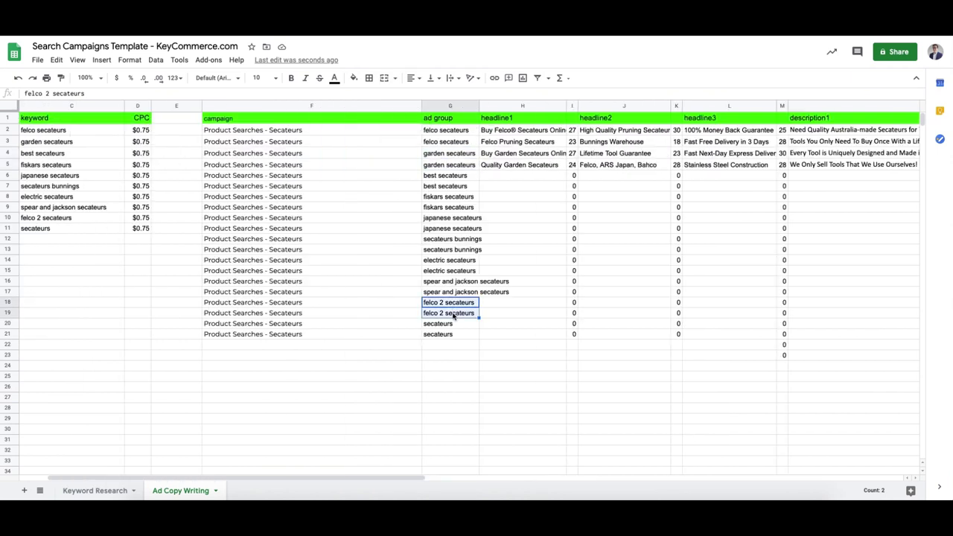
pyautogui.moveTo(441, 131); pyautogui.dragTo(439, 142)
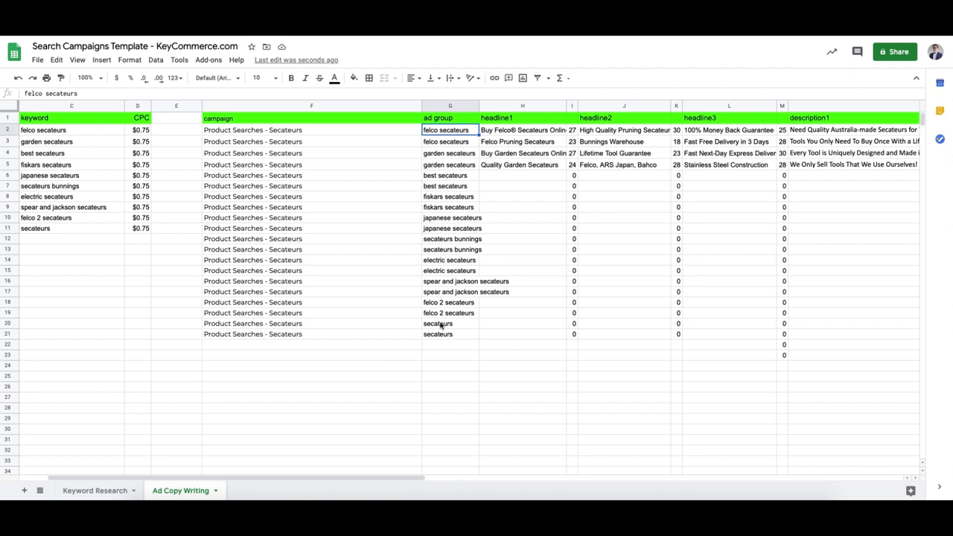
pyautogui.moveTo(439, 132); pyautogui.dragTo(435, 142)
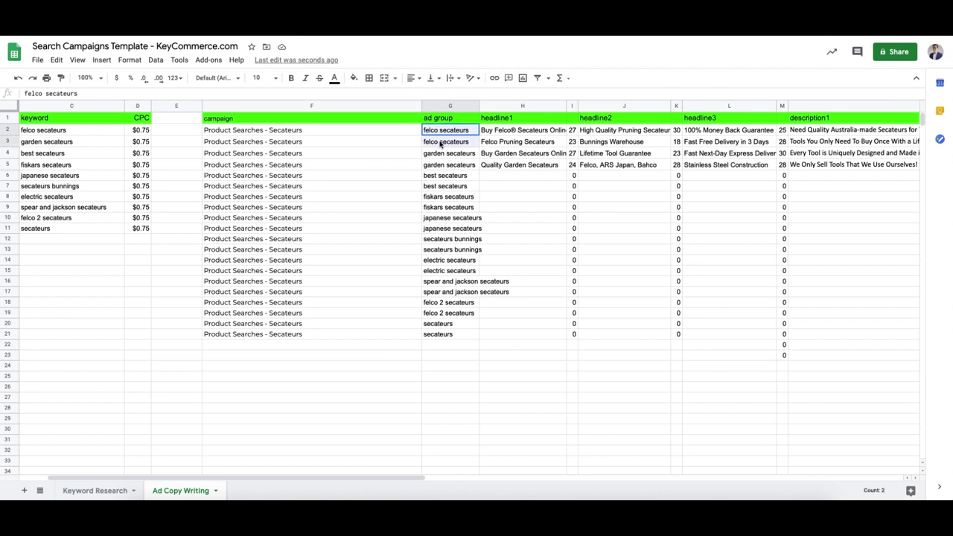
pyautogui.click(454, 130)
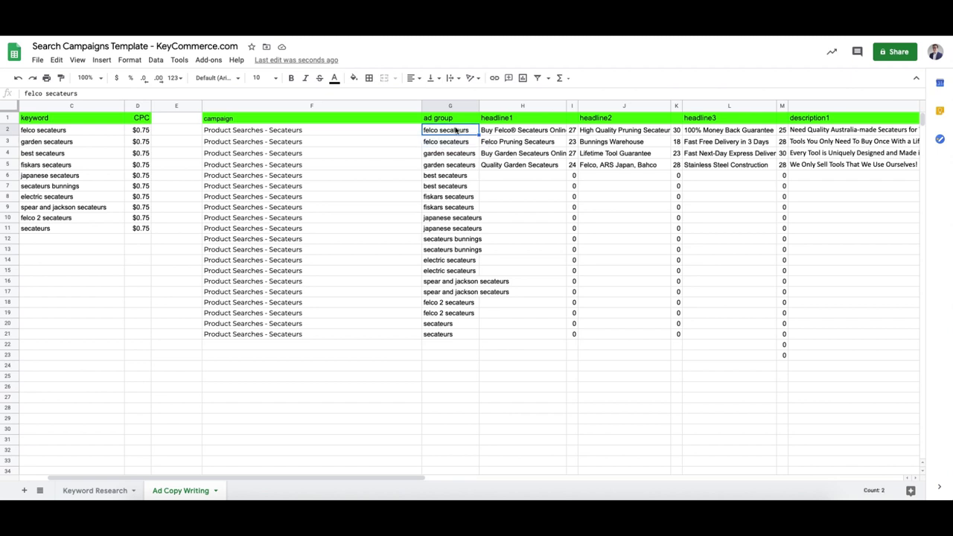
pyautogui.keyDown('shift'); pyautogui.click(438, 334); pyautogui.keyUp('shift')
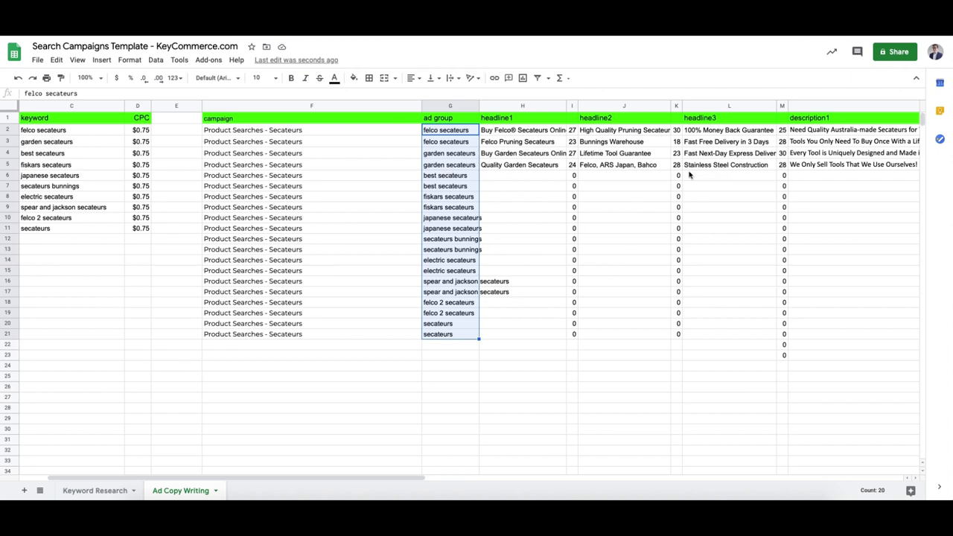
pyautogui.hscroll(3, 678, 177)
pyautogui.hscroll(3, 512, 177)
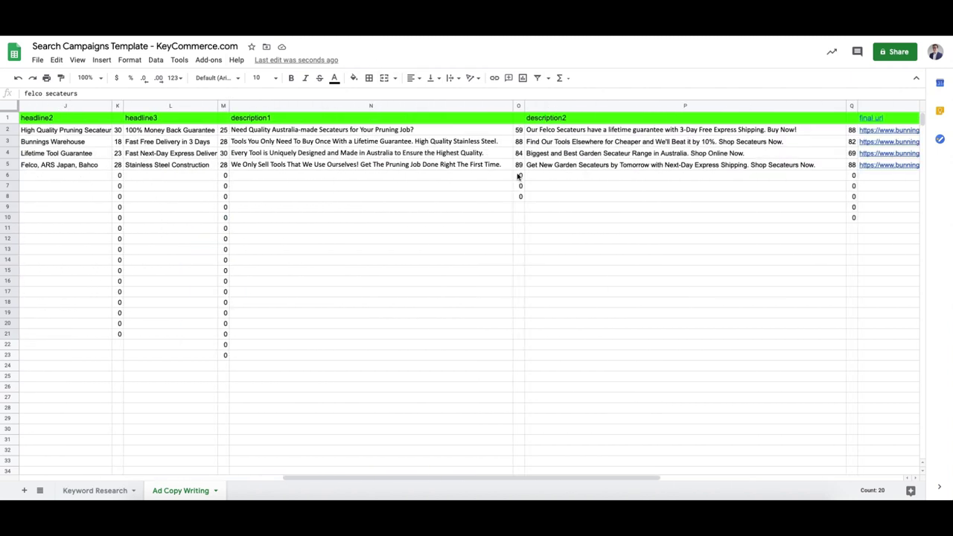
pyautogui.hscroll(-6, 520, 177)
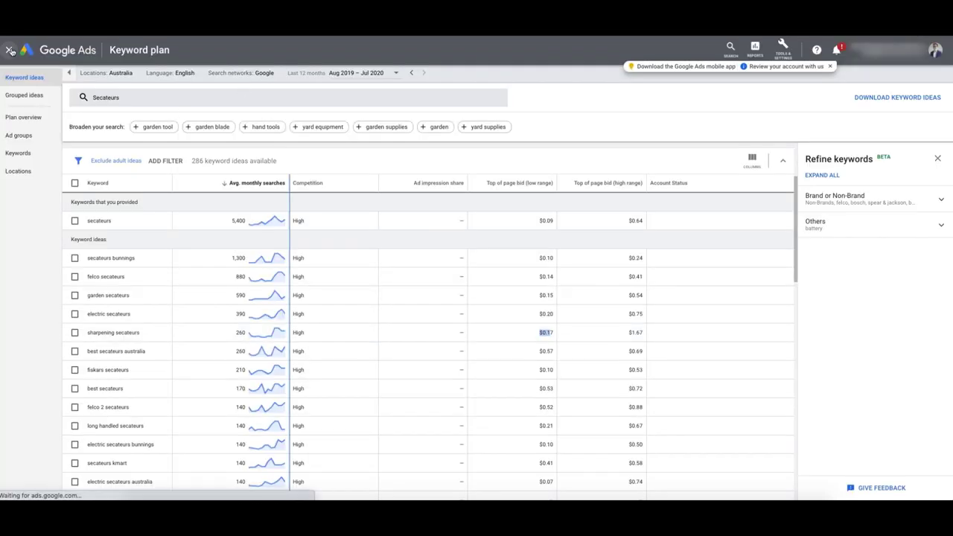
# Switch to Google Ads, leave the keyword plan and start a new campaign from the campaigns overview.
pyautogui.click(10, 50)
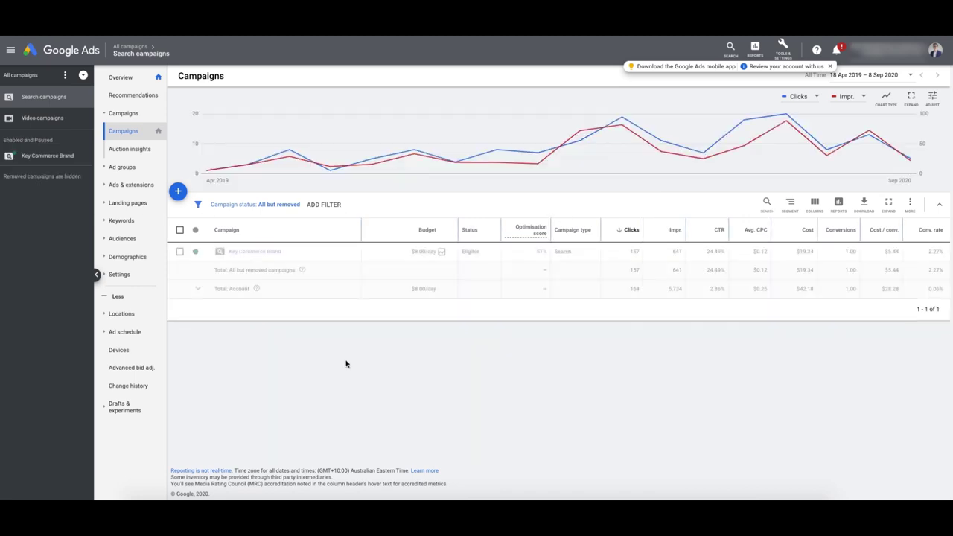
pyautogui.click(217, 226)
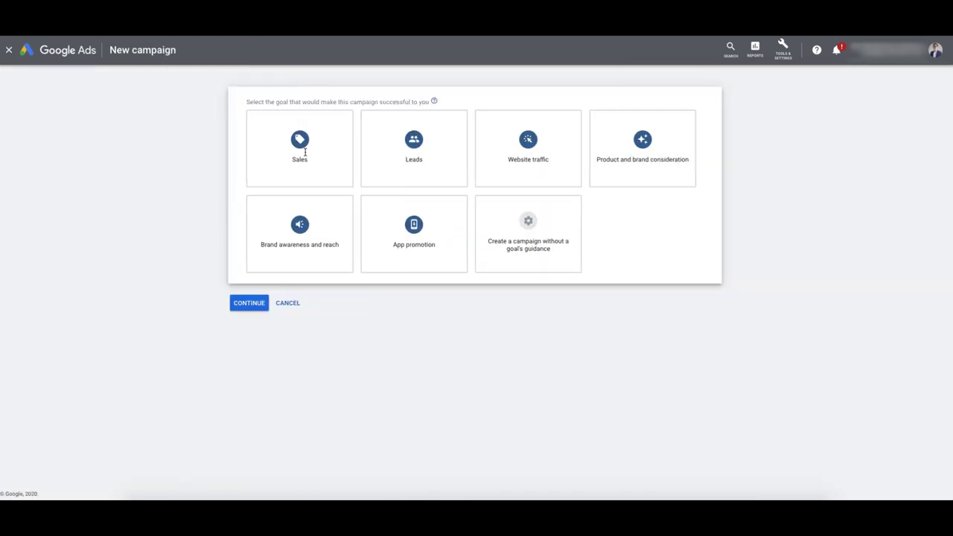
pyautogui.click(293, 130)
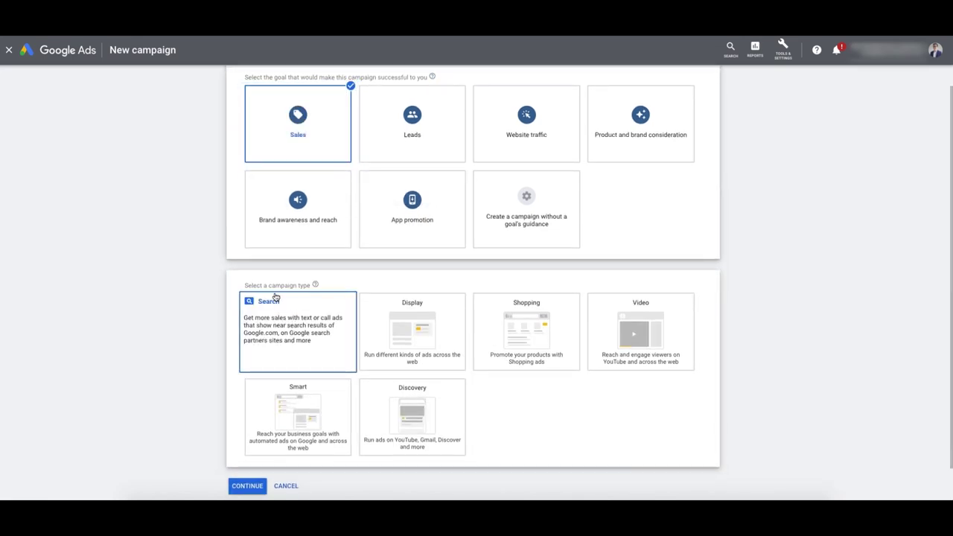
pyautogui.click(291, 328)
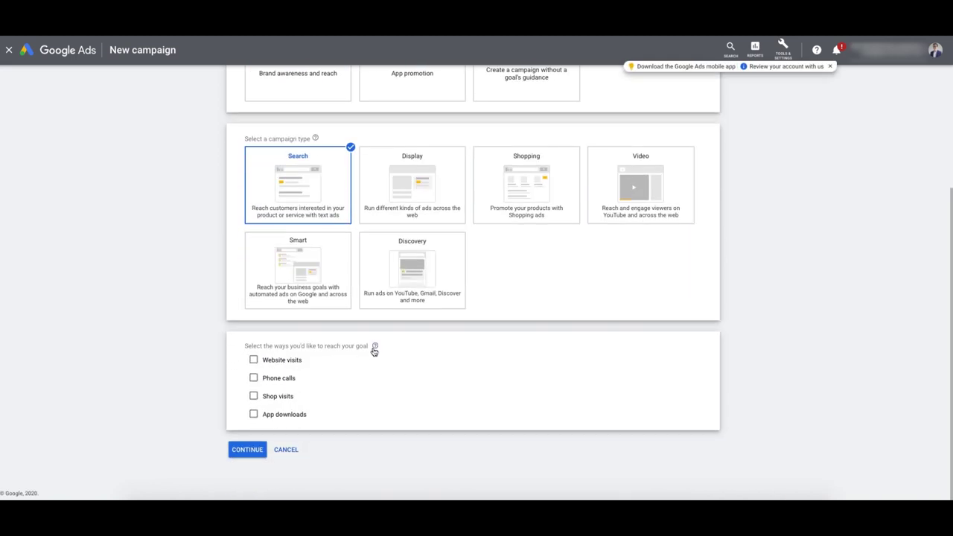
pyautogui.click(253, 360)
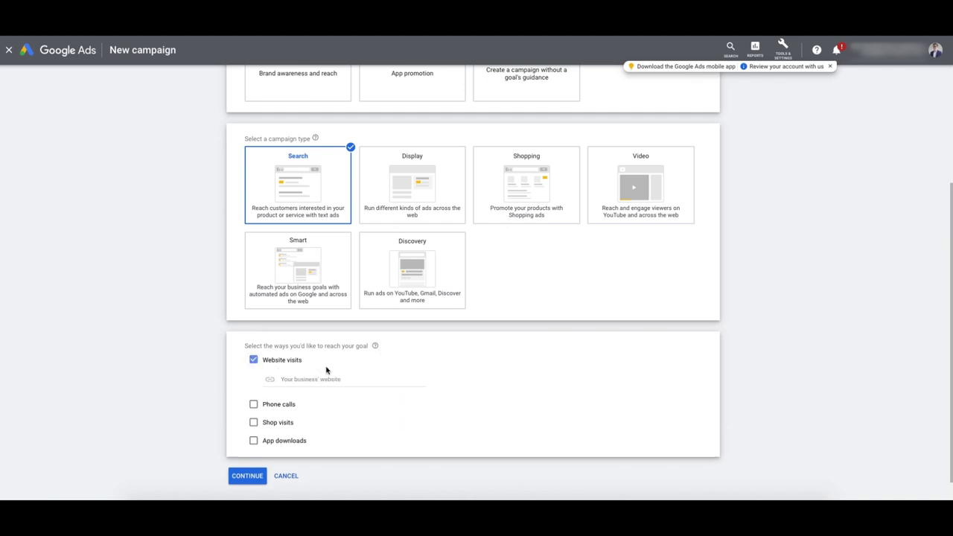
pyautogui.click(253, 451)
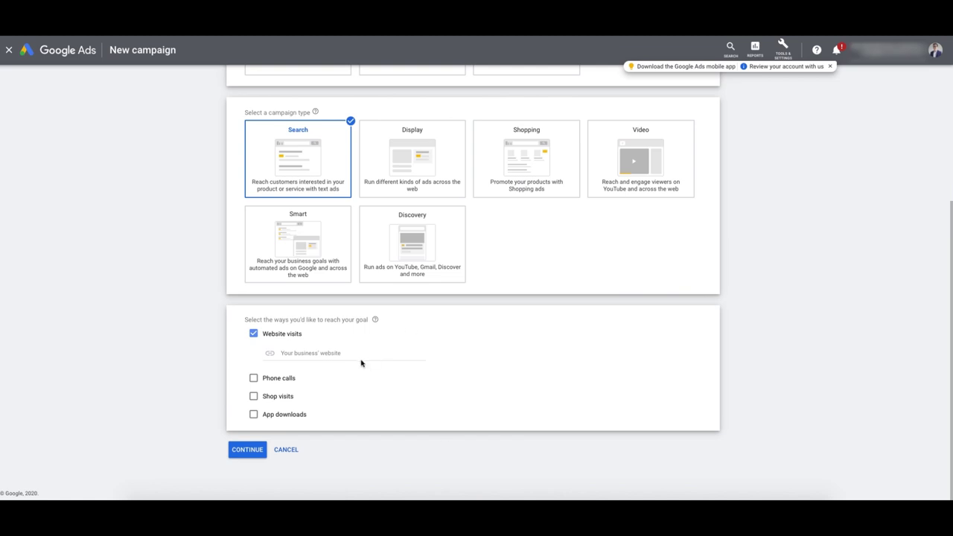
pyautogui.click(259, 451)
pyautogui.click(254, 452)
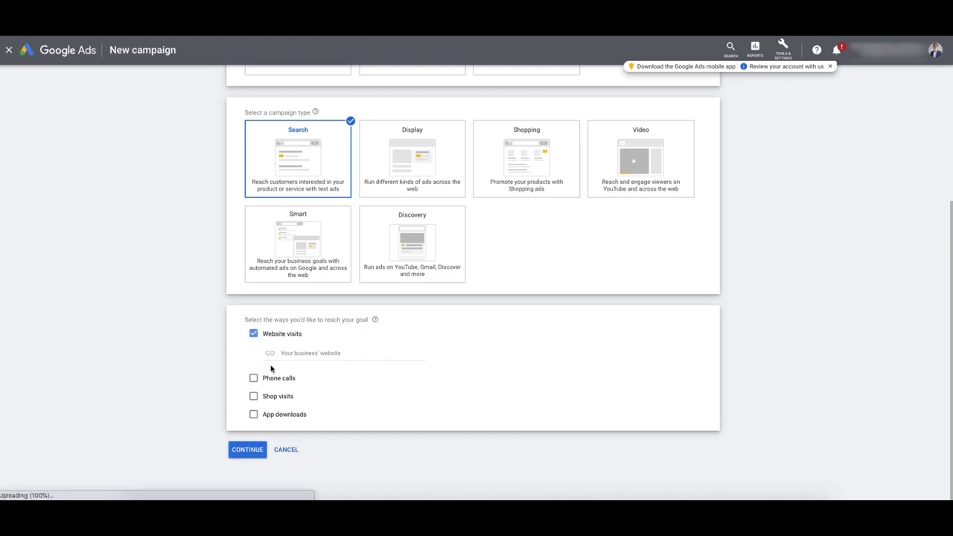
# Create a Search campaign without a goal's guidance, choose website visits as the desired result and continue to the campaign settings.
pyautogui.click(513, 208)
pyautogui.scroll(-2, 417, 290)
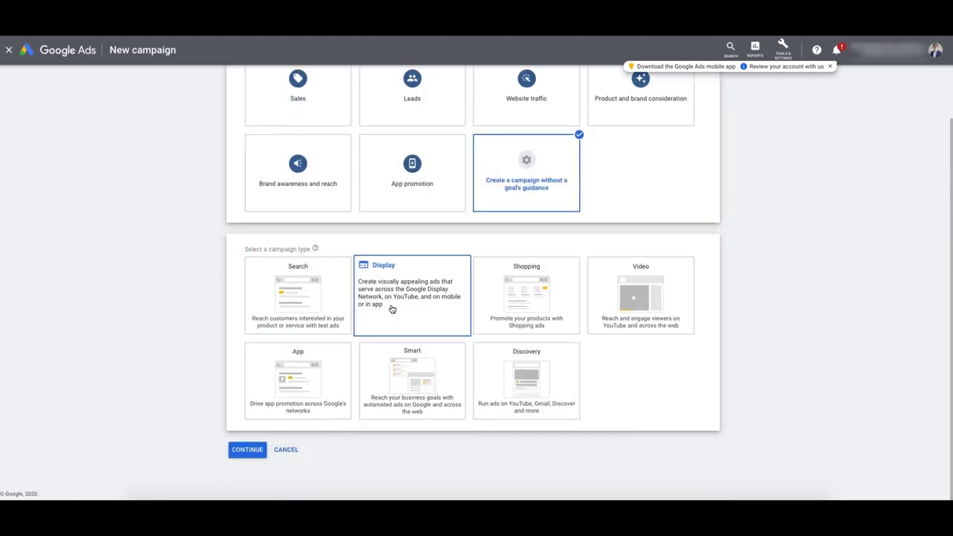
pyautogui.click(286, 300)
pyautogui.scroll(-1, 297, 335)
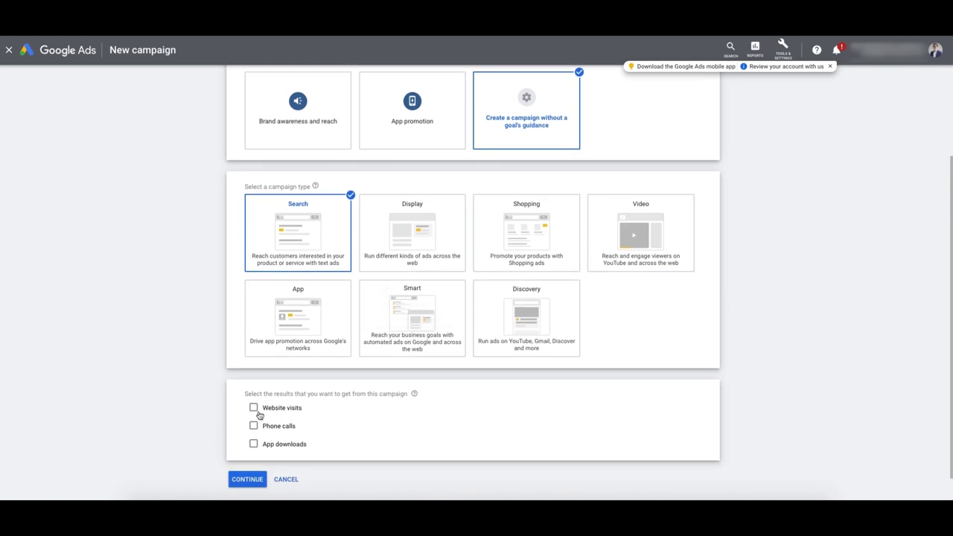
pyautogui.click(253, 408)
pyautogui.scroll(-1, 262, 459)
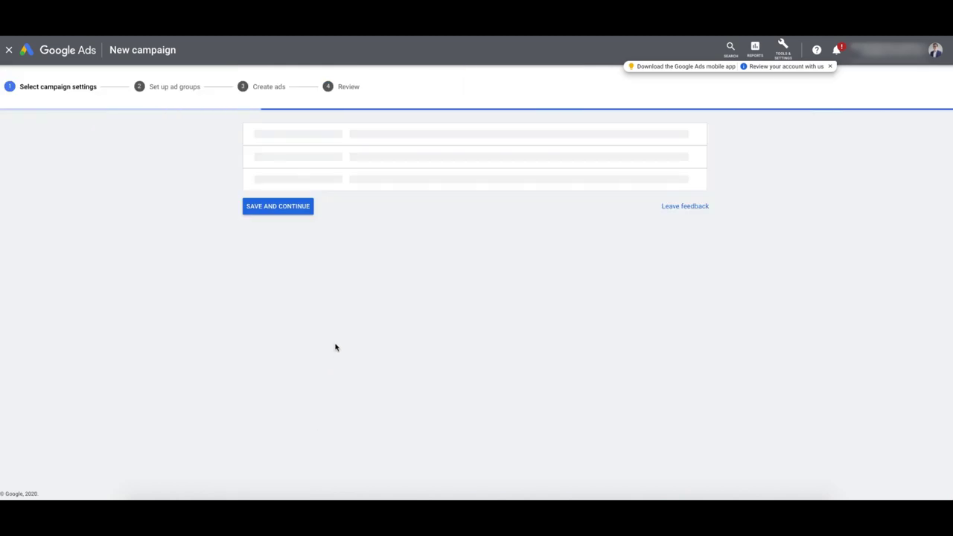
# Name the campaign "Product Searches - Secateurs", copying the name from the campaign template sheet.
pyautogui.moveTo(395, 205); pyautogui.dragTo(336, 200)
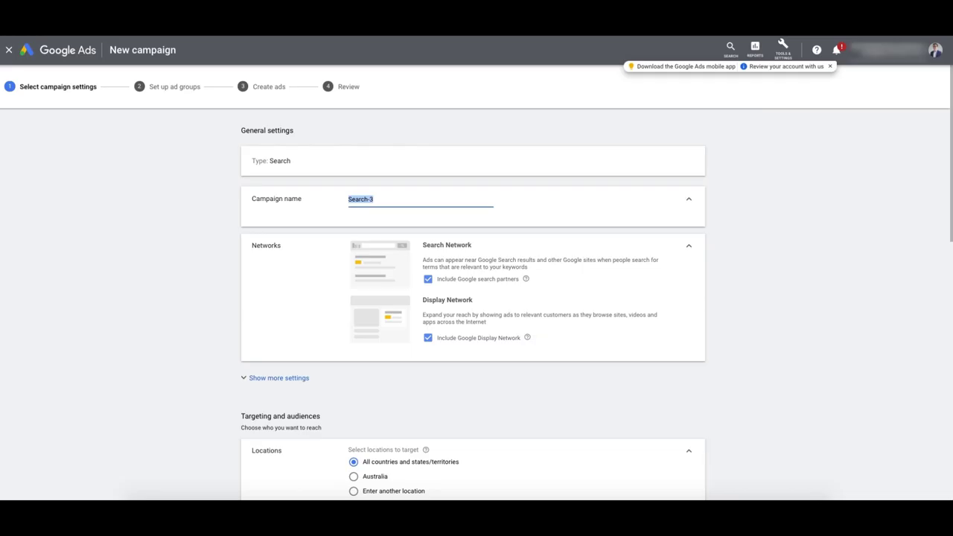
pyautogui.hotkey('alt', 'Tab')
pyautogui.click(273, 133)
pyautogui.hotkey('ctrl', 'c')
pyautogui.hotkey('alt', 'Tab')
pyautogui.hotkey('ctrl', 'v')
pyautogui.scroll(-1, 501, 278)
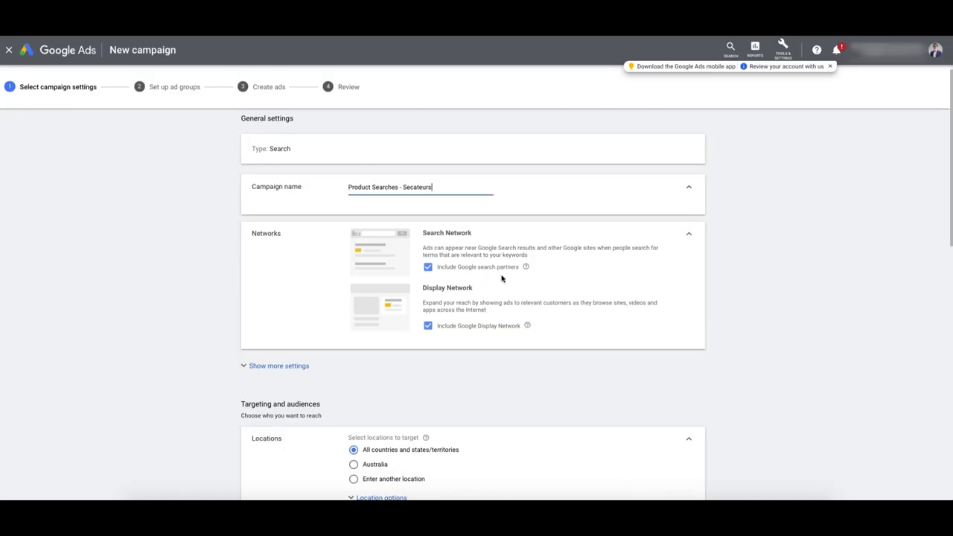
# Exclude Google search partners and the Google Display Network from the campaign's networks.
pyautogui.click(449, 267)
pyautogui.click(453, 326)
pyautogui.scroll(-2, 451, 328)
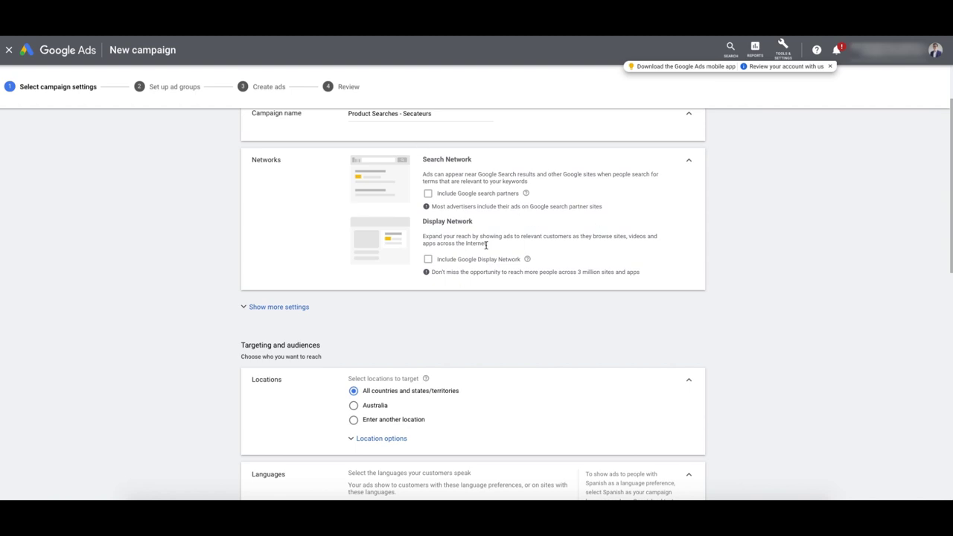
pyautogui.moveTo(423, 221); pyautogui.dragTo(520, 260)
pyautogui.scroll(-1, 566, 249)
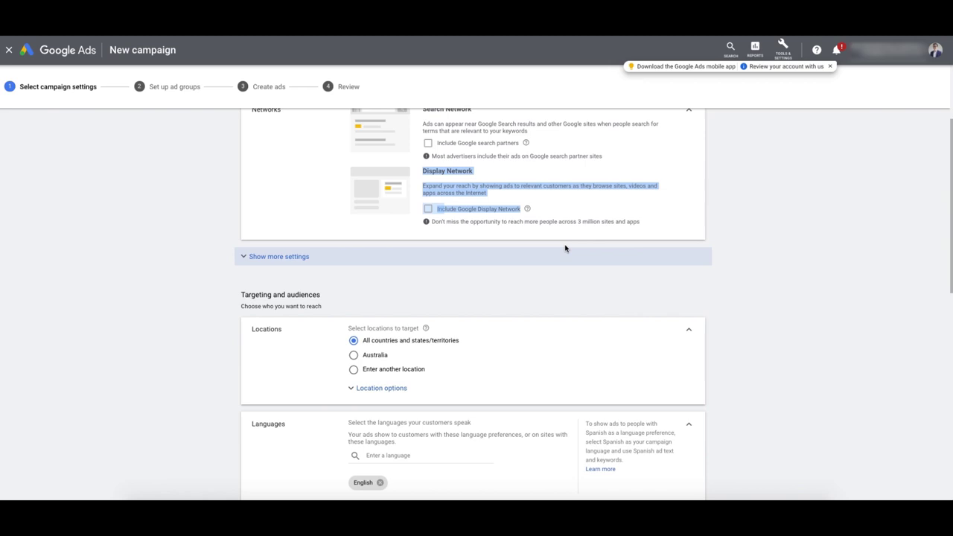
pyautogui.scroll(2, 483, 200)
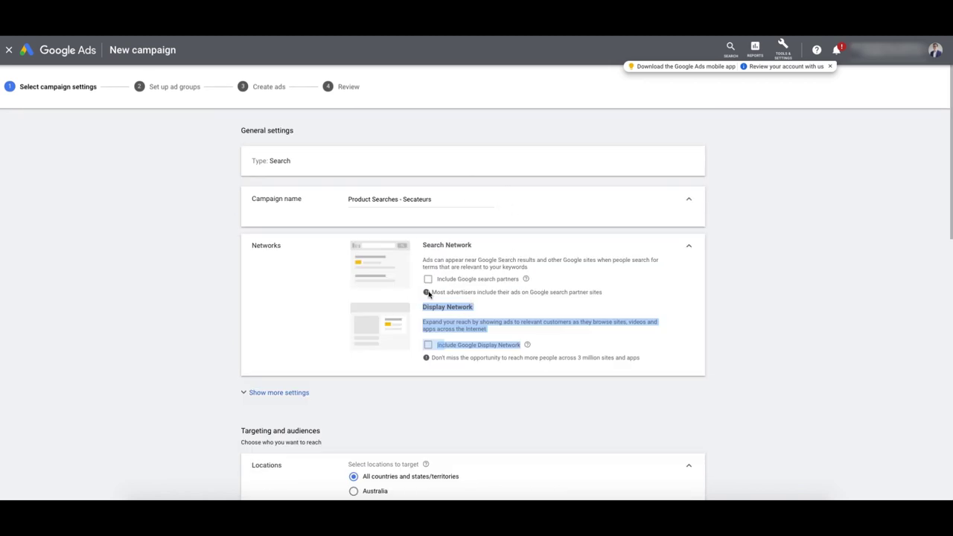
# Set the targeted location to Australia and limit targeting to people in or regularly in the targeted locations.
pyautogui.scroll(-2, 387, 313)
pyautogui.click(376, 377)
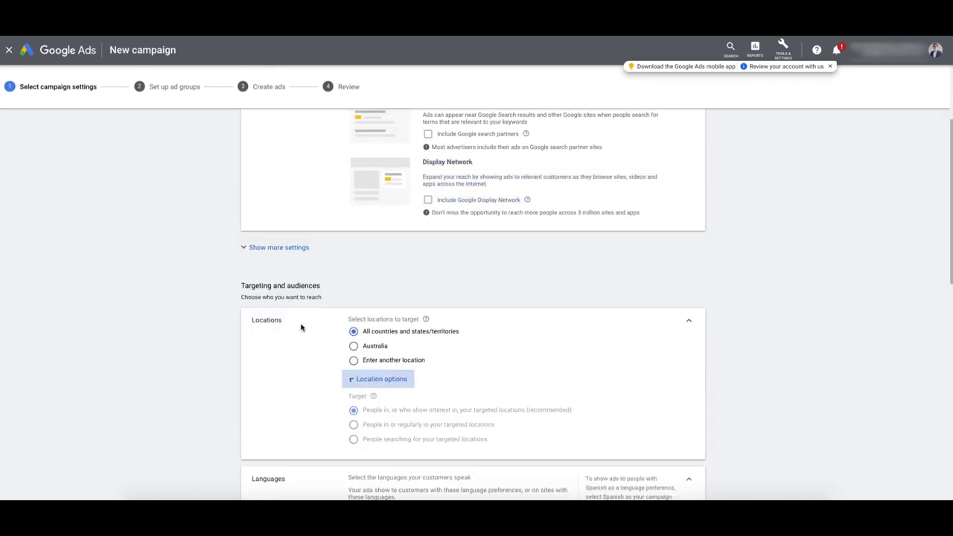
pyautogui.click(354, 333)
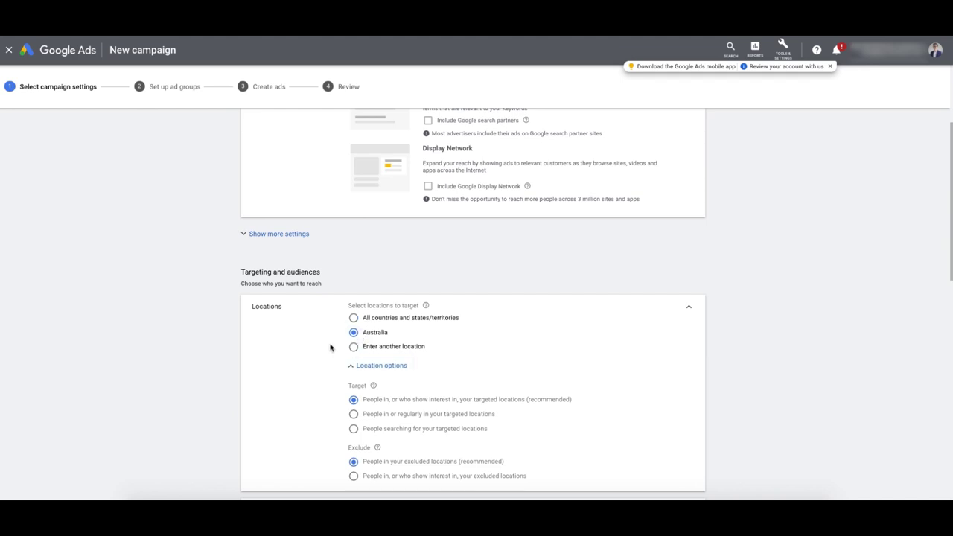
pyautogui.scroll(-1, 333, 352)
pyautogui.scroll(-1, 391, 353)
pyautogui.click(351, 333)
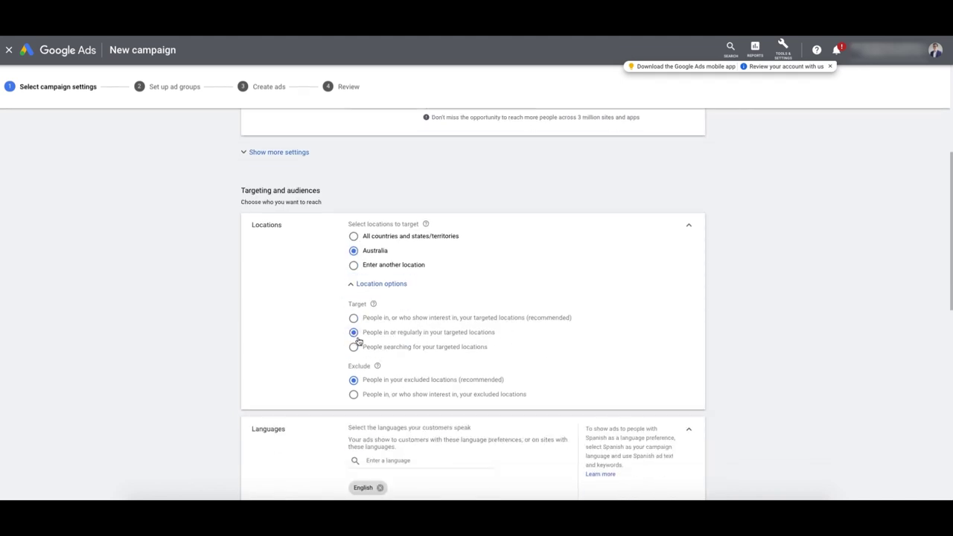
pyautogui.scroll(-1, 378, 335)
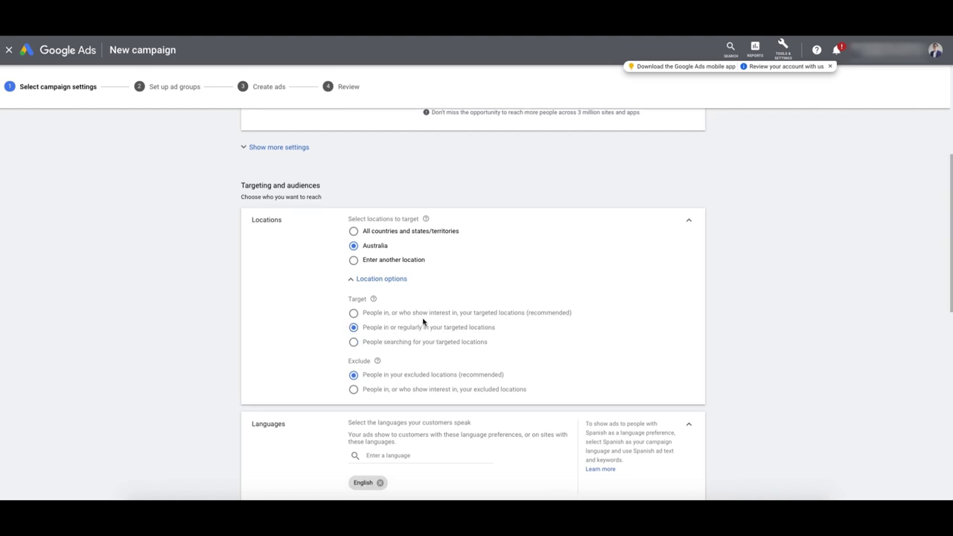
pyautogui.click(374, 315)
pyautogui.click(357, 329)
pyautogui.scroll(-1, 484, 311)
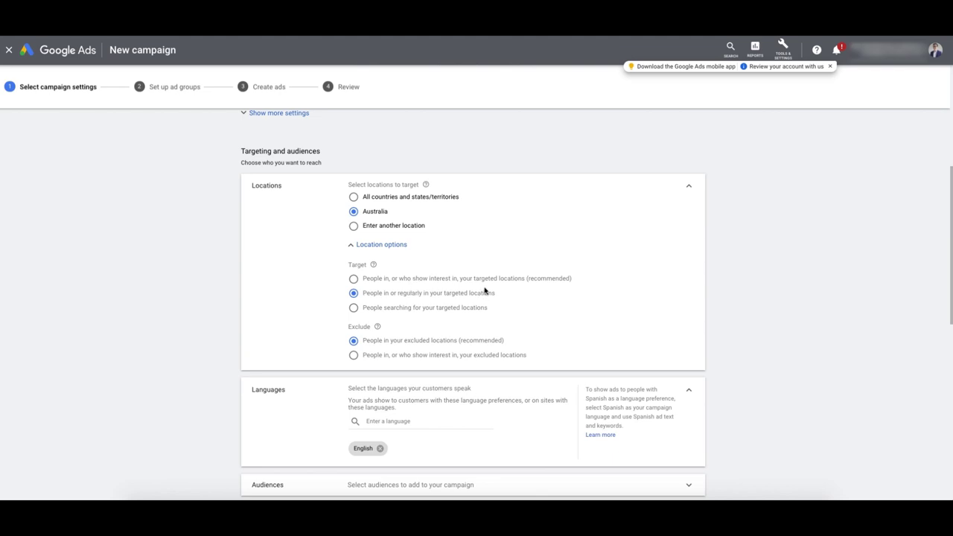
# Set the campaign's average daily budget to $10.
pyautogui.scroll(-1, 500, 285)
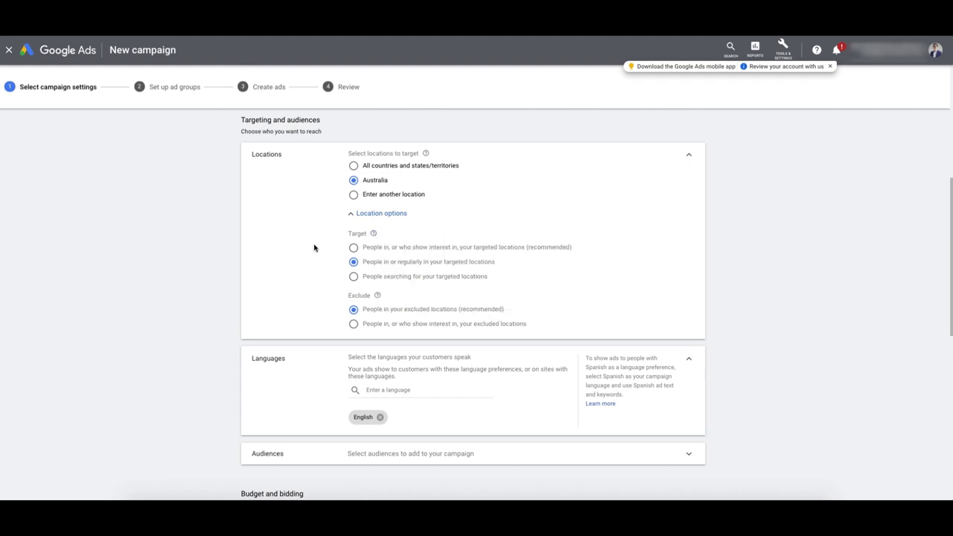
pyautogui.scroll(-1, 320, 250)
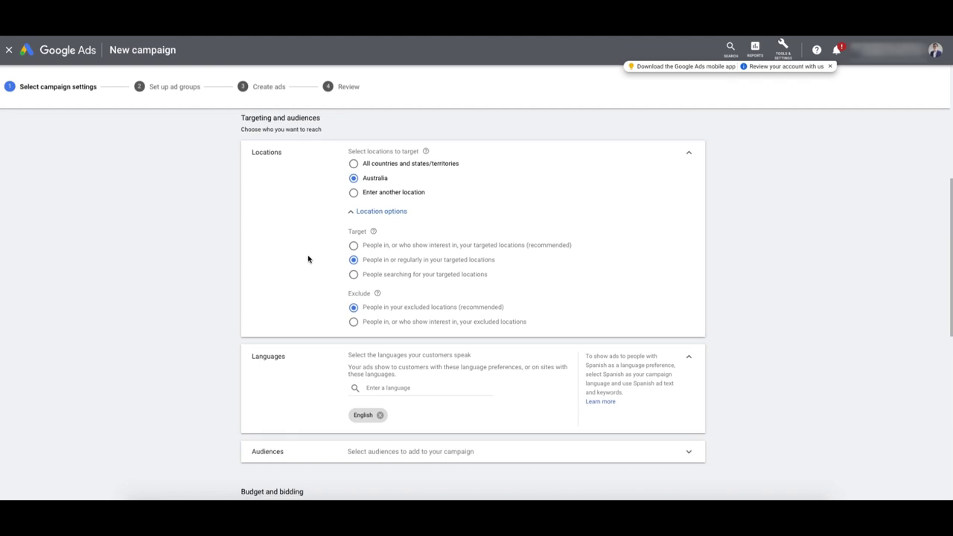
pyautogui.scroll(-2, 305, 266)
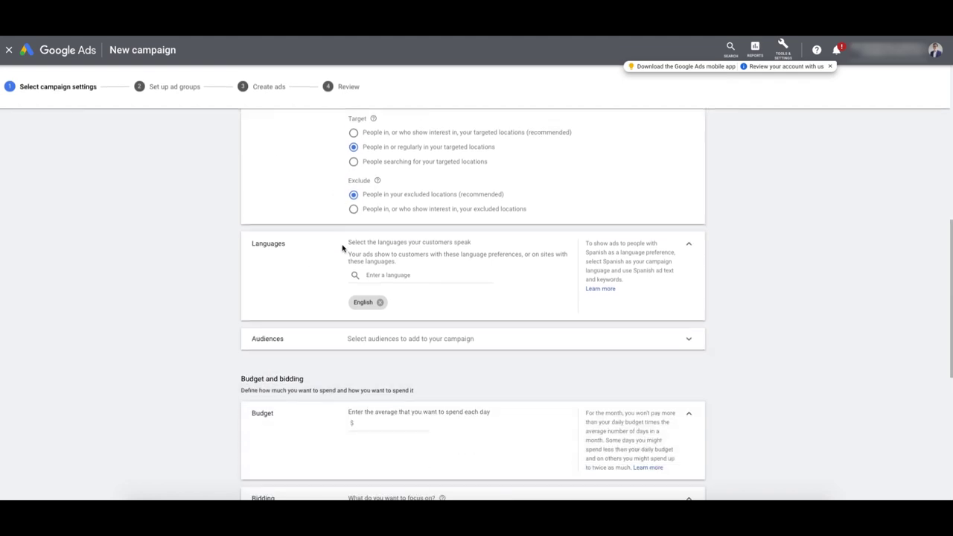
pyautogui.scroll(-1, 376, 298)
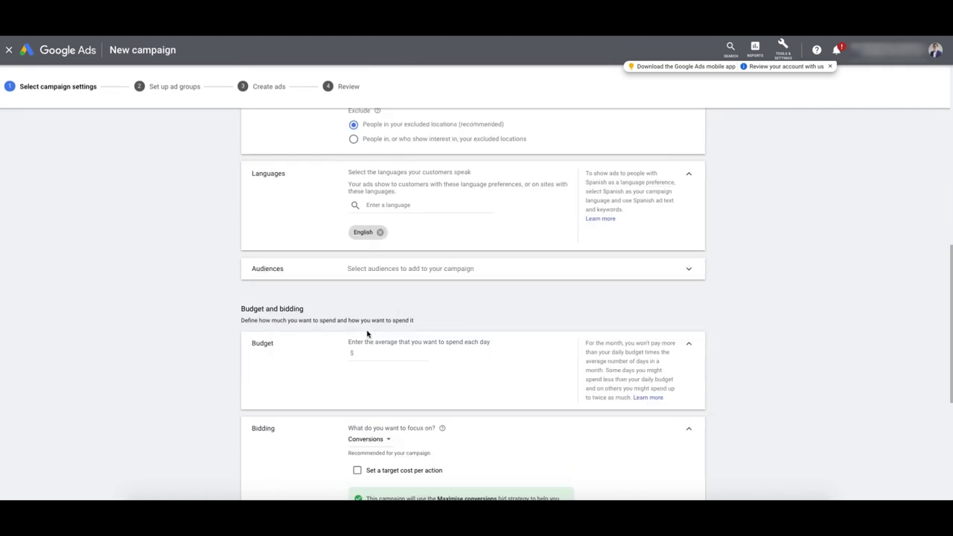
pyautogui.click(402, 353)
pyautogui.write('10')
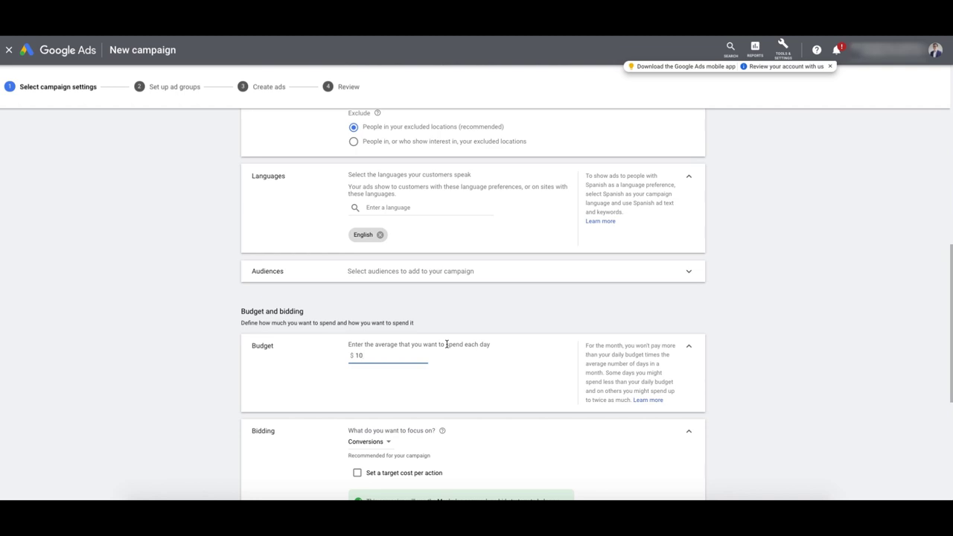
pyautogui.scroll(-1, 453, 329)
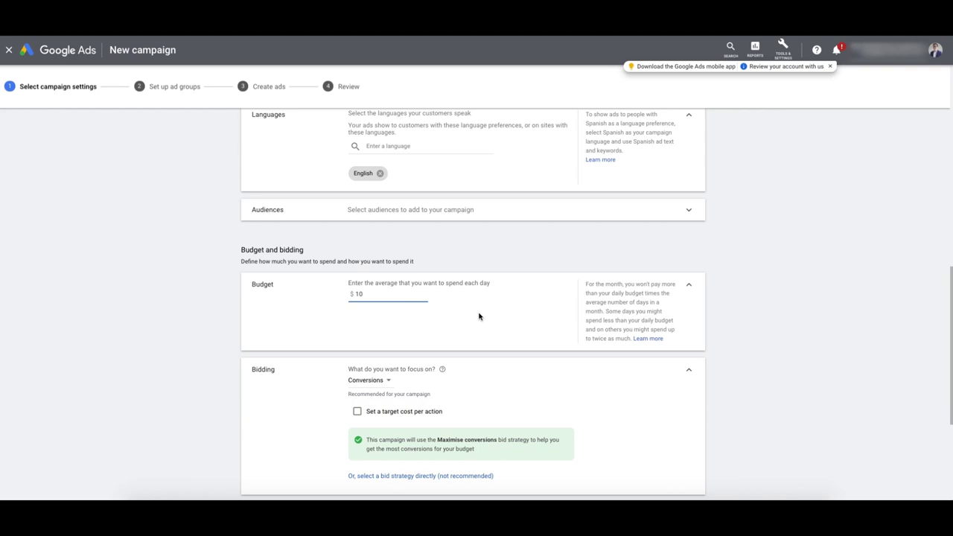
pyautogui.moveTo(378, 294); pyautogui.dragTo(339, 296)
# Try Clicks as the campaign's bidding focus.
pyautogui.scroll(-1, 327, 297)
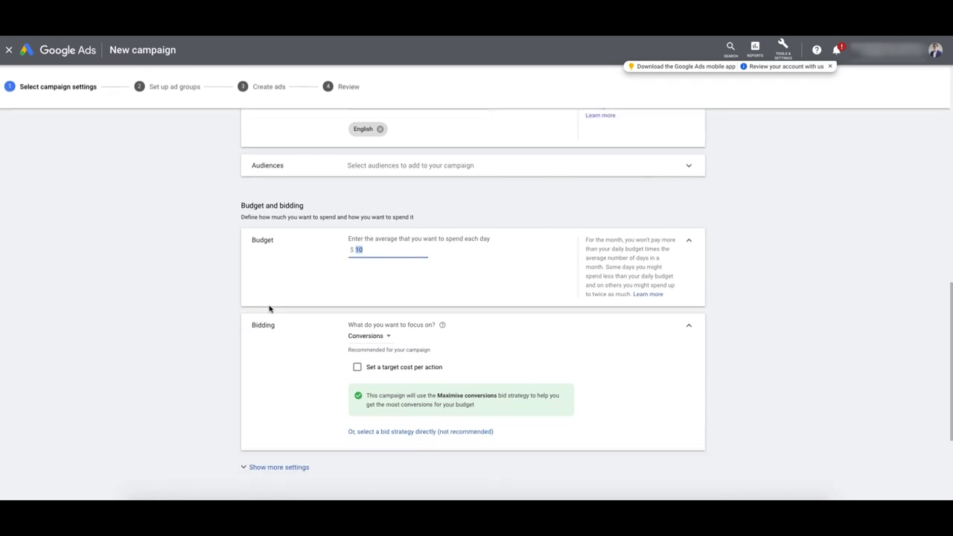
pyautogui.scroll(-1, 269, 309)
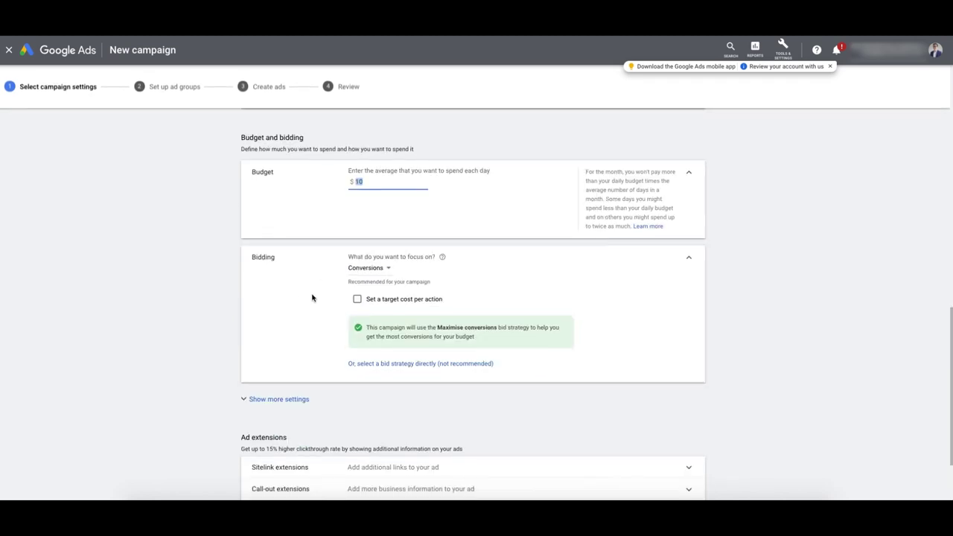
pyautogui.scroll(-1, 325, 292)
pyautogui.click(375, 255)
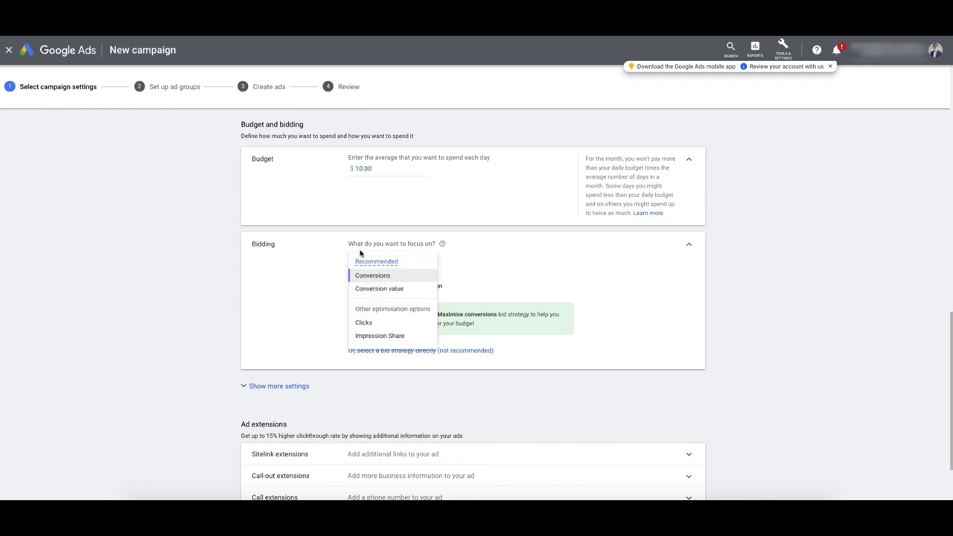
pyautogui.click(391, 328)
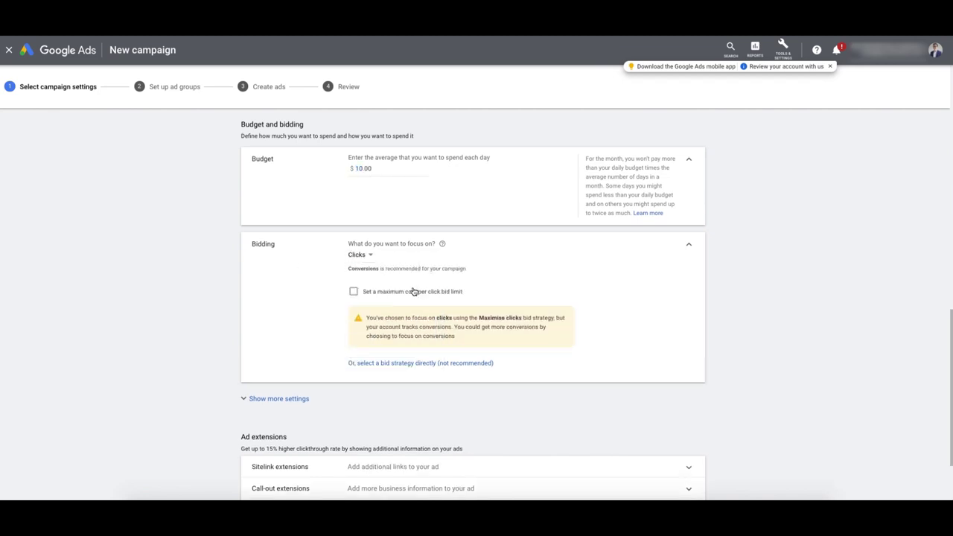
pyautogui.click(381, 297)
pyautogui.click(370, 297)
# Select the bid strategy directly and set it to Manual CPC.
pyautogui.scroll(-4, 425, 292)
pyautogui.scroll(-3, 365, 334)
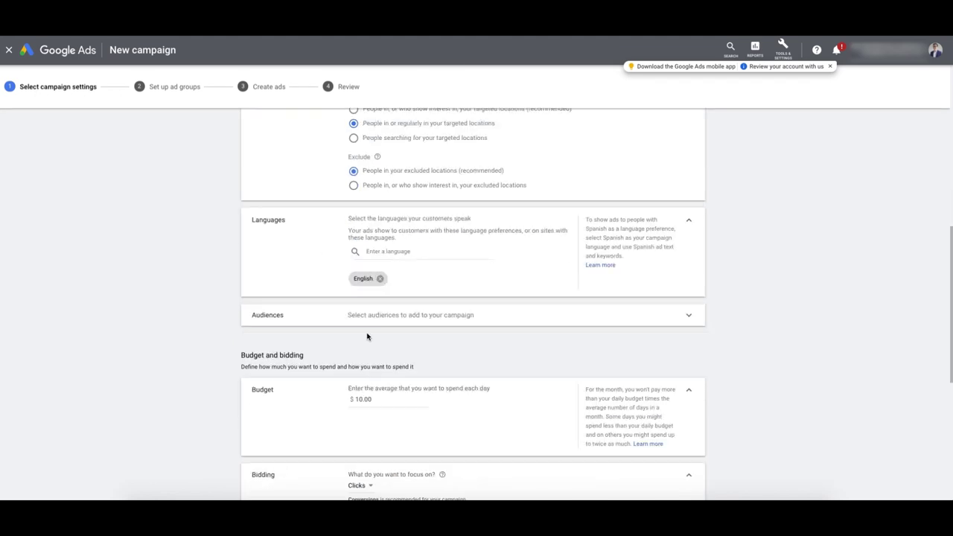
pyautogui.scroll(-2, 440, 360)
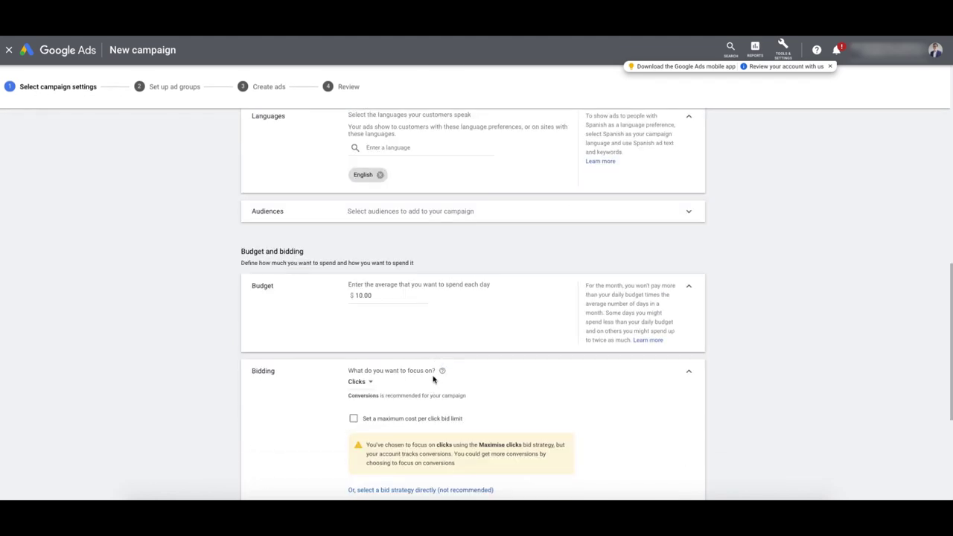
pyautogui.scroll(-1, 427, 390)
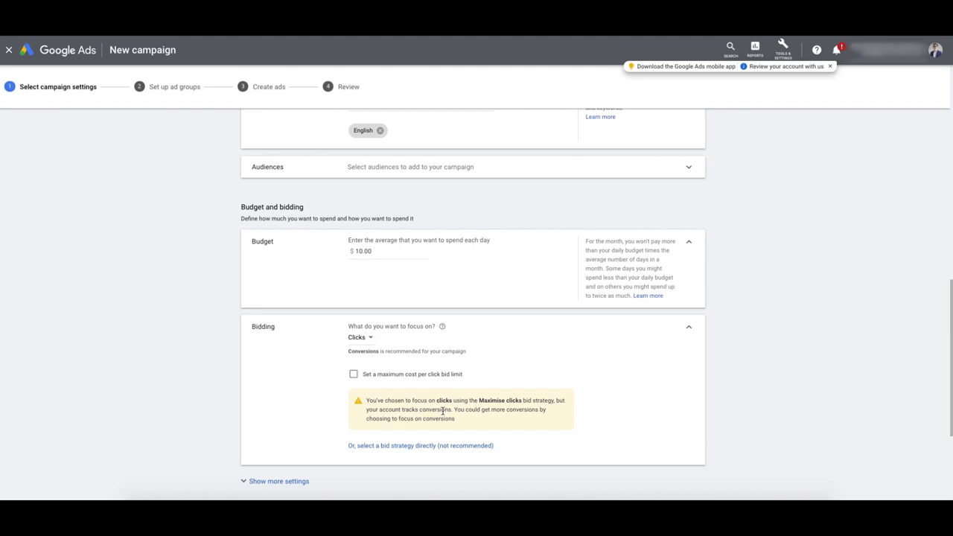
pyautogui.scroll(-1, 450, 387)
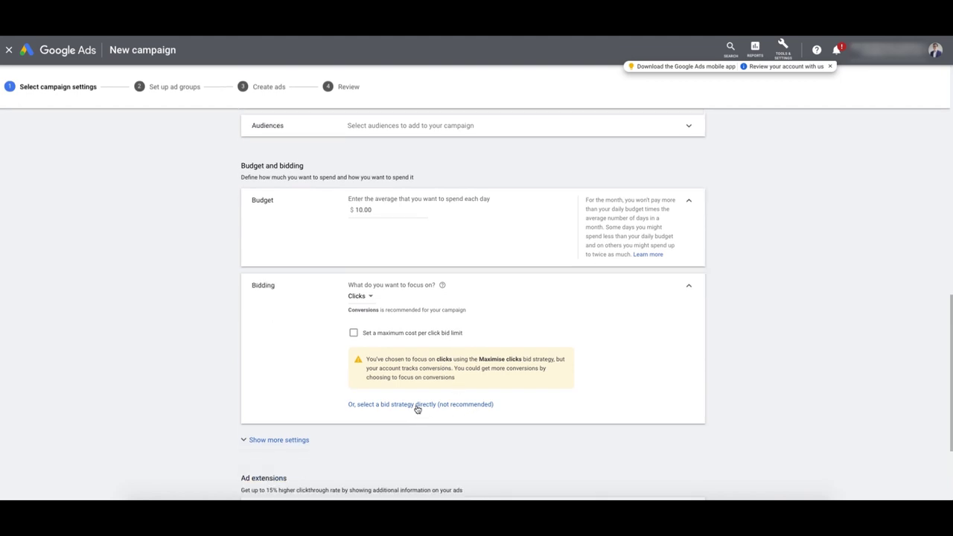
pyautogui.click(392, 408)
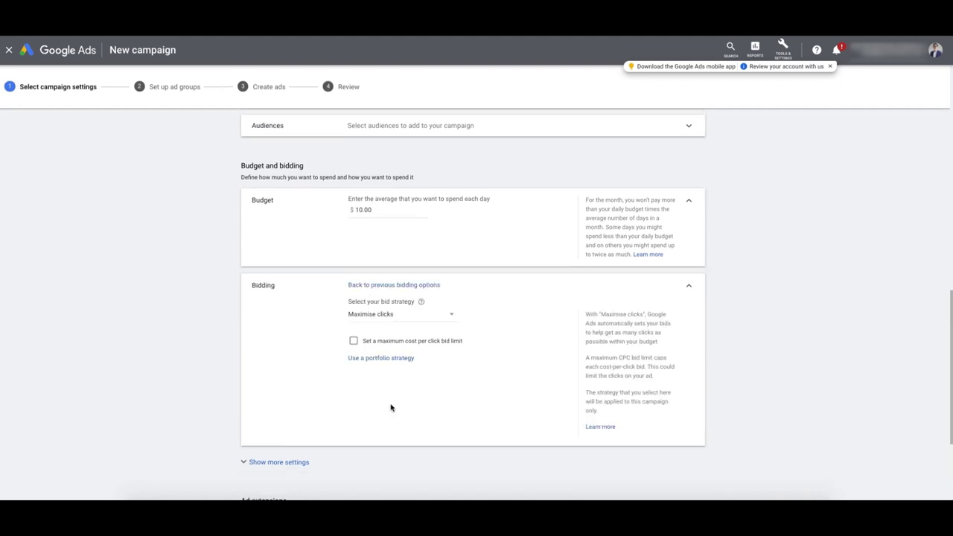
pyautogui.click(380, 319)
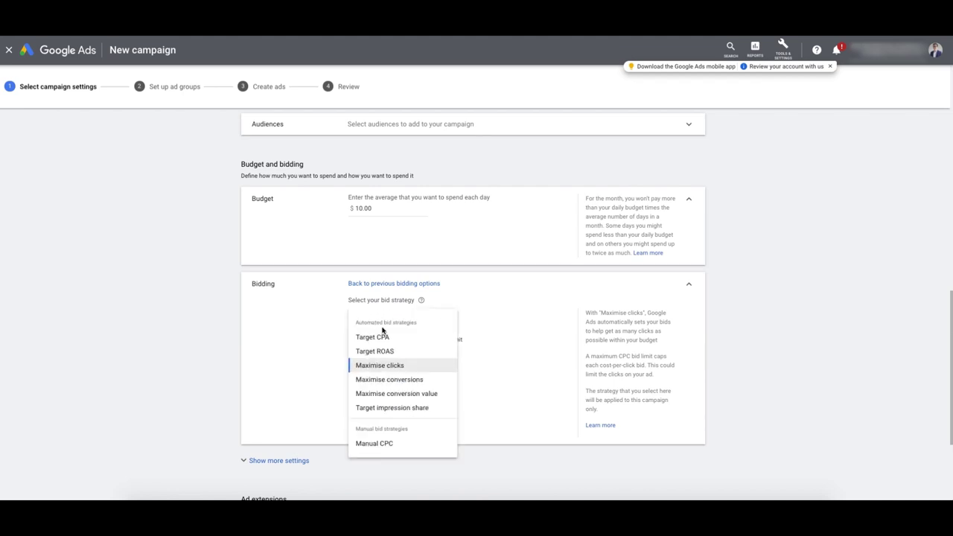
pyautogui.click(385, 442)
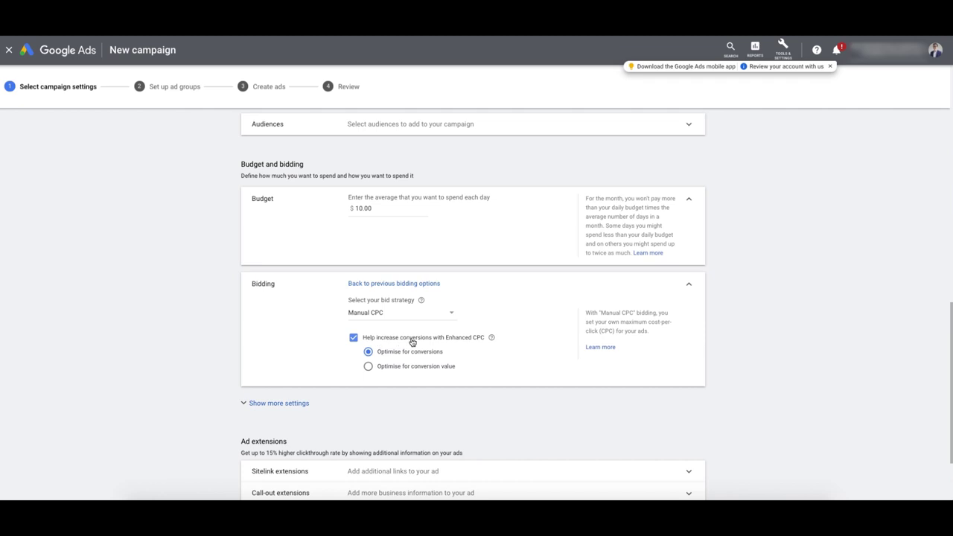
# Review the account's measurement tools and the campaign's additional settings for conversions, ad schedule and ad rotation.
pyautogui.click(782, 46)
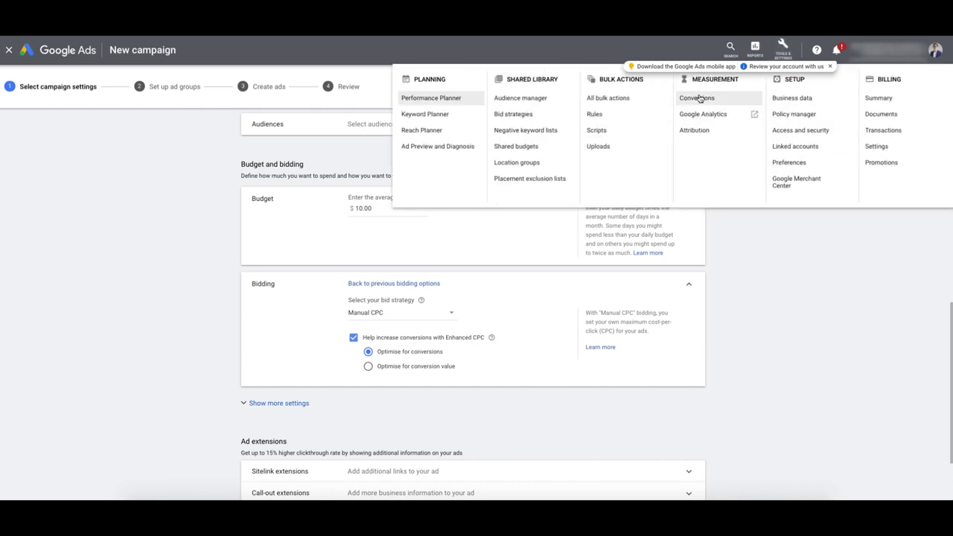
pyautogui.click(776, 307)
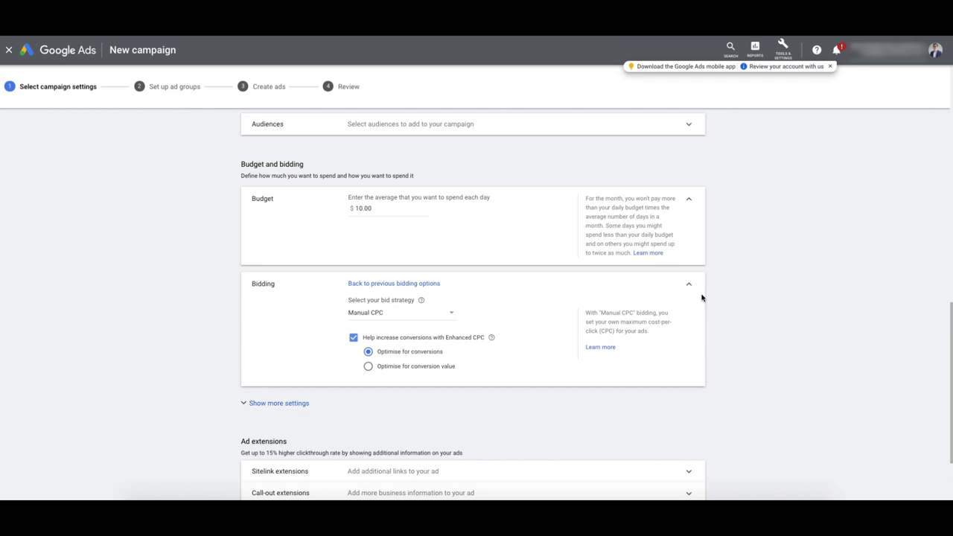
pyautogui.scroll(-1, 469, 315)
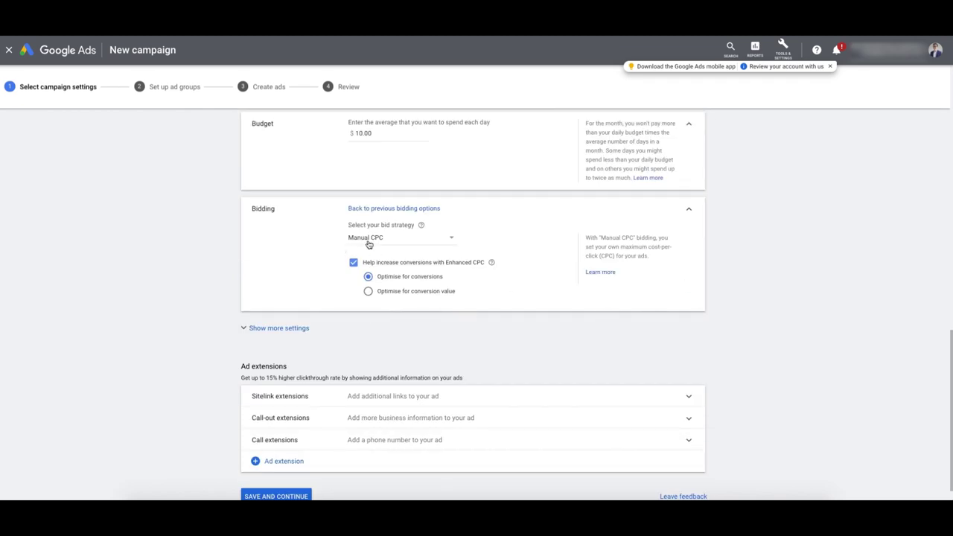
pyautogui.scroll(-1, 401, 262)
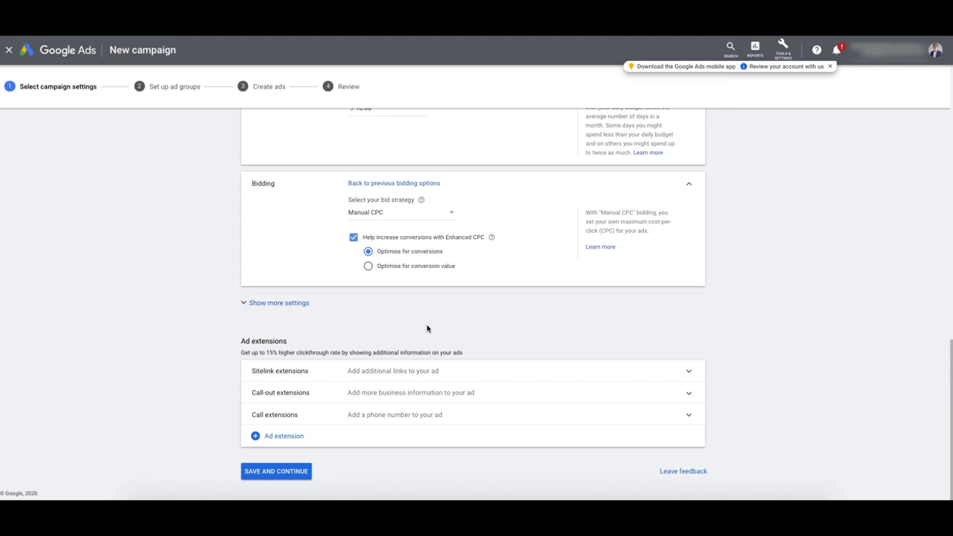
pyautogui.click(298, 306)
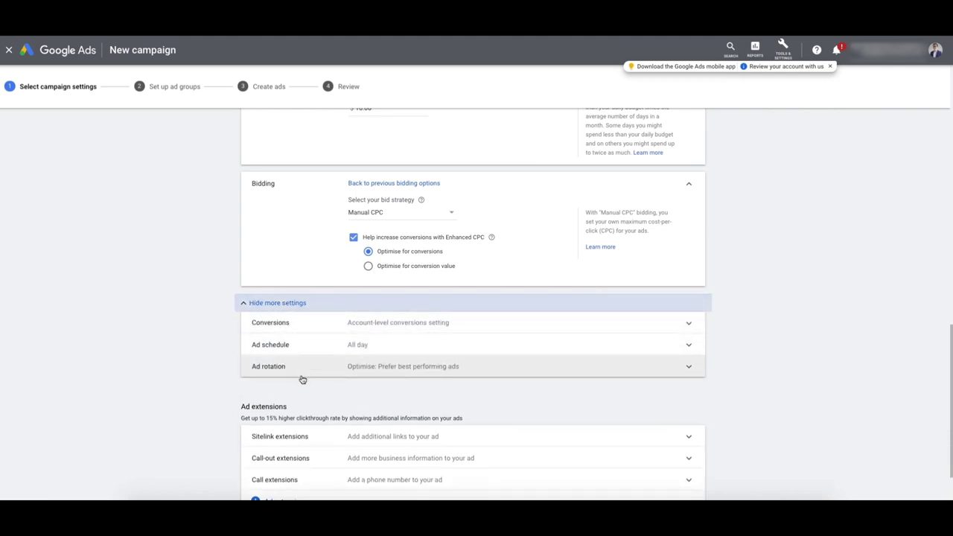
pyautogui.click(298, 304)
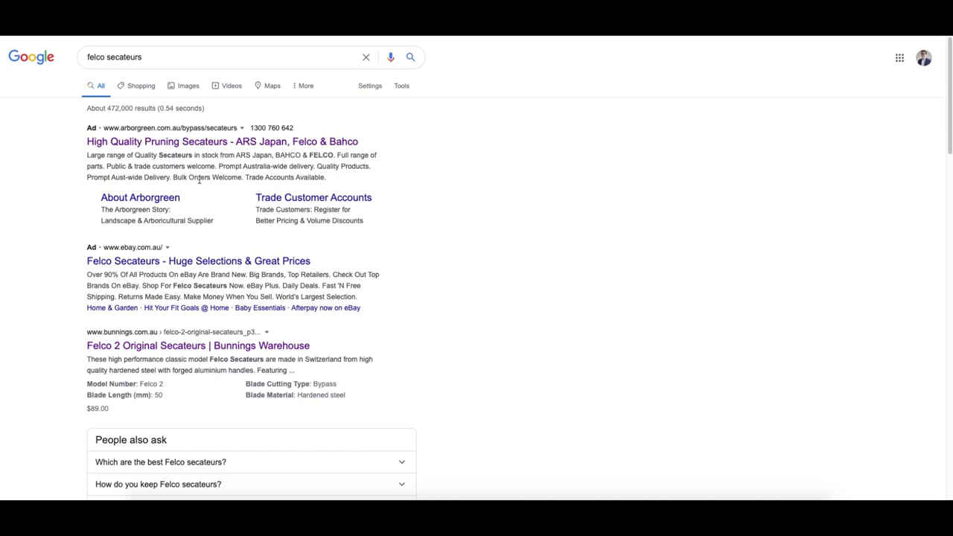
# Examine the extra description text and sitelinks of the ads in the "felco secateurs" Google search results.
pyautogui.moveTo(330, 181); pyautogui.dragTo(318, 167)
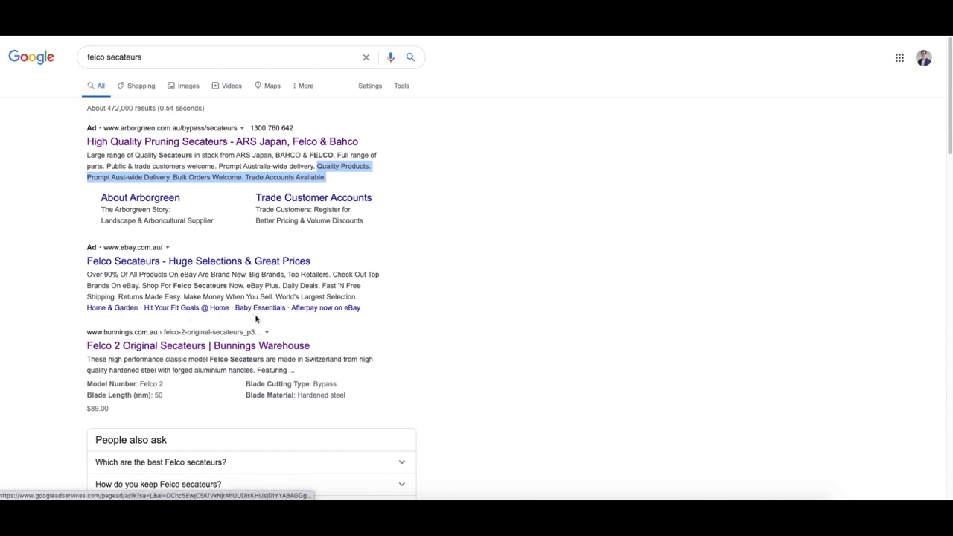
pyautogui.moveTo(372, 310); pyautogui.dragTo(80, 312)
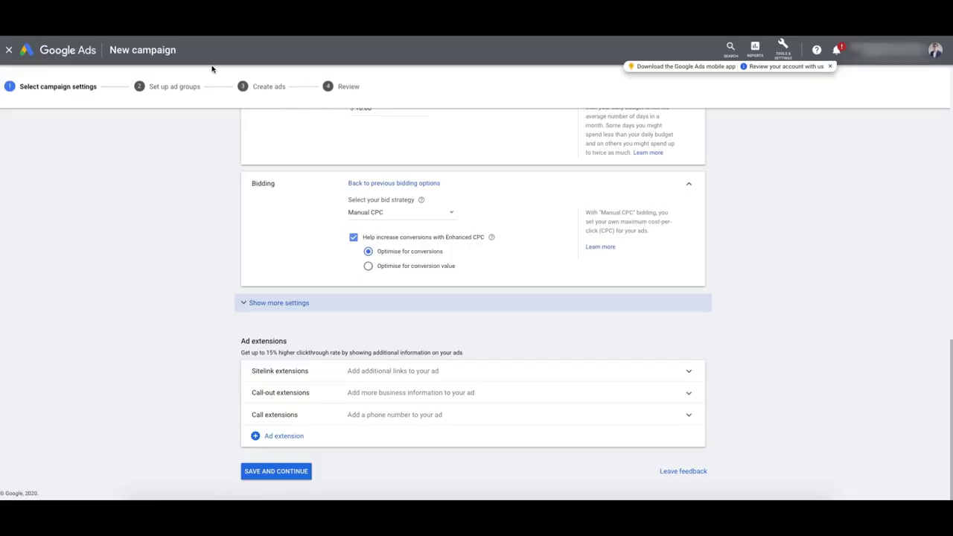
# Save the campaign settings and name the first ad group "Felco Secateurs".
pyautogui.click(301, 472)
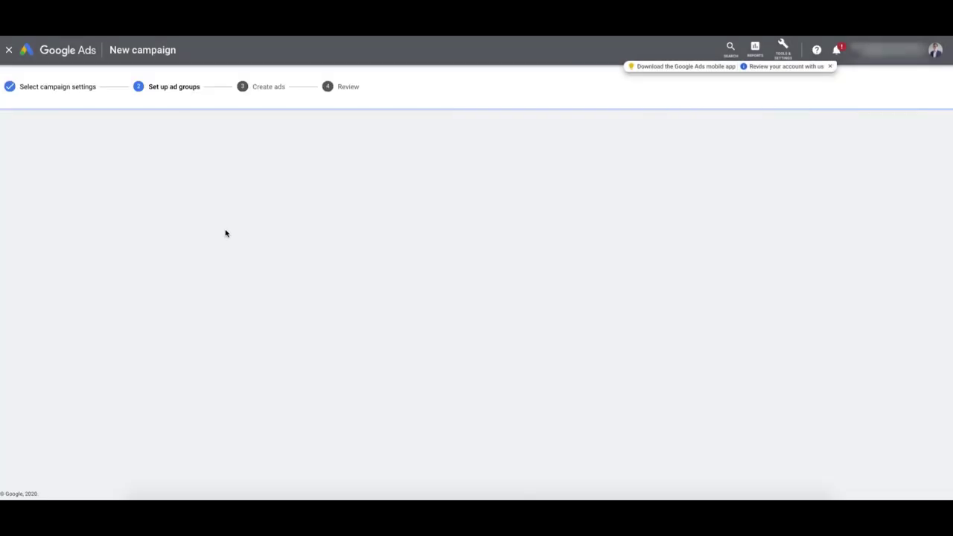
pyautogui.hotkey('ctrl', 'a')
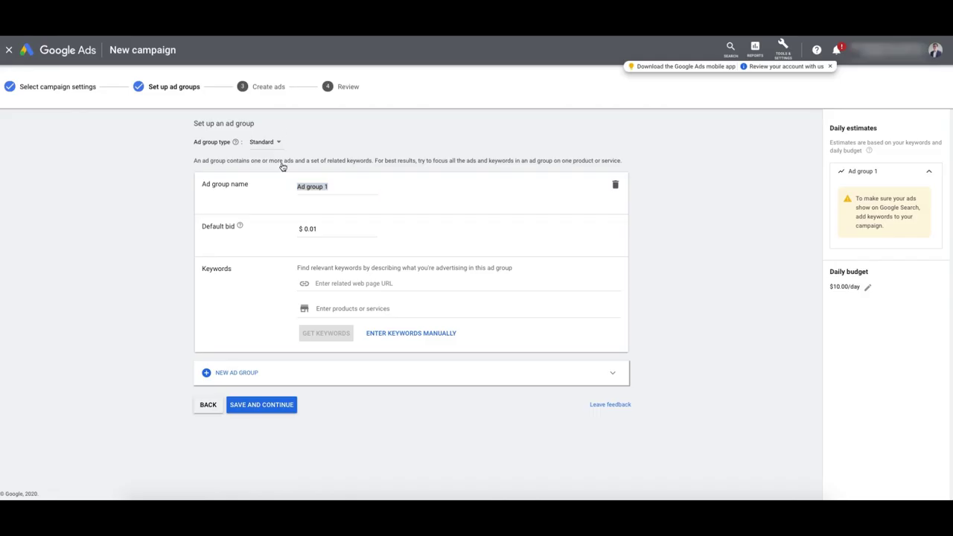
pyautogui.write('felco secateurs')
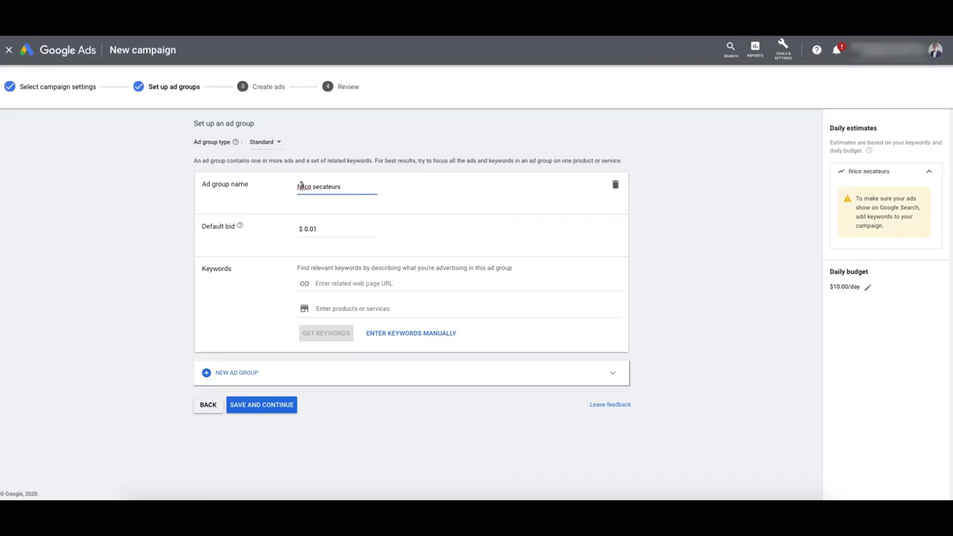
pyautogui.click(300, 186)
pyautogui.press('BackSpace')
pyautogui.write('F')
pyautogui.click(317, 186)
pyautogui.press('BackSpace')
pyautogui.write('S')
# Dismiss the new keywords experience guide and confirm leaving it.
pyautogui.click(337, 228)
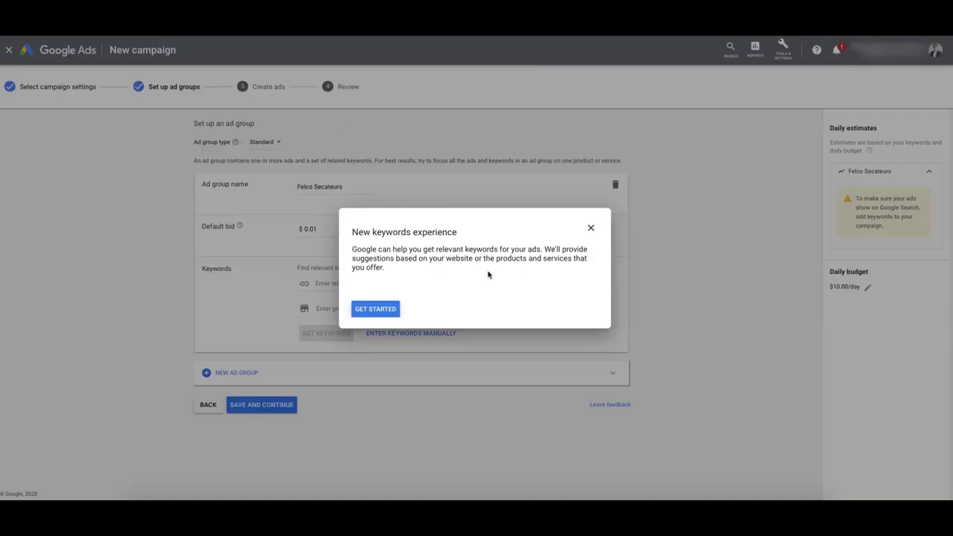
pyautogui.moveTo(362, 250); pyautogui.dragTo(461, 265)
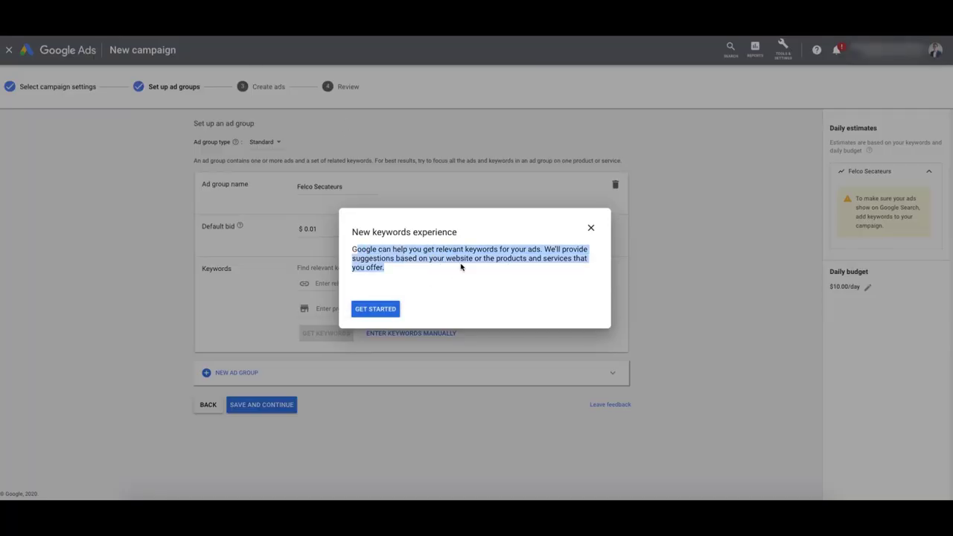
pyautogui.click(591, 228)
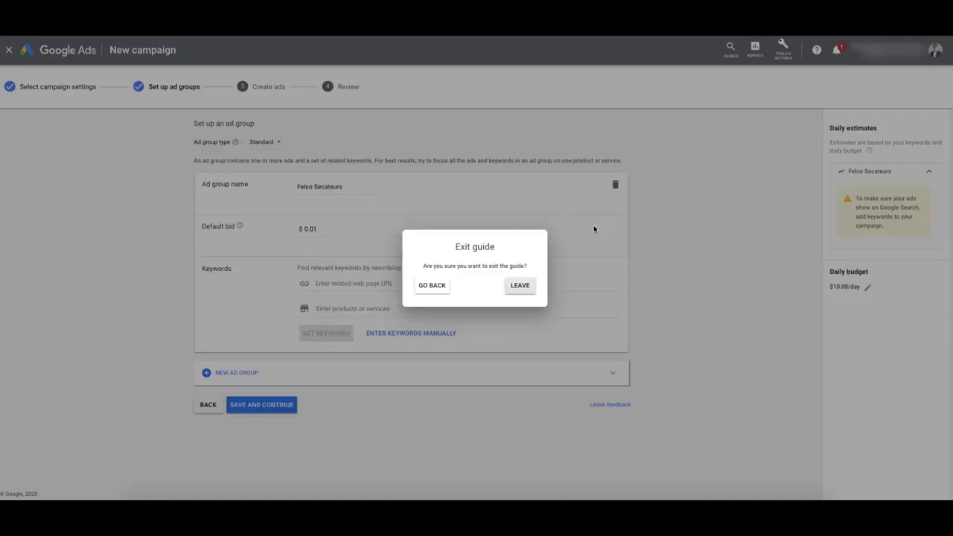
pyautogui.click(435, 289)
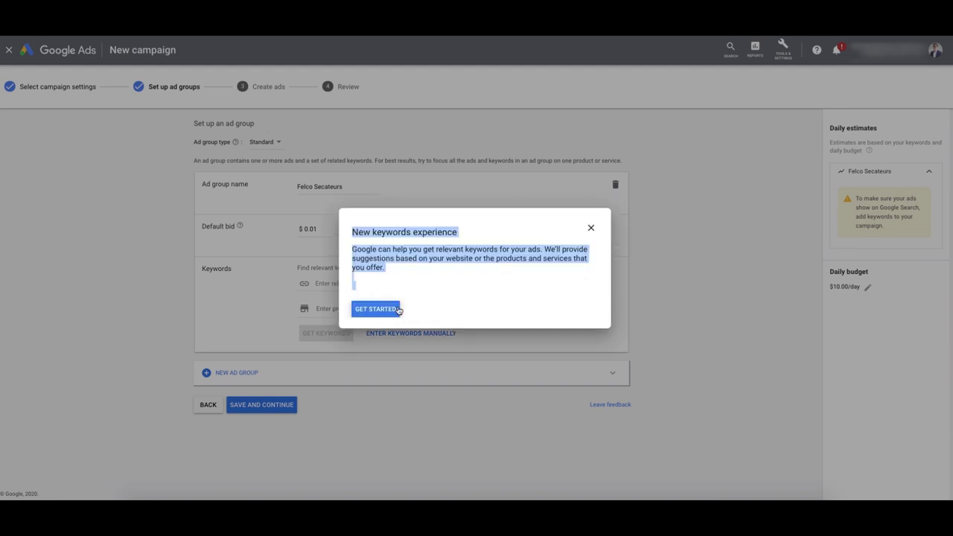
pyautogui.click(594, 230)
pyautogui.click(508, 286)
# Set the Felco Secateurs ad group's default bid to $0.75, using the CPC from the campaign template sheet.
pyautogui.click(330, 228)
pyautogui.hotkey('alt', 'Tab')
pyautogui.click(173, 130)
pyautogui.hotkey('ctrl', 'c')
pyautogui.hotkey('alt', 'Tab')
pyautogui.hotkey('ctrl', 'v')
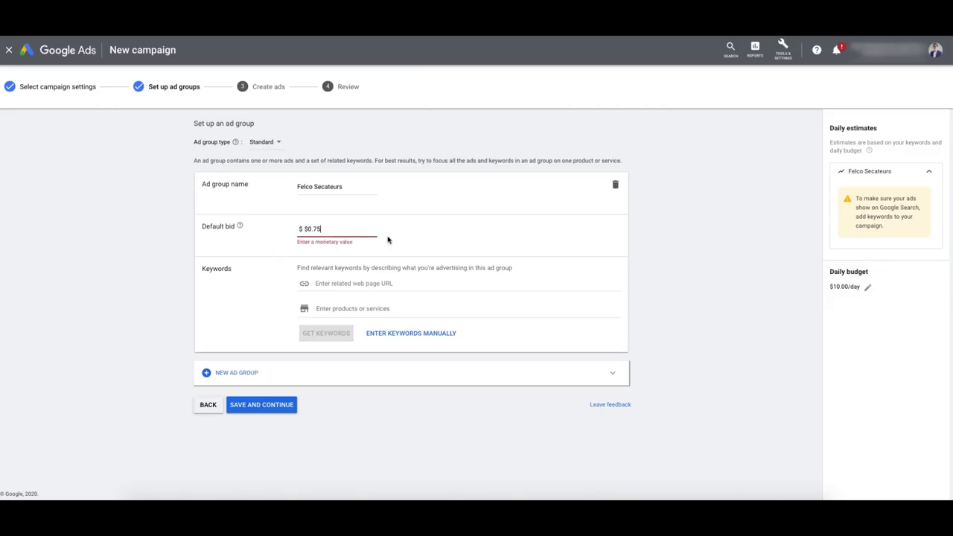
pyautogui.click(306, 229)
pyautogui.press('BackSpace')
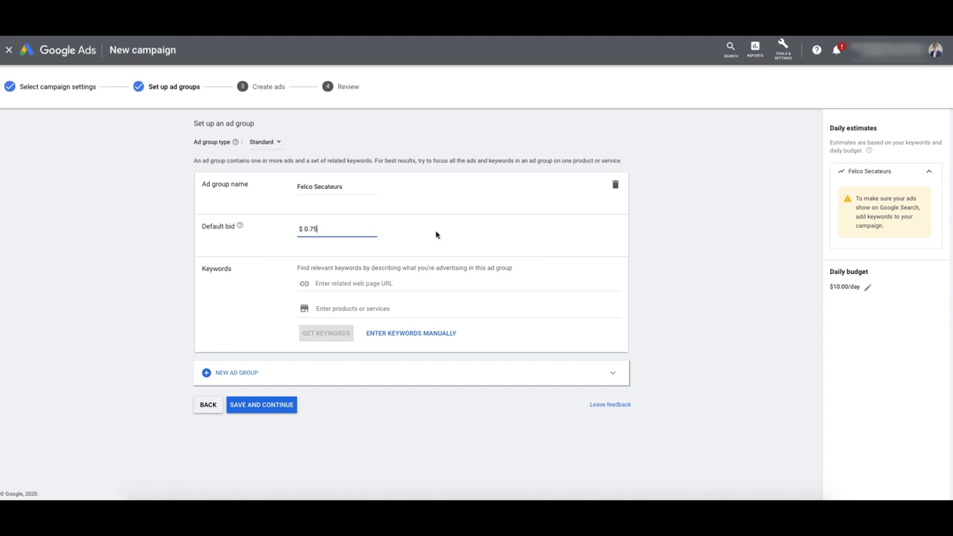
# Copy "felco secateurs" from the template sheet and enter it manually as a phrase match and an exact match keyword, [felco secateurs].
pyautogui.click(405, 283)
pyautogui.click(379, 338)
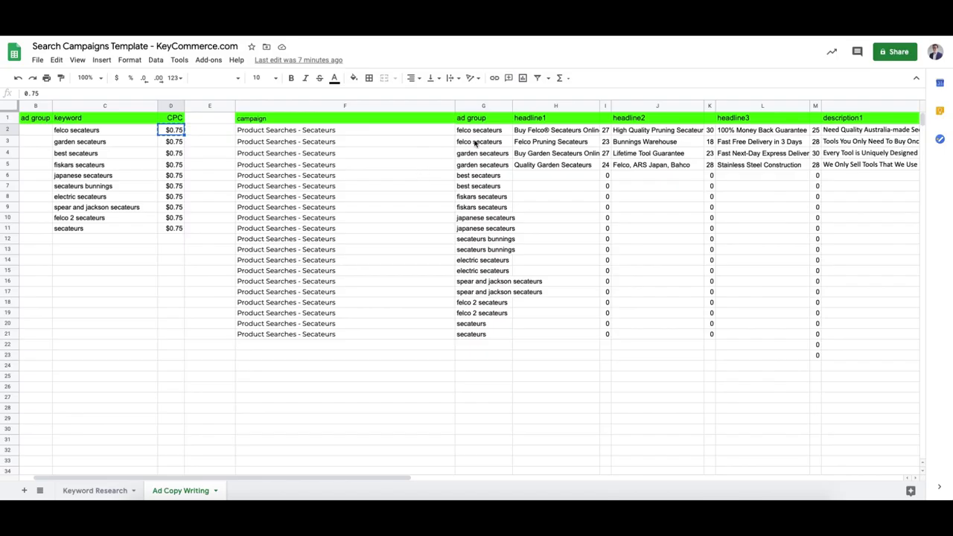
pyautogui.click(476, 130)
pyautogui.hotkey('ctrl', 'c')
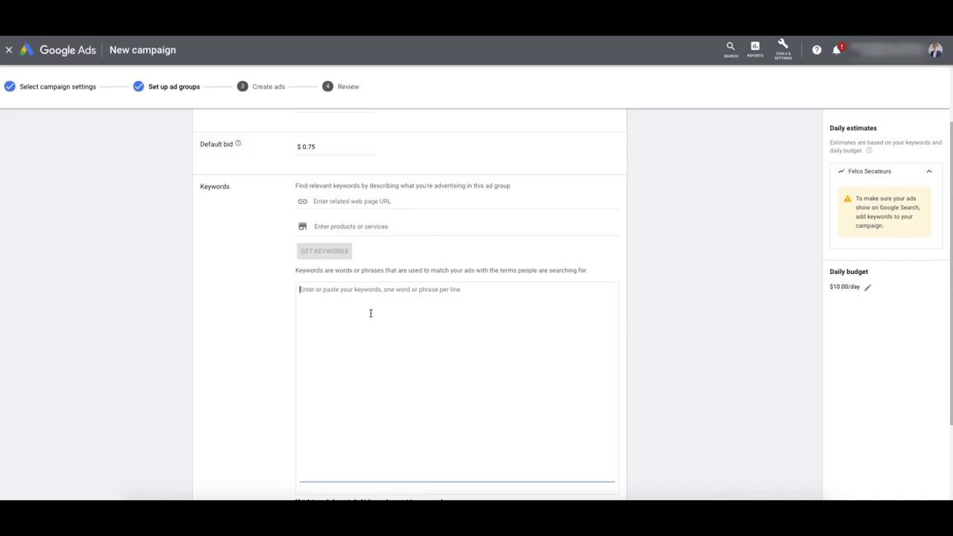
pyautogui.hotkey('ctrl', 'v')
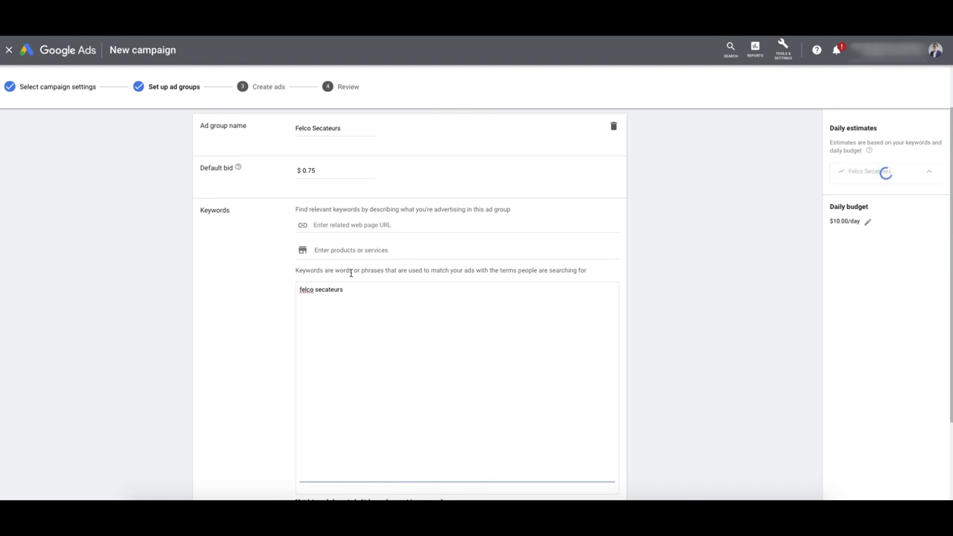
pyautogui.write('"')
pyautogui.press('End')
pyautogui.write('"')
pyautogui.press('Return')
pyautogui.write('[')
pyautogui.hotkey('ctrl', 'v')
pyautogui.write(']')
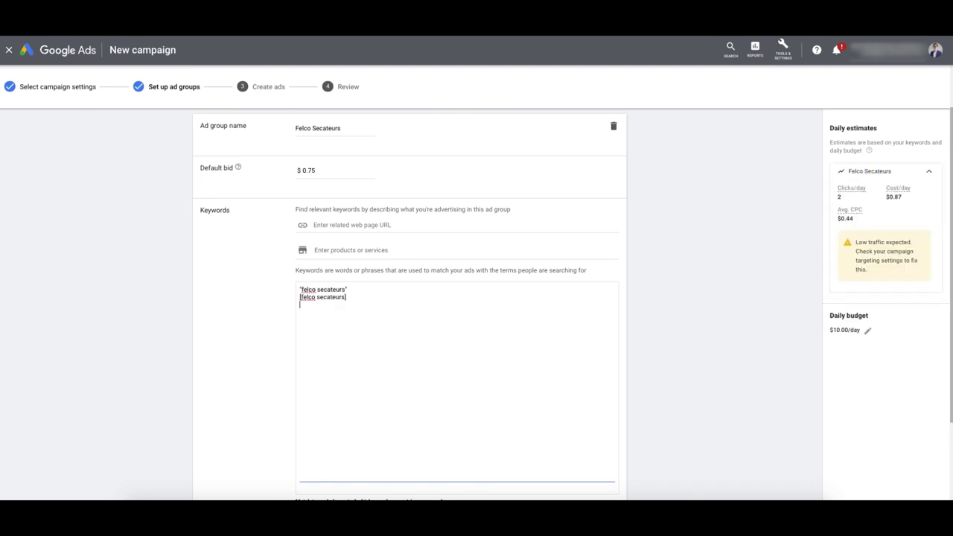
# Add the modified broad match keyword +felco +secateurs on a third line of the ad group's keywords.
pyautogui.press('Return')
pyautogui.hotkey('ctrl', 'v')
pyautogui.click(300, 305)
pyautogui.write('+')
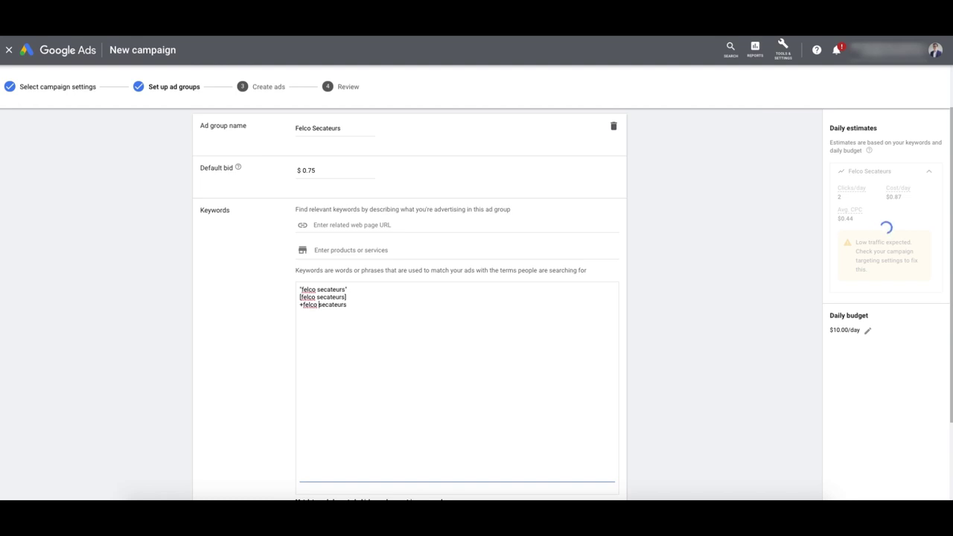
pyautogui.click(318, 304)
pyautogui.write('+')
# Try extending the modified broad match keyword with +online, and remove the added word.
pyautogui.click(366, 305)
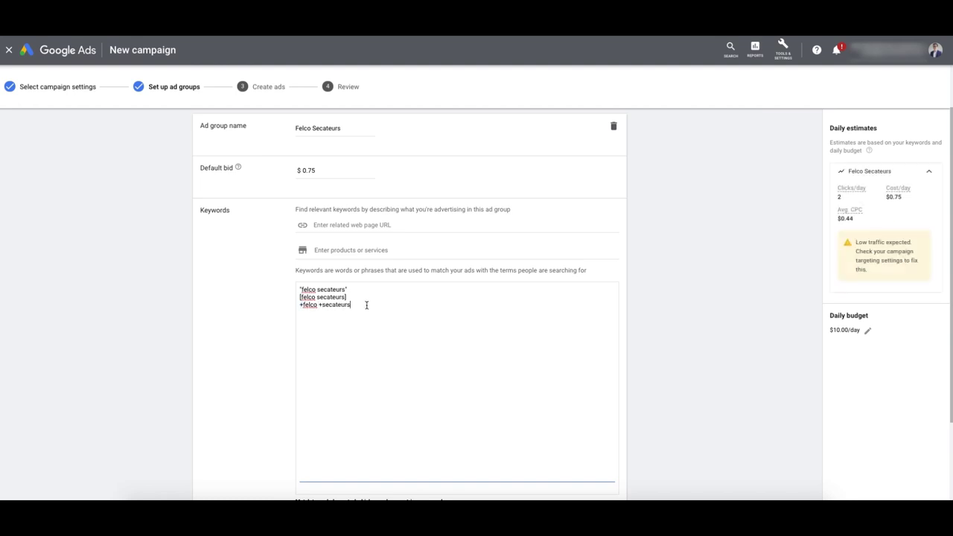
pyautogui.write('olinen')
pyautogui.click(352, 304)
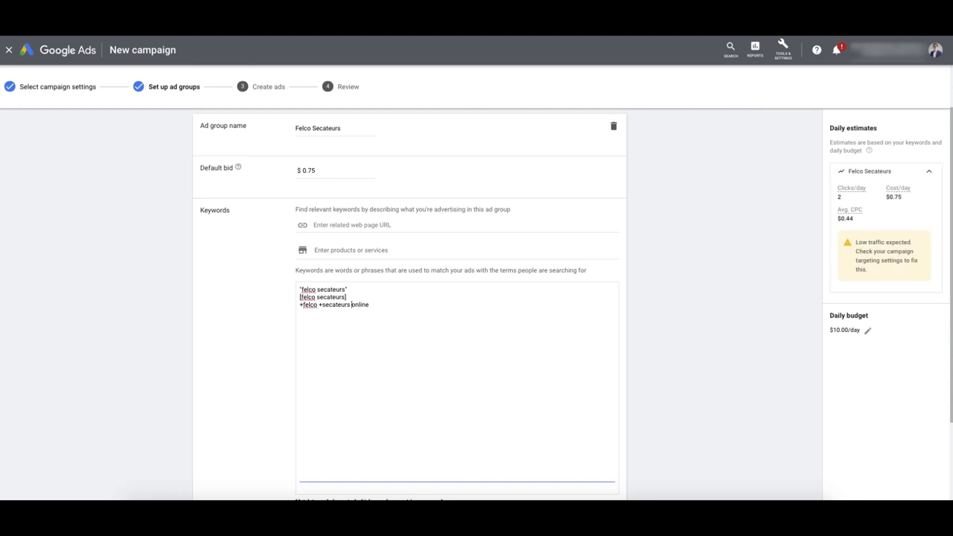
pyautogui.write('+')
pyautogui.doubleClick(356, 304)
pyautogui.press('BackSpace')
# Examine the three Felco Secateurs keyword variants alongside the ad group's default bid and its daily click and average CPC estimates.
pyautogui.moveTo(359, 304); pyautogui.dragTo(293, 290)
pyautogui.click(343, 300)
pyautogui.moveTo(446, 315); pyautogui.dragTo(298, 287)
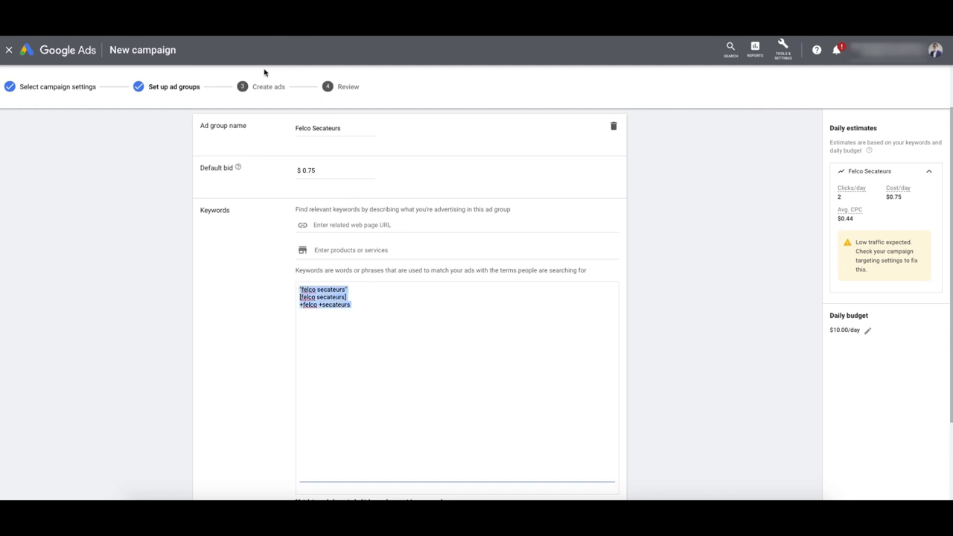
pyautogui.click(848, 203)
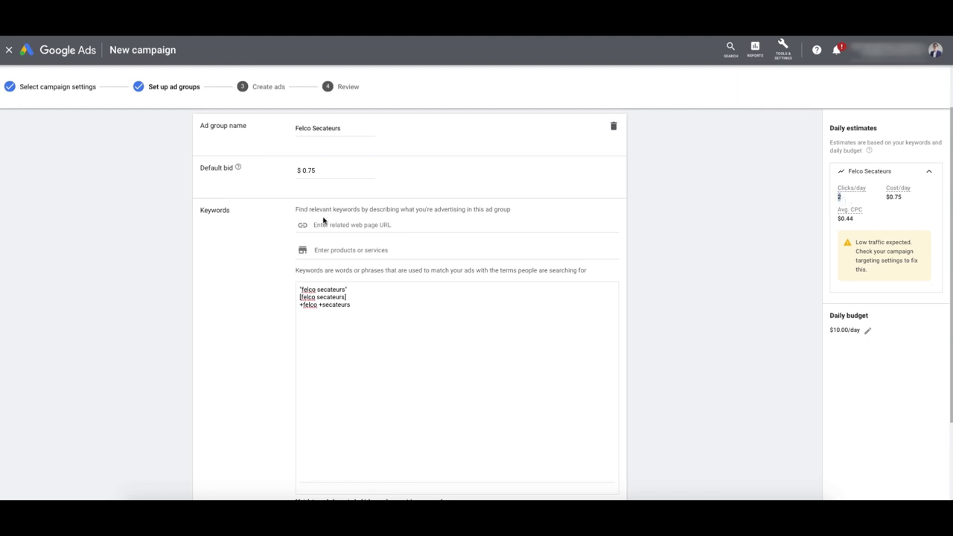
pyautogui.click(297, 169)
pyautogui.moveTo(835, 216); pyautogui.dragTo(855, 219)
pyautogui.click(833, 218)
pyautogui.moveTo(402, 307); pyautogui.dragTo(308, 286)
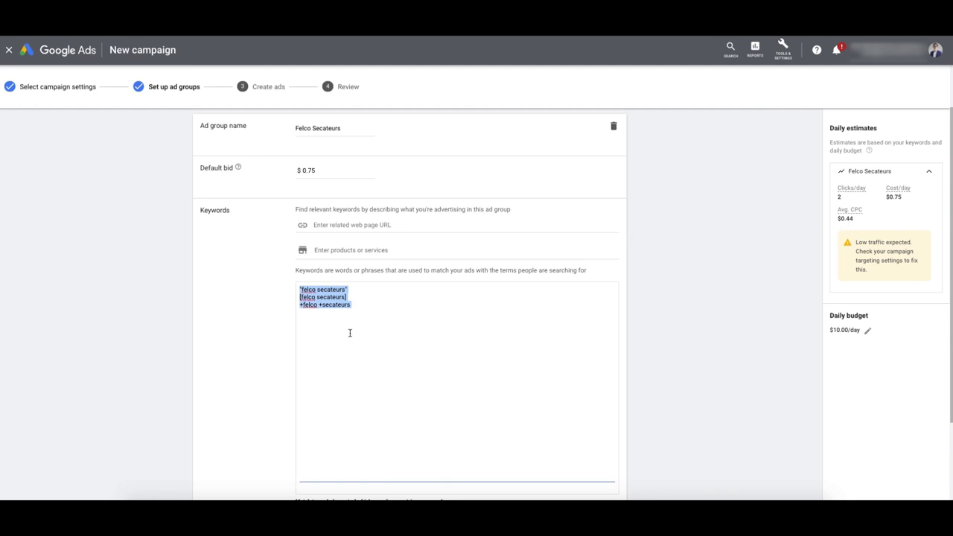
pyautogui.click(365, 304)
pyautogui.moveTo(366, 304); pyautogui.dragTo(273, 278)
pyautogui.click(367, 302)
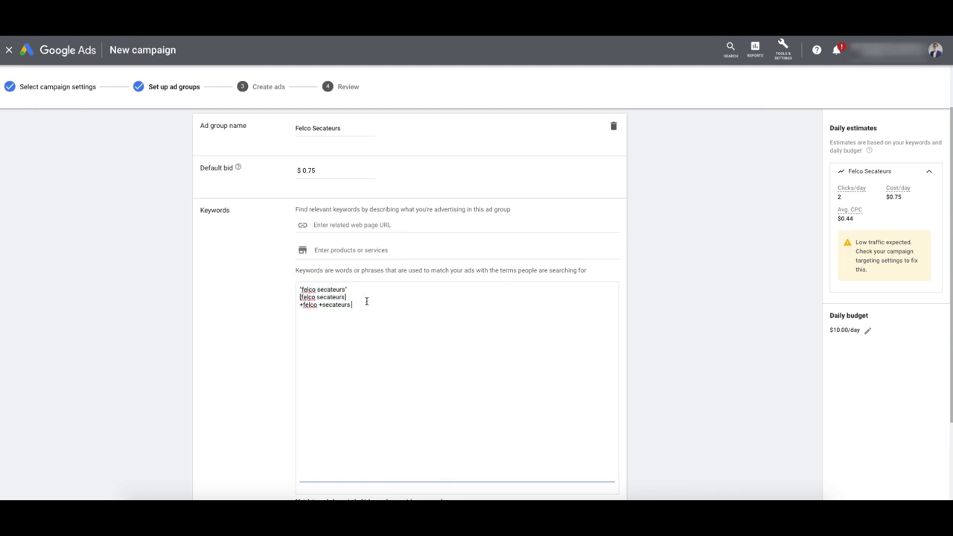
pyautogui.moveTo(357, 290); pyautogui.dragTo(295, 295)
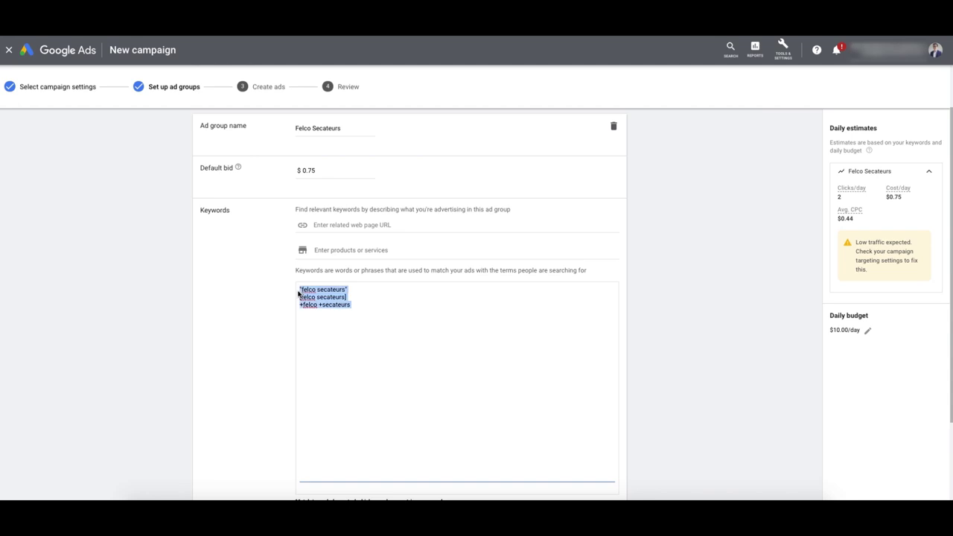
pyautogui.click(335, 296)
pyautogui.moveTo(349, 289); pyautogui.dragTo(285, 283)
# Read the match type notes below the keywords and the linked help article's table of keyword matching options.
pyautogui.scroll(-1, 327, 294)
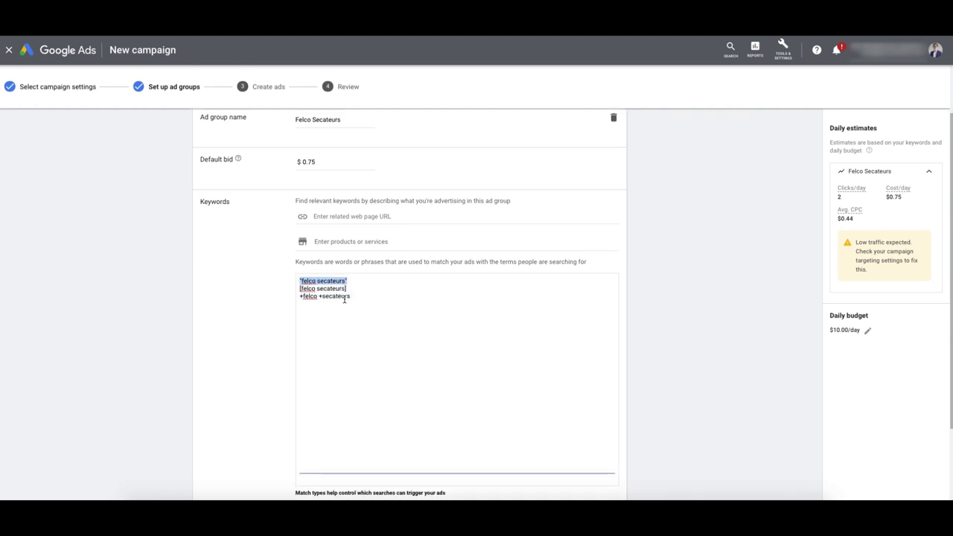
pyautogui.scroll(-2, 357, 297)
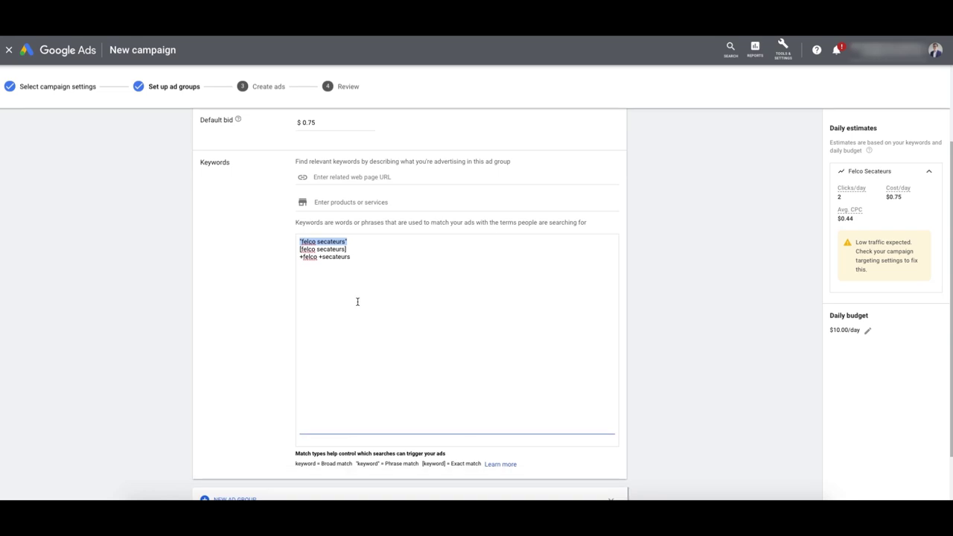
pyautogui.click(320, 429)
pyautogui.moveTo(297, 420); pyautogui.dragTo(445, 420)
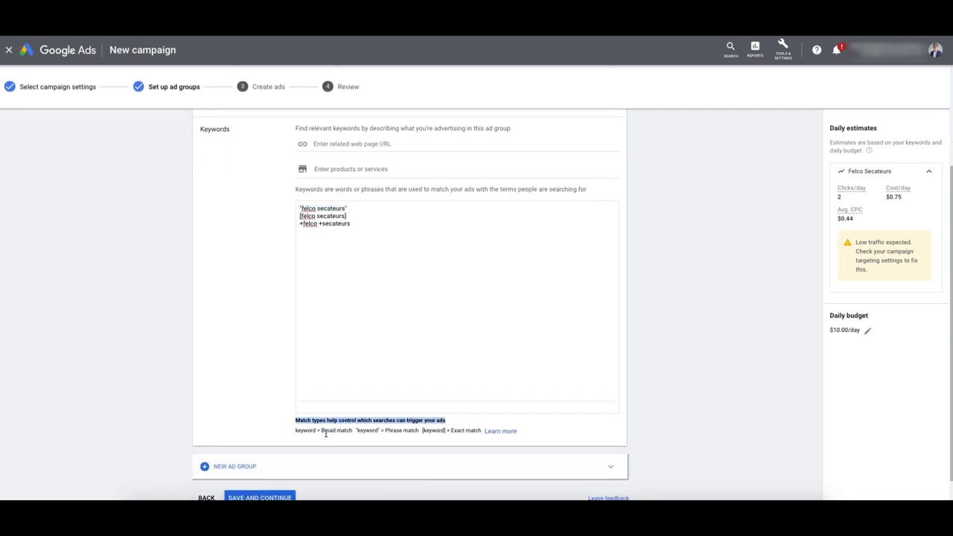
pyautogui.moveTo(296, 430); pyautogui.dragTo(480, 430)
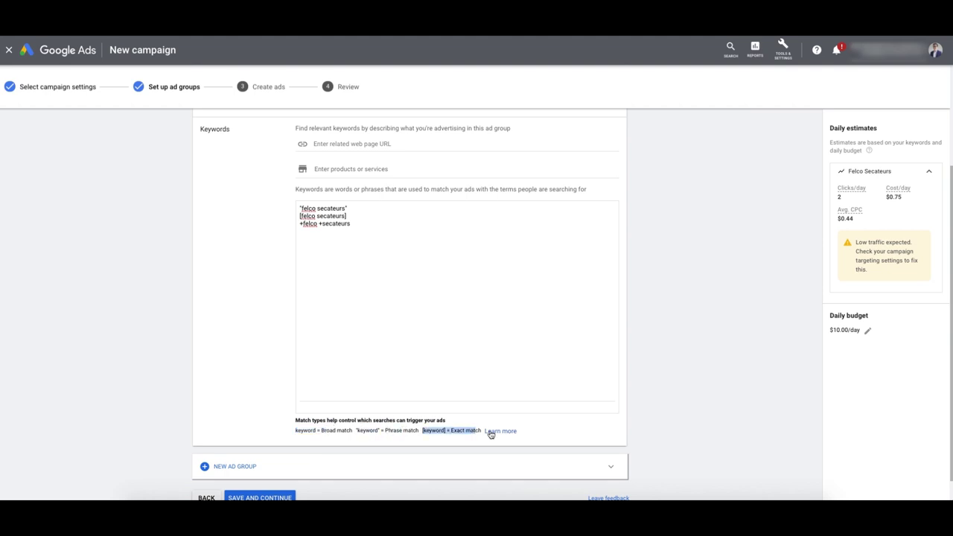
pyautogui.click(505, 431)
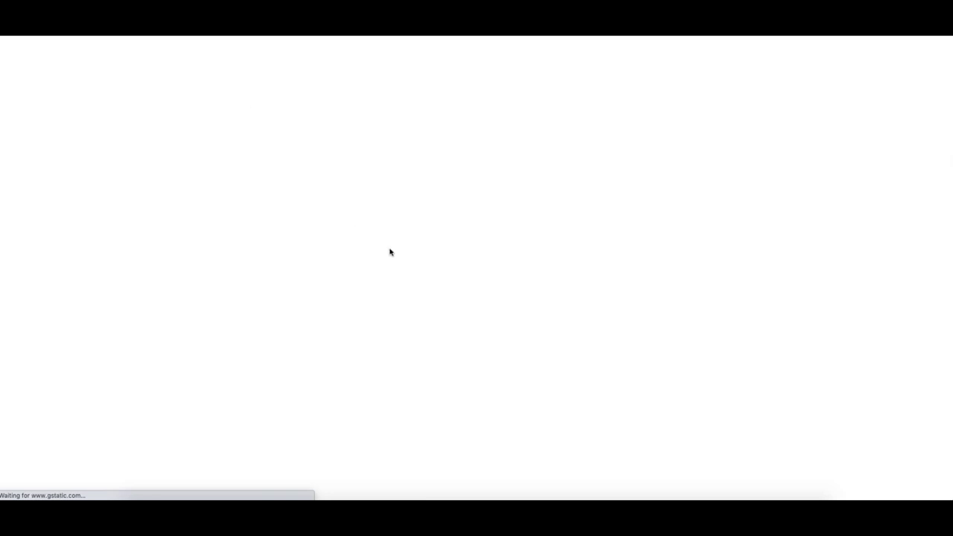
pyautogui.scroll(-5, 402, 231)
pyautogui.scroll(-6, 409, 211)
pyautogui.scroll(-5, 294, 238)
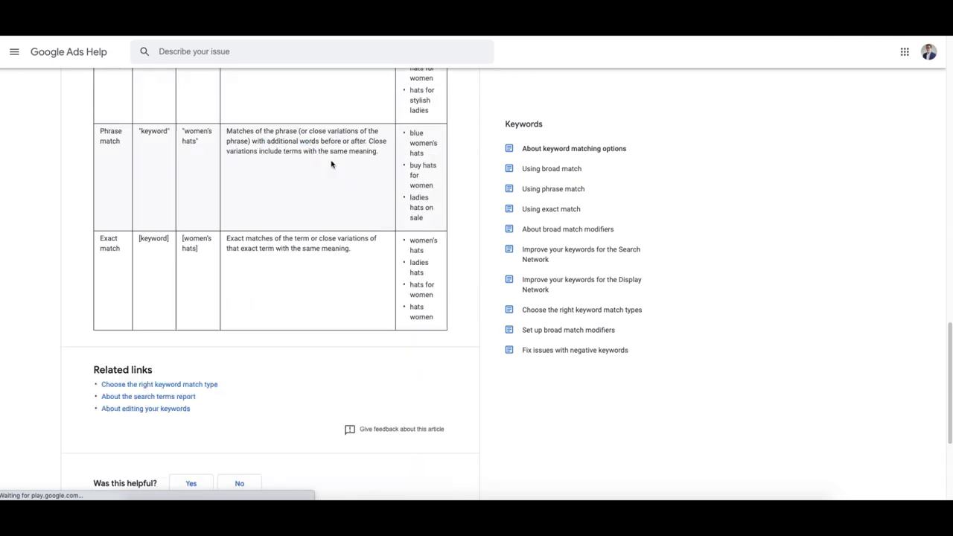
# Compare the help article's keyword match type summaries with the Felco Secateurs keywords entered in the ad group.
pyautogui.scroll(4, 332, 164)
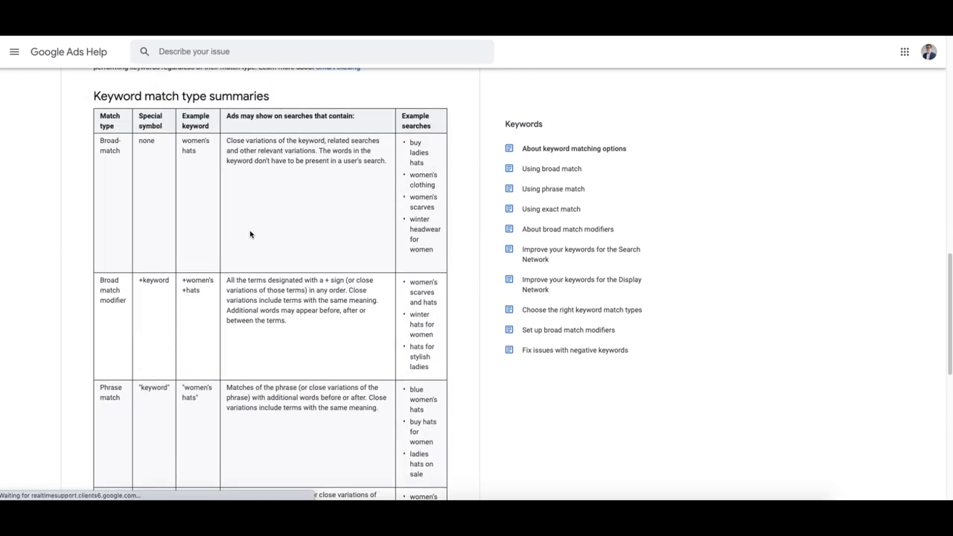
pyautogui.scroll(-2, 204, 238)
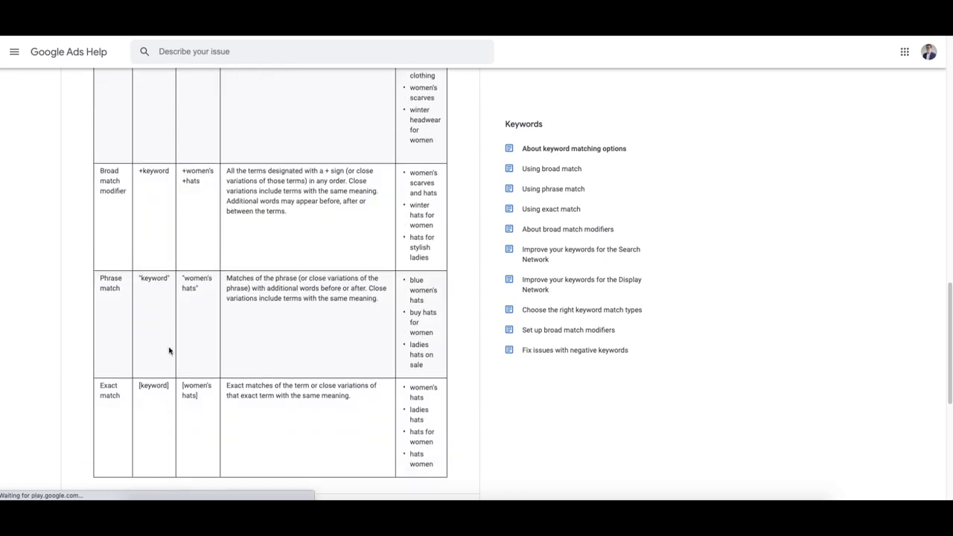
pyautogui.hotkey('ctrl', 'w')
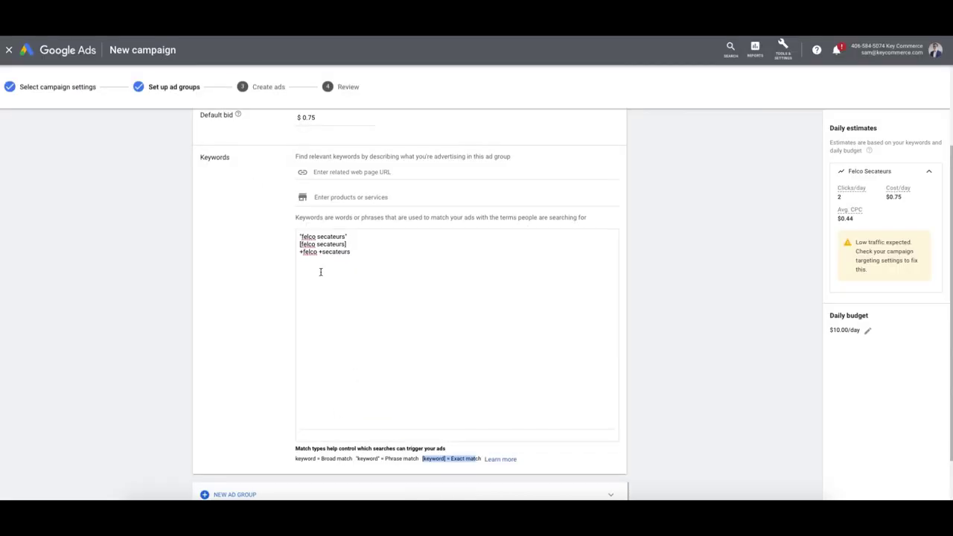
pyautogui.click(300, 253)
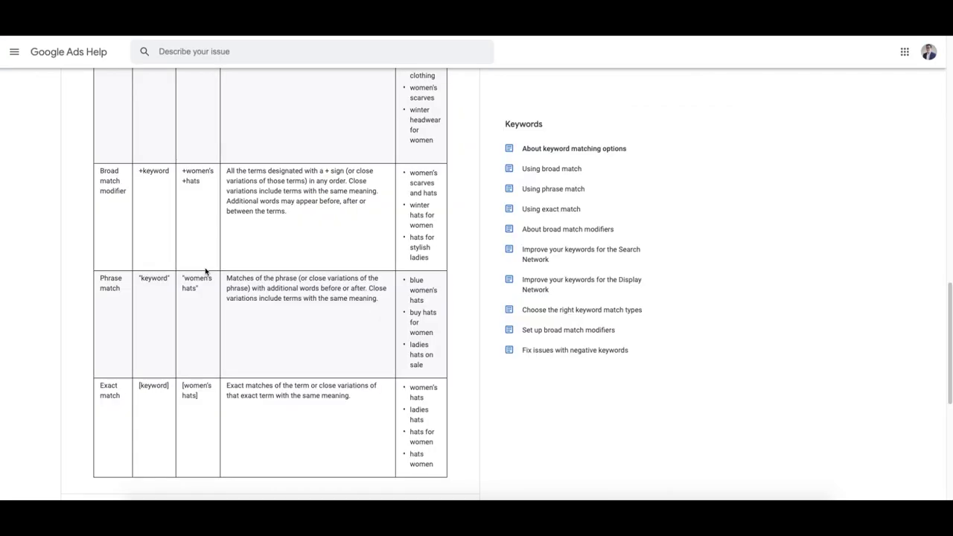
pyautogui.scroll(2, 208, 273)
pyautogui.scroll(-2, 188, 227)
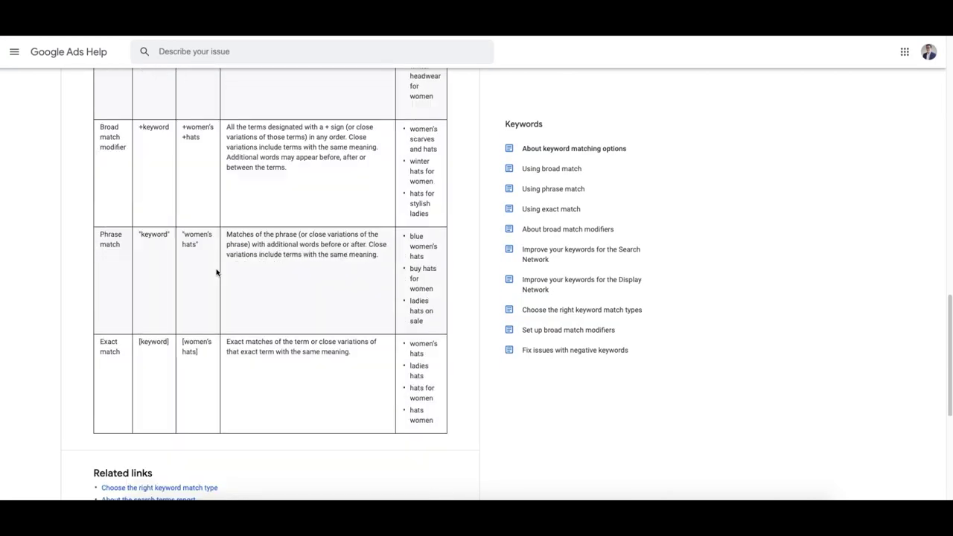
# Read the Exact match row of the summary table, covering its symbol, example keyword, definition and first example search.
pyautogui.moveTo(97, 344); pyautogui.dragTo(118, 354)
pyautogui.click(139, 342)
pyautogui.tripleClick(191, 347)
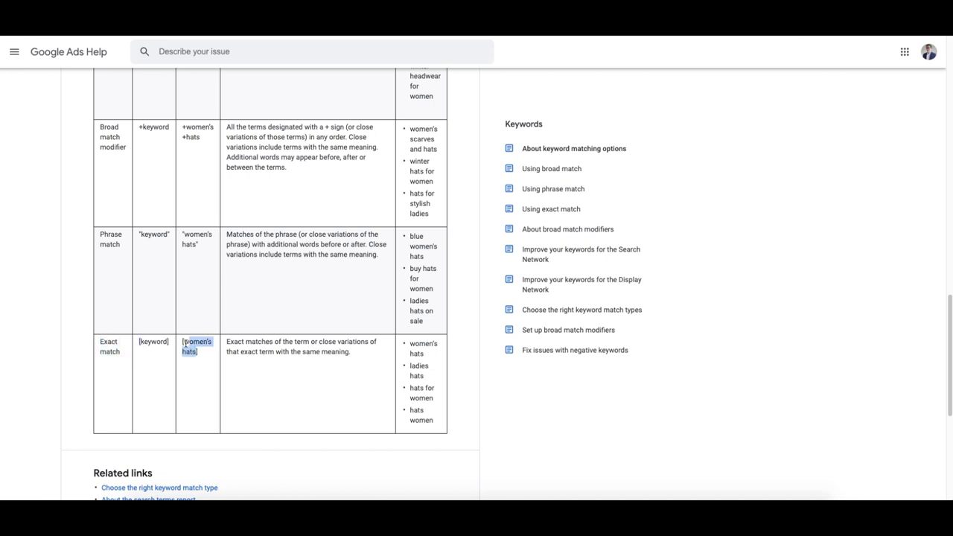
pyautogui.tripleClick(230, 347)
pyautogui.moveTo(360, 354); pyautogui.dragTo(183, 340)
pyautogui.moveTo(434, 357); pyautogui.dragTo(312, 342)
pyautogui.moveTo(429, 360); pyautogui.dragTo(405, 345)
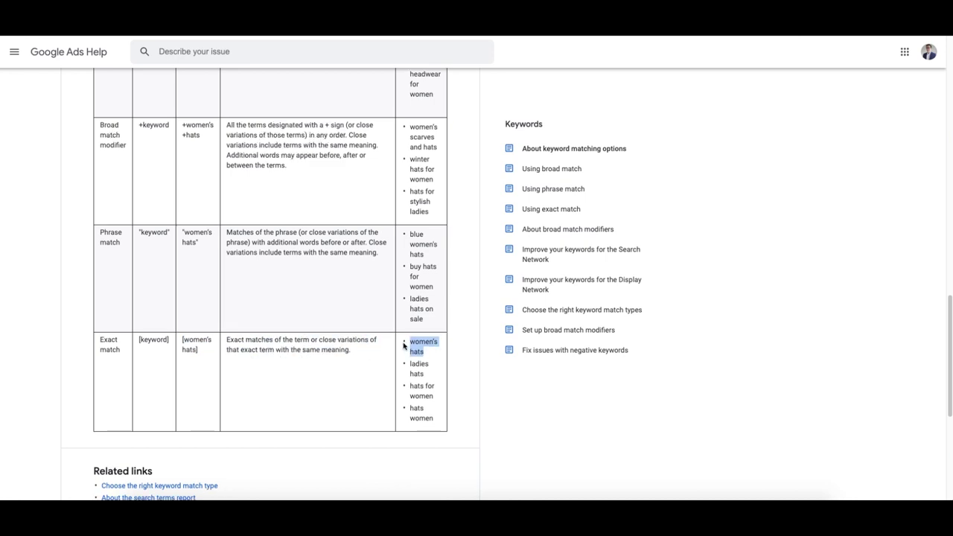
pyautogui.scroll(3, 409, 344)
pyautogui.scroll(-3, 413, 290)
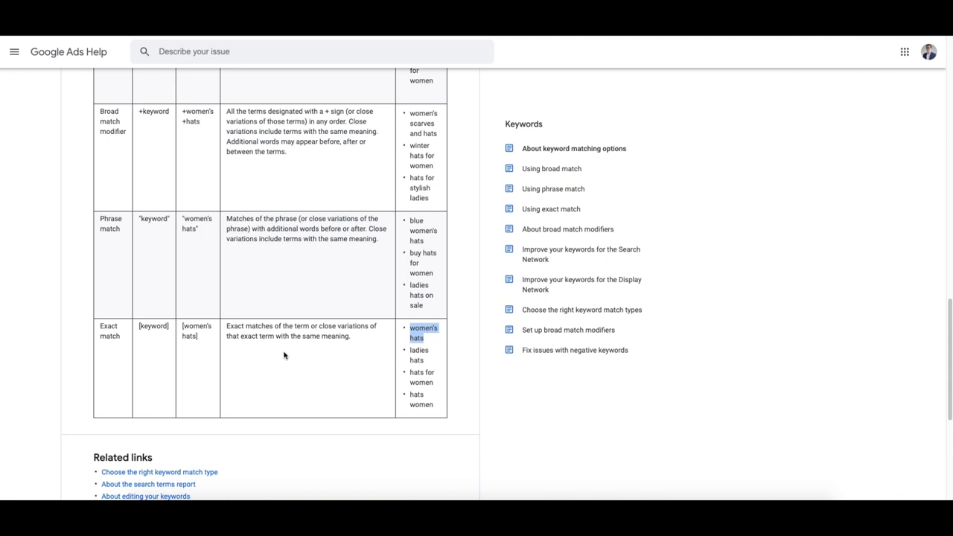
# Study the exact match wording on close variations with the same meaning against the "ladies hats" example search.
pyautogui.moveTo(355, 336); pyautogui.dragTo(230, 324)
pyautogui.moveTo(421, 361); pyautogui.dragTo(411, 349)
pyautogui.click(434, 355)
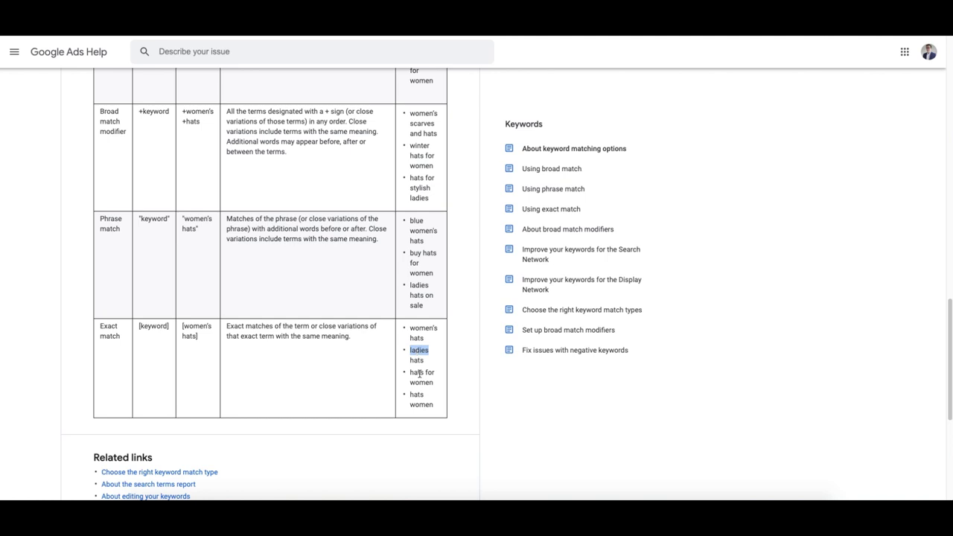
pyautogui.click(411, 391)
pyautogui.doubleClick(416, 347)
pyautogui.doubleClick(329, 327)
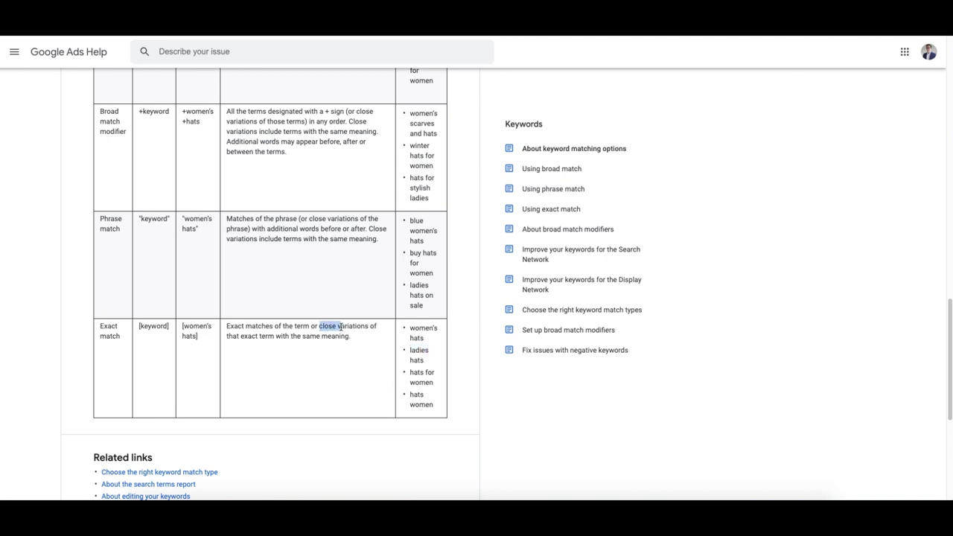
pyautogui.moveTo(229, 337); pyautogui.dragTo(319, 337)
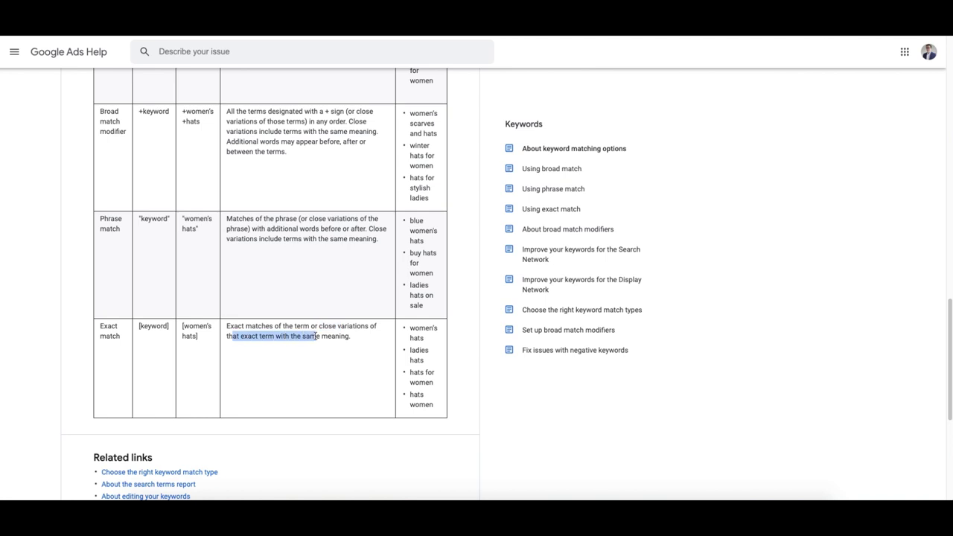
# Review all four exact match example searches against the bracketed keyword [women's hats].
pyautogui.doubleClick(411, 350)
pyautogui.doubleClick(415, 328)
pyautogui.doubleClick(417, 372)
pyautogui.doubleClick(416, 394)
pyautogui.click(436, 410)
pyautogui.moveTo(435, 410); pyautogui.dragTo(404, 335)
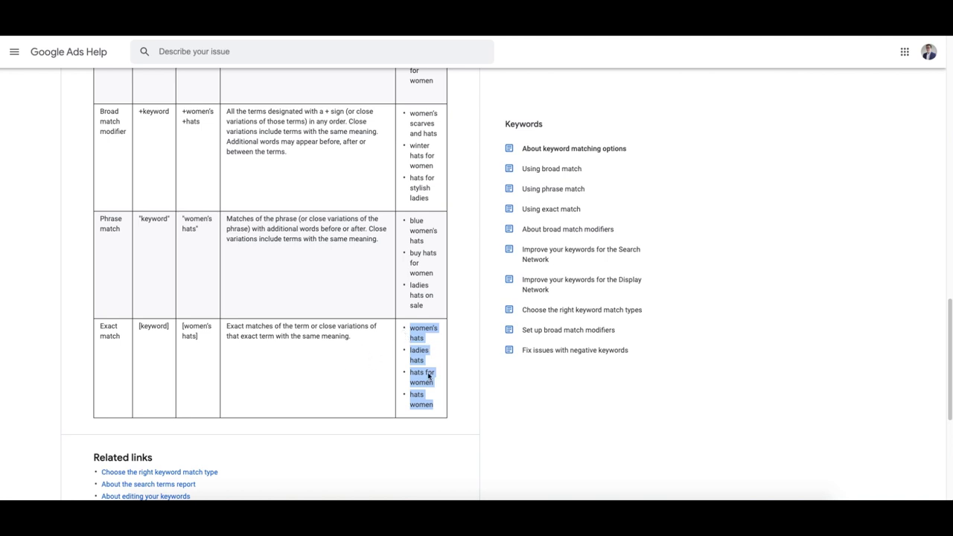
pyautogui.moveTo(436, 407); pyautogui.dragTo(409, 284)
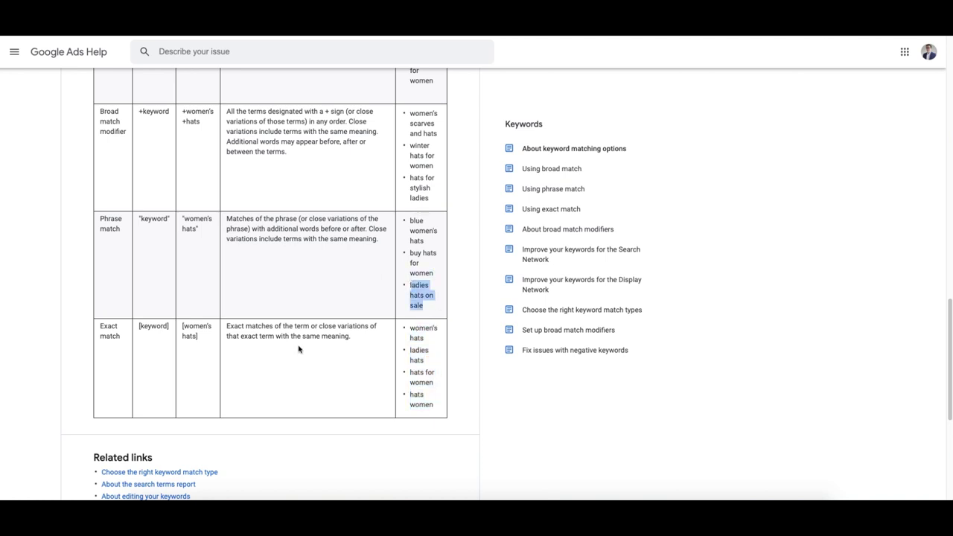
pyautogui.moveTo(171, 330); pyautogui.dragTo(137, 327)
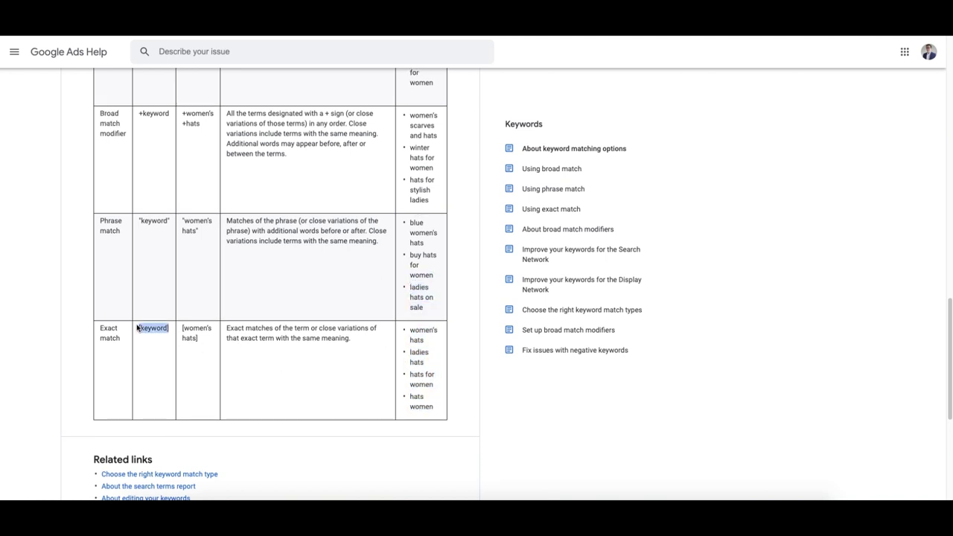
pyautogui.moveTo(408, 330); pyautogui.dragTo(435, 414)
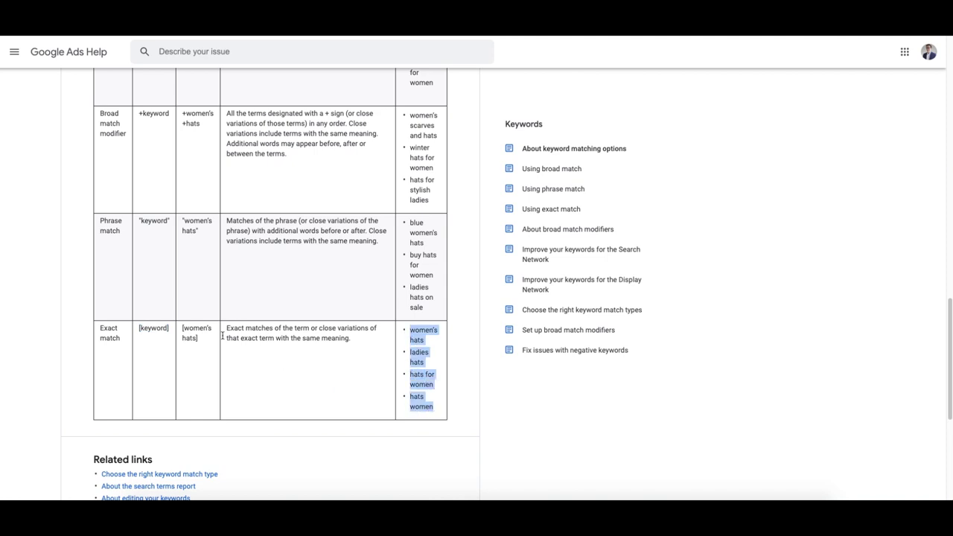
pyautogui.moveTo(222, 336); pyautogui.dragTo(182, 329)
pyautogui.tripleClick(419, 395)
pyautogui.moveTo(423, 374); pyautogui.dragTo(409, 349)
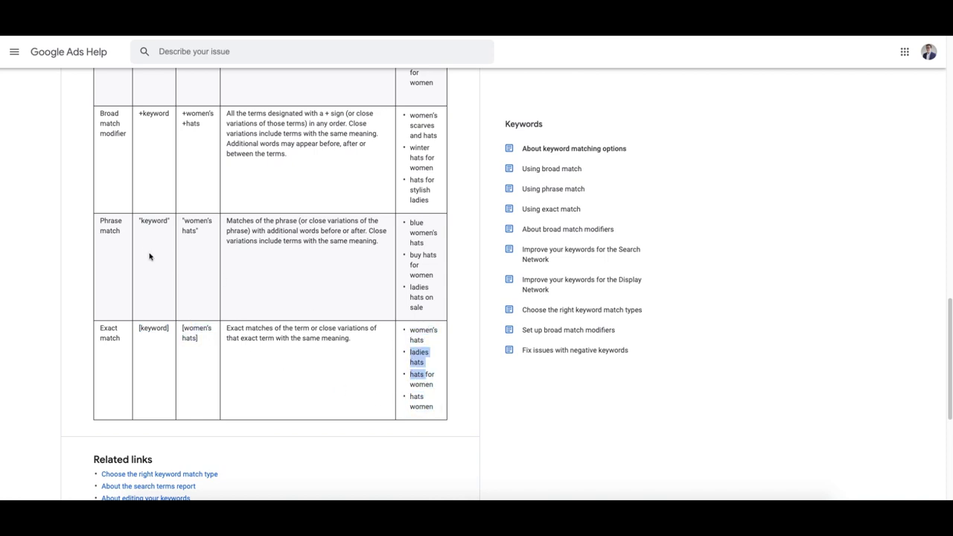
# Examine the Phrase match row's quoted keyword "women's hats" and its example searches with additional words.
pyautogui.moveTo(183, 221); pyautogui.dragTo(194, 228)
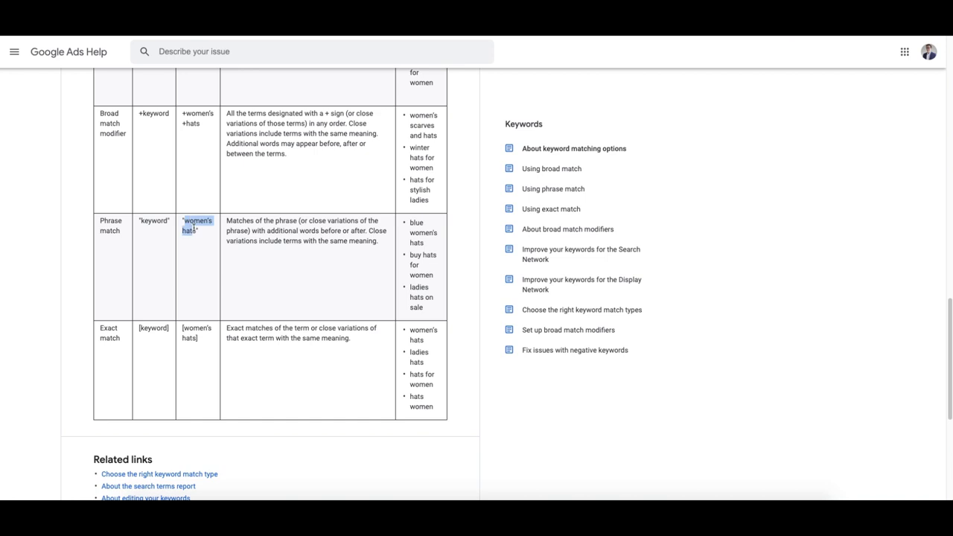
pyautogui.moveTo(408, 223); pyautogui.dragTo(423, 224)
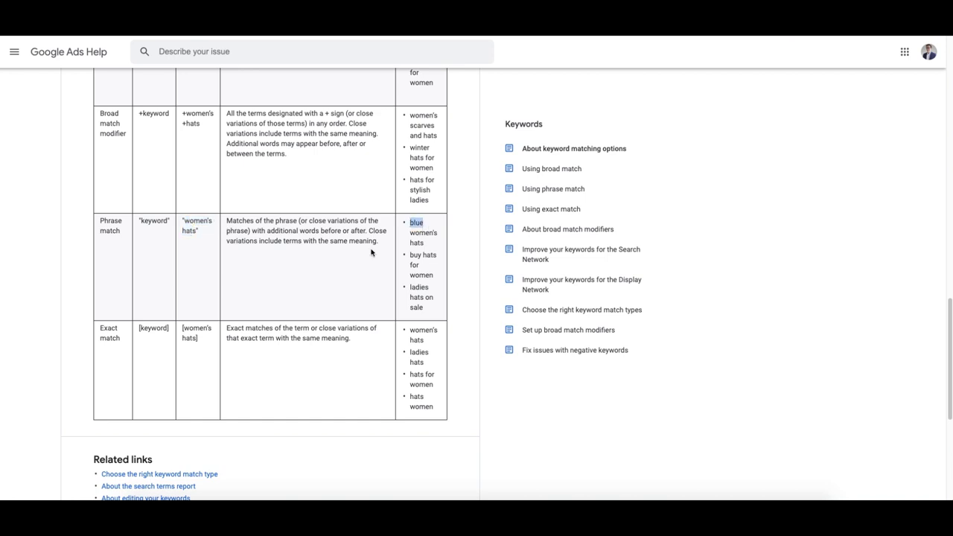
pyautogui.moveTo(409, 254); pyautogui.dragTo(434, 255)
pyautogui.moveTo(428, 287); pyautogui.dragTo(410, 254)
pyautogui.click(206, 233)
# Read the Broad match modifier row, covering its definition, additional-word rule and example searches.
pyautogui.scroll(2, 328, 256)
pyautogui.scroll(2, 208, 291)
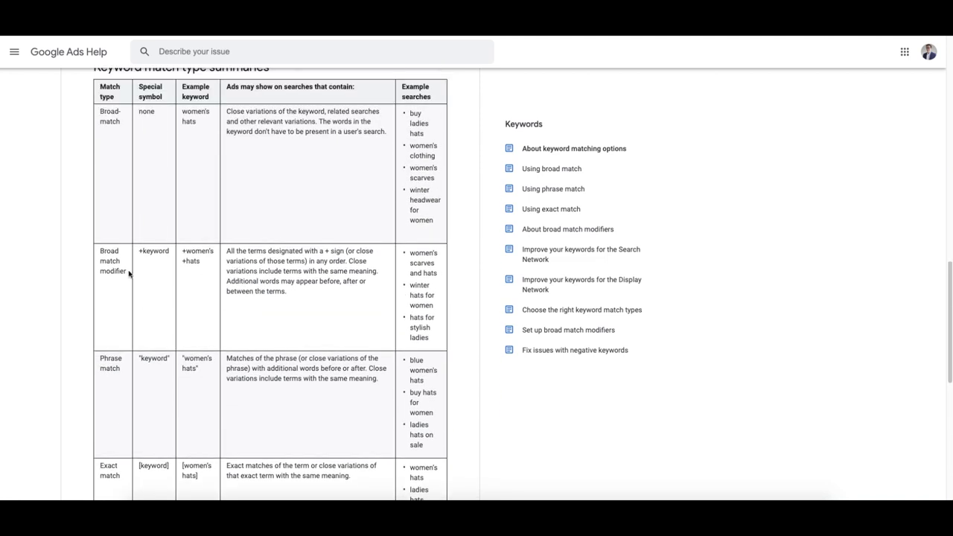
pyautogui.moveTo(128, 274); pyautogui.dragTo(105, 251)
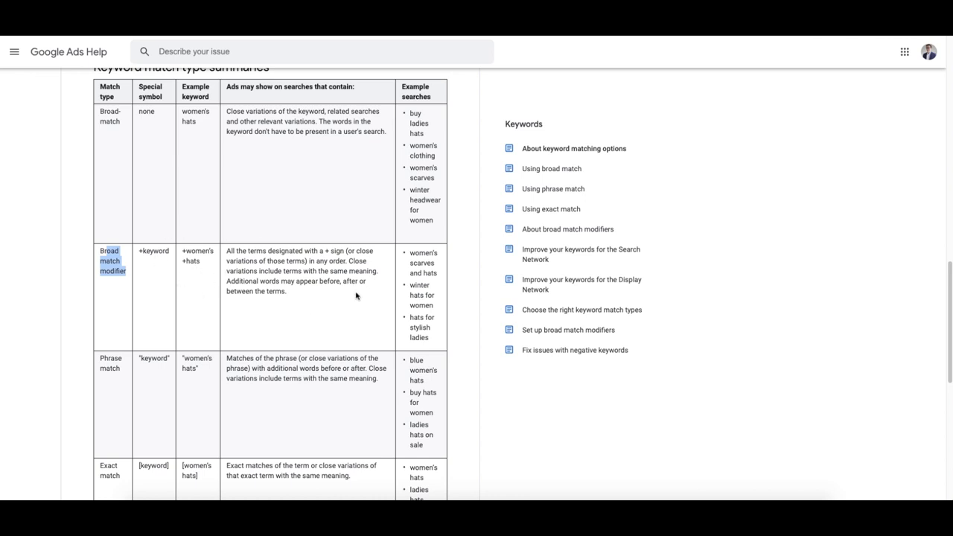
pyautogui.moveTo(410, 284); pyautogui.dragTo(430, 297)
pyautogui.click(402, 296)
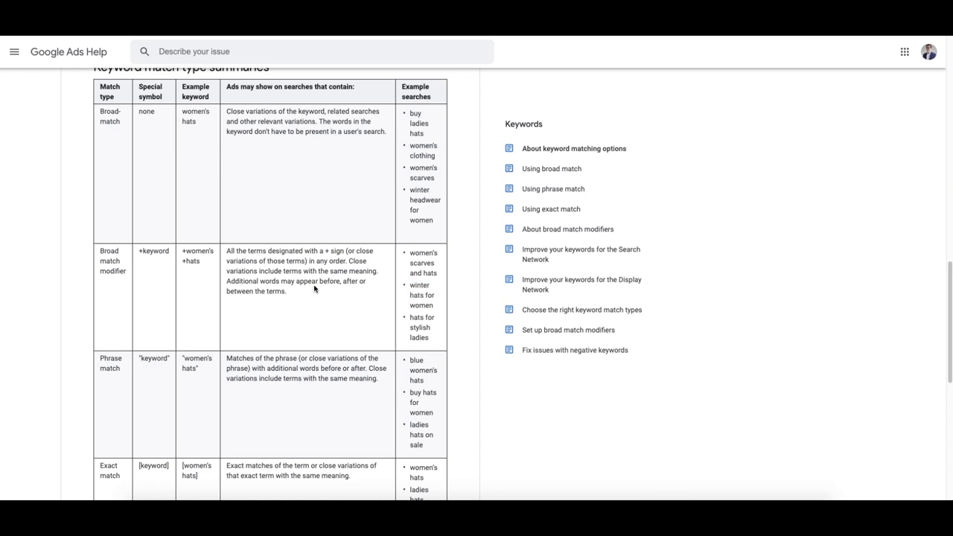
pyautogui.moveTo(295, 295); pyautogui.dragTo(346, 260)
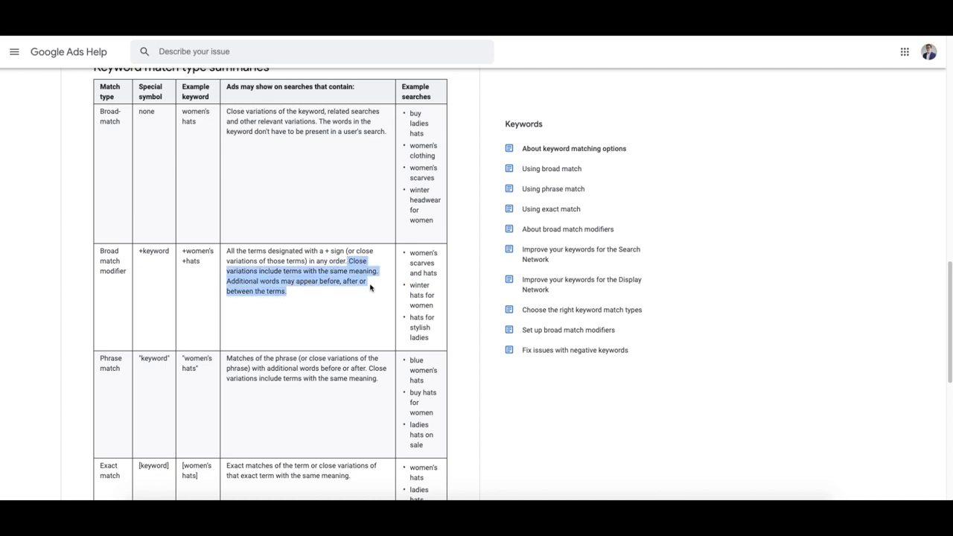
pyautogui.moveTo(439, 338); pyautogui.dragTo(227, 252)
# Read the Broad match row's definition and examine its loosely related example searches, such as "winter headwear for women".
pyautogui.scroll(2, 411, 253)
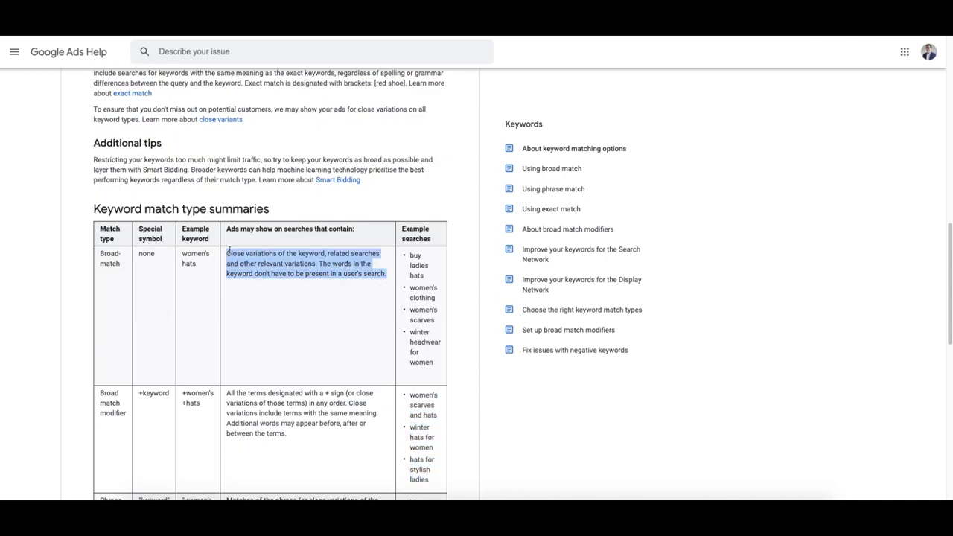
pyautogui.moveTo(427, 361); pyautogui.dragTo(406, 334)
pyautogui.doubleClick(411, 332)
pyautogui.doubleClick(414, 342)
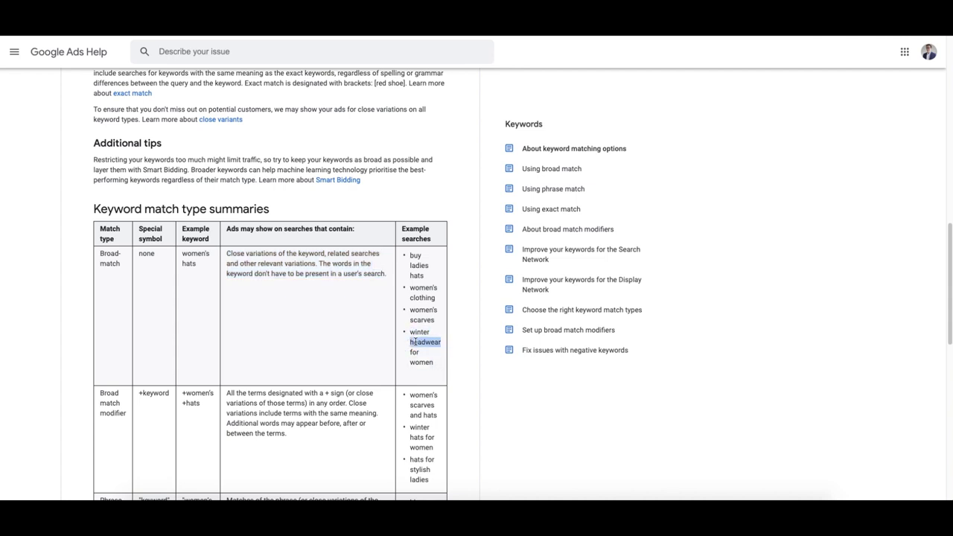
pyautogui.doubleClick(425, 361)
pyautogui.moveTo(416, 312); pyautogui.dragTo(410, 253)
pyautogui.moveTo(436, 303); pyautogui.dragTo(408, 255)
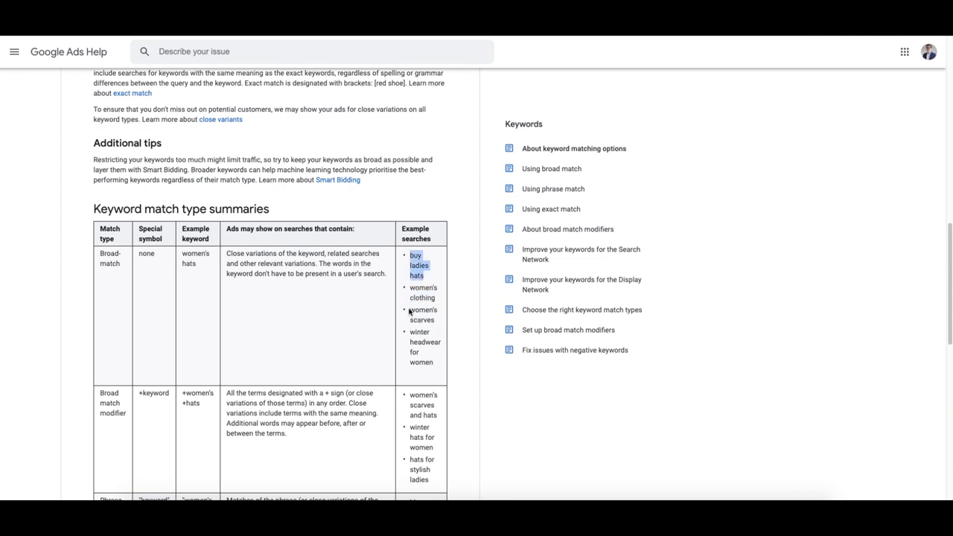
pyautogui.moveTo(437, 303); pyautogui.dragTo(411, 255)
pyautogui.moveTo(434, 367); pyautogui.dragTo(413, 283)
# Compare the example searches of the exact and phrase match types across the summary table.
pyautogui.scroll(-3, 420, 313)
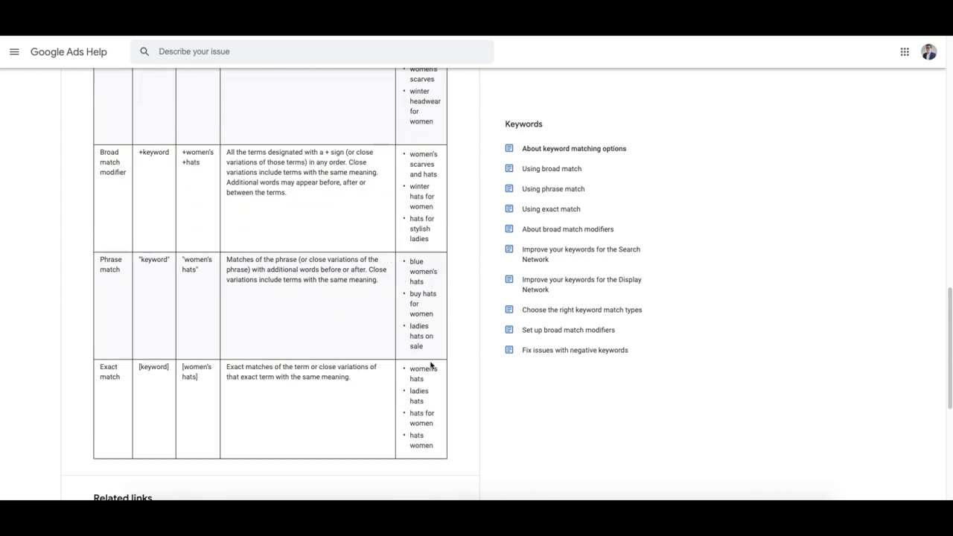
pyautogui.moveTo(436, 445); pyautogui.dragTo(430, 296)
pyautogui.scroll(3, 425, 331)
pyautogui.scroll(-5, 402, 250)
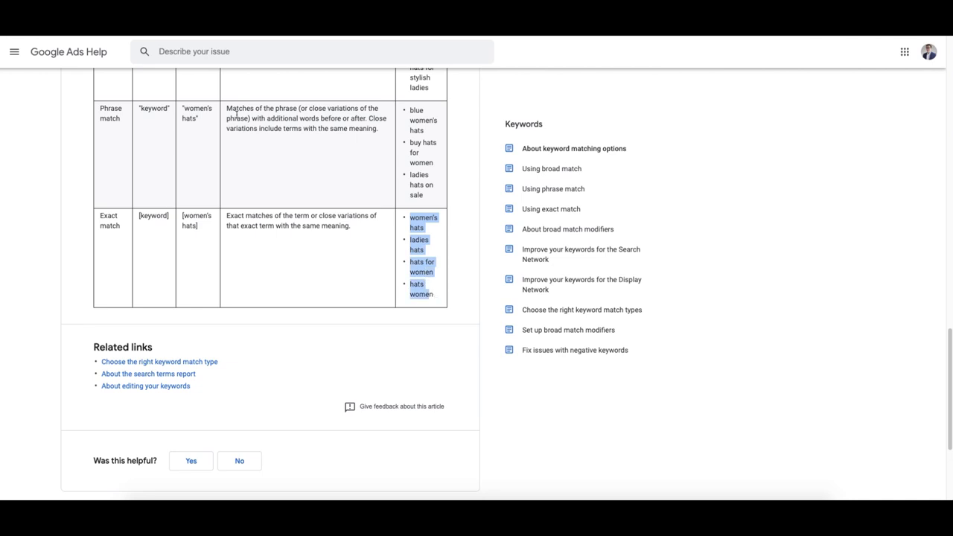
pyautogui.scroll(5, 434, 201)
pyautogui.scroll(-4, 424, 255)
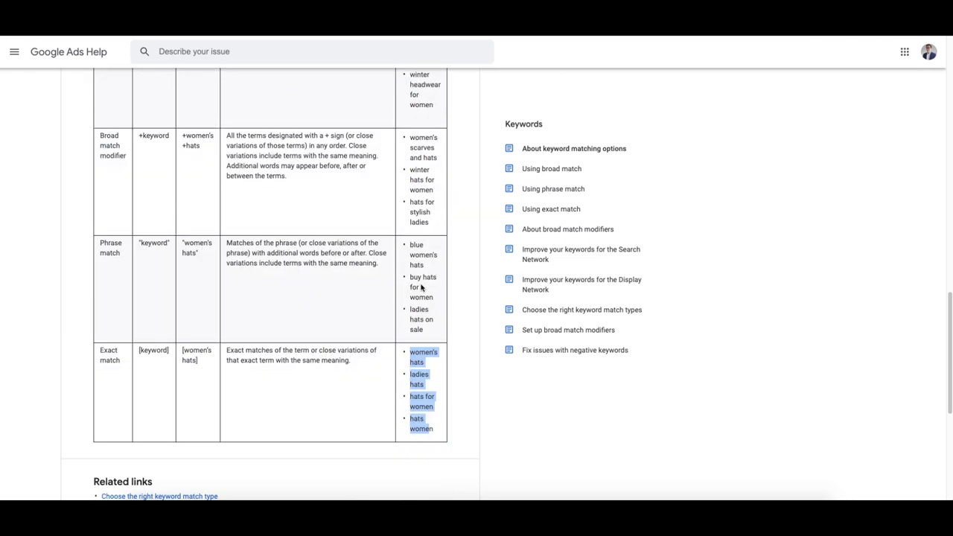
pyautogui.moveTo(435, 428); pyautogui.dragTo(407, 358)
pyautogui.moveTo(435, 430); pyautogui.dragTo(408, 244)
pyautogui.moveTo(429, 336); pyautogui.dragTo(407, 308)
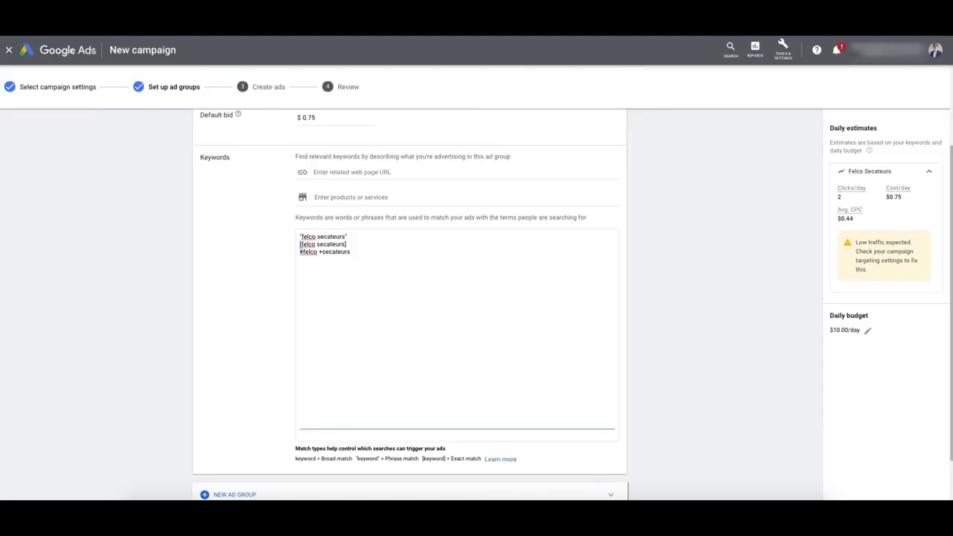
# Return to the ad group setup and review the phrase, exact and modified broad match Felco Secateurs keywords.
pyautogui.moveTo(359, 255); pyautogui.dragTo(294, 233)
pyautogui.moveTo(370, 254); pyautogui.dragTo(298, 233)
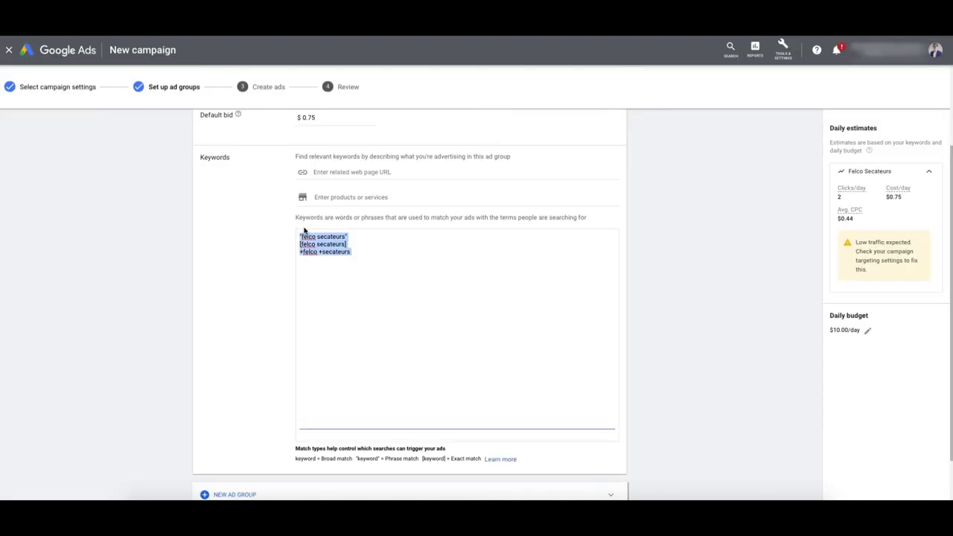
pyautogui.click(358, 255)
pyautogui.moveTo(357, 255); pyautogui.dragTo(287, 236)
pyautogui.click(362, 256)
pyautogui.moveTo(363, 256); pyautogui.dragTo(300, 233)
pyautogui.moveTo(360, 253); pyautogui.dragTo(300, 235)
pyautogui.click(354, 253)
pyautogui.moveTo(353, 253); pyautogui.dragTo(291, 246)
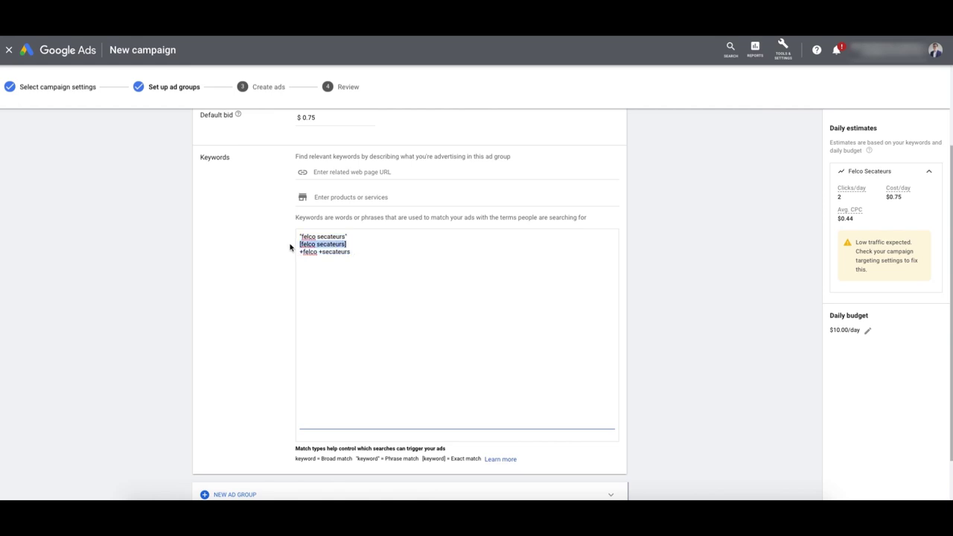
pyautogui.moveTo(354, 236); pyautogui.dragTo(300, 236)
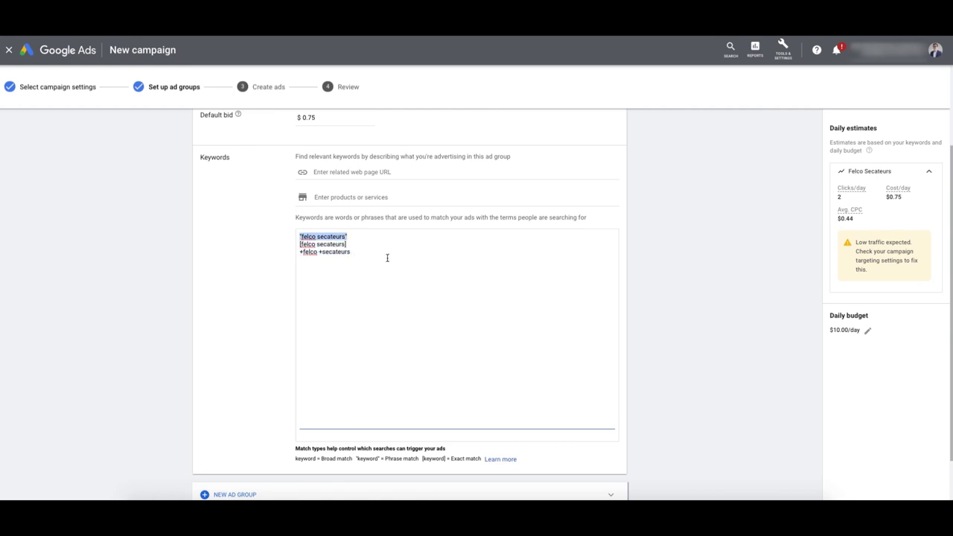
pyautogui.scroll(-1, 387, 258)
pyautogui.click(326, 232)
pyautogui.moveTo(364, 236); pyautogui.dragTo(298, 221)
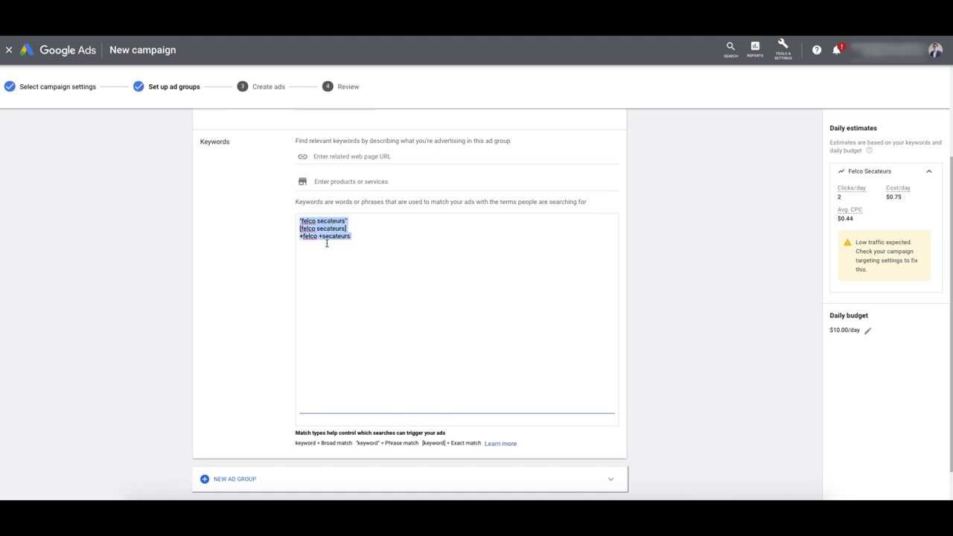
pyautogui.scroll(-2, 365, 266)
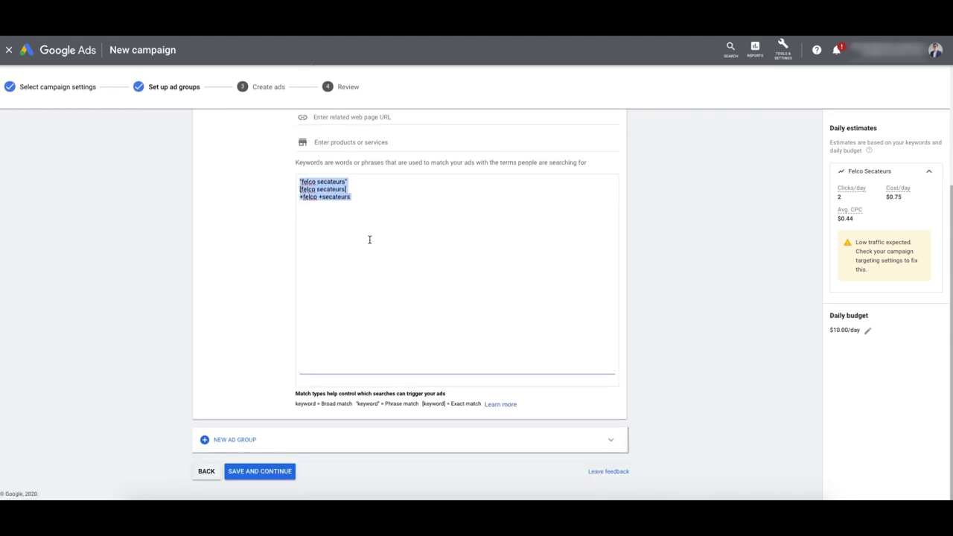
pyautogui.scroll(3, 358, 260)
pyautogui.scroll(-3, 329, 357)
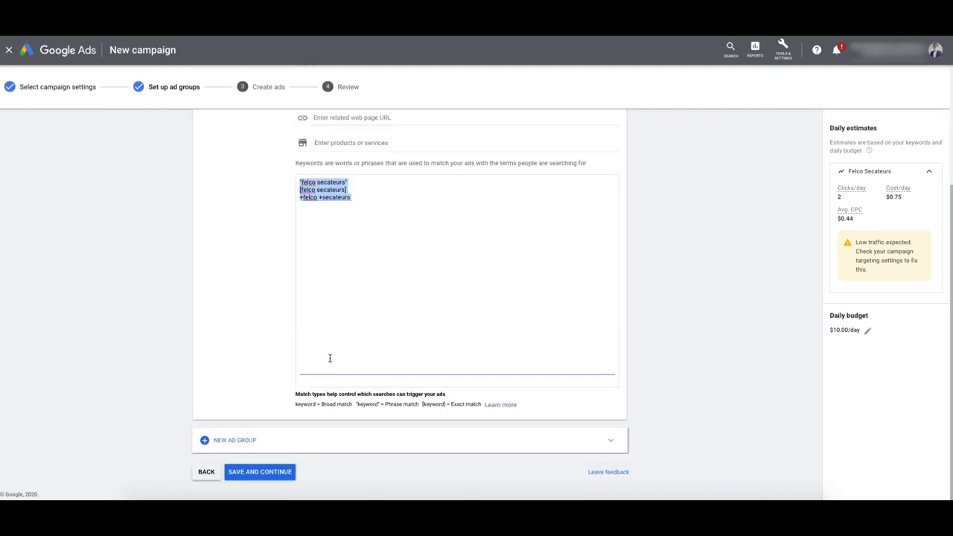
# Add a second ad group below Felco Secateurs and name it "garden secateurs", matching the template sheet's ad group column.
pyautogui.click(227, 439)
pyautogui.scroll(3, 238, 56)
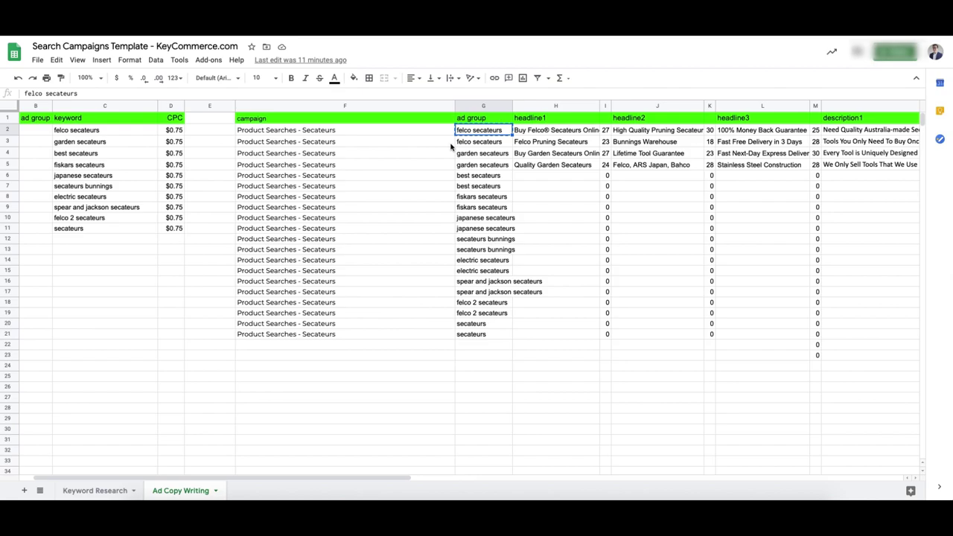
pyautogui.click(465, 152)
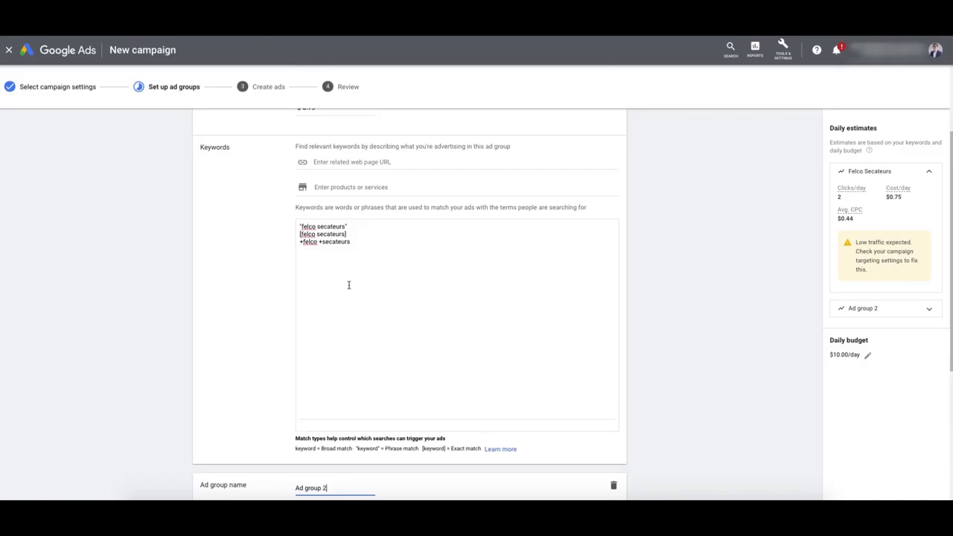
pyautogui.scroll(-3, 349, 283)
pyautogui.tripleClick(337, 290)
pyautogui.write('garden secateurs')
# Set the second ad group's default bid to $0.75 and capitalise its name as "Garden Secateurs".
pyautogui.click(305, 336)
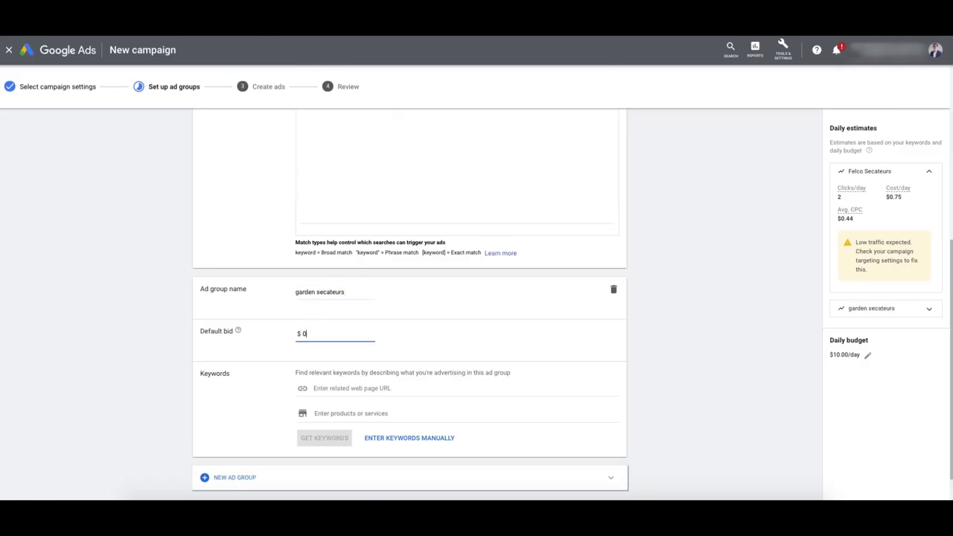
pyautogui.click(298, 292)
pyautogui.press('BackSpace')
pyautogui.write('G')
pyautogui.click(320, 291)
pyautogui.press('BackSpace')
pyautogui.write('S')
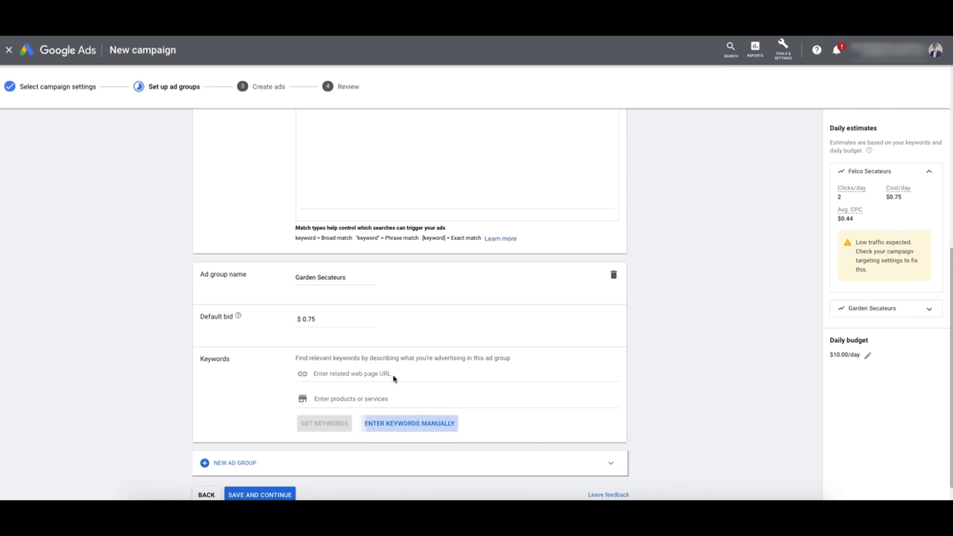
# Enter the keyword "Garden Secateurs" manually on three separate lines, copying it from the ad group name.
pyautogui.click(413, 438)
pyautogui.tripleClick(358, 261)
pyautogui.hotkey('ctrl', 'c')
pyautogui.click(379, 459)
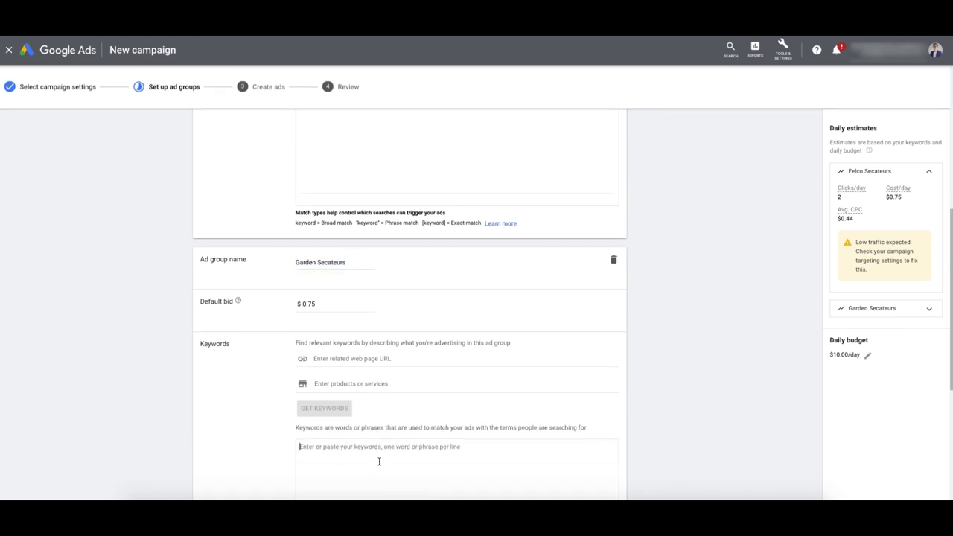
pyautogui.hotkey('ctrl', 'v')
pyautogui.press('Return')
pyautogui.hotkey('ctrl', 'v')
pyautogui.press('Return')
pyautogui.hotkey('ctrl', 'v')
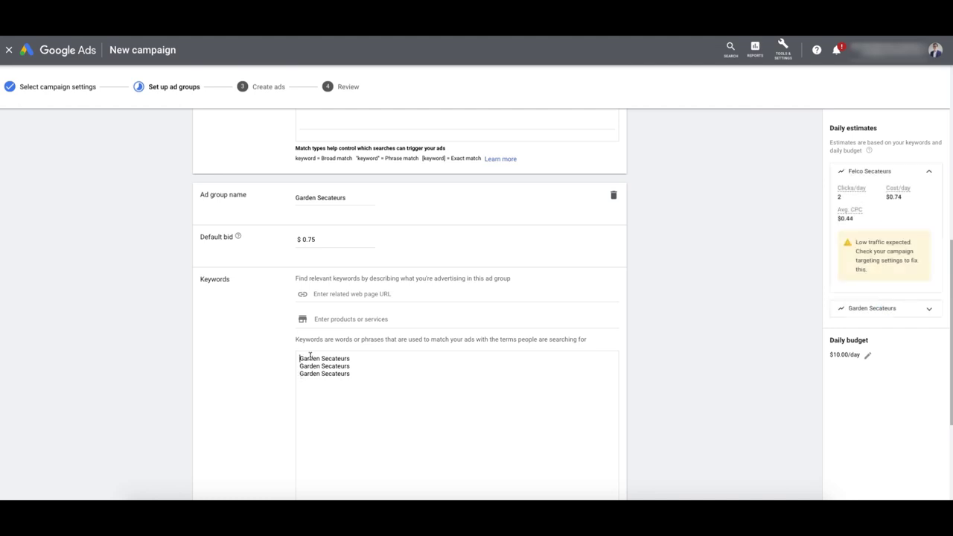
# Format the first keyword as exact match [Garden Secateurs] and the second as phrase match "Garden Secateurs".
pyautogui.hotkey('ctrl', 'Home')
pyautogui.write('[')
pyautogui.press('End')
pyautogui.write(']')
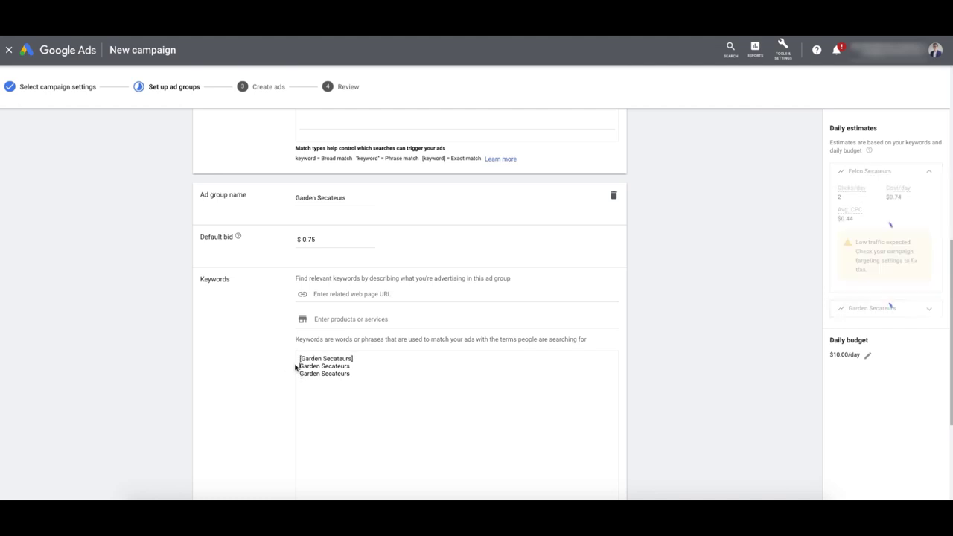
pyautogui.press('Down')
pyautogui.press('Home')
pyautogui.write('"')
pyautogui.press('End')
pyautogui.write('"')
# Make the third keyword modified broad match as +Garden +Secateurs, and save the ad groups to continue to ad creation.
pyautogui.click(361, 372)
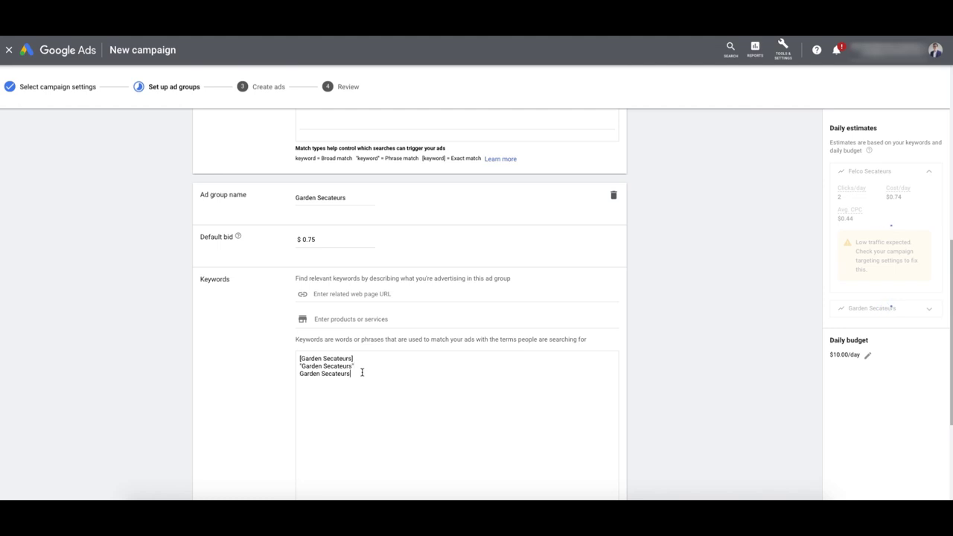
pyautogui.click(321, 373)
pyautogui.write('+')
pyautogui.write('+')
pyautogui.scroll(-3, 472, 358)
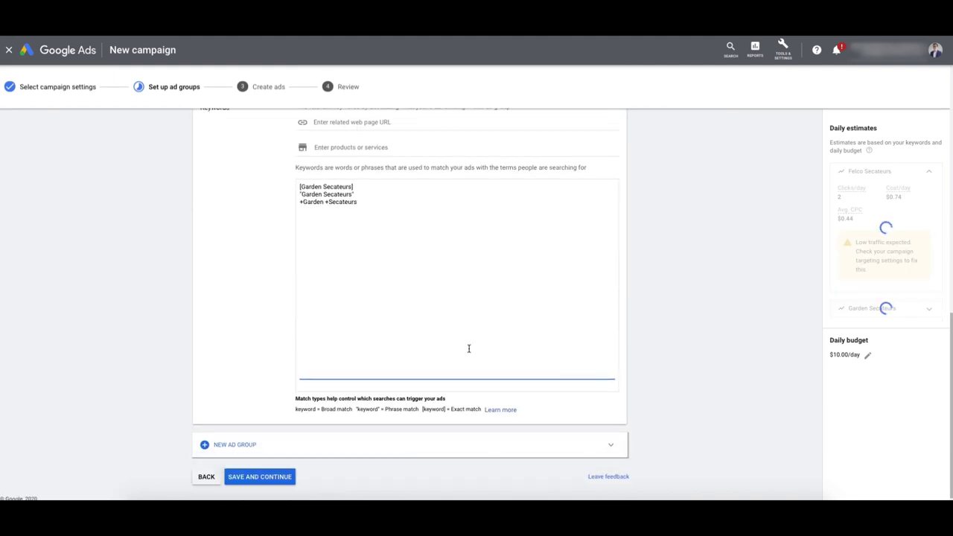
pyautogui.press('Tab')
pyautogui.press('Return')
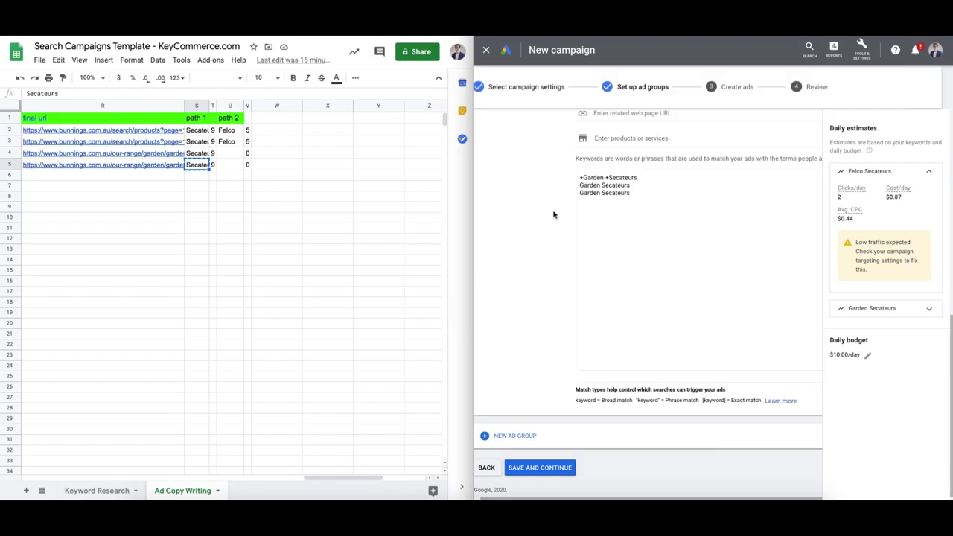
pyautogui.click(552, 467)
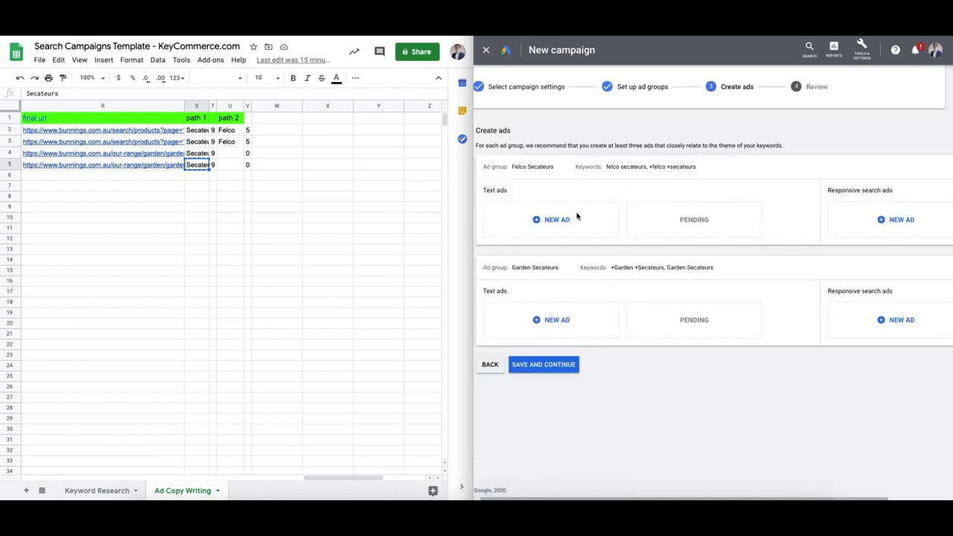
# Examine the text ad and responsive search ad slots offered for the Felco Secateurs and Garden Secateurs ad groups.
pyautogui.hscroll(2, 573, 219)
pyautogui.hscroll(-2, 570, 221)
pyautogui.hscroll(2, 808, 223)
pyautogui.hscroll(-2, 825, 222)
pyautogui.hscroll(2, 680, 241)
pyautogui.hscroll(-2, 855, 224)
pyautogui.hscroll(2, 863, 186)
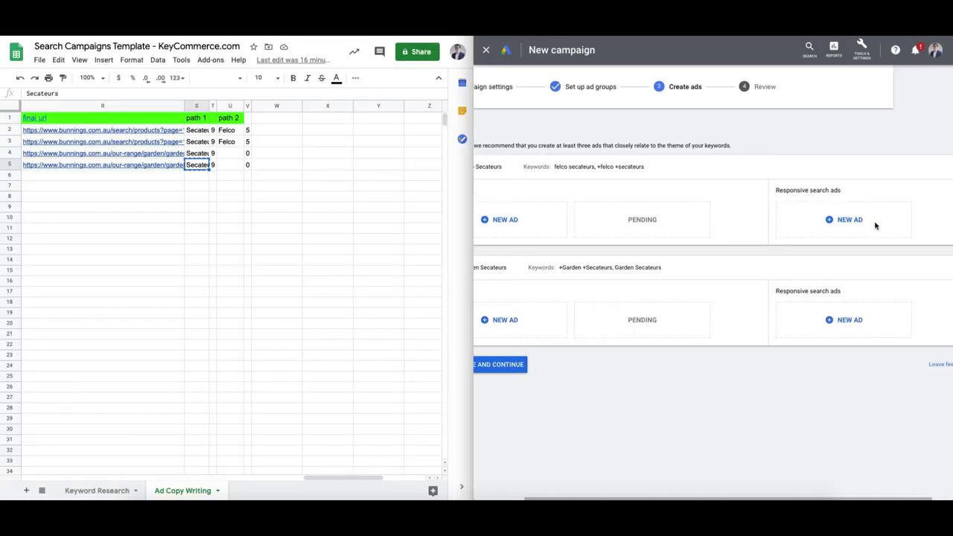
pyautogui.hscroll(1, 824, 223)
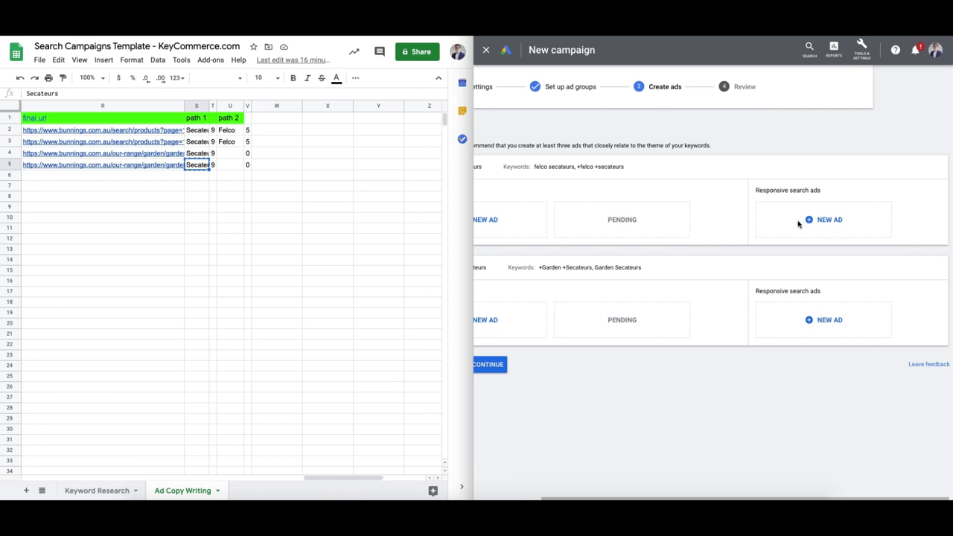
pyautogui.hscroll(-3, 798, 224)
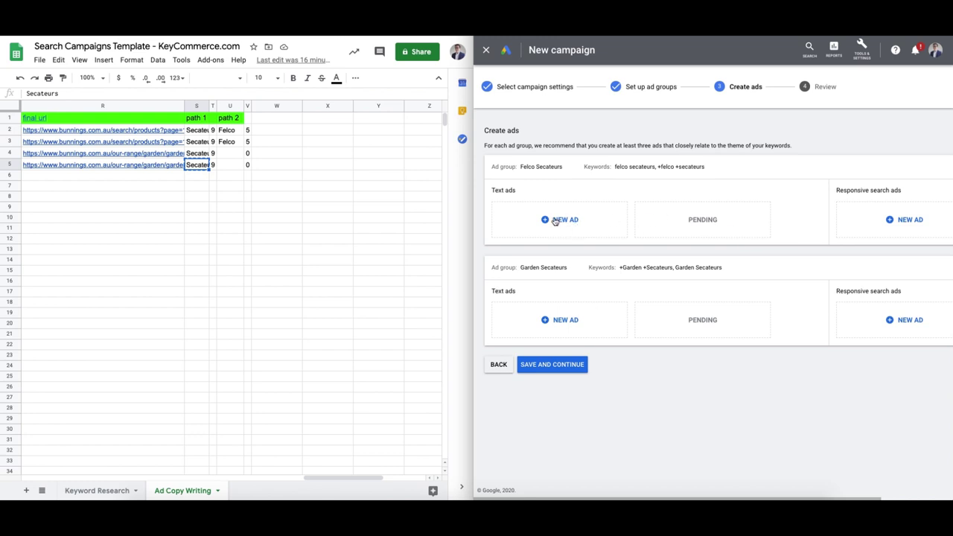
# Start a new text ad for the Felco Secateurs ad group and enter its Felco product search URL from the sheet as final URL.
pyautogui.click(599, 219)
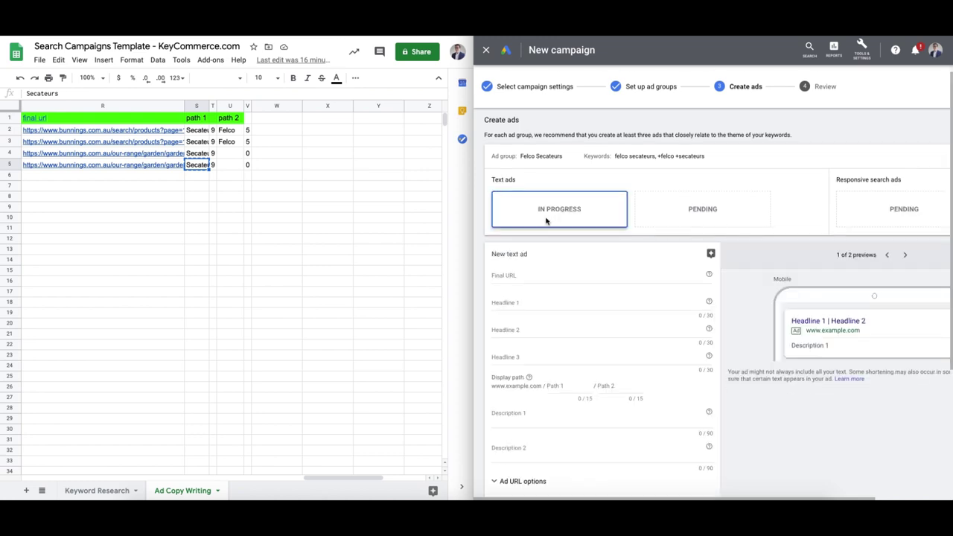
pyautogui.click(150, 153)
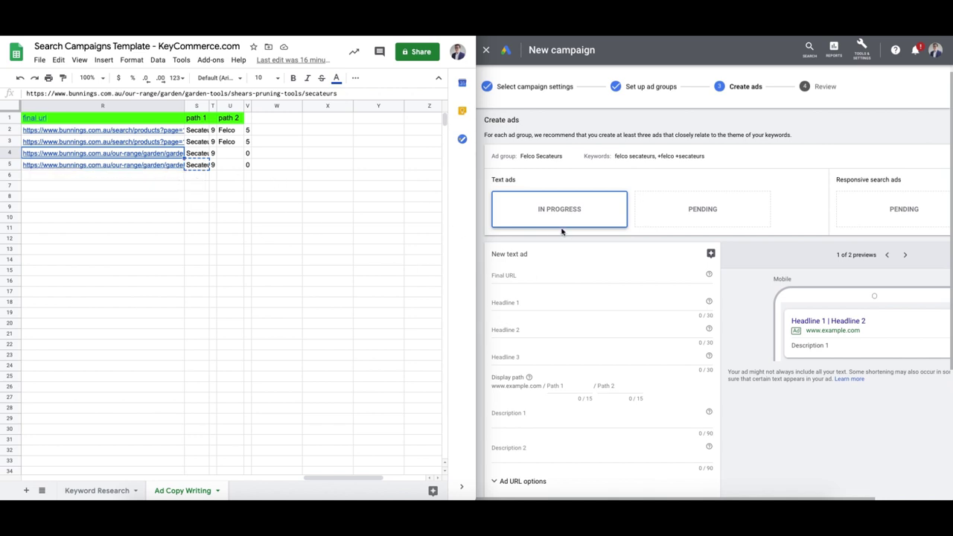
pyautogui.click(108, 131)
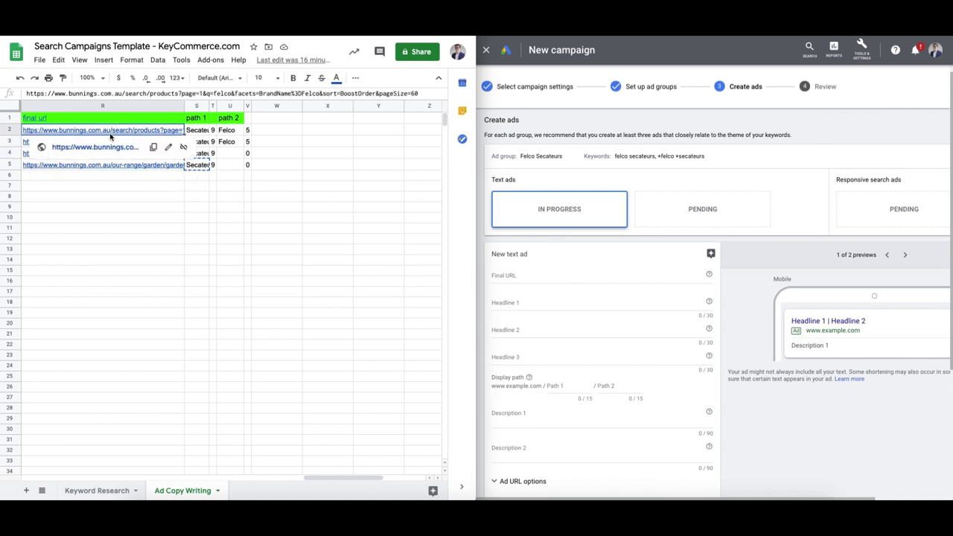
pyautogui.click(527, 277)
pyautogui.write('https://www.bunnings.com.au/search/products?page=1&q=felco&facets=BrandName%3DFelco&sort=BoostOrder&pageSize=60')
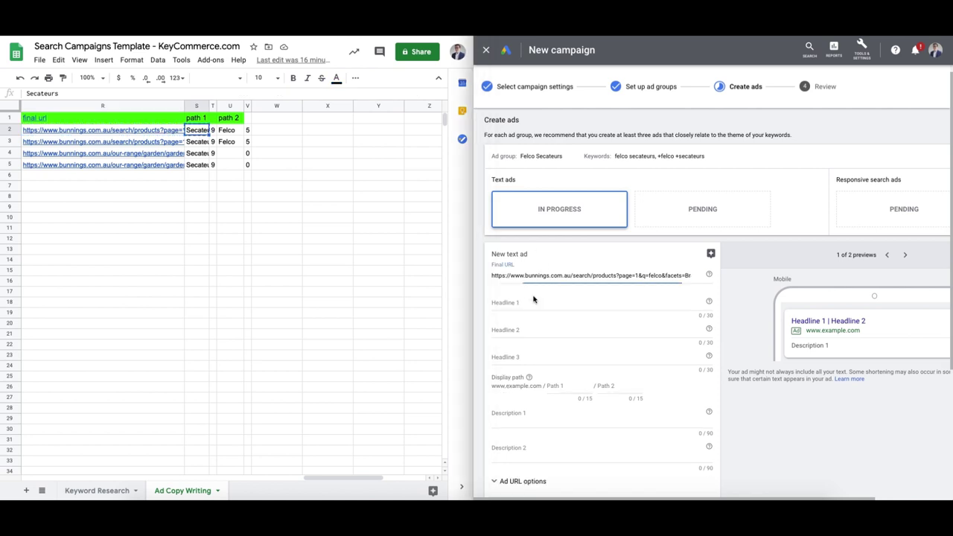
# Set the ad's display path to Secateurs / Felco, using the path values from the template sheet.
pyautogui.click(552, 385)
pyautogui.write('Secateurs')
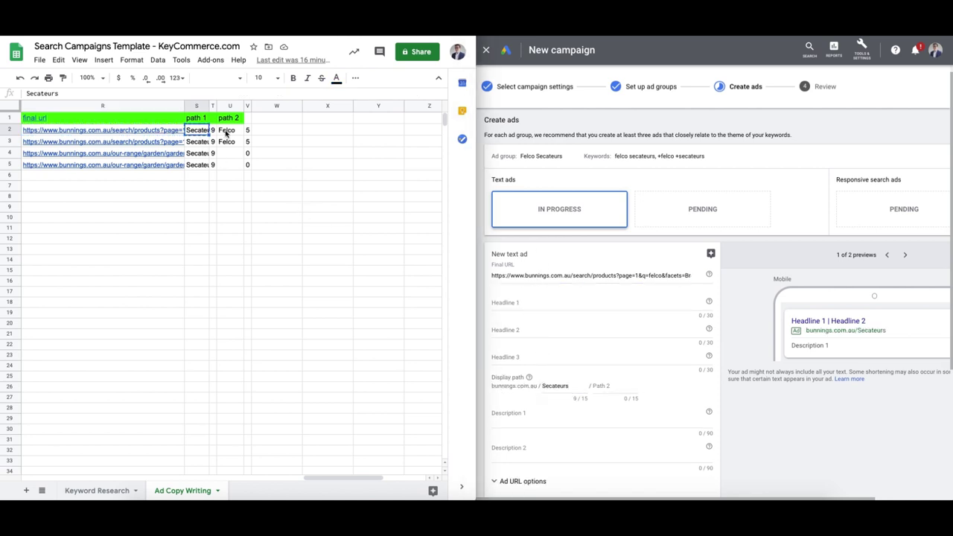
pyautogui.click(225, 132)
pyautogui.hotkey('ctrl', 'c')
pyautogui.click(611, 386)
pyautogui.hotkey('ctrl', 'v')
# Copy headline 1, "Buy Felco® Secateurs Online", from the template sheet into the text ad.
pyautogui.hscroll(-10, 275, 223)
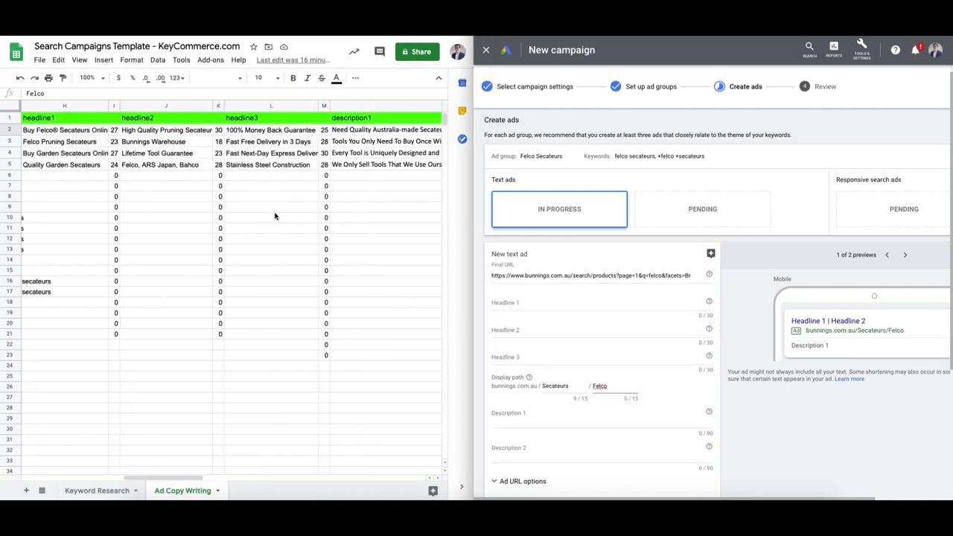
pyautogui.hscroll(-2, 136, 135)
pyautogui.click(105, 130)
pyautogui.hotkey('ctrl', 'c')
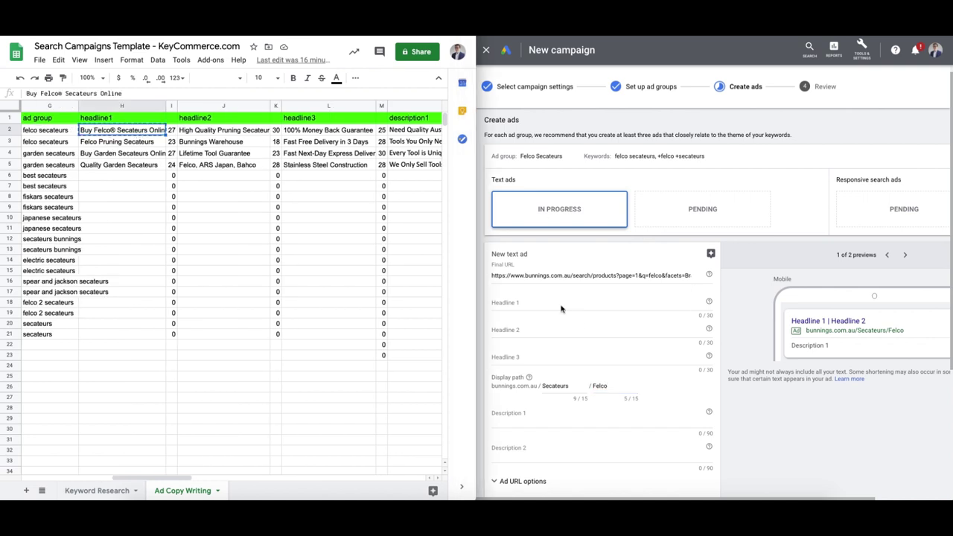
pyautogui.click(561, 305)
pyautogui.hotkey('ctrl', 'v')
# Copy headline 2, "High Quality Pruning Secateurs", and headline 3, "100% Money Back Guarantee", from the sheet into the ad.
pyautogui.click(207, 129)
pyautogui.hotkey('ctrl', 'c')
pyautogui.click(536, 327)
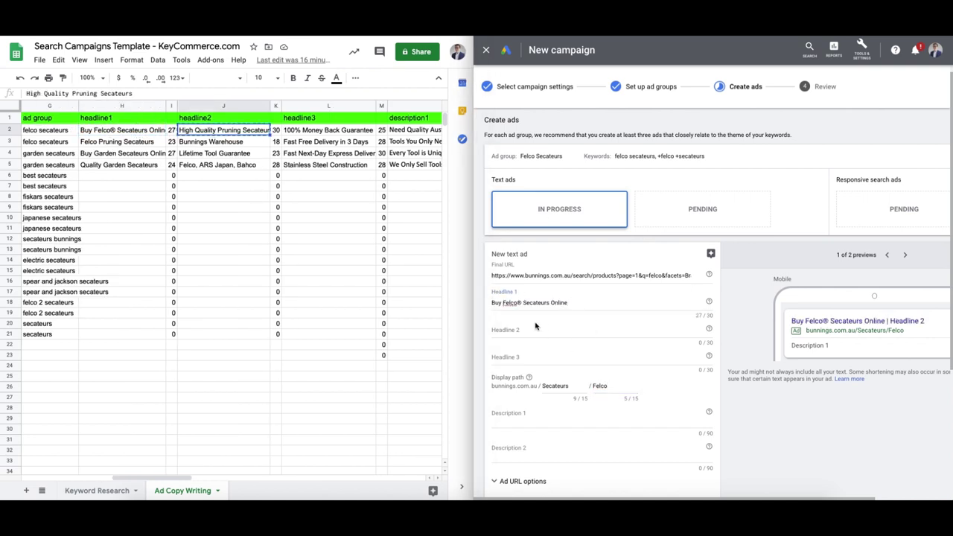
pyautogui.hotkey('ctrl', 'v')
pyautogui.click(325, 130)
pyautogui.hotkey('ctrl', 'c')
pyautogui.click(532, 358)
pyautogui.hotkey('ctrl', 'v')
# Copy description 1, "Need Quality Australia-made Secateurs for Your Pruning Job?", from the sheet into the ad.
pyautogui.click(419, 131)
pyautogui.hotkey('ctrl', 'c')
pyautogui.click(512, 414)
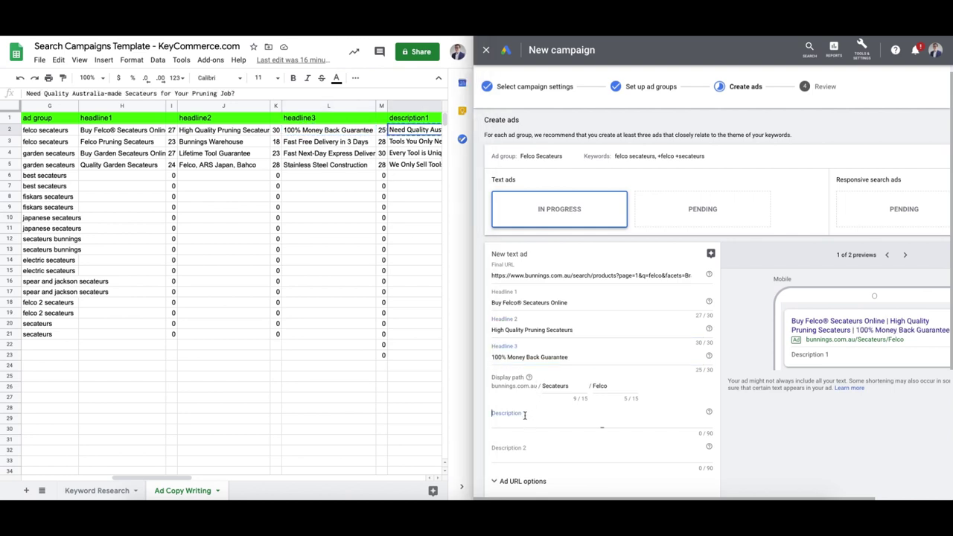
pyautogui.hotkey('ctrl', 'v')
# Copy description 2, "Our Felco Secateurs have a lifetime guarantee with 3-Day Free Express Shipping. Buy Now!", from the sheet into the ad.
pyautogui.hscroll(5, 296, 223)
pyautogui.click(436, 131)
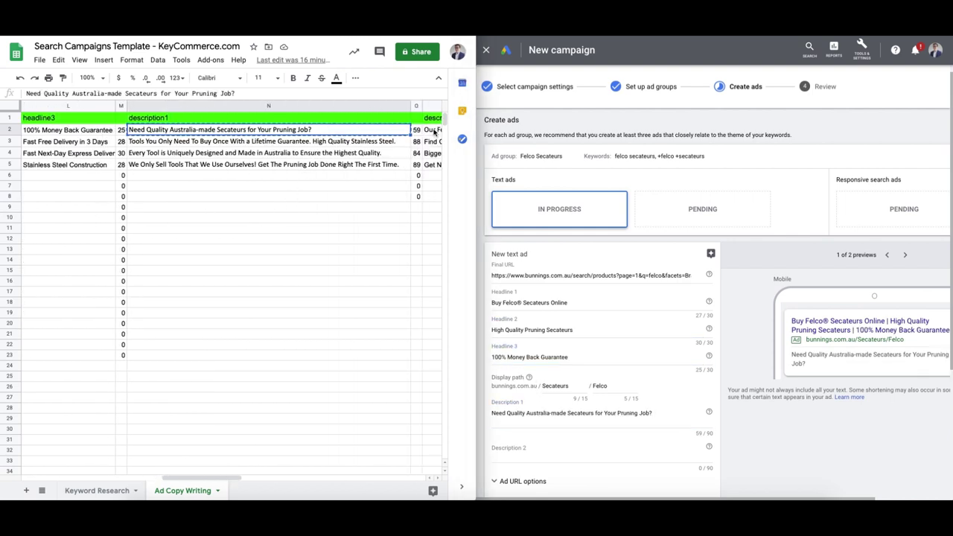
pyautogui.hotkey('ctrl', 'c')
pyautogui.click(637, 447)
pyautogui.hotkey('ctrl', 'v')
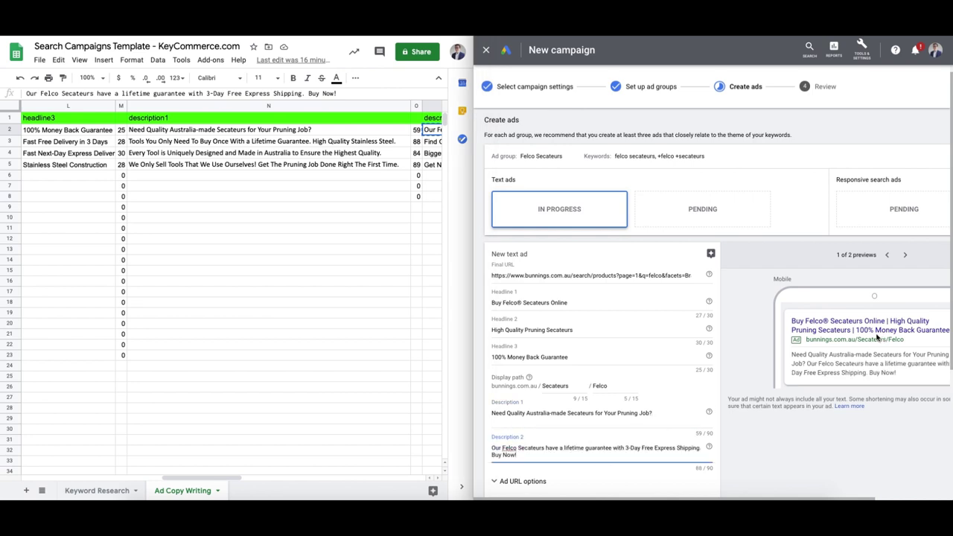
# Finish the first Felco ad, start the next one, and fill its final URL from the second felco secateurs row.
pyautogui.scroll(-2, 826, 341)
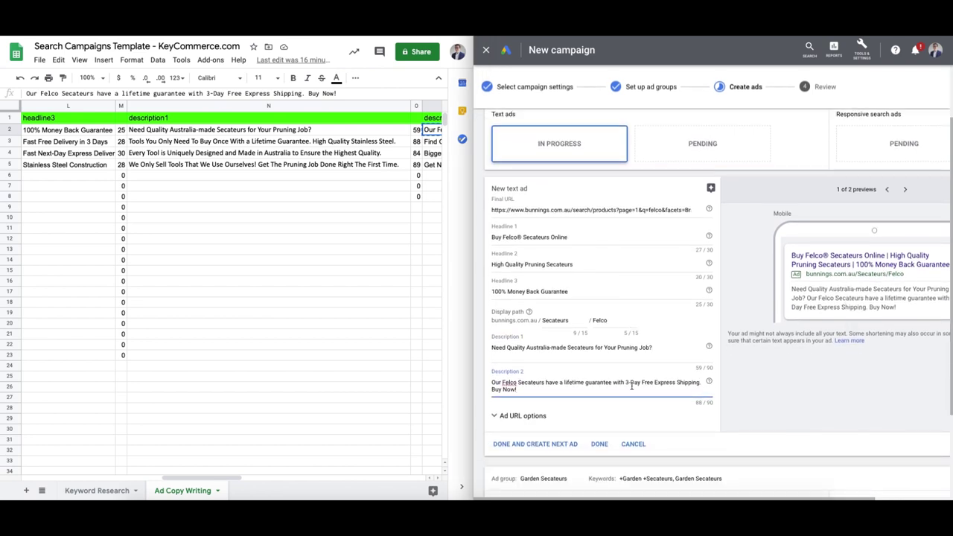
pyautogui.click(537, 445)
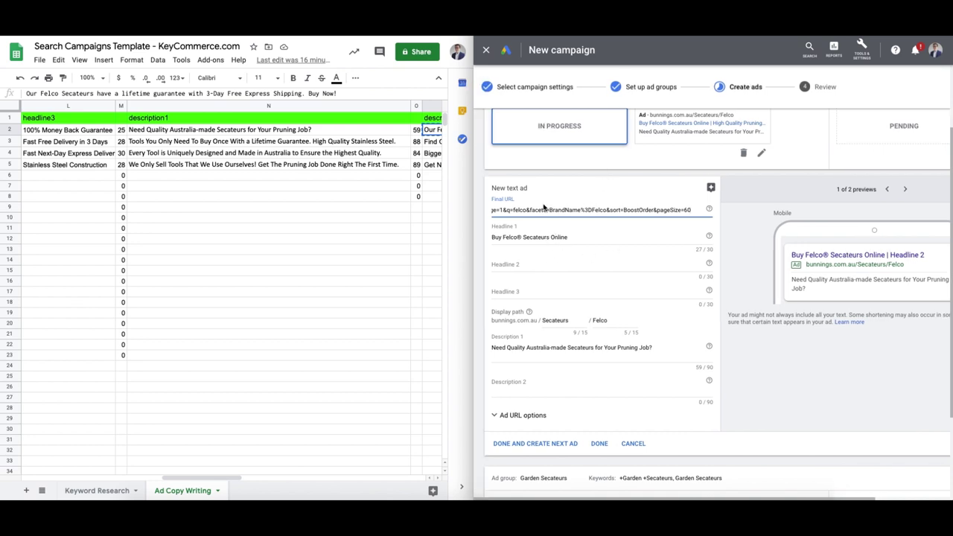
pyautogui.hscroll(5, 363, 141)
pyautogui.click(147, 141)
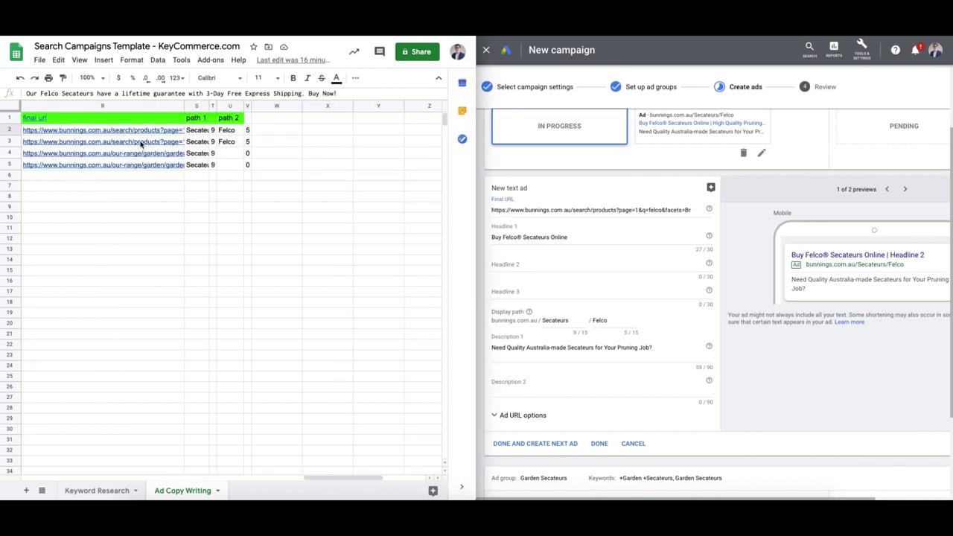
pyautogui.click(561, 194)
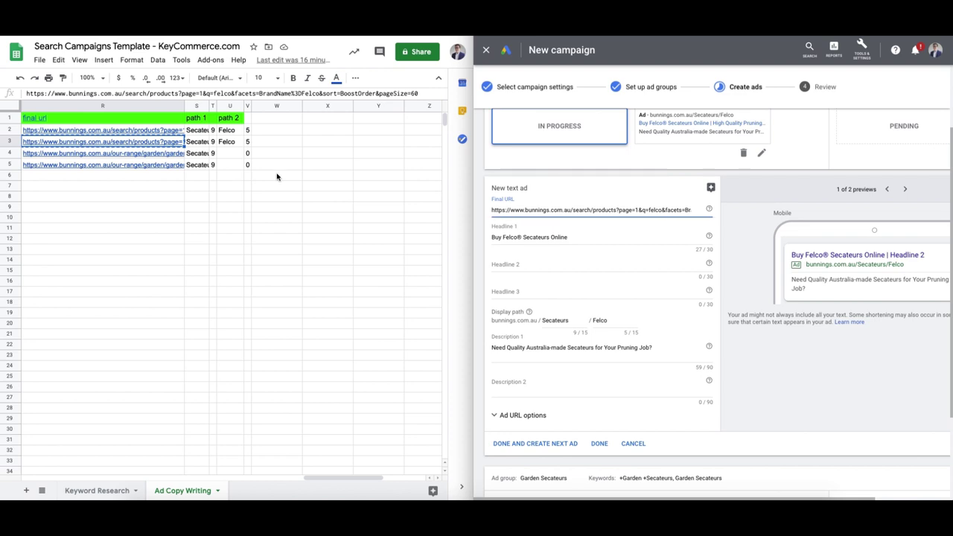
# Replace the second ad's headline 1 with "Felco Pruning Secateurs" from the template sheet.
pyautogui.click(208, 146)
pyautogui.hscroll(-5, 211, 141)
pyautogui.hscroll(-4, 211, 141)
pyautogui.click(110, 144)
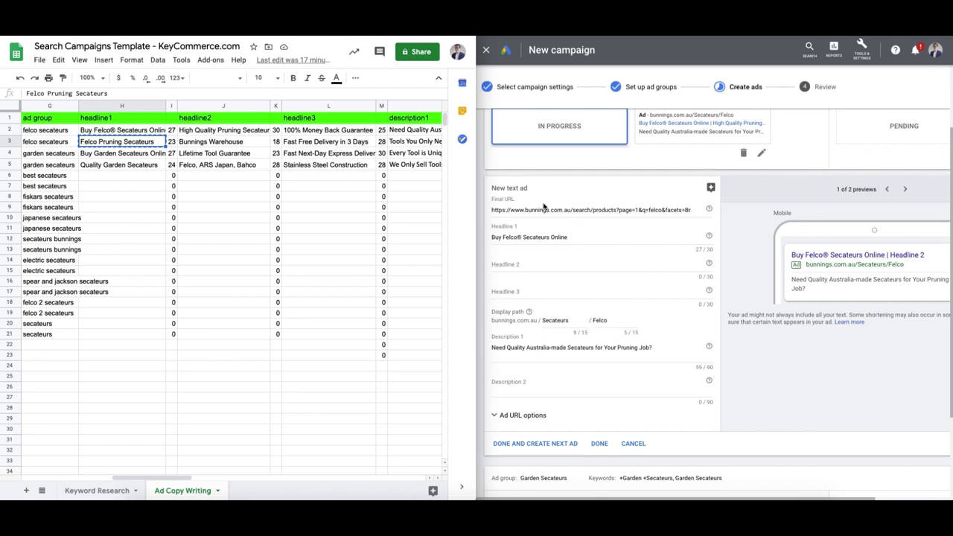
pyautogui.tripleClick(528, 236)
pyautogui.hotkey('ctrl', 'v')
# Copy headline 2, "Bunnings Warehouse", and headline 3, "Fast Free Delivery in 3 Days", from the sheet into the second ad.
pyautogui.click(241, 147)
pyautogui.hotkey('ctrl', 'c')
pyautogui.click(551, 265)
pyautogui.hotkey('ctrl', 'v')
pyautogui.click(328, 142)
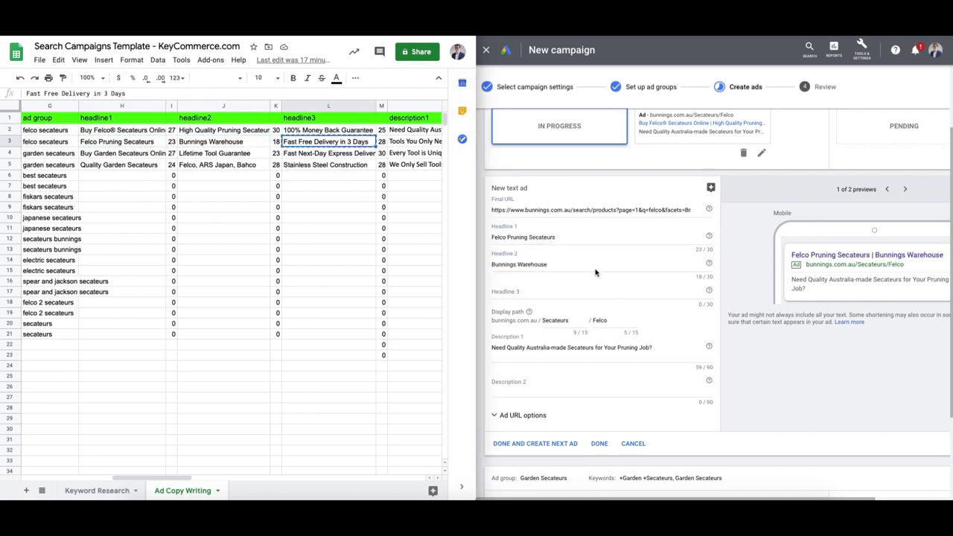
pyautogui.hotkey('ctrl', 'c')
pyautogui.click(535, 290)
pyautogui.hotkey('ctrl', 'v')
pyautogui.click(413, 142)
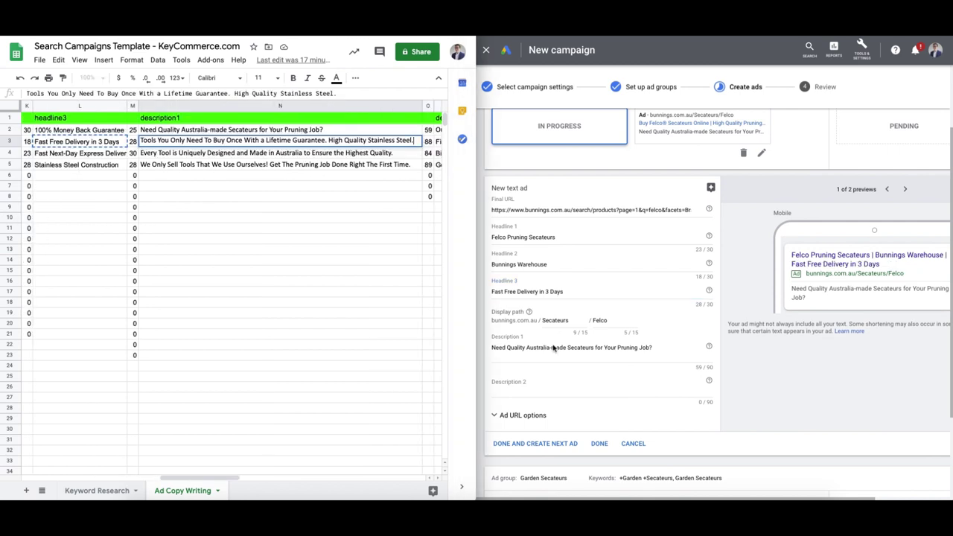
pyautogui.click(532, 355)
pyautogui.tripleClick(531, 355)
pyautogui.hotkey('ctrl', 'v')
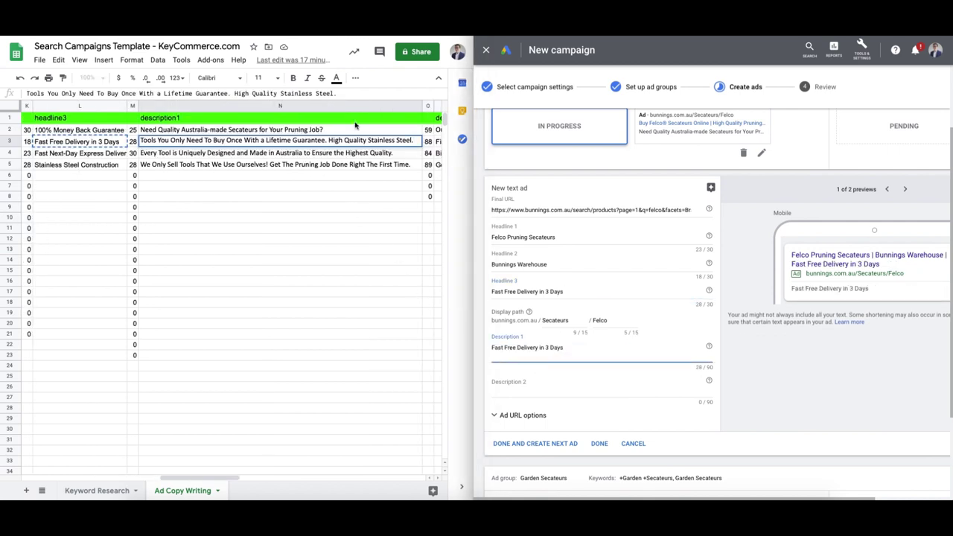
# Replace description 1 with "Tools You Only Need To Buy Once With a Lifetime Guarantee. High Quality Stainless Steel." from the sheet.
pyautogui.click(327, 142)
pyautogui.hotkey('ctrl', 'c')
pyautogui.click(519, 347)
pyautogui.tripleClick(518, 347)
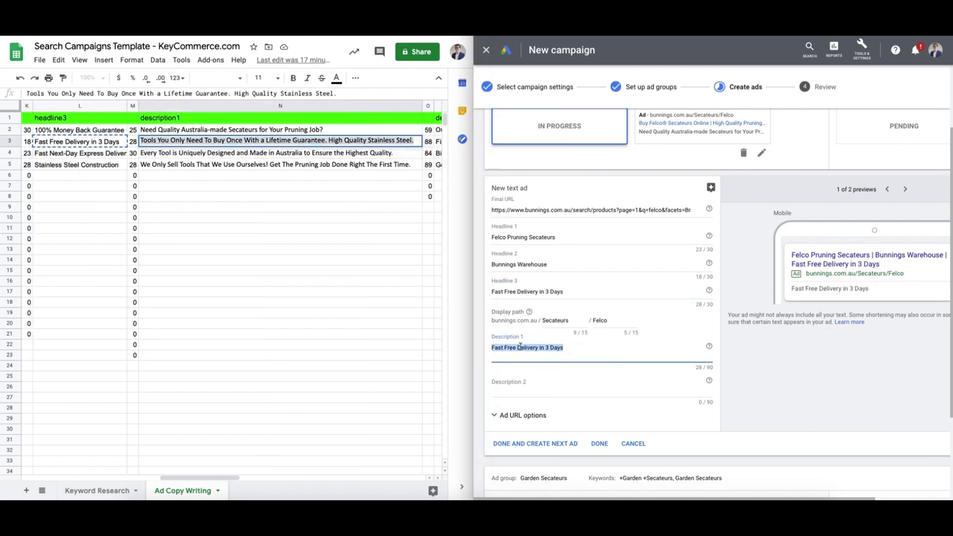
pyautogui.hotkey('ctrl', 'v')
# Fill description 2 with "Find Our Tools Elsewhere for Cheaper and We'll Beat it by 10%. Shop Secateurs Now." from the sheet and finish the ad.
pyautogui.hscroll(2, 295, 168)
pyautogui.click(355, 141)
pyautogui.hotkey('ctrl', 'c')
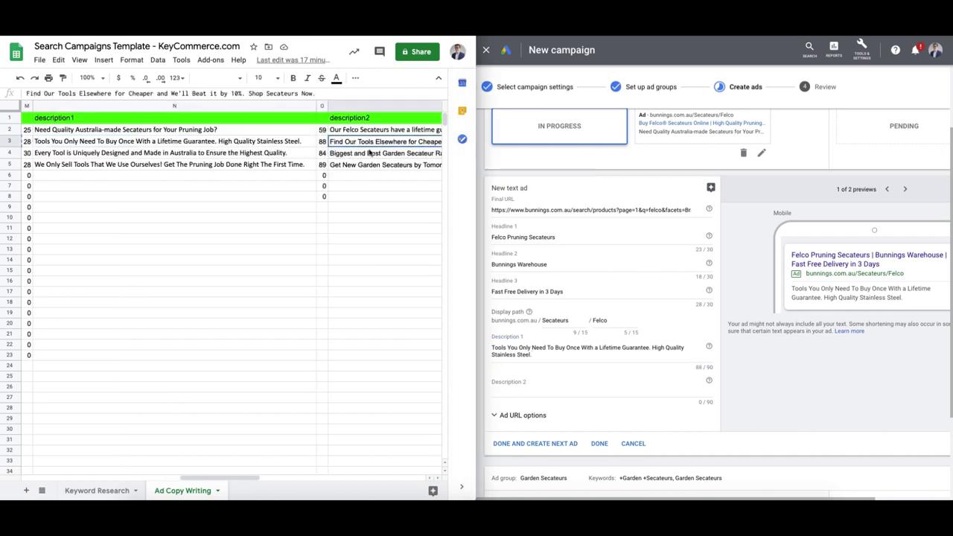
pyautogui.click(534, 389)
pyautogui.hotkey('ctrl', 'v')
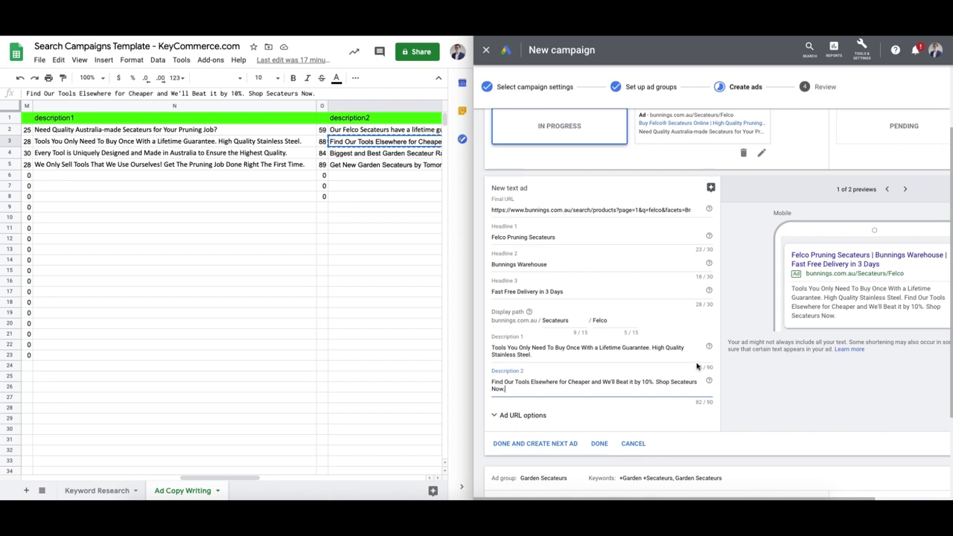
pyautogui.click(599, 443)
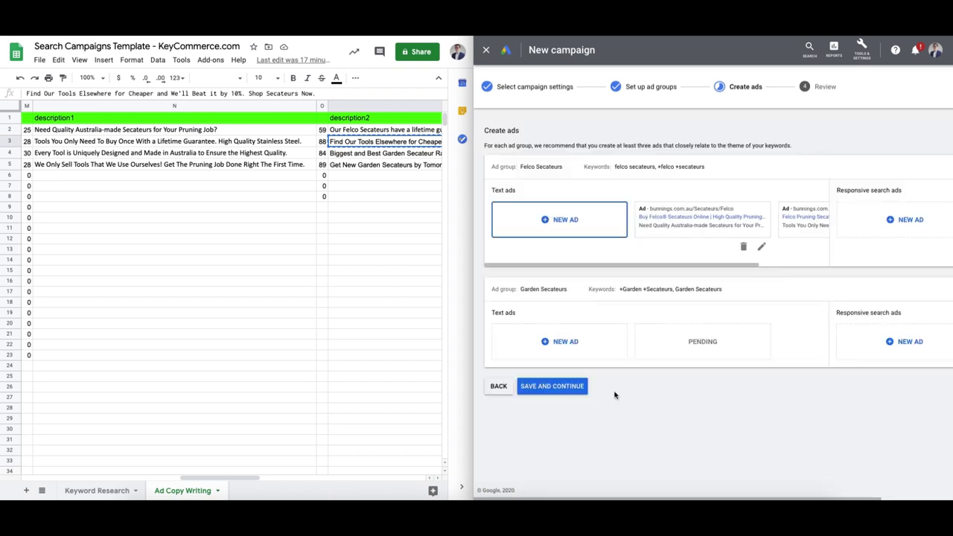
# Start a new text ad in the Garden Secateurs ad group with headline 1 "Buy Garden Secateurs Online" from the template sheet.
pyautogui.moveTo(617, 166); pyautogui.dragTo(648, 166)
pyautogui.click(562, 341)
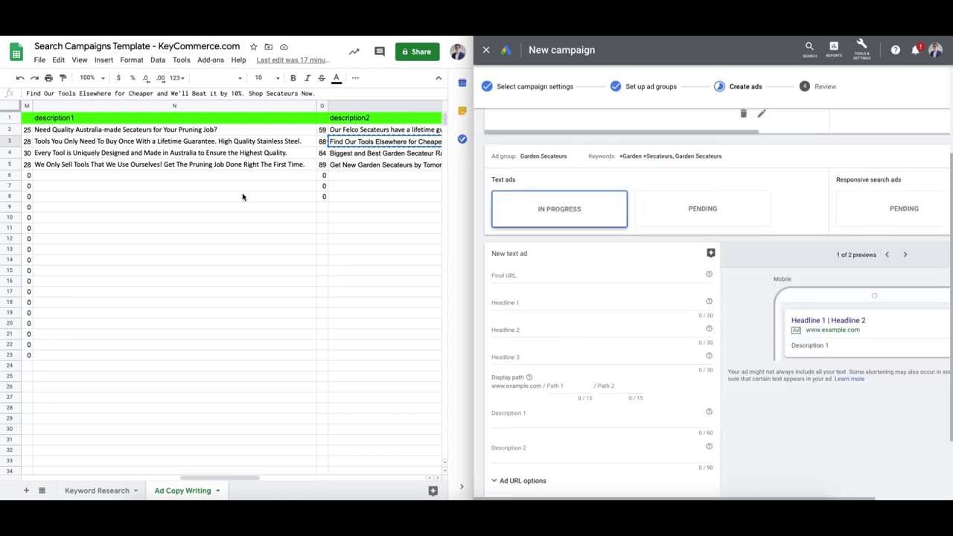
pyautogui.hscroll(-10, 242, 197)
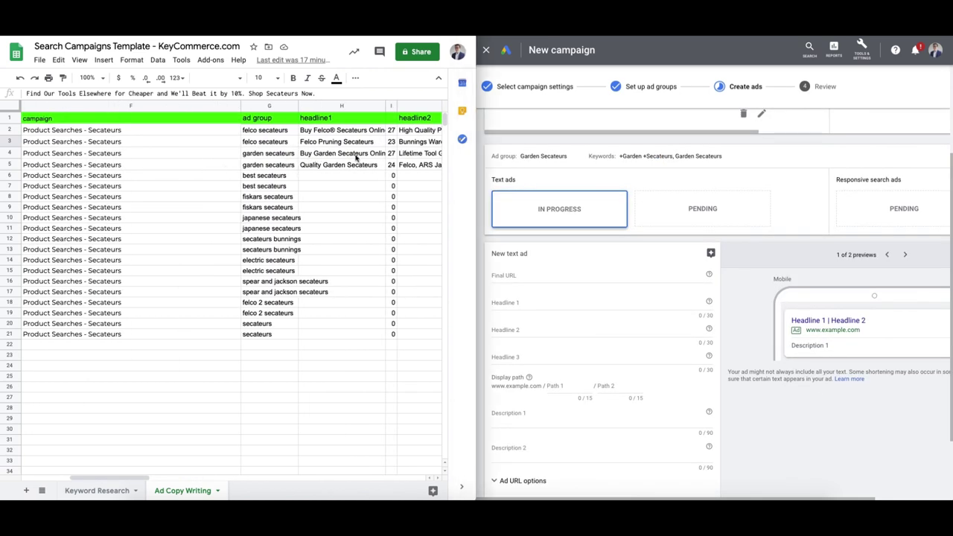
pyautogui.click(347, 154)
pyautogui.hotkey('ctrl', 'c')
pyautogui.click(524, 302)
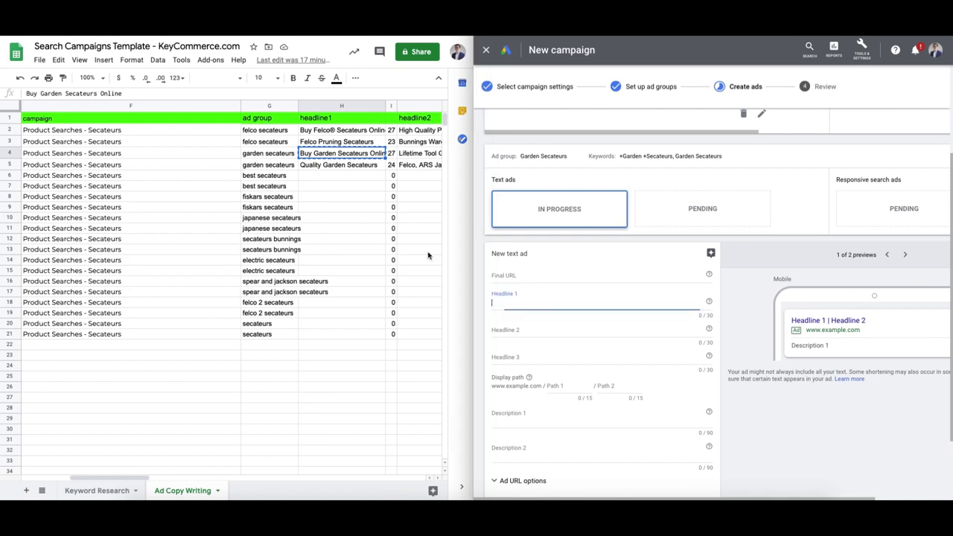
pyautogui.hotkey('ctrl', 'v')
# Copy headline 2, "Lifetime Tool Guarantee", and headline 3, "Fast Next-Day Express Delivery", from the sheet into the garden secateurs ad.
pyautogui.click(419, 152)
pyautogui.click(513, 328)
pyautogui.hotkey('ctrl', 'v')
pyautogui.hscroll(8, 357, 193)
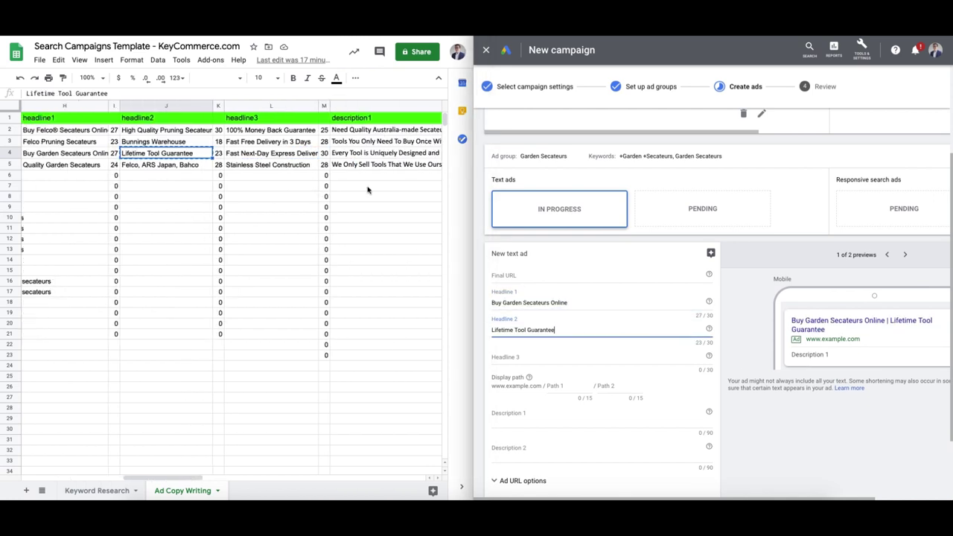
pyautogui.click(270, 154)
pyautogui.click(532, 366)
pyautogui.hotkey('ctrl', 'v')
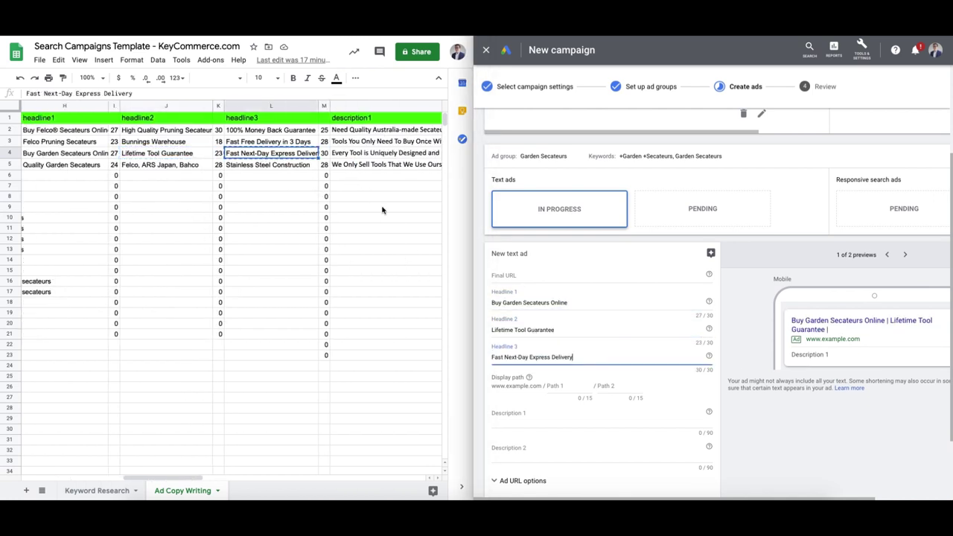
# Fill description 1 with "Every Tool is Uniquely Designed and Made in Australia to Ensure the Highest Quality." from the sheet.
pyautogui.click(386, 153)
pyautogui.hotkey('ctrl', 'c')
pyautogui.click(553, 434)
pyautogui.hotkey('ctrl', 'v')
# Fill description 2 with "Biggest and Best Garden Secateur Range in Australia. Shop Online Now." from the sheet.
pyautogui.hscroll(6, 357, 223)
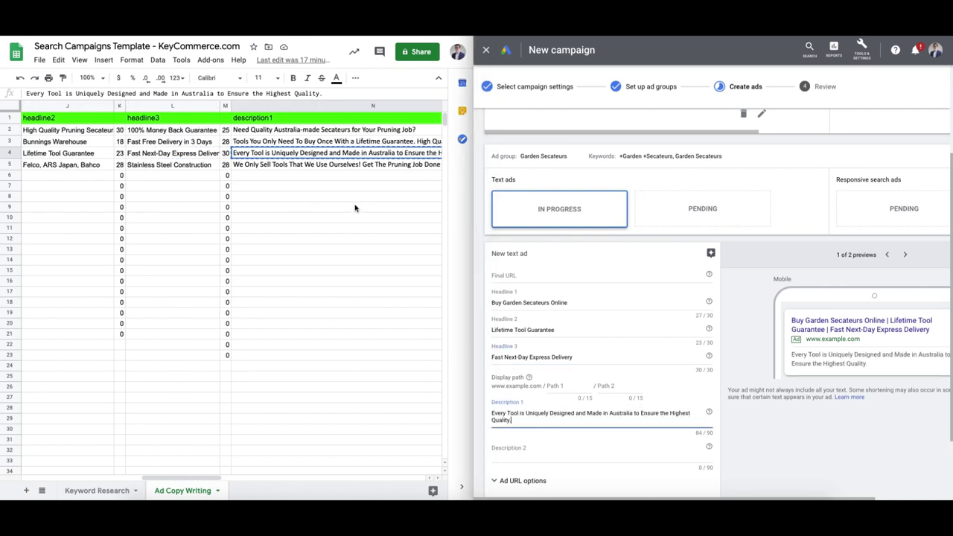
pyautogui.click(386, 153)
pyautogui.hotkey('ctrl', 'c')
pyautogui.click(538, 445)
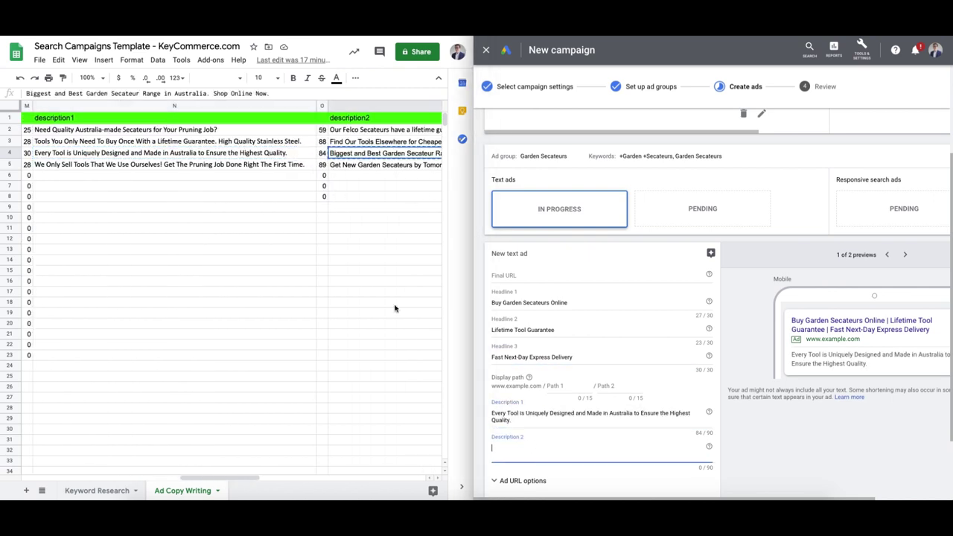
pyautogui.hotkey('ctrl', 'v')
# Copy the final URL from the first garden secateurs row and set display path 1 to "Secateurs".
pyautogui.hscroll(6, 357, 181)
pyautogui.click(150, 156)
pyautogui.hotkey('ctrl', 'c')
pyautogui.click(540, 275)
pyautogui.hotkey('ctrl', 'v')
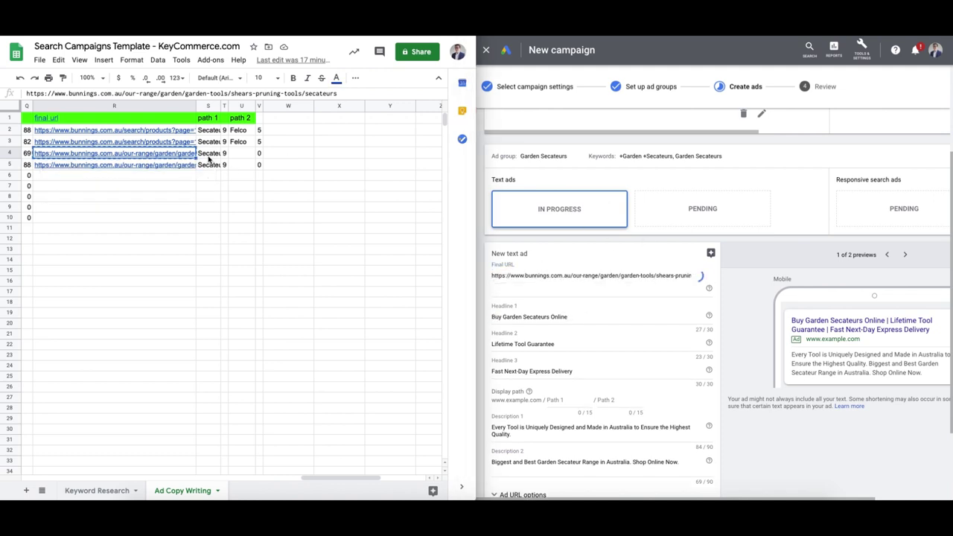
pyautogui.click(209, 152)
pyautogui.hotkey('ctrl', 'c')
pyautogui.click(580, 402)
pyautogui.hotkey('ctrl', 'v')
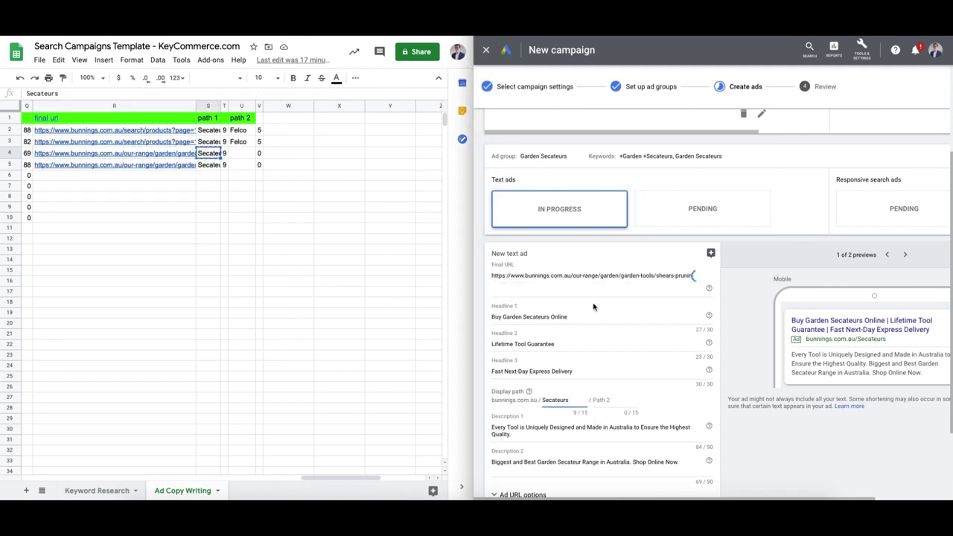
# Finish the first garden ad and start the next one, replacing headline 1 with "Quality Garden Secateurs" from the sheet.
pyautogui.scroll(-1, 622, 321)
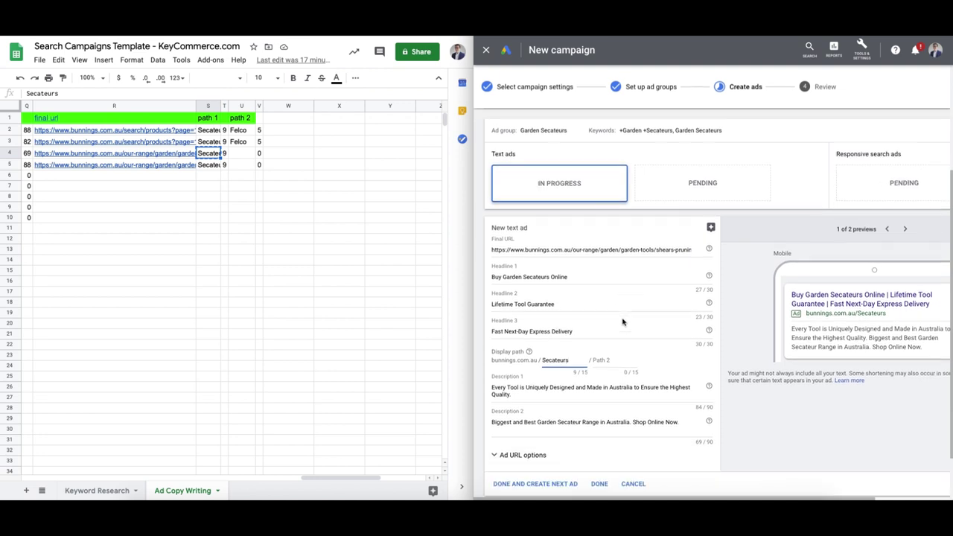
pyautogui.click(534, 483)
pyautogui.hscroll(-10, 258, 177)
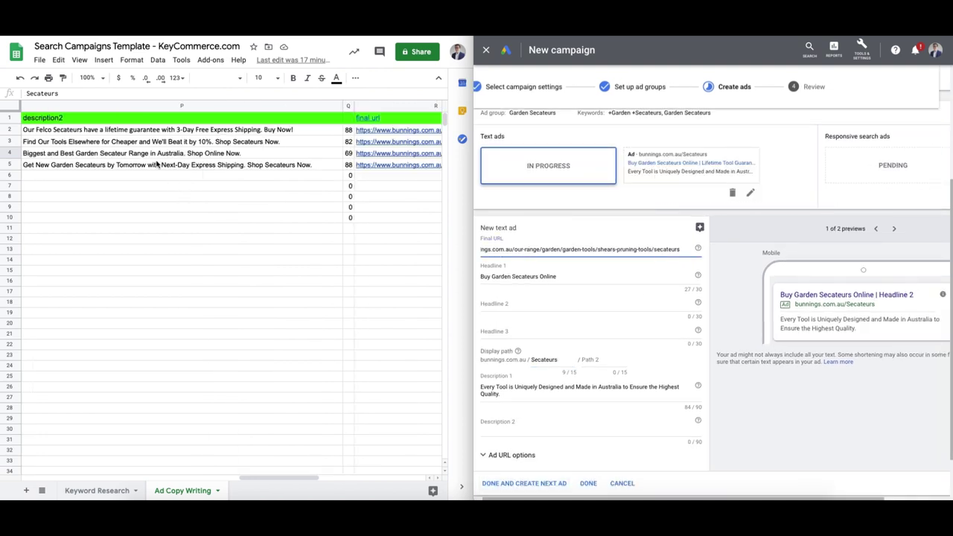
pyautogui.hscroll(8, 259, 176)
pyautogui.hscroll(-3, 137, 169)
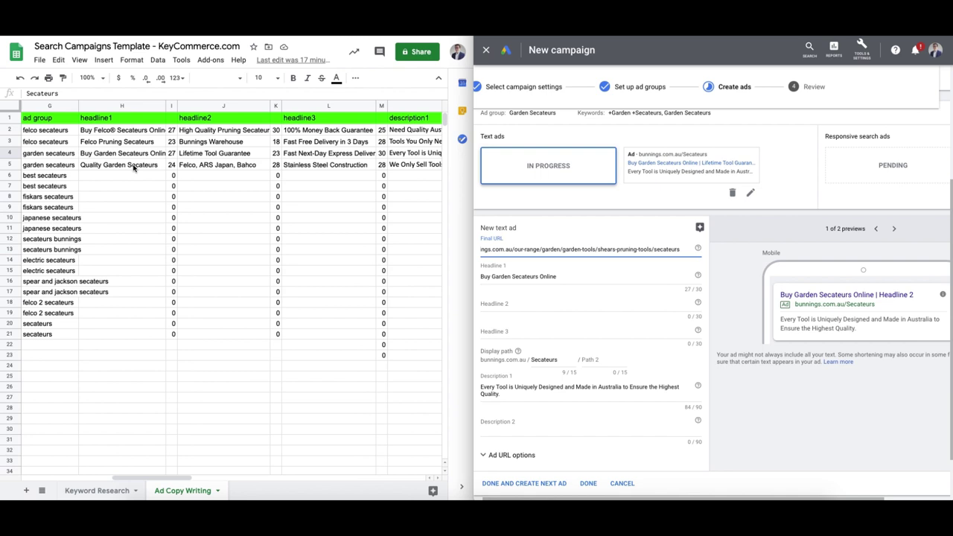
pyautogui.click(107, 169)
pyautogui.hotkey('ctrl', 'c')
pyautogui.tripleClick(557, 276)
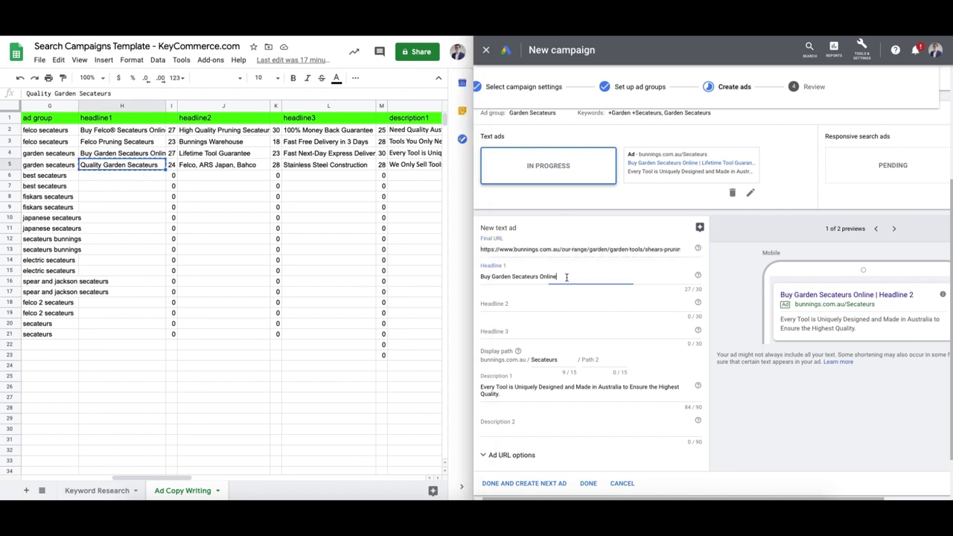
pyautogui.hotkey('ctrl', 'v')
# Copy headline 2, "Felco, ARS Japan, Bahco", and headline 3, "Stainless Steel Construction", from the sheet into the second garden ad.
pyautogui.click(216, 165)
pyautogui.hotkey('ctrl', 'c')
pyautogui.click(518, 306)
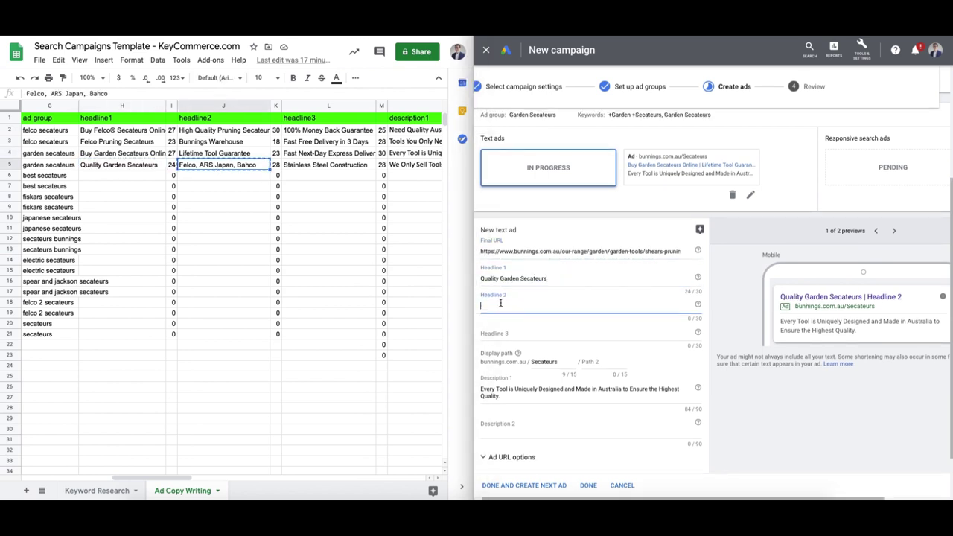
pyautogui.hotkey('ctrl', 'v')
pyautogui.click(328, 165)
pyautogui.hotkey('ctrl', 'c')
pyautogui.click(508, 332)
pyautogui.hotkey('ctrl', 'v')
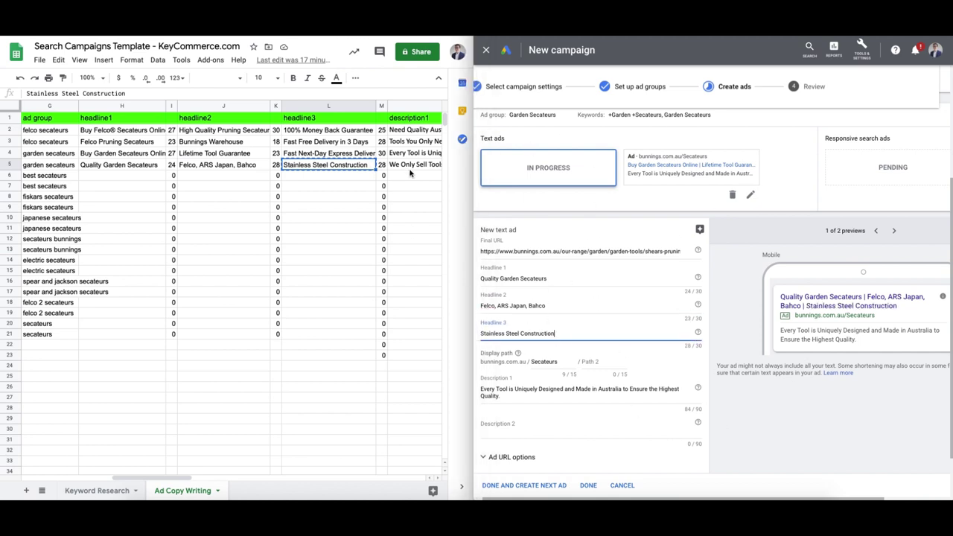
# Replace description 1 with "We Only Sell Tools That We Use Ourselves! Get The Pruning Job Done Right The First Time." from the sheet.
pyautogui.click(410, 165)
pyautogui.hotkey('ctrl', 'c')
pyautogui.tripleClick(512, 395)
pyautogui.hotkey('ctrl', 'v')
# Fill description 2 with "Get New Garden Secateurs by Tomorrow with Next-Day Express Shipping. Shop Secateurs Now." from the sheet.
pyautogui.hscroll(5, 357, 188)
pyautogui.hscroll(2, 357, 187)
pyautogui.click(362, 165)
pyautogui.hotkey('ctrl', 'c')
pyautogui.click(549, 429)
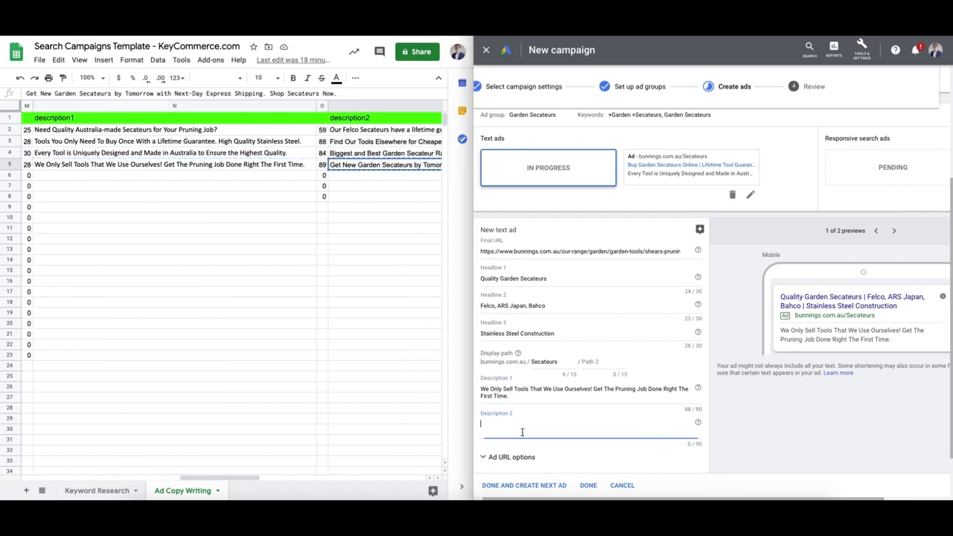
pyautogui.hotkey('ctrl', 'v')
# Check the final URL and path columns in the sheet, finish the second garden ad and publish the campaign.
pyautogui.hscroll(3, 296, 232)
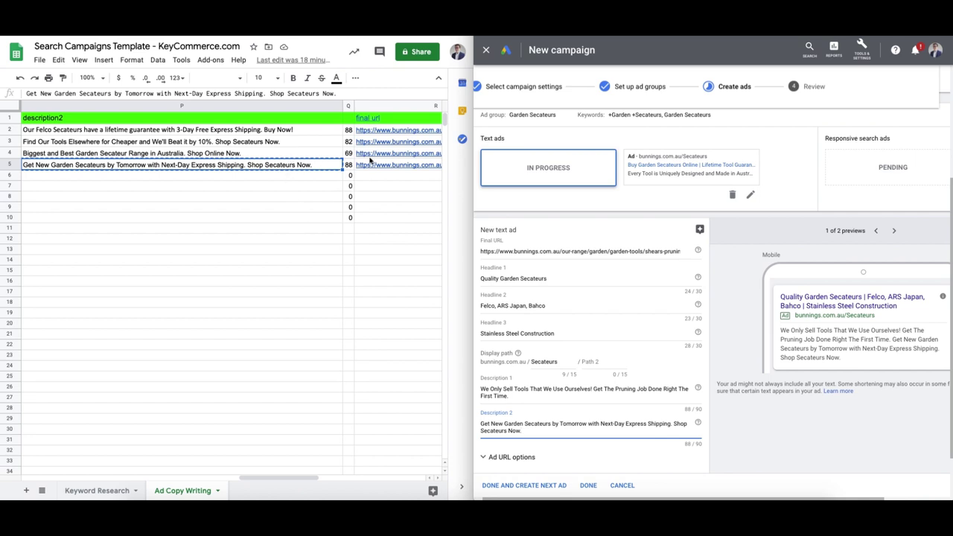
pyautogui.scroll(-1, 543, 312)
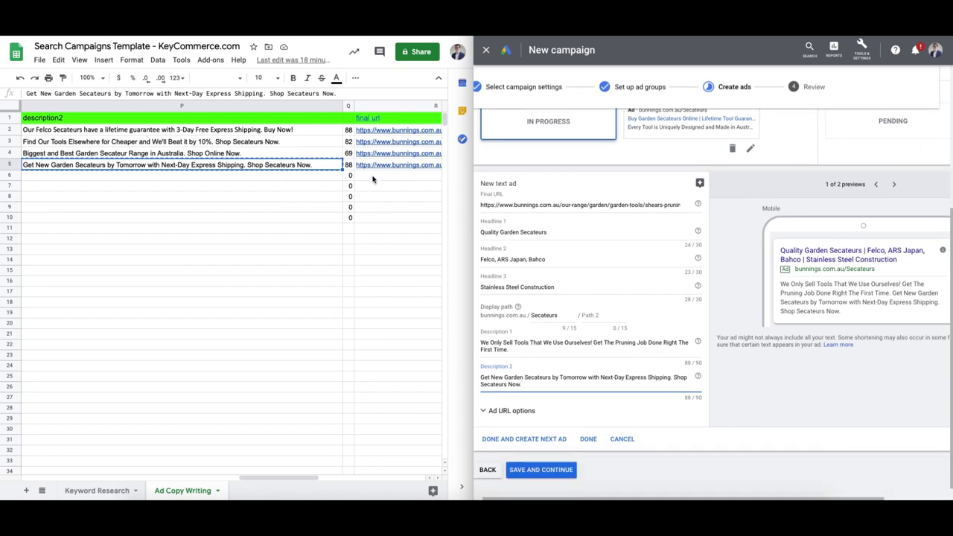
pyautogui.hscroll(4, 369, 181)
pyautogui.hscroll(-4, 298, 186)
pyautogui.hscroll(2, 298, 189)
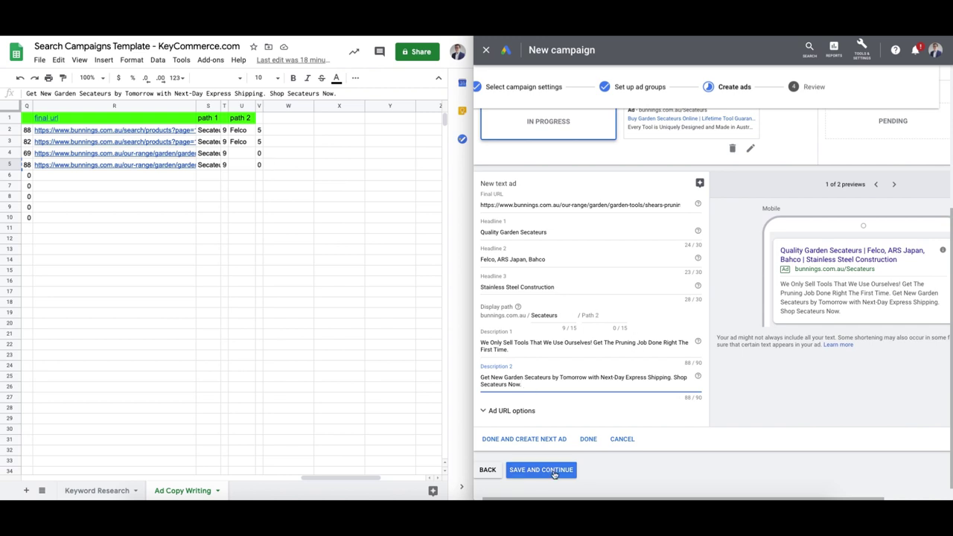
pyautogui.click(587, 439)
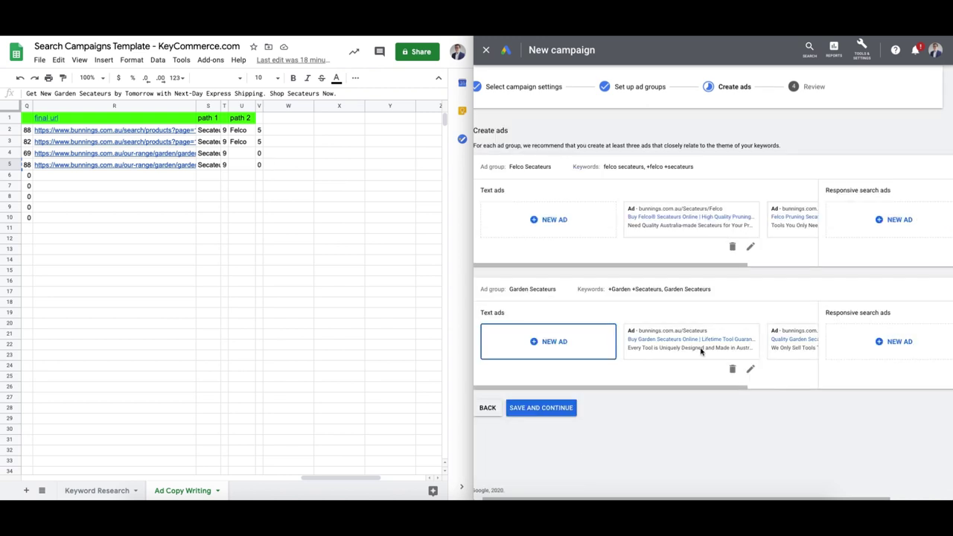
pyautogui.click(567, 407)
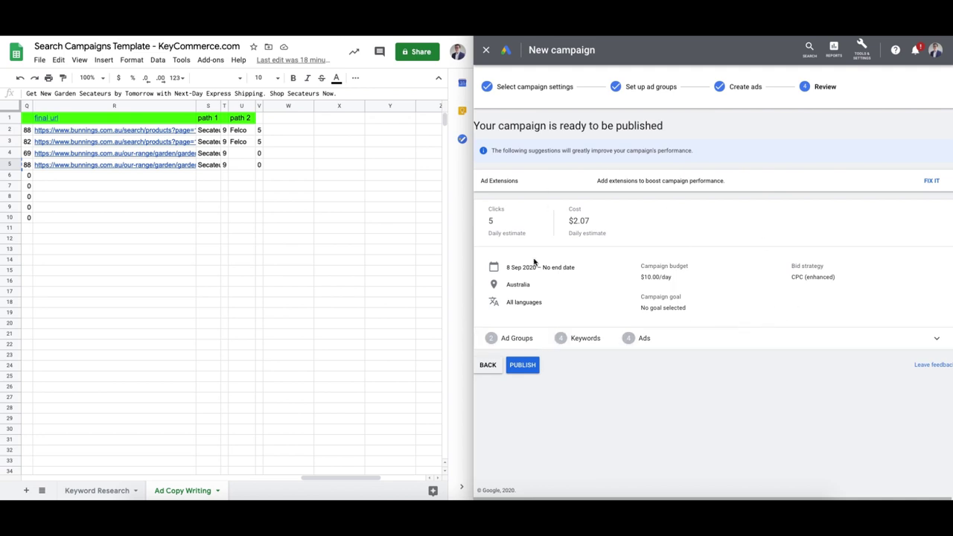
pyautogui.click(523, 365)
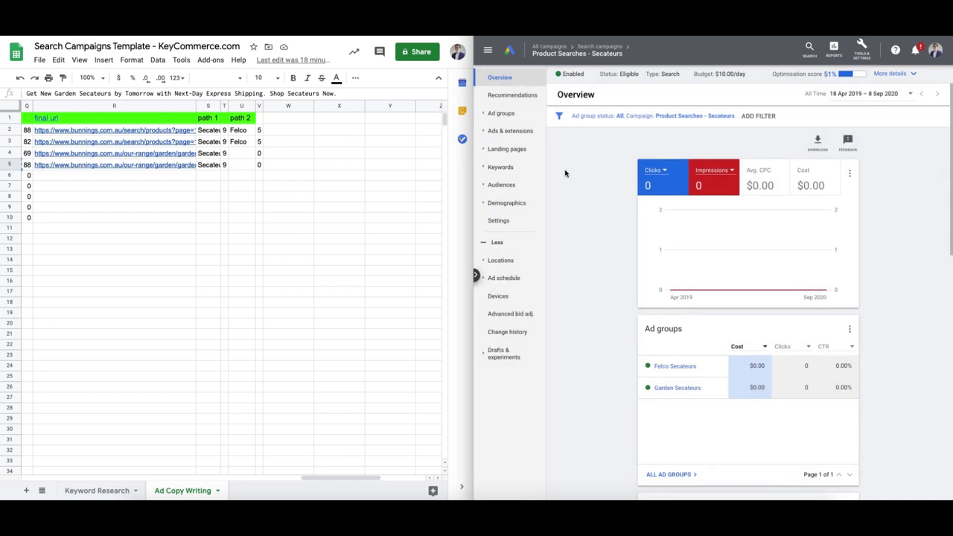
# Review the published campaign's ad groups and examine the search keywords in the Felco Secateurs ad group.
pyautogui.click(507, 113)
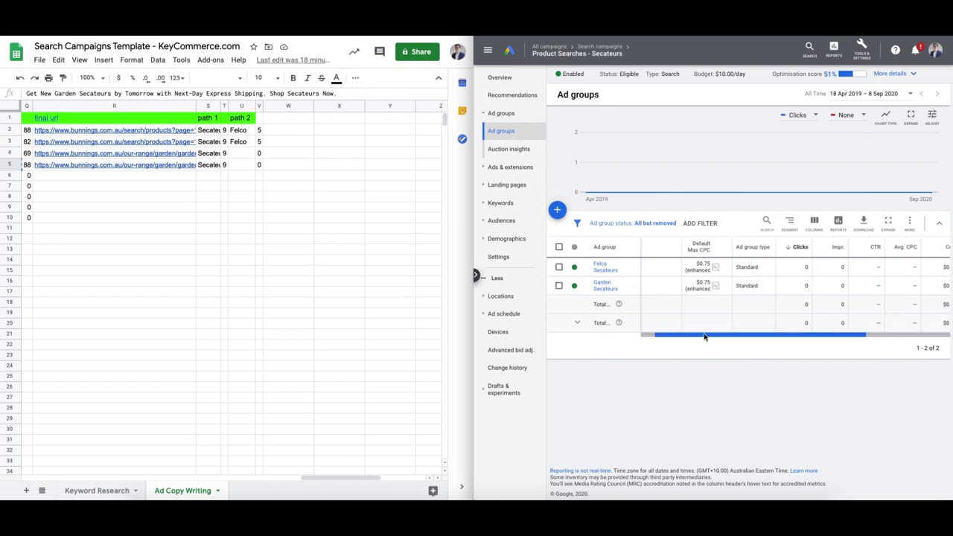
pyautogui.click(603, 267)
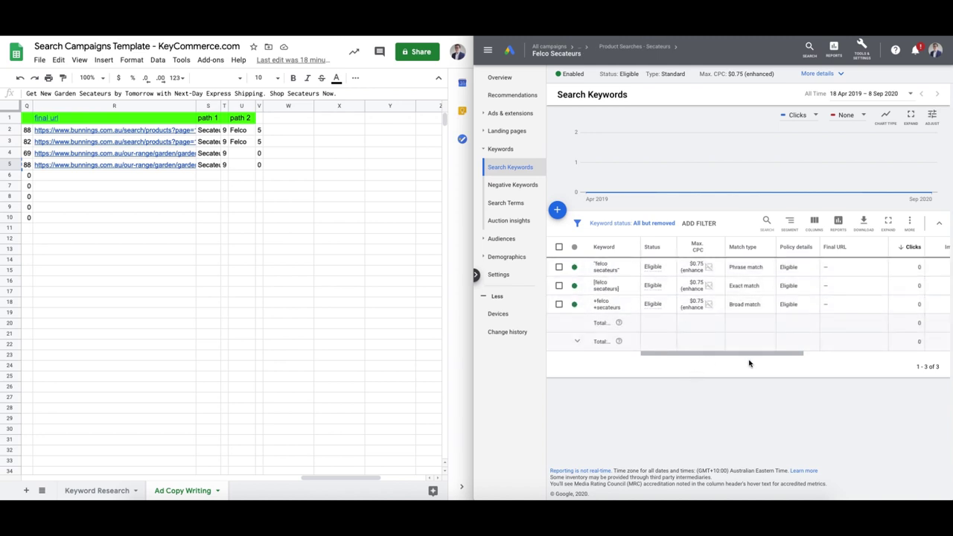
pyautogui.hscroll(5, 773, 358)
pyautogui.hscroll(-5, 772, 358)
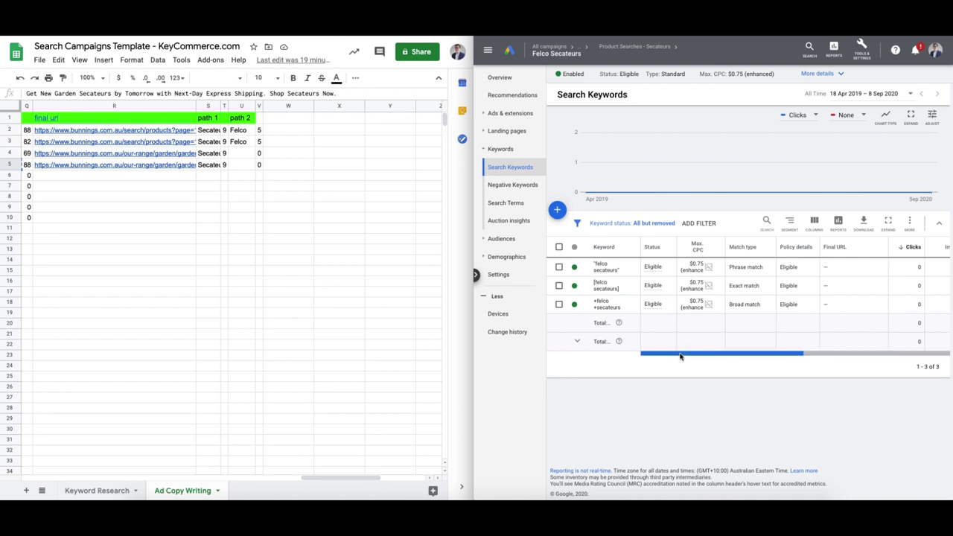
pyautogui.moveTo(679, 356); pyautogui.dragTo(651, 349)
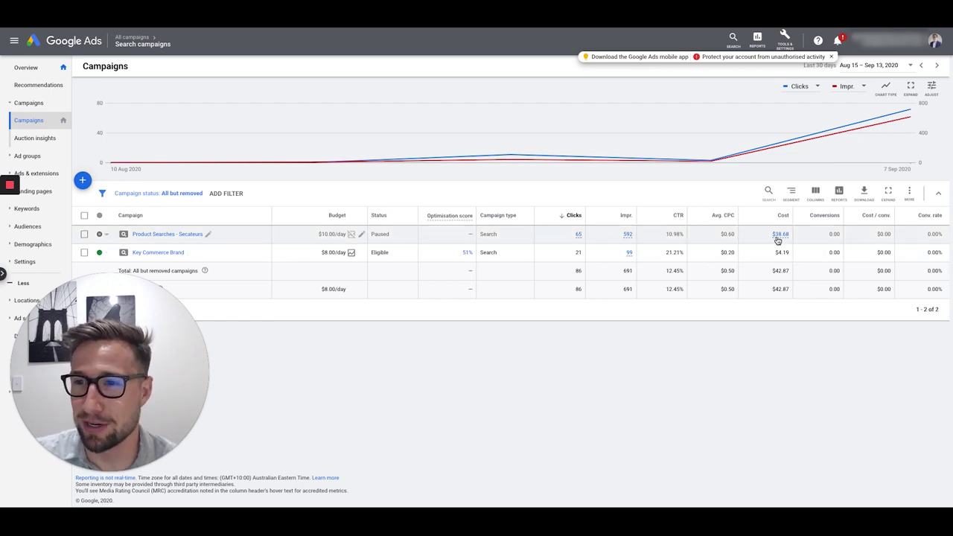
# Examine the Product Searches - Secateurs campaign's cost and conversions, and open its ad groups to compare their click-through rates.
pyautogui.moveTo(779, 240)
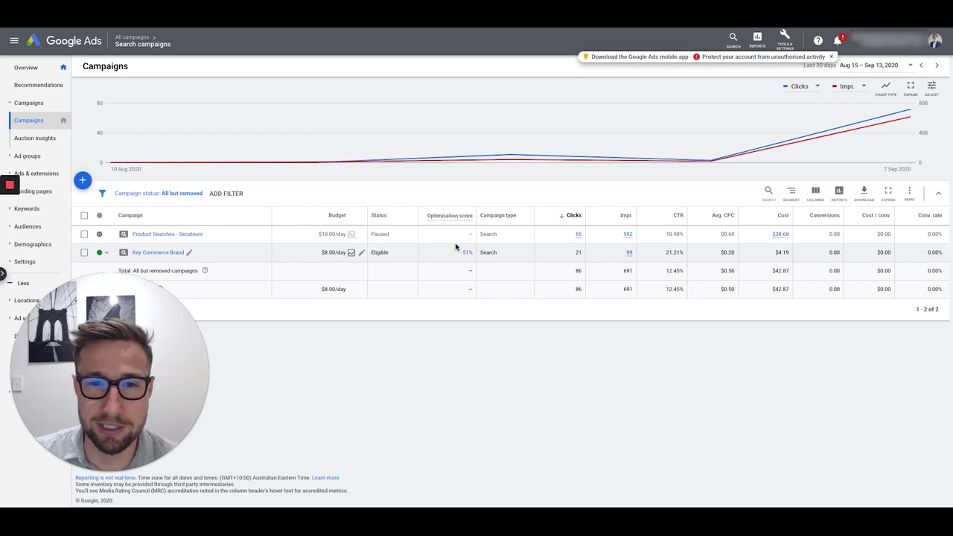
pyautogui.doubleClick(834, 234)
pyautogui.click(182, 236)
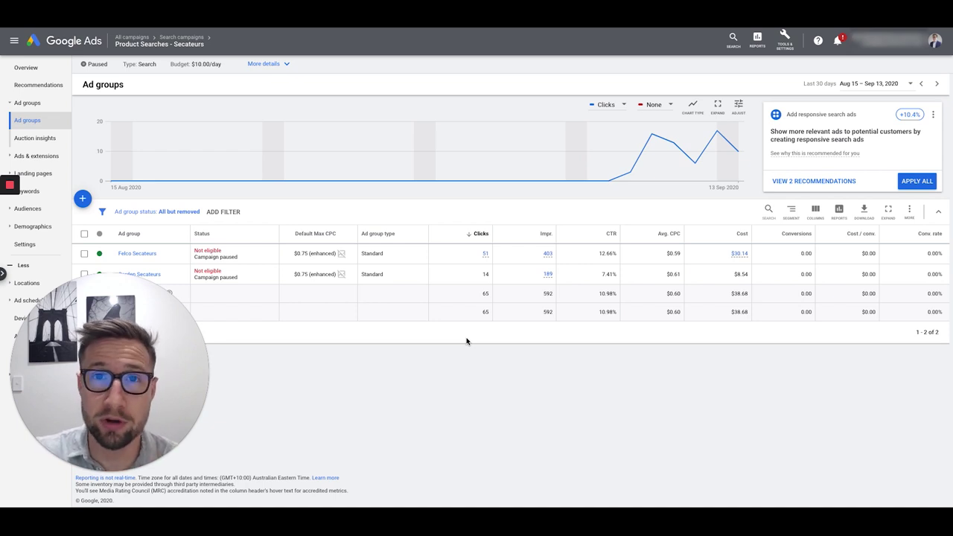
pyautogui.tripleClick(615, 254)
pyautogui.tripleClick(605, 294)
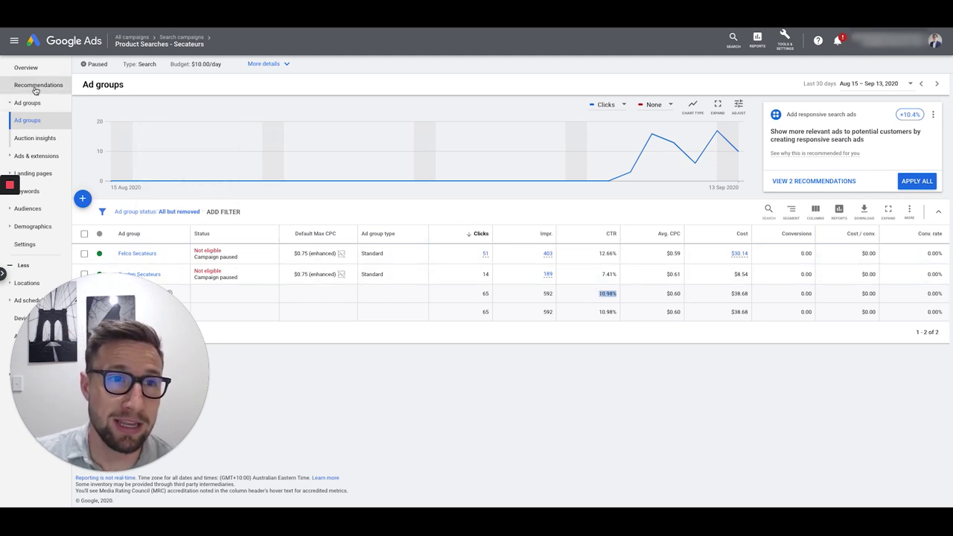
# Return from the campaign's ad groups to the list of all search campaigns.
pyautogui.click(170, 40)
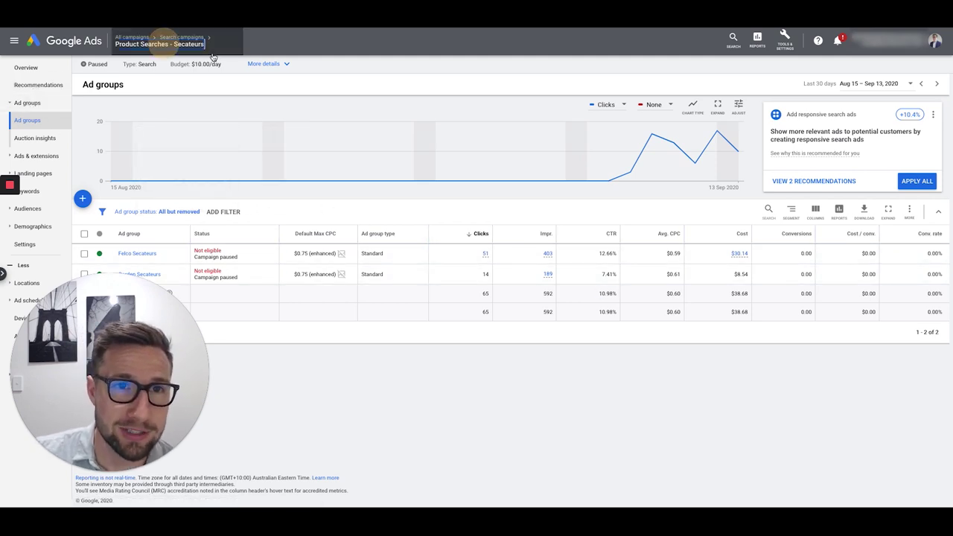
pyautogui.click(182, 37)
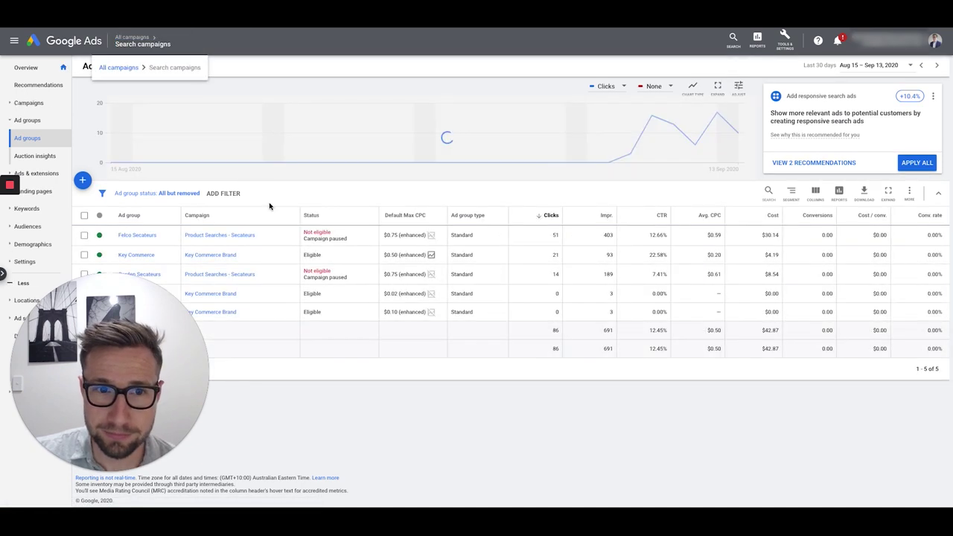
pyautogui.click(31, 102)
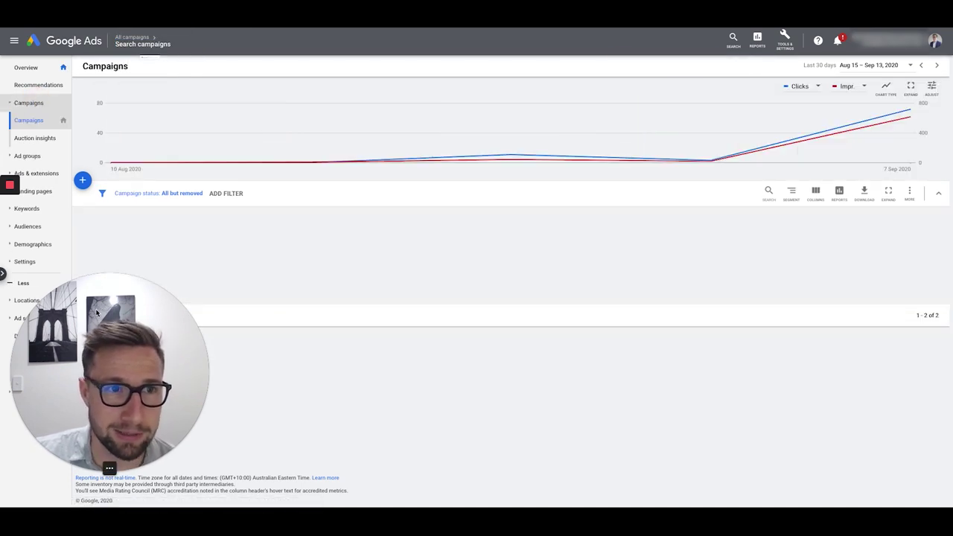
# Check the Key Commerce Brand campaign's click-through rate, then open Product Searches - Secateurs and examine the Garden Secateurs ad group's click-through rate and average CPC.
pyautogui.doubleClick(683, 253)
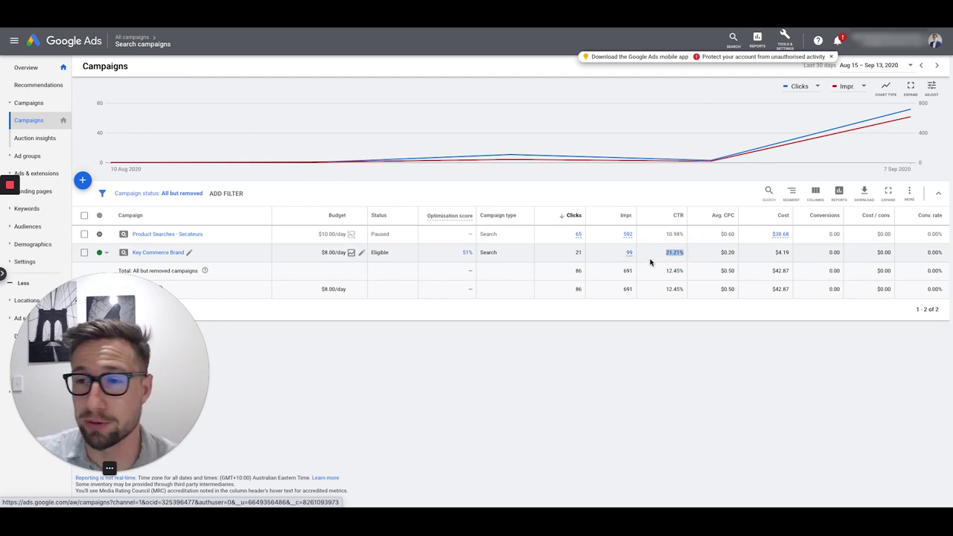
pyautogui.click(173, 235)
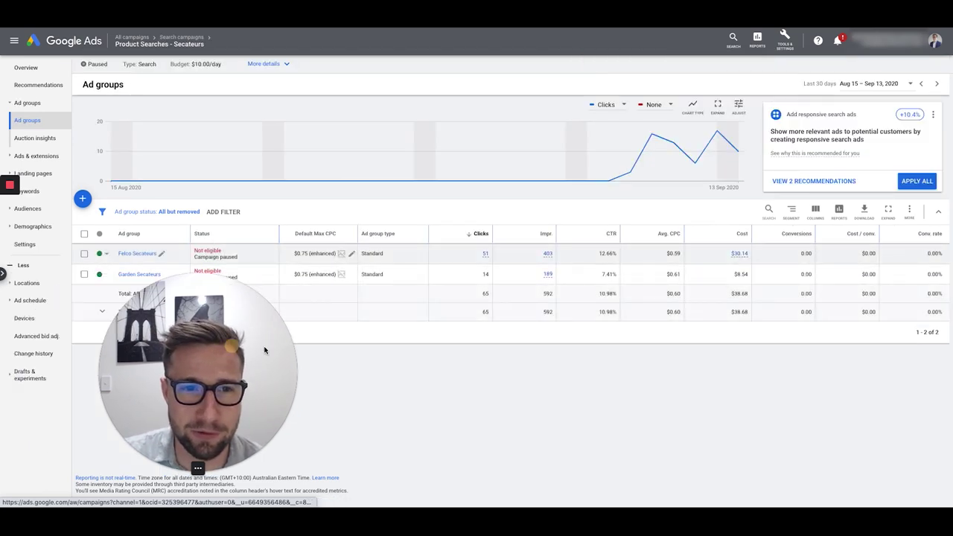
pyautogui.doubleClick(609, 274)
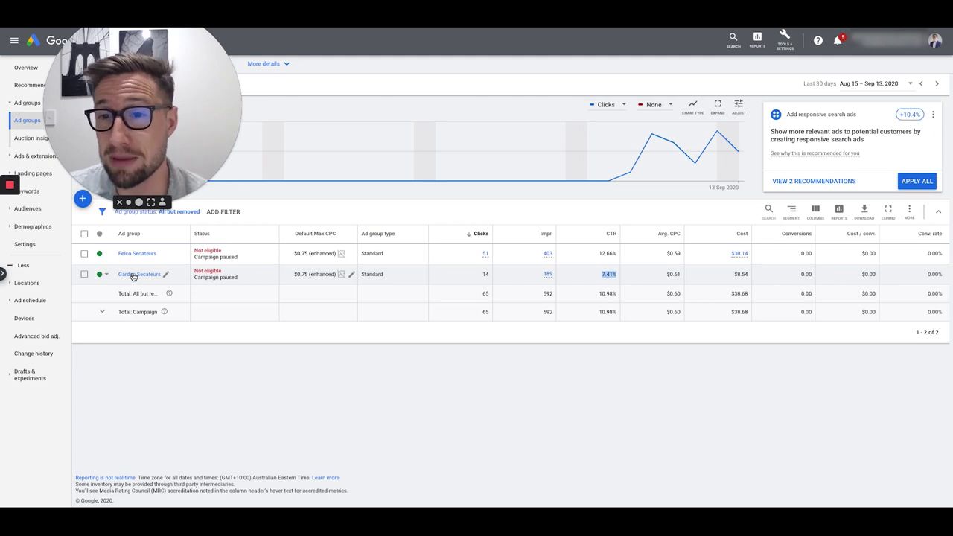
pyautogui.doubleClick(673, 275)
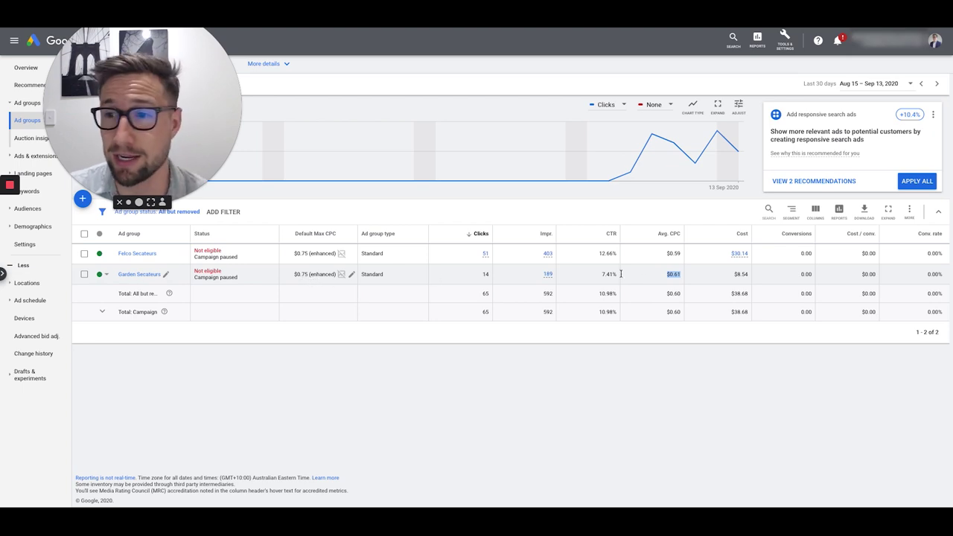
pyautogui.click(755, 276)
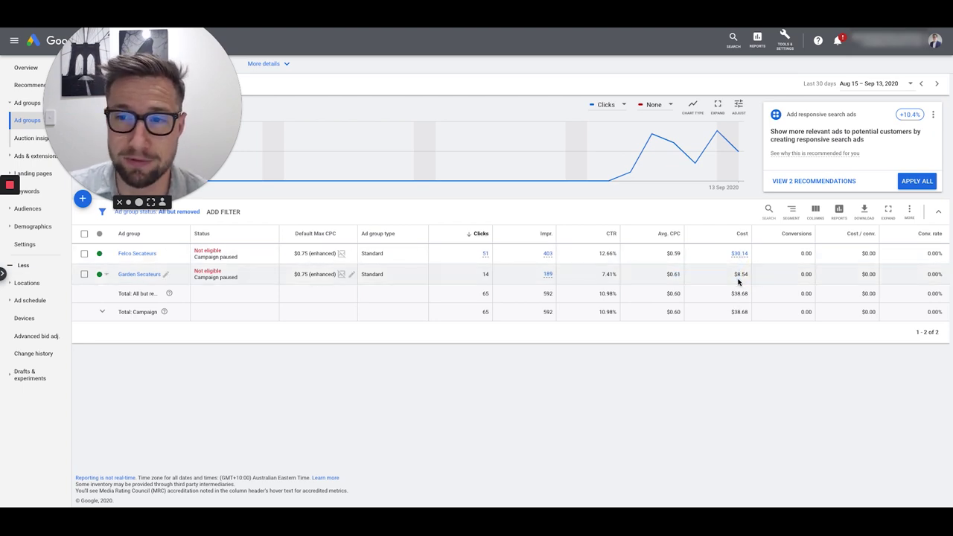
# Open the Felco Secateurs ad group's search keywords and examine the exact-match keyword's click-through rate and CPC, and each keyword's conversions.
pyautogui.click(146, 254)
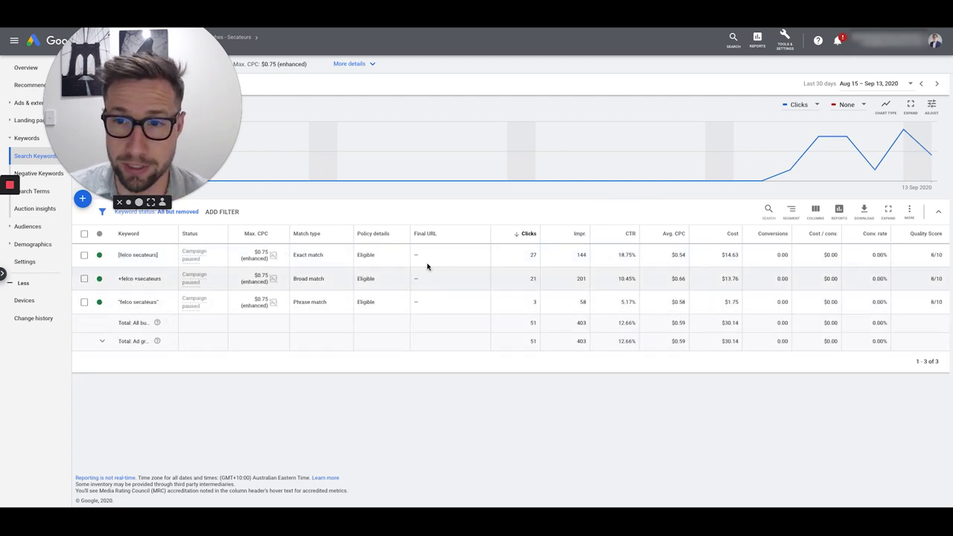
pyautogui.moveTo(609, 255); pyautogui.dragTo(637, 255)
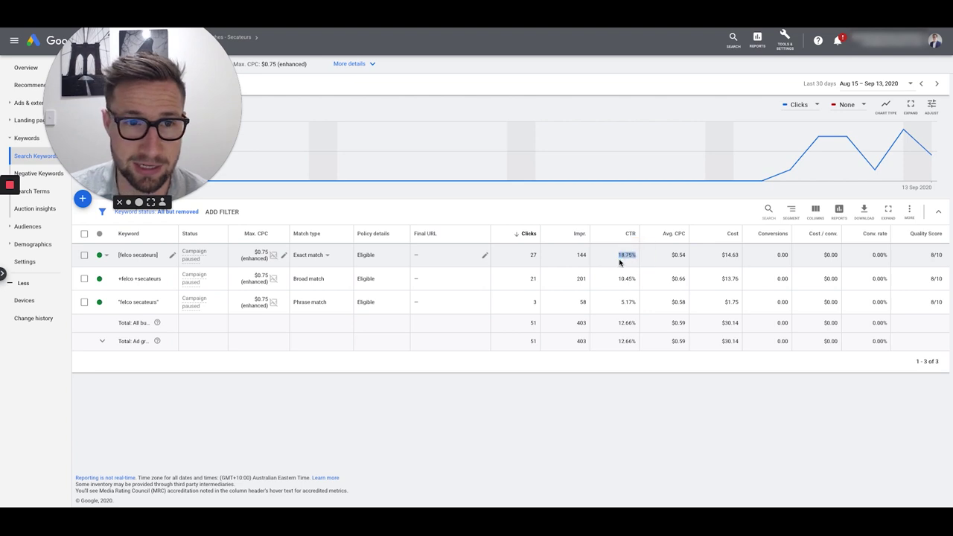
pyautogui.moveTo(141, 104); pyautogui.dragTo(201, 44)
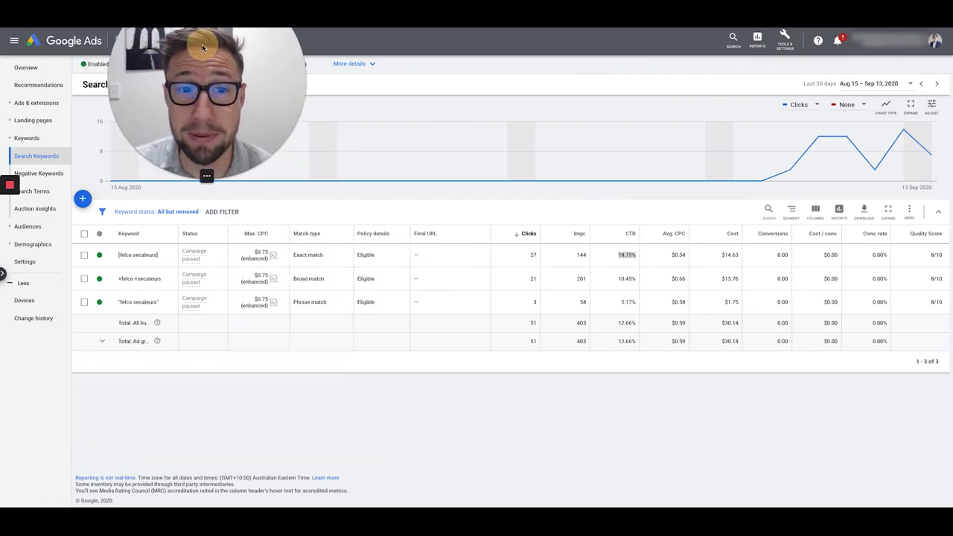
pyautogui.doubleClick(675, 254)
pyautogui.doubleClick(781, 254)
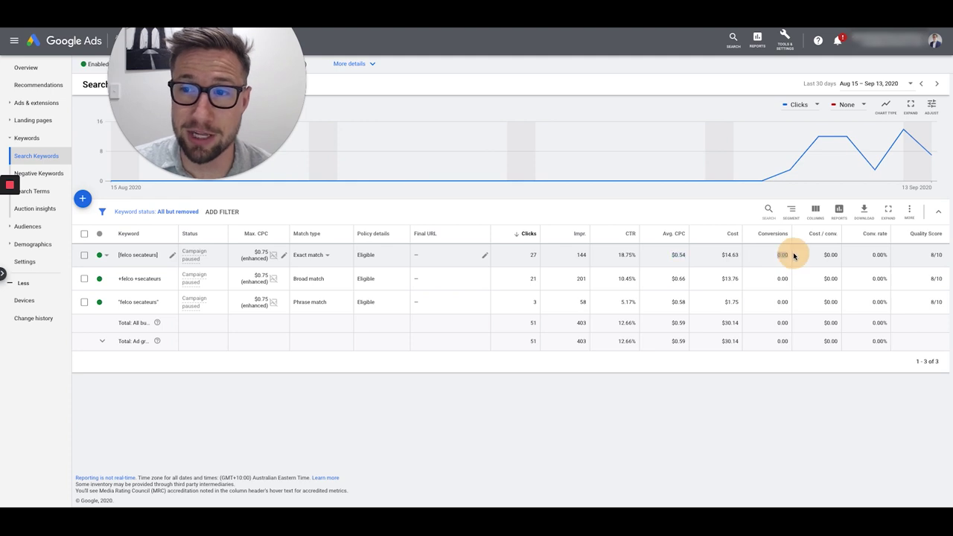
pyautogui.doubleClick(781, 278)
pyautogui.doubleClick(781, 301)
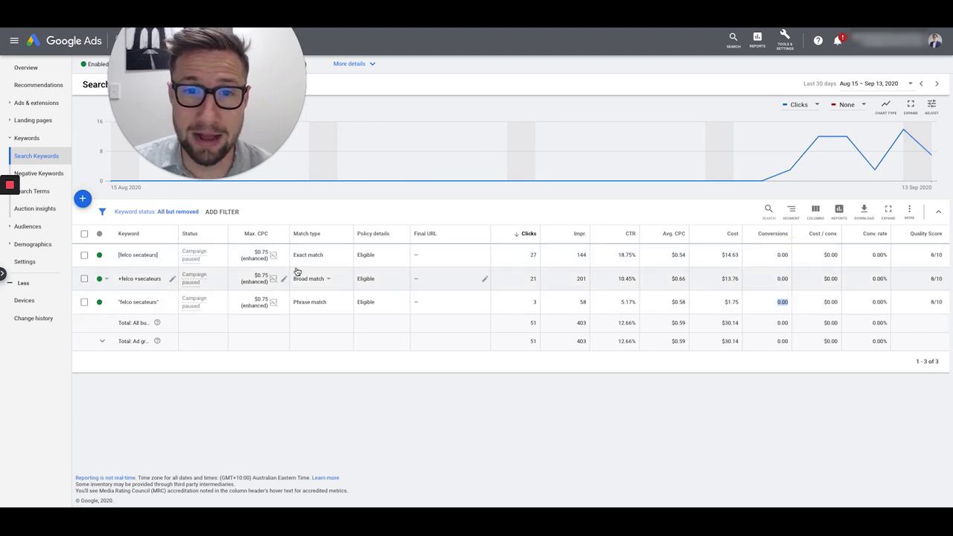
# Compare the exact-match [felco secateurs] keyword's clicks and click-through rate with its conversions.
pyautogui.doubleClick(781, 254)
pyautogui.doubleClick(533, 255)
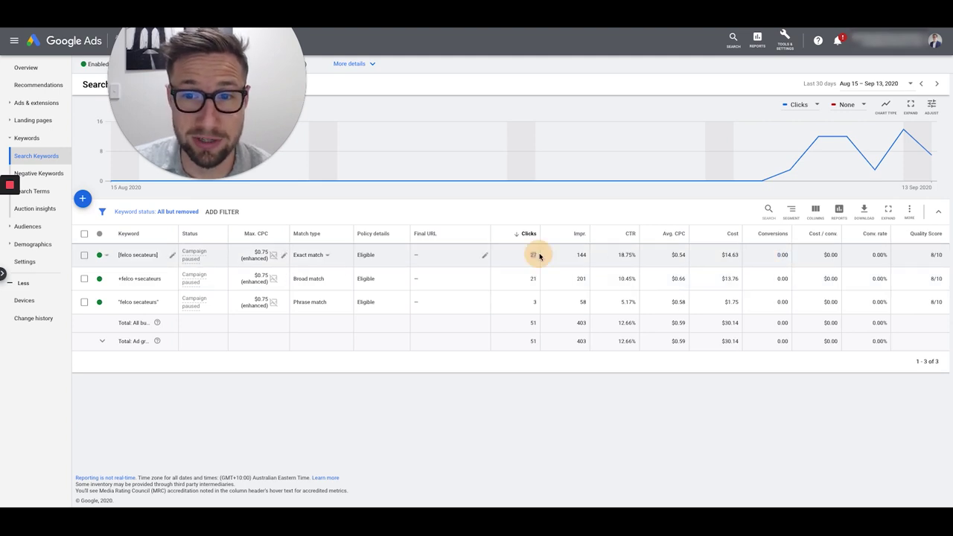
pyautogui.doubleClick(625, 254)
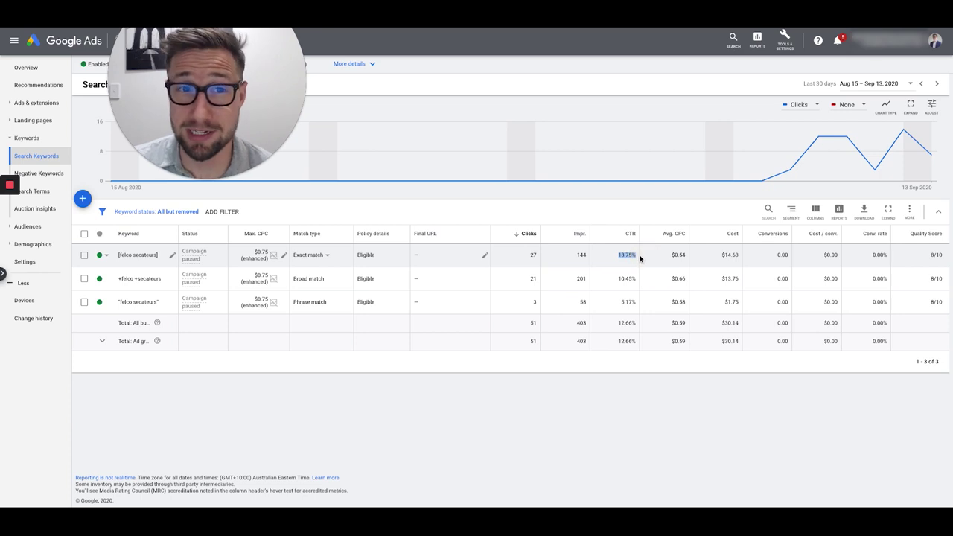
pyautogui.doubleClick(782, 255)
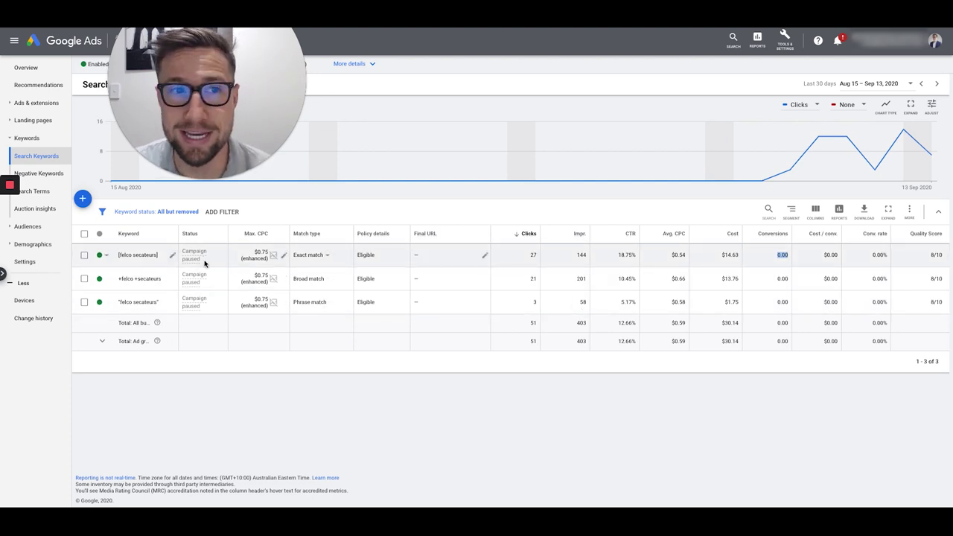
# Open the Felco Secateurs ad group's ads and read the policy details behind the Felco Pruning Secateurs ad's status.
pyautogui.click(30, 102)
pyautogui.click(28, 124)
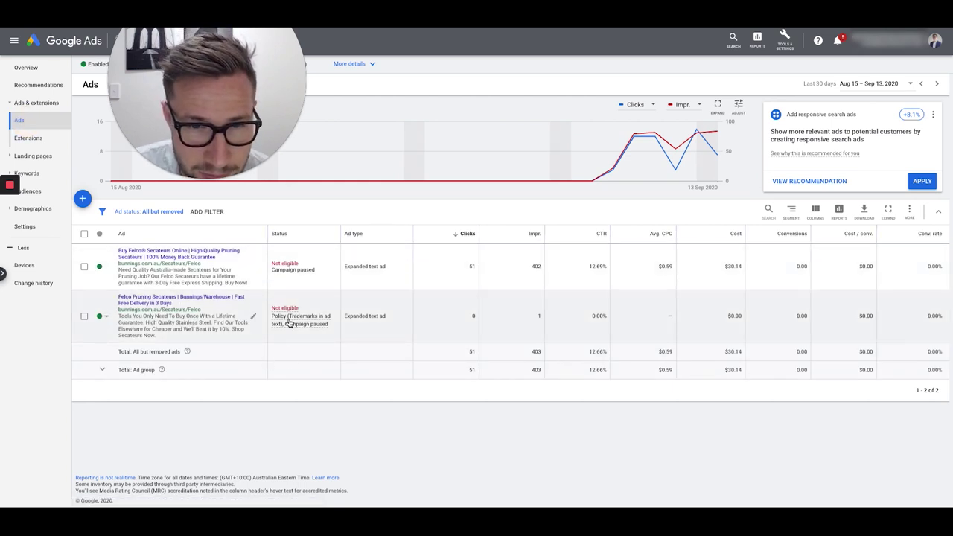
pyautogui.moveTo(289, 324)
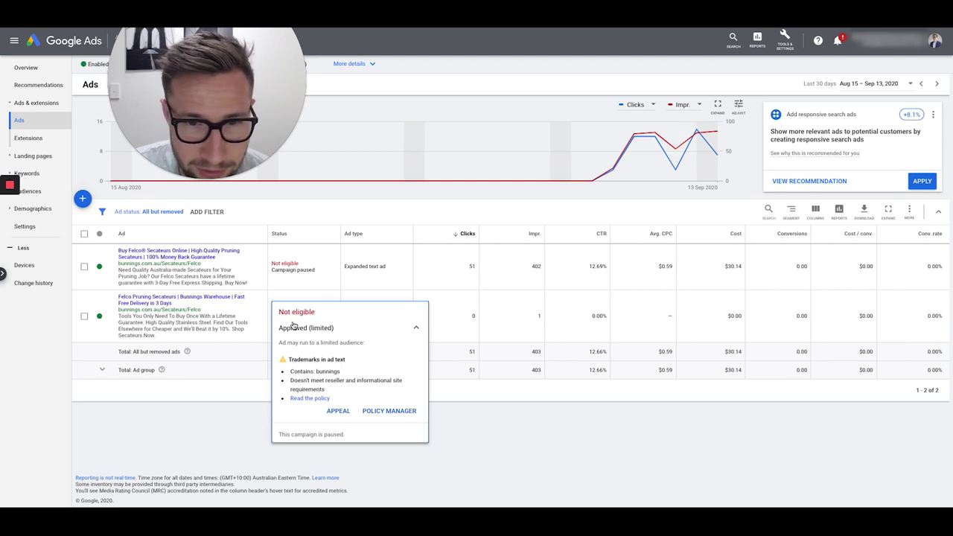
pyautogui.moveTo(316, 371); pyautogui.dragTo(341, 375)
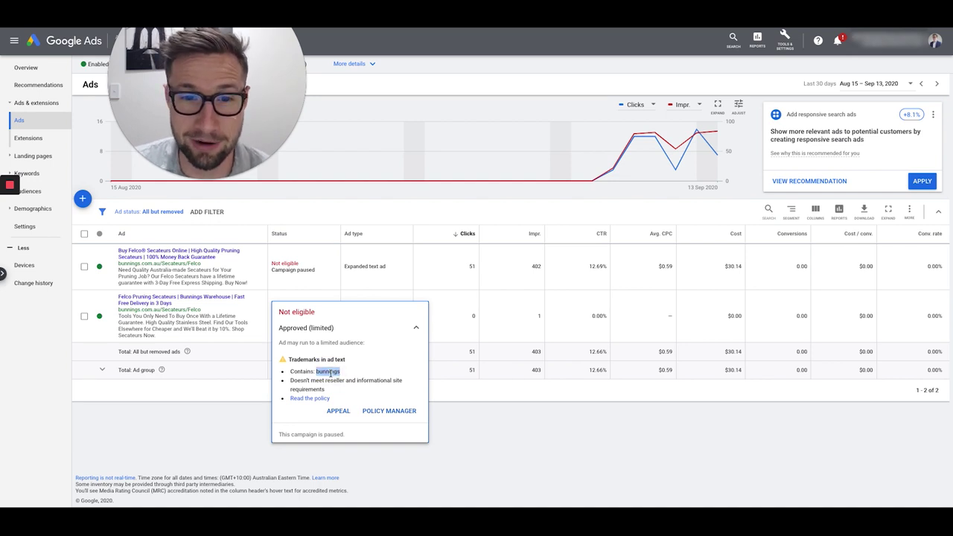
pyautogui.click(541, 424)
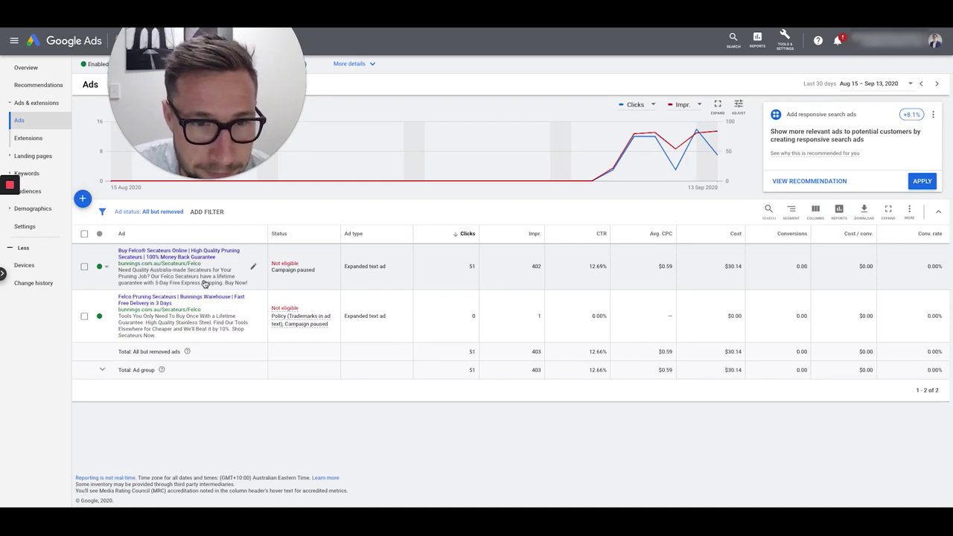
# Examine the click-through rate and conversions of the Buy Felco Secateurs Online ad.
pyautogui.moveTo(584, 271); pyautogui.dragTo(617, 269)
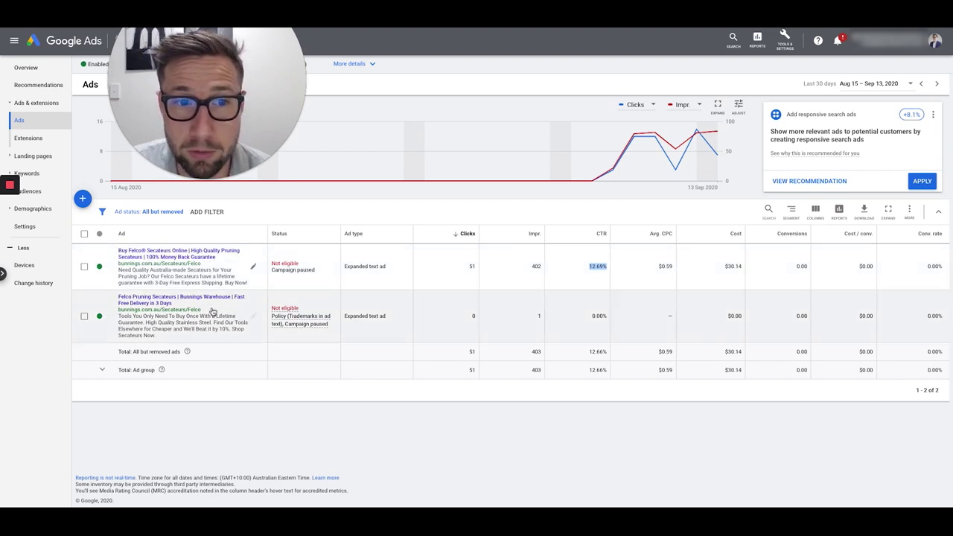
pyautogui.moveTo(795, 271); pyautogui.dragTo(819, 269)
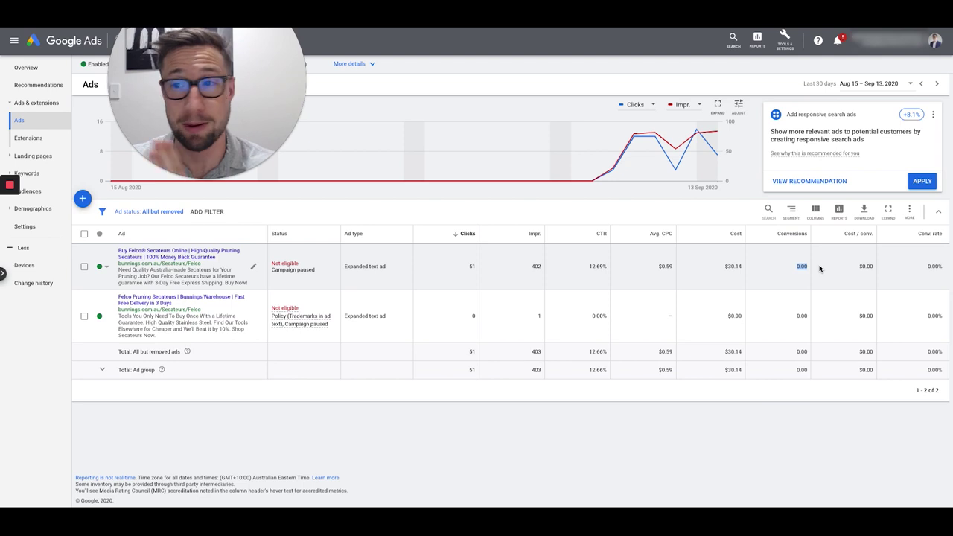
pyautogui.moveTo(588, 266); pyautogui.dragTo(606, 265)
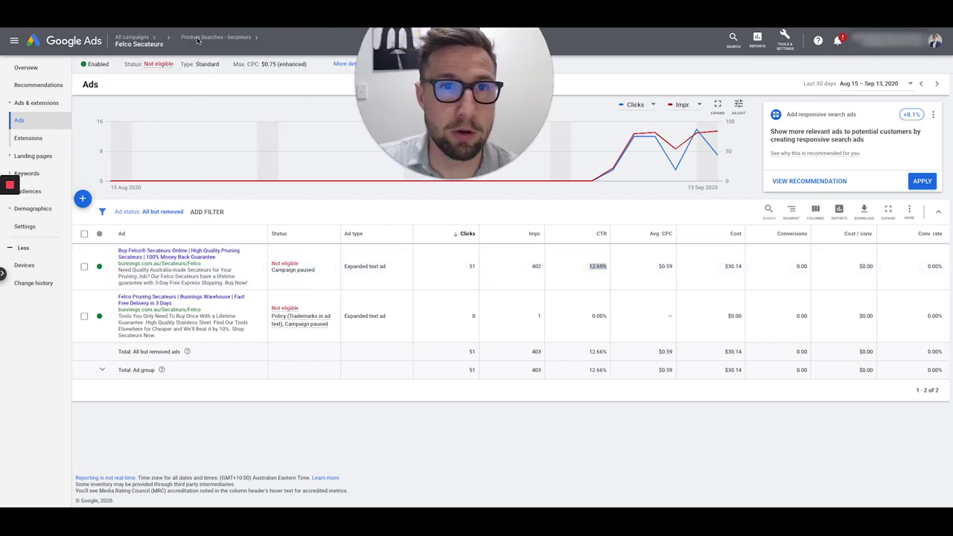
# Go back to the Product Searches - Secateurs campaign's ad groups and open the ads of the Garden Secateurs ad group.
pyautogui.moveTo(163, 39)
pyautogui.click(190, 81)
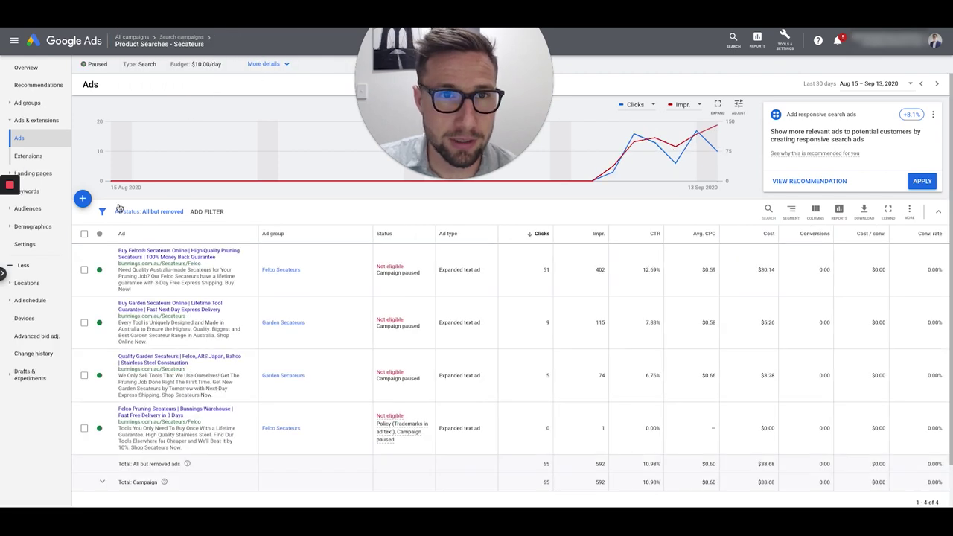
pyautogui.click(29, 120)
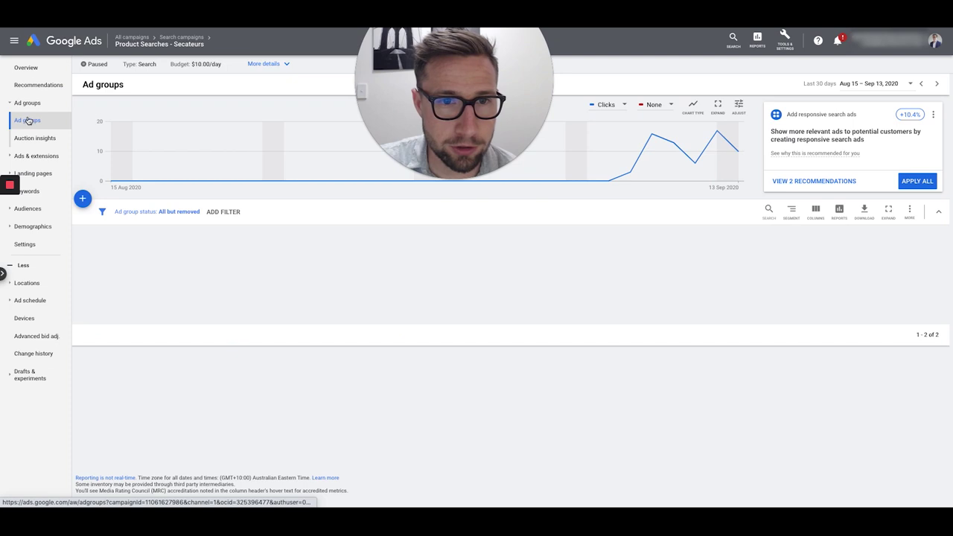
pyautogui.click(139, 274)
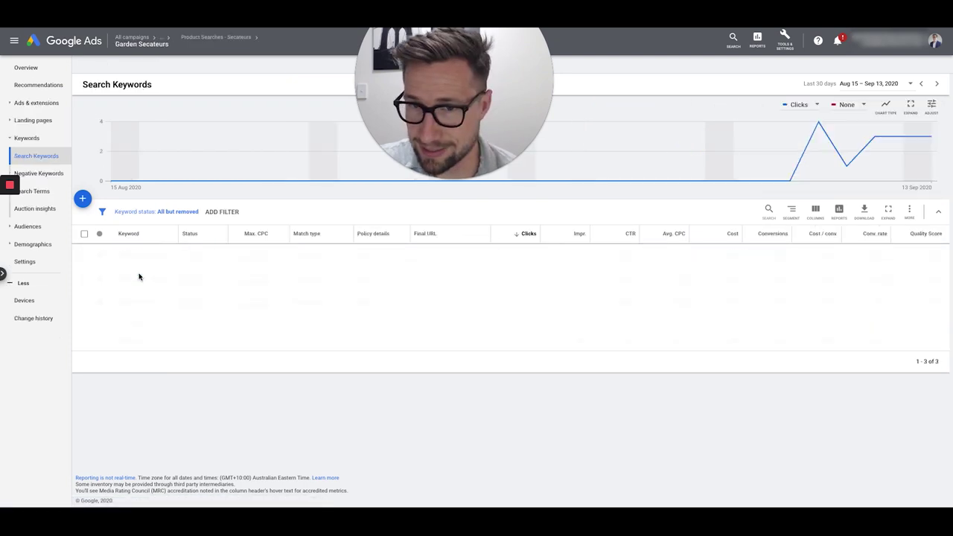
pyautogui.moveTo(33, 102)
pyautogui.click(28, 122)
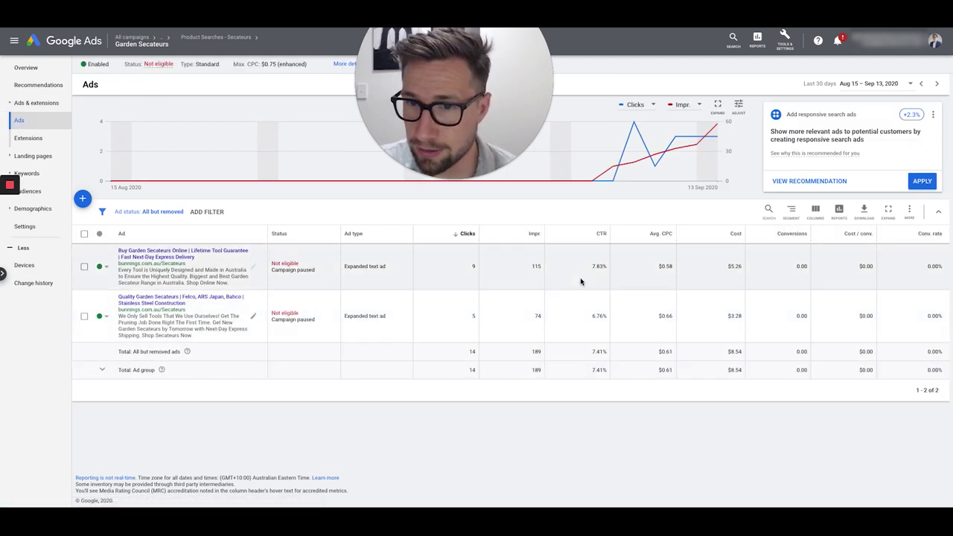
# Compare the two Garden Secateurs ads' click-through rates and examine the first ad's clicks, impressions and conversions.
pyautogui.doubleClick(598, 315)
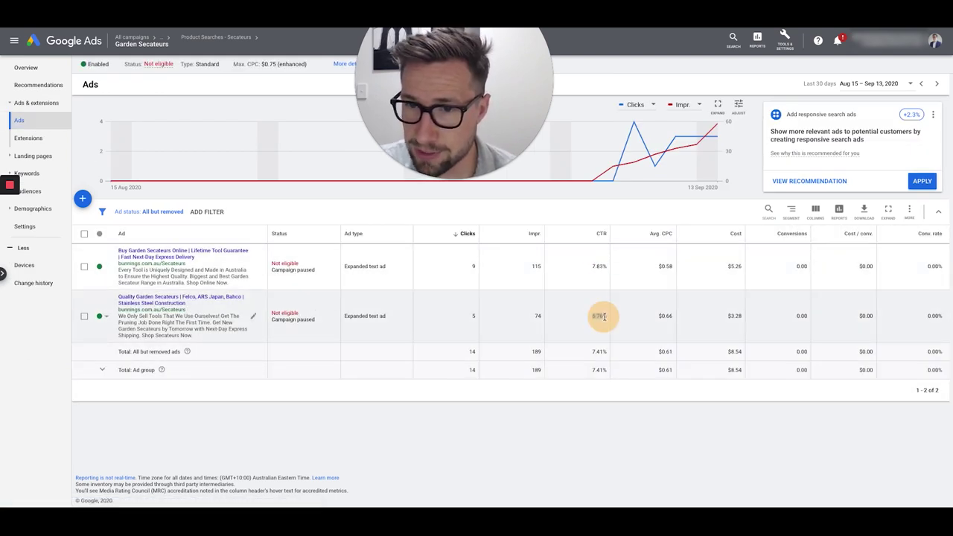
pyautogui.doubleClick(473, 266)
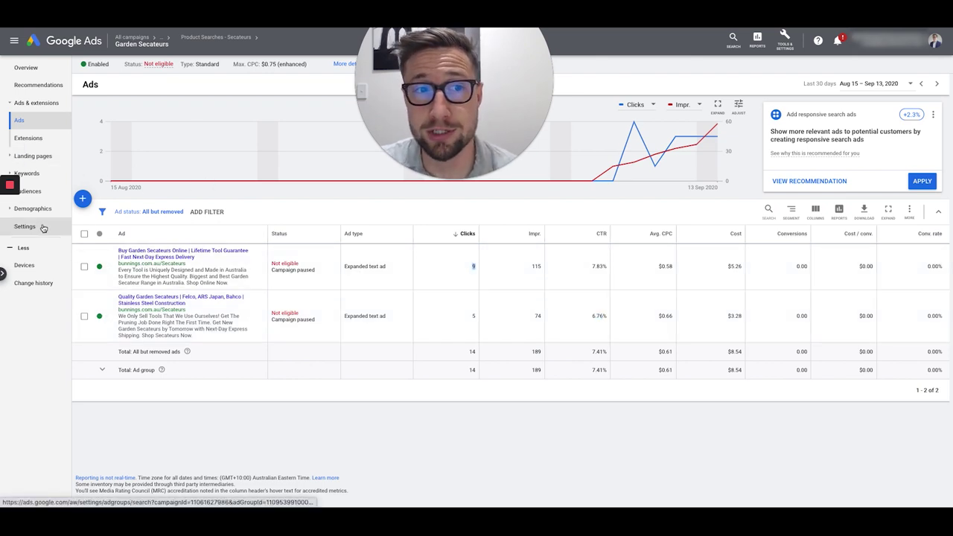
pyautogui.click(497, 267)
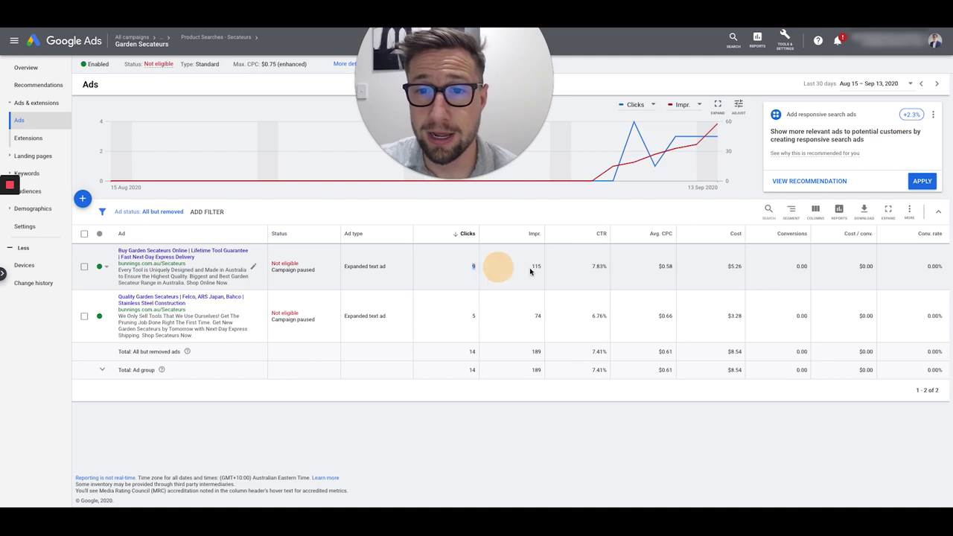
pyautogui.click(472, 267)
pyautogui.doubleClick(535, 266)
pyautogui.doubleClick(572, 271)
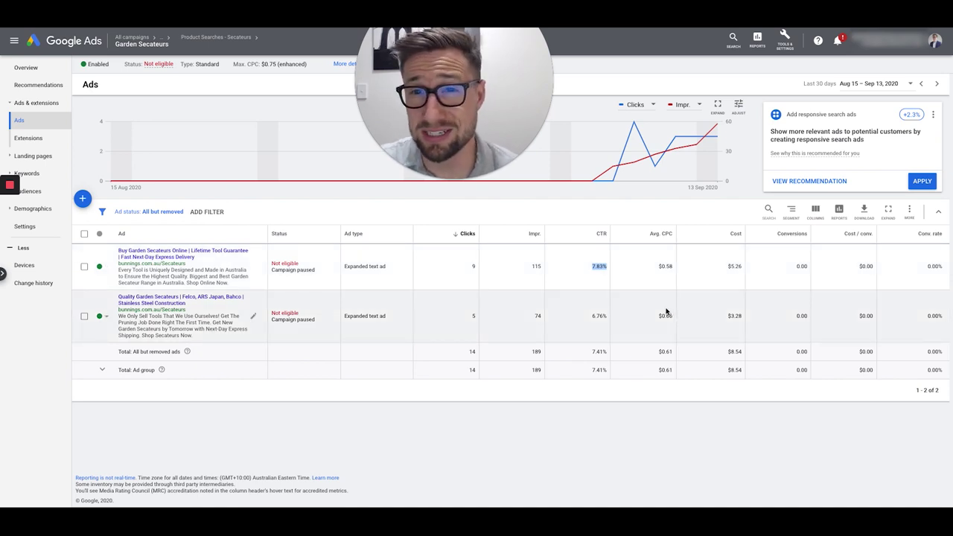
pyautogui.doubleClick(600, 265)
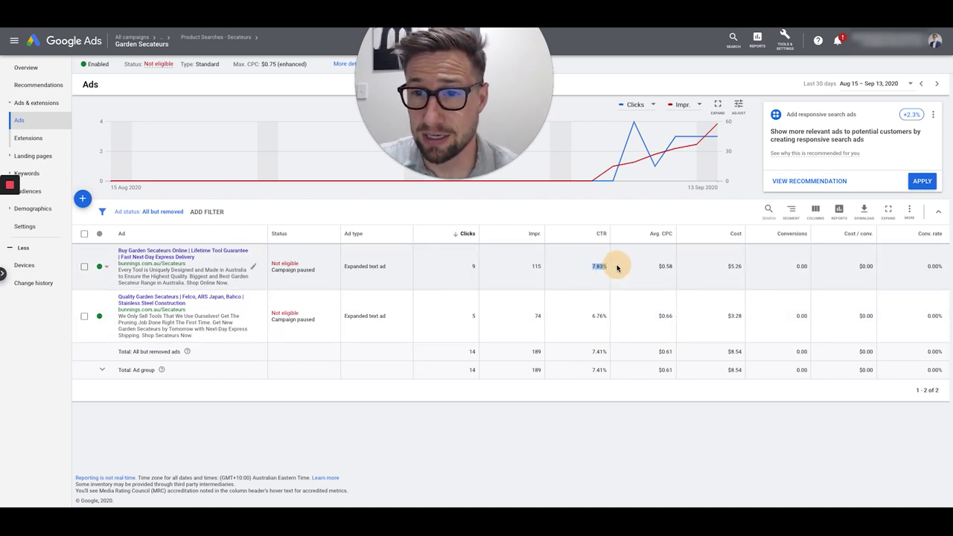
pyautogui.doubleClick(803, 266)
pyautogui.doubleClick(785, 267)
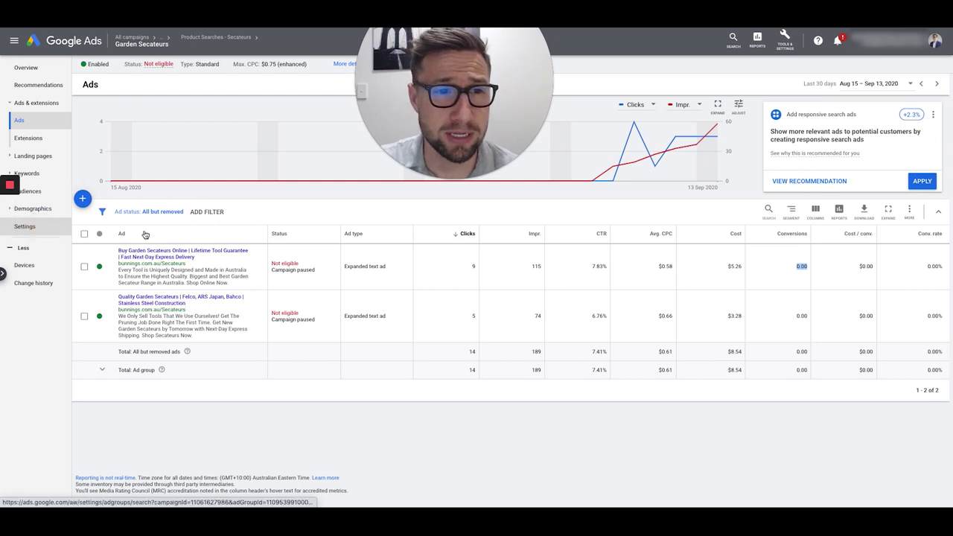
# Open the Product Searches - Secateurs campaign's settings, including the additional settings, and look at the ad rotation options.
pyautogui.click(41, 224)
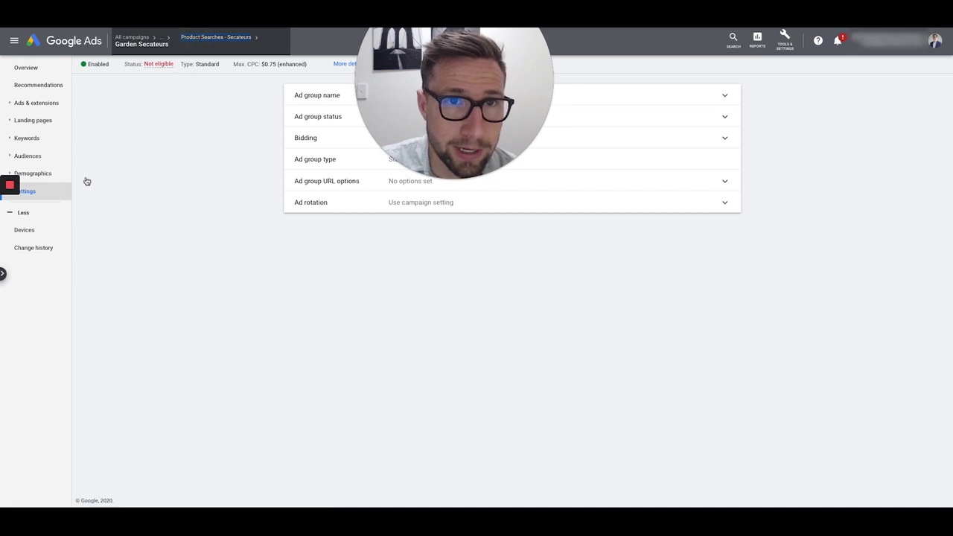
pyautogui.click(32, 215)
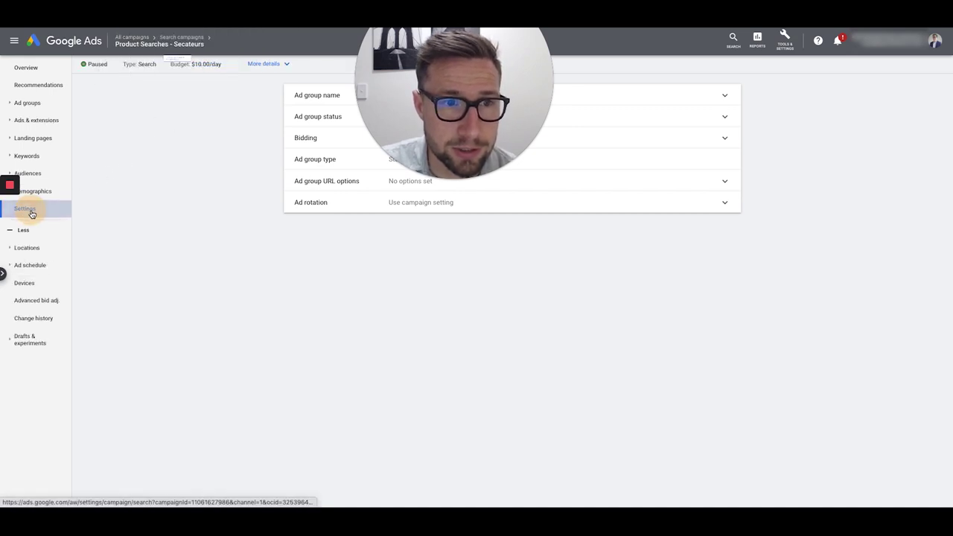
pyautogui.click(34, 214)
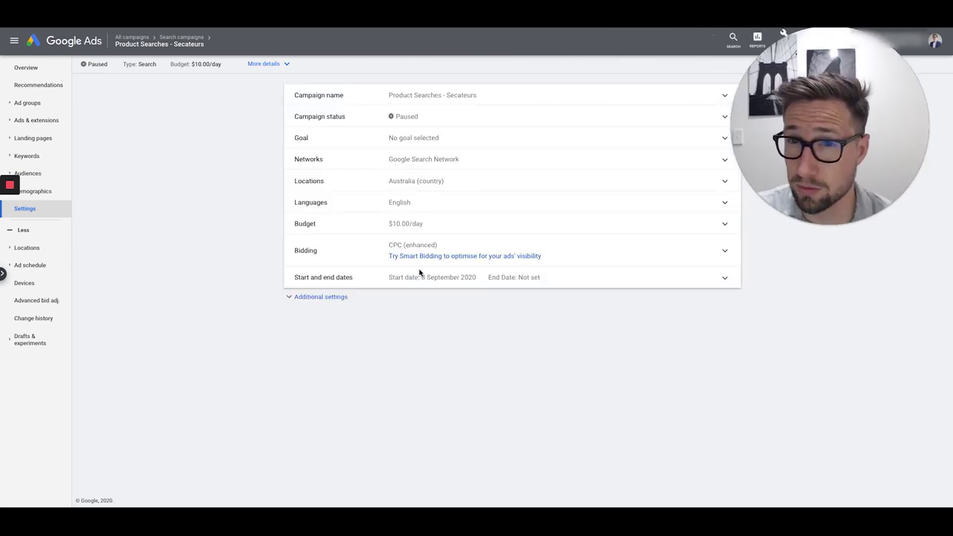
pyautogui.click(313, 296)
pyautogui.click(312, 301)
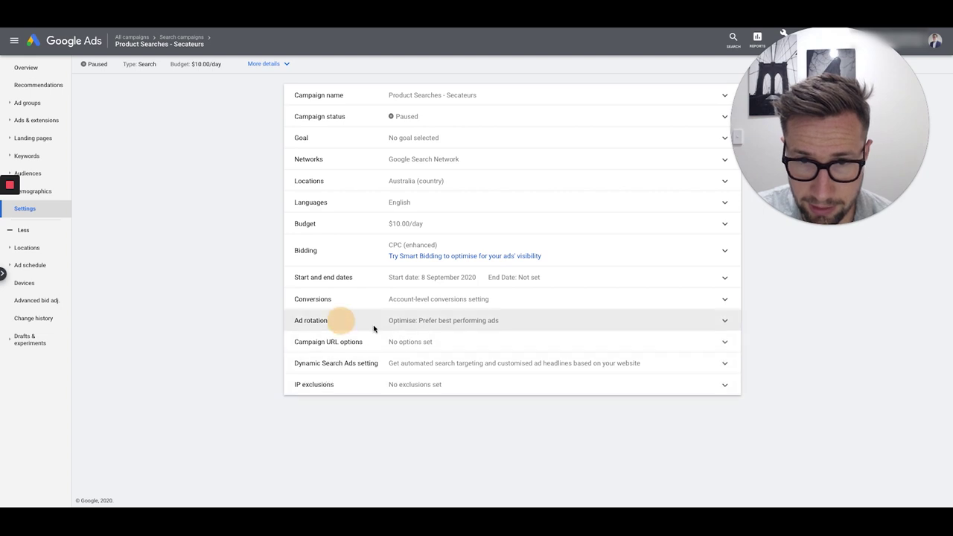
pyautogui.click(341, 320)
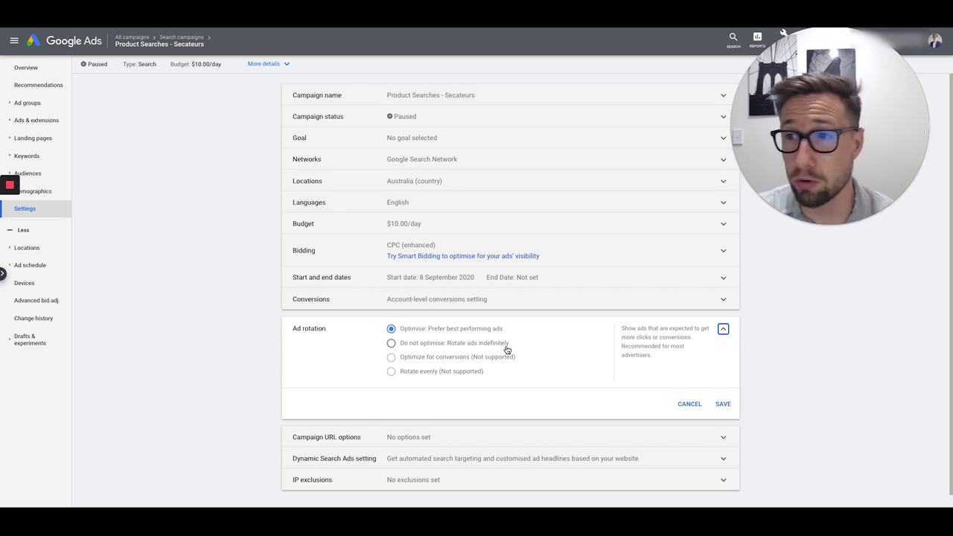
# Open the campaign's ads and examine the performance figures of the Buy Garden Secateurs Online ad.
pyautogui.click(41, 120)
pyautogui.click(19, 138)
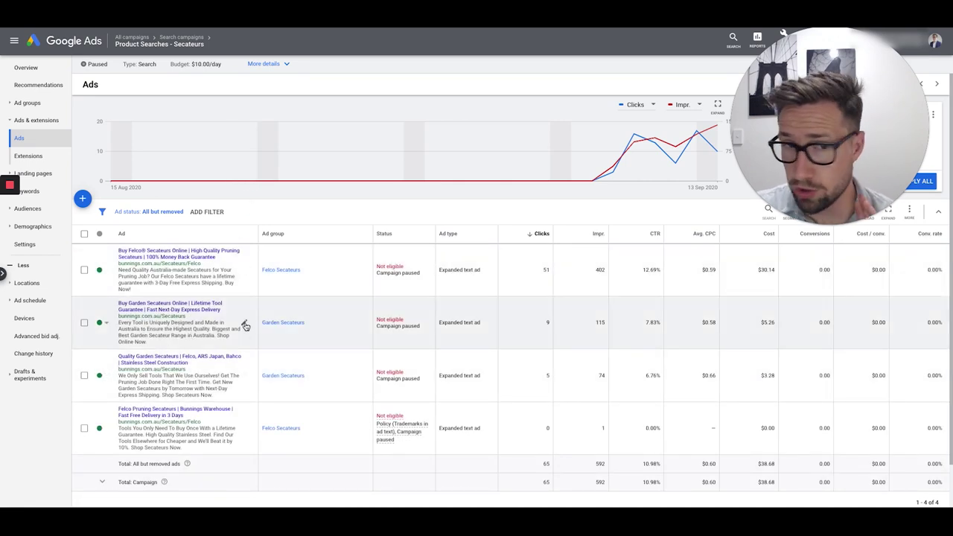
pyautogui.moveTo(559, 326); pyautogui.dragTo(932, 321)
# Look at the edit actions available for the Buy Garden Secateurs Online ad and clear its selection.
pyautogui.click(85, 322)
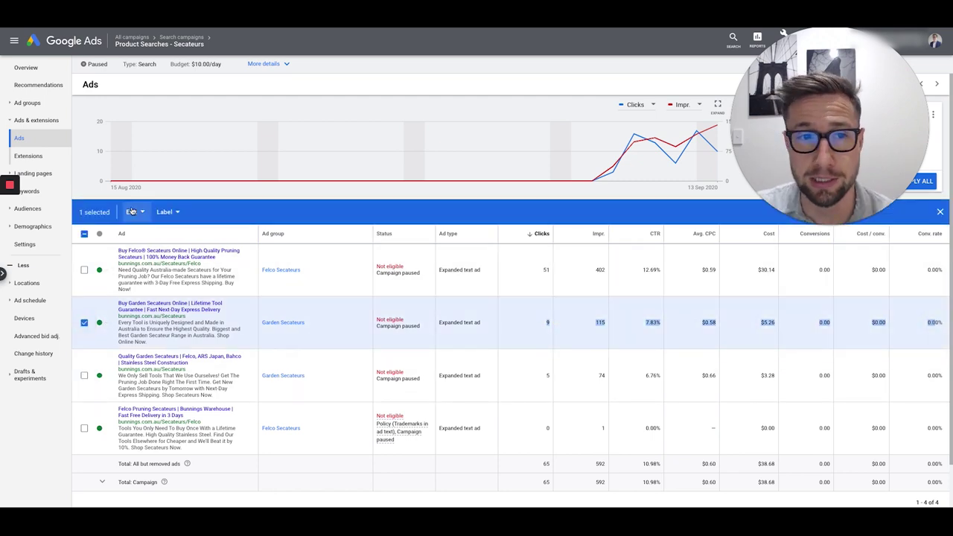
pyautogui.click(134, 212)
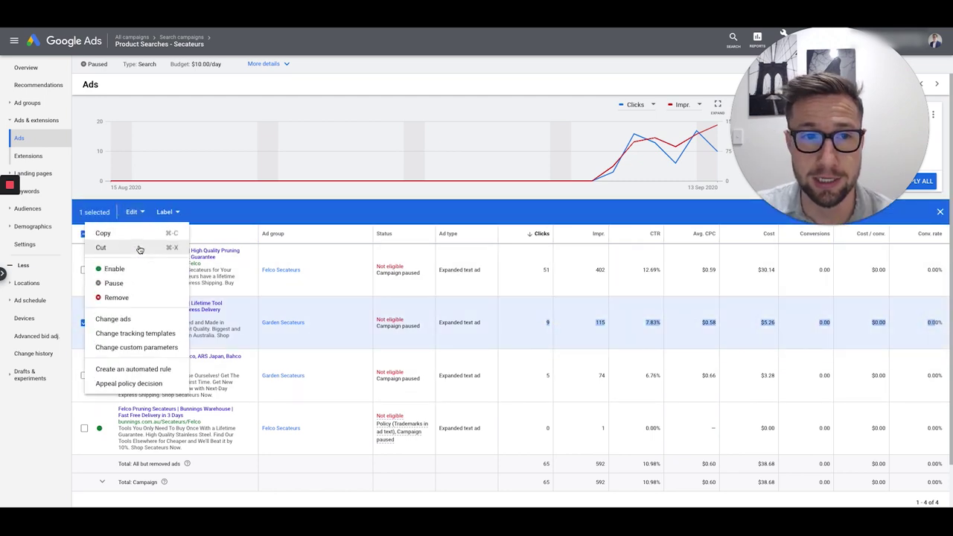
pyautogui.click(139, 214)
pyautogui.click(84, 323)
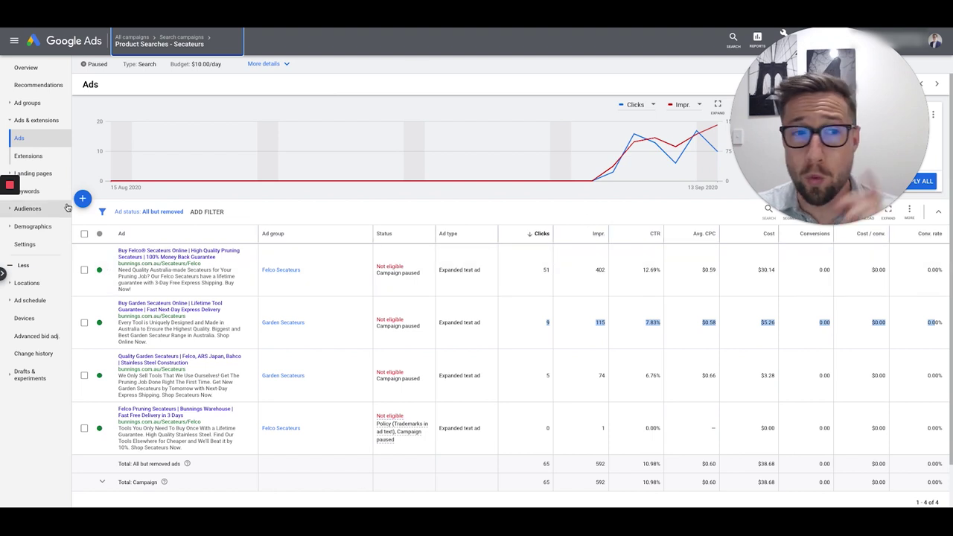
# View the campaign's search keywords and open its search terms report.
pyautogui.moveTo(37, 192)
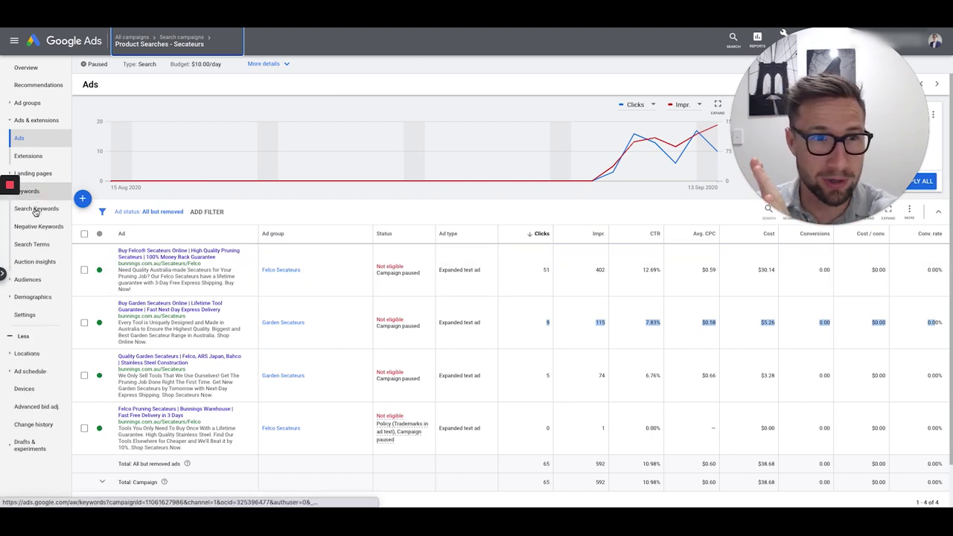
pyautogui.click(35, 210)
pyautogui.click(34, 209)
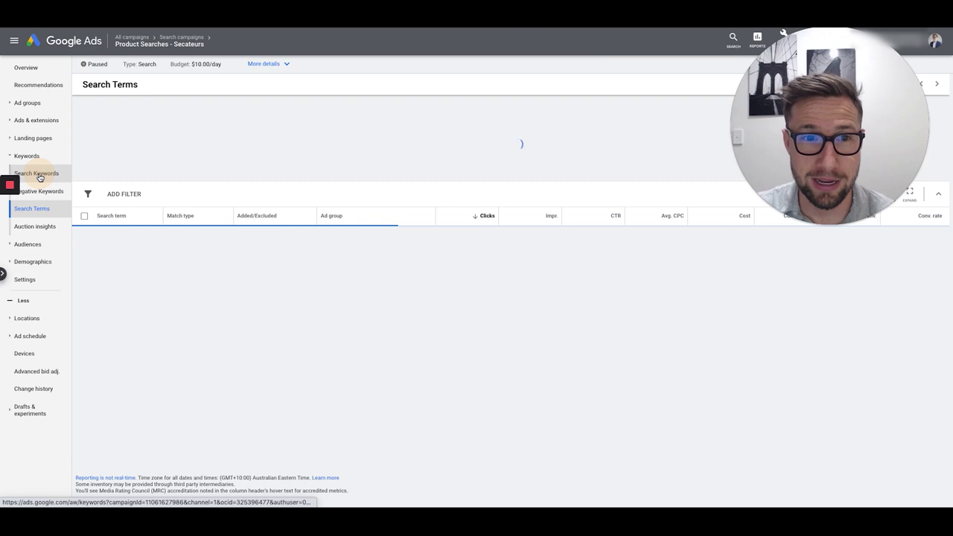
pyautogui.click(39, 176)
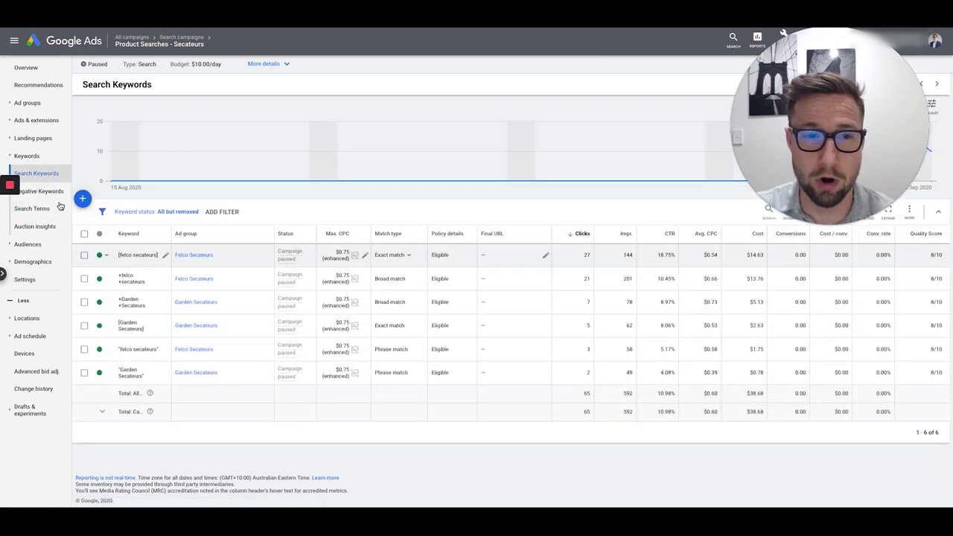
pyautogui.click(37, 211)
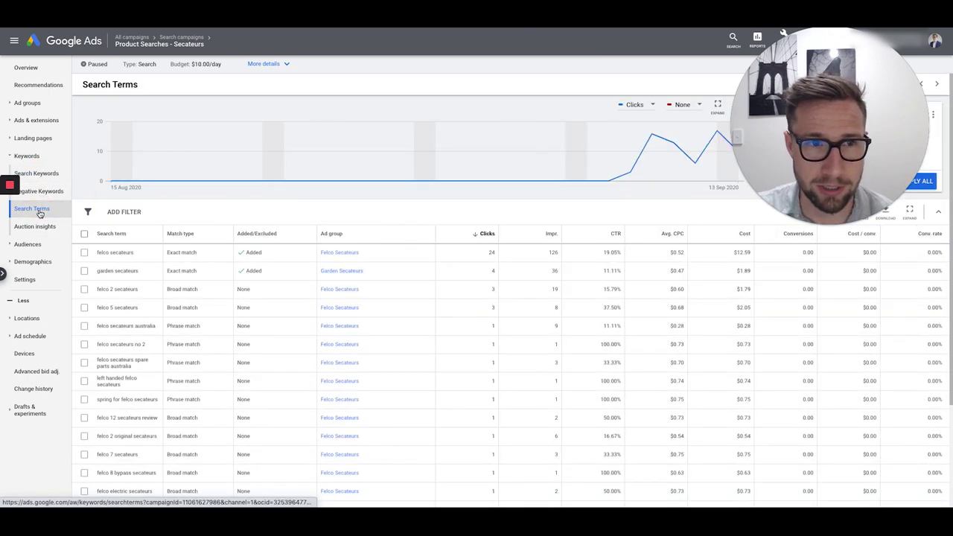
# Compare the total clicks of the listed search terms with the campaign's total clicks.
pyautogui.scroll(-3, 149, 238)
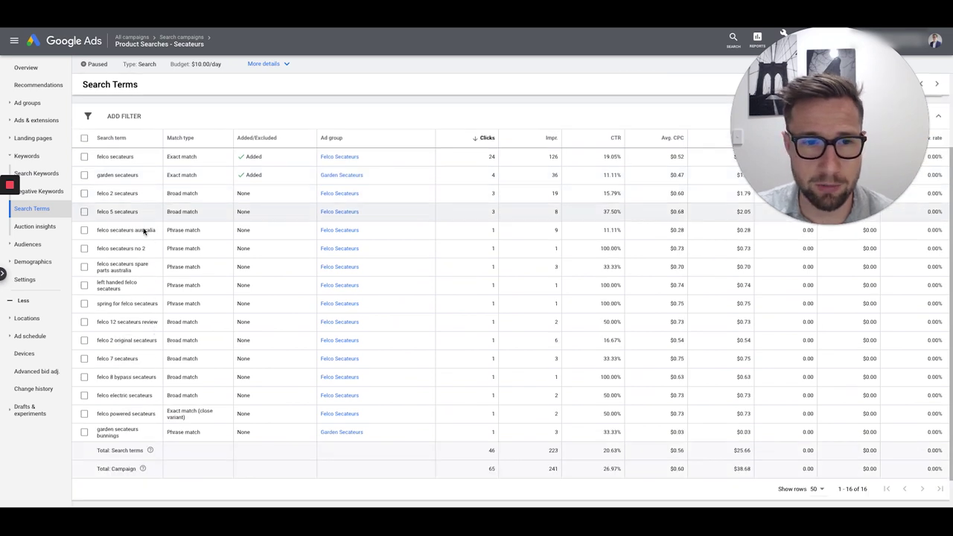
pyautogui.doubleClick(490, 450)
pyautogui.moveTo(483, 467); pyautogui.dragTo(502, 467)
pyautogui.scroll(-1, 461, 446)
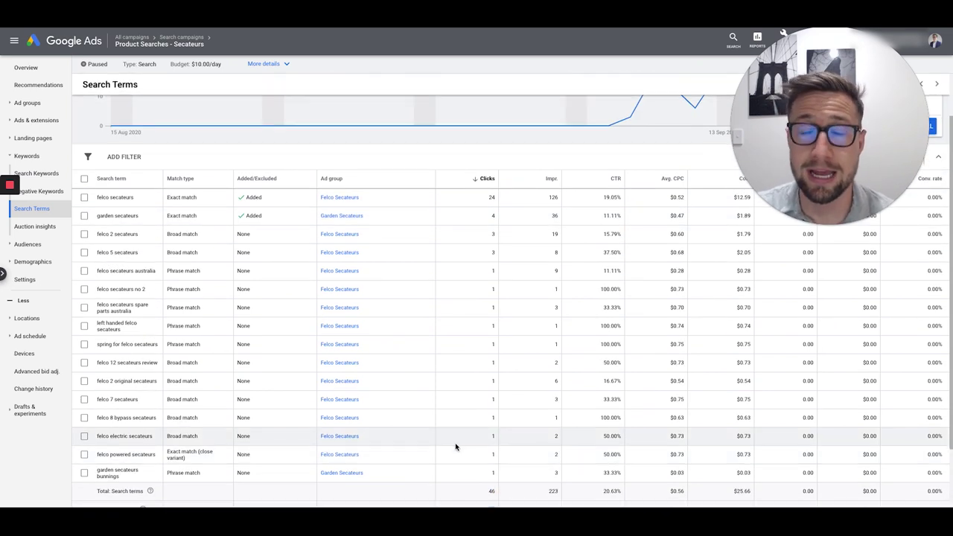
pyautogui.scroll(-1, 449, 426)
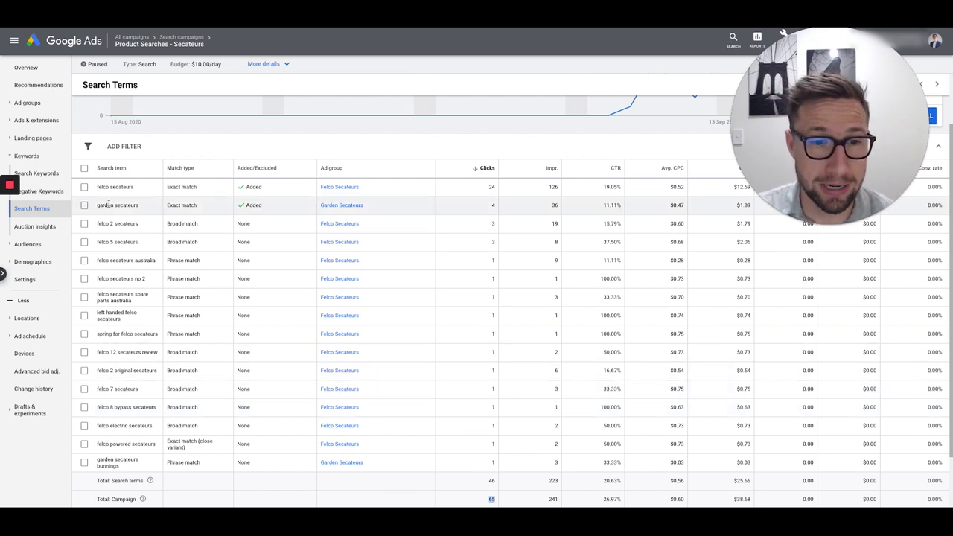
# Examine the search terms "left handed felco secateurs", "felco secateurs spare parts australia" and "felco secateurs no 2".
pyautogui.moveTo(107, 353); pyautogui.dragTo(99, 311)
pyautogui.click(129, 323)
pyautogui.moveTo(129, 323); pyautogui.dragTo(96, 310)
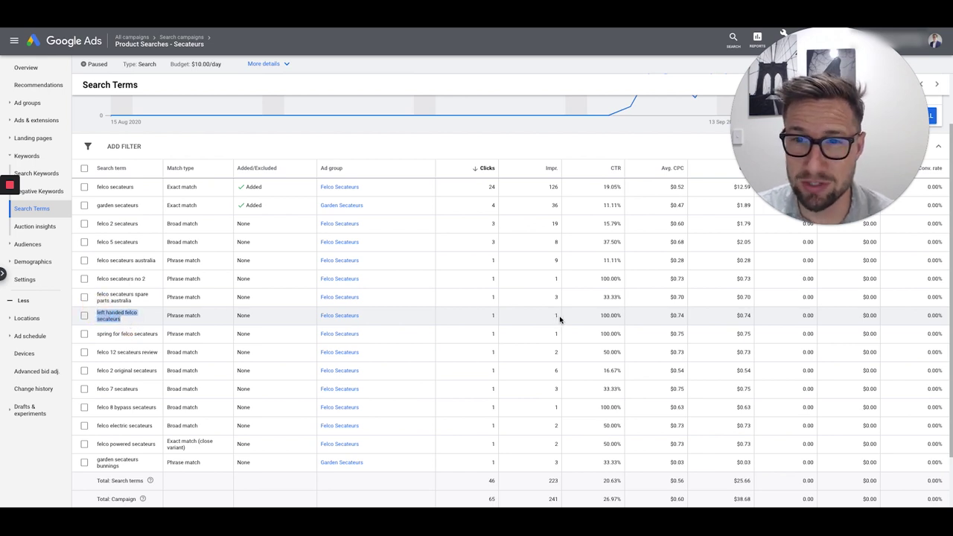
pyautogui.click(100, 311)
pyautogui.tripleClick(97, 311)
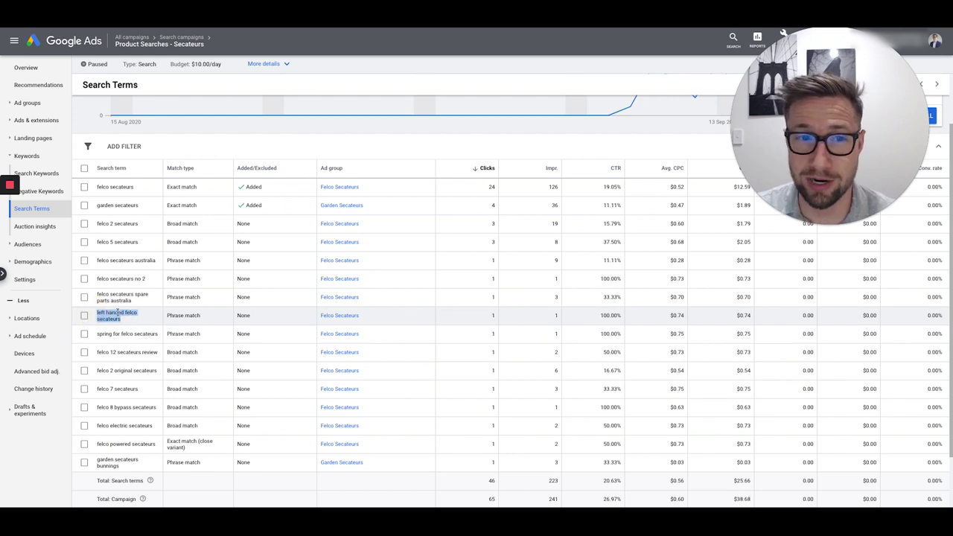
pyautogui.tripleClick(98, 294)
pyautogui.moveTo(146, 280); pyautogui.dragTo(93, 276)
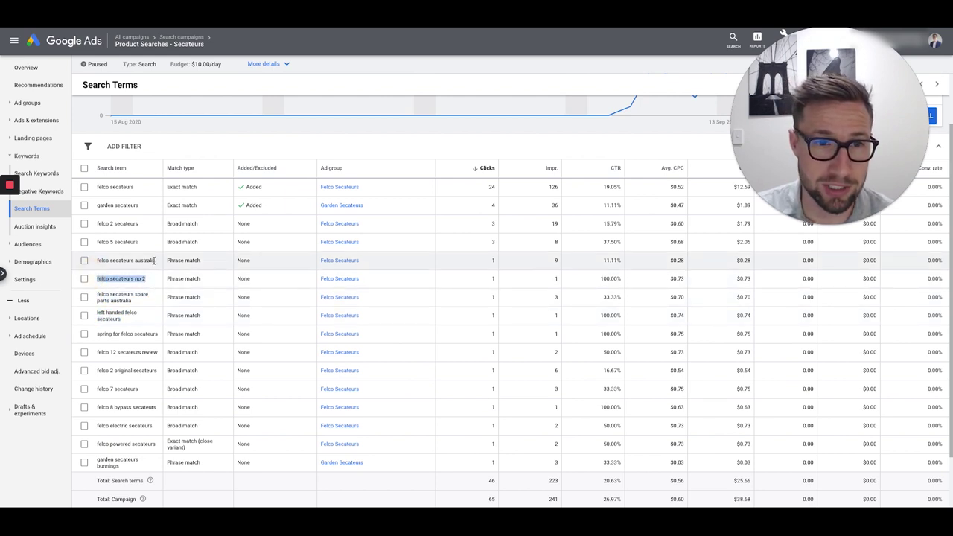
# Examine the remaining search terms, including "felco powered secateurs", and return to the start of the report.
pyautogui.scroll(-1, 138, 402)
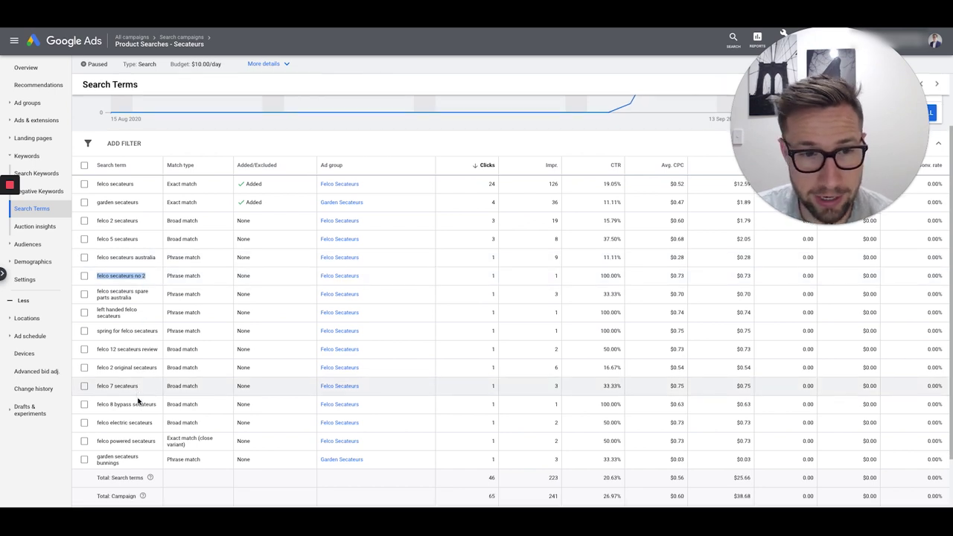
pyautogui.moveTo(154, 442); pyautogui.dragTo(100, 442)
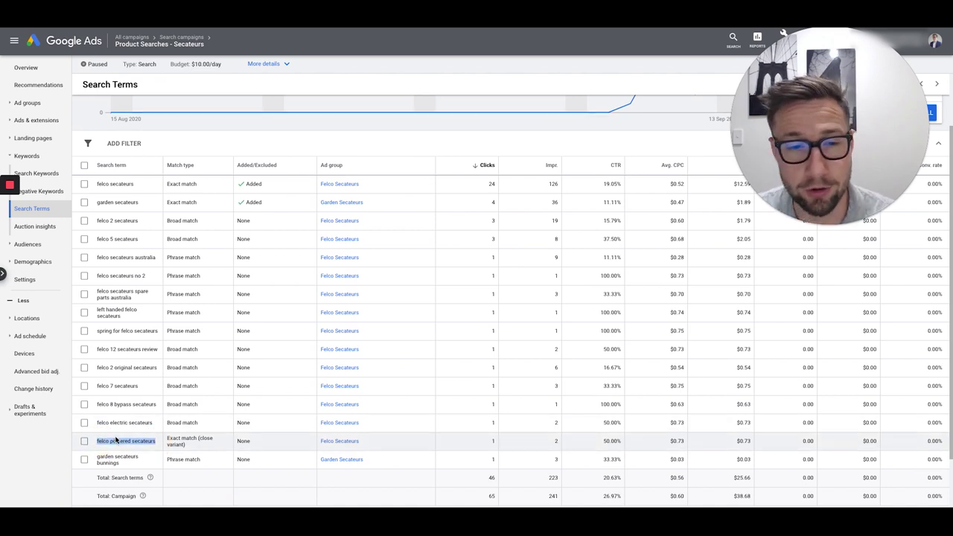
pyautogui.scroll(-1, 119, 447)
pyautogui.scroll(2, 148, 448)
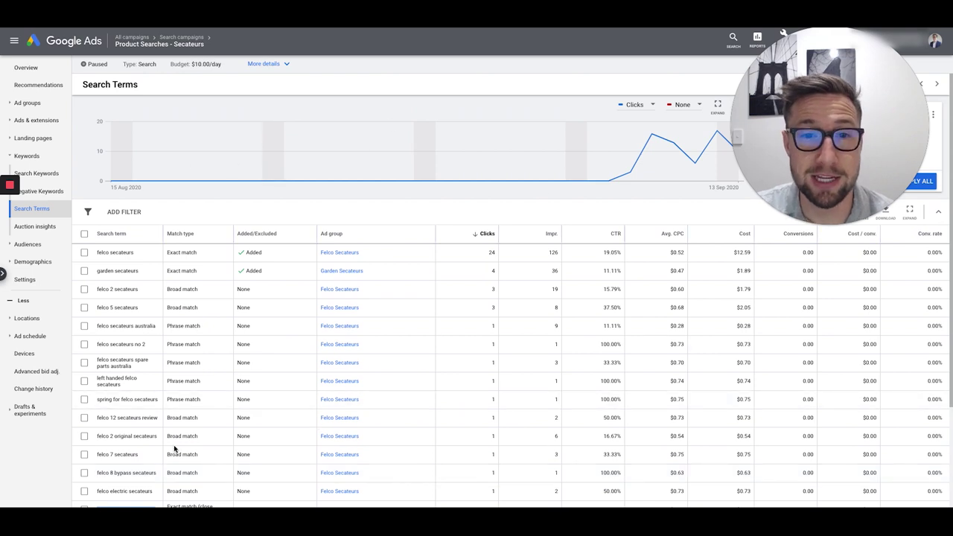